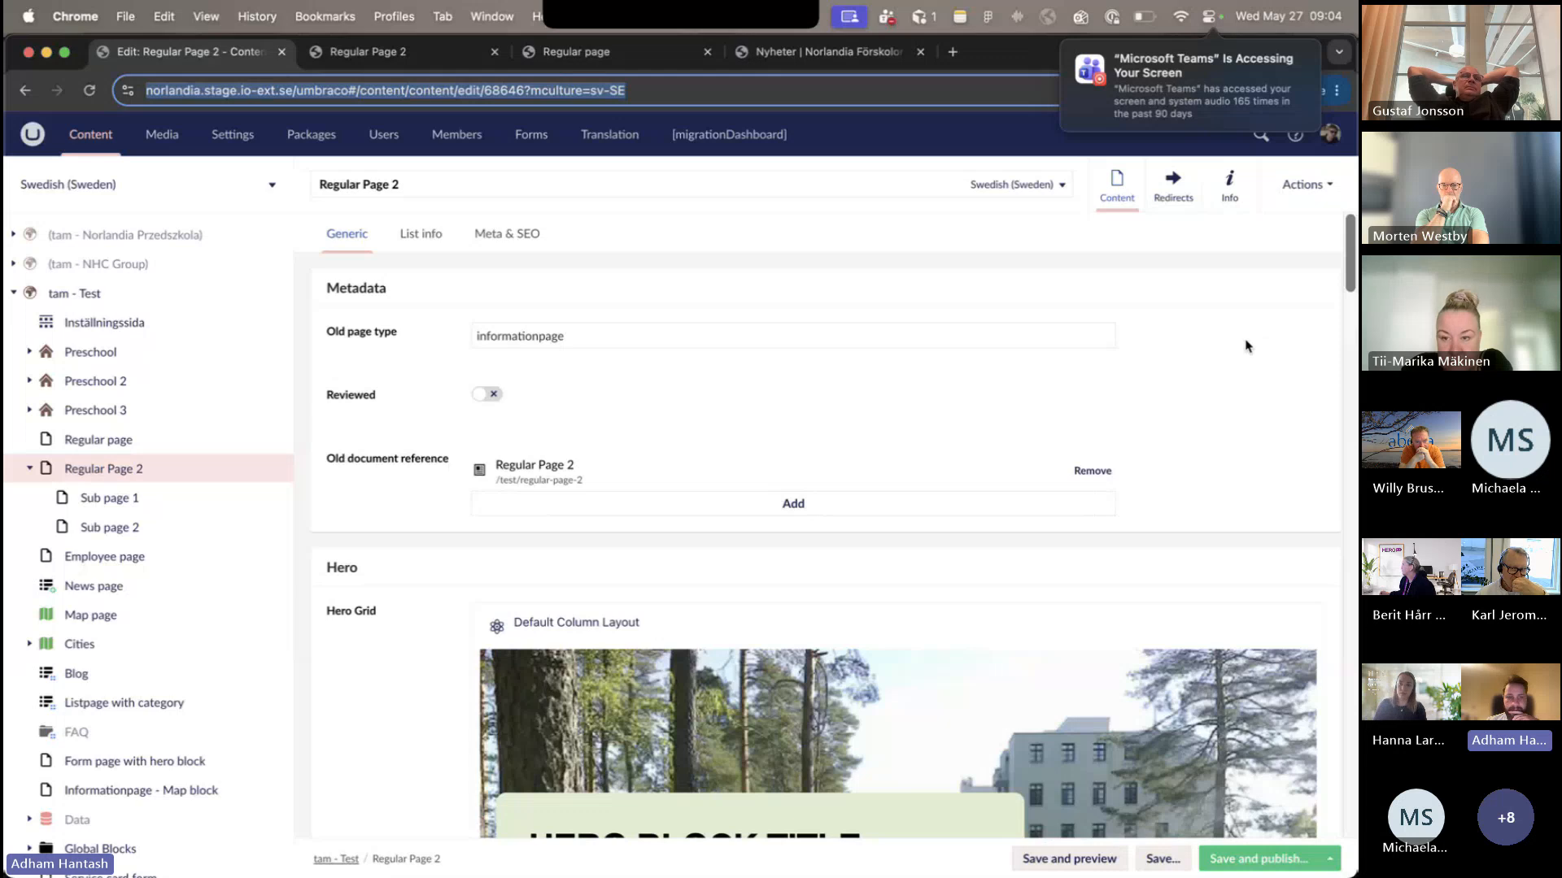
# - Examine the hero section of Regular Page 2, its Hero Alternative Block settings and the start of the content block grid
pyautogui.scroll(-3, 682, 406)
pyautogui.scroll(-2, 682, 406)
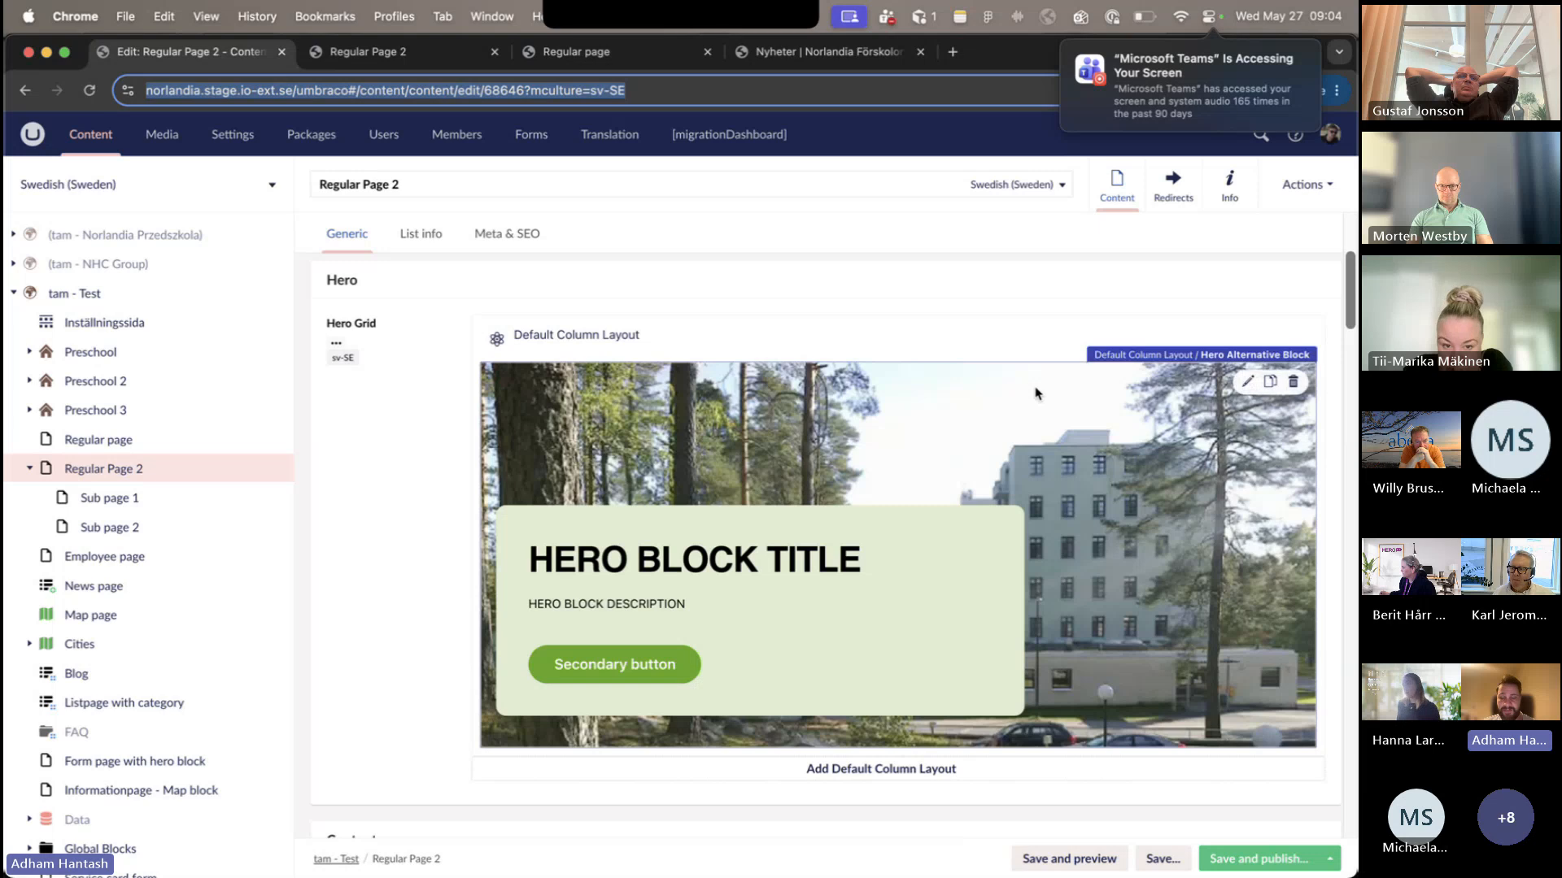
pyautogui.scroll(-3, 1111, 438)
pyautogui.scroll(3, 1111, 438)
pyautogui.click(1111, 438)
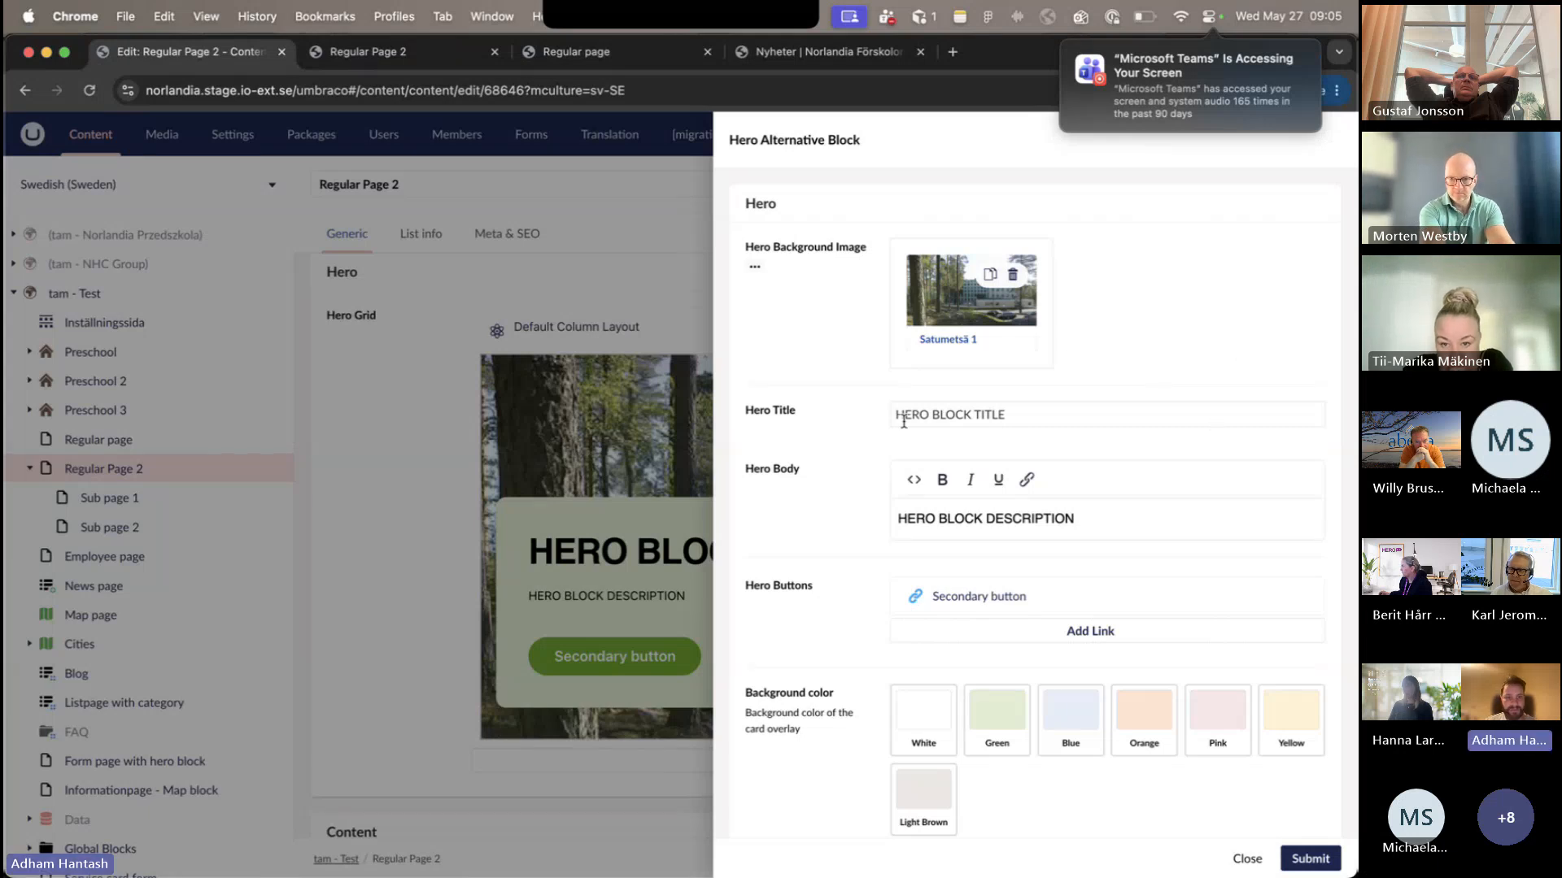
pyautogui.click(377, 509)
pyautogui.scroll(-5, 377, 511)
pyautogui.scroll(10, 376, 510)
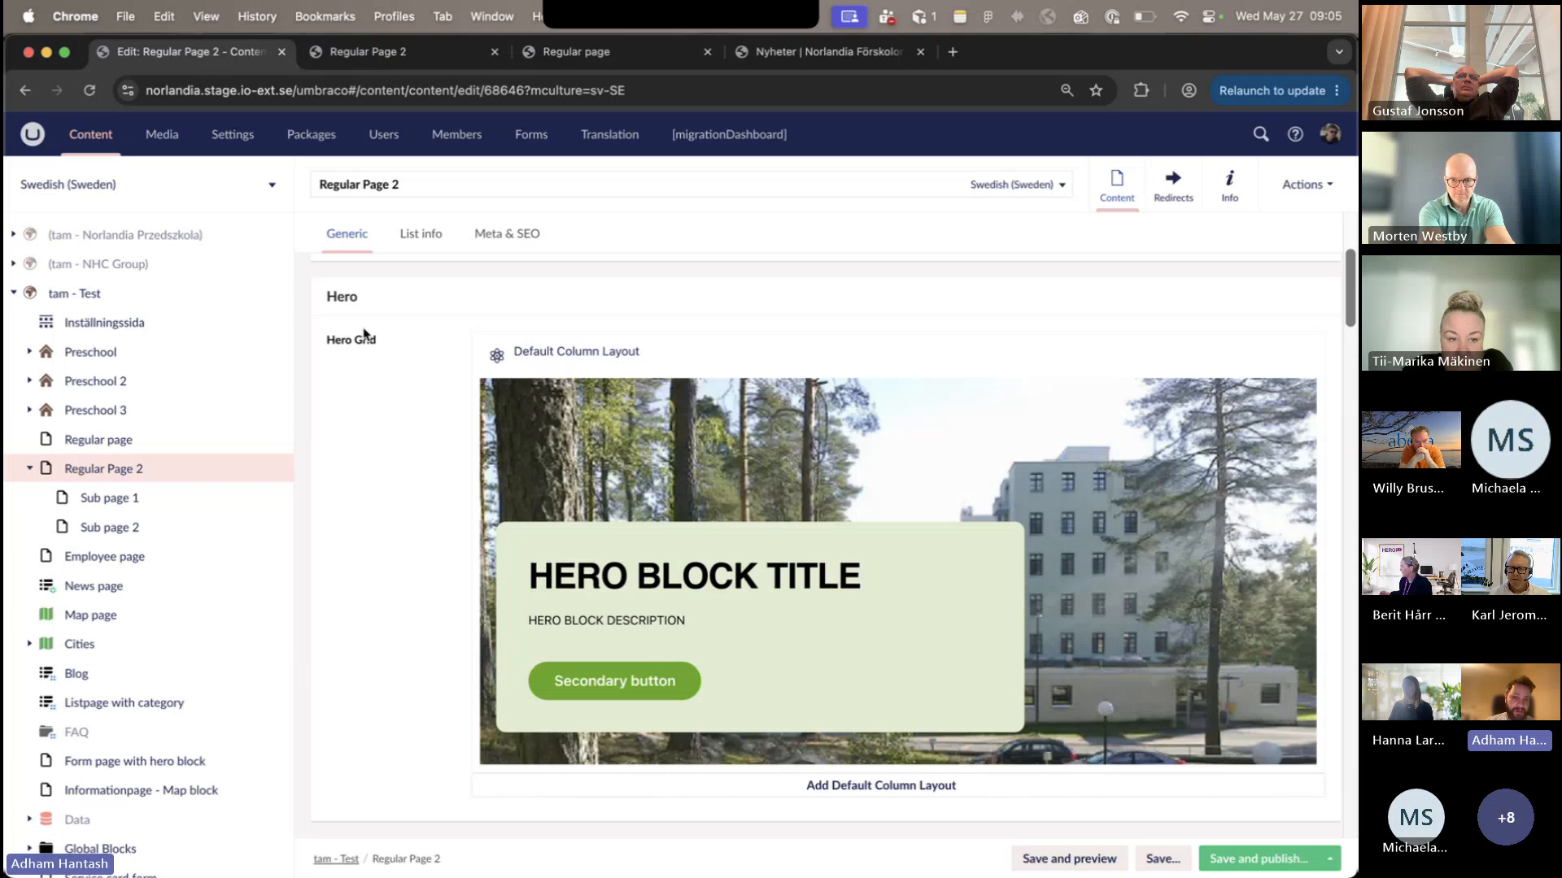
pyautogui.scroll(-3, 365, 335)
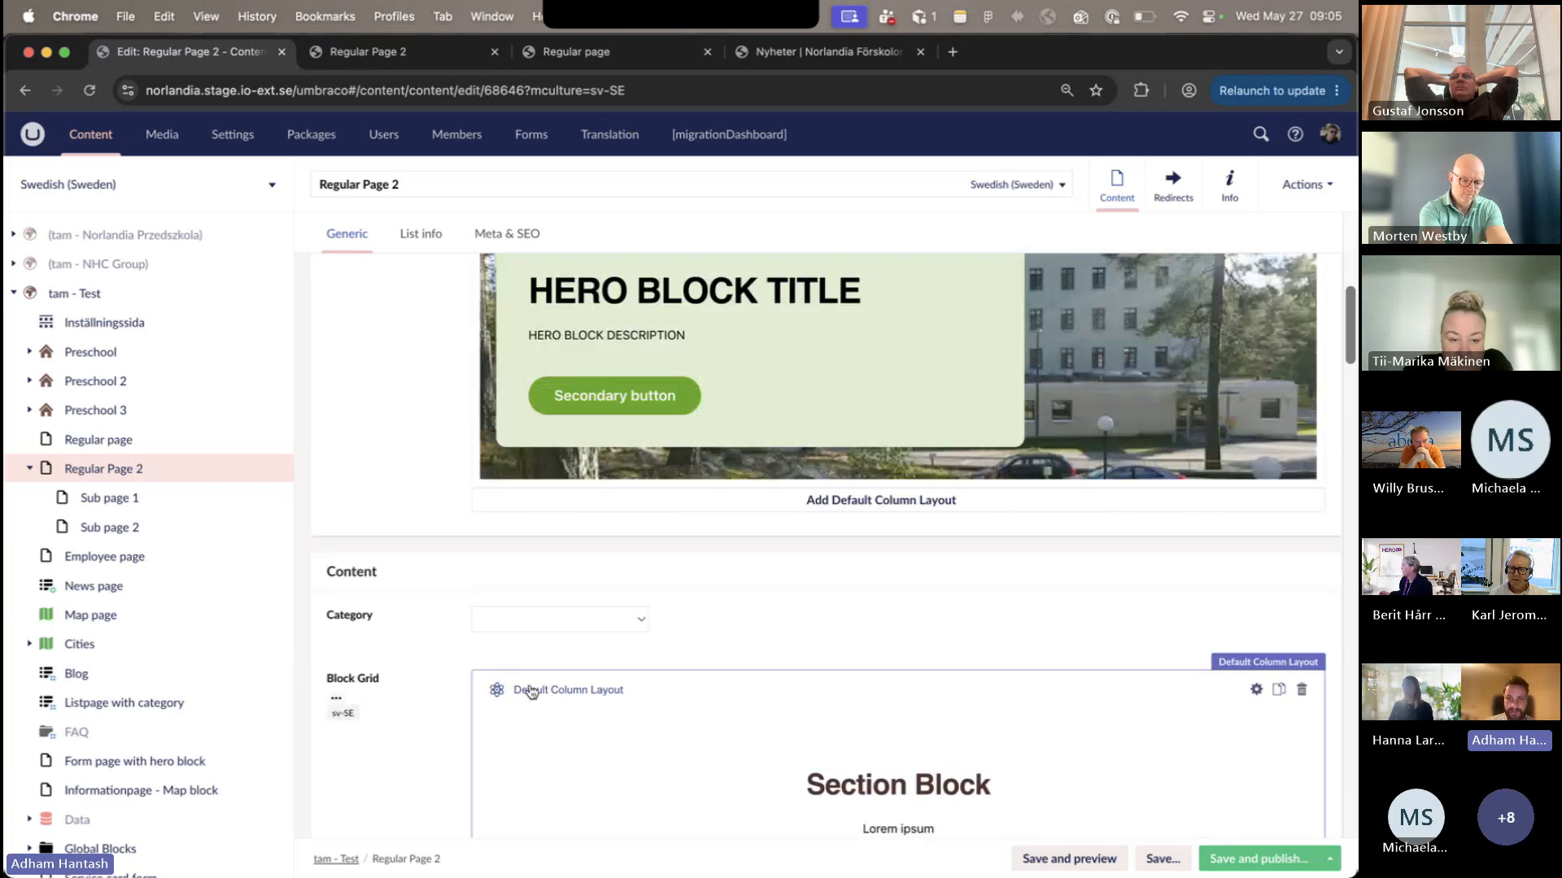
pyautogui.scroll(3, 1186, 499)
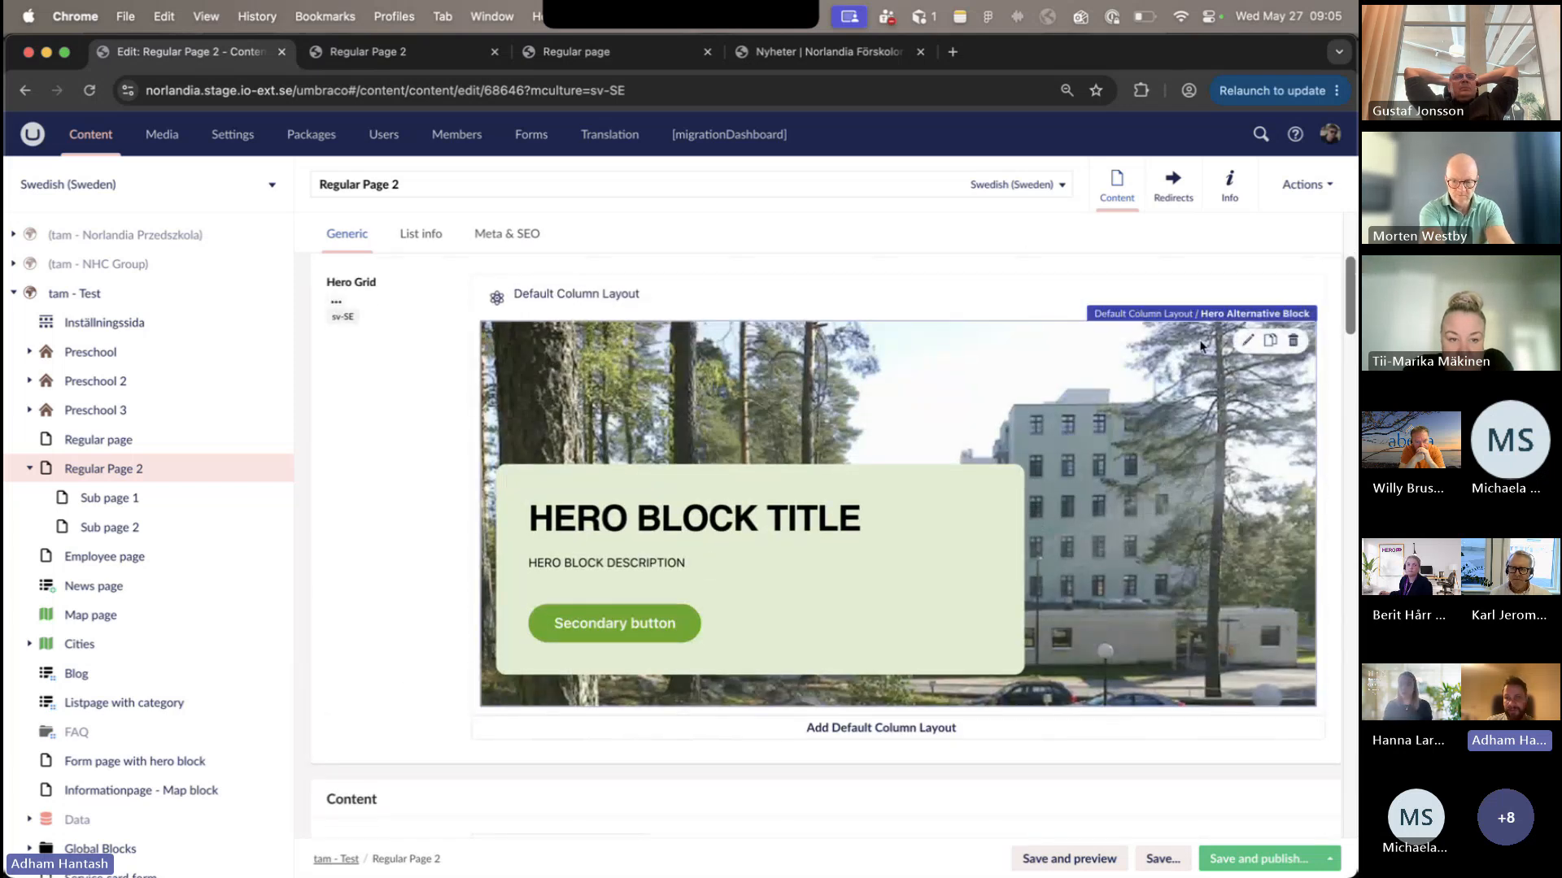
# - Set the button design of the Hero Alternative Block's "Secondary button" link to Secondary and submit it
pyautogui.click(1163, 489)
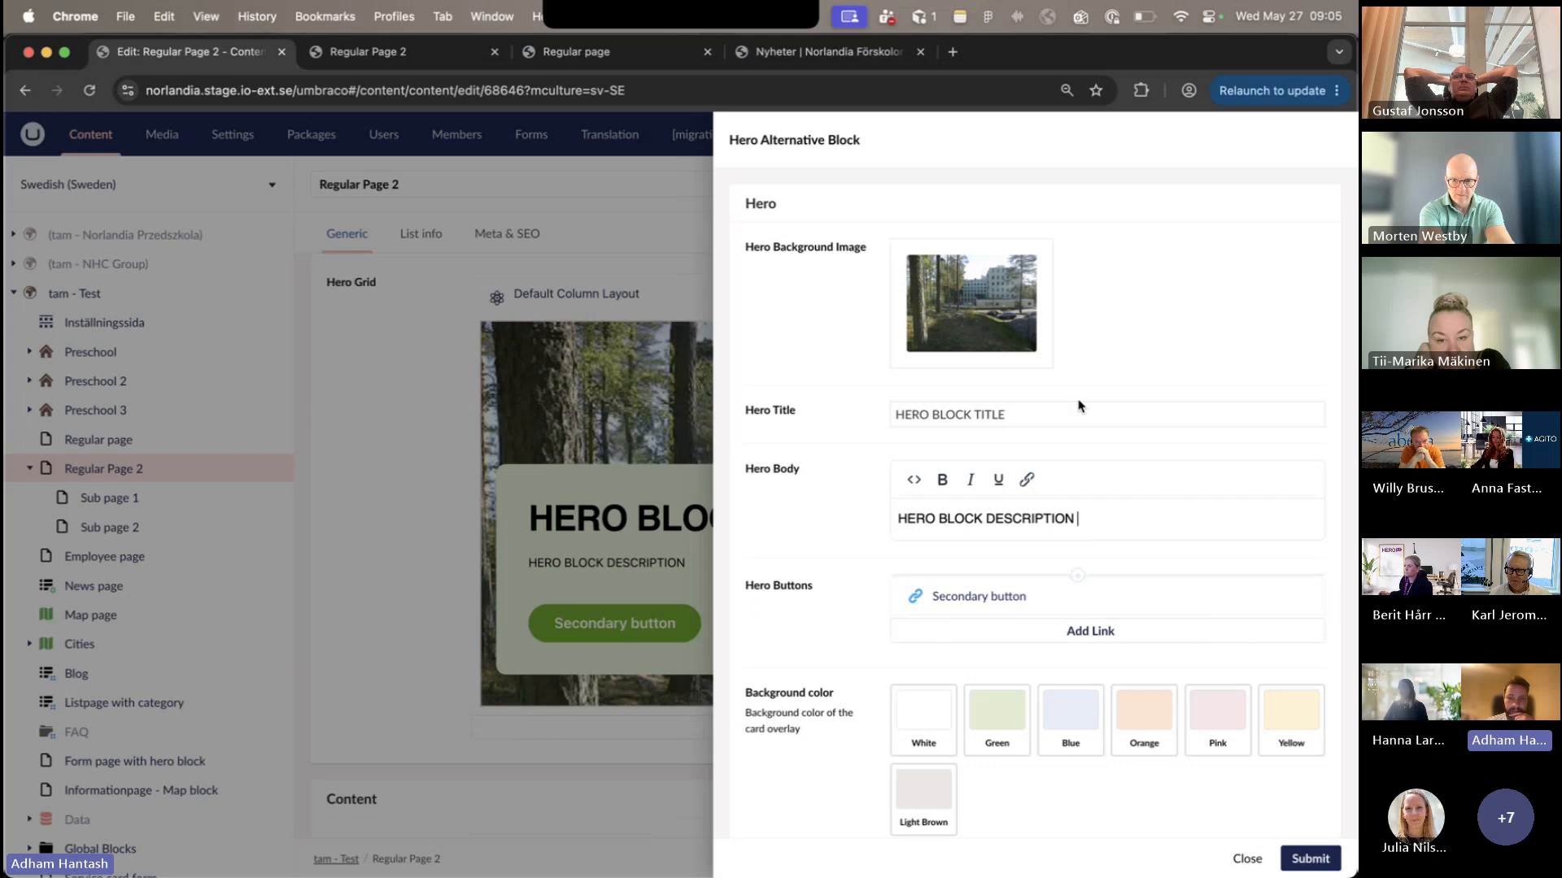
pyautogui.click(1041, 601)
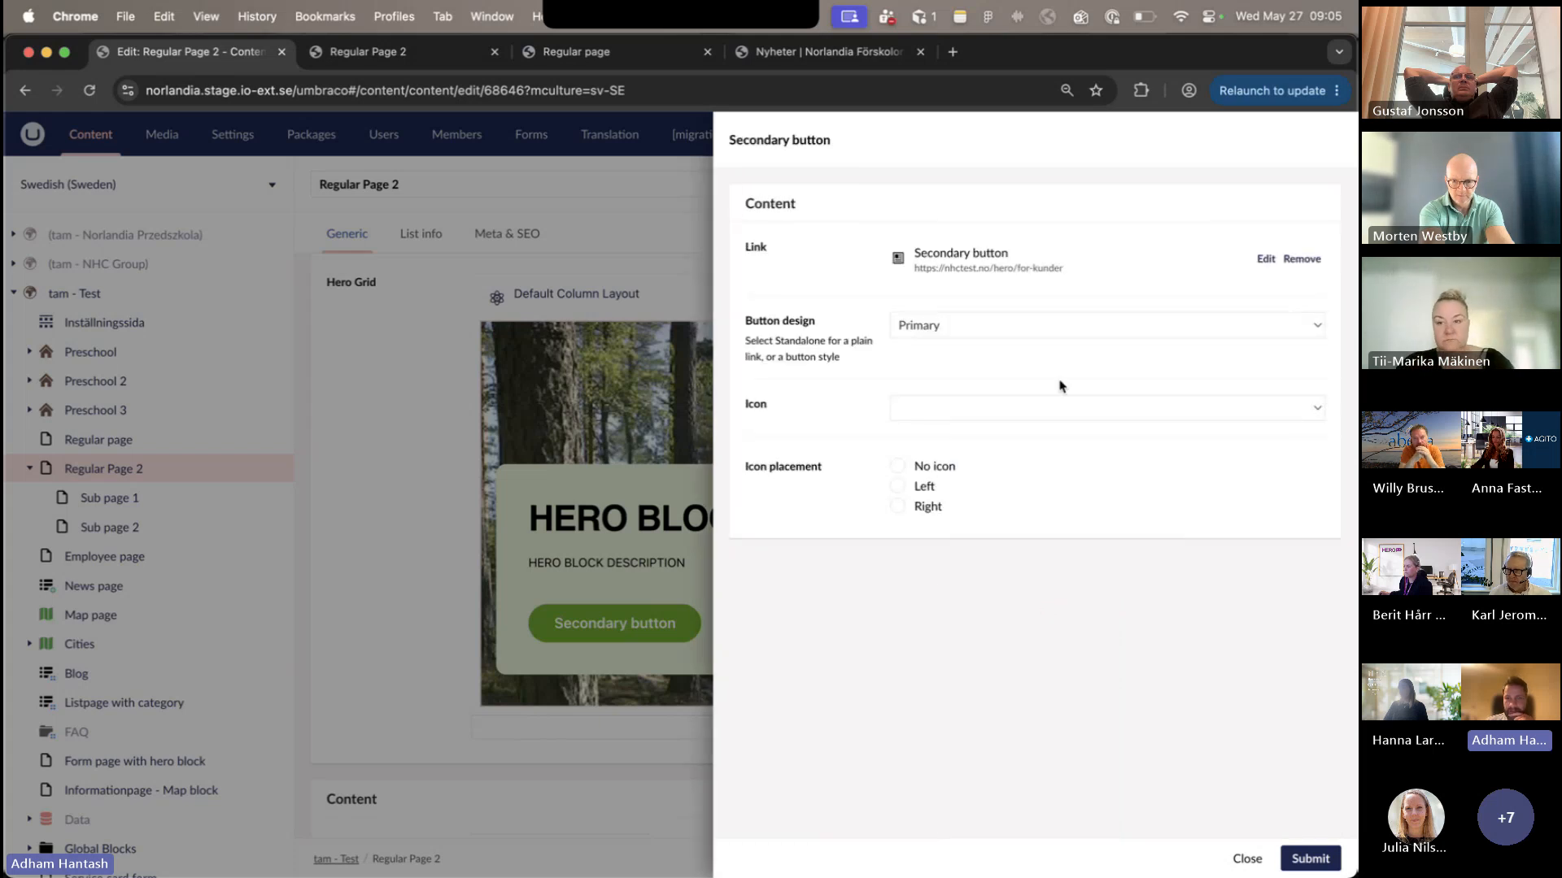
pyautogui.click(1096, 332)
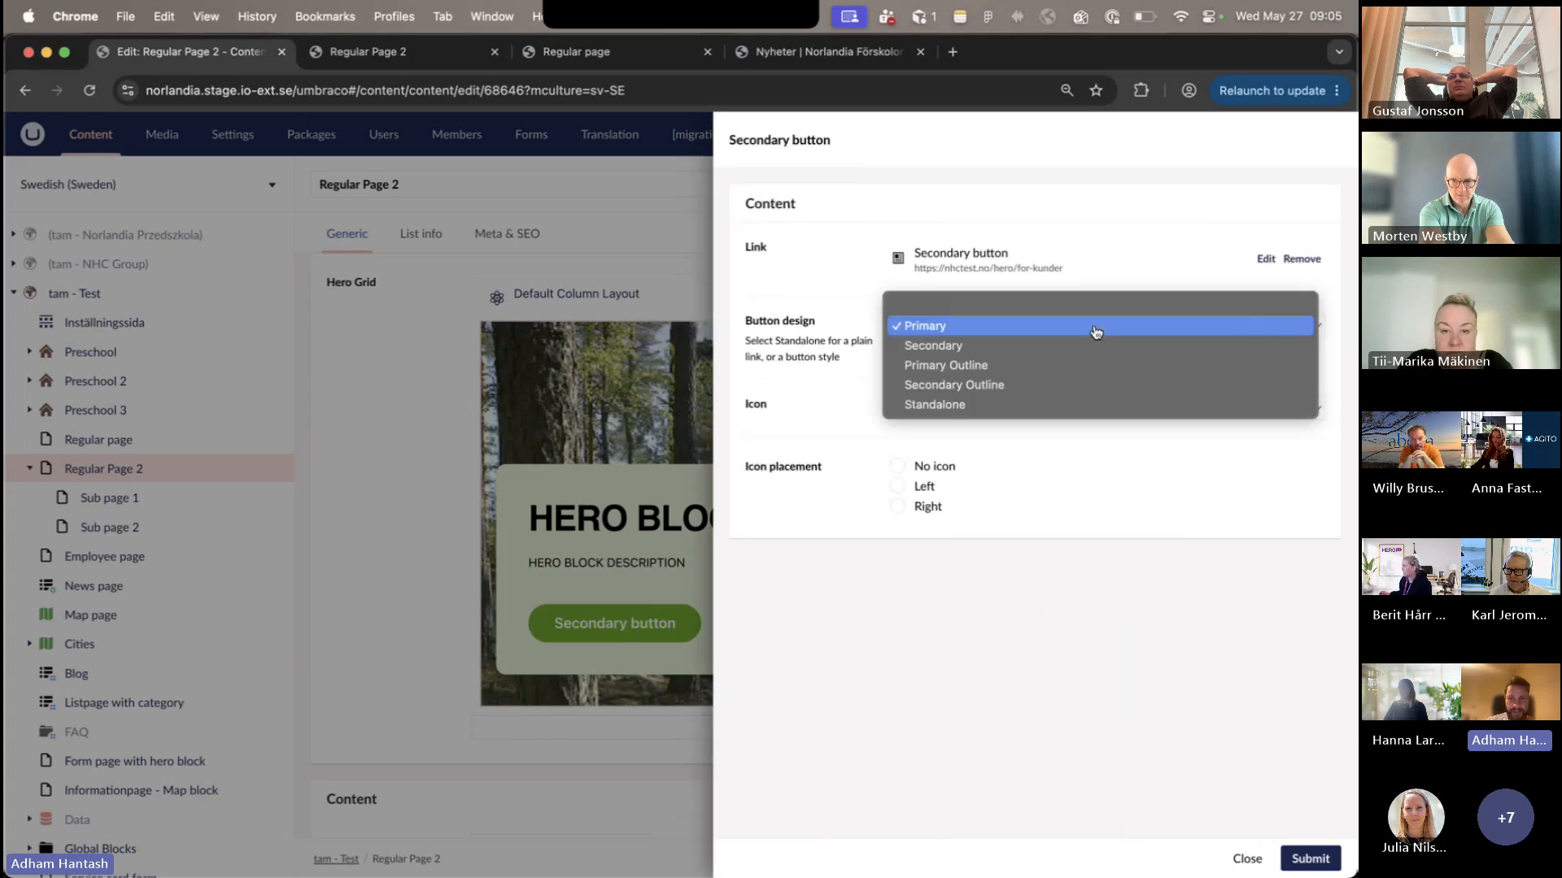
pyautogui.click(1096, 332)
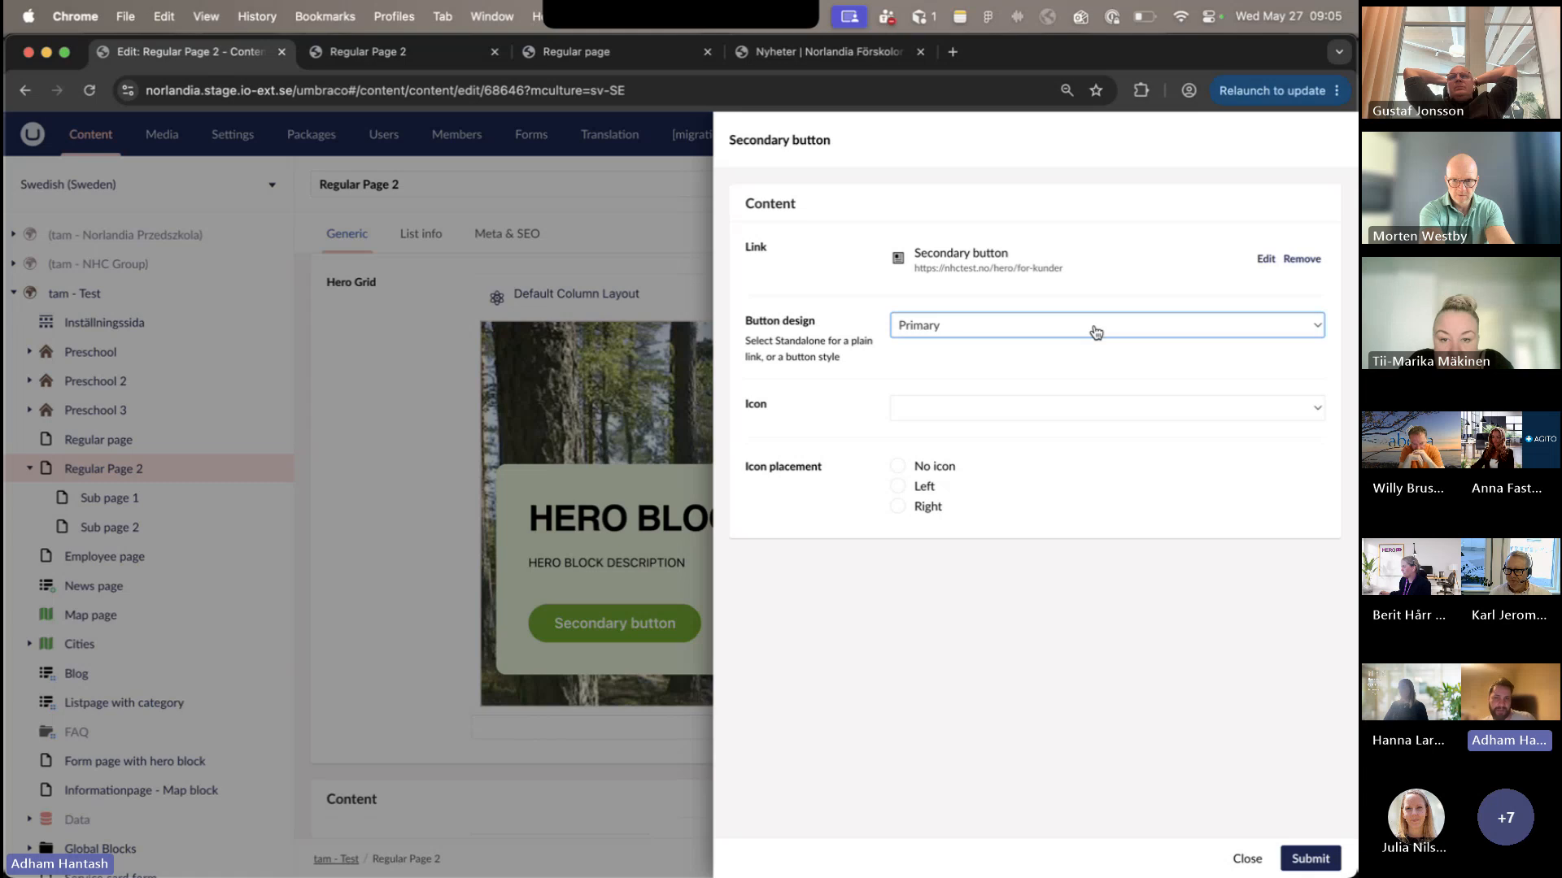
pyautogui.click(1096, 332)
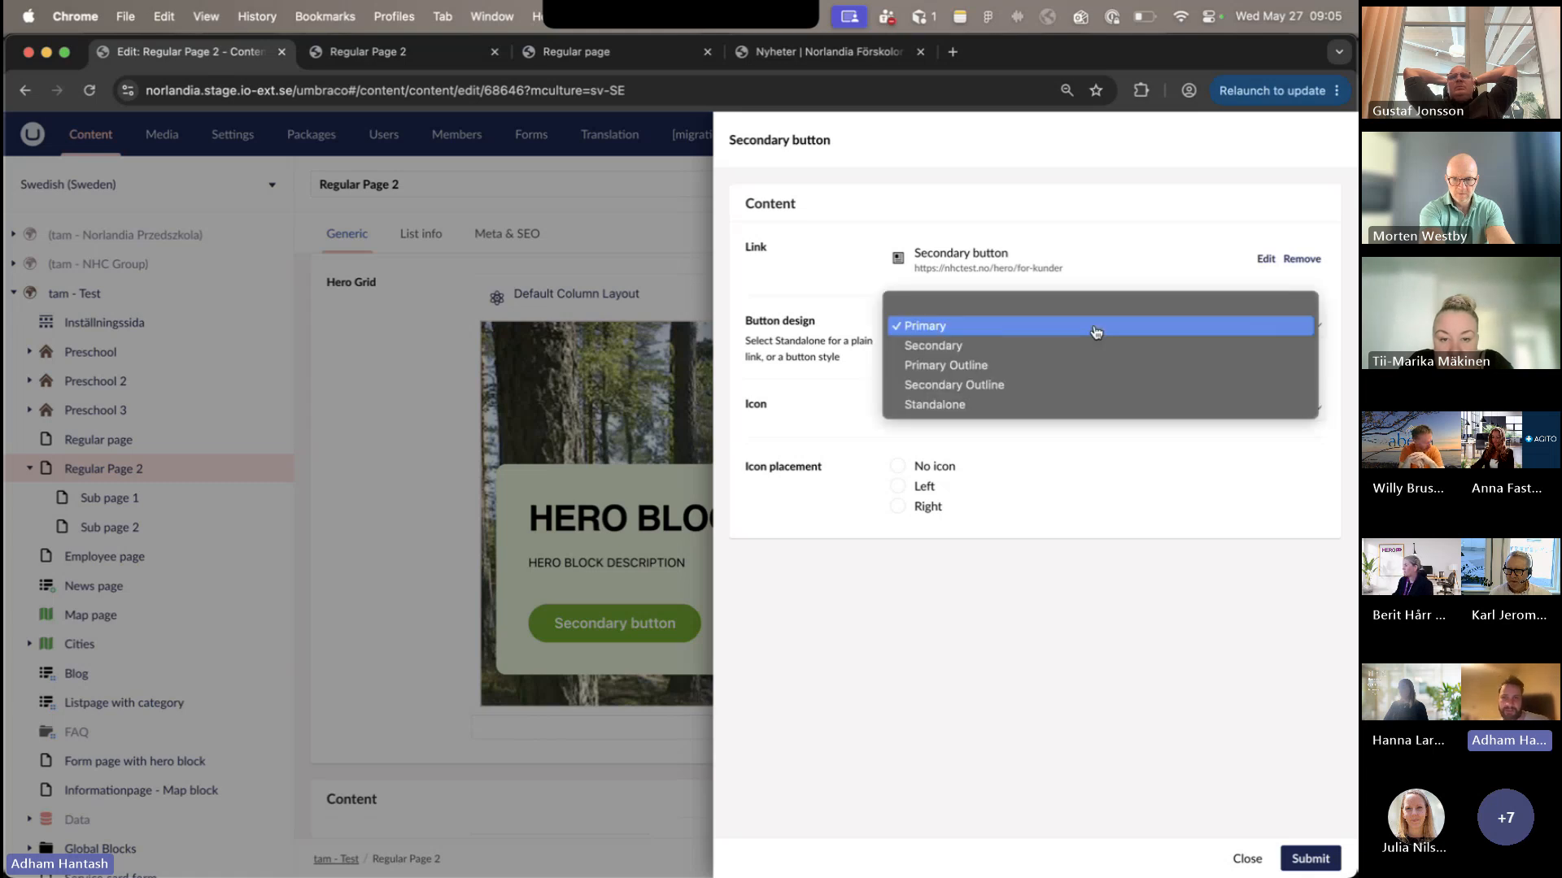
pyautogui.click(1085, 349)
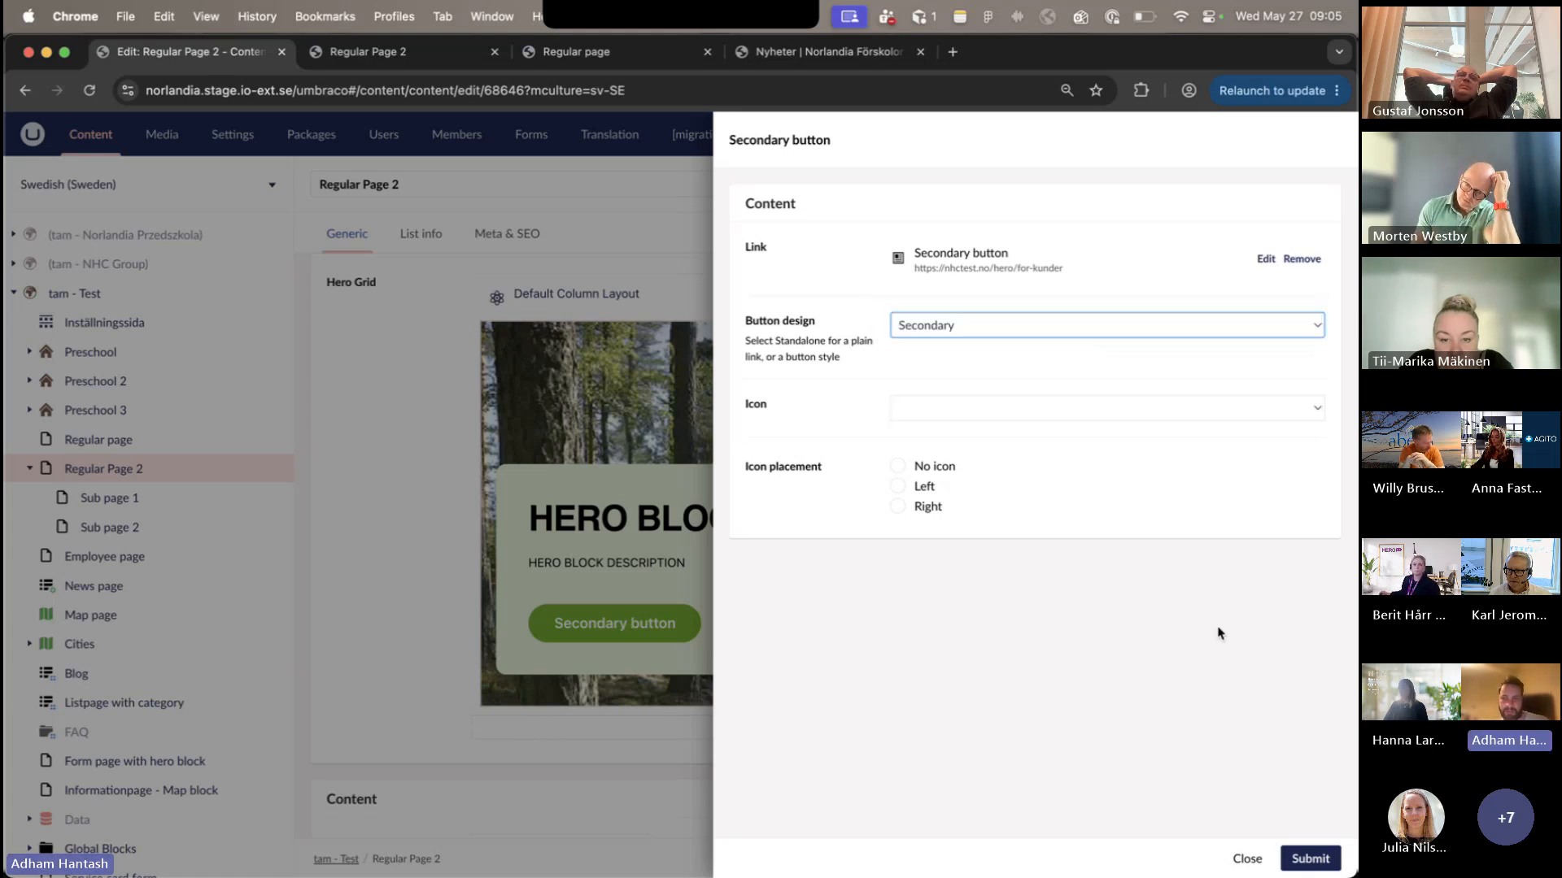
pyautogui.click(1303, 854)
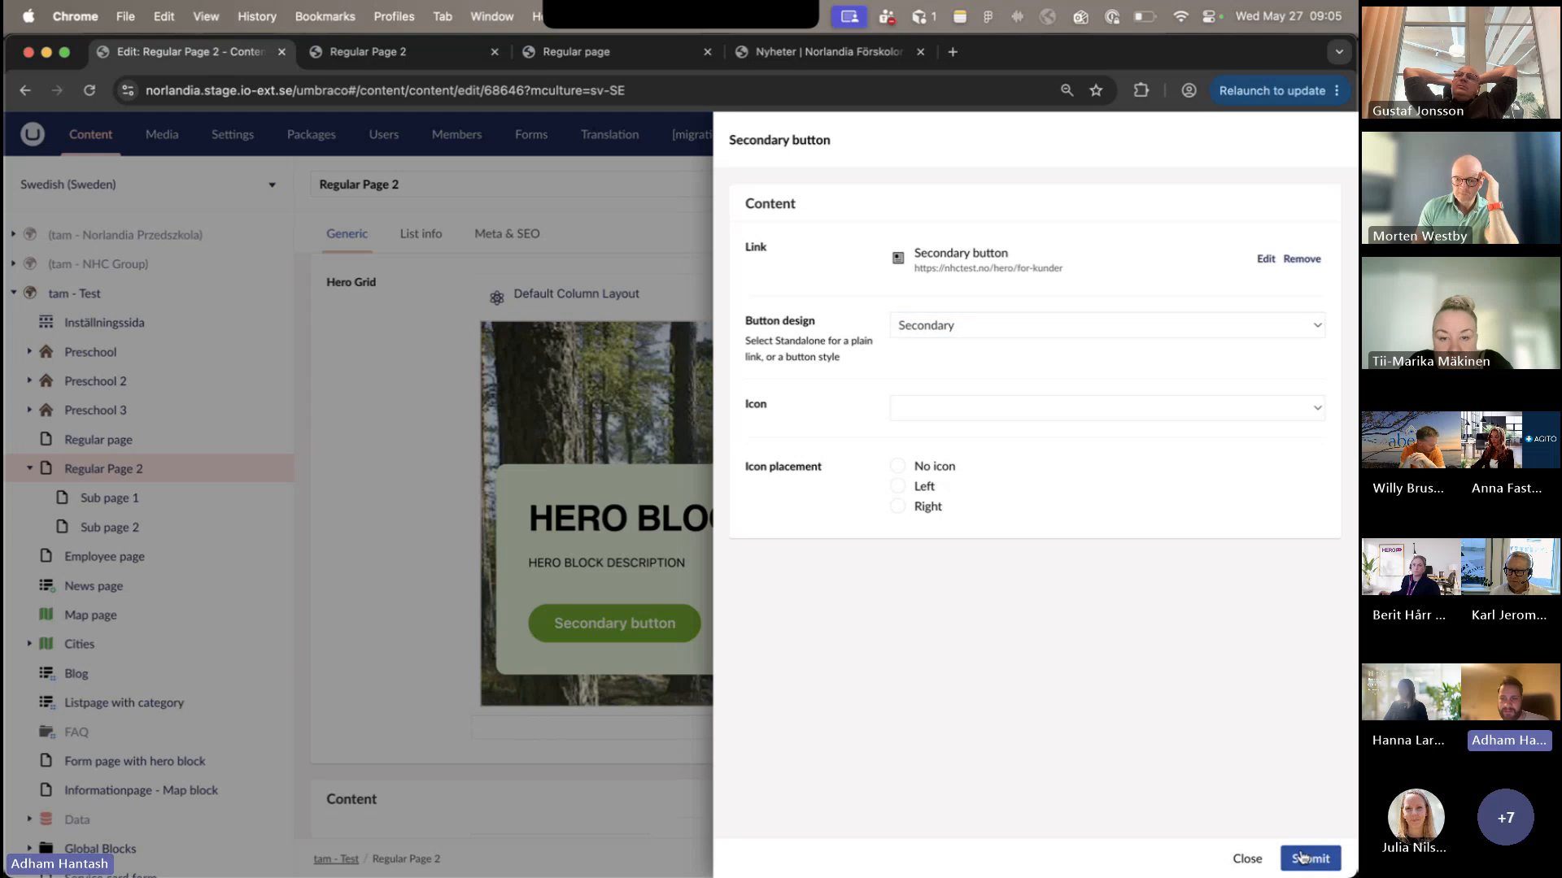
# - Set the hero card overlay's background color to Orange and submit the block
pyautogui.click(1150, 732)
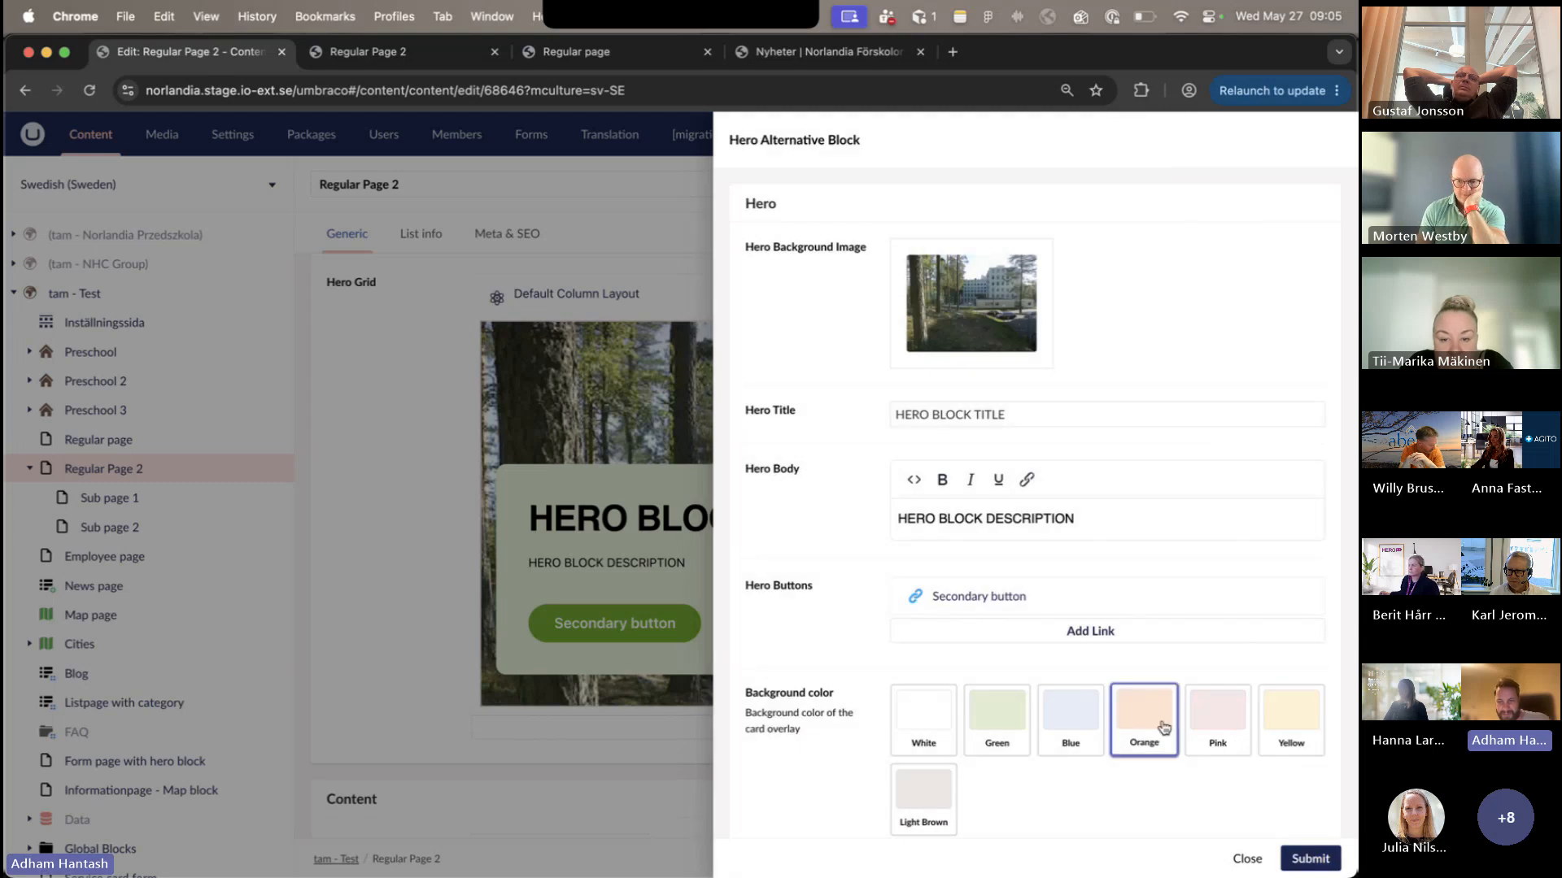
pyautogui.scroll(-1, 1161, 765)
pyautogui.scroll(-2, 1164, 769)
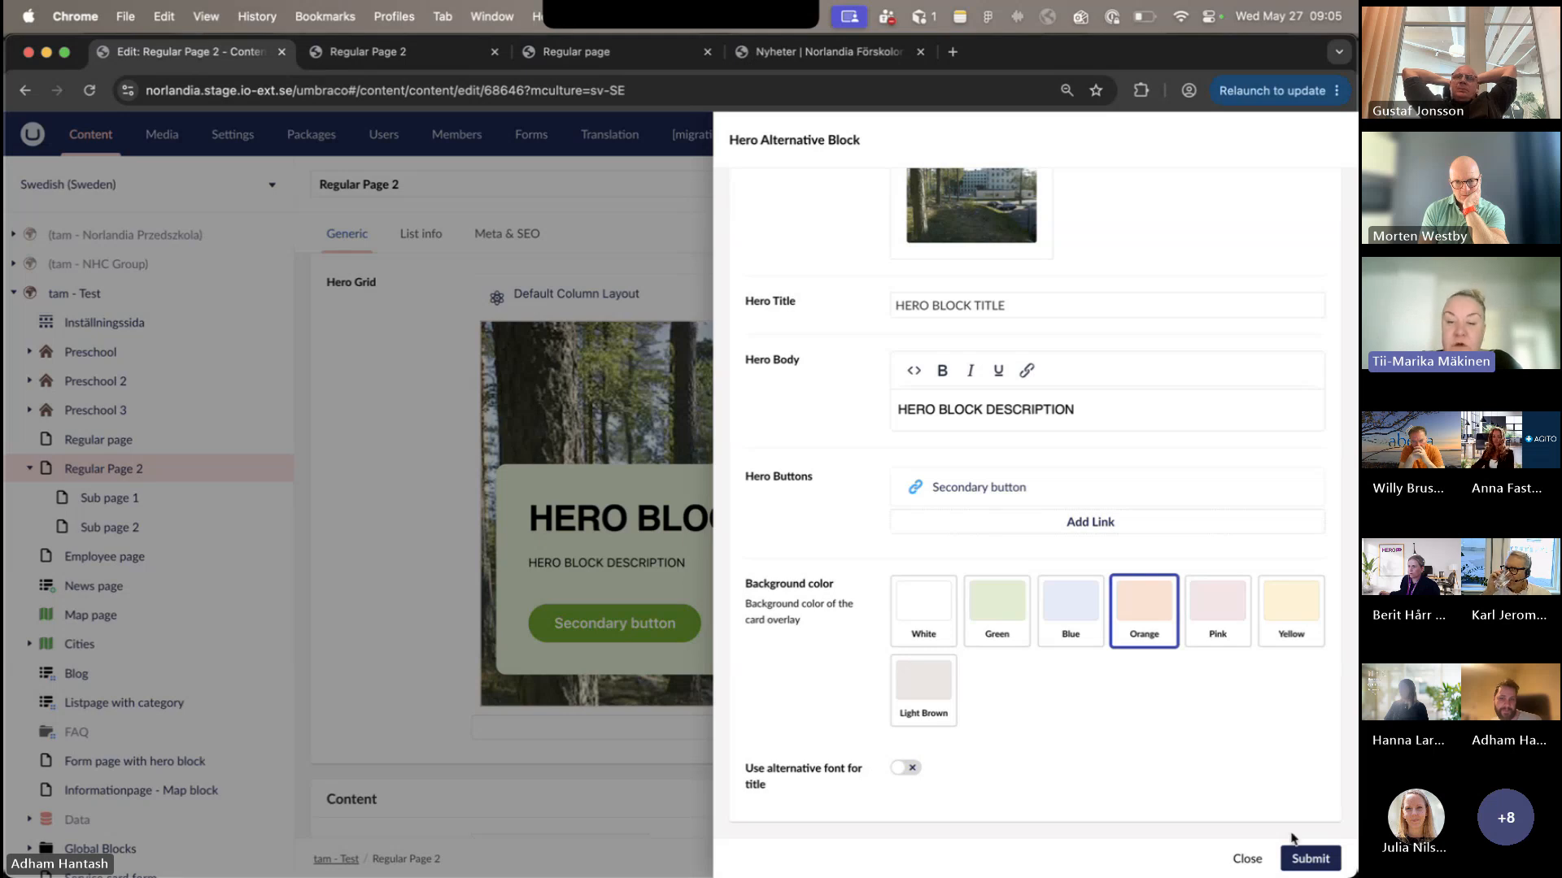
pyautogui.click(1311, 858)
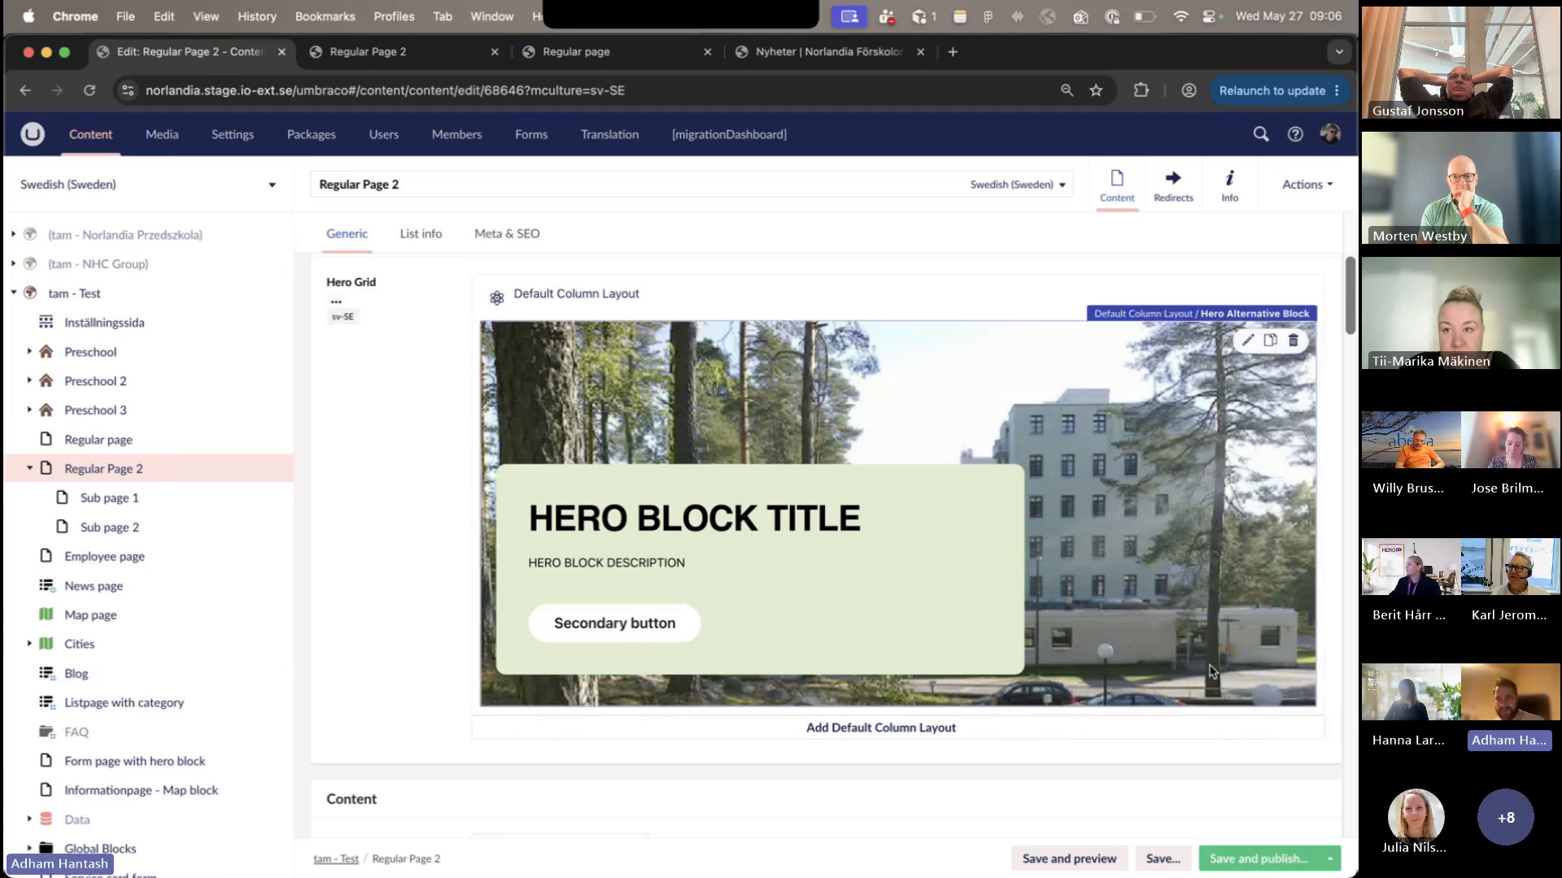
# - Reposition the Hero-Desktop-Ultra crop of the hero background image Satumetsä 1 to frame the building's upper floors and sky
pyautogui.click(1182, 368)
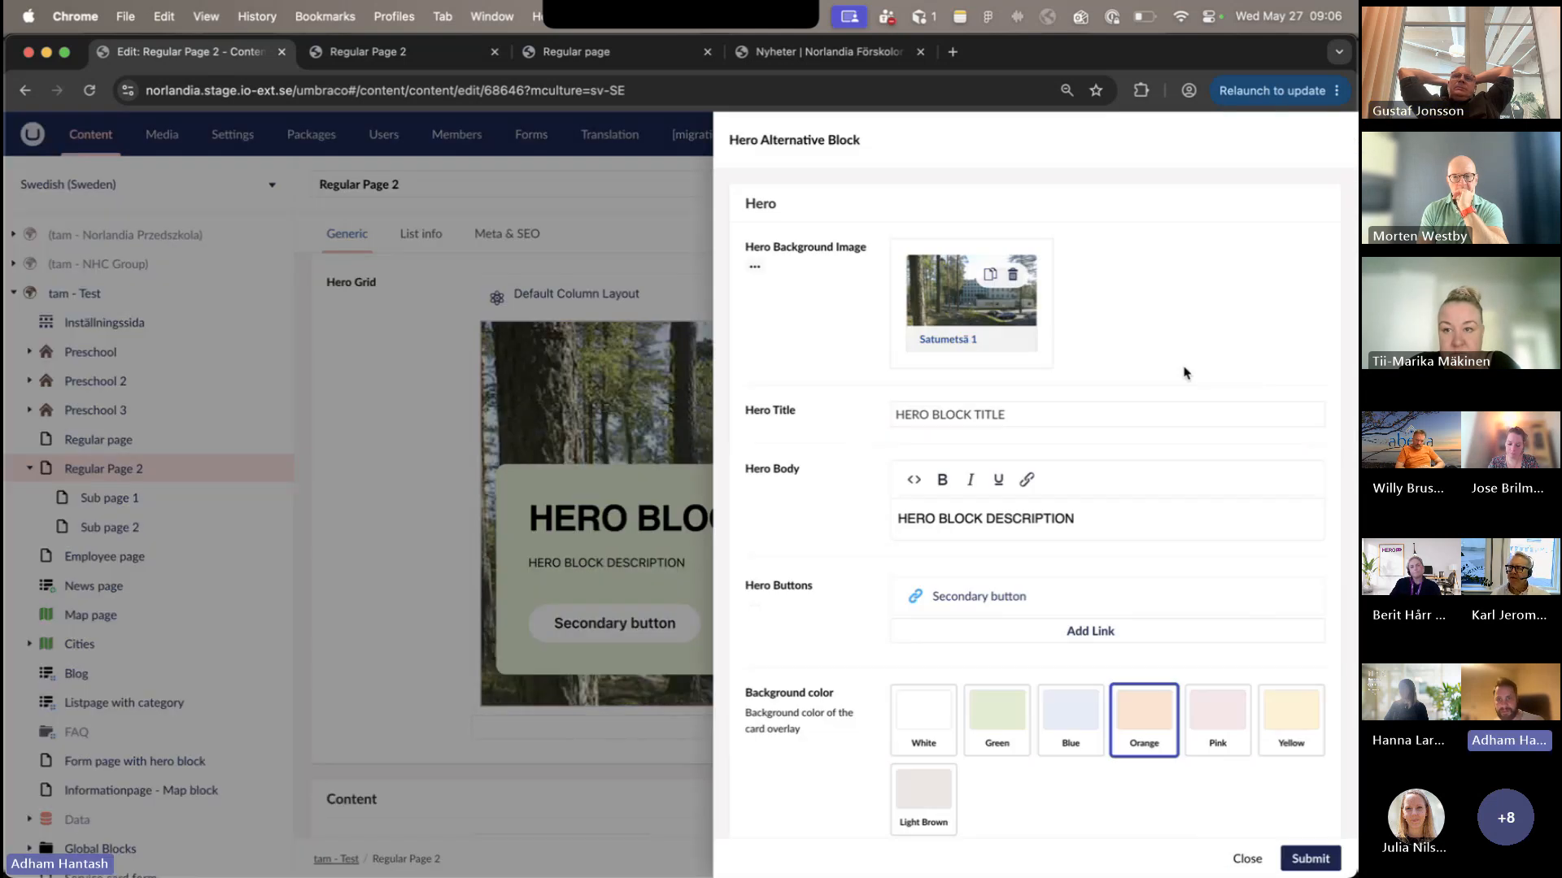
pyautogui.click(990, 344)
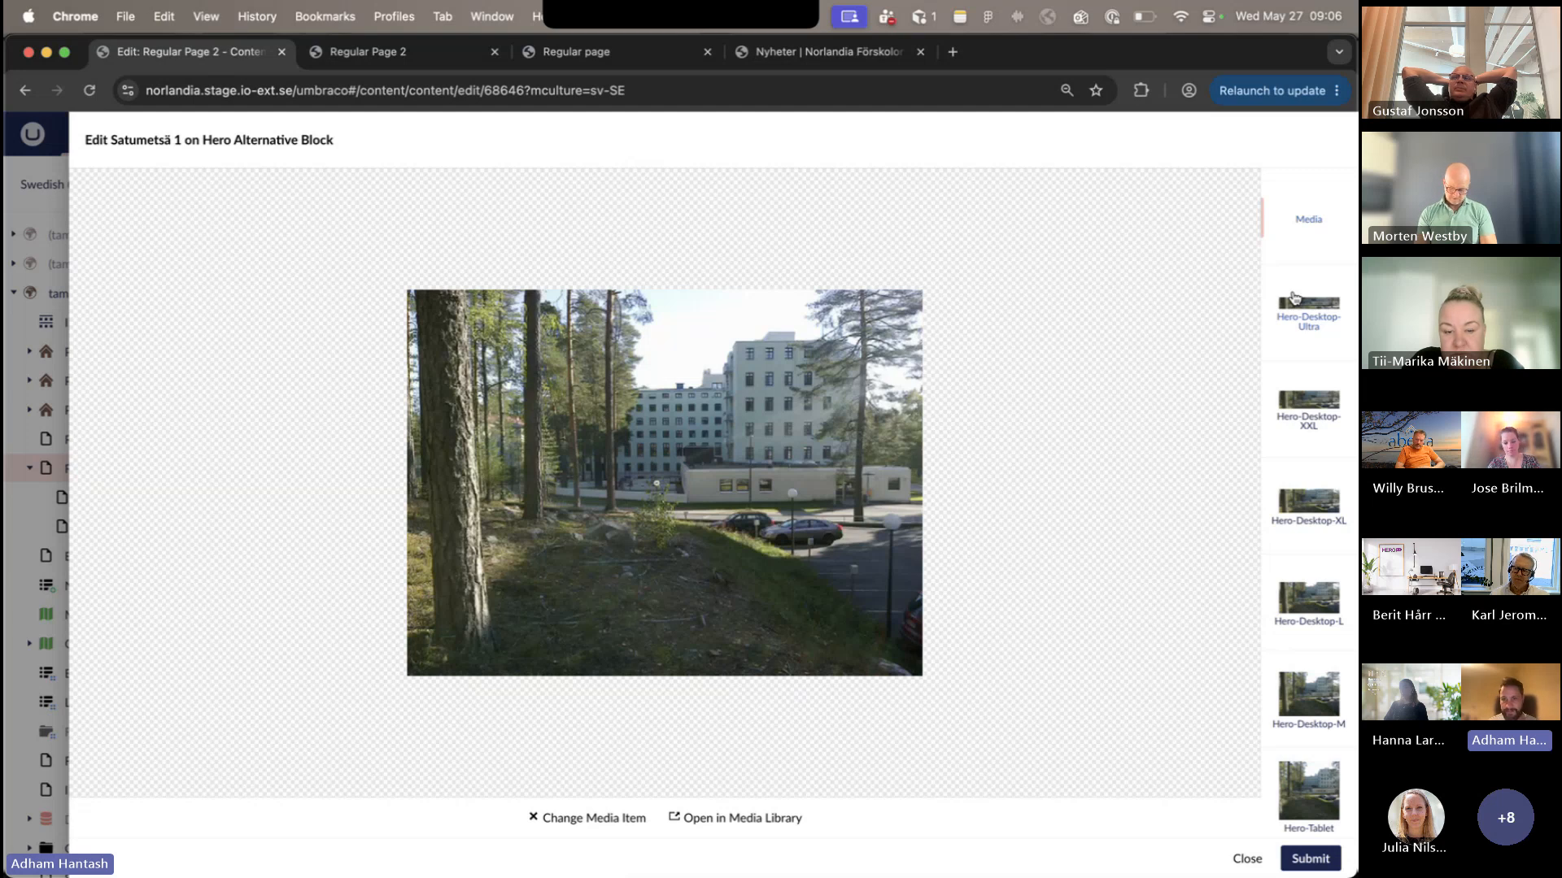
pyautogui.click(1294, 298)
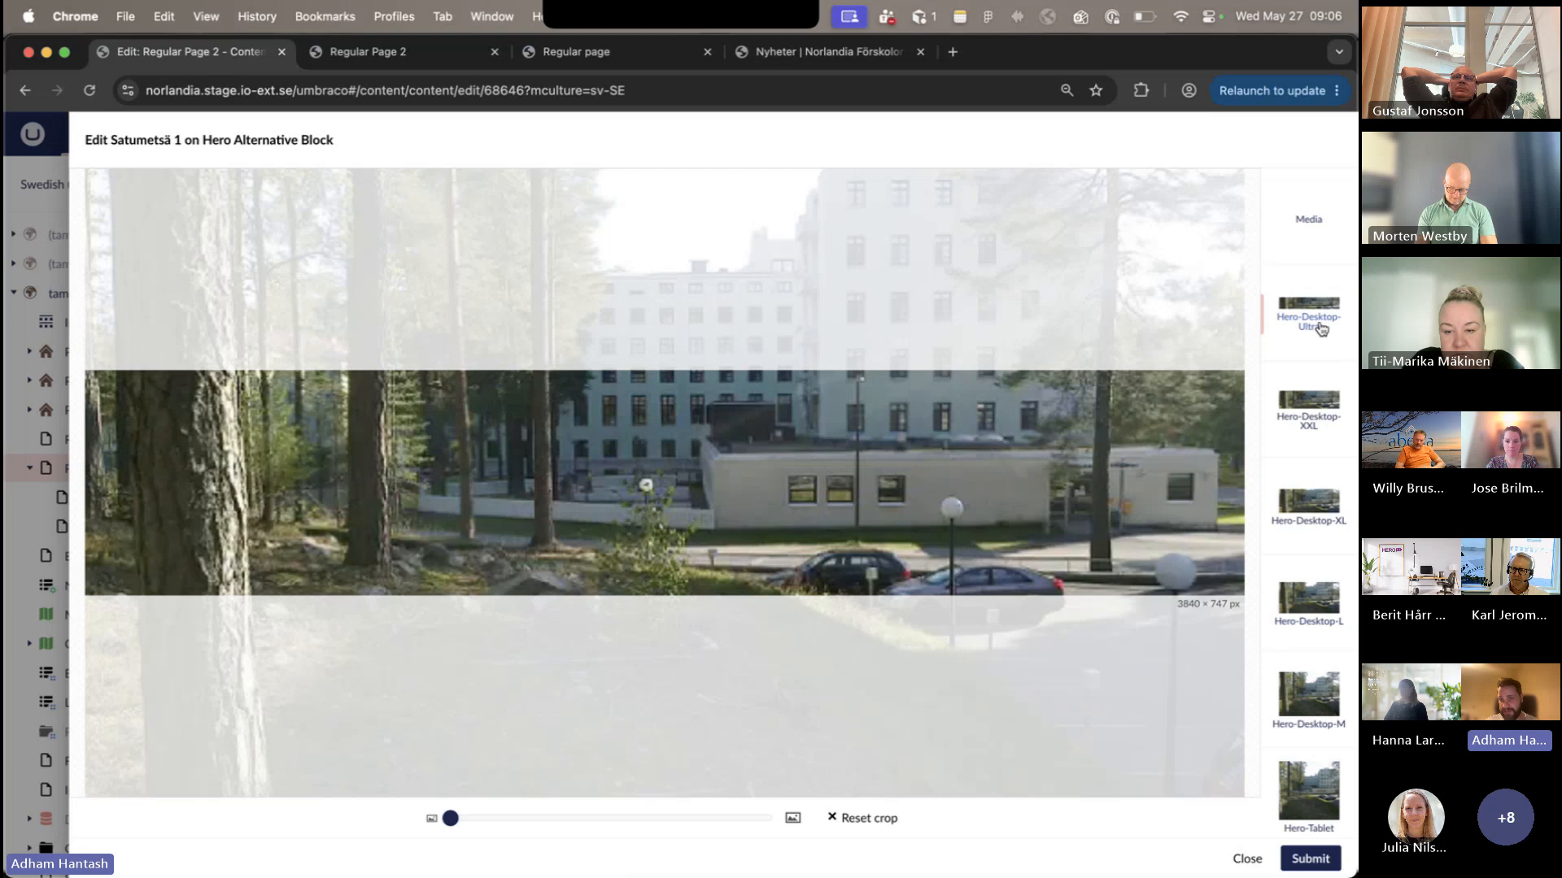
pyautogui.moveTo(1163, 476); pyautogui.dragTo(1164, 491)
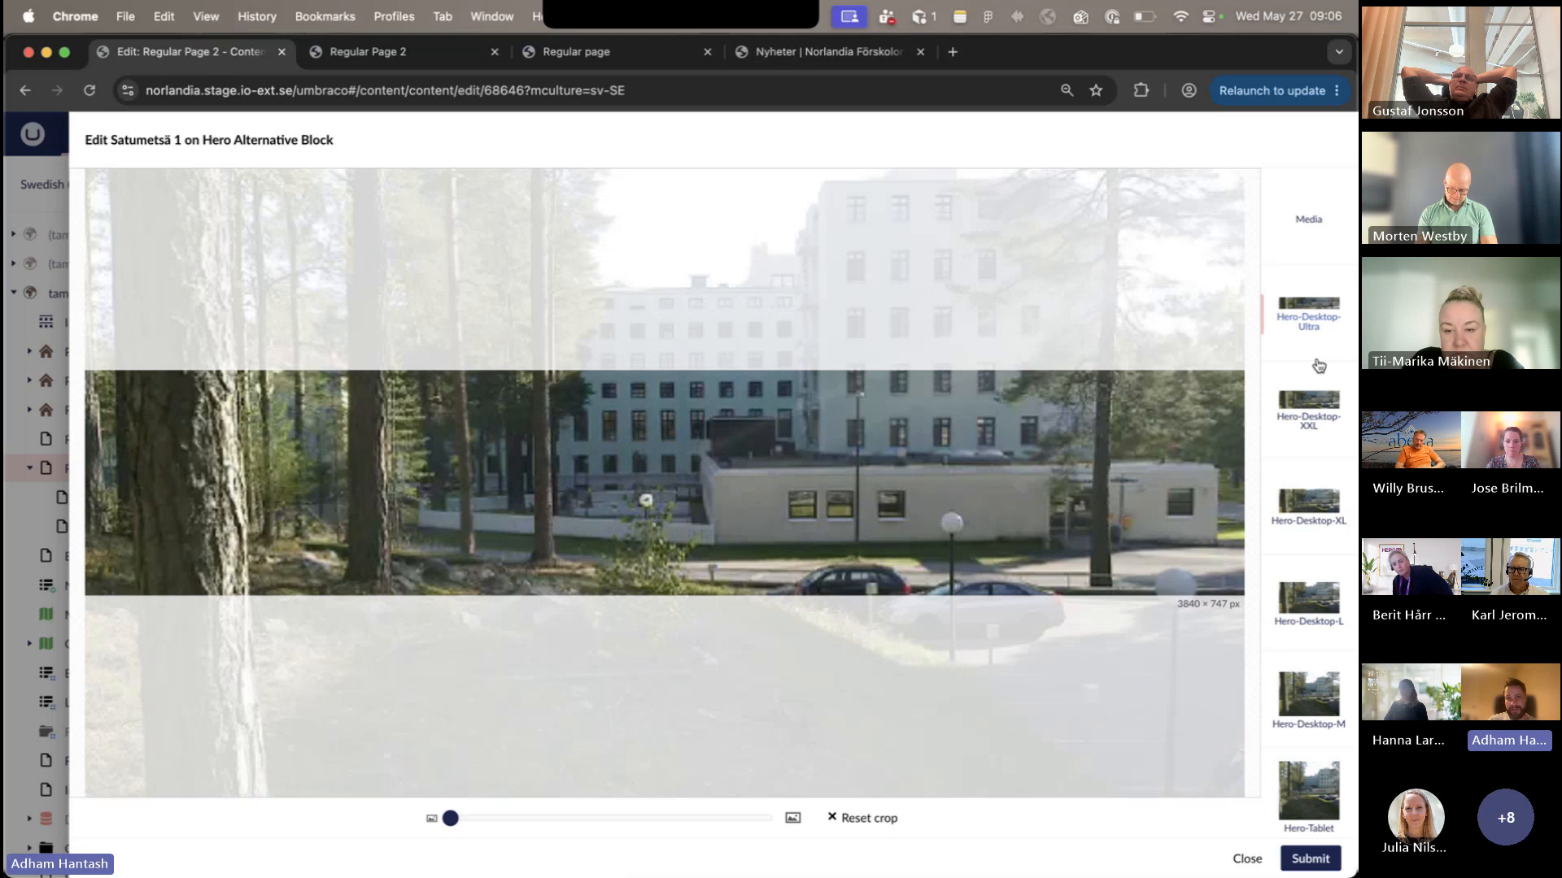
pyautogui.moveTo(984, 436); pyautogui.dragTo(984, 662)
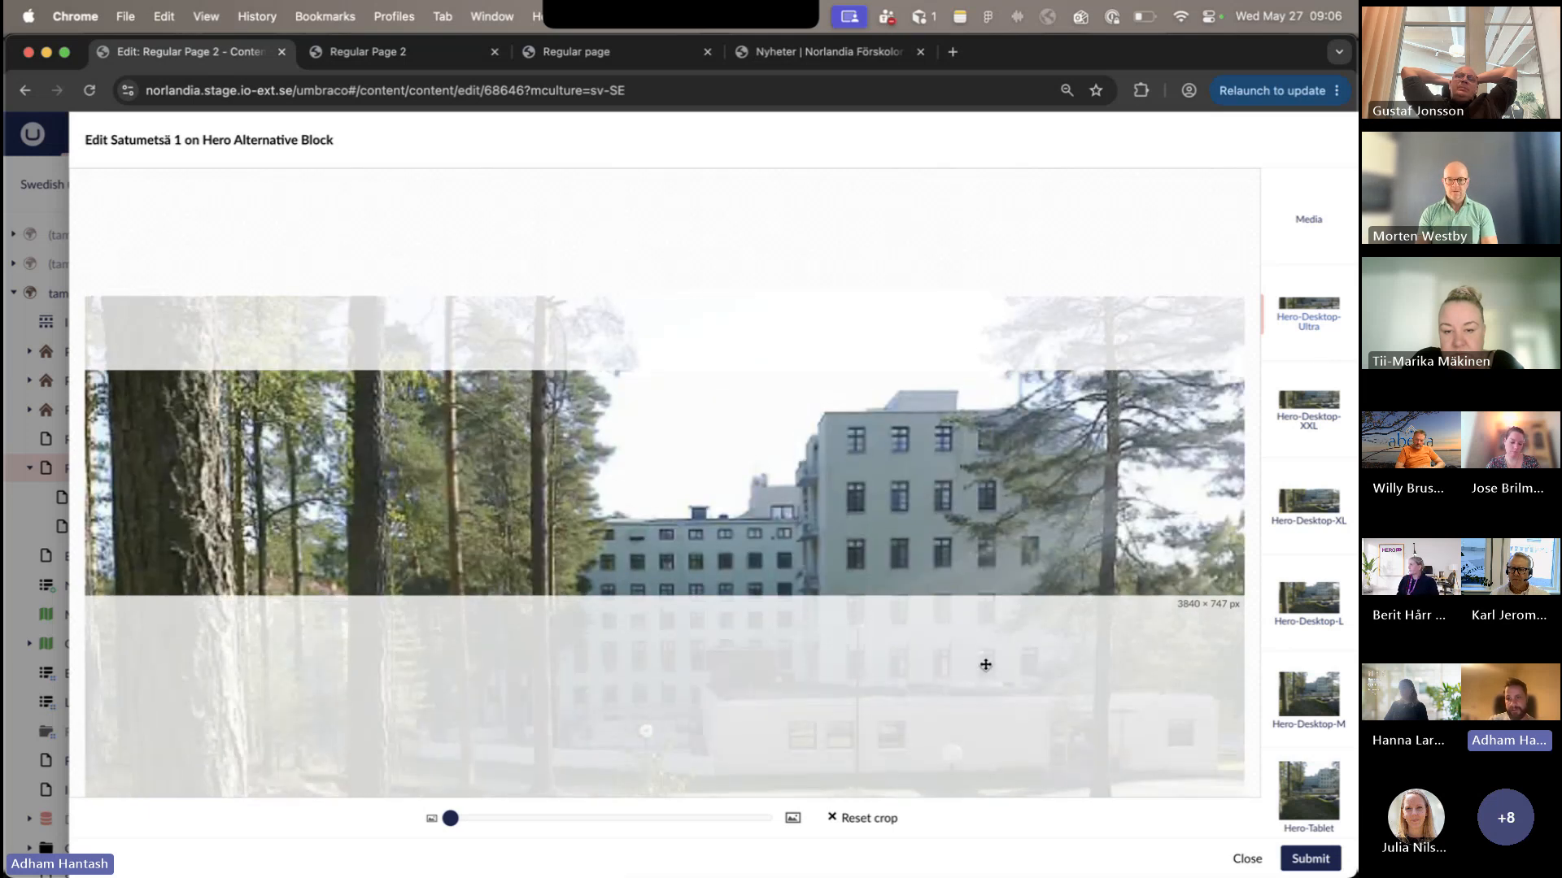
# - Review the Hero-Desktop-XXL, Hero-Tablet and Hero-Mobile crops, the original image and the Hero-Desktop-Ultra crop without discarding the crop edit
pyautogui.click(1344, 416)
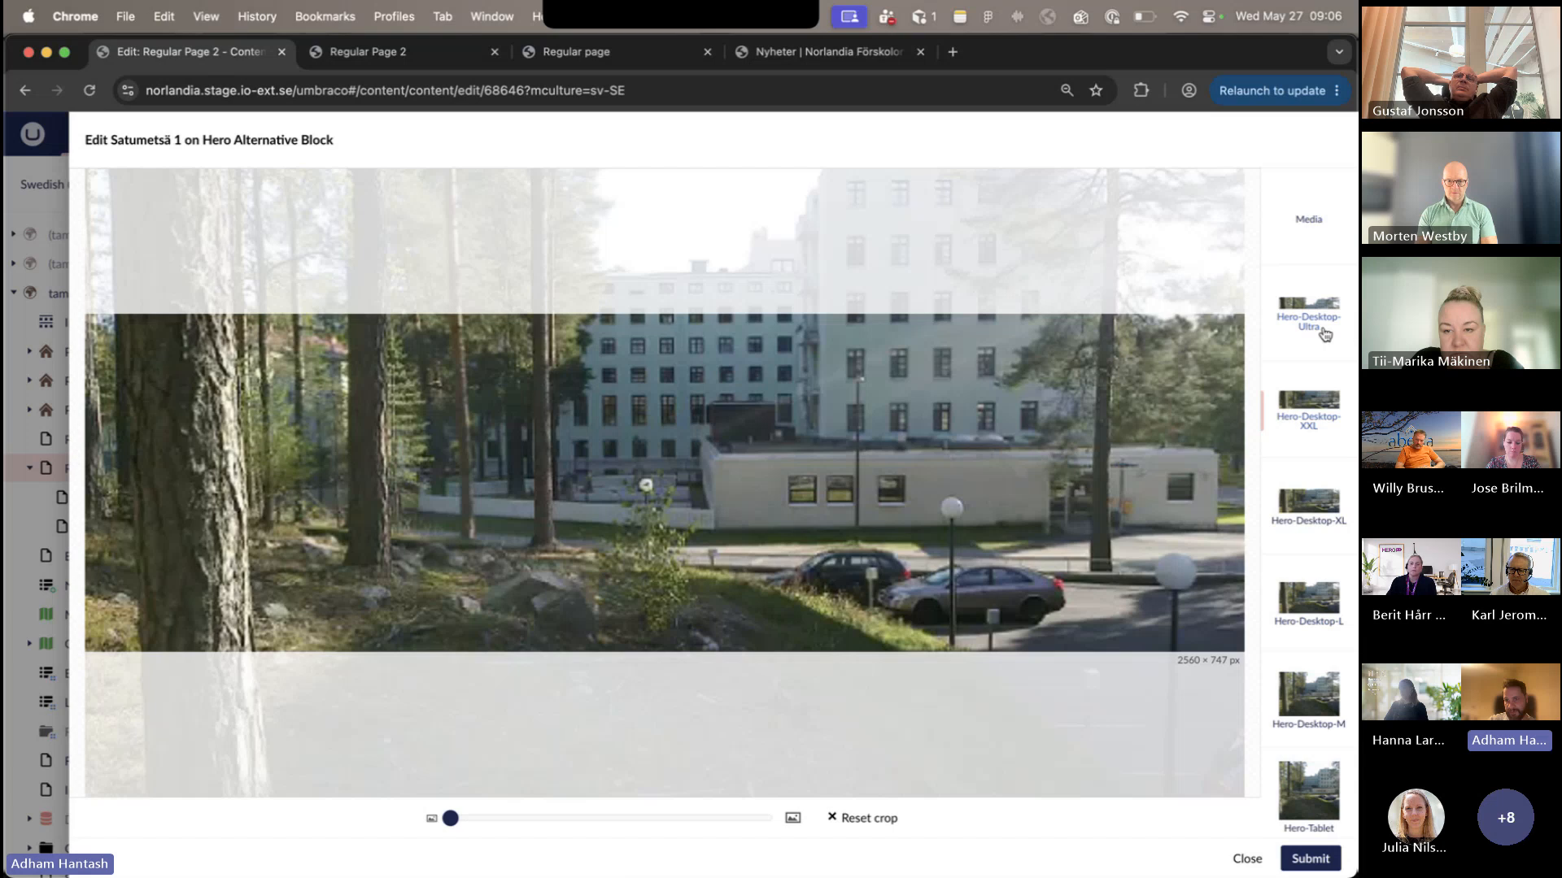
pyautogui.scroll(-1, 1305, 644)
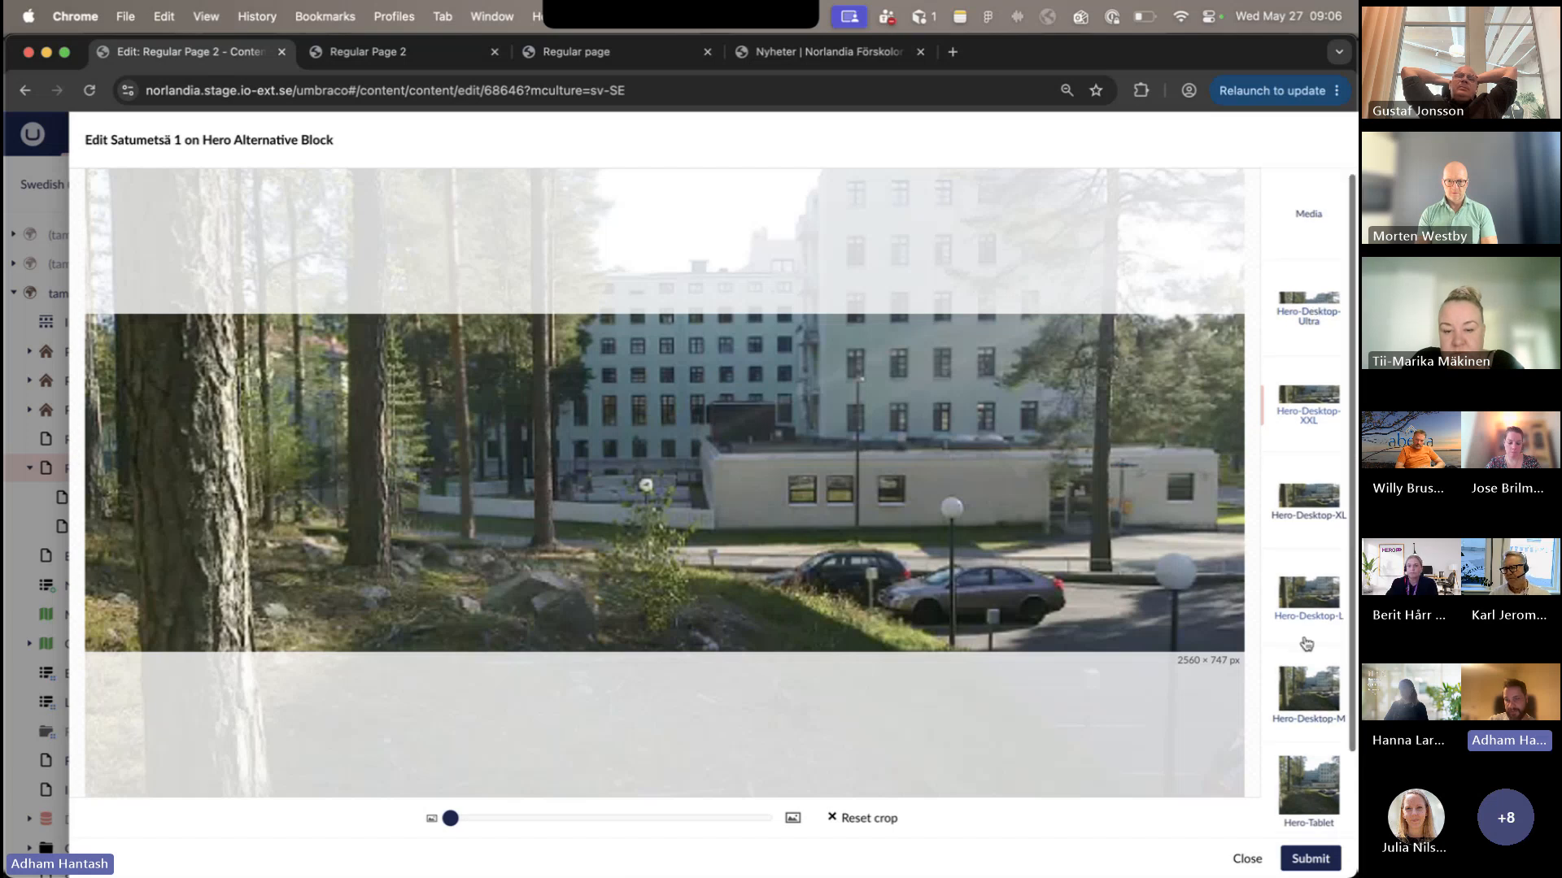
pyautogui.scroll(-3, 1308, 667)
pyautogui.click(1318, 716)
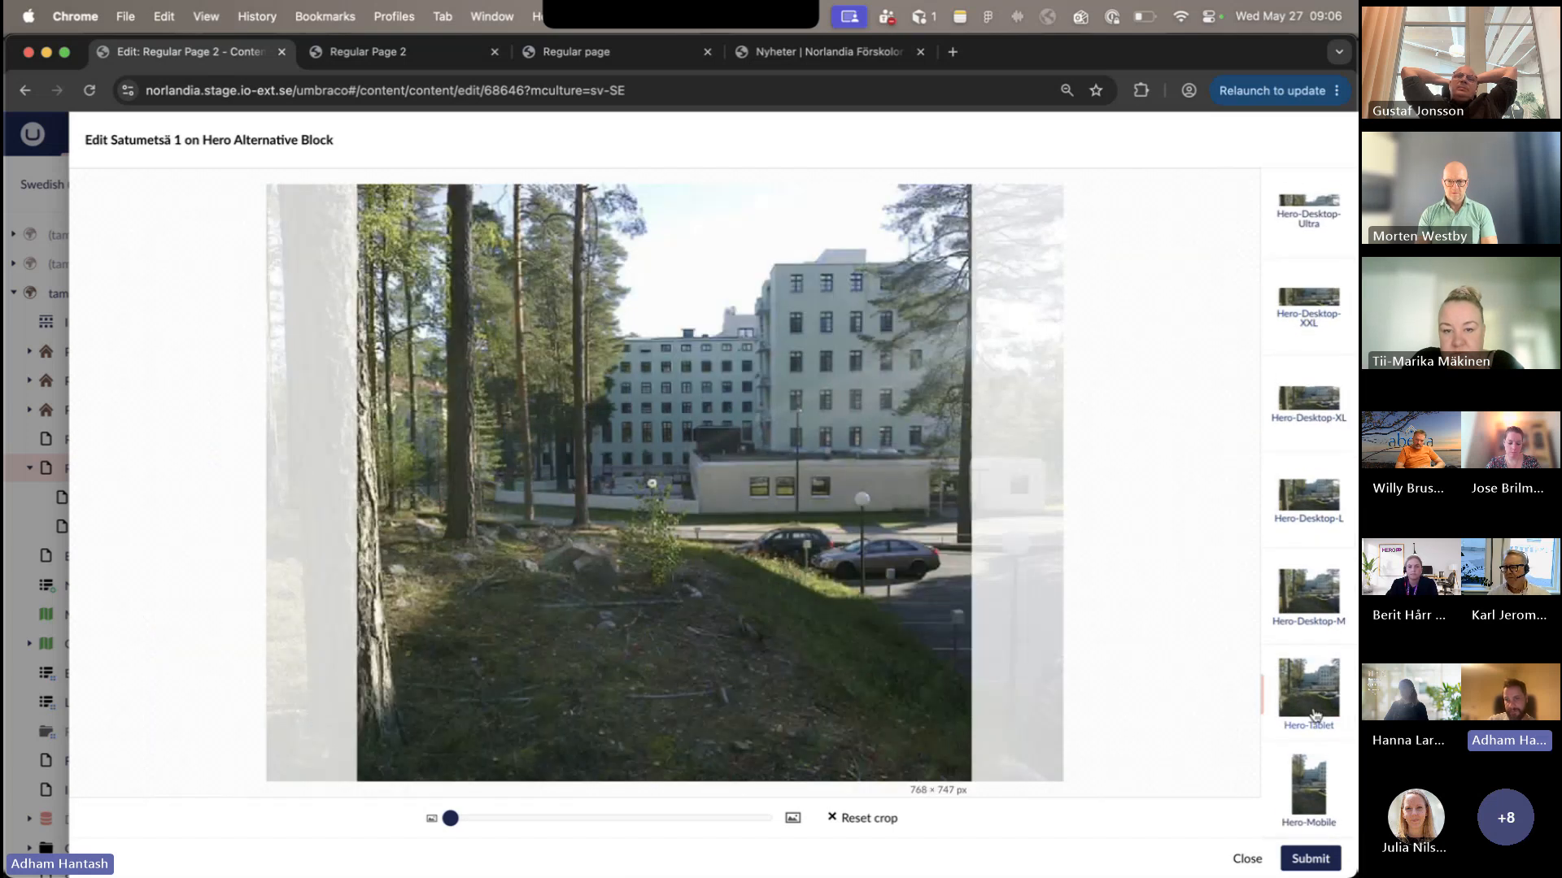
pyautogui.click(1305, 772)
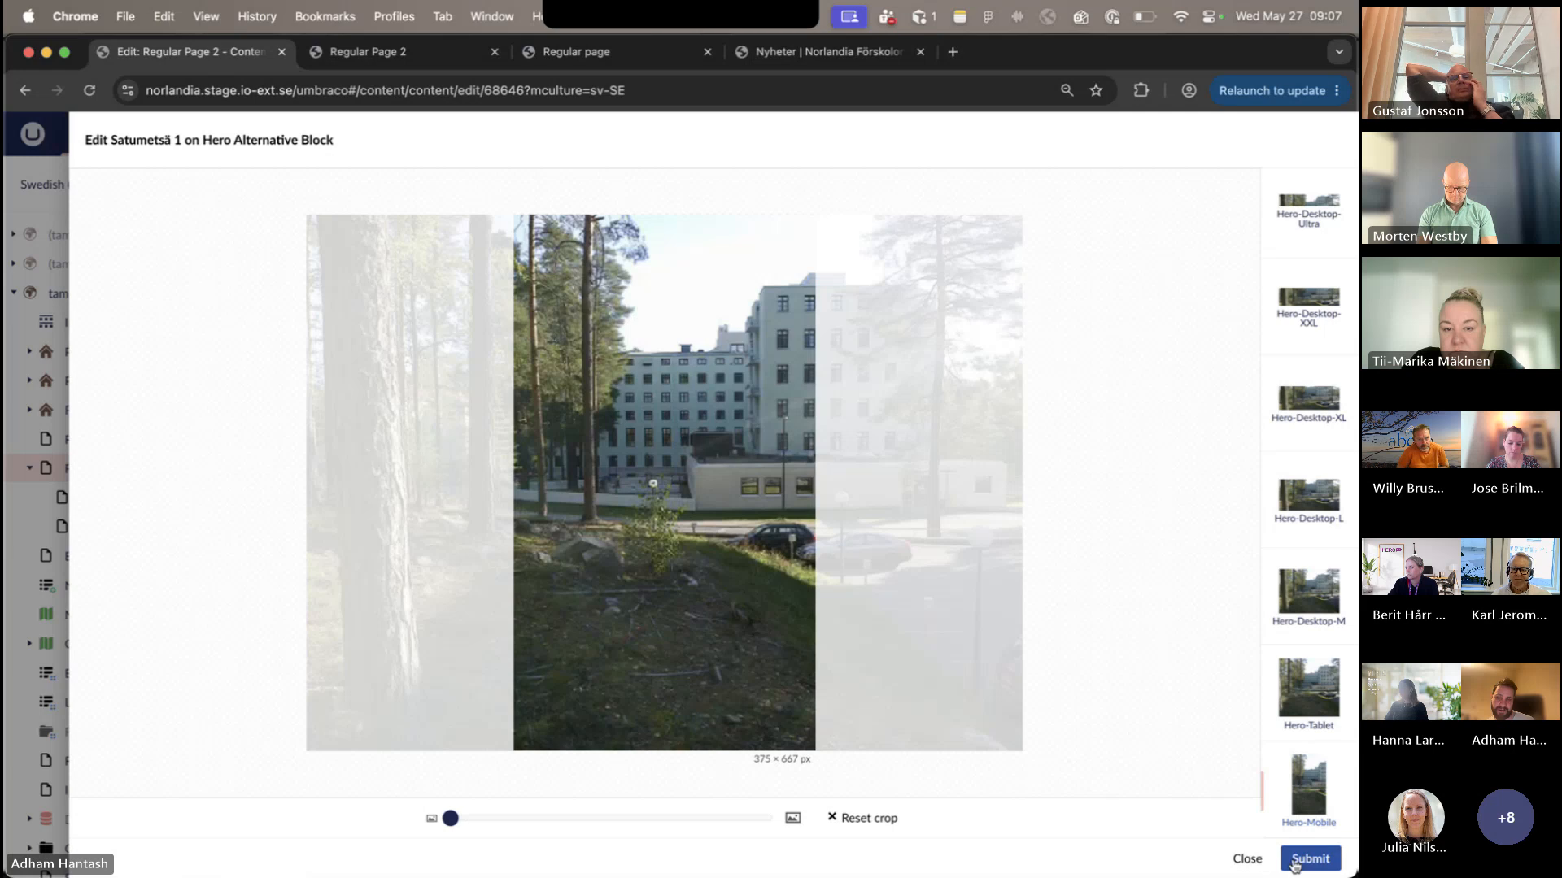
pyautogui.click(1247, 860)
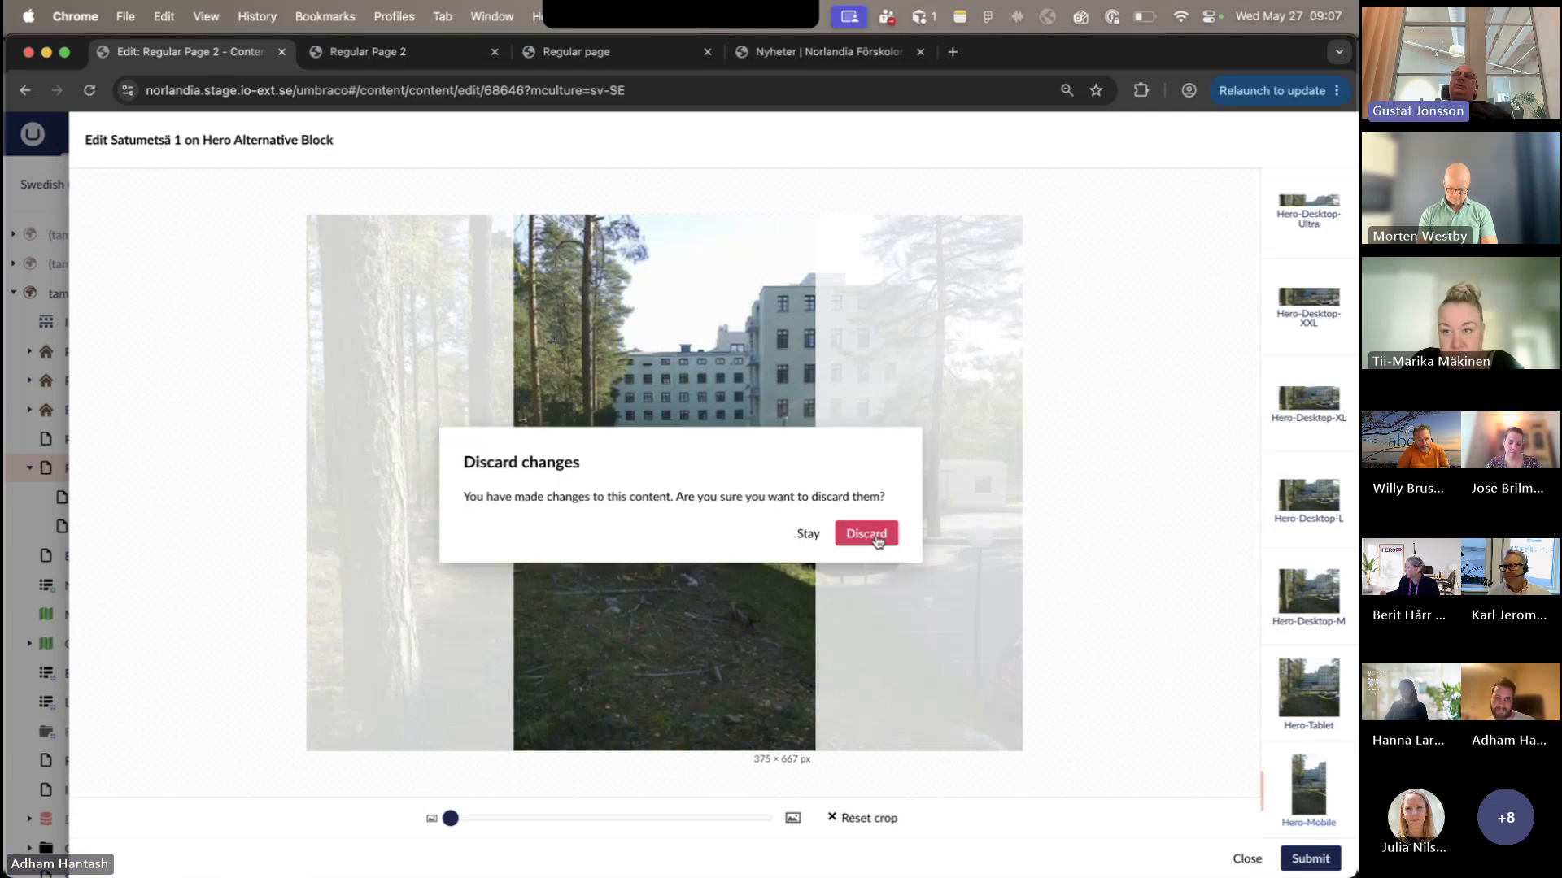
pyautogui.click(814, 535)
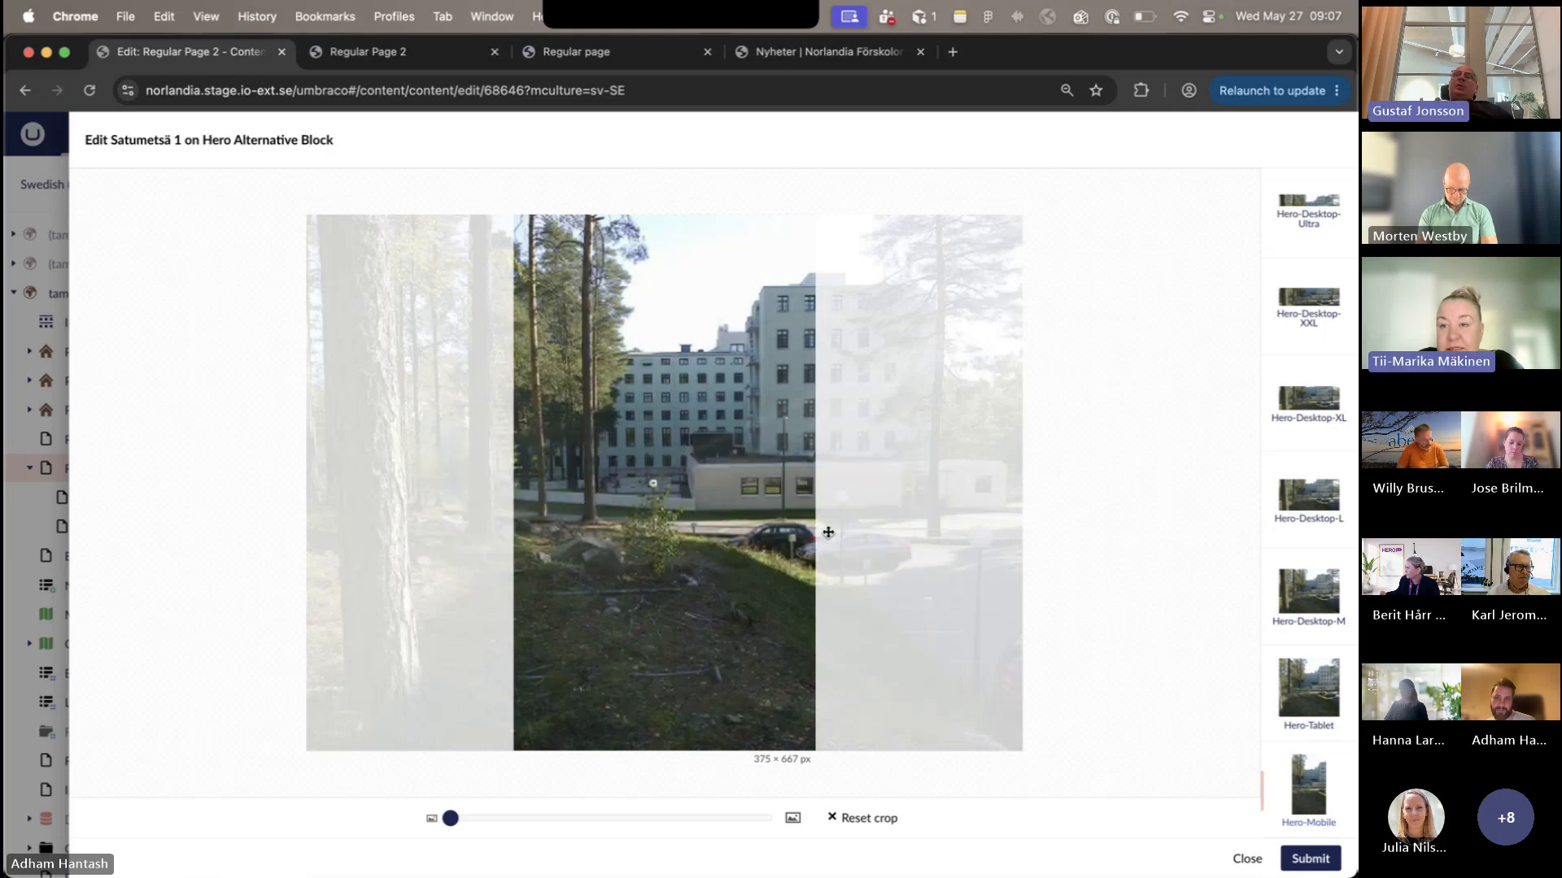
pyautogui.scroll(2, 1299, 252)
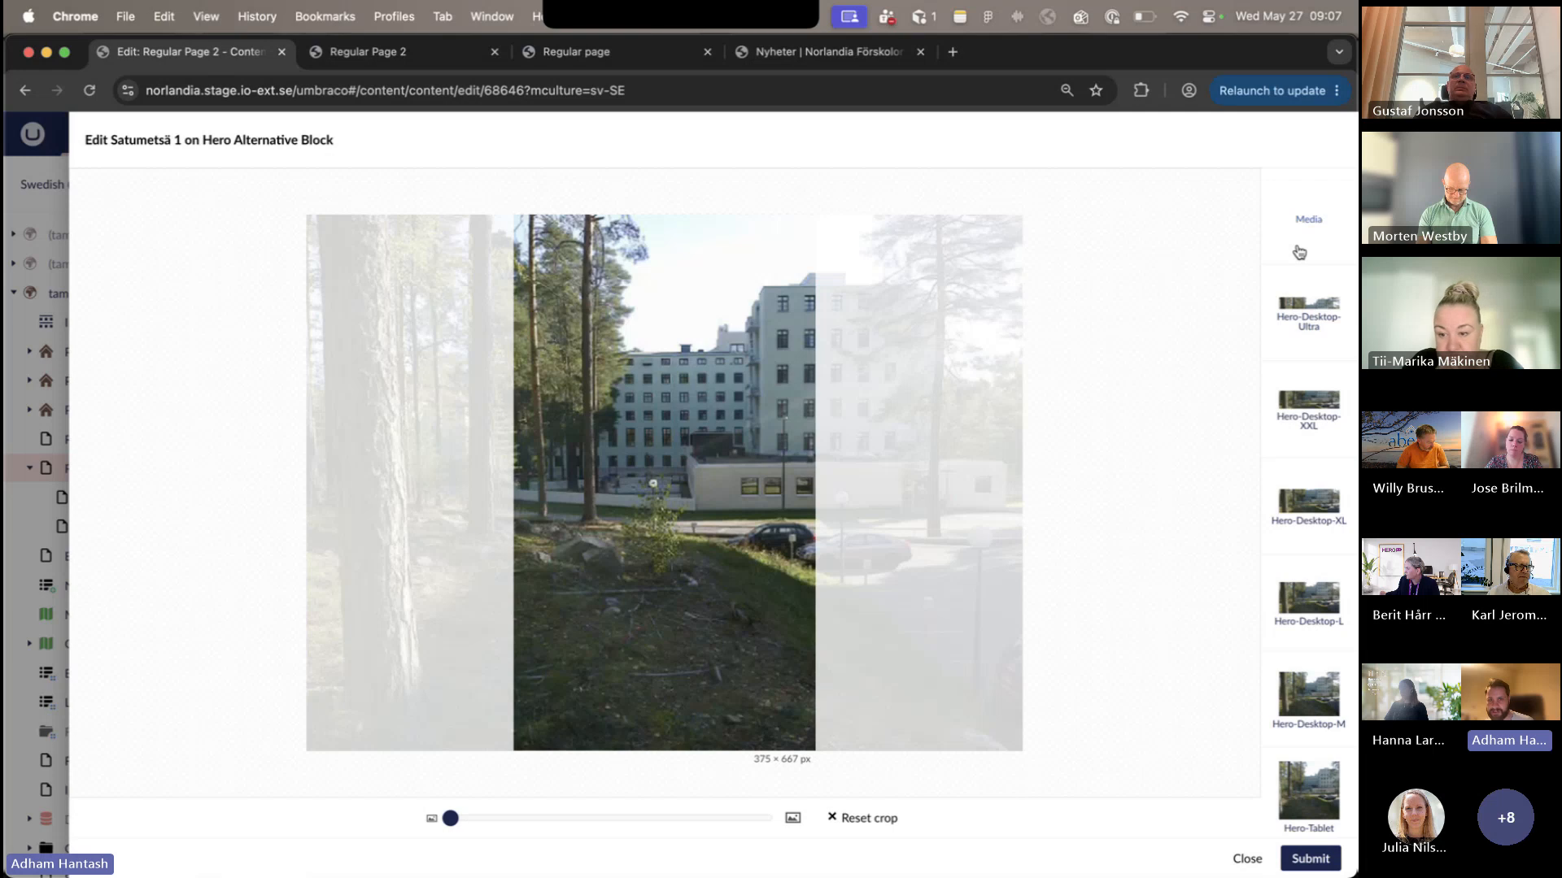
pyautogui.click(1299, 252)
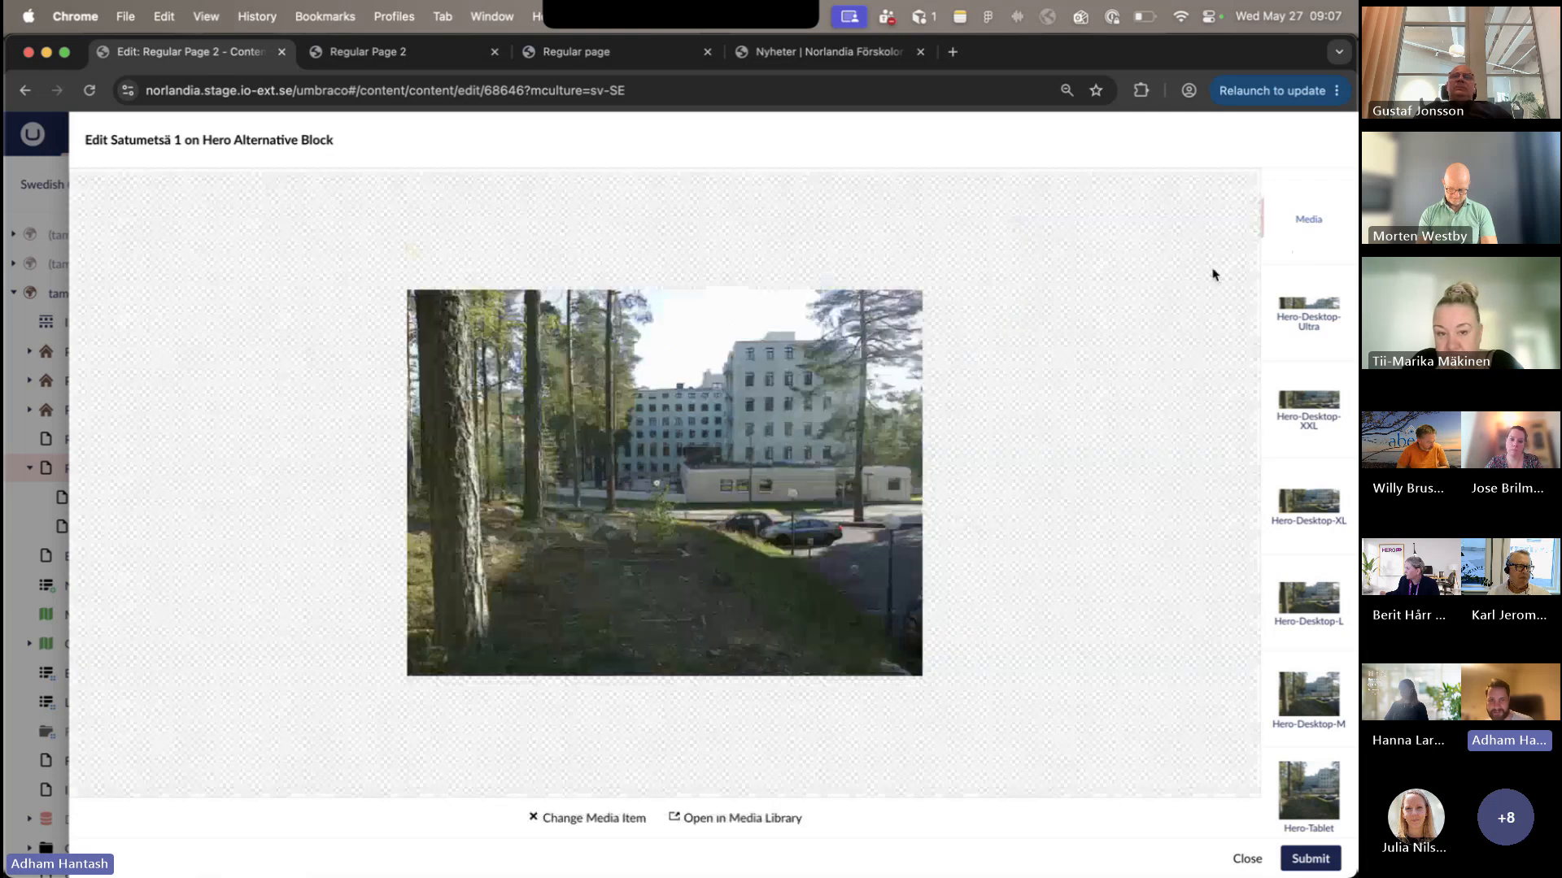
pyautogui.click(1321, 324)
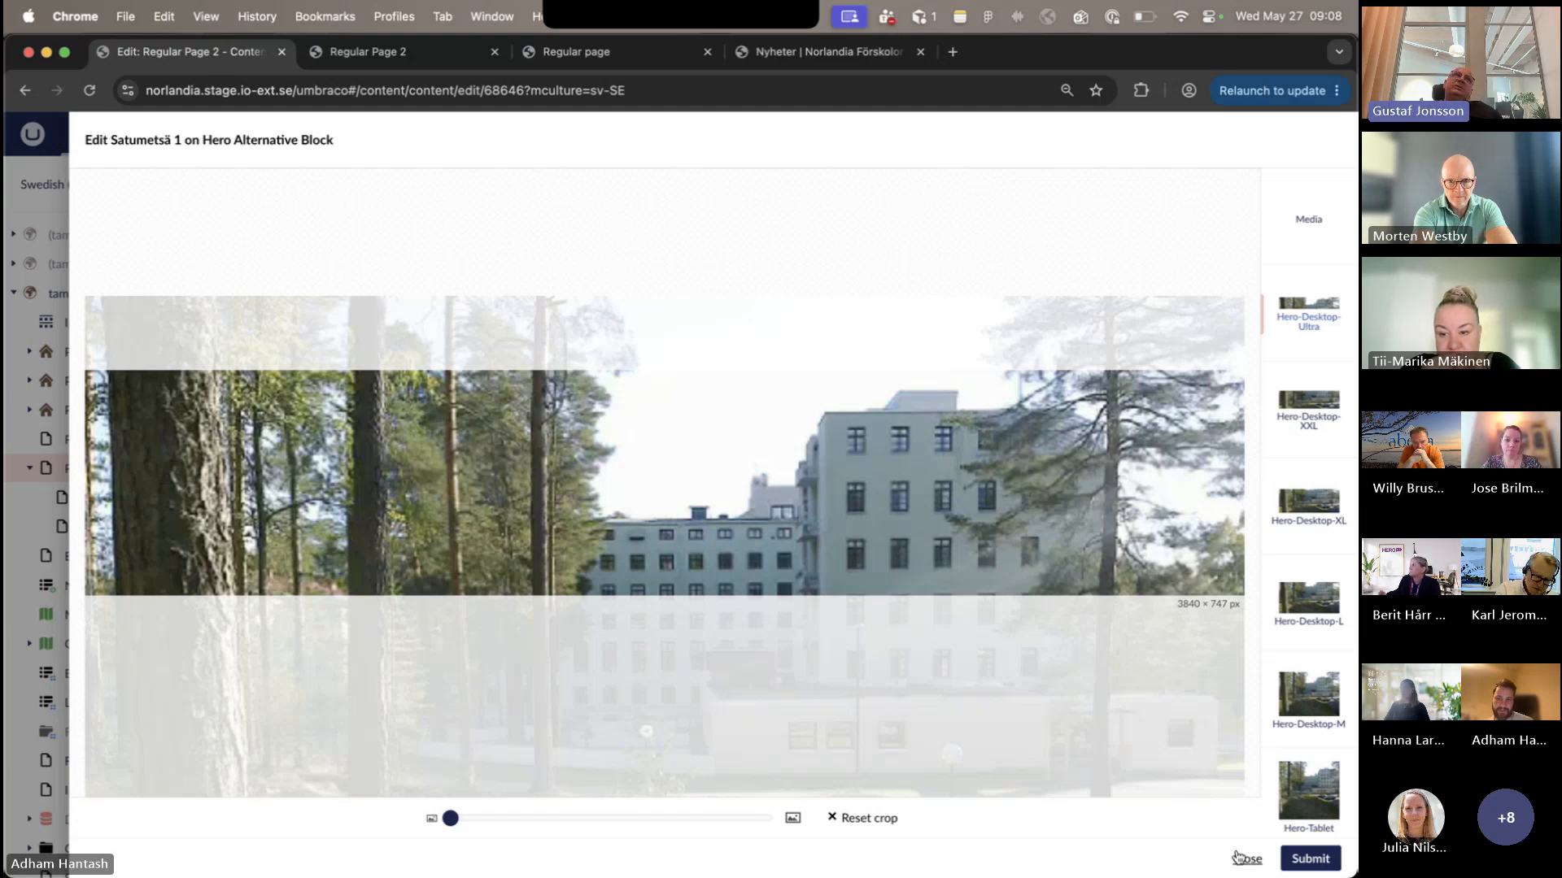
pyautogui.click(1224, 864)
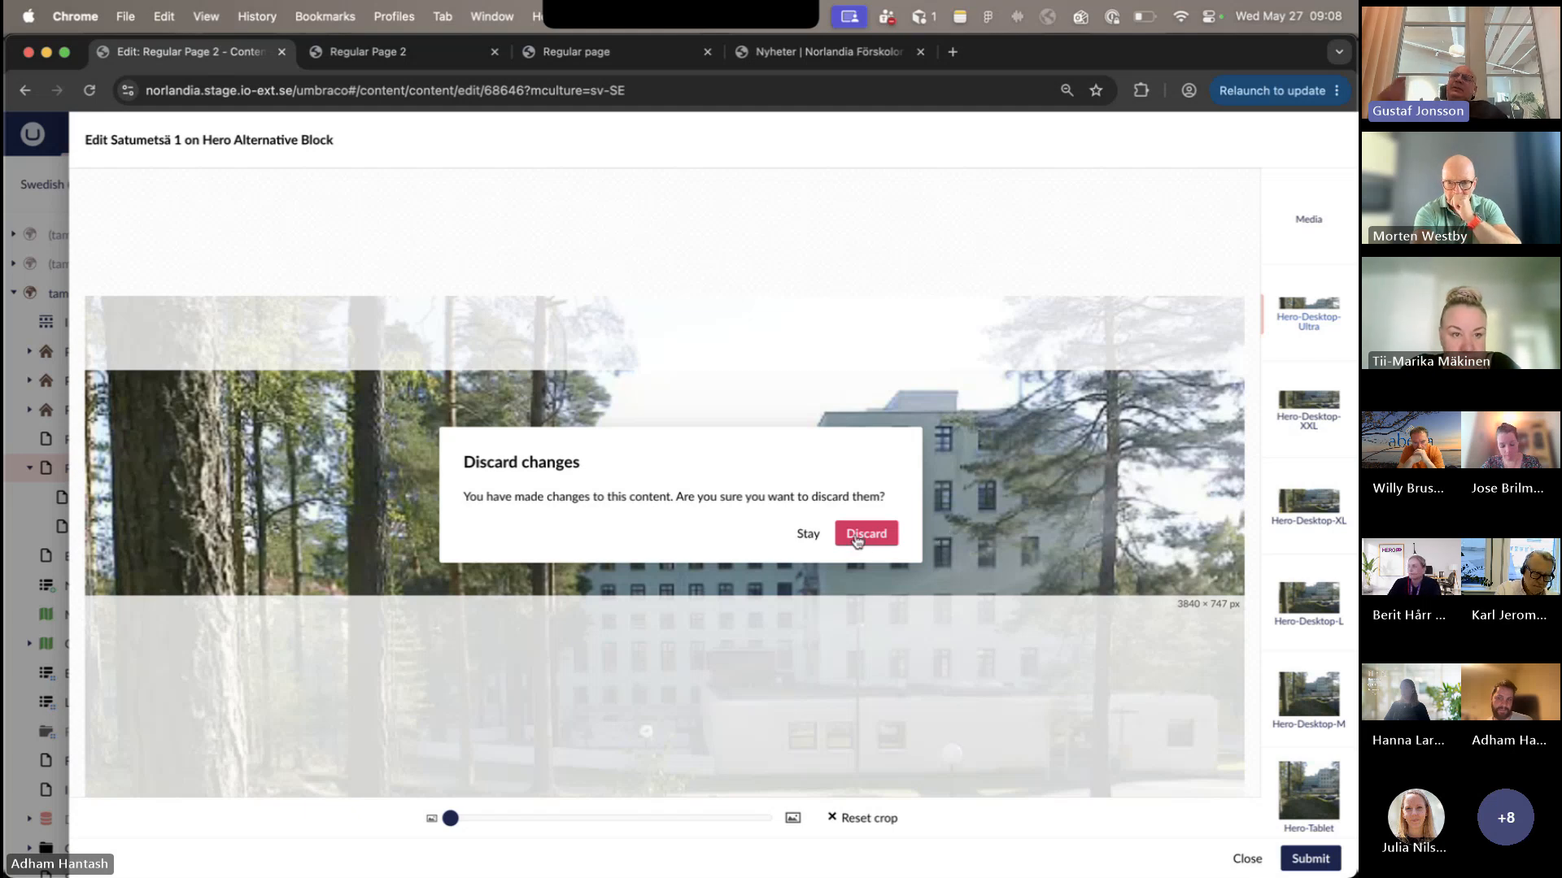
pyautogui.click(809, 535)
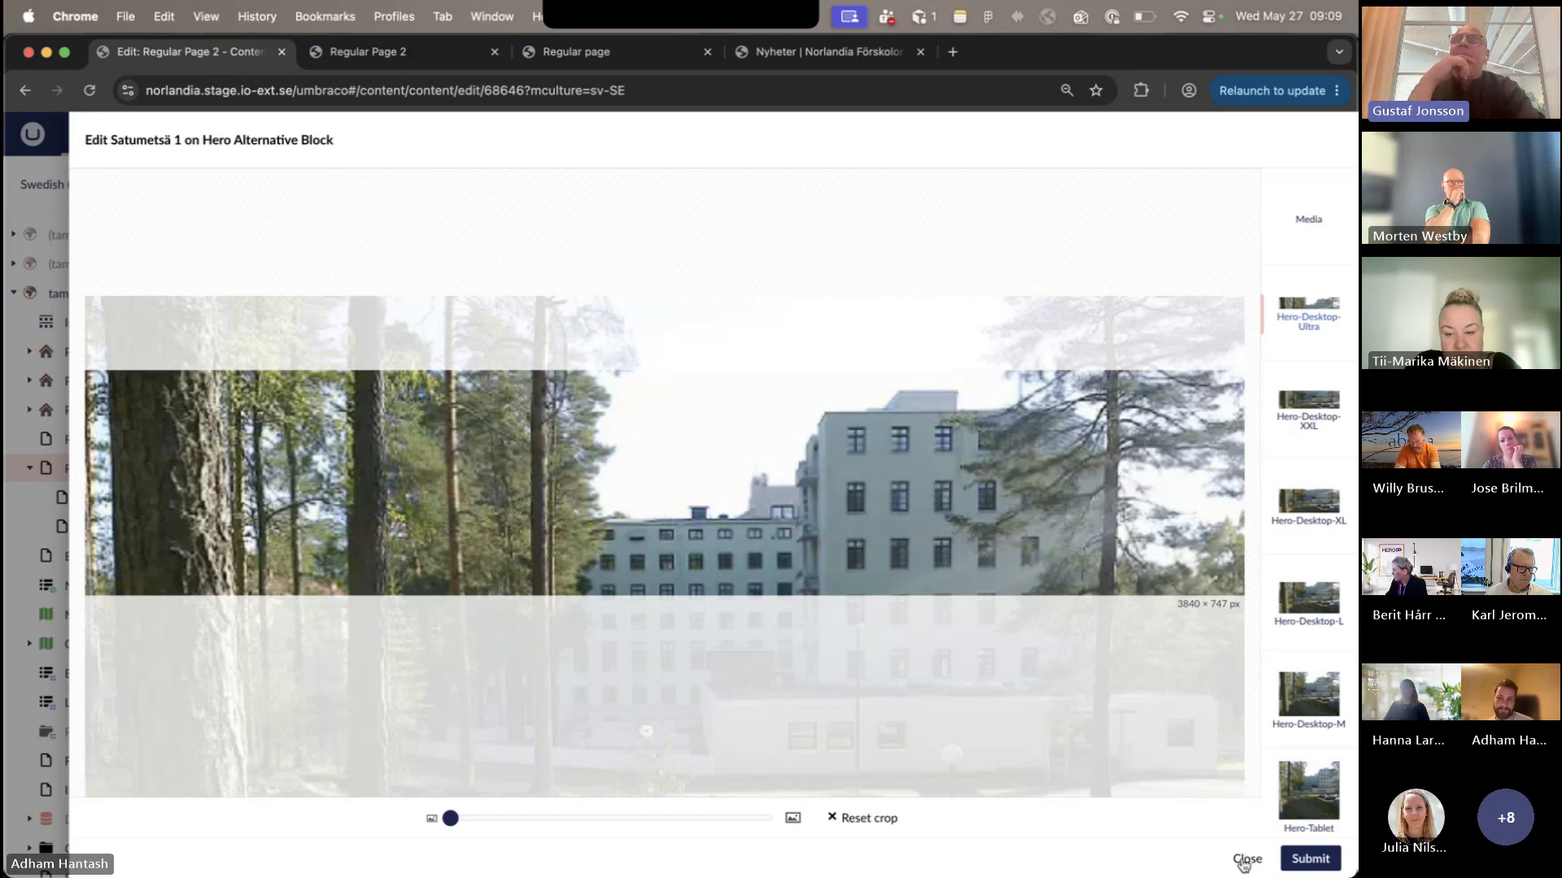
# - Submit the image crop and the hero block, and save and publish the Swedish (Sweden) variant of Regular Page 2
pyautogui.click(1294, 860)
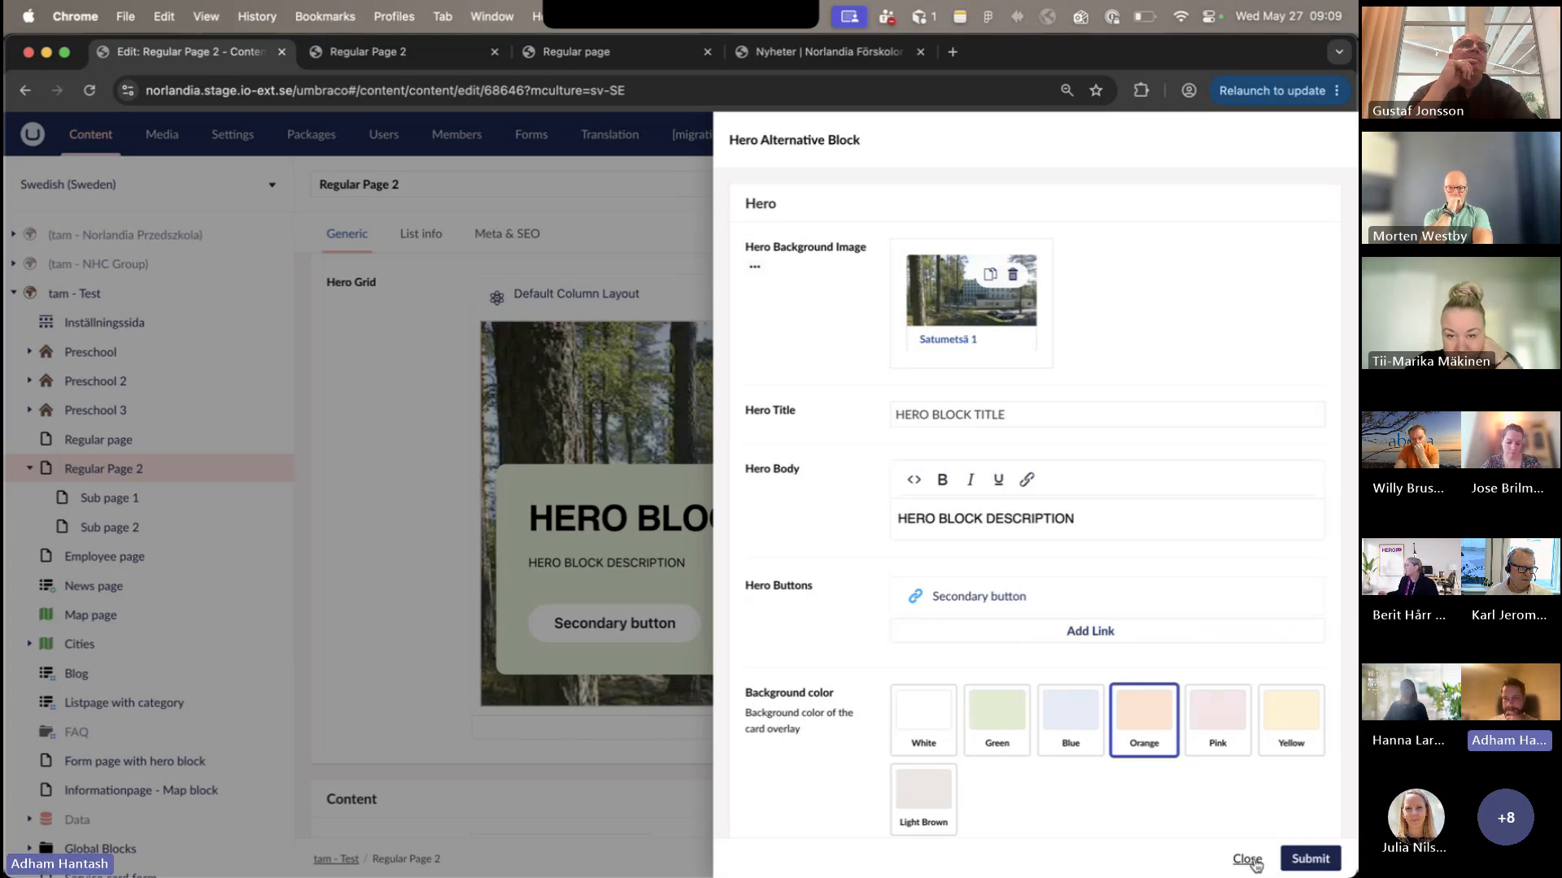
pyautogui.click(1288, 861)
pyautogui.click(1275, 860)
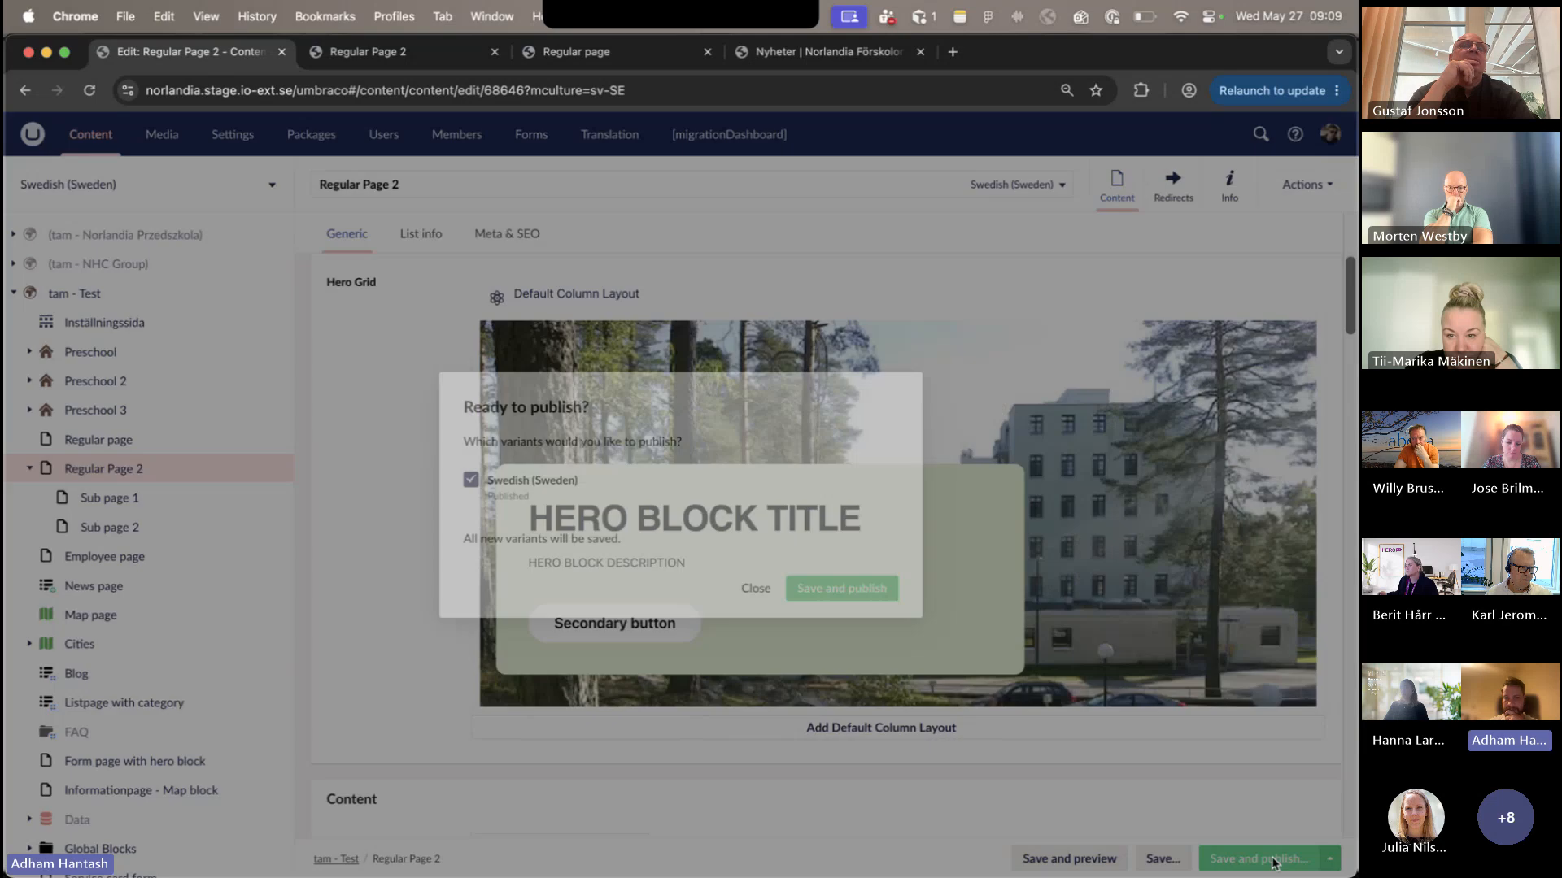
pyautogui.click(823, 584)
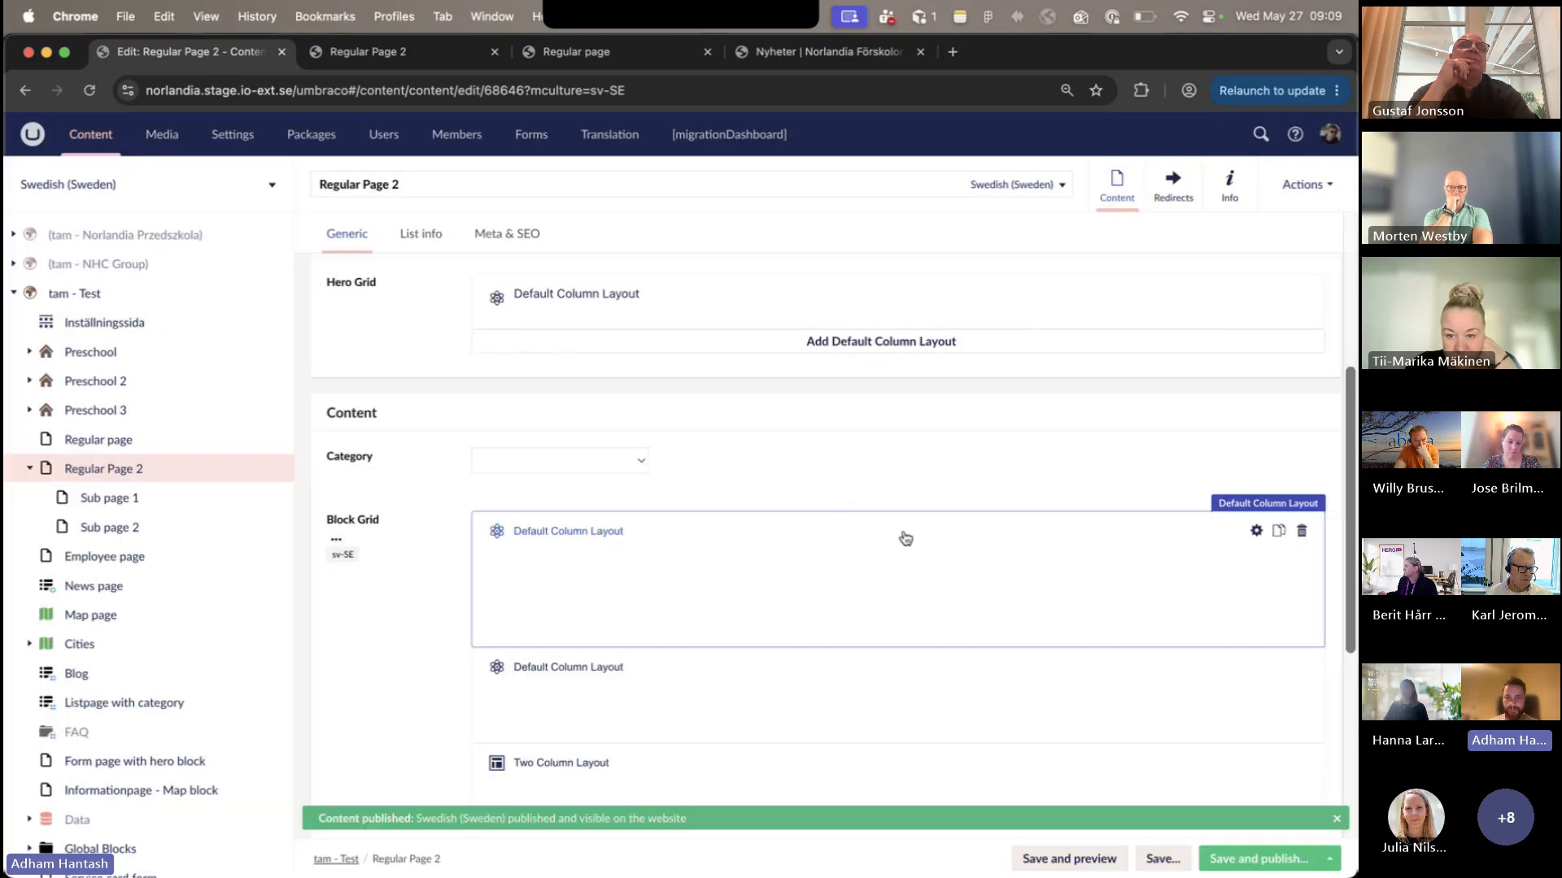
# - View the hero block's content fields and the available hero block types without making changes
pyautogui.click(892, 401)
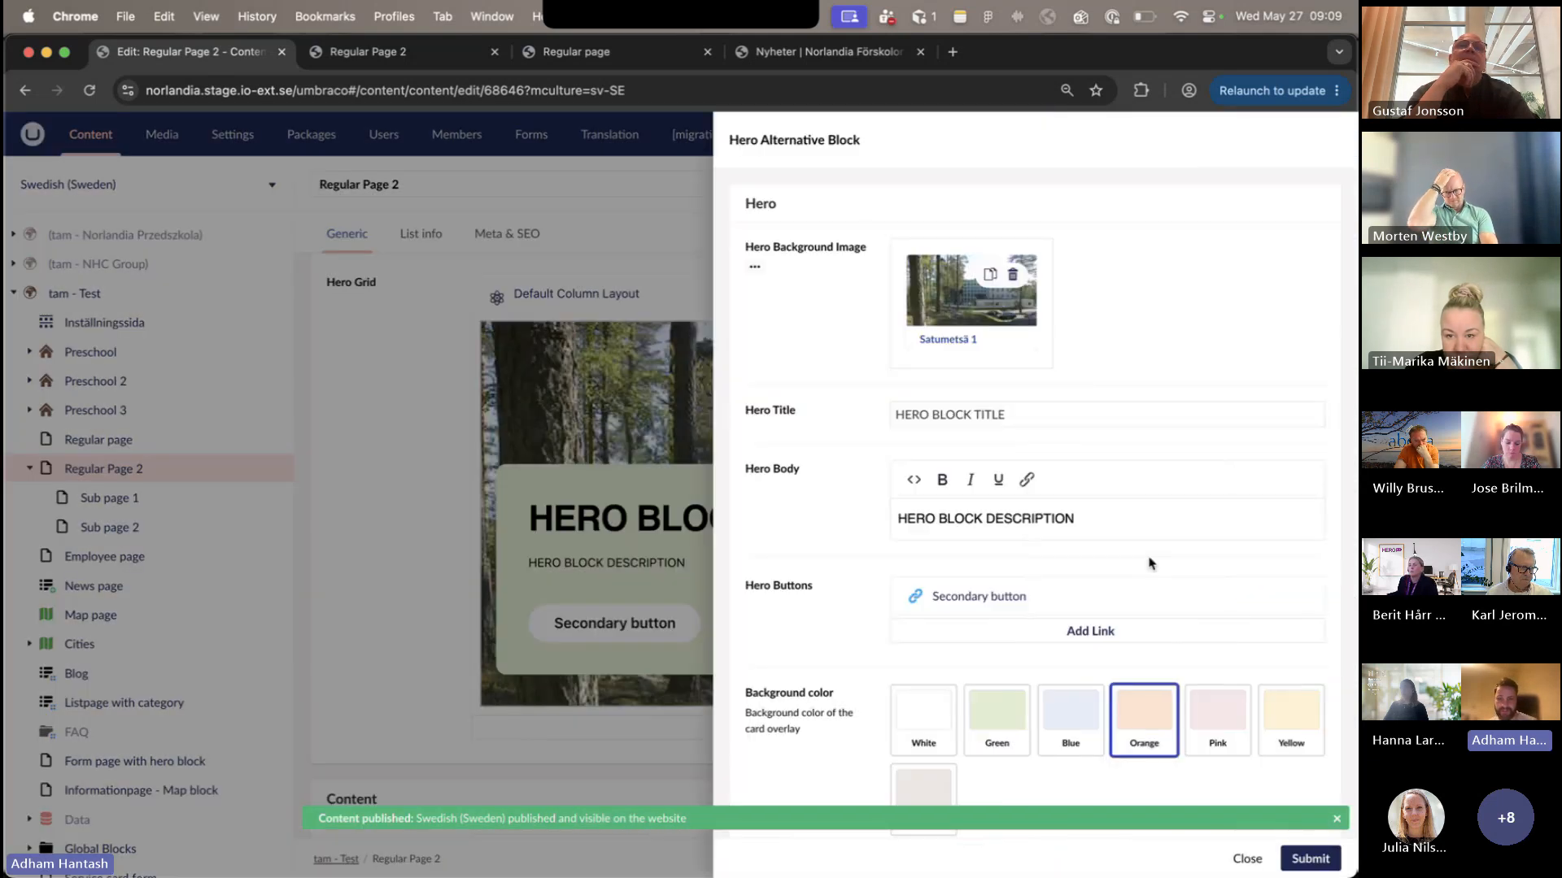
pyautogui.click(1247, 859)
pyautogui.click(1031, 705)
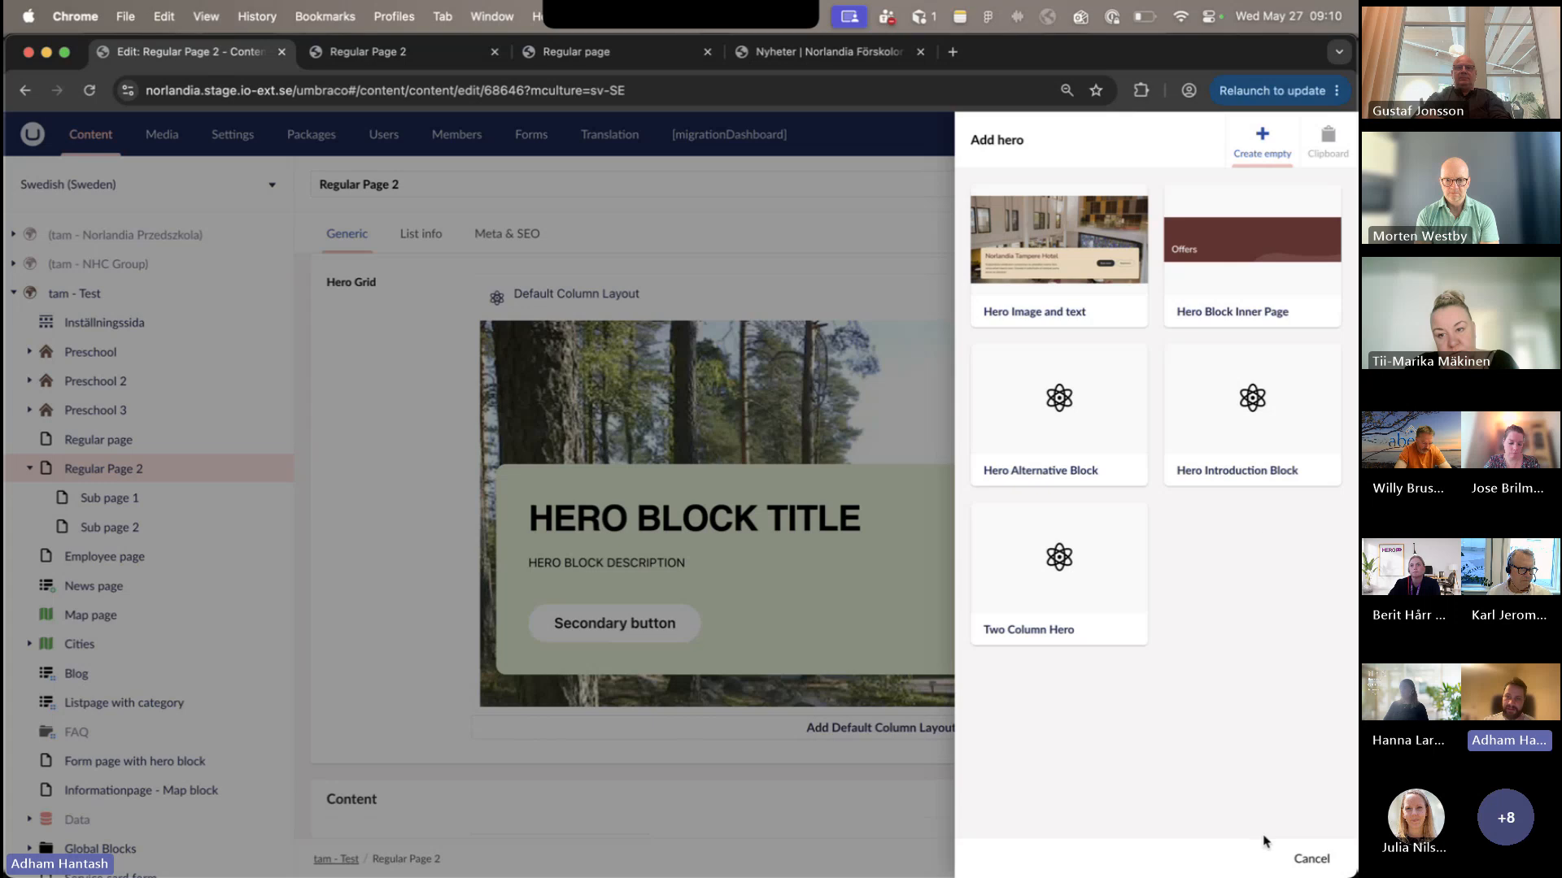
pyautogui.click(1307, 864)
# - Review the Section Block's content fields and its Demo button's link, design and icon options without making changes
pyautogui.scroll(-4, 1185, 601)
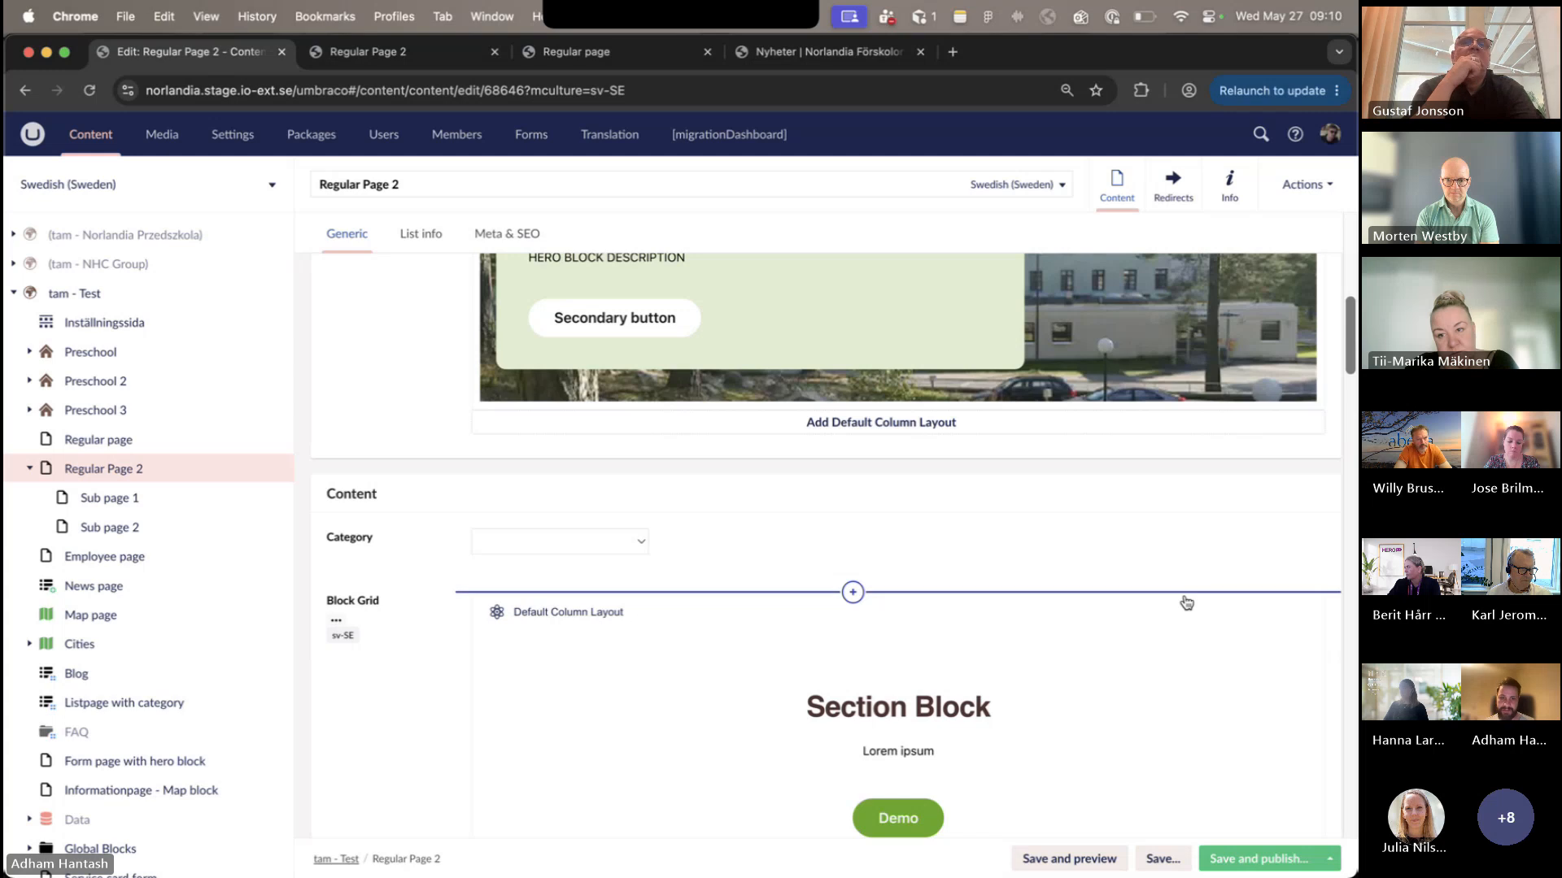
pyautogui.scroll(-4, 1186, 600)
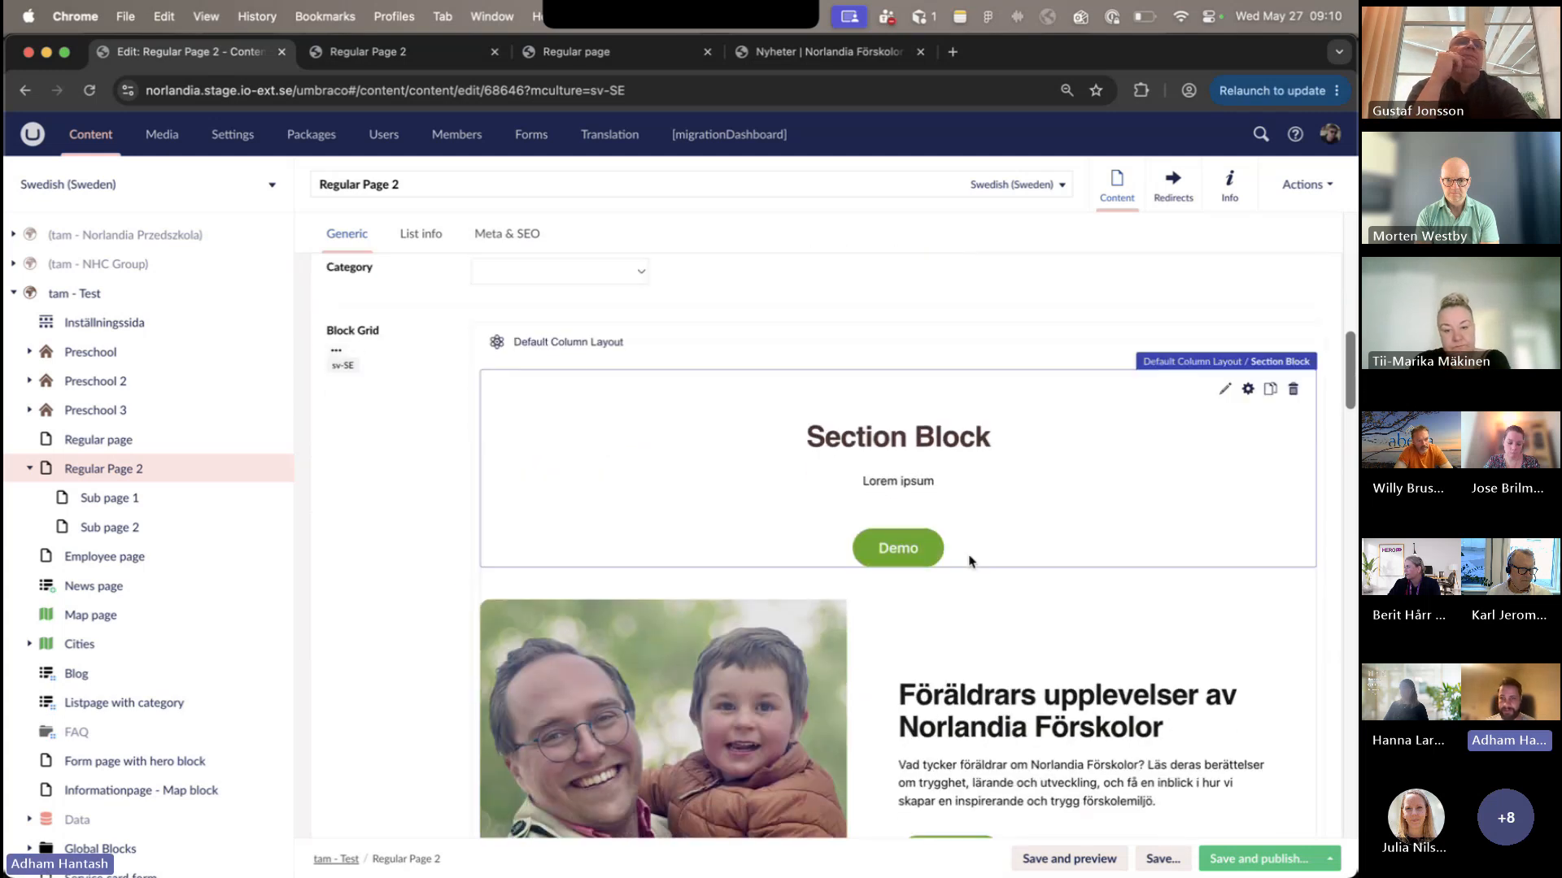
pyautogui.scroll(-1, 970, 562)
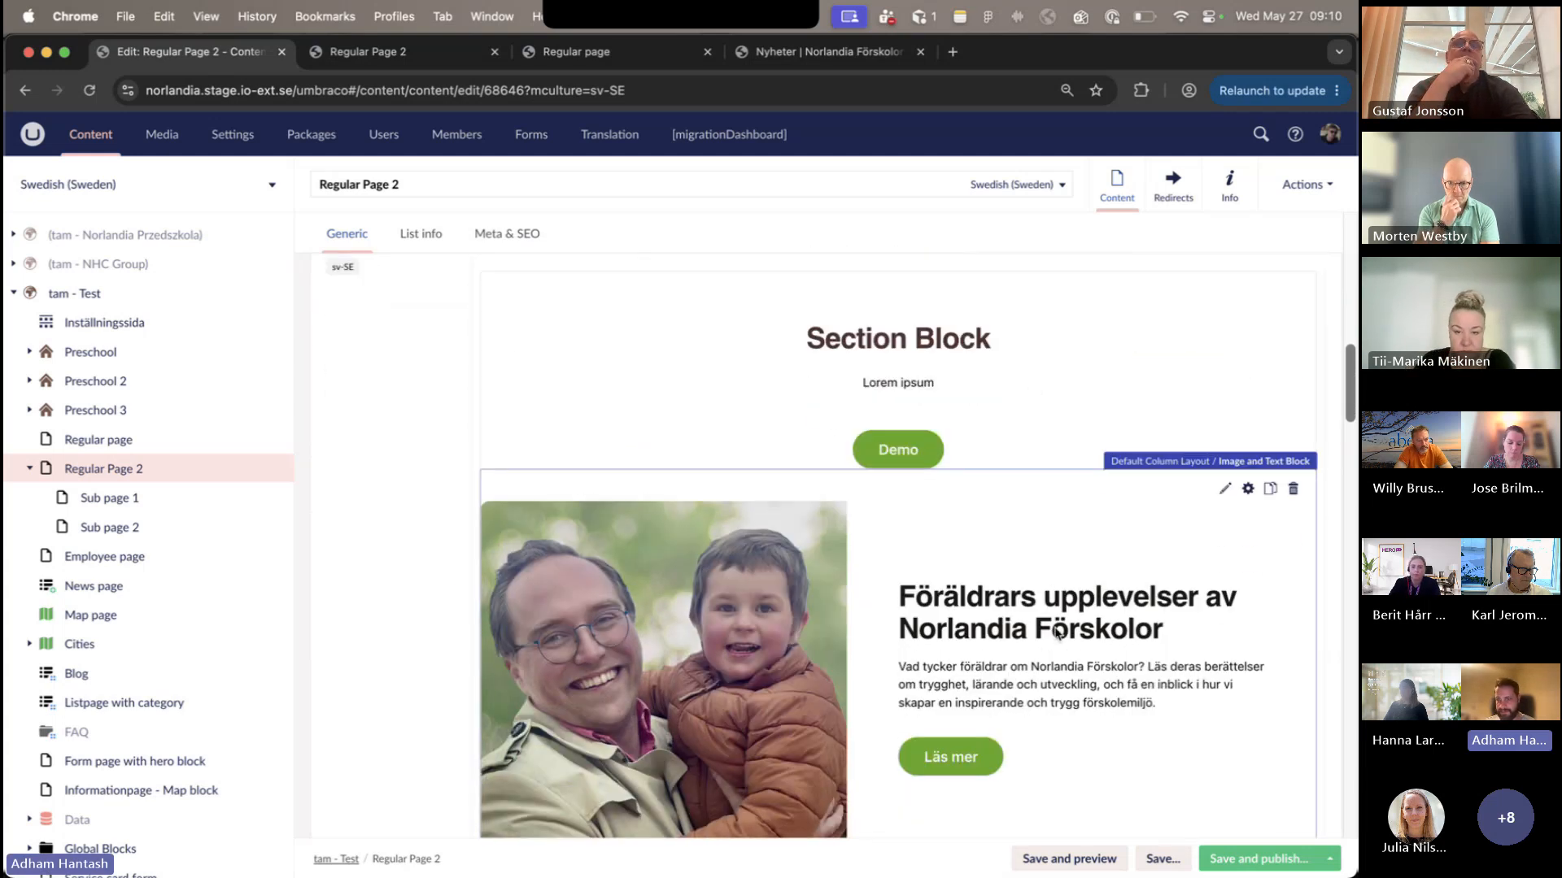
pyautogui.click(1039, 336)
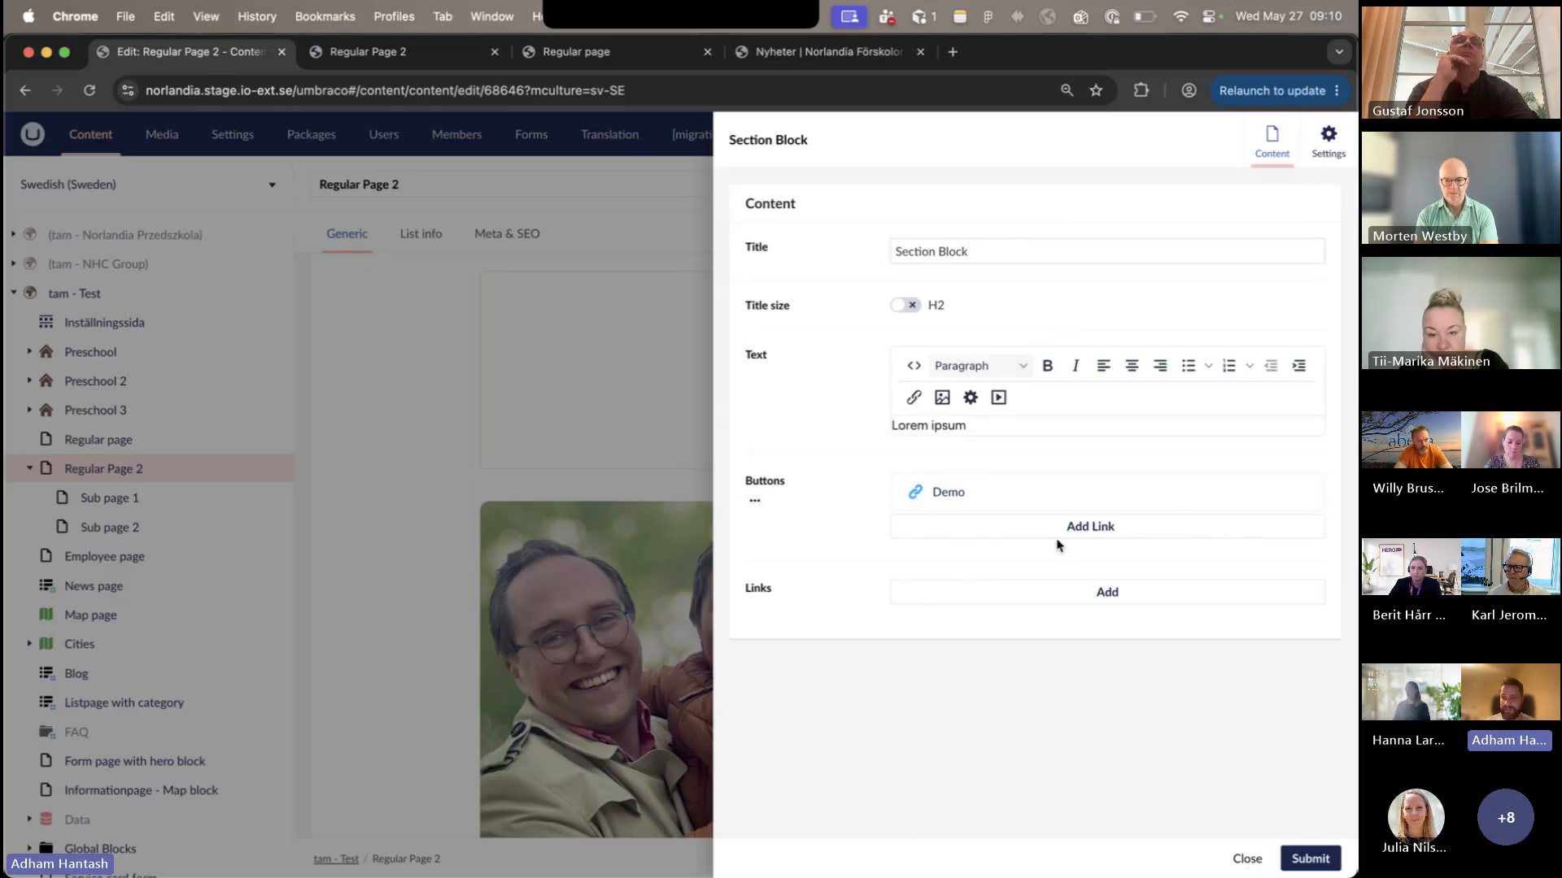
pyautogui.moveTo(1295, 496)
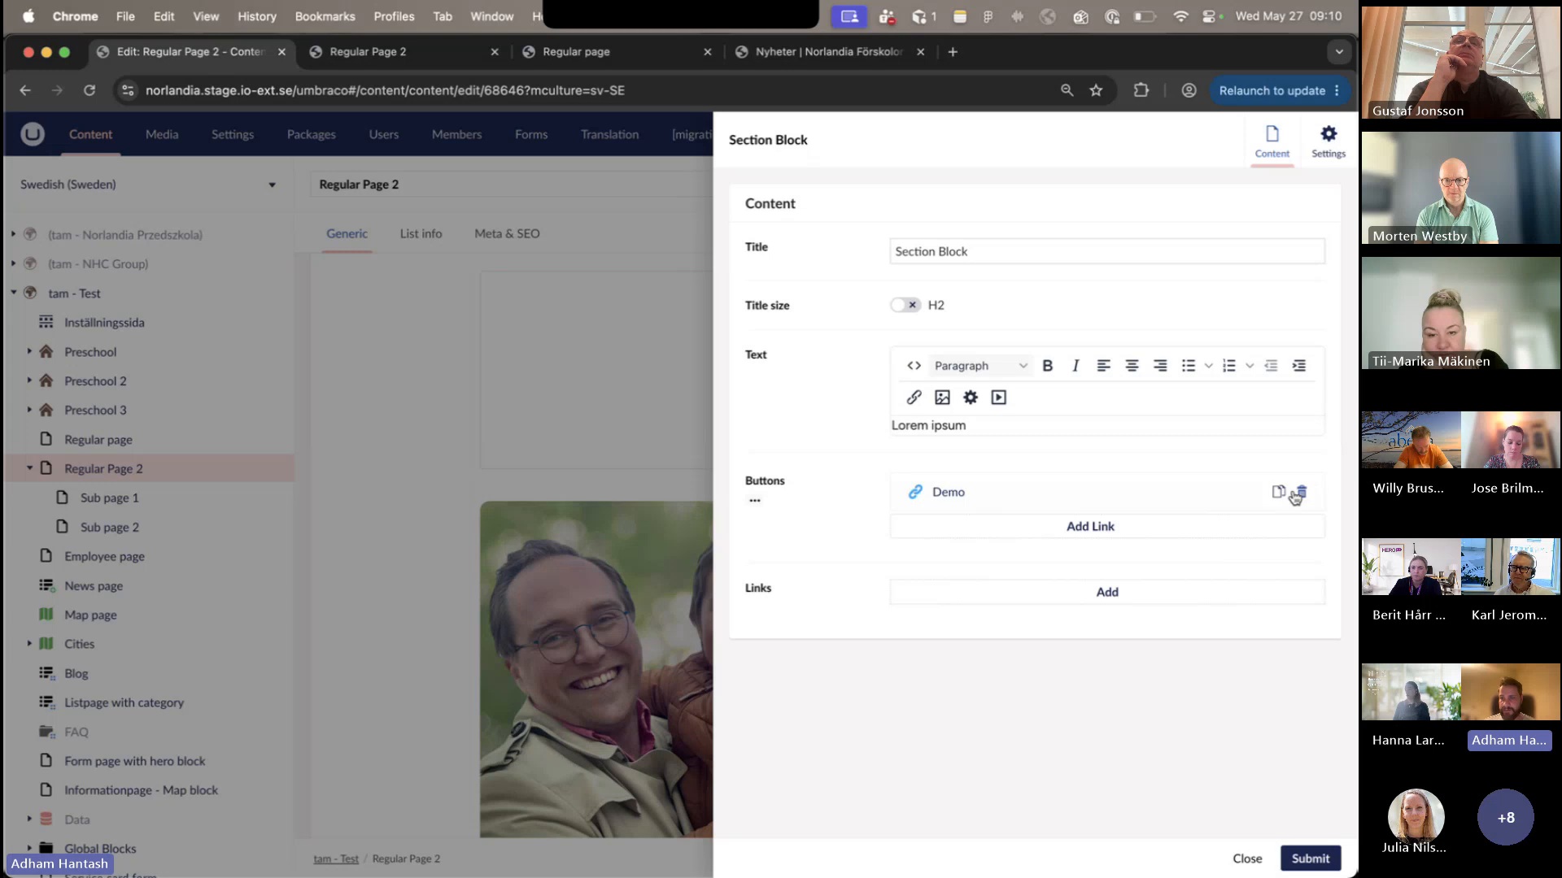
pyautogui.click(1245, 496)
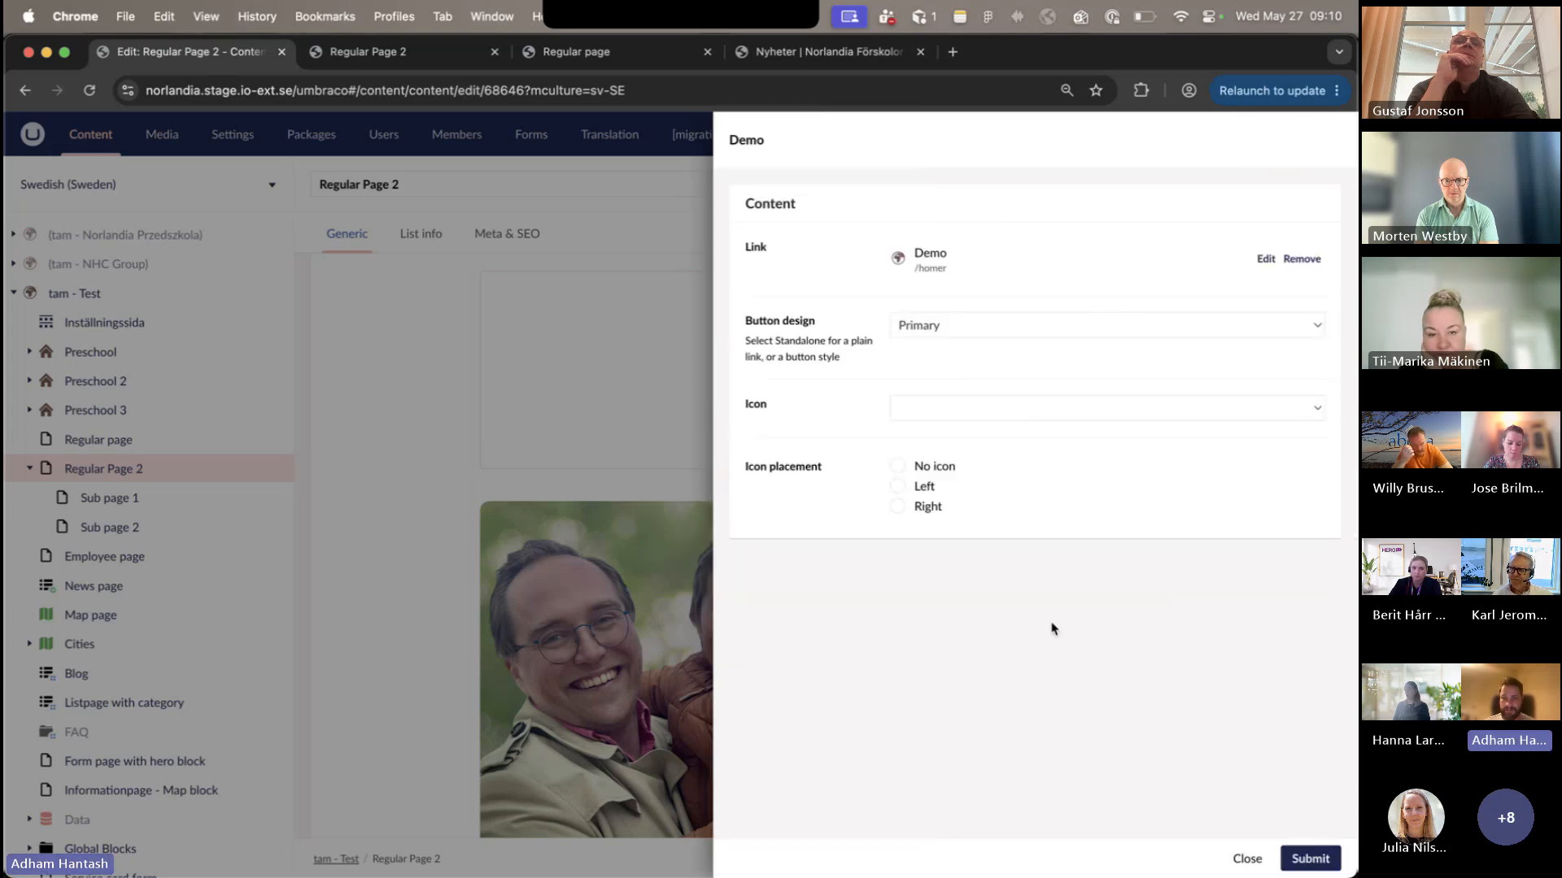
pyautogui.click(1247, 858)
pyautogui.click(1247, 858)
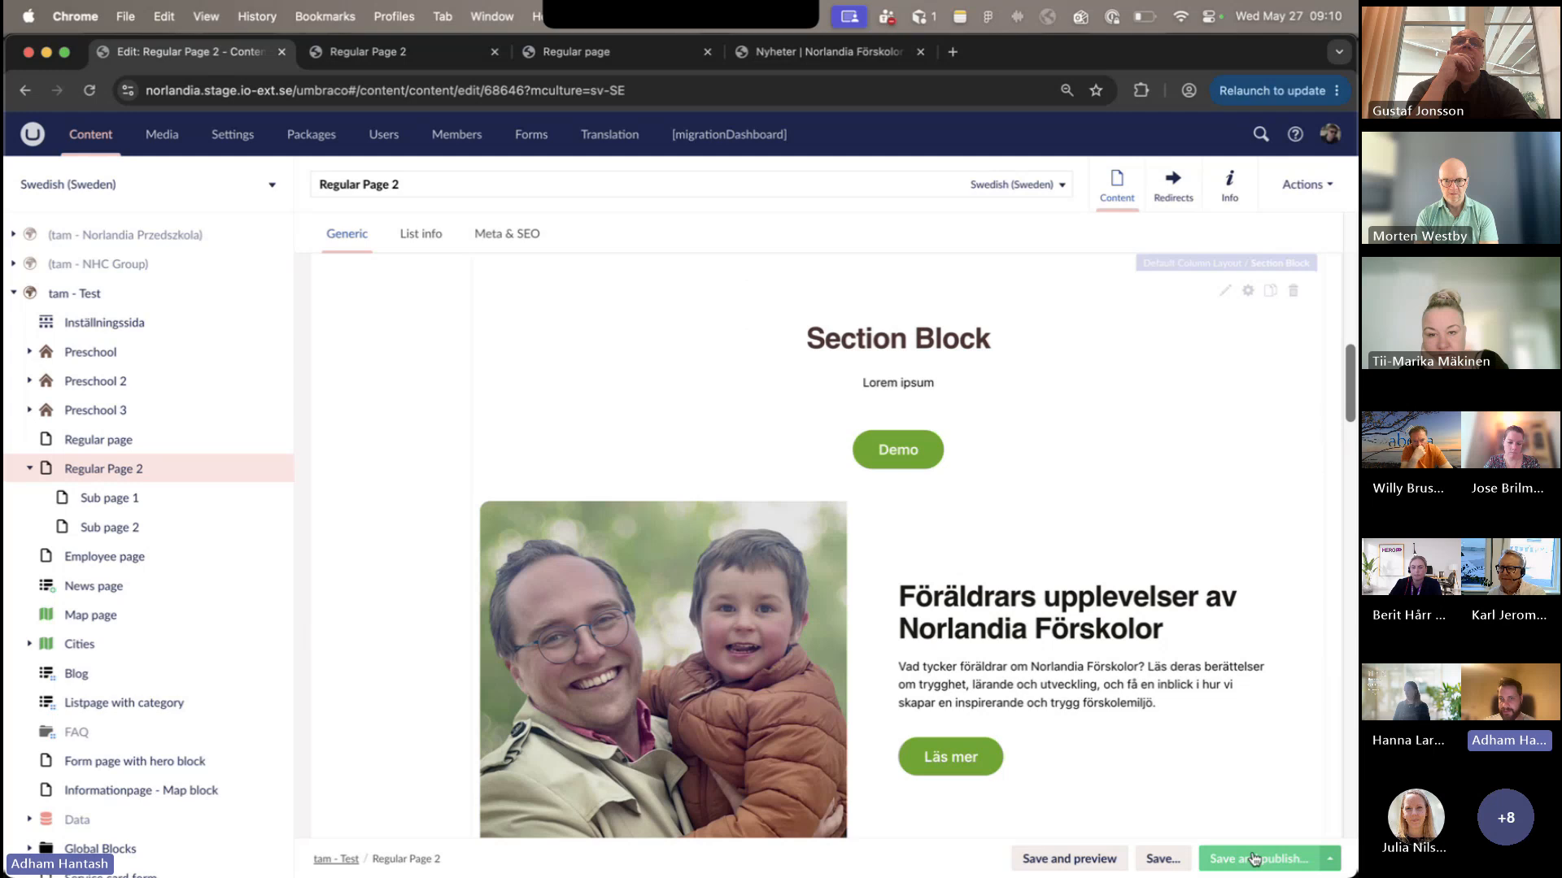
# - Turn off Place image left and set the card background color to Orange for the Image and Text Block, and submit it
pyautogui.scroll(-2, 1076, 631)
pyautogui.click(1074, 631)
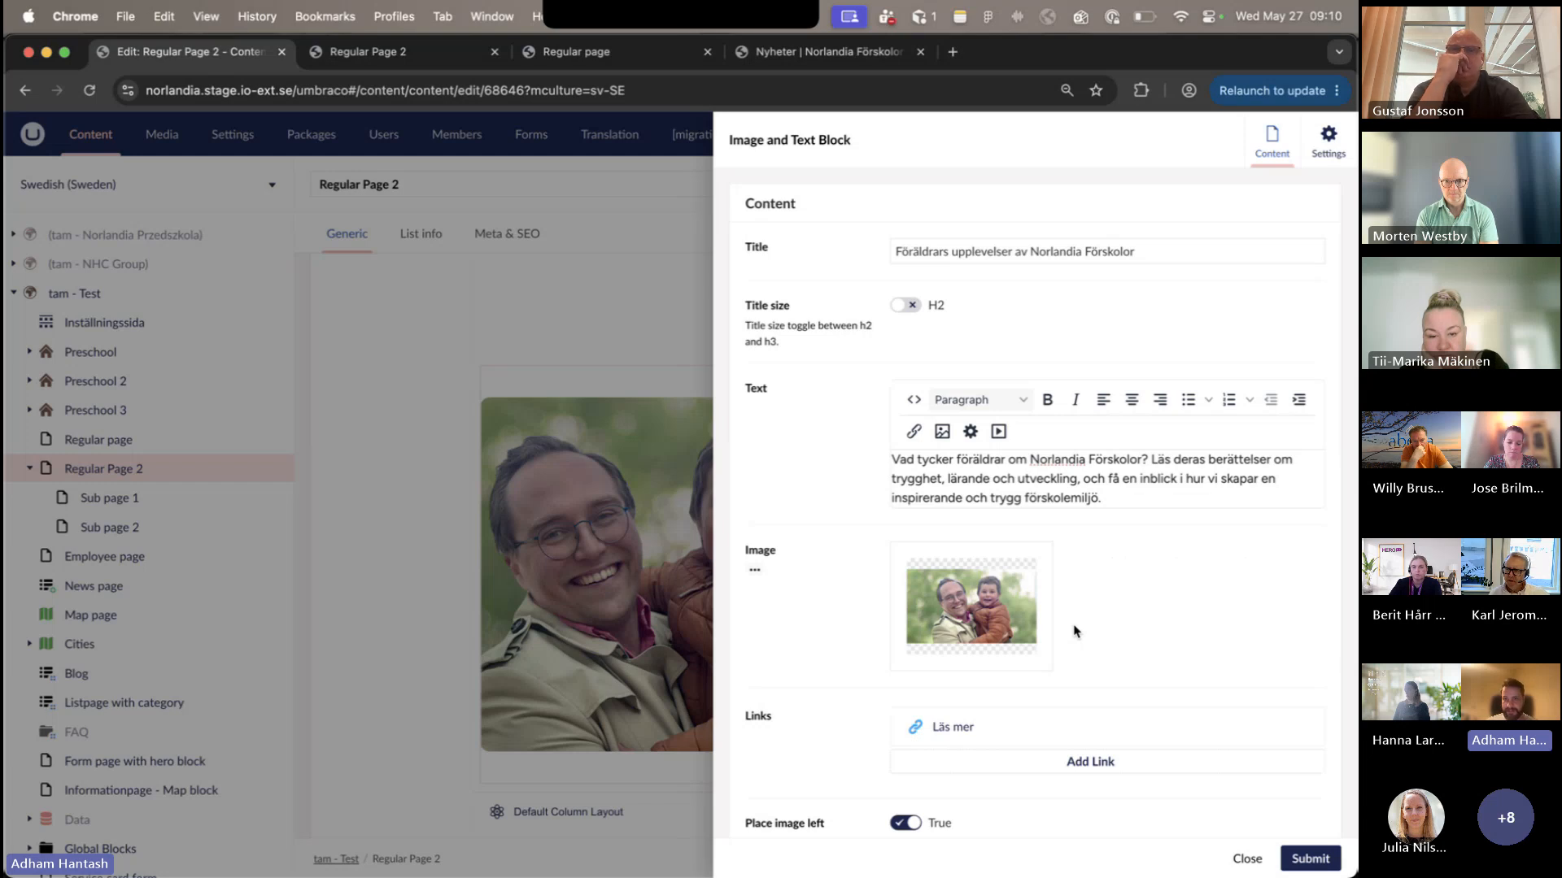
pyautogui.scroll(-3, 1074, 632)
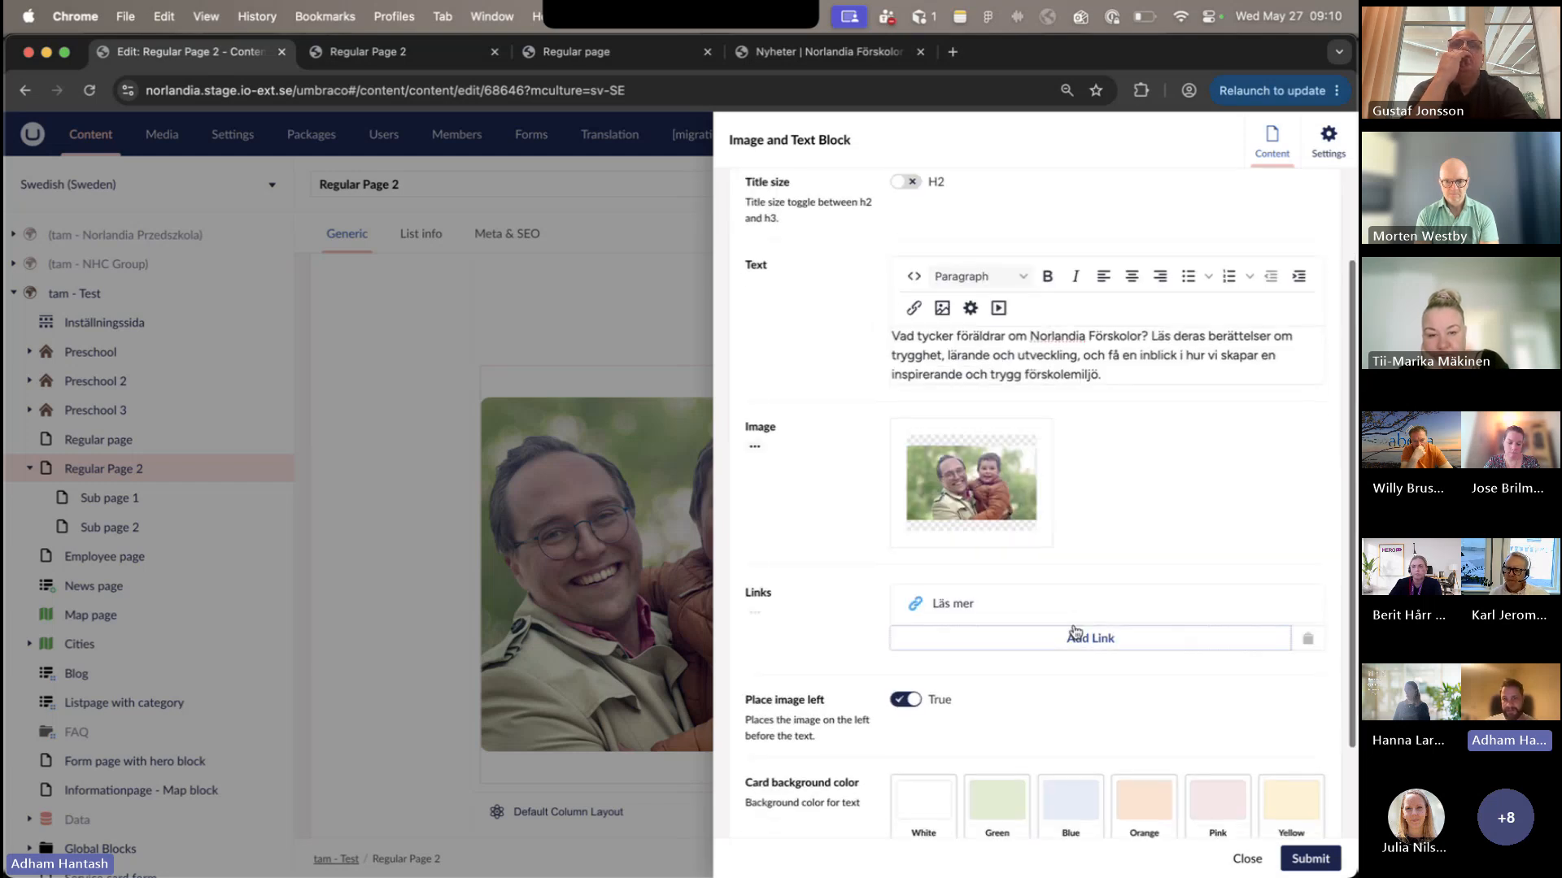
pyautogui.click(907, 699)
pyautogui.scroll(-1, 1106, 736)
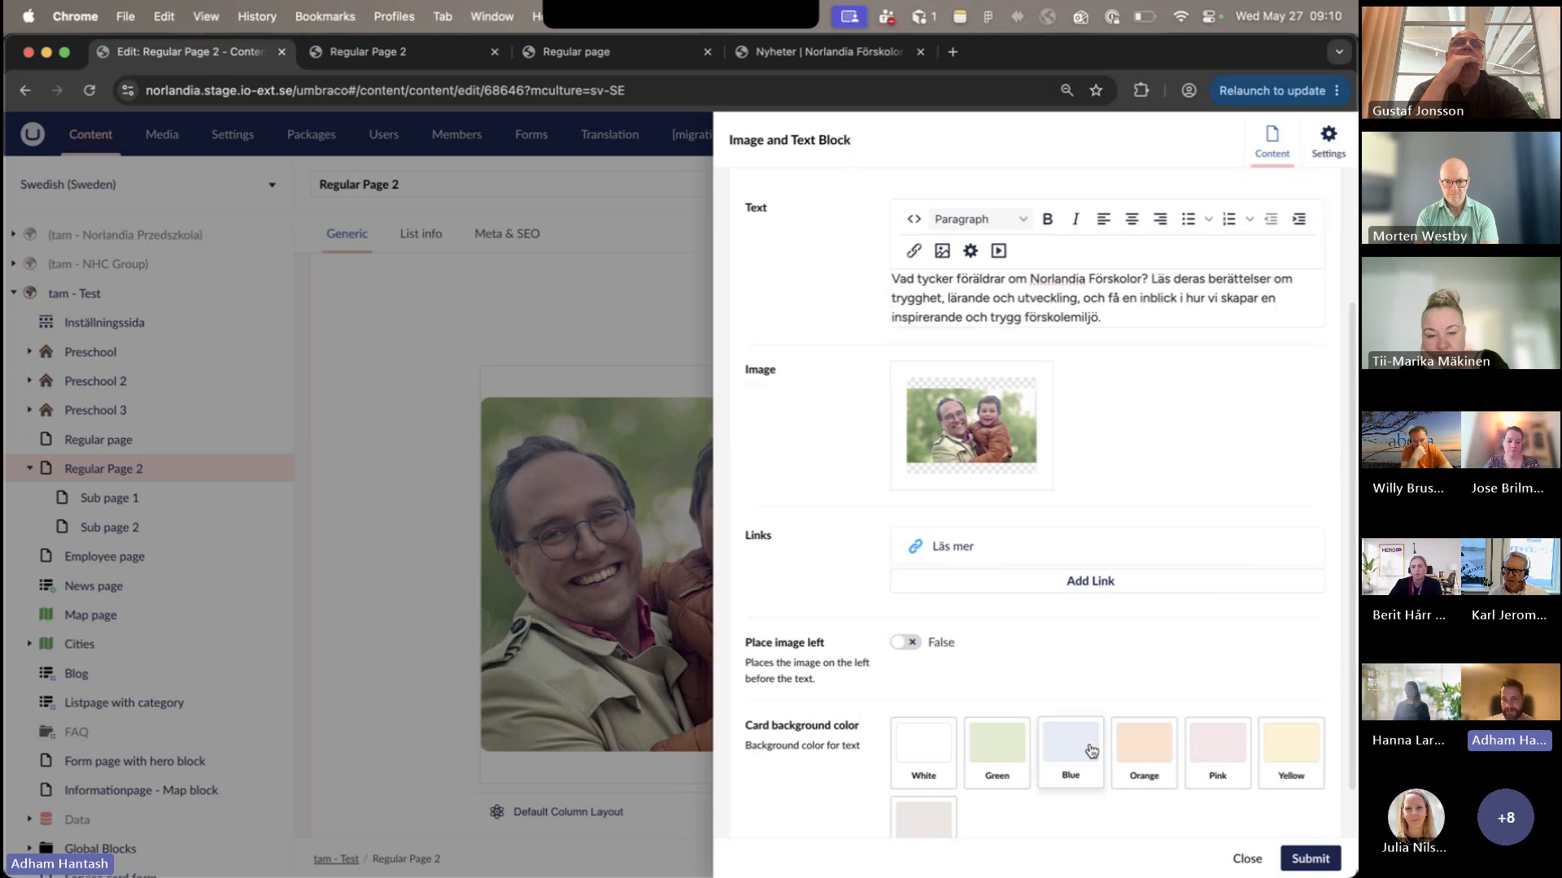
pyautogui.click(1098, 750)
pyautogui.click(1143, 744)
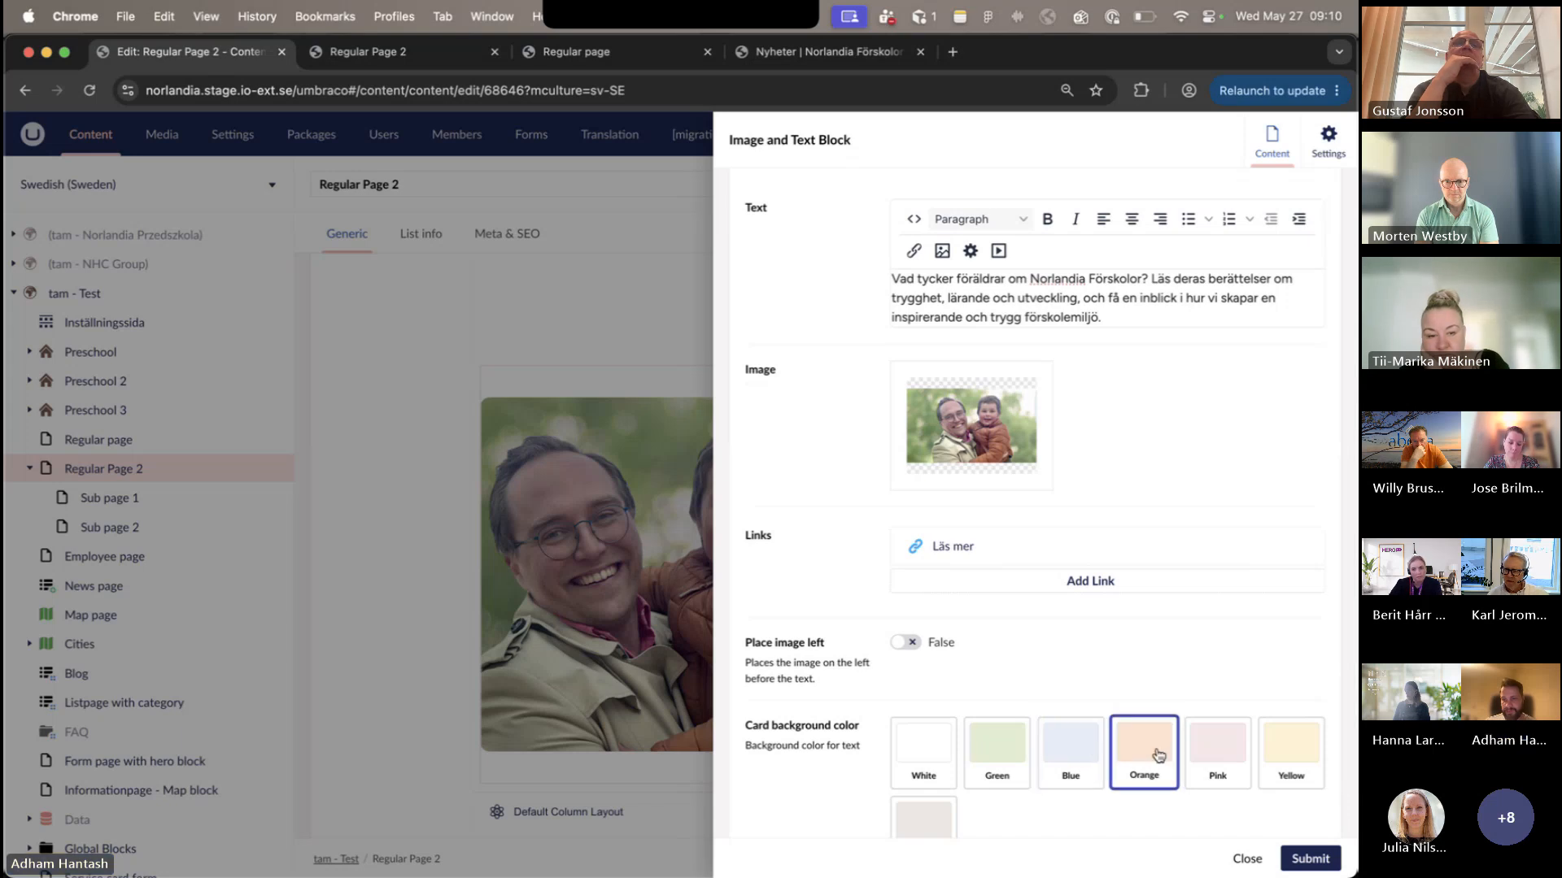
pyautogui.click(1311, 858)
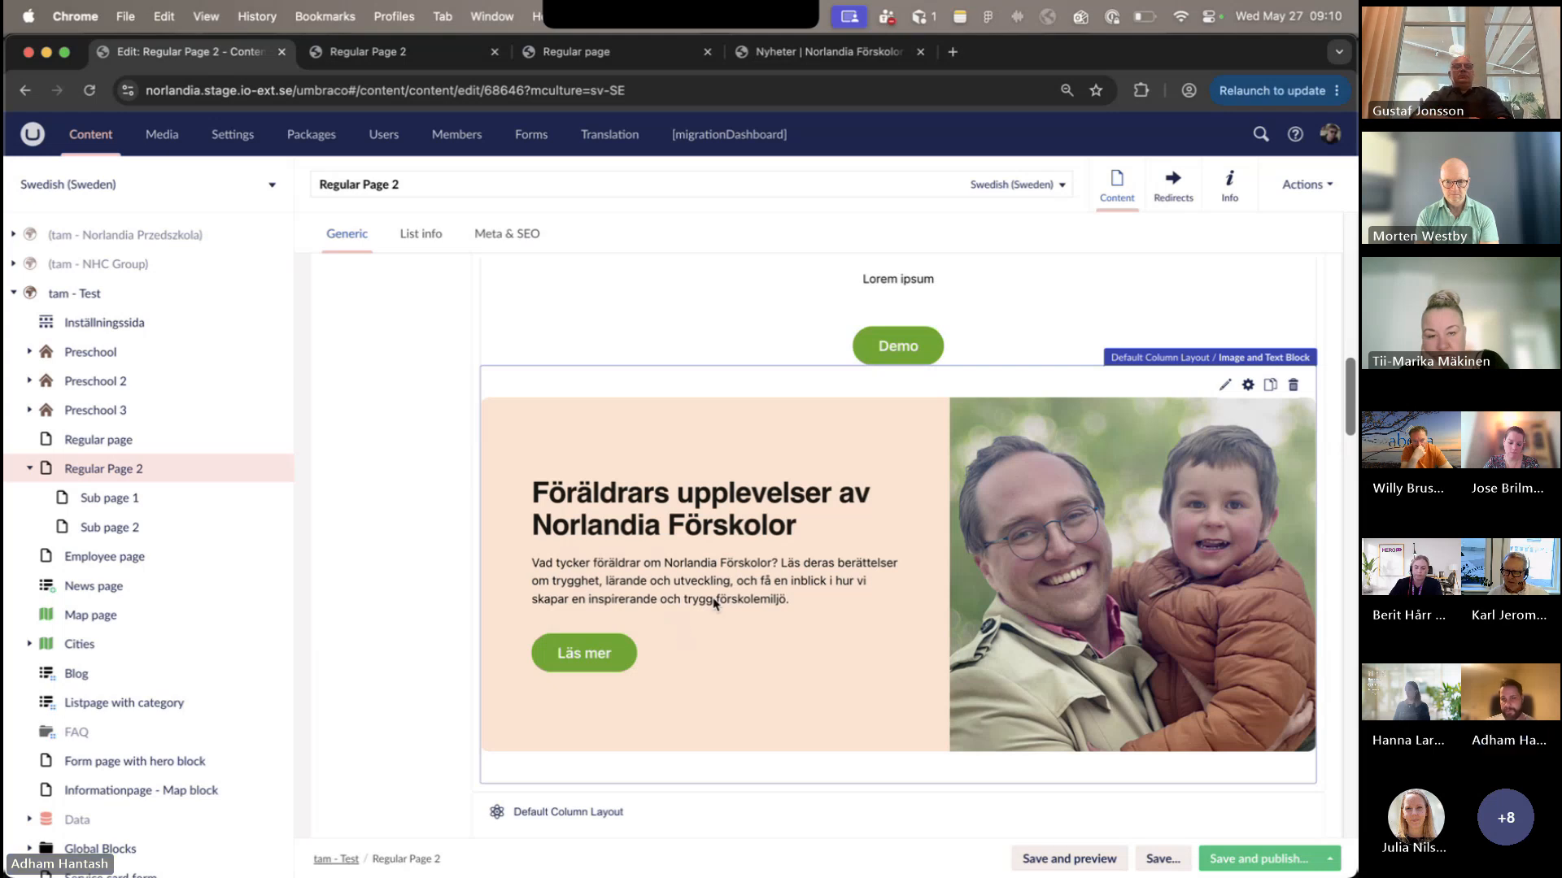
# - Check the Section Block's column layout background on the published page, set the layout's background color to Green and submit
pyautogui.scroll(3, 718, 602)
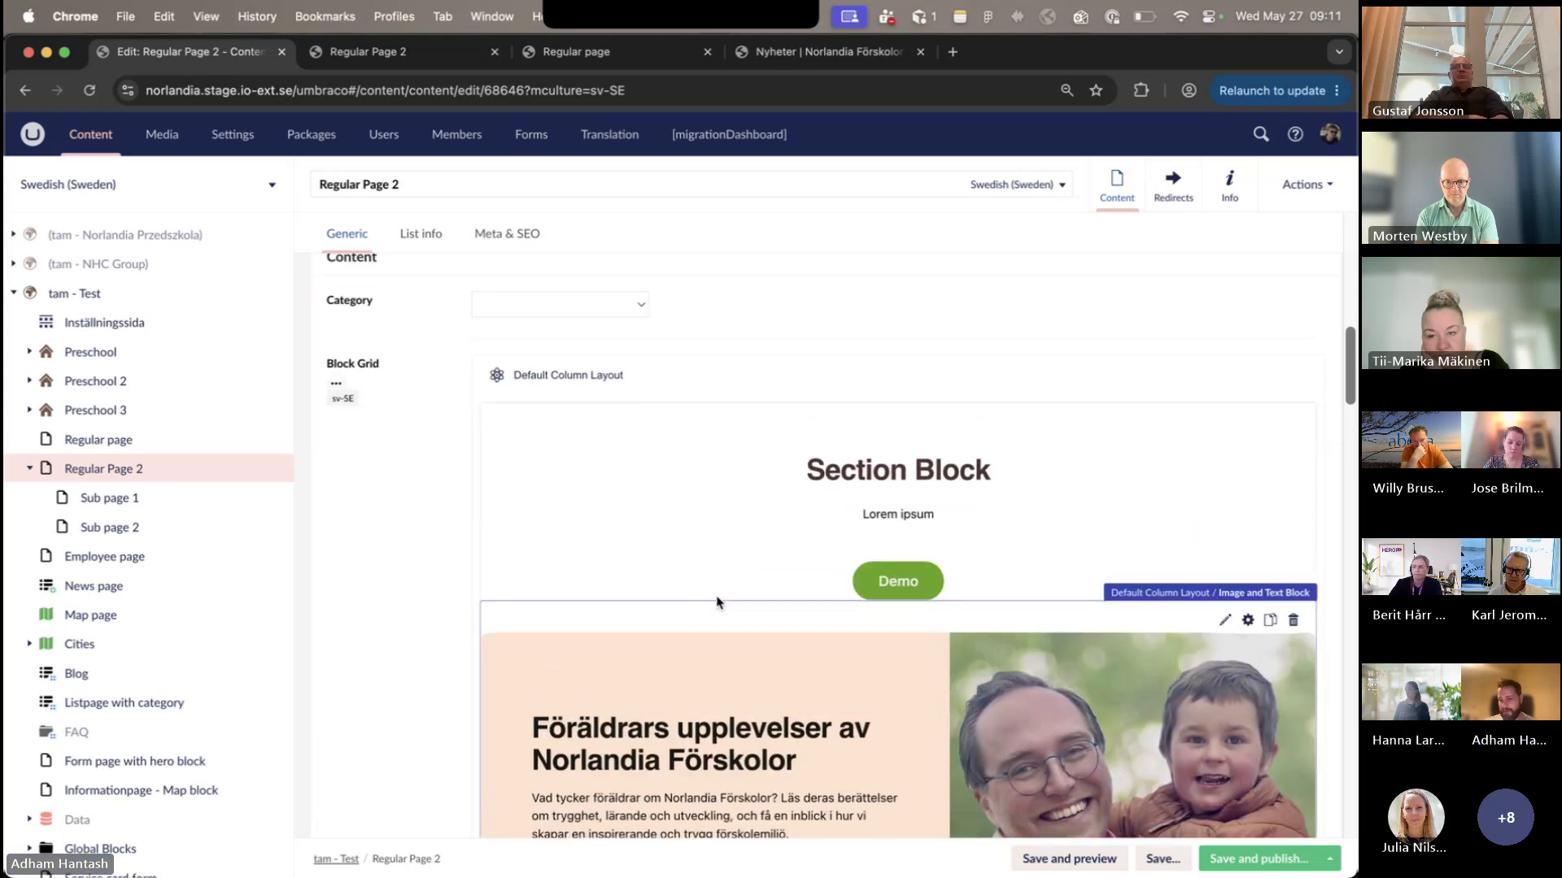
pyautogui.moveTo(1257, 373)
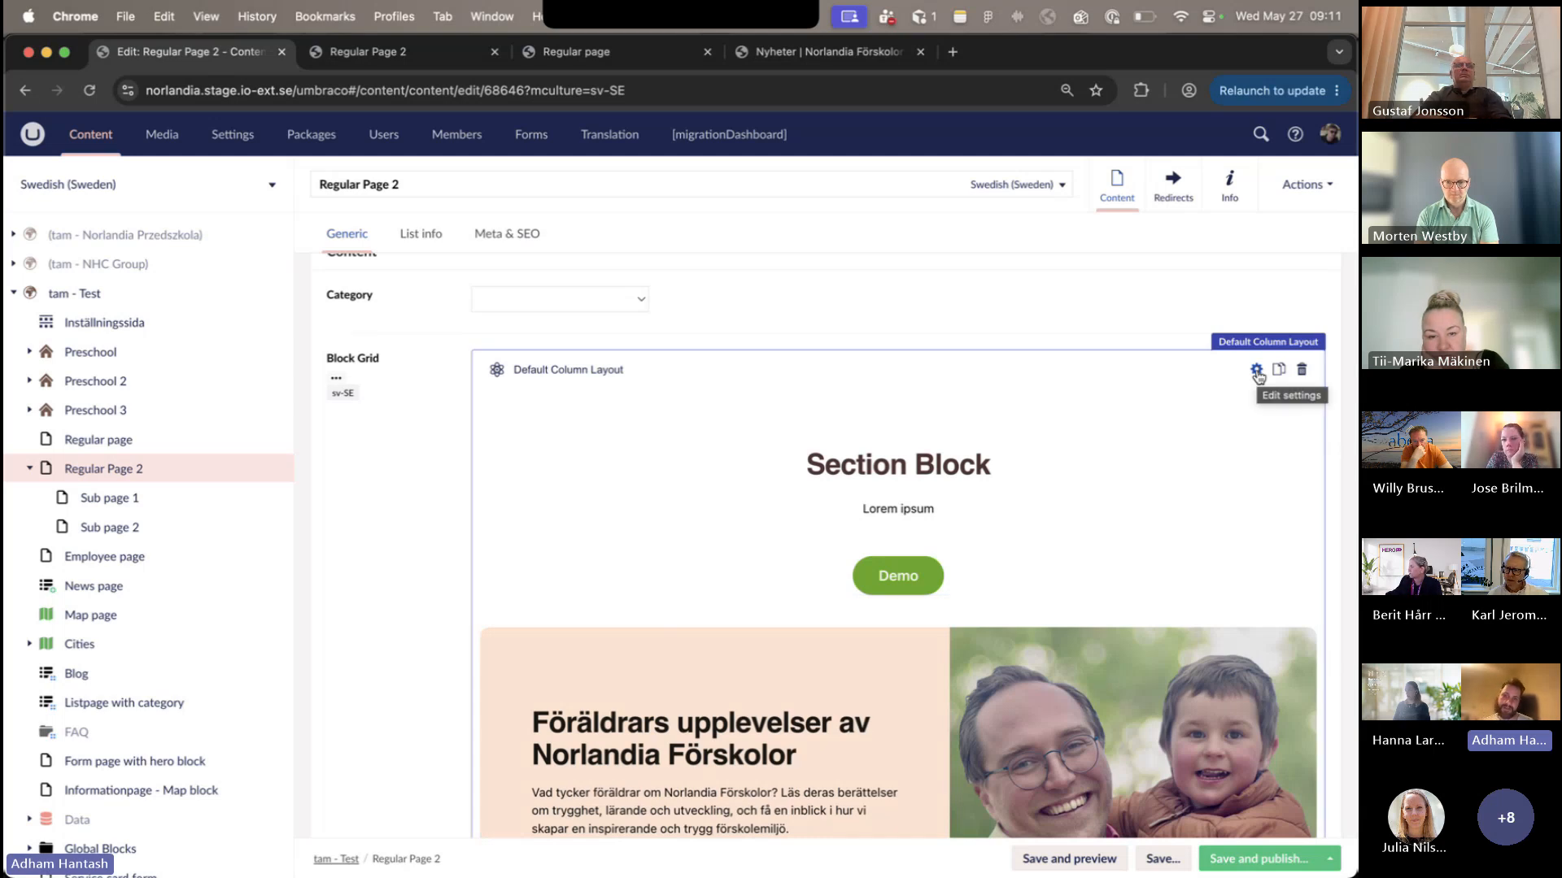
pyautogui.click(1256, 371)
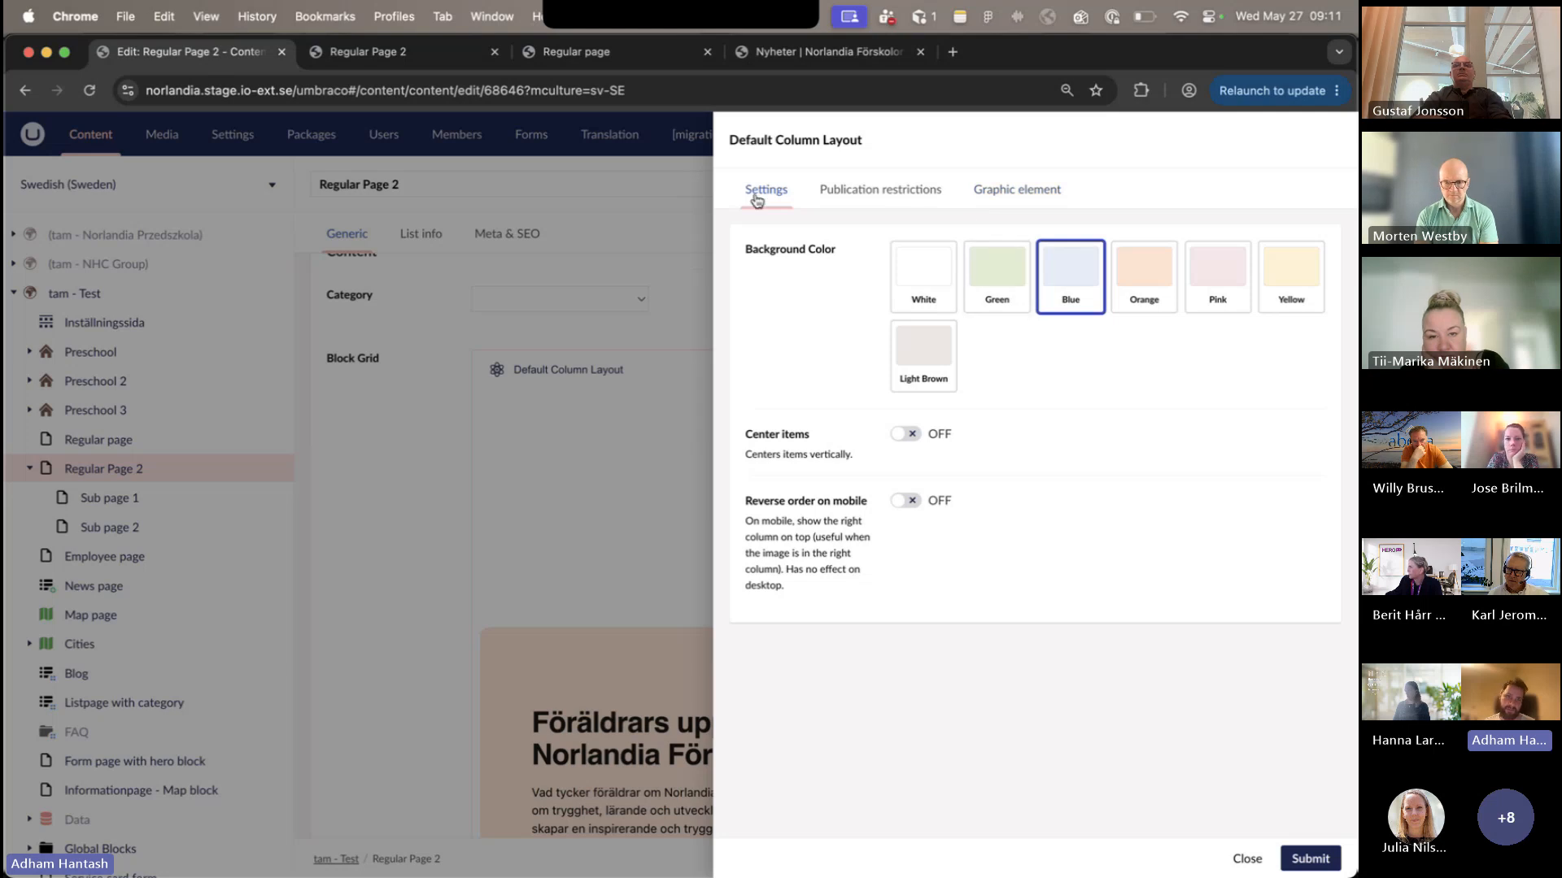
pyautogui.click(401, 57)
pyautogui.scroll(-6, 404, 408)
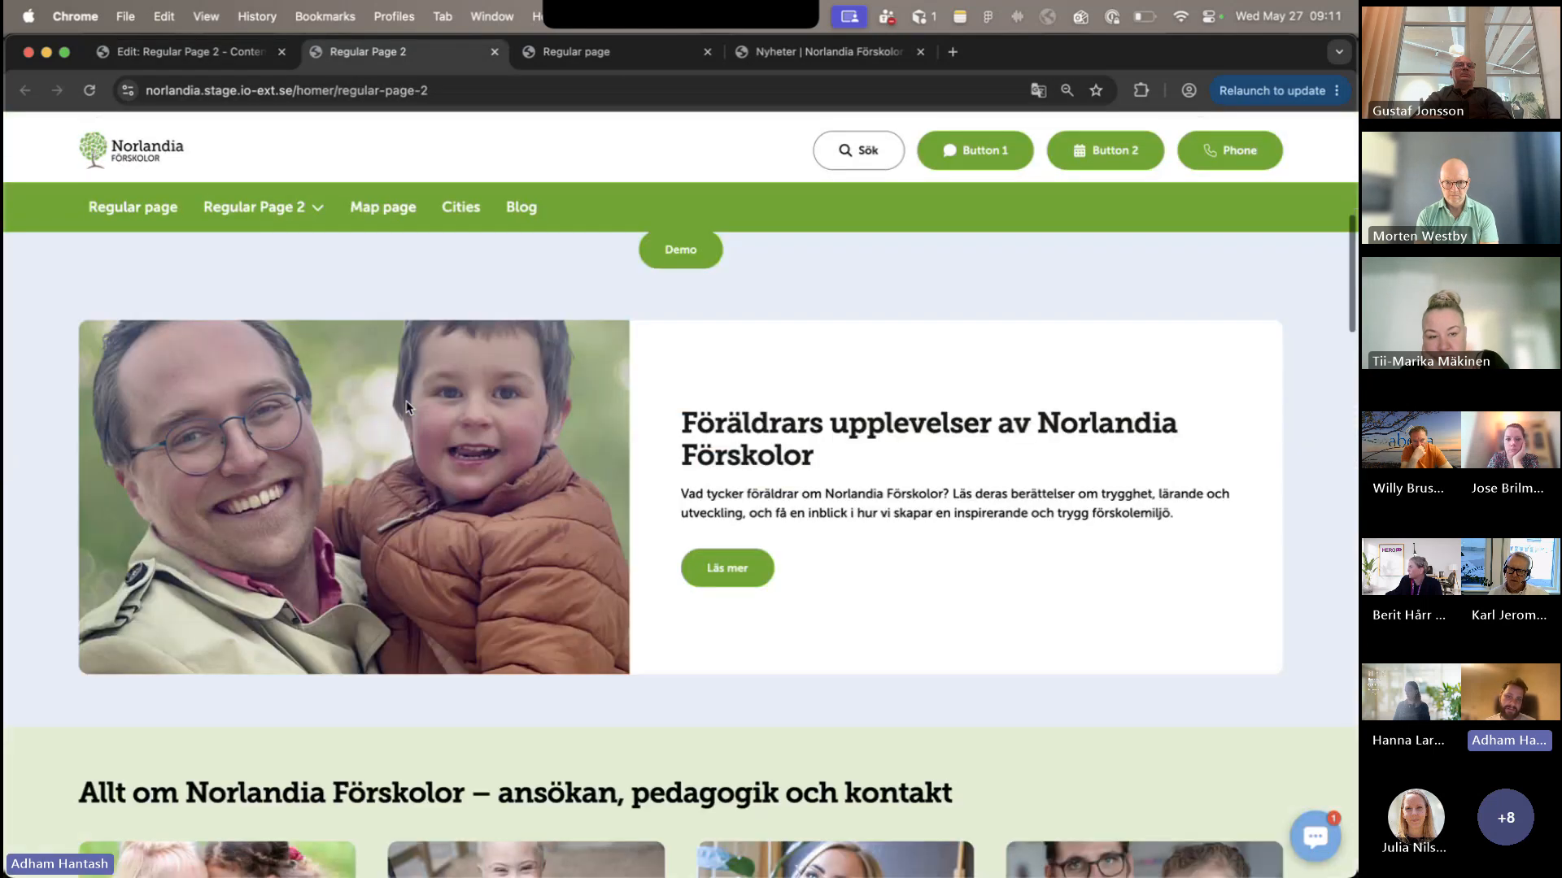
pyautogui.scroll(2, 244, 412)
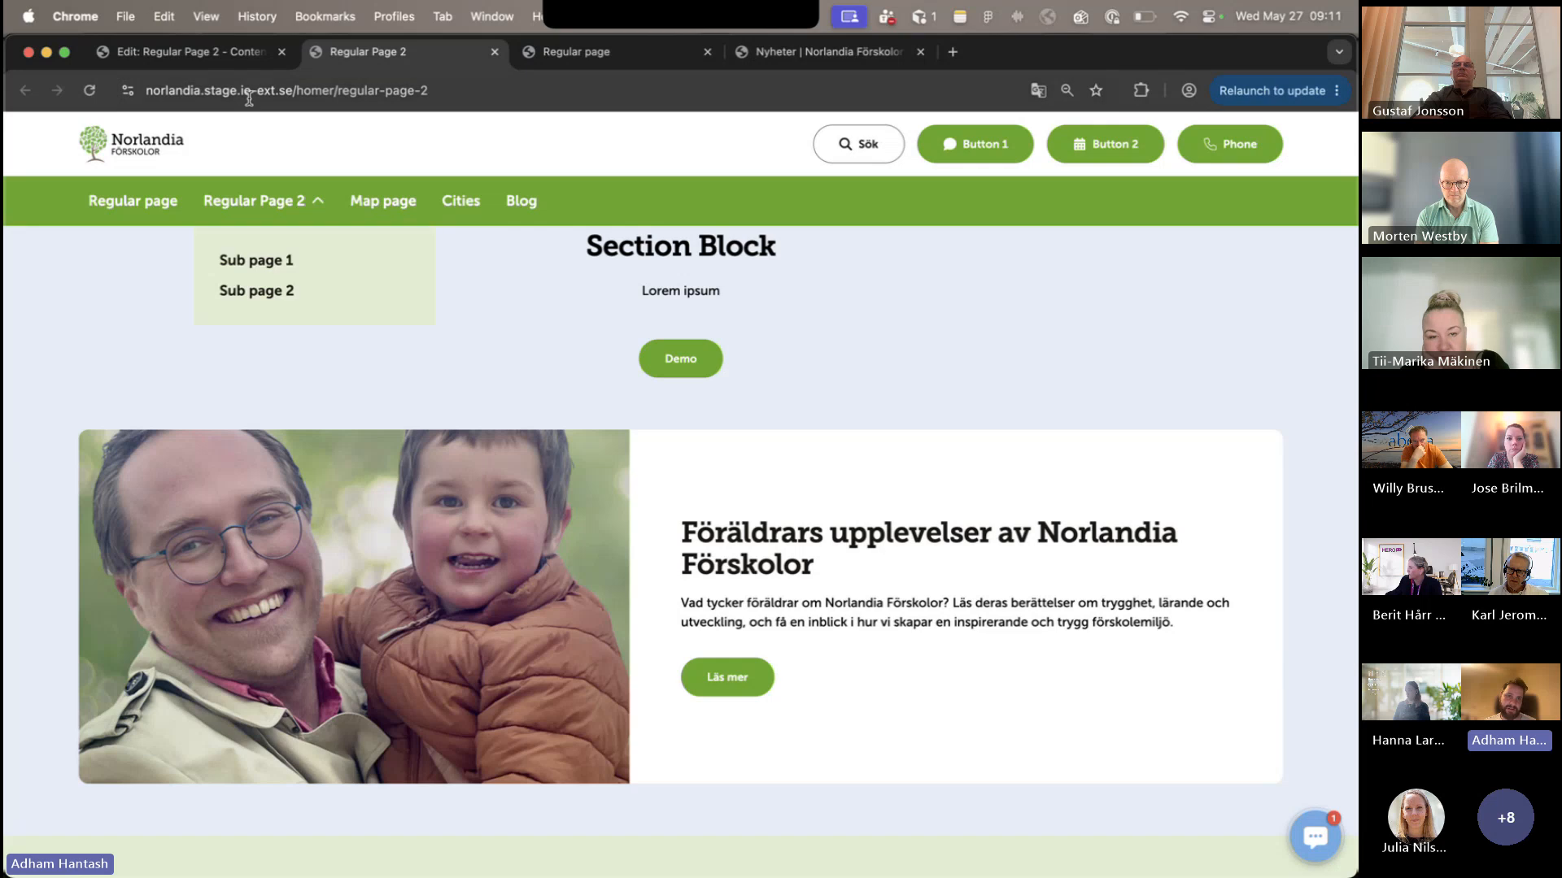
pyautogui.click(188, 51)
pyautogui.click(1007, 274)
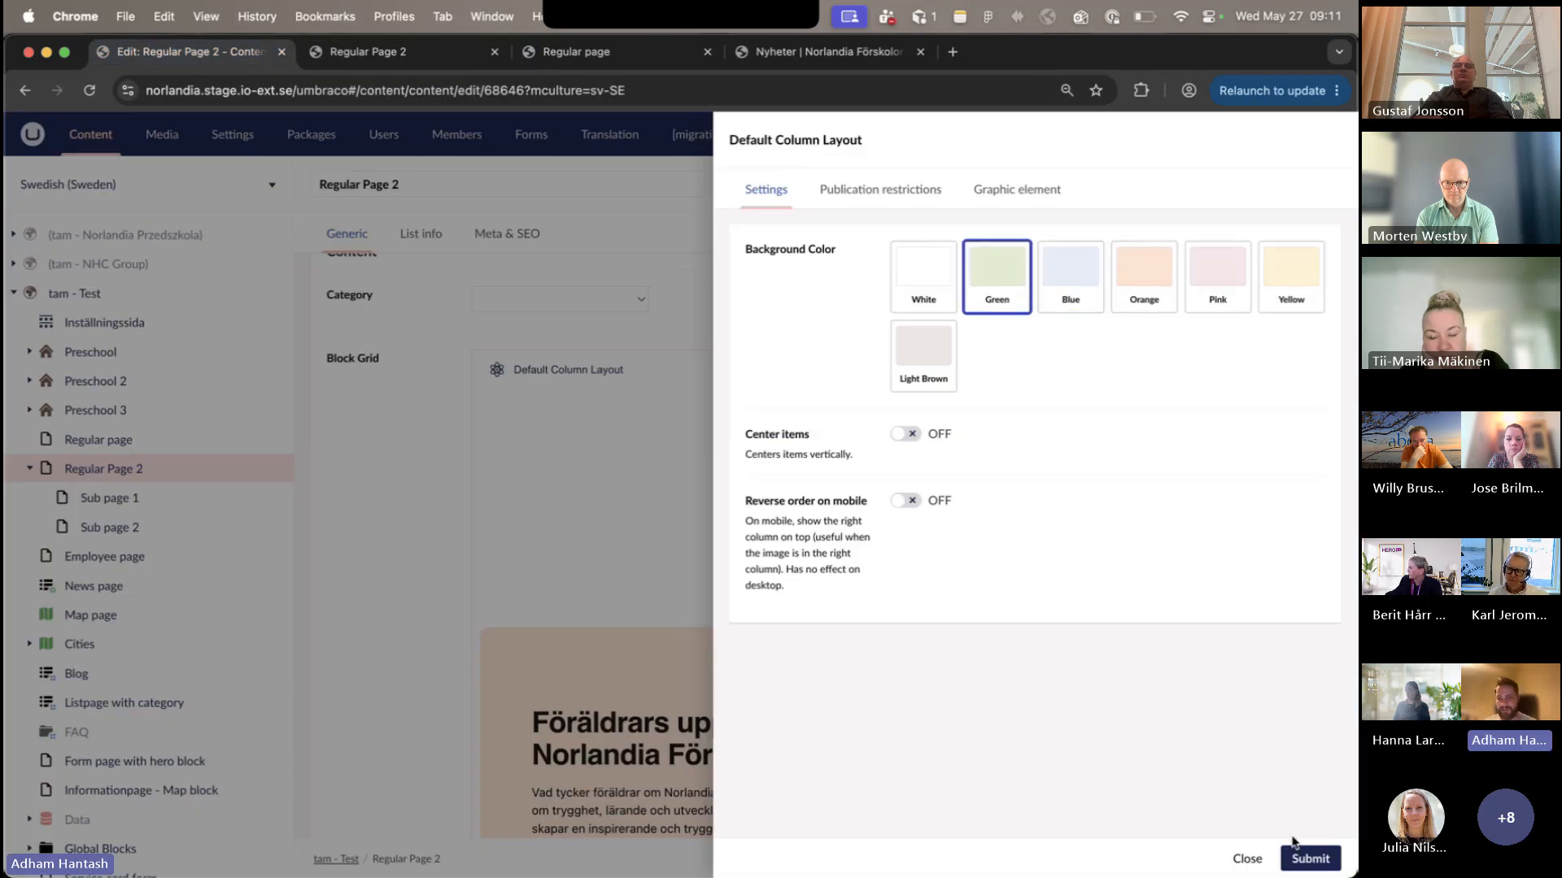
pyautogui.click(1298, 854)
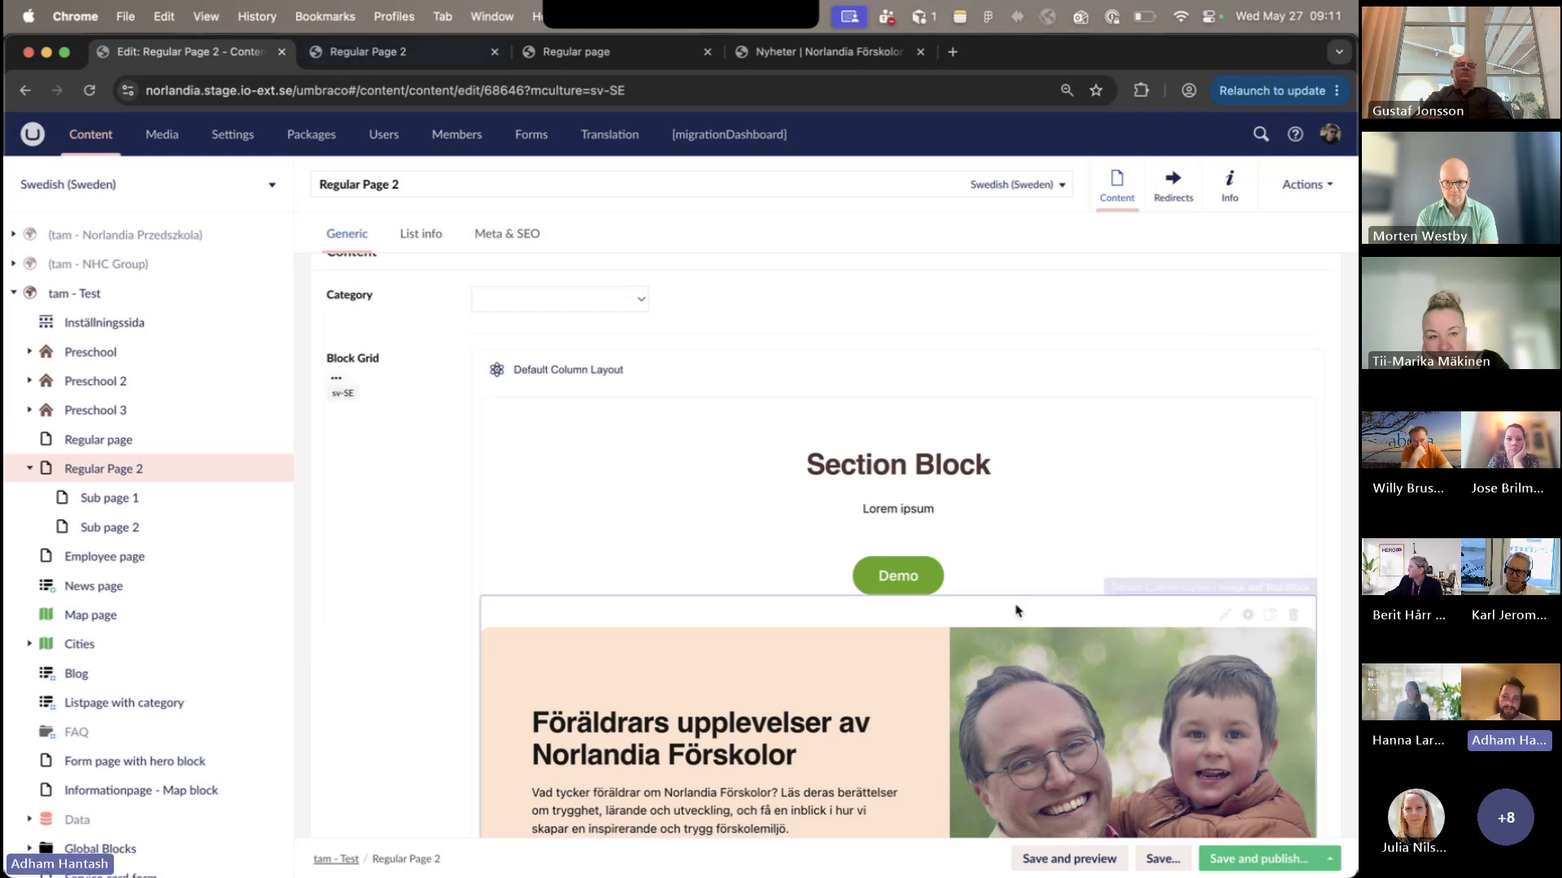
# - Save and publish the Swedish (Sweden) variant of Regular Page 2 and reload the published page
pyautogui.click(1258, 859)
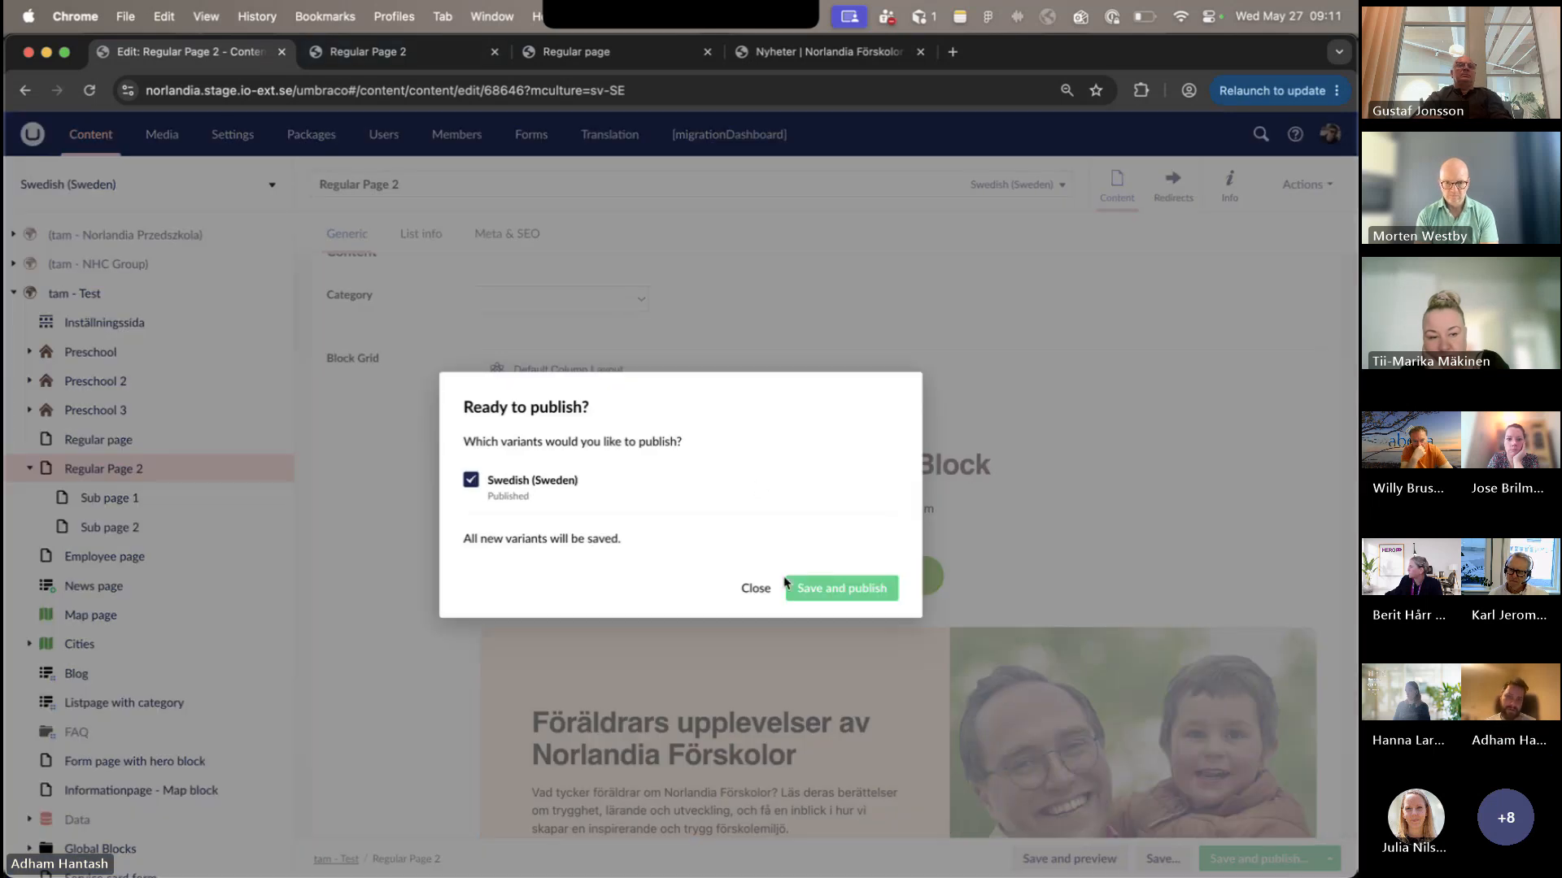
pyautogui.click(793, 586)
pyautogui.click(366, 51)
pyautogui.click(89, 90)
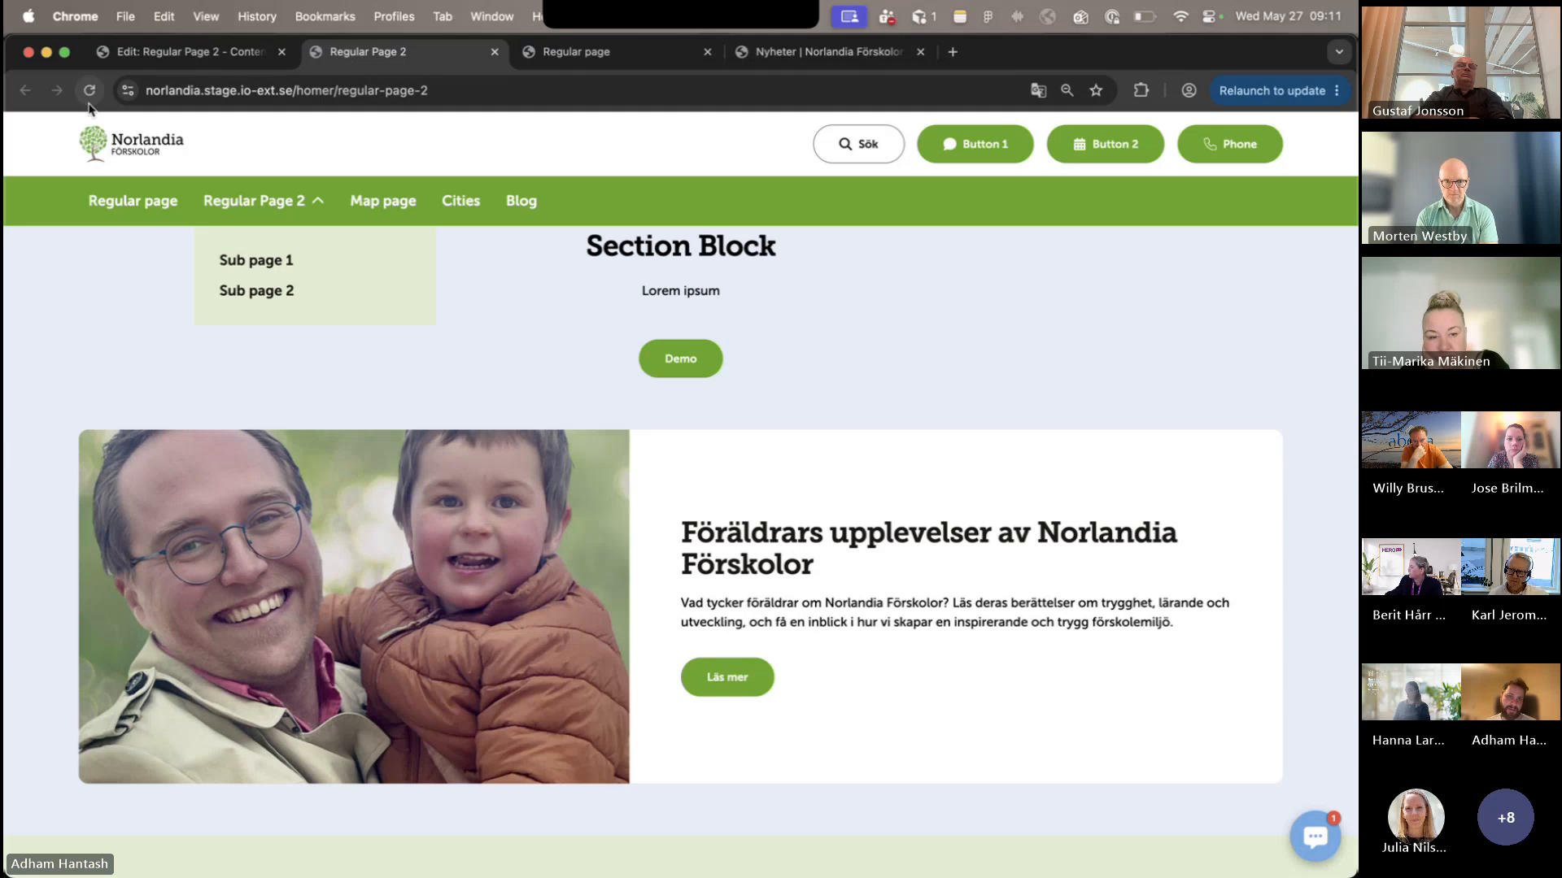
# - Review the hero, the Section Block and the Image and Text Block on the published Regular Page 2
pyautogui.scroll(-2, 632, 590)
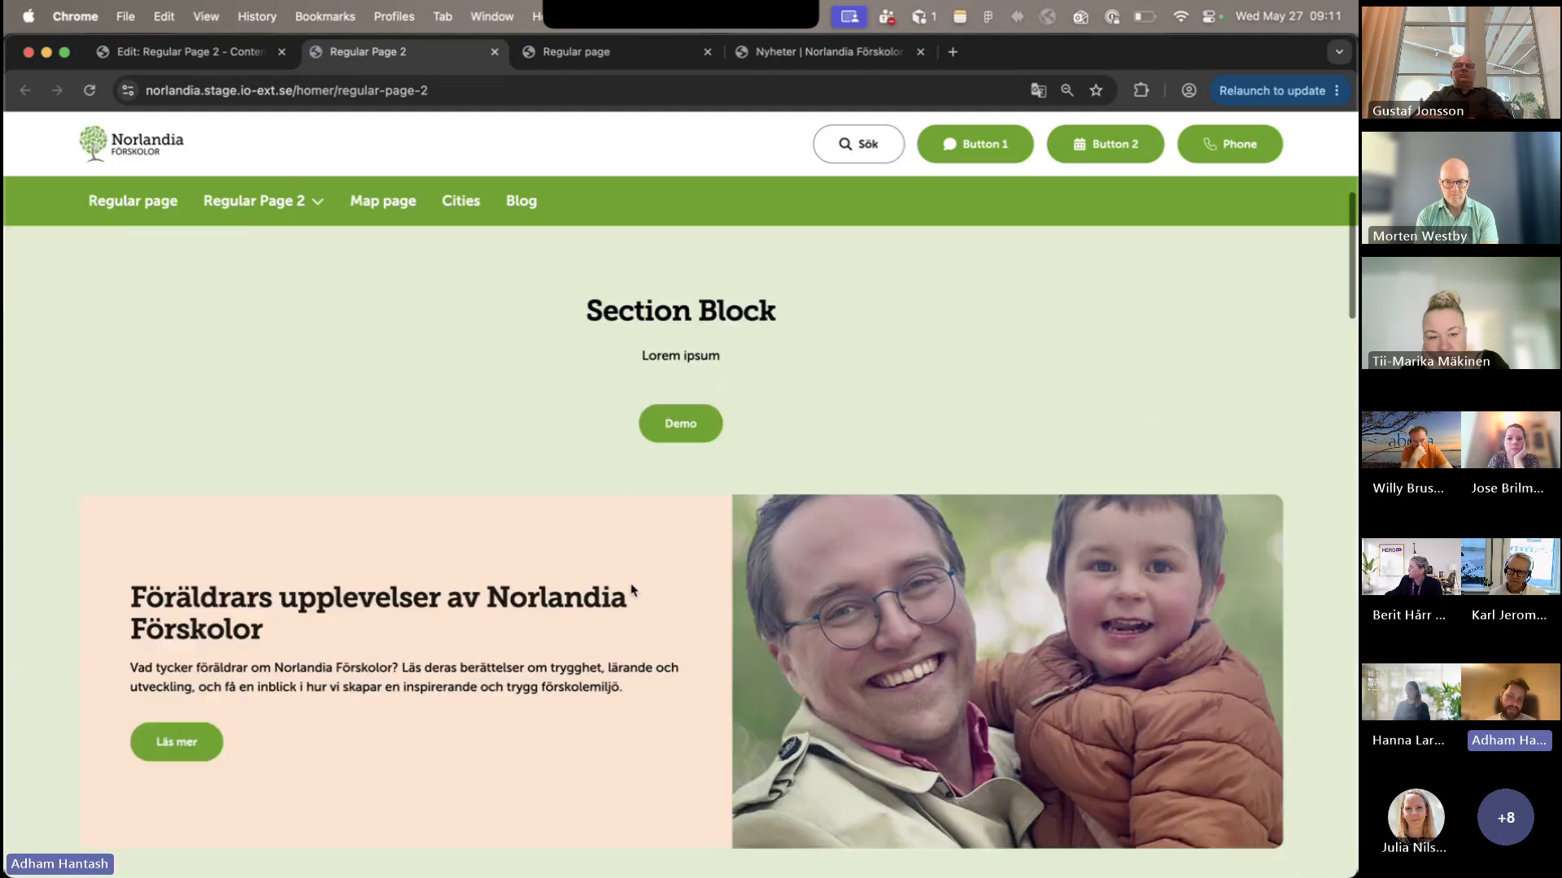
pyautogui.scroll(-1, 632, 590)
pyautogui.scroll(-3, 335, 288)
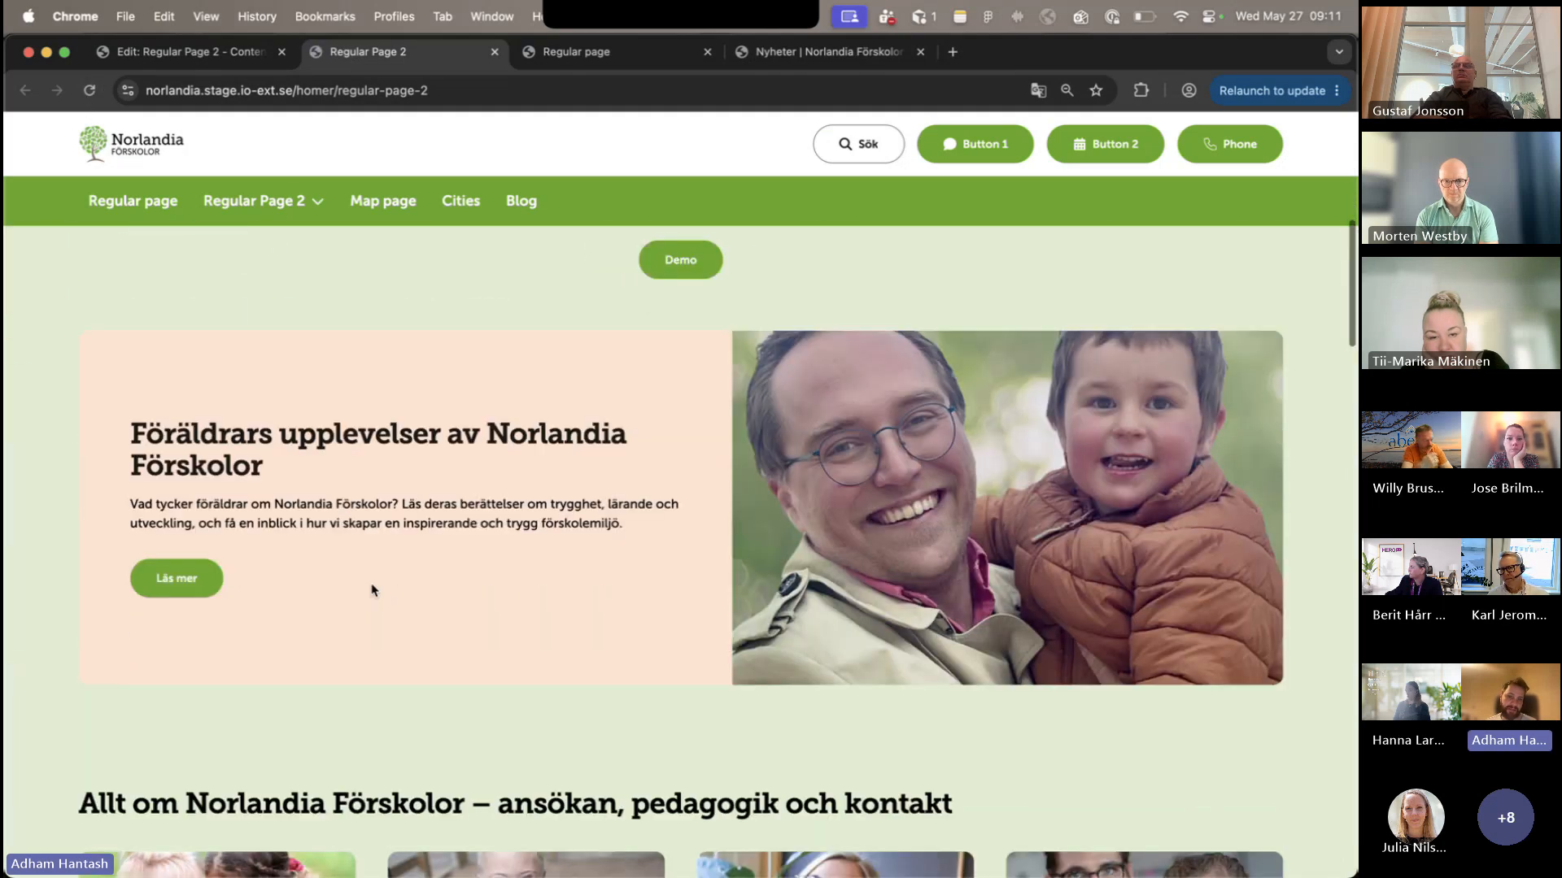
pyautogui.scroll(5, 374, 590)
pyautogui.scroll(-10, 569, 701)
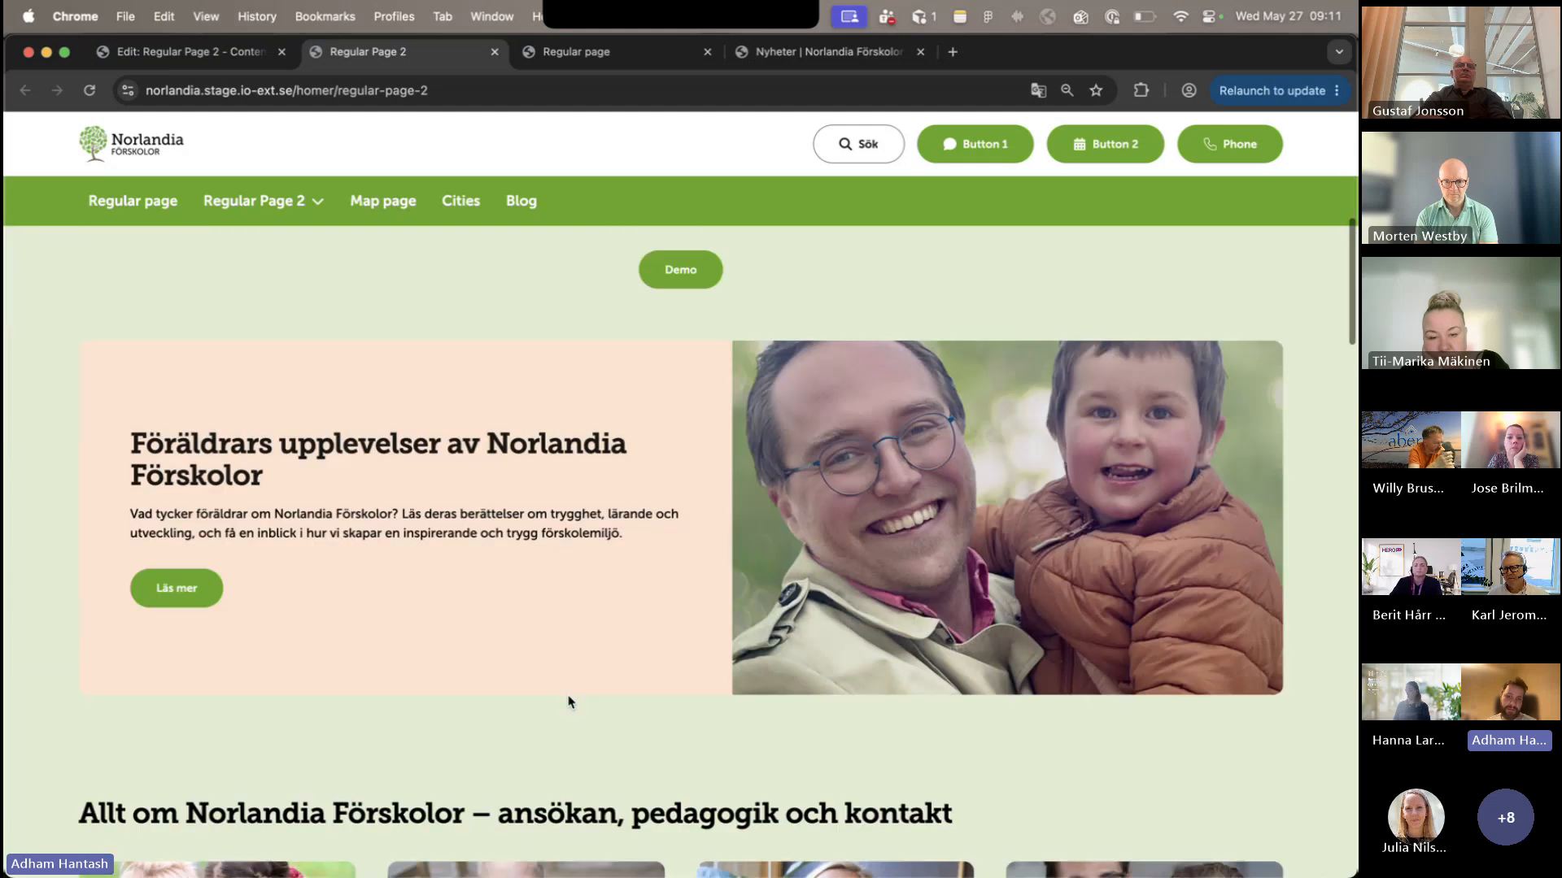
pyautogui.scroll(10, 567, 695)
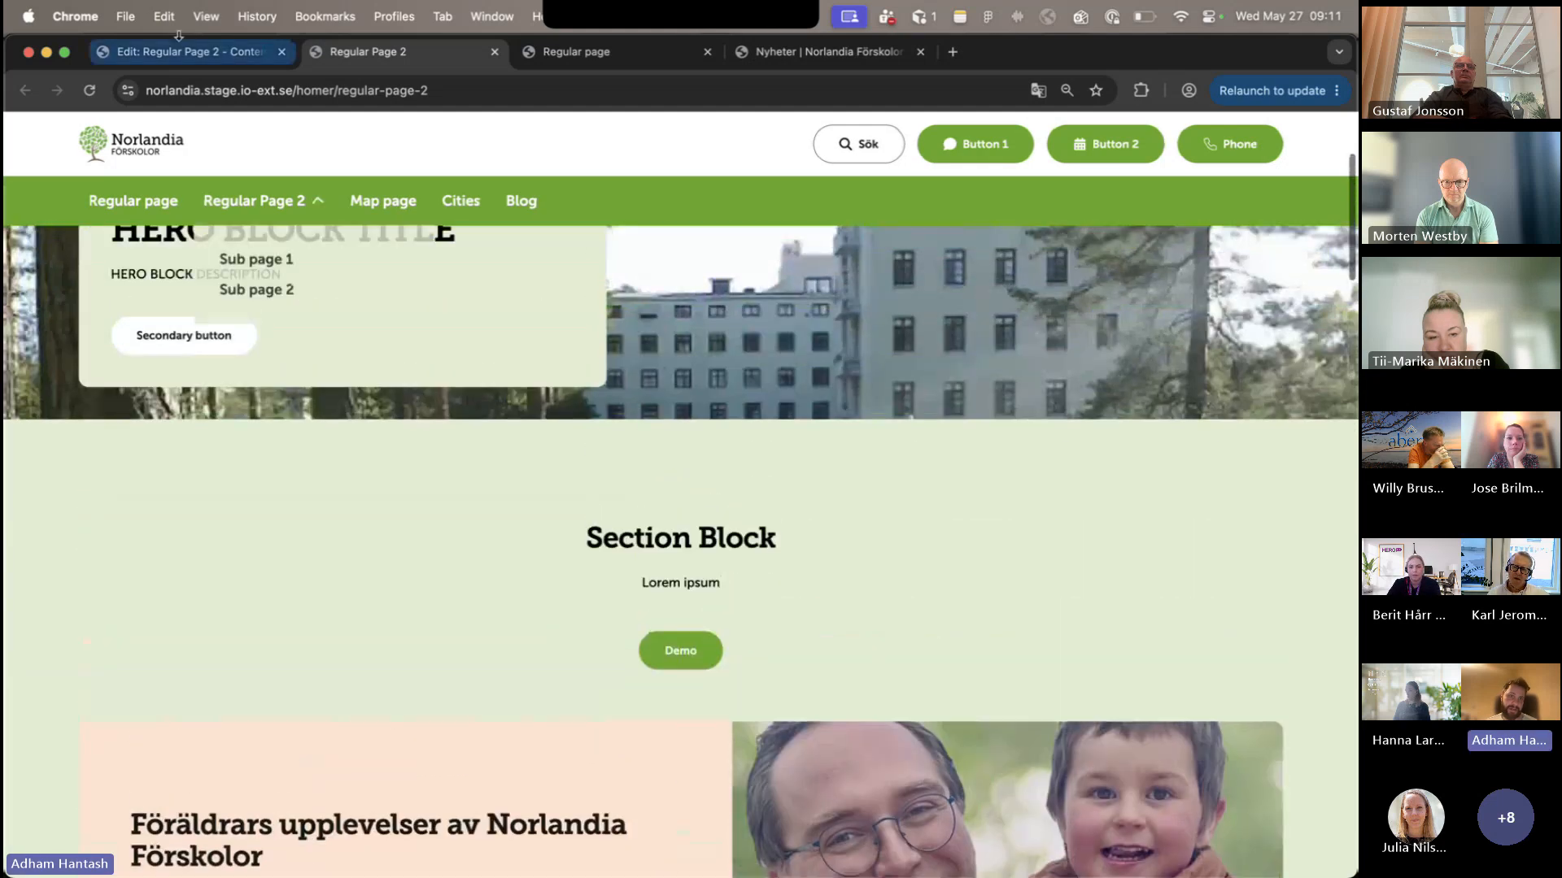
# - Return to the Regular Page 2 editor and view the Section Block's publication restrictions in its settings
pyautogui.click(187, 51)
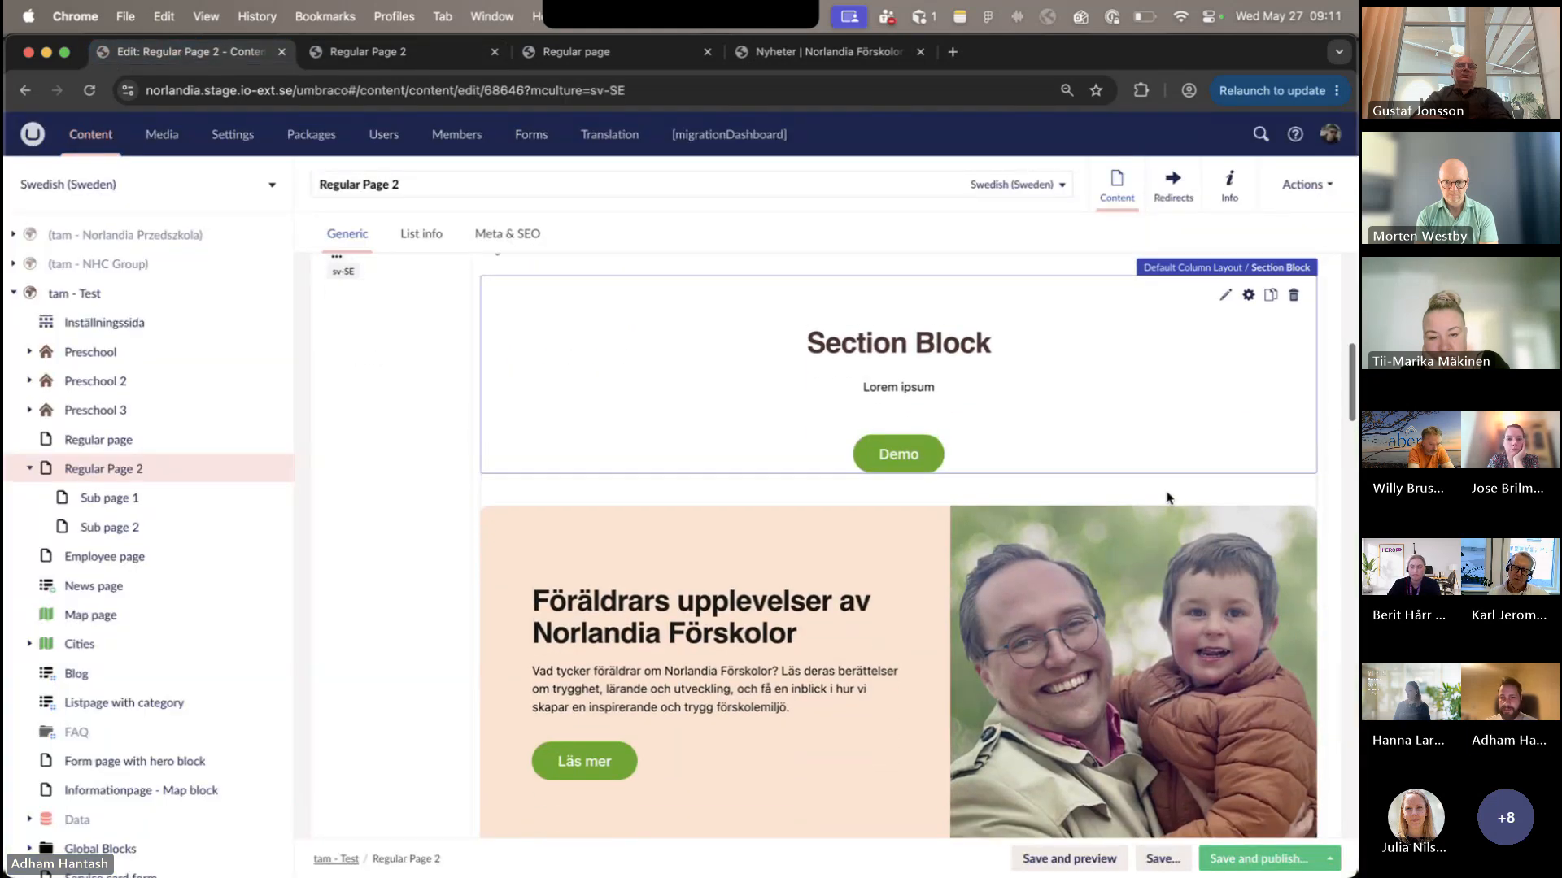
pyautogui.scroll(2, 1169, 498)
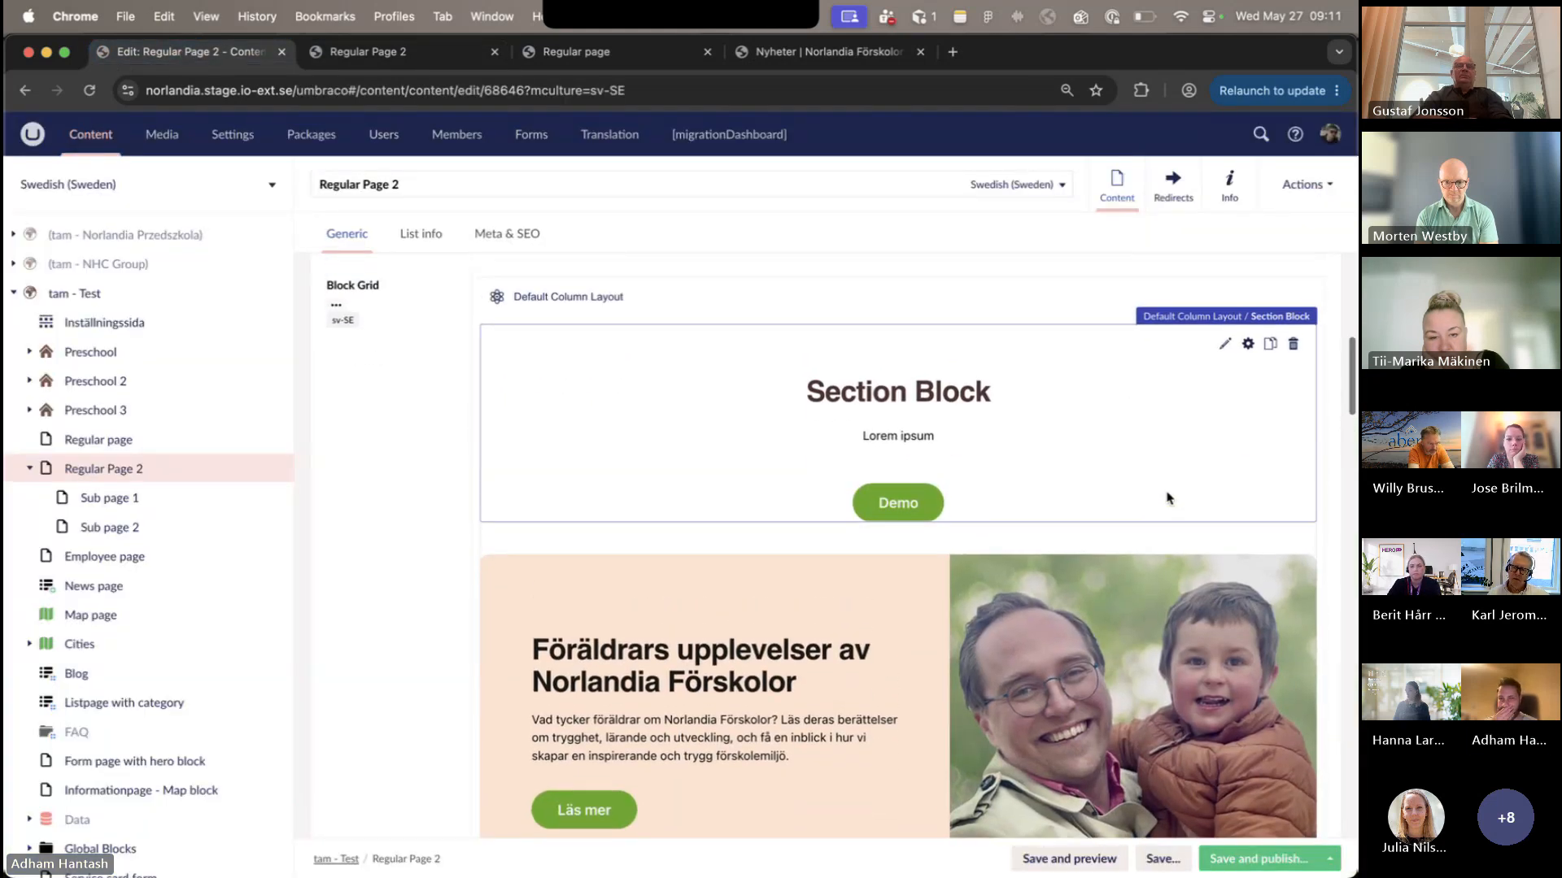
pyautogui.click(1249, 345)
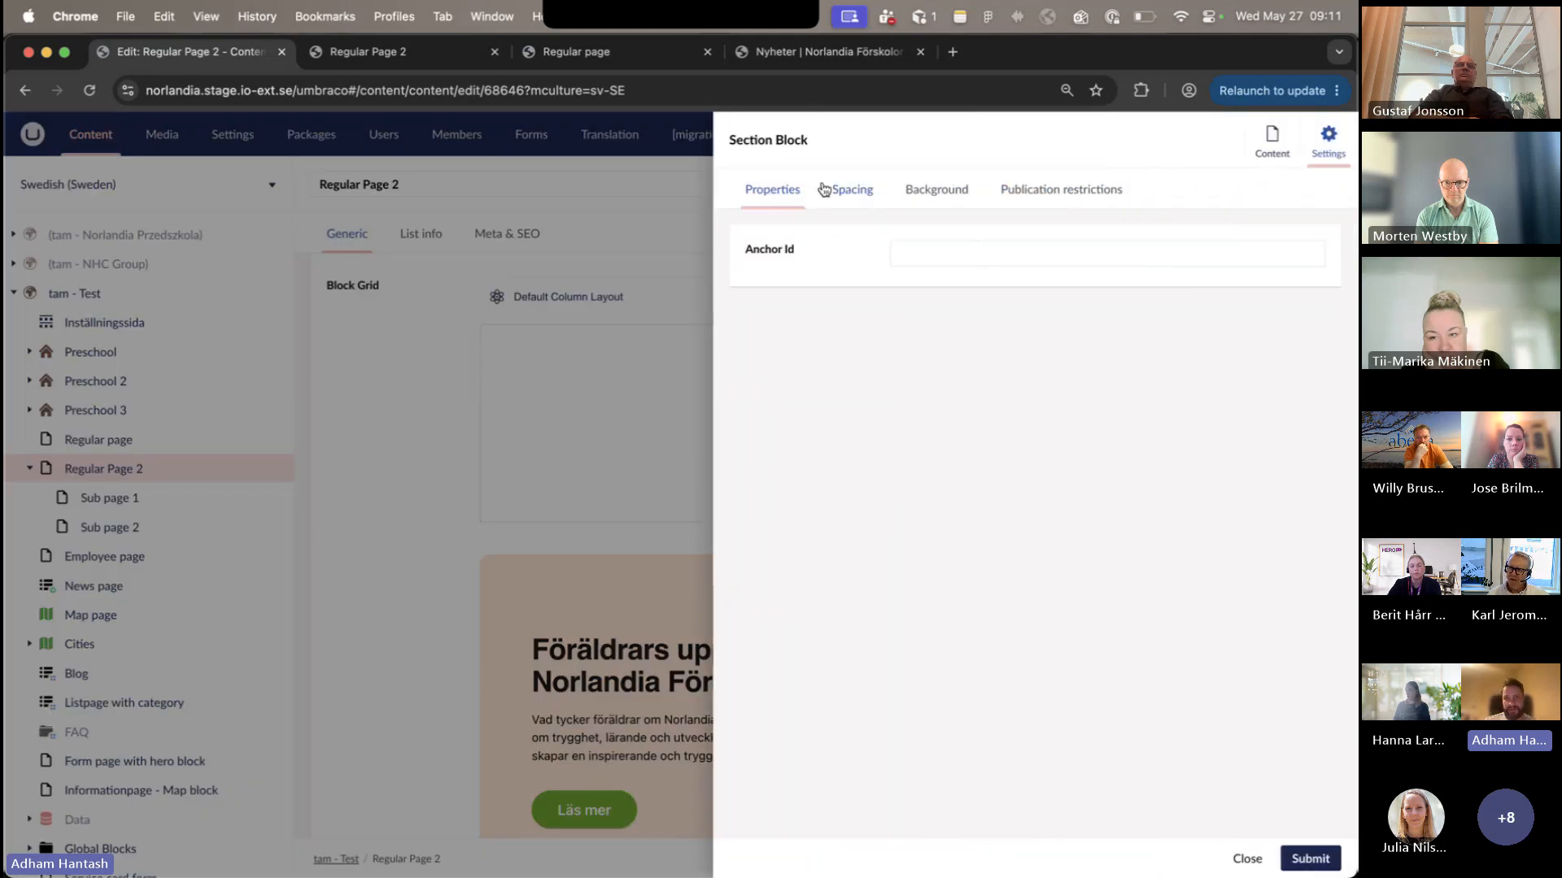
pyautogui.click(981, 200)
pyautogui.click(1026, 205)
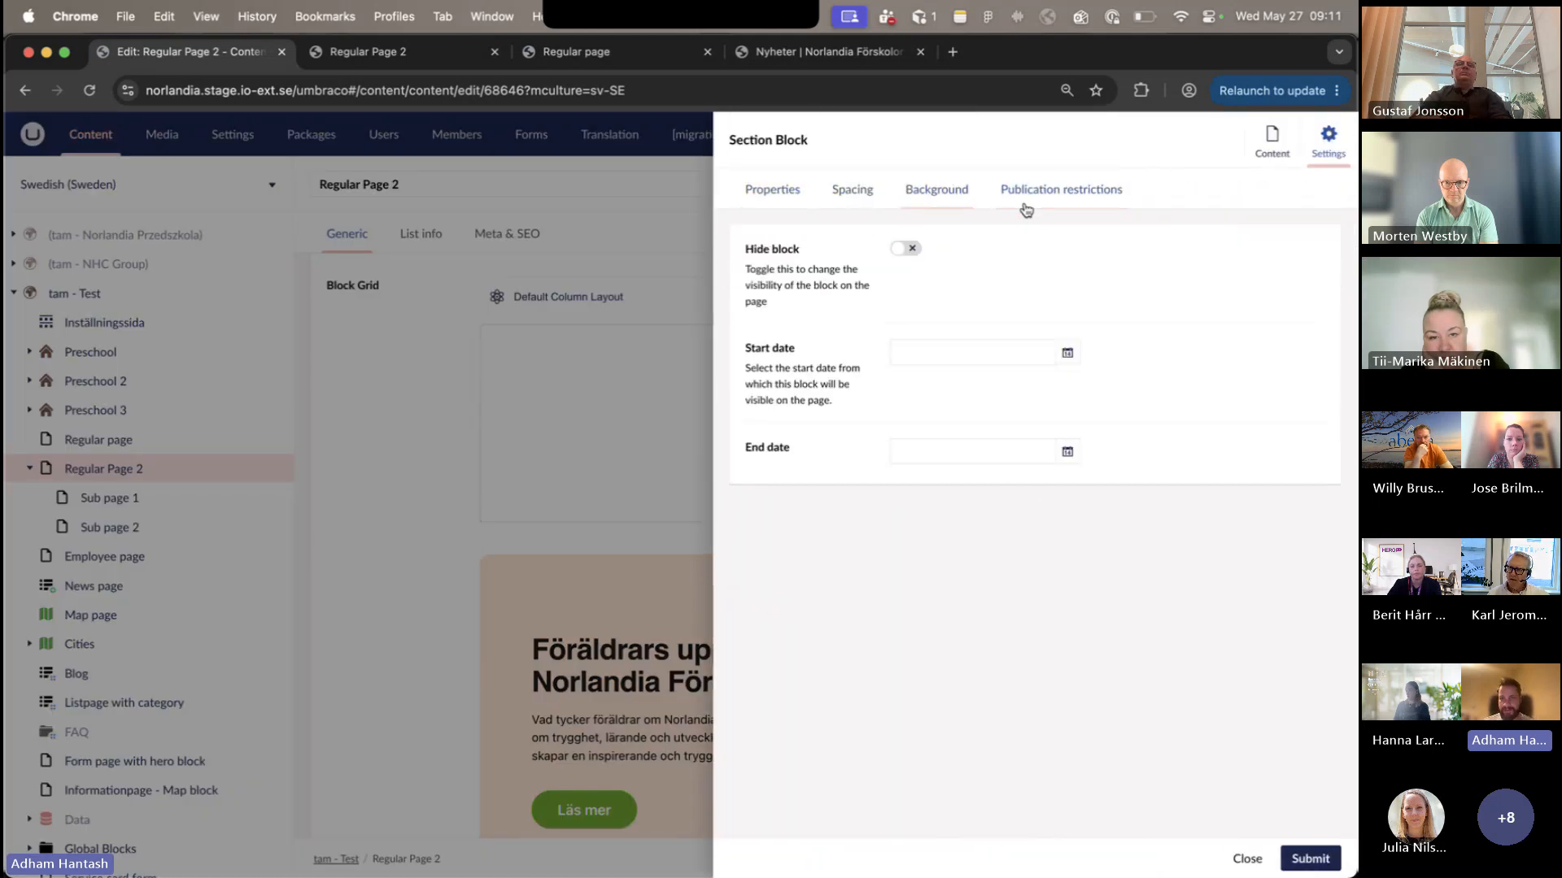
# - Enable the Section Block's top and bottom padding, set top padding to 56–116 and bottom padding to 72–80, and submit
pyautogui.click(850, 196)
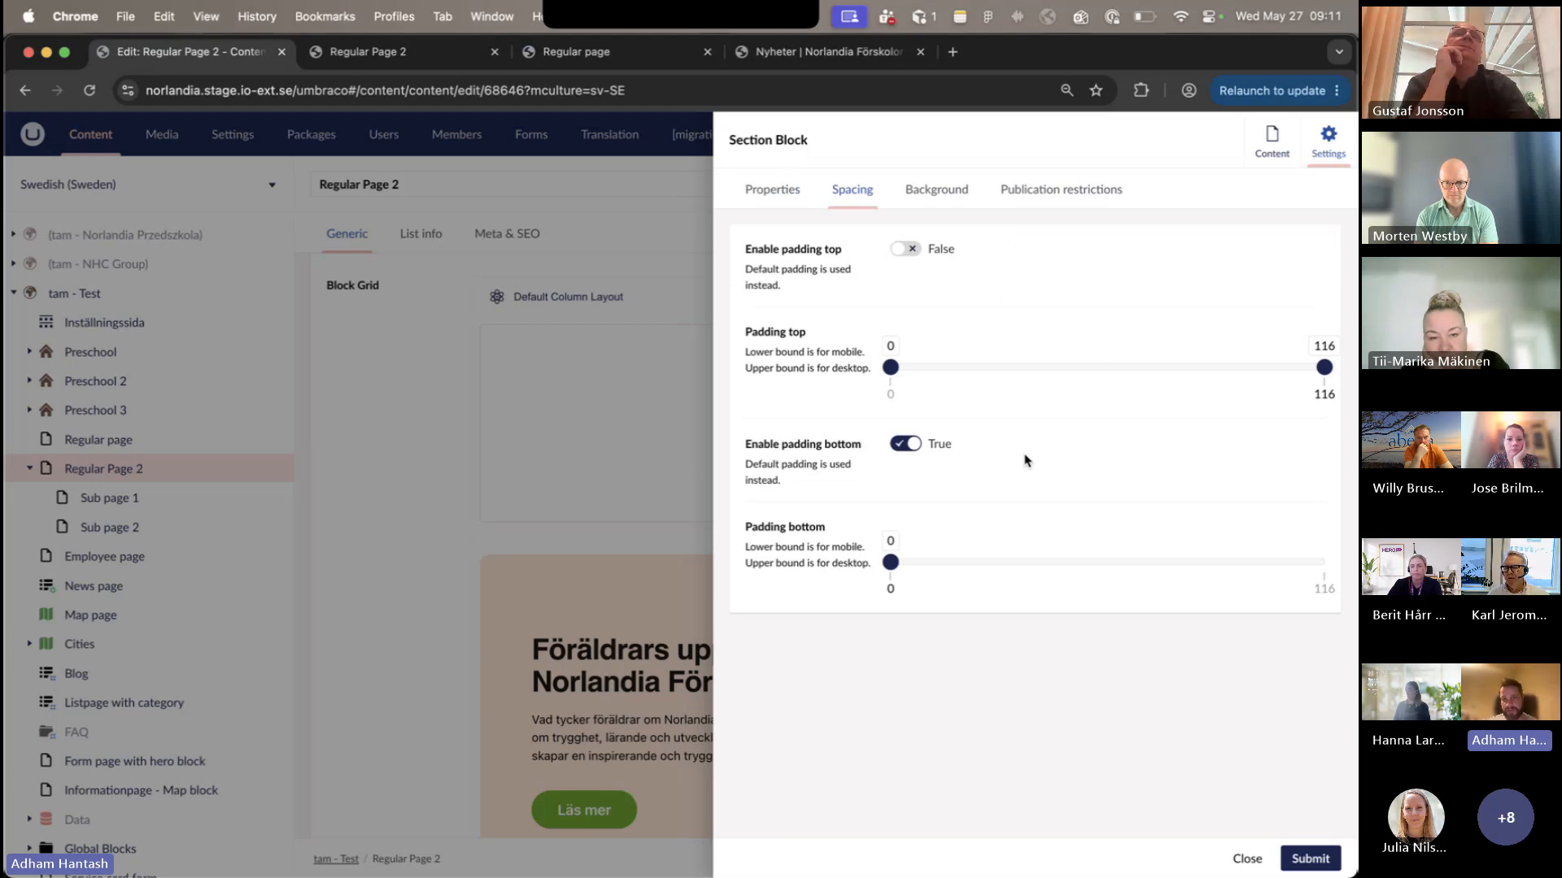
pyautogui.click(906, 444)
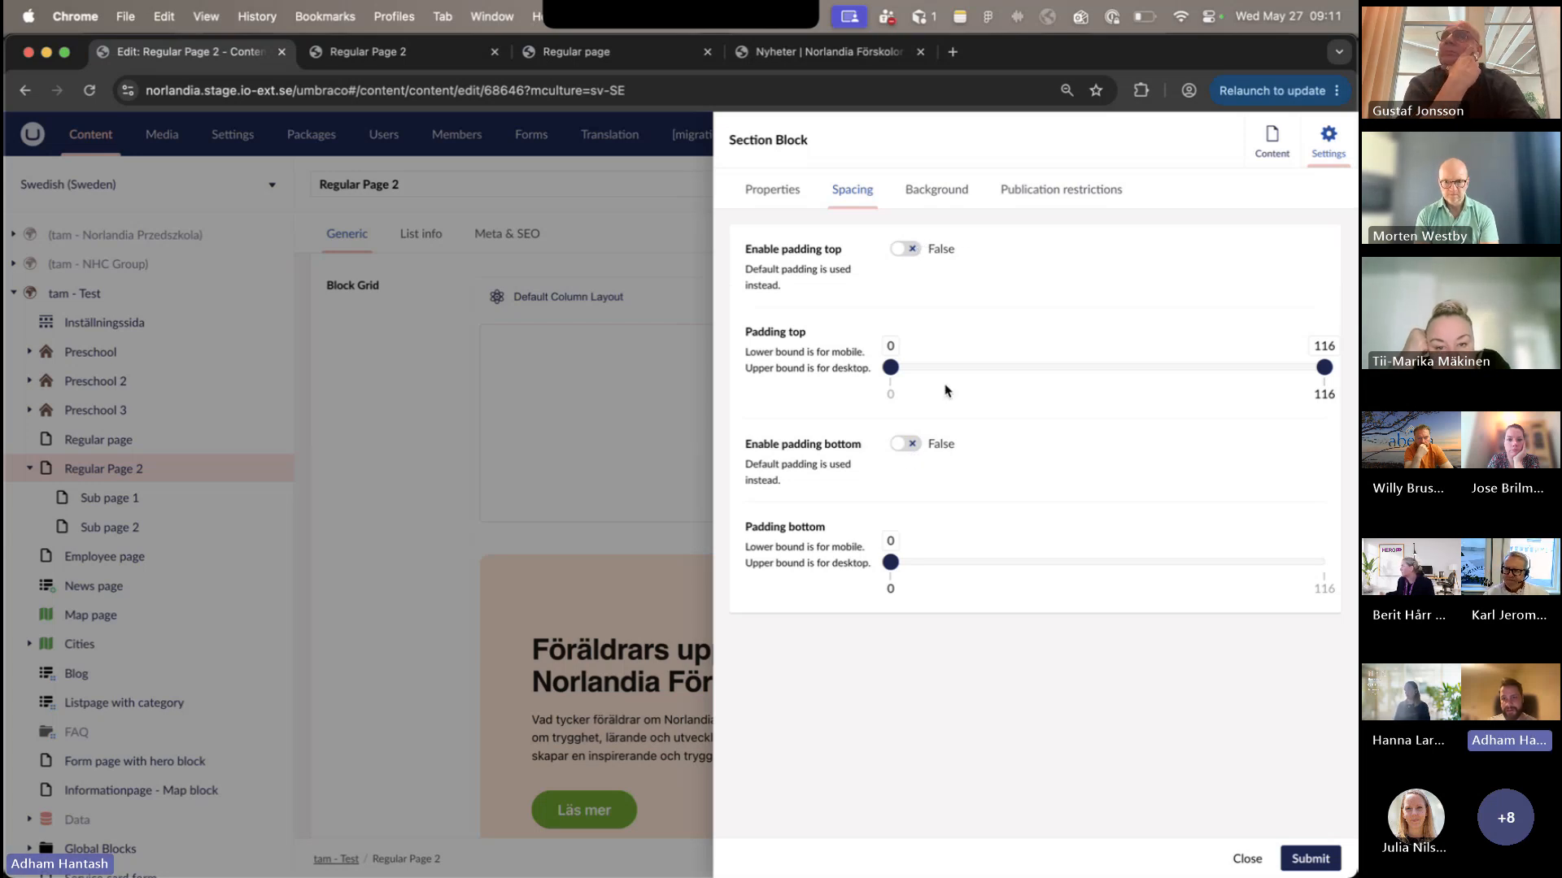
pyautogui.click(907, 249)
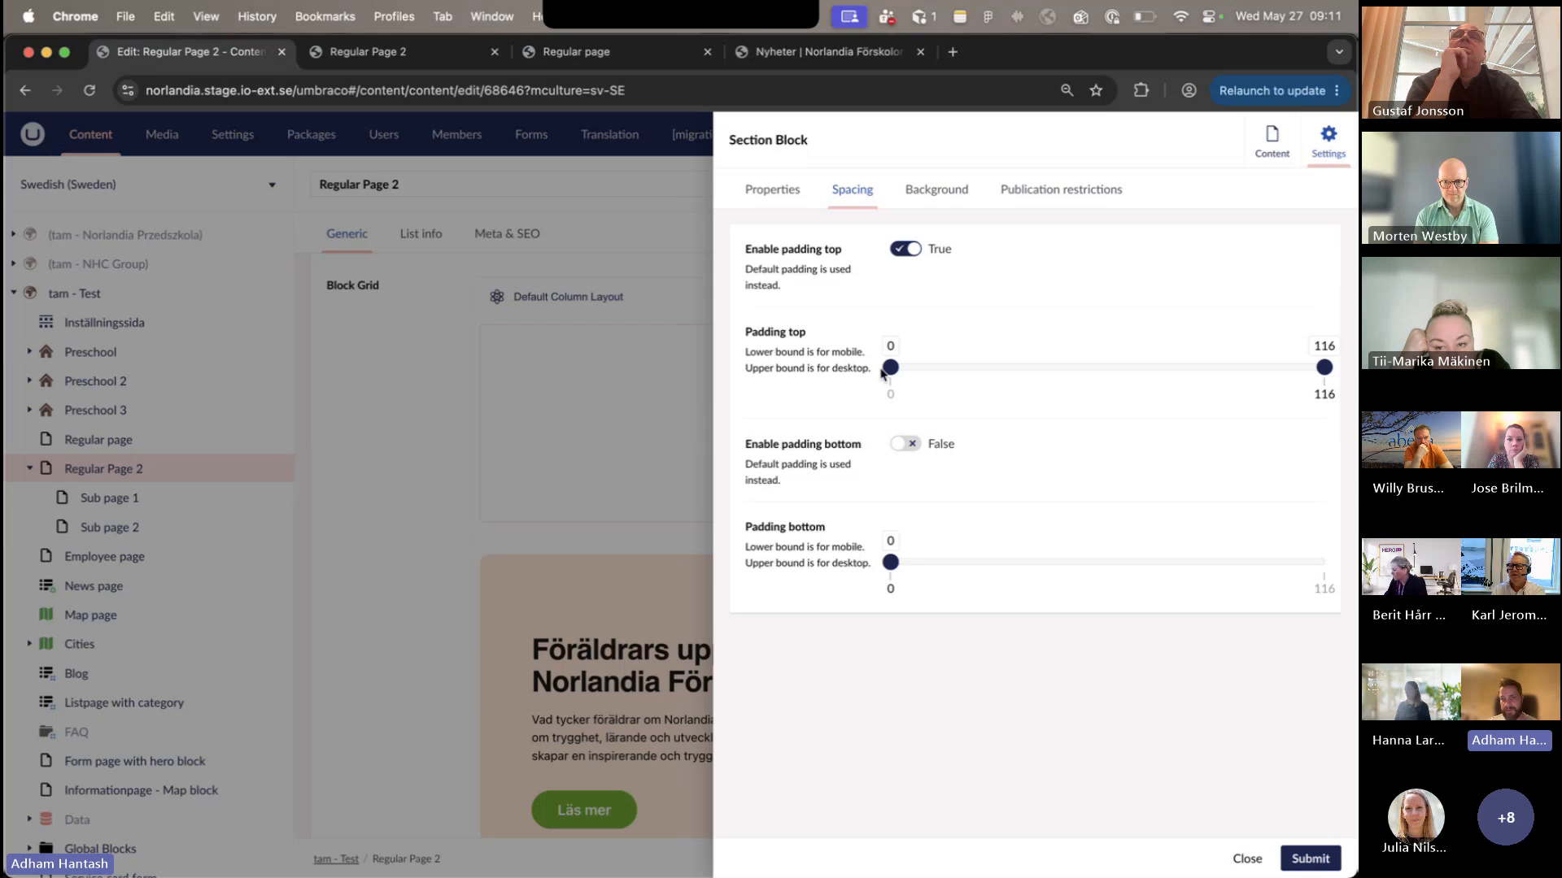
pyautogui.click(1100, 367)
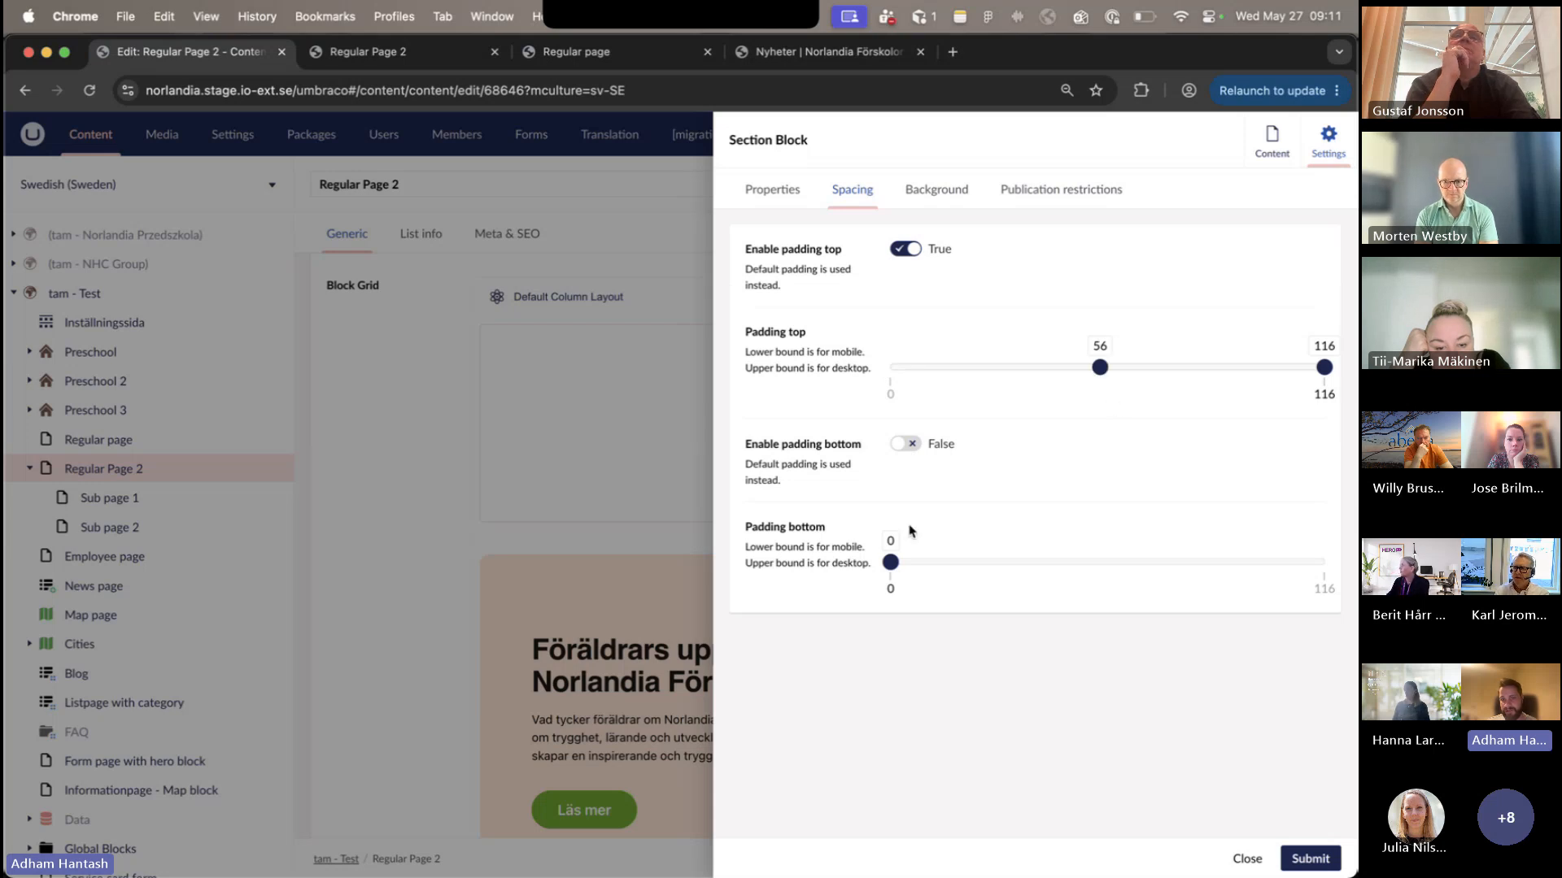
pyautogui.moveTo(890, 562); pyautogui.dragTo(1189, 561)
pyautogui.click(907, 443)
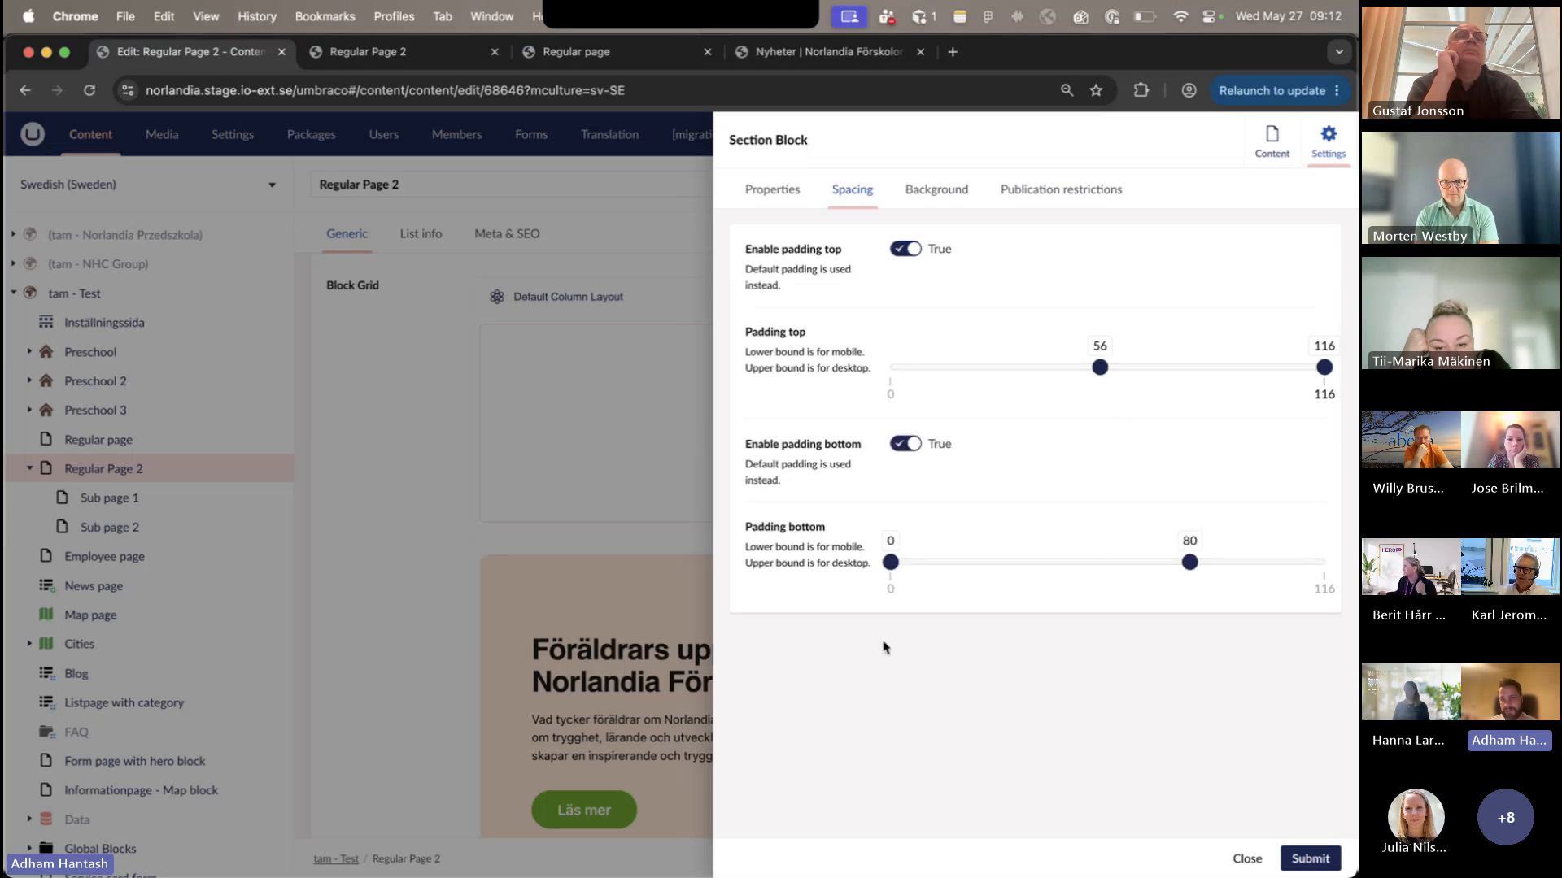
pyautogui.moveTo(888, 562); pyautogui.dragTo(1160, 562)
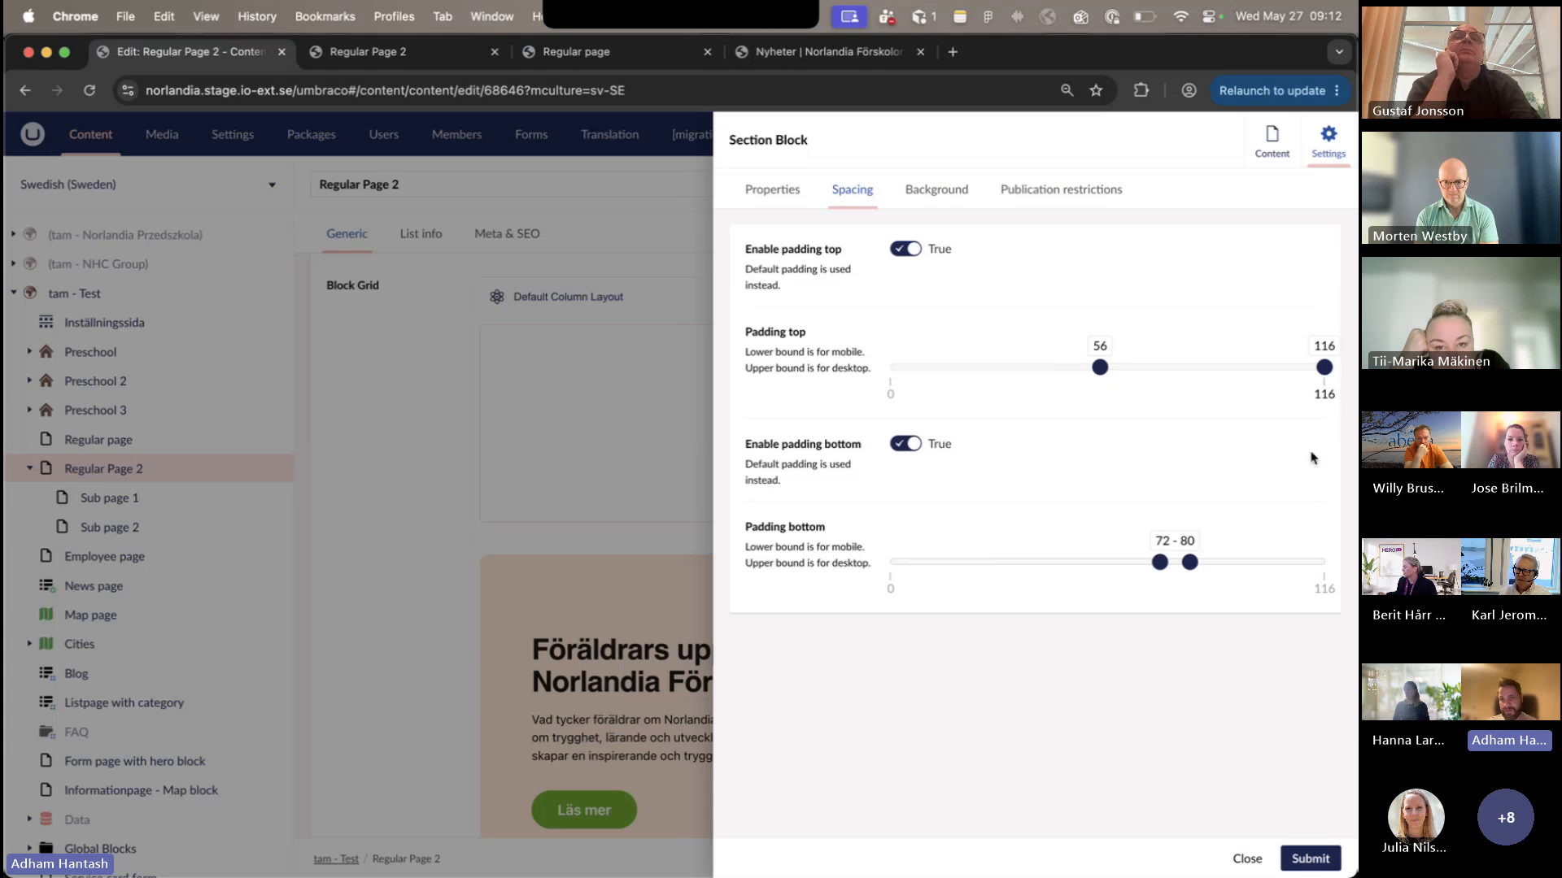
pyautogui.click(1309, 859)
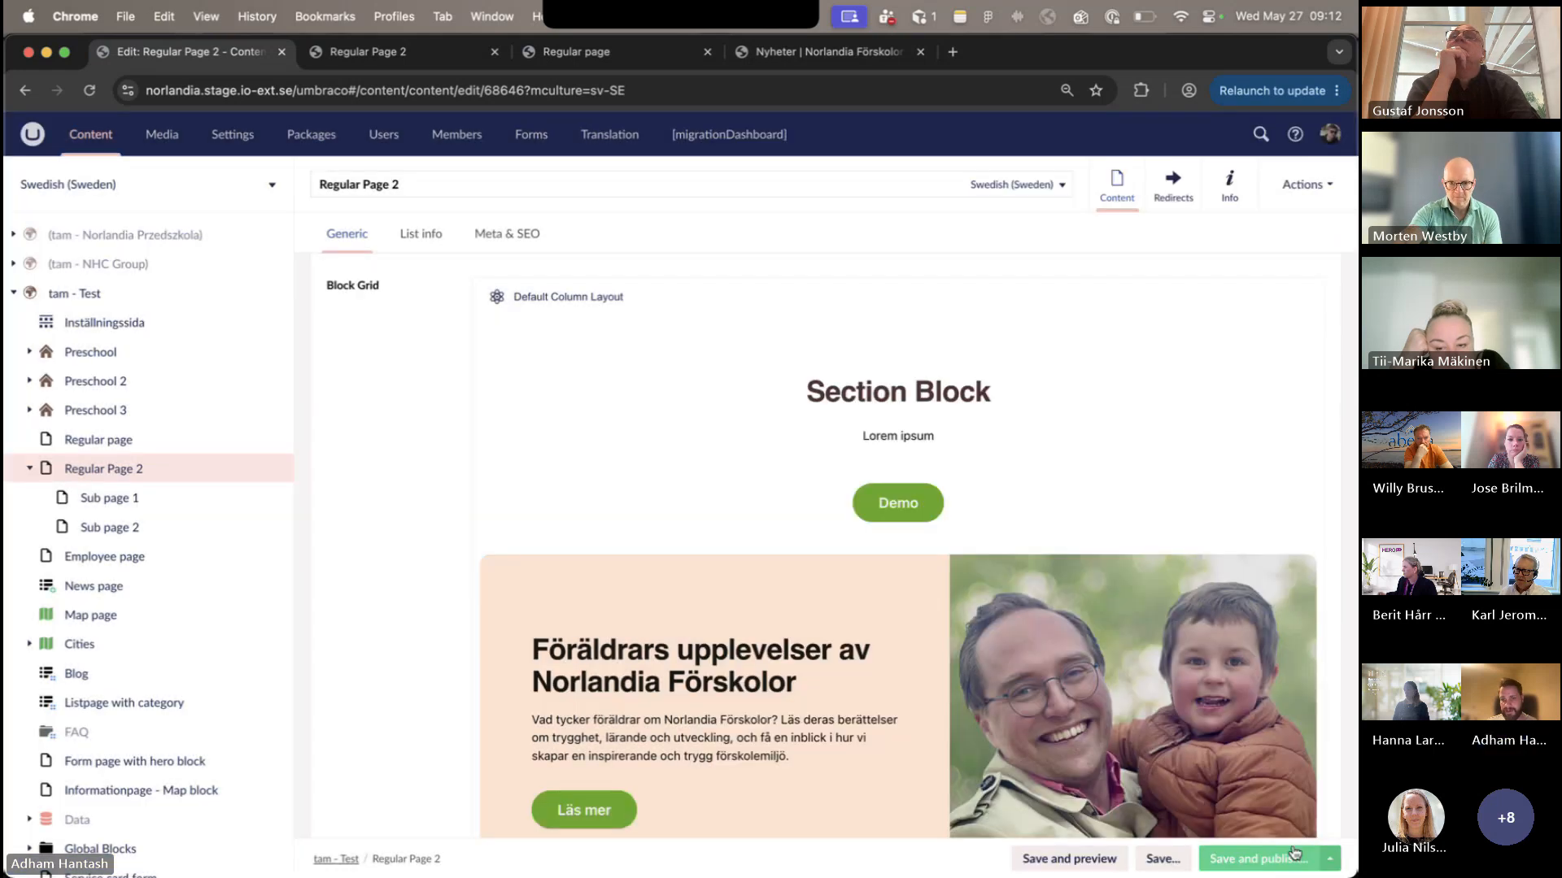
# - Save and publish the Swedish (Sweden) variant, reload the published Regular Page 2 and check the spacing around the Section Block
pyautogui.click(1261, 859)
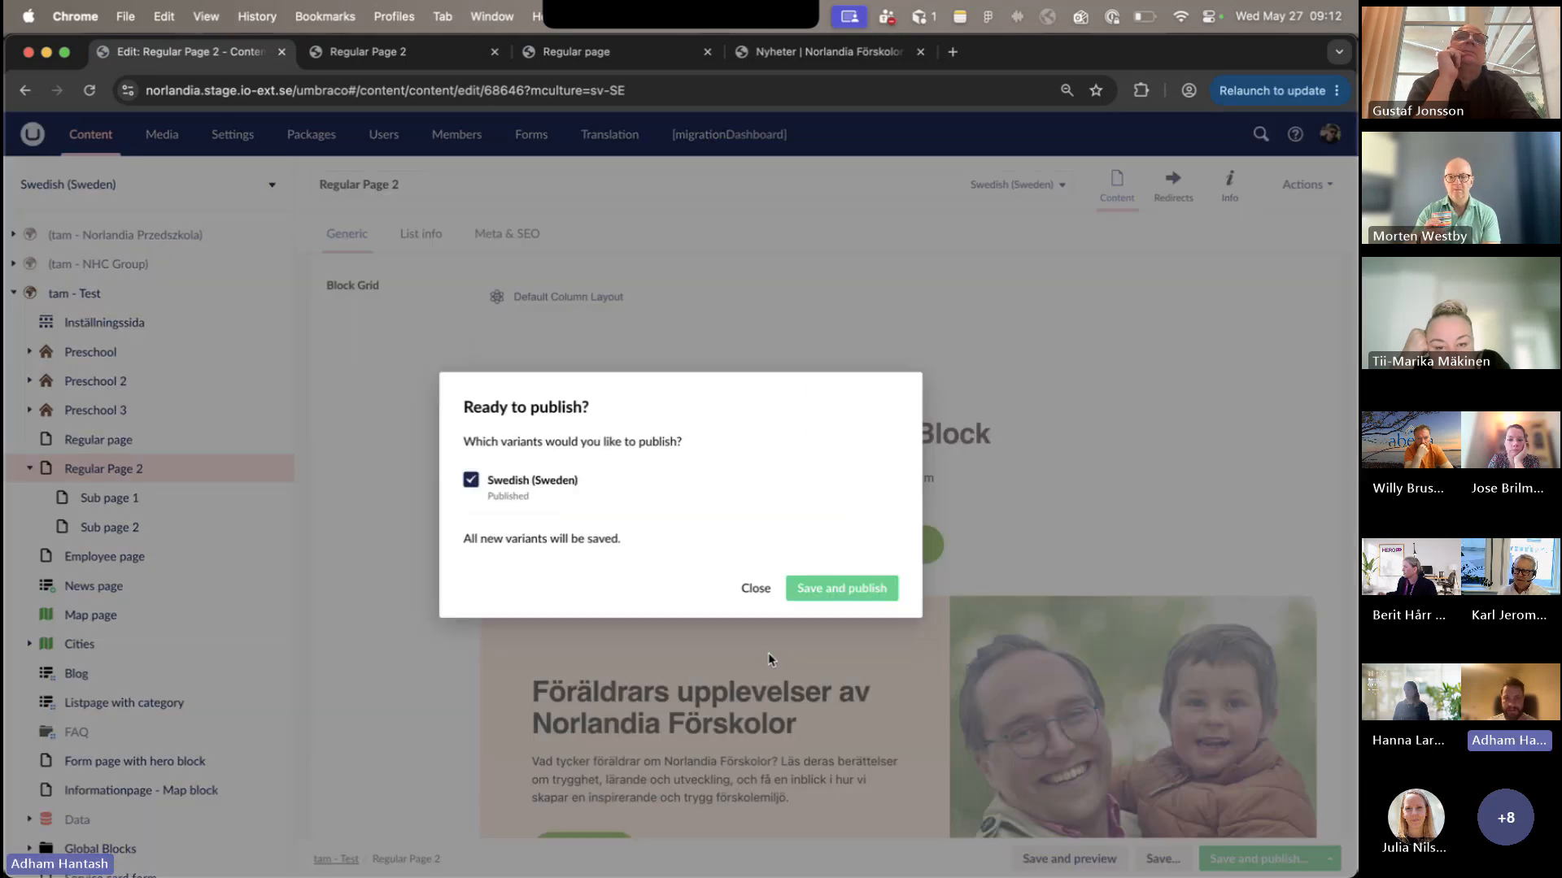
pyautogui.click(809, 583)
pyautogui.click(345, 56)
pyautogui.scroll(-1, 450, 380)
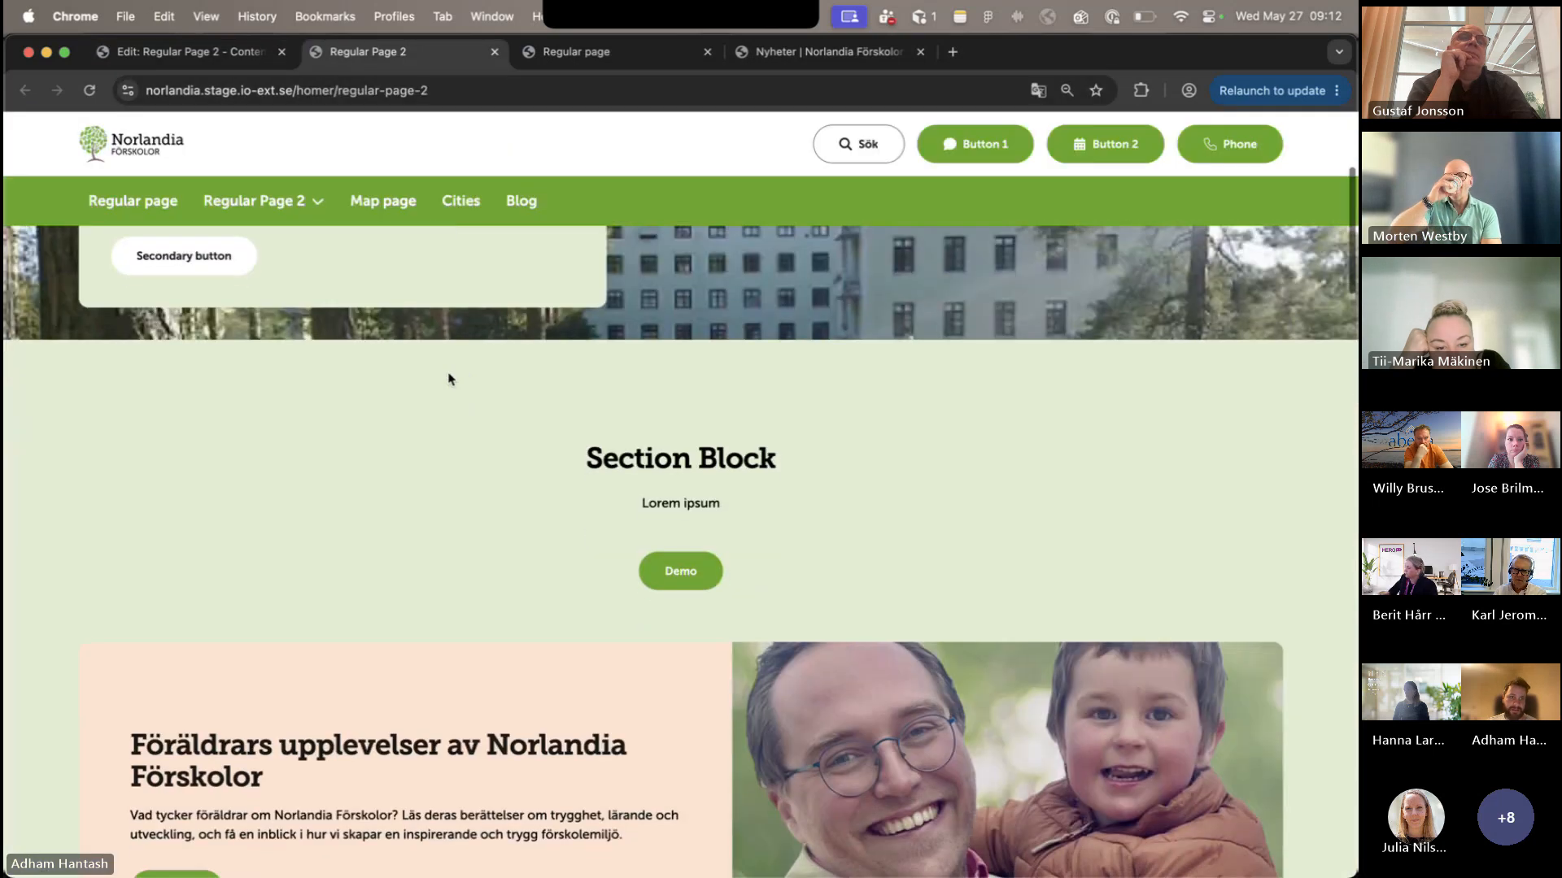
pyautogui.click(90, 91)
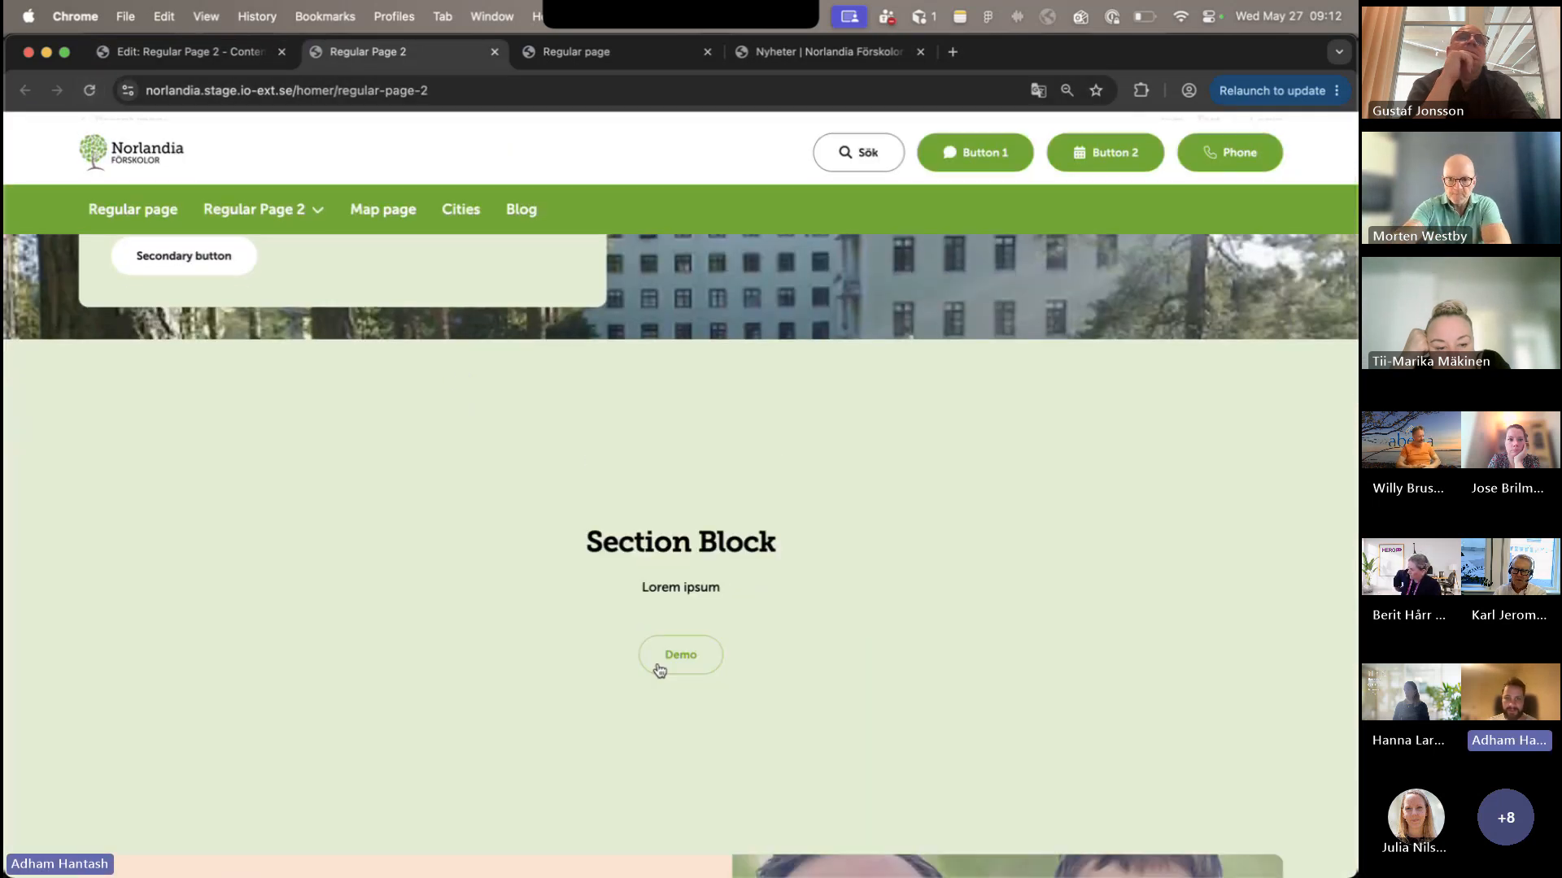
pyautogui.scroll(-2, 658, 669)
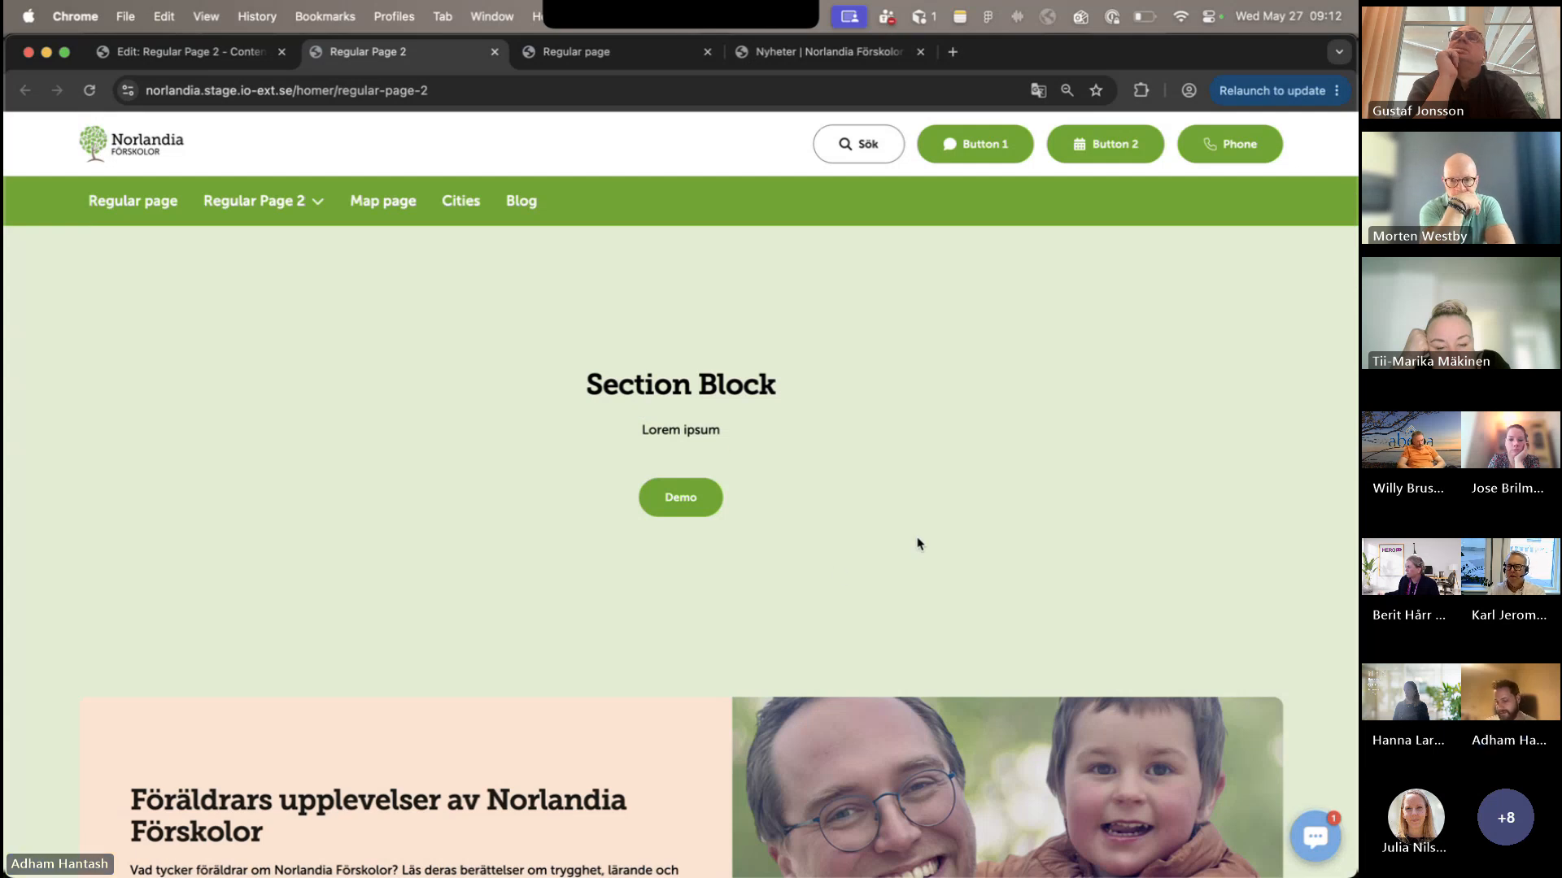
# - Return to the Regular Page 2 editor, view the Section Block's column layout settings and close them without changes
pyautogui.click(188, 51)
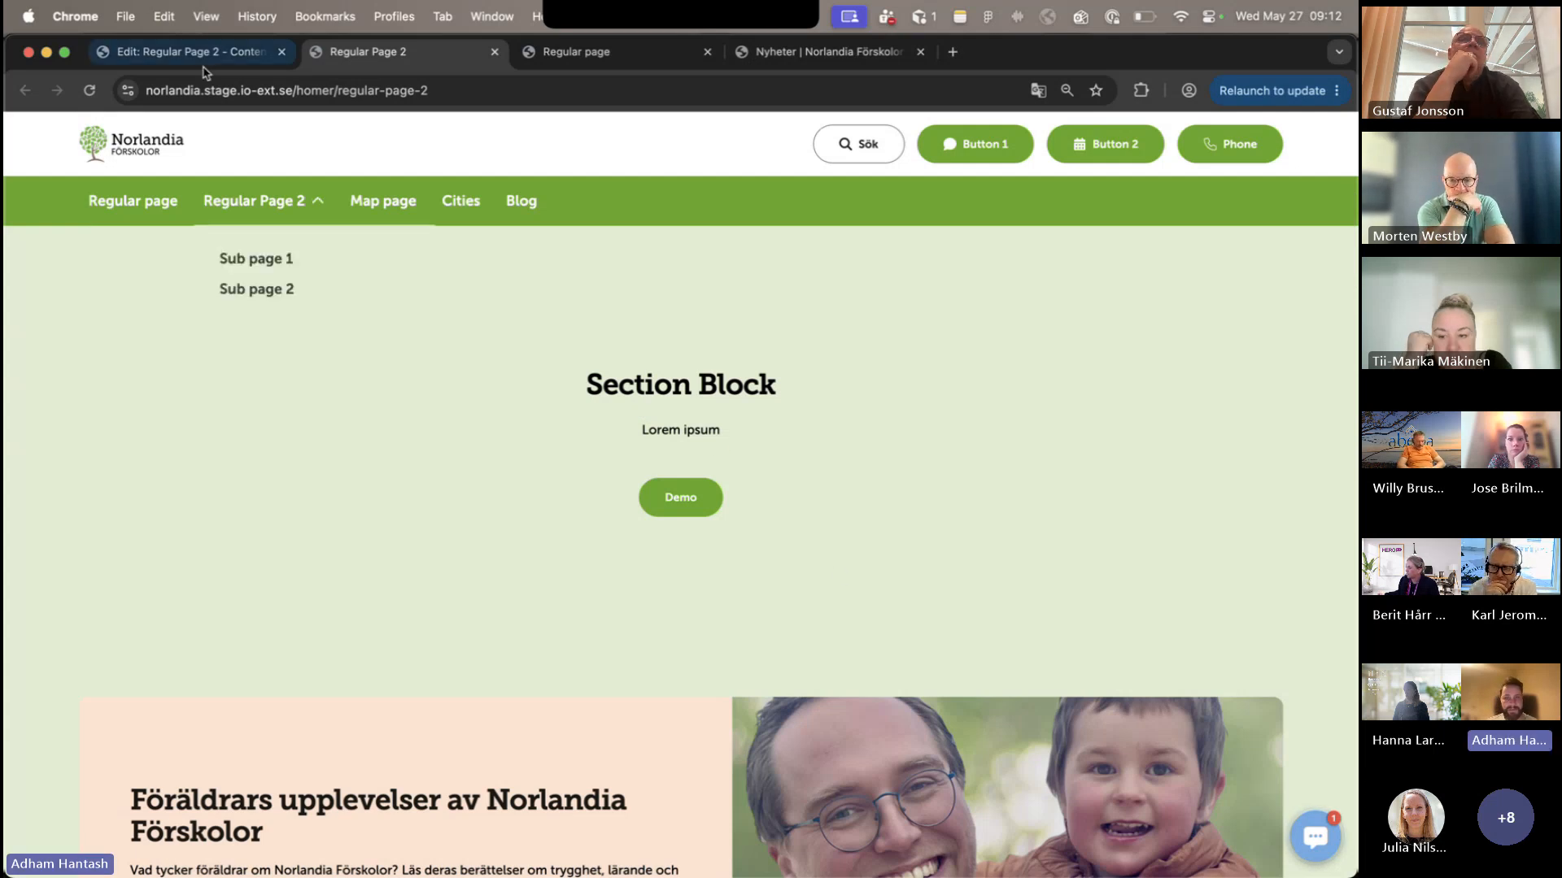
pyautogui.moveTo(1260, 298)
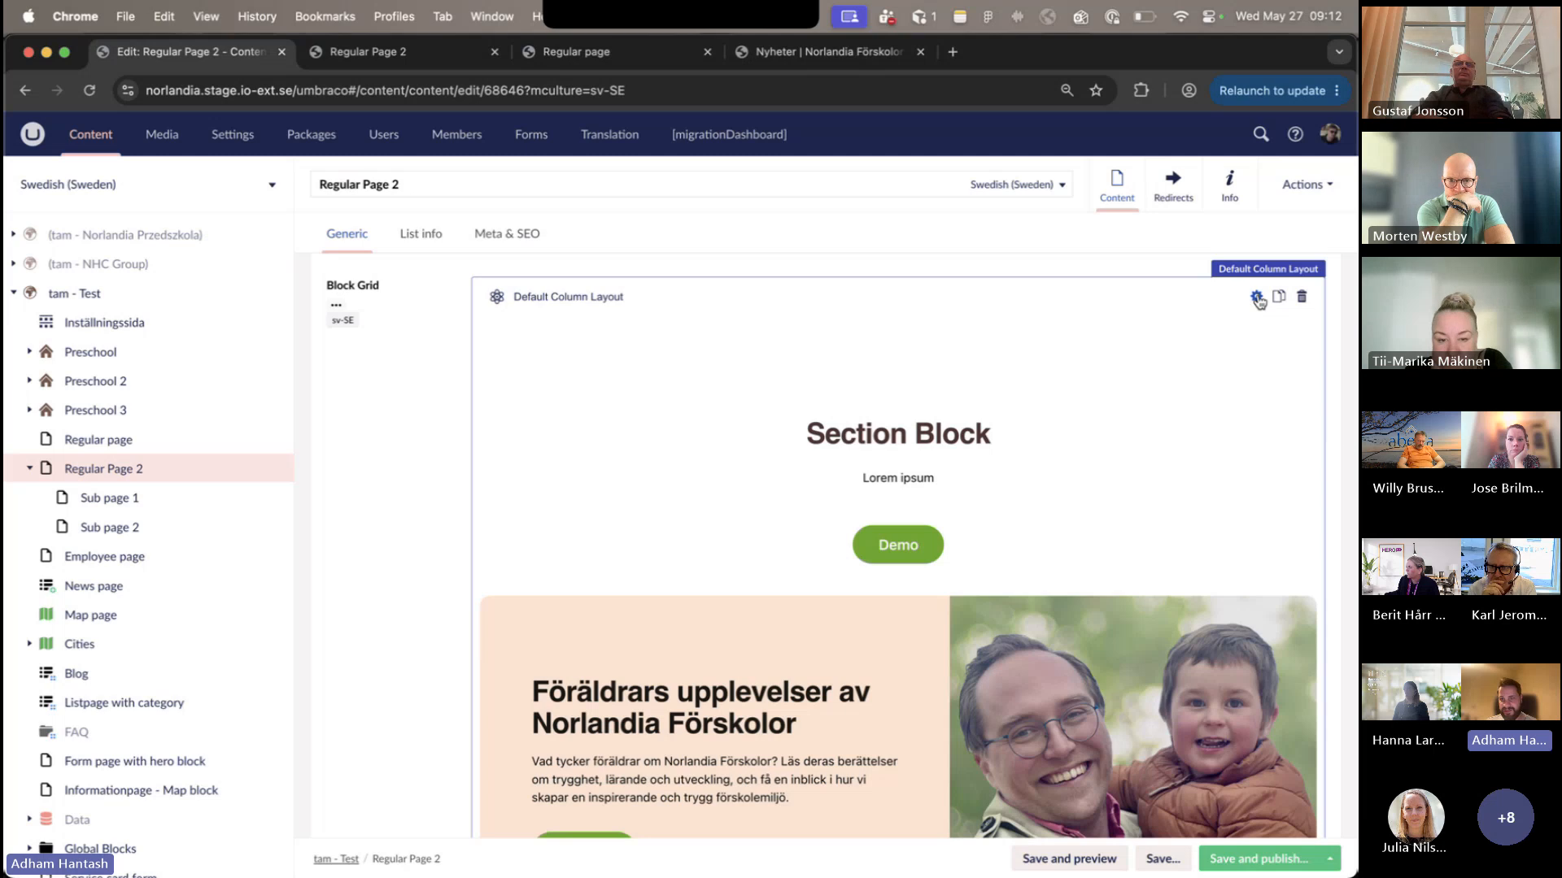
pyautogui.click(1258, 297)
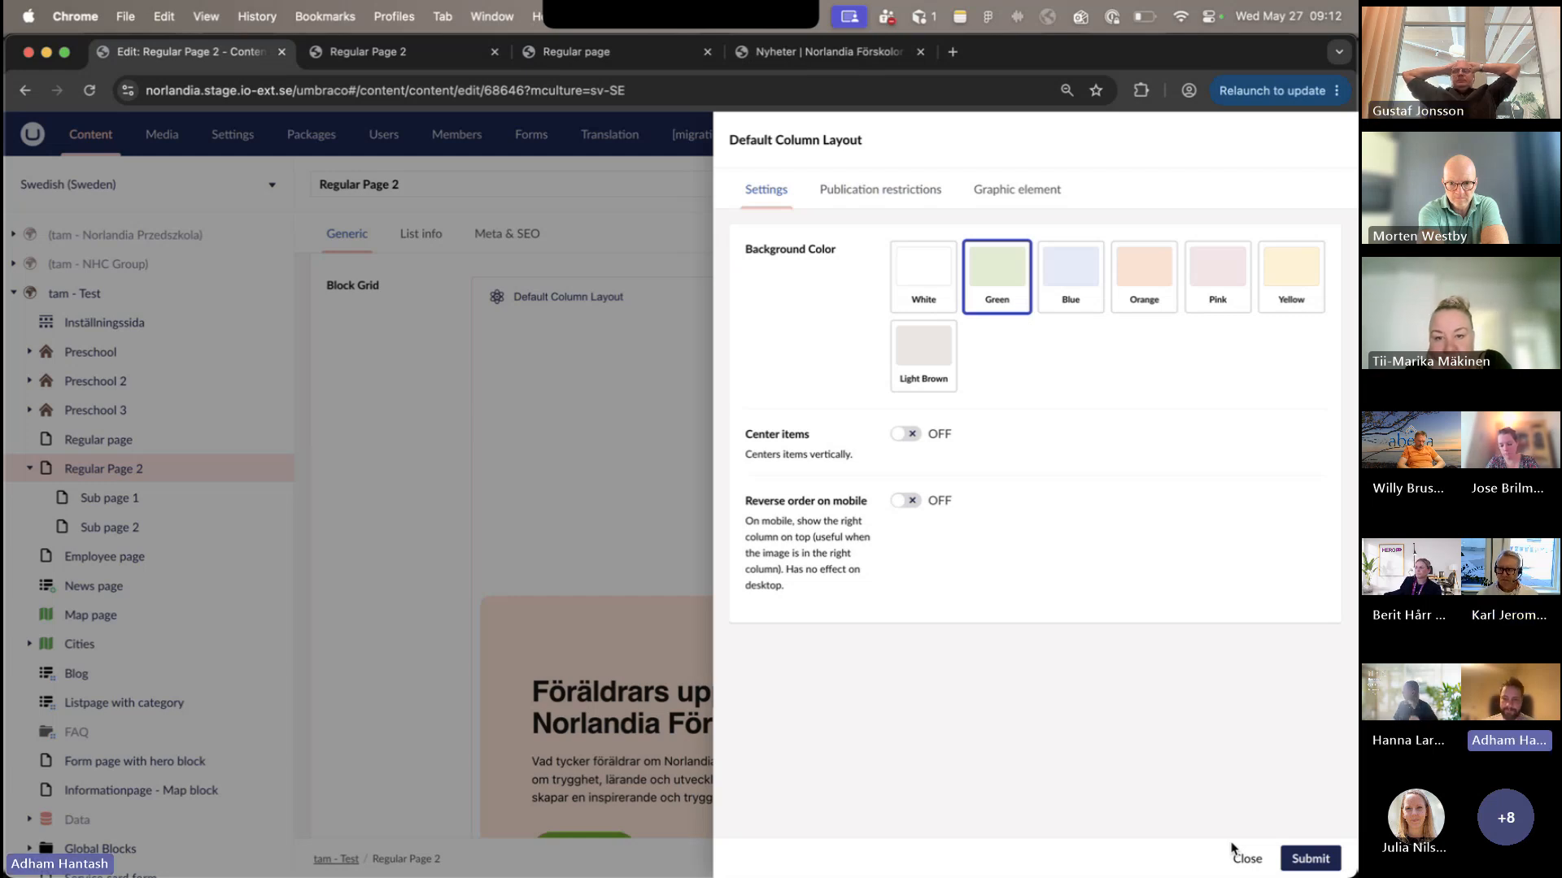
pyautogui.click(1245, 858)
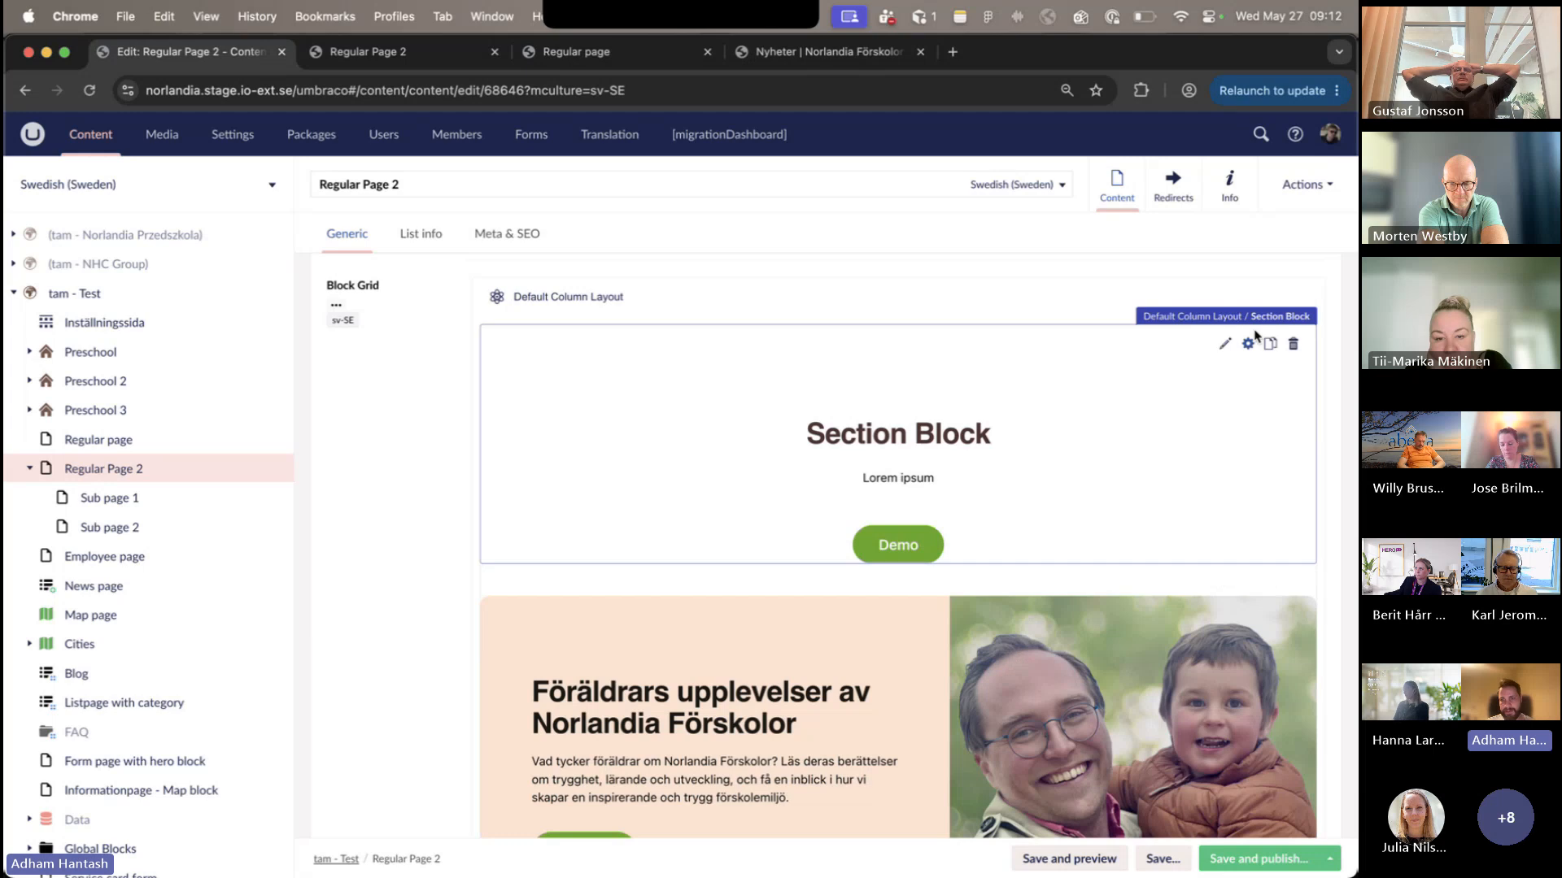
# - Disable the custom top and bottom padding in the Section Block's spacing settings and submit
pyautogui.click(1247, 338)
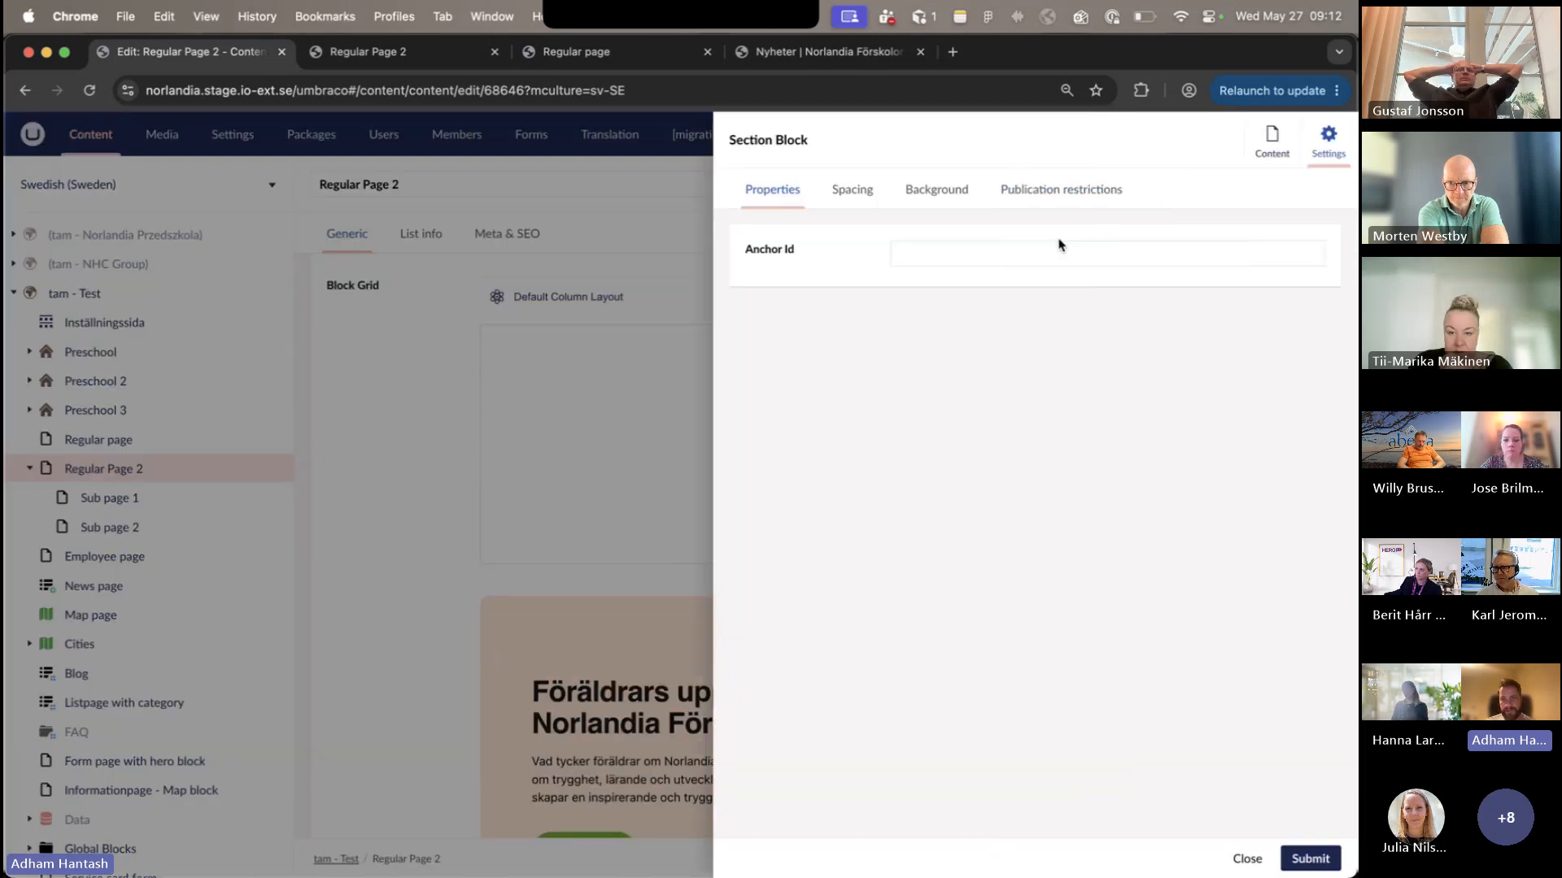
pyautogui.click(867, 194)
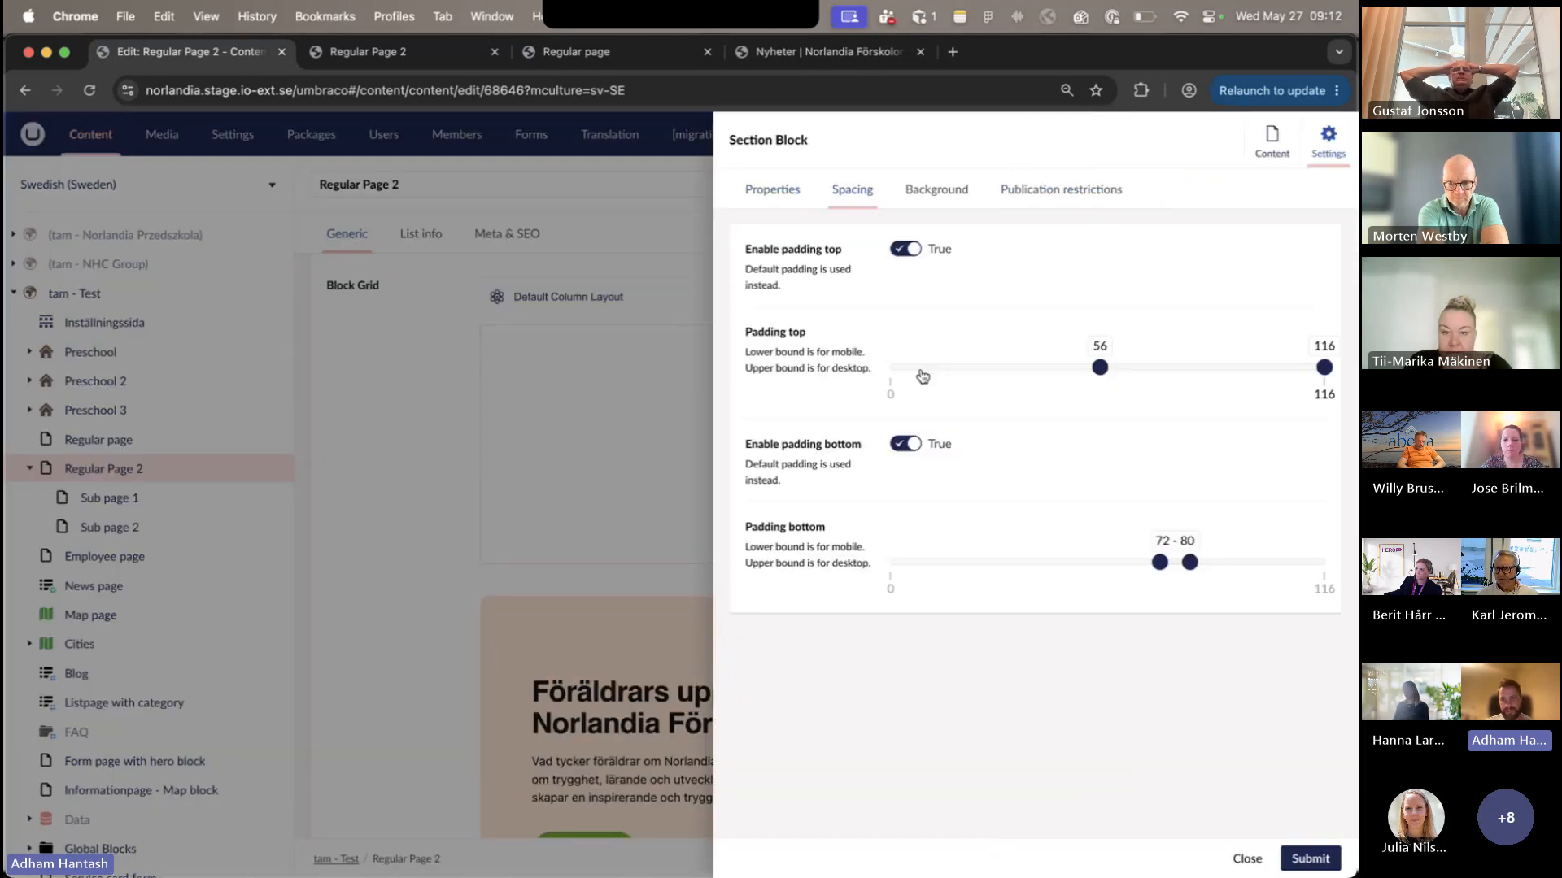
pyautogui.click(905, 249)
pyautogui.click(908, 444)
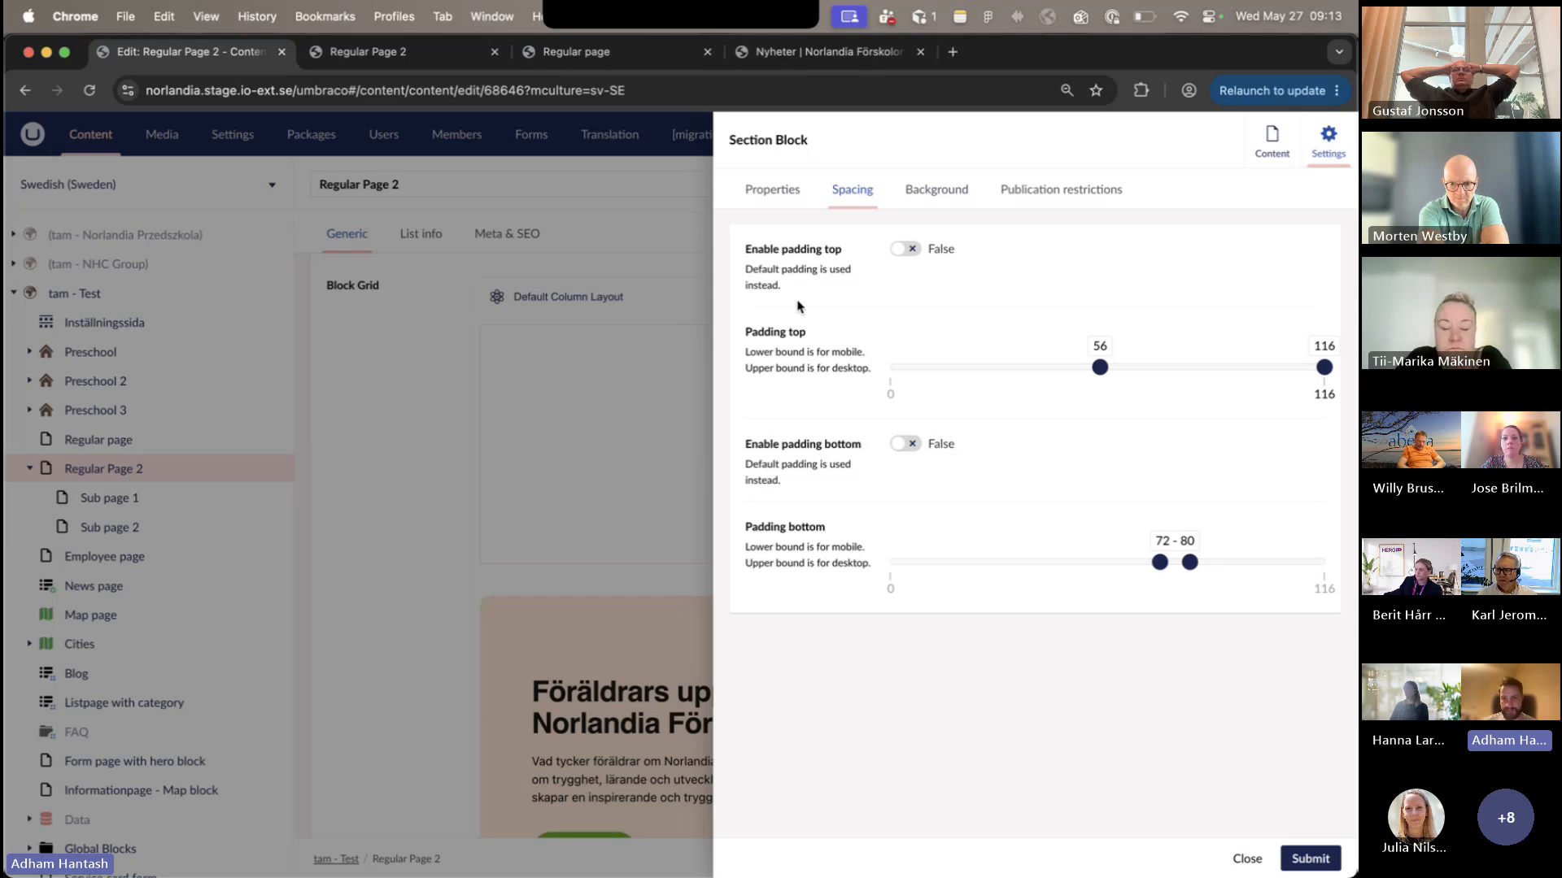
pyautogui.click(1302, 859)
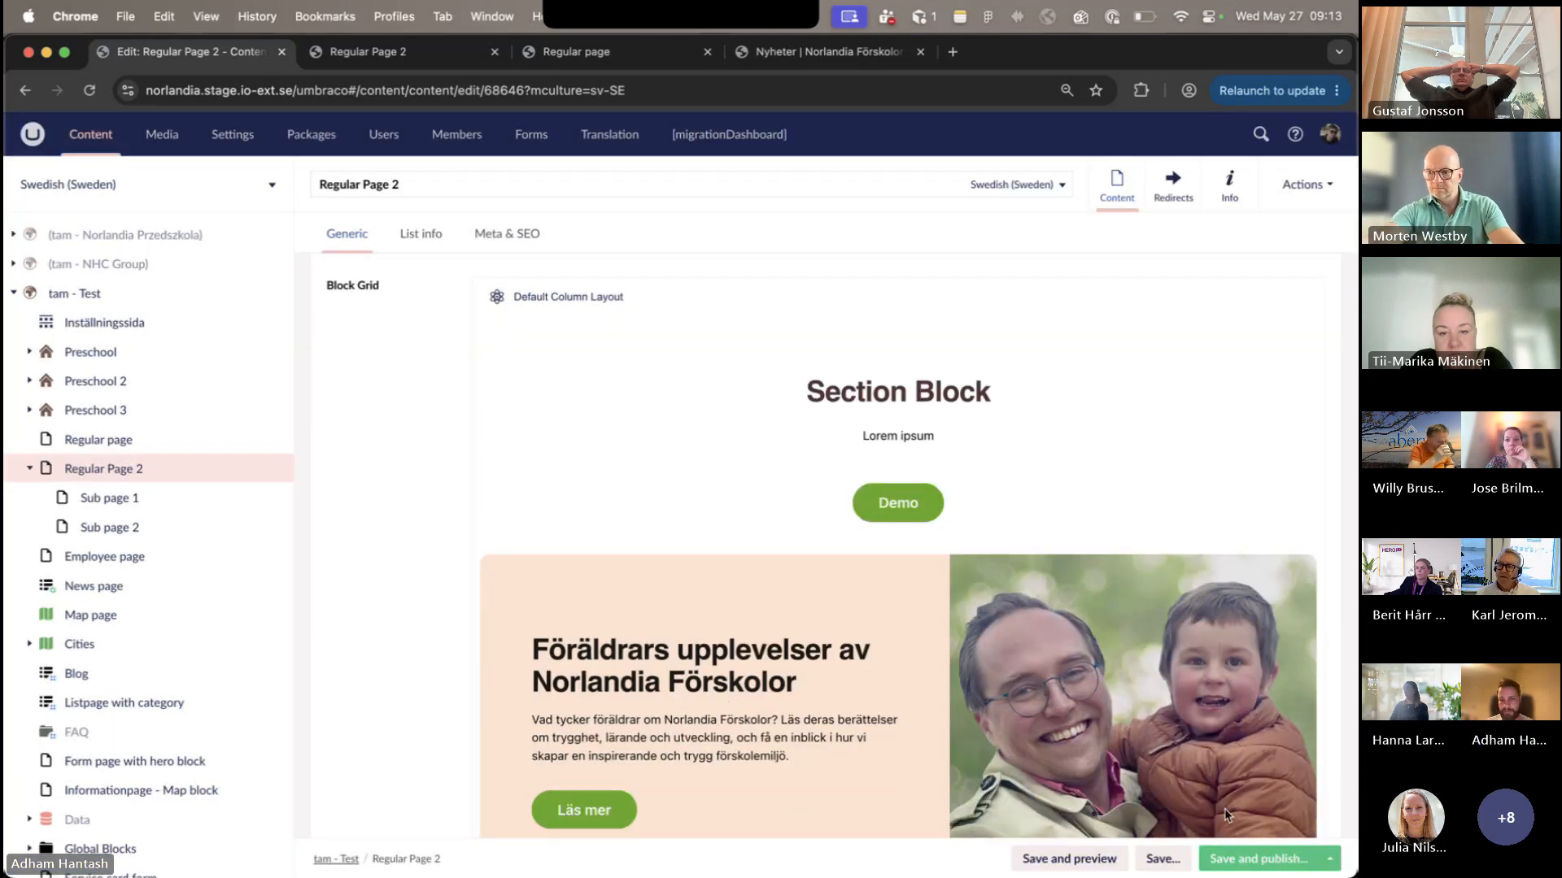
# - Examine the Regular Card Block in the page editor and on the published Regular Page 2
pyautogui.scroll(-8, 1182, 727)
pyautogui.scroll(-1, 1182, 726)
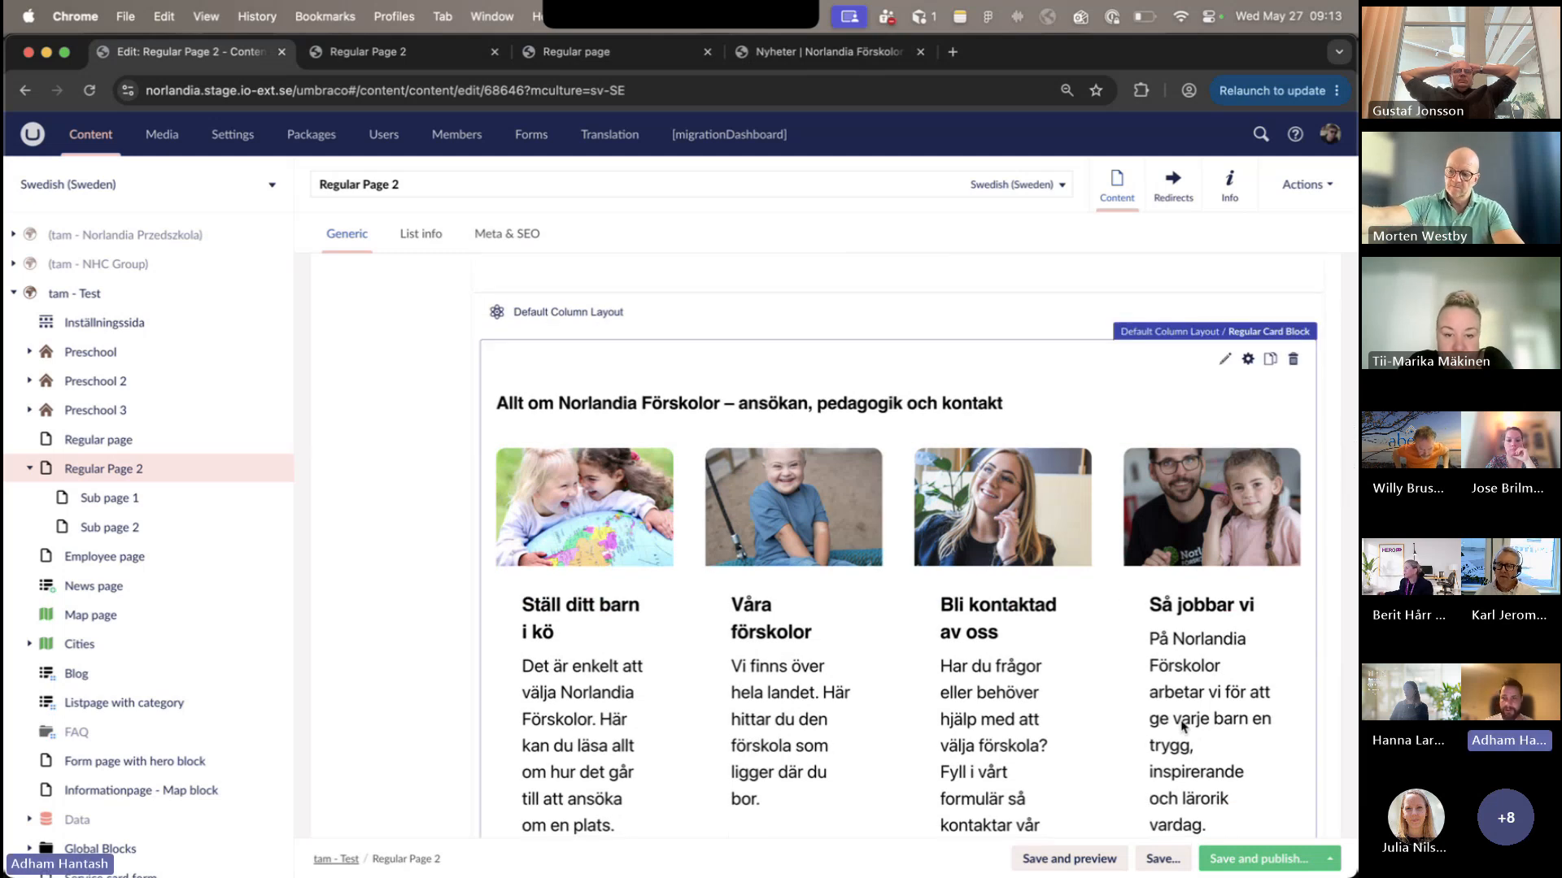
pyautogui.scroll(-5, 1159, 488)
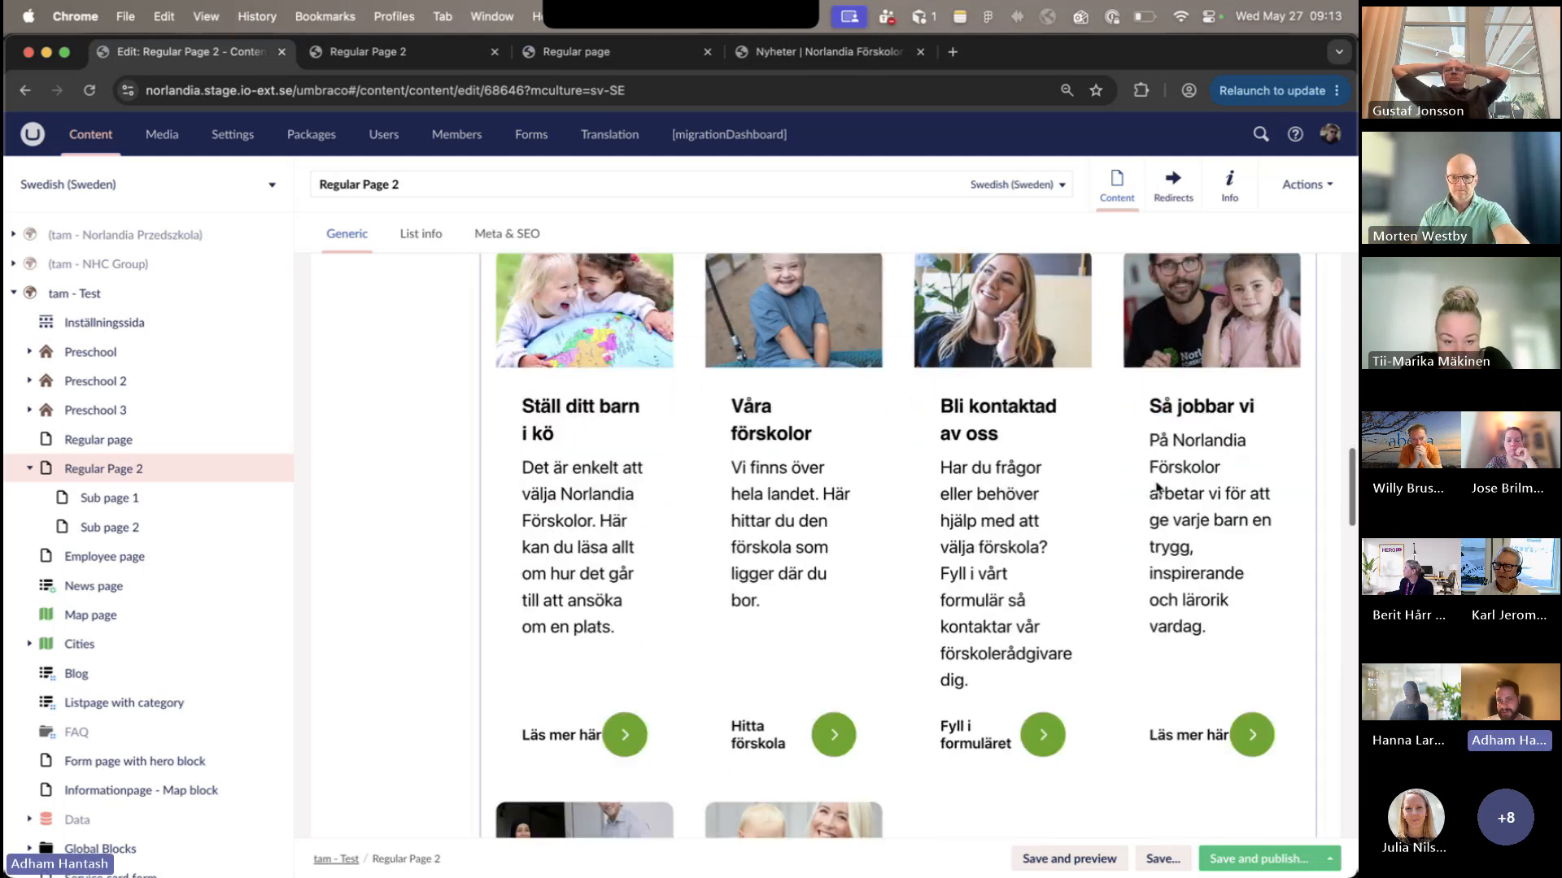
pyautogui.scroll(5, 1159, 489)
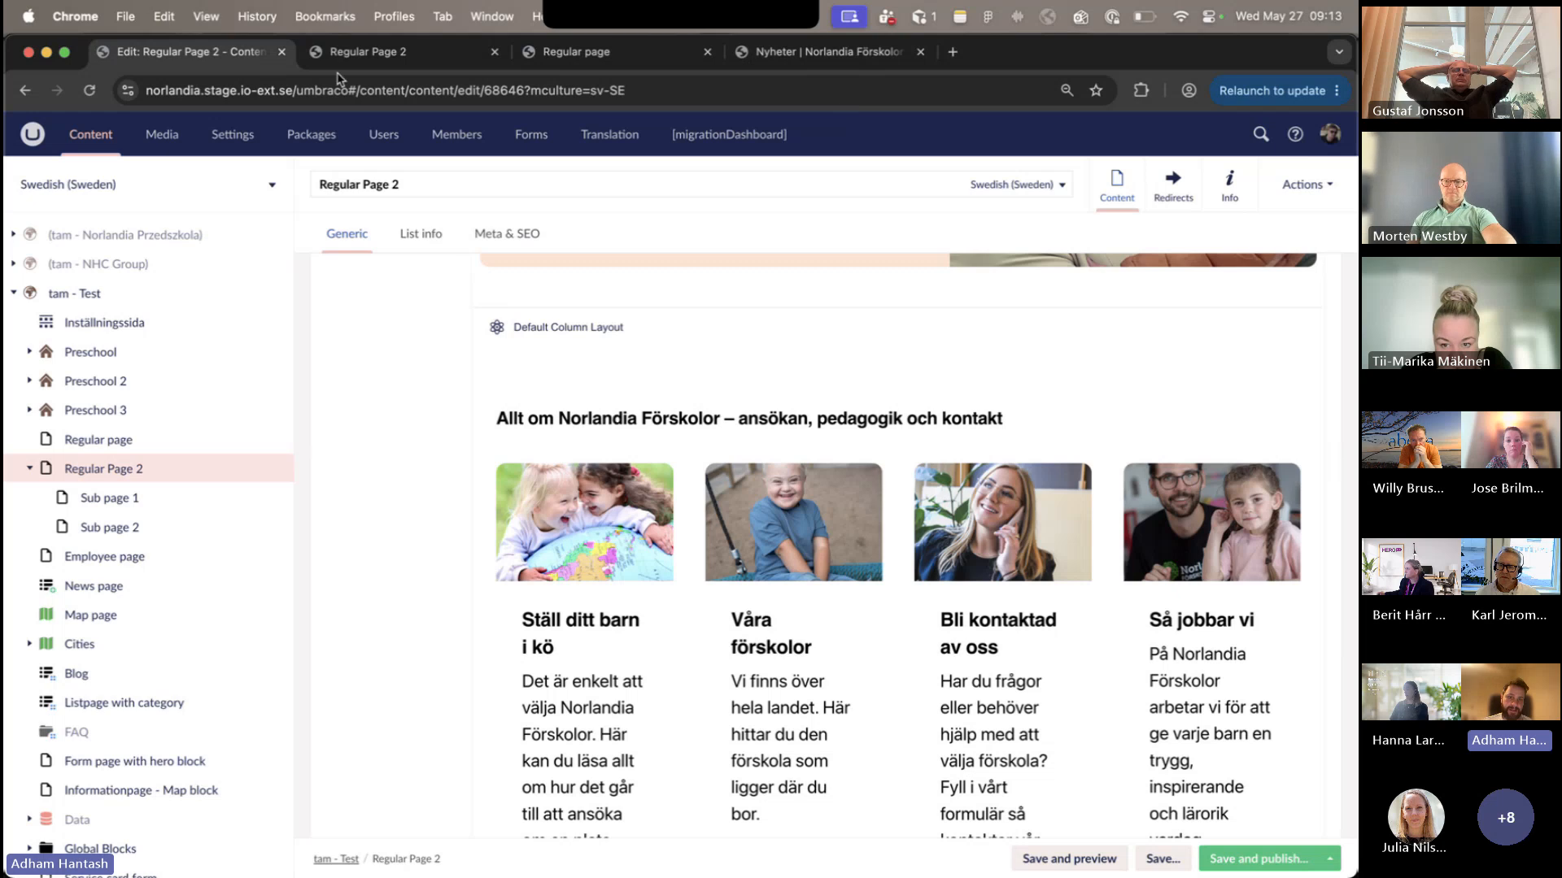
pyautogui.press('super+2')
pyautogui.scroll(-10, 611, 674)
pyautogui.scroll(3, 611, 673)
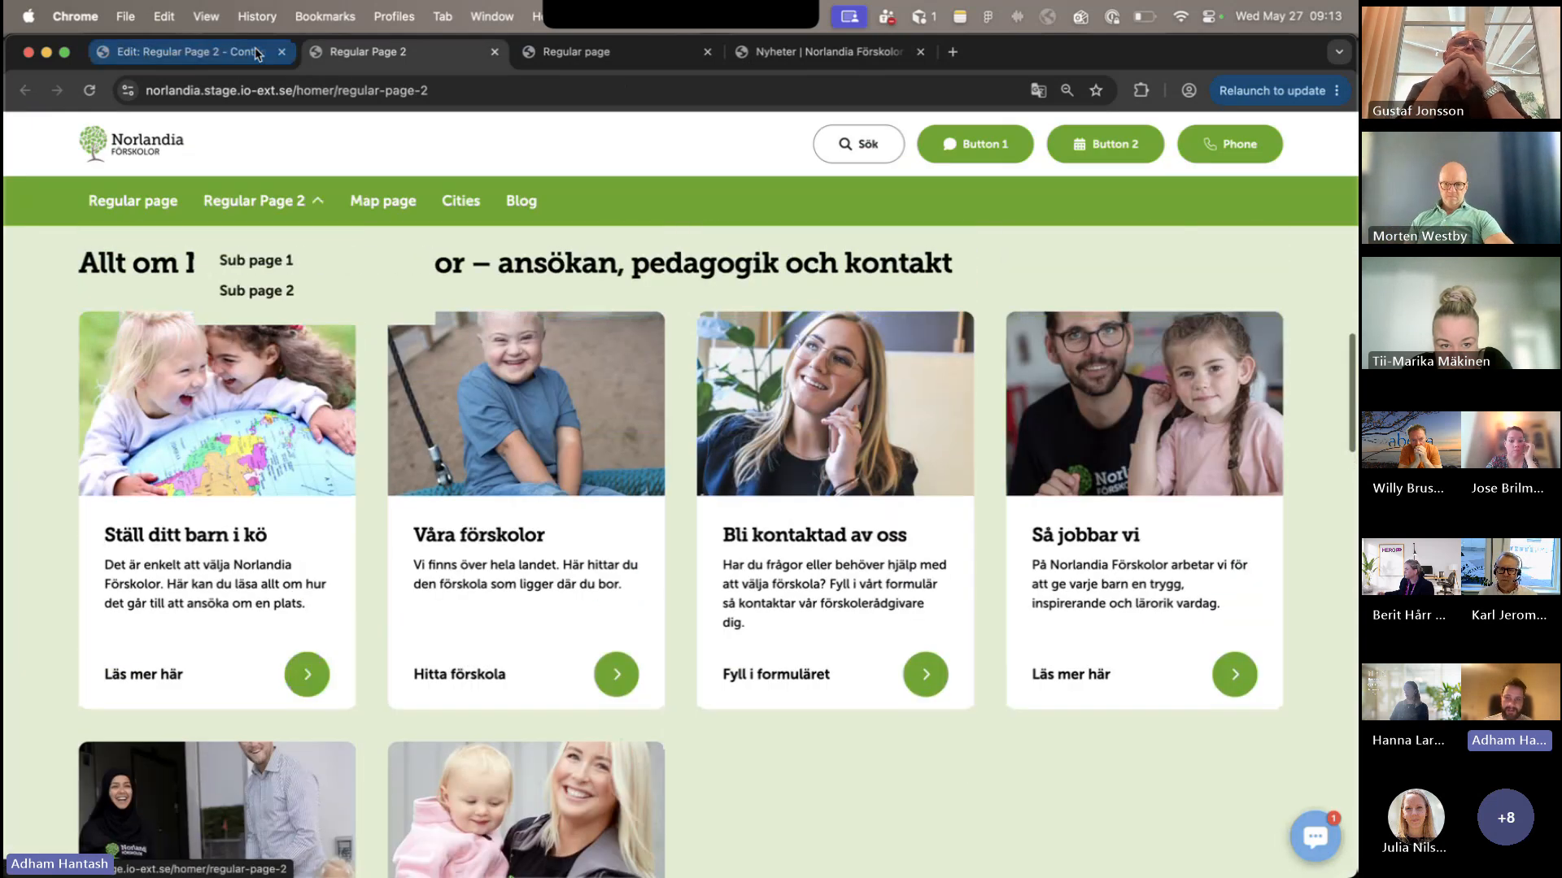
# - Open the Regular Card Block's content in the editor and review its heading, cards, column count and card color options
pyautogui.click(187, 51)
pyautogui.click(975, 477)
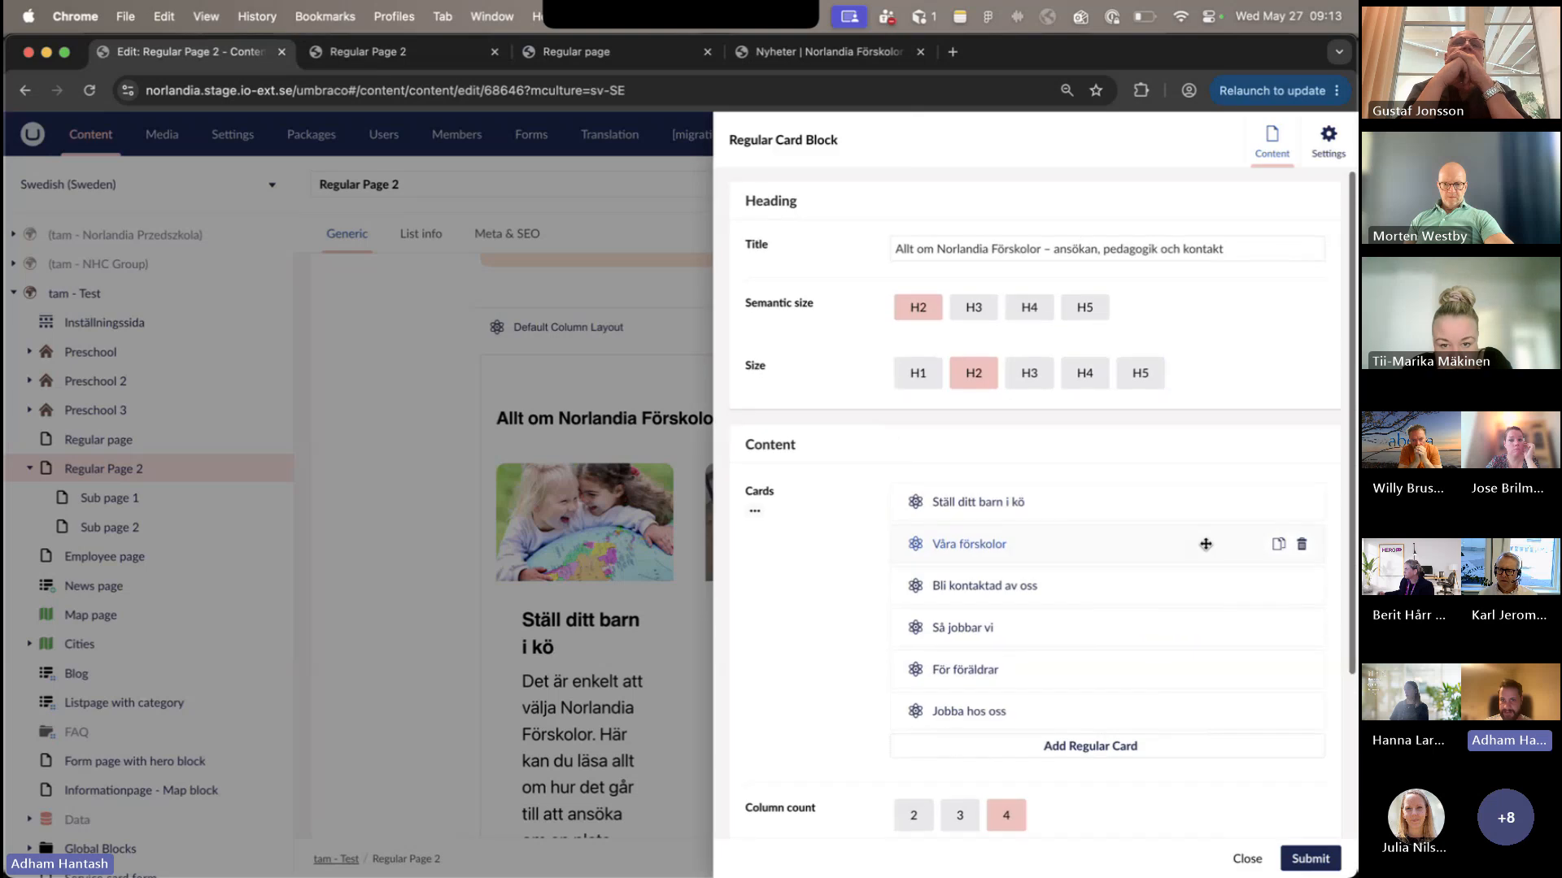
pyautogui.scroll(-1, 1203, 543)
pyautogui.scroll(1, 1170, 453)
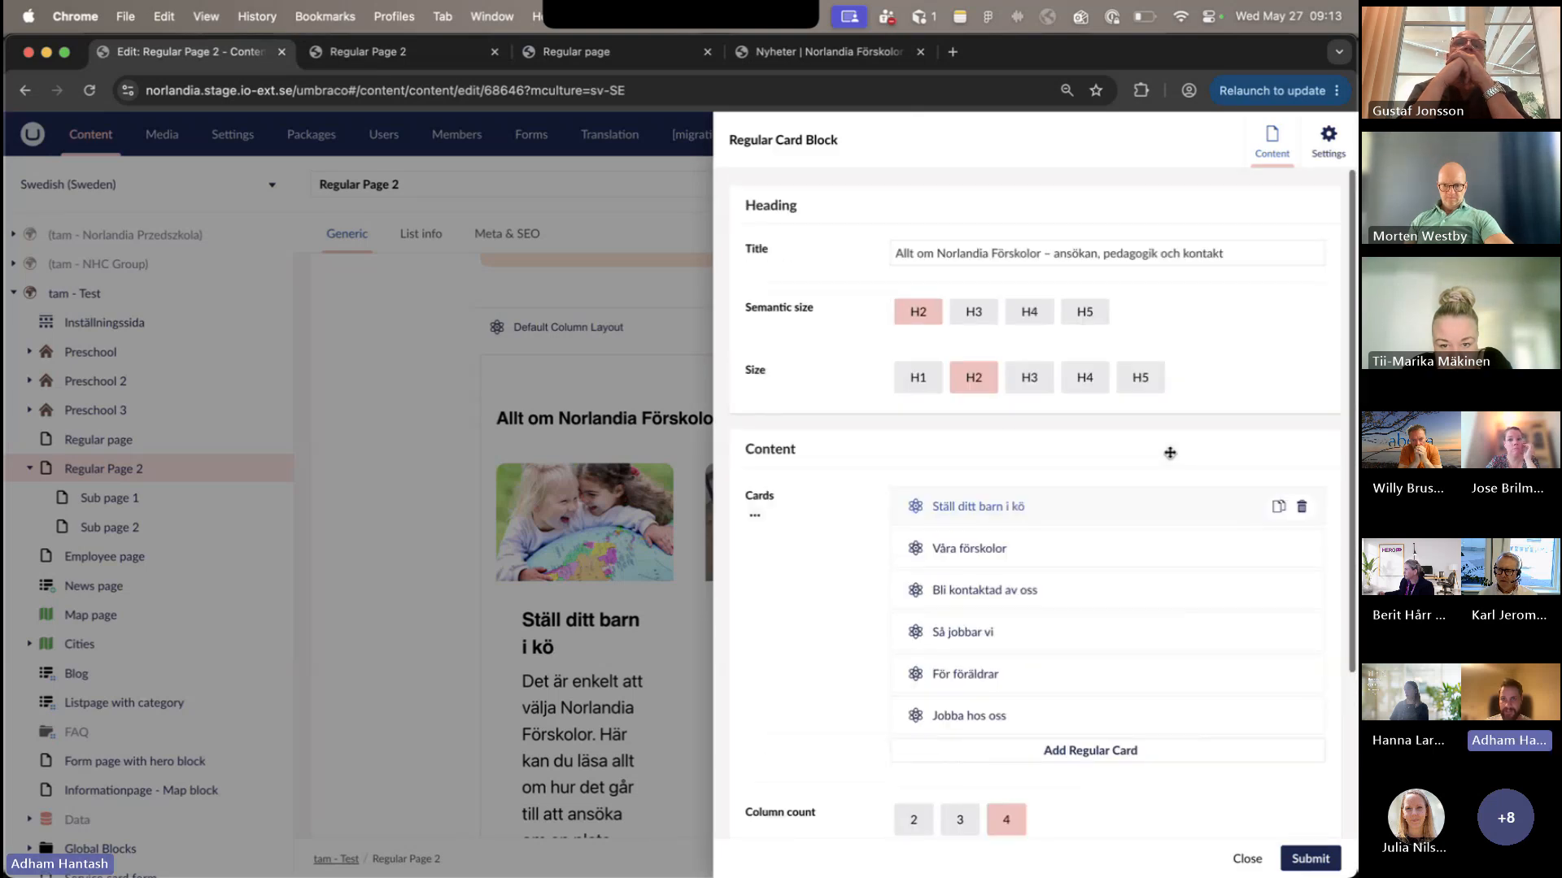
pyautogui.scroll(-1, 924, 268)
pyautogui.scroll(1, 1138, 293)
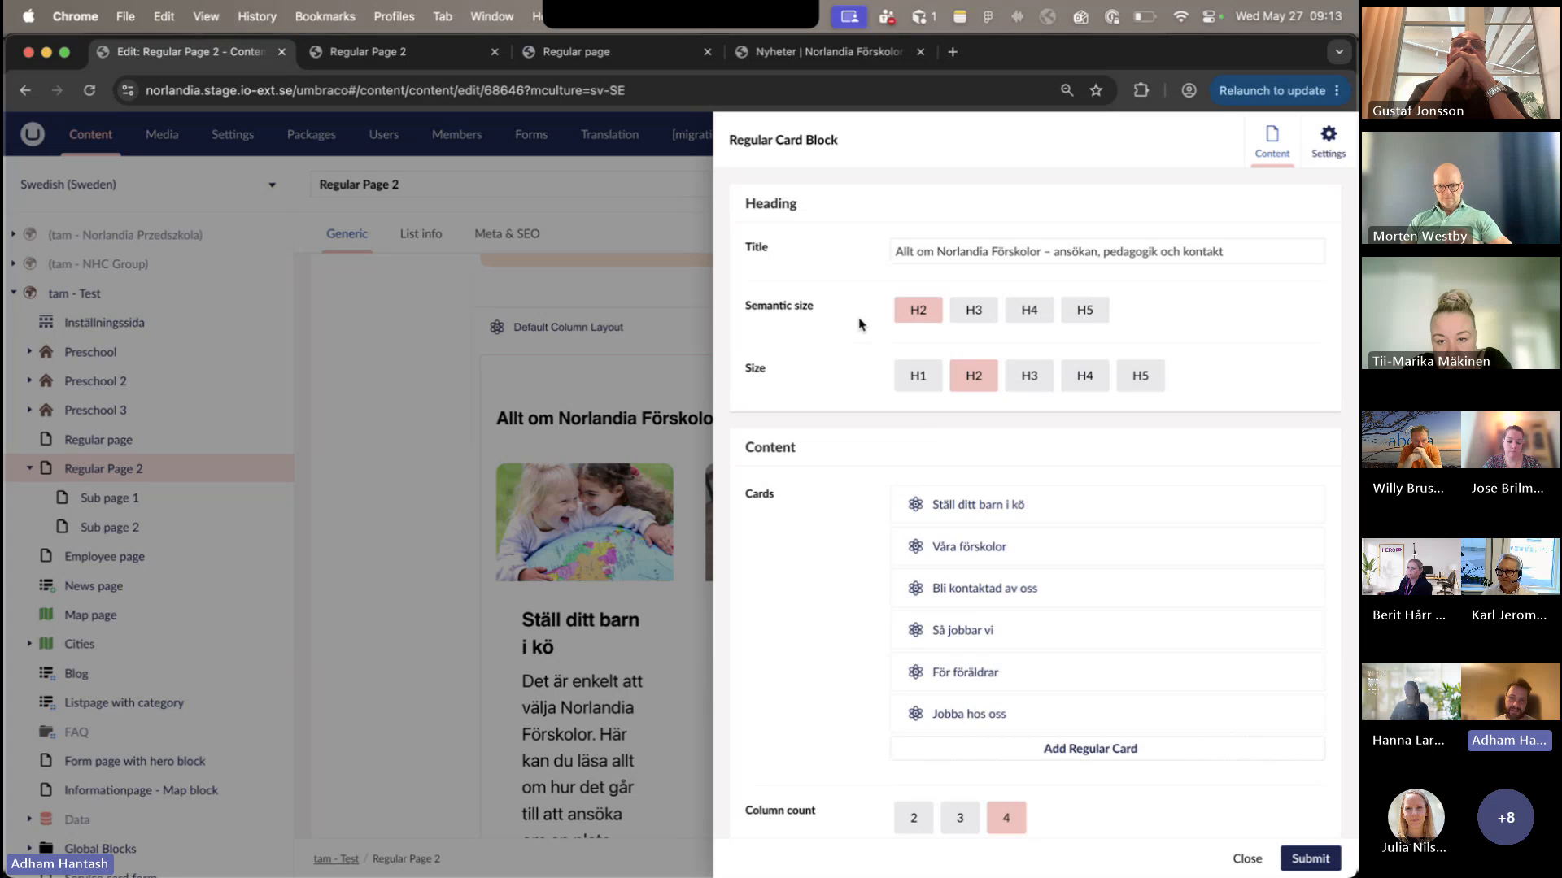
# - Set the Regular Card Block's heading size to H1 and its column count to 3
pyautogui.click(932, 384)
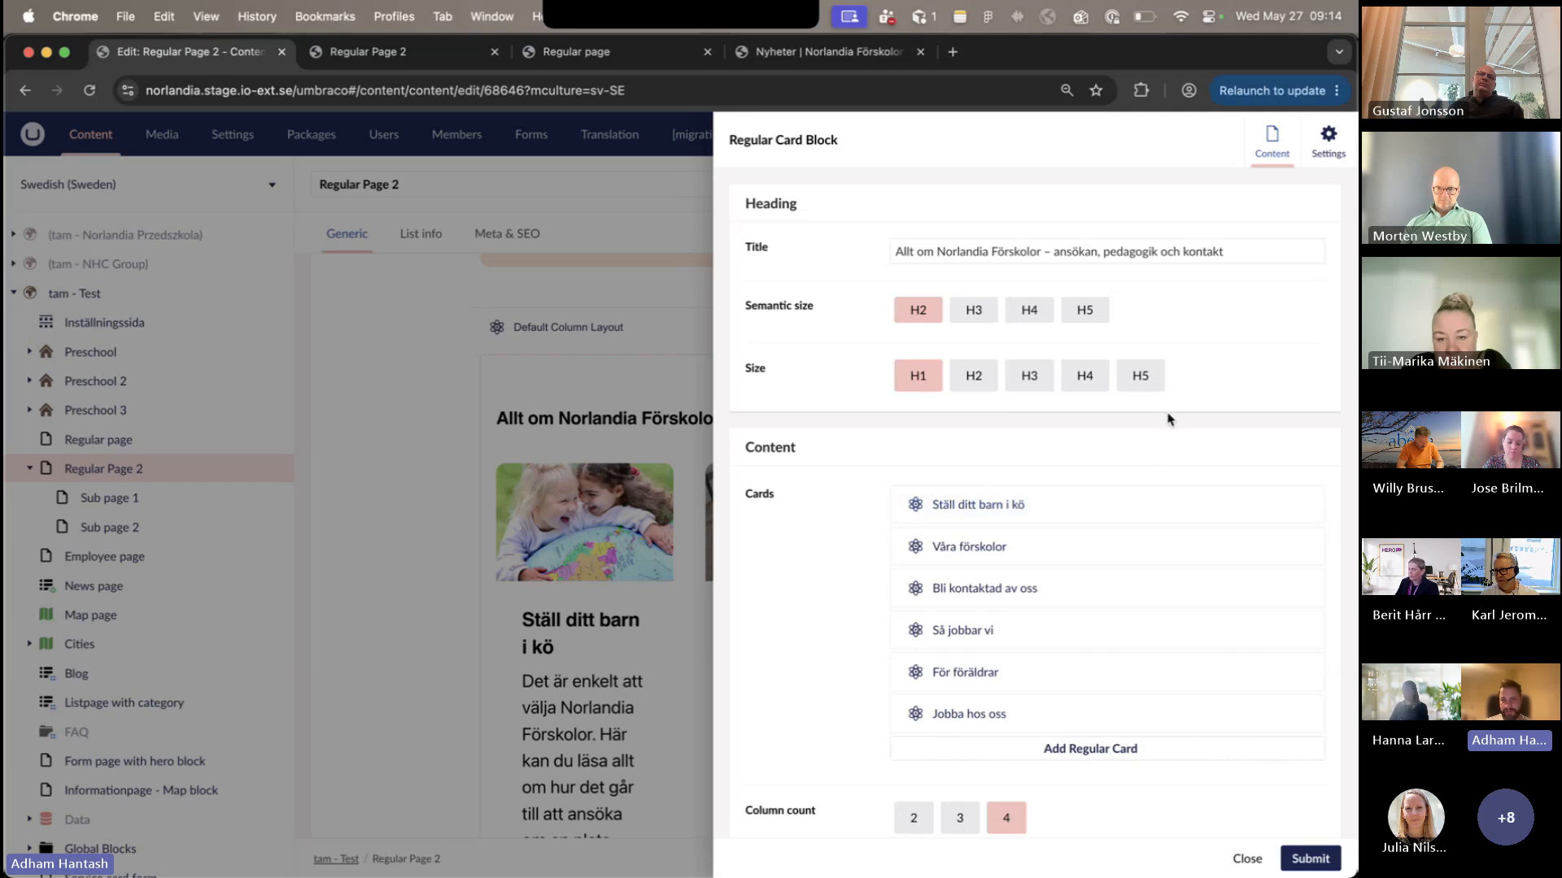
pyautogui.scroll(-3, 1168, 420)
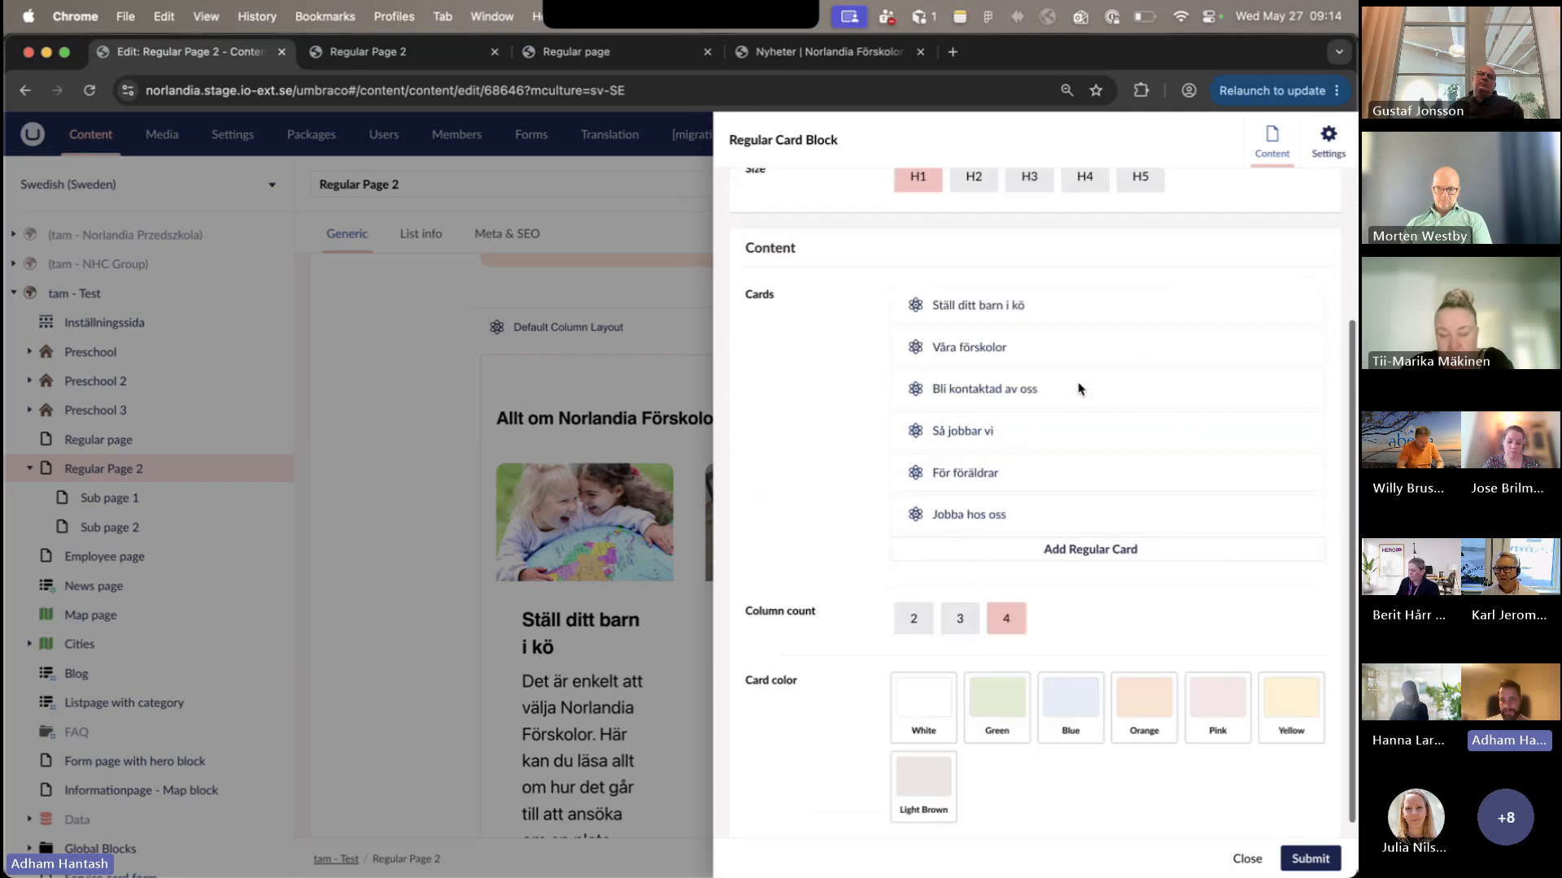
pyautogui.click(960, 618)
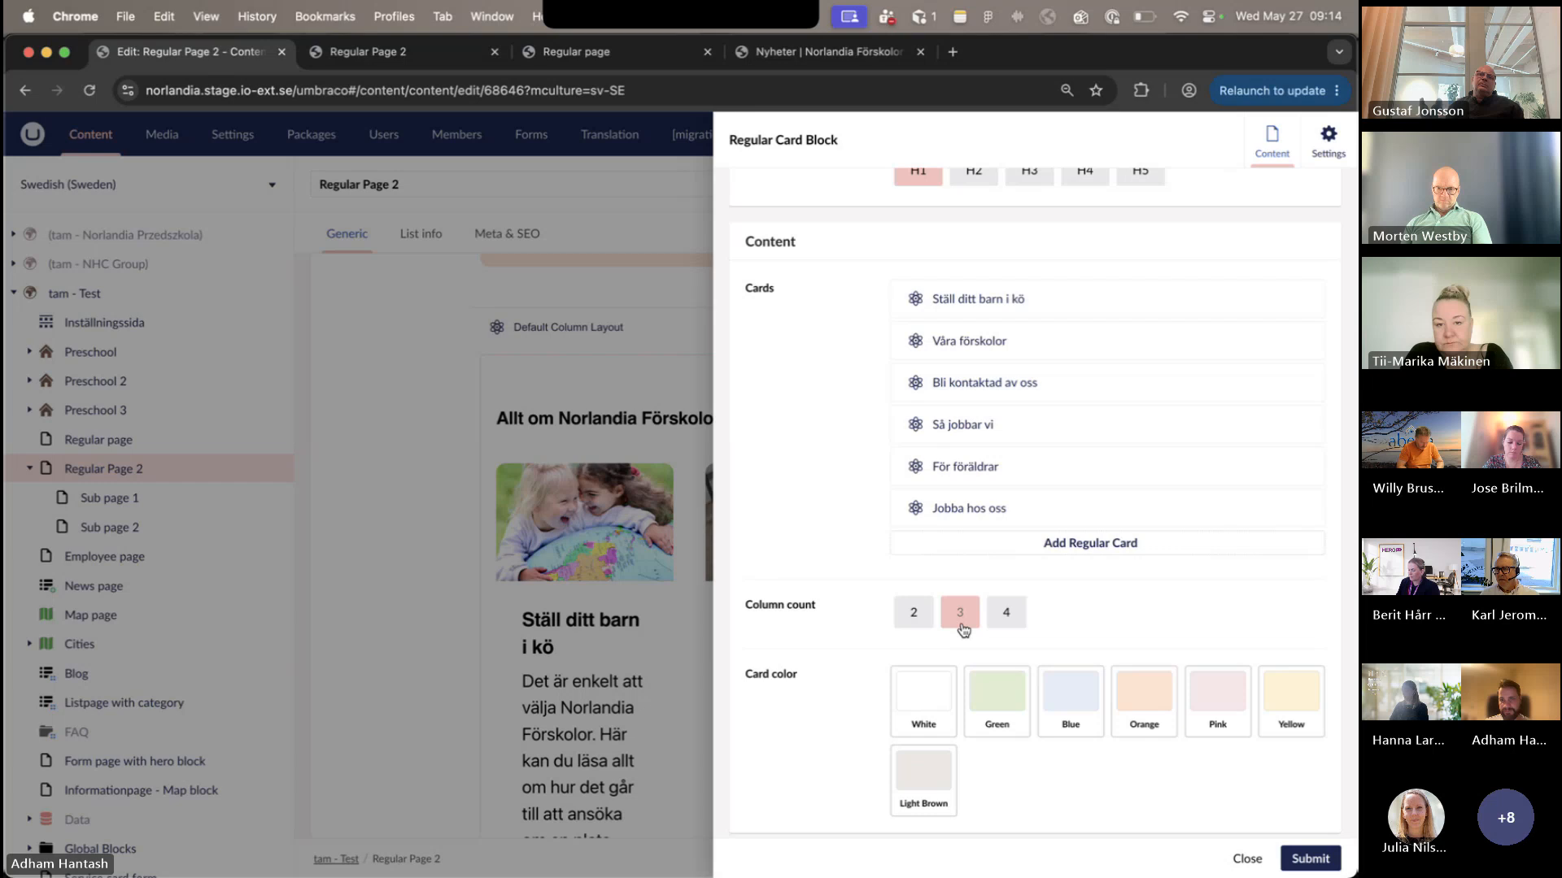
# - View the content fields of the "Ställ ditt barn i kö" card and close it without changes
pyautogui.click(1151, 306)
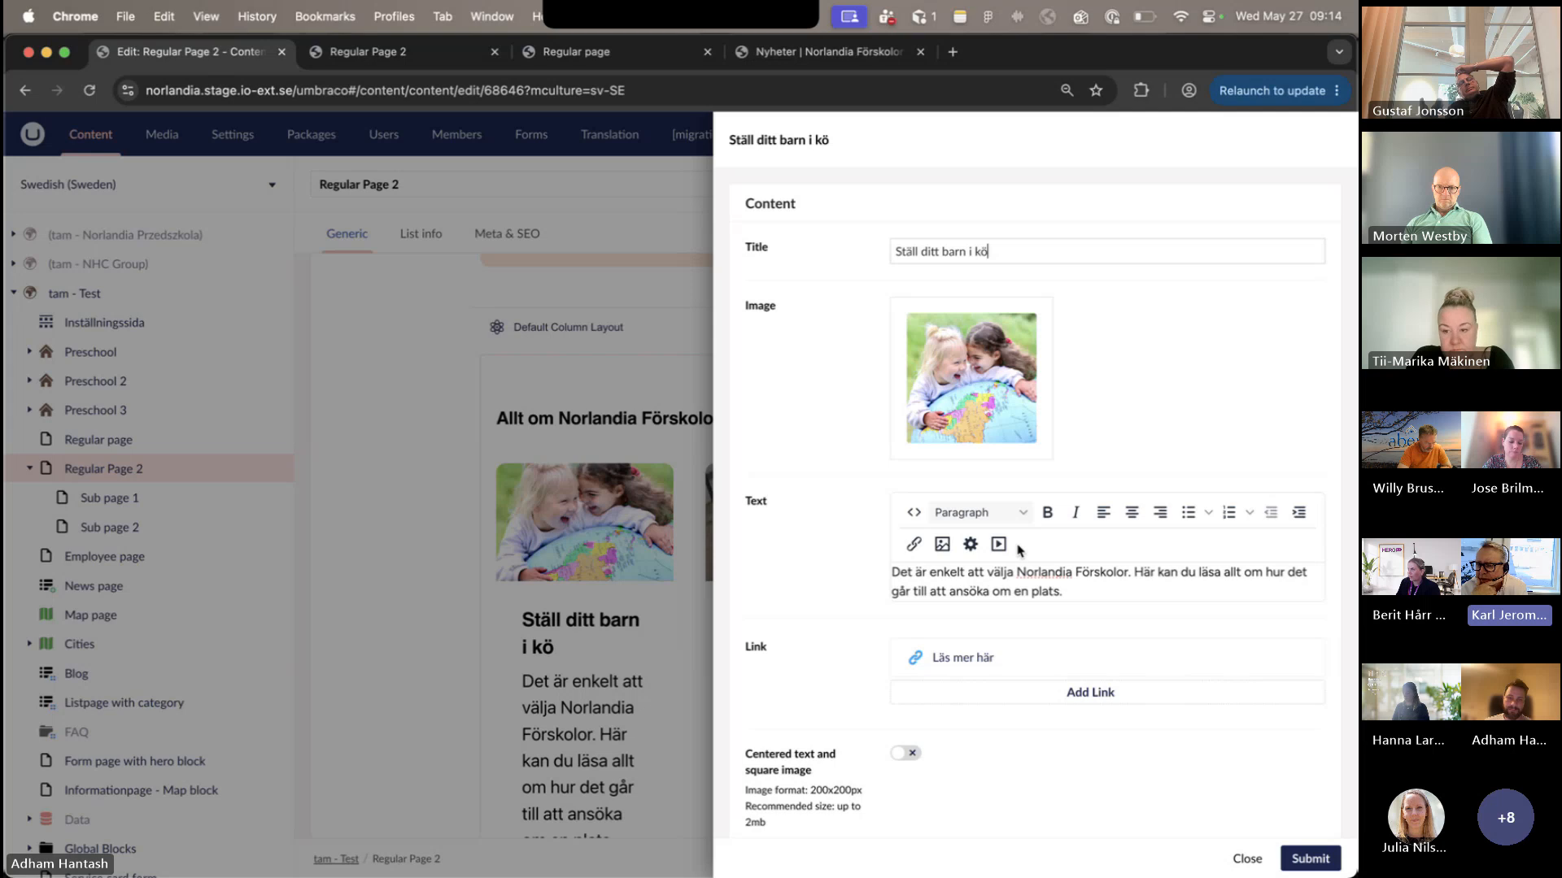
pyautogui.click(1245, 862)
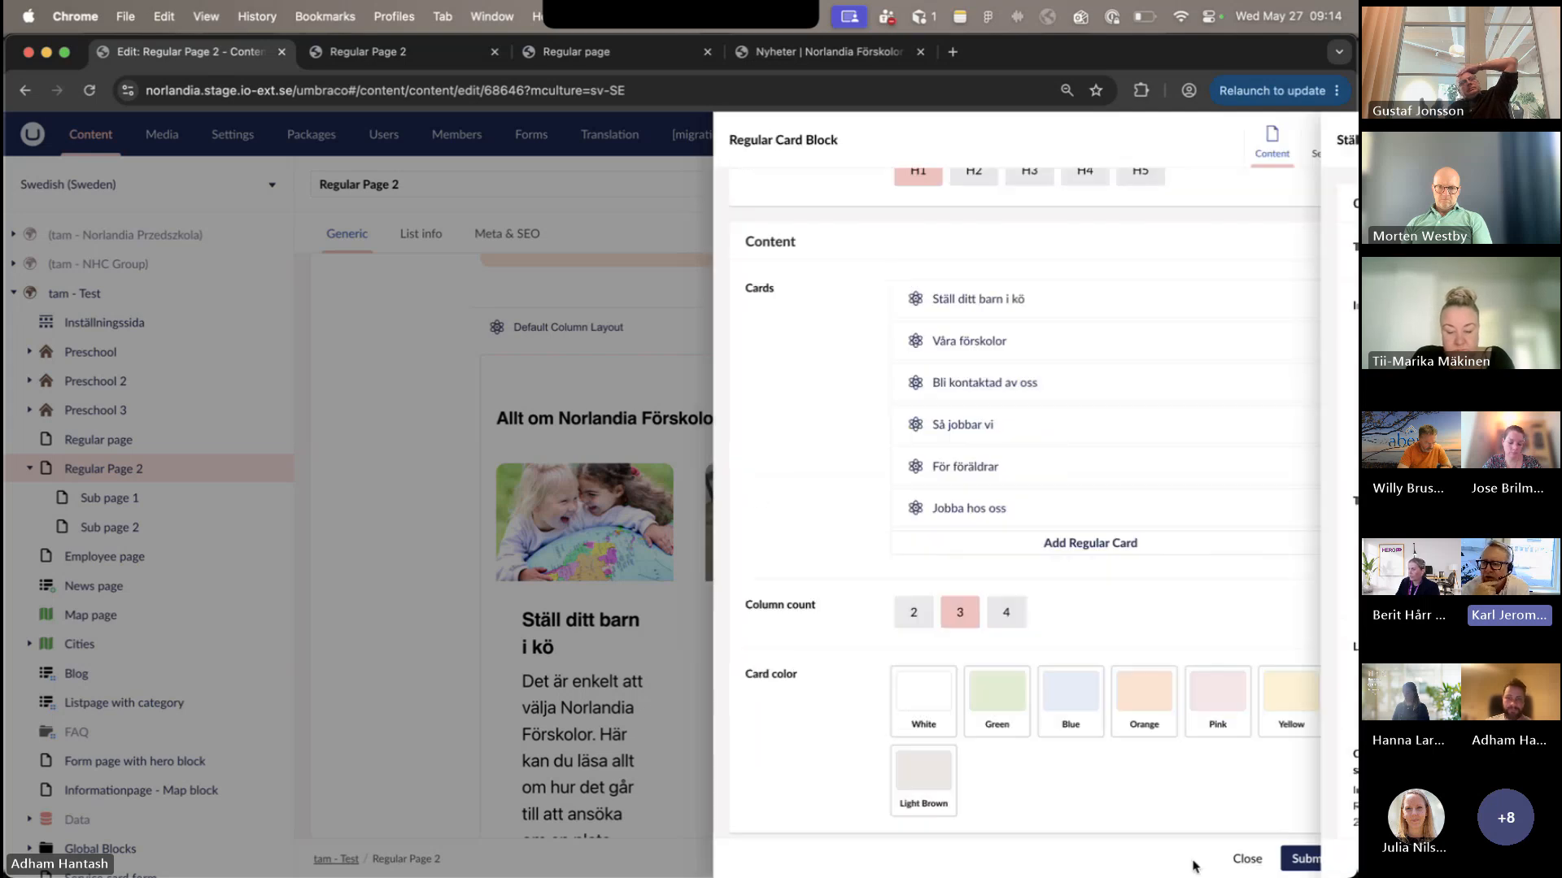
pyautogui.scroll(3, 873, 608)
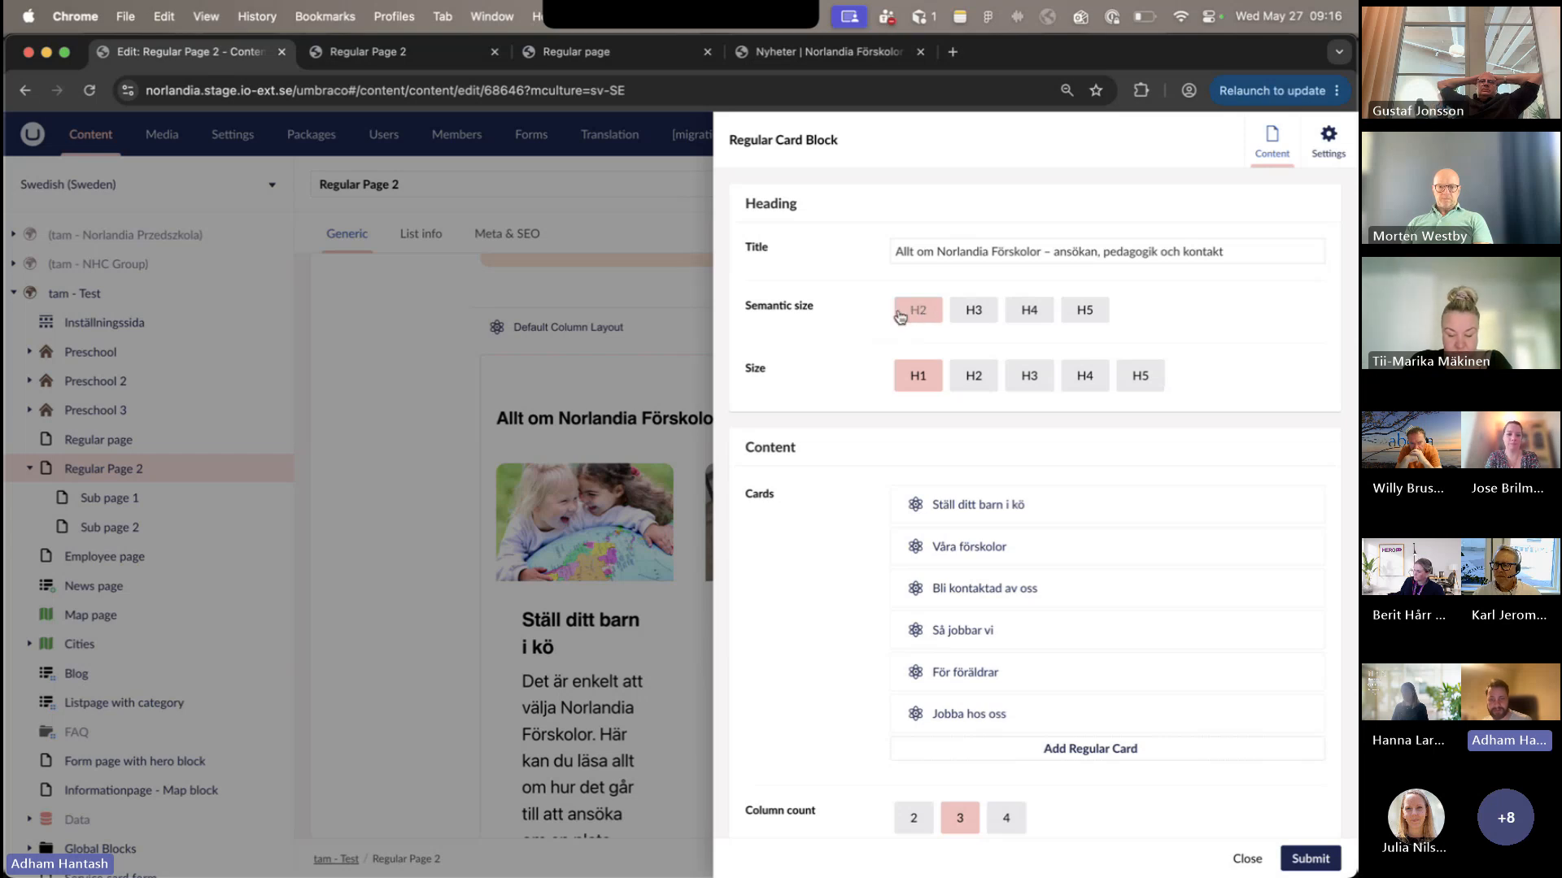
# - Close the Regular Card Block, discard its unsaved changes and go to the page's hero section
pyautogui.click(1245, 861)
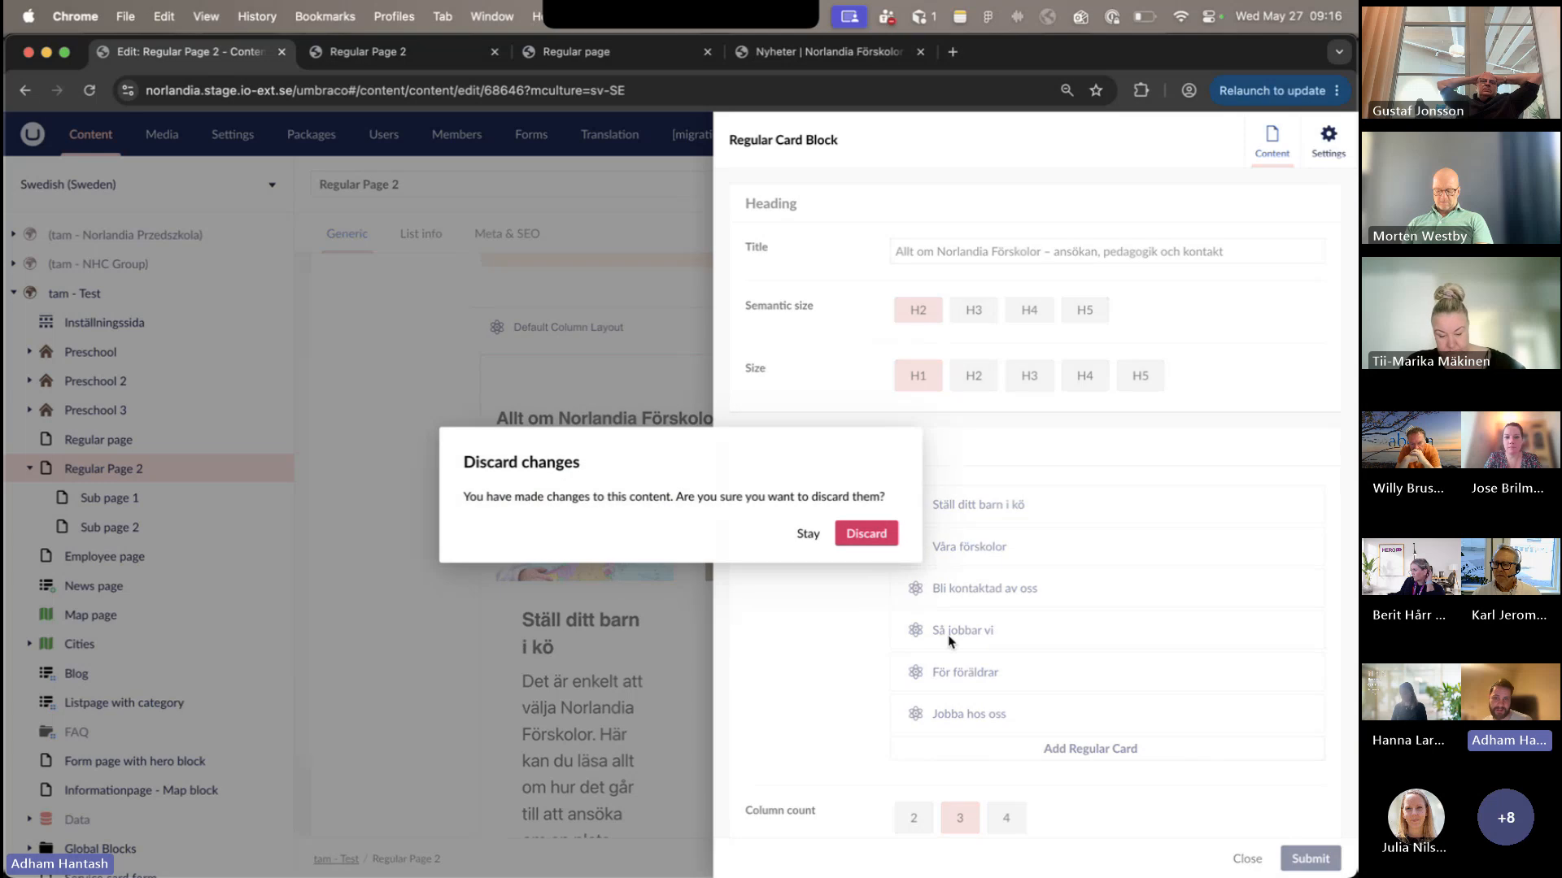
pyautogui.click(866, 534)
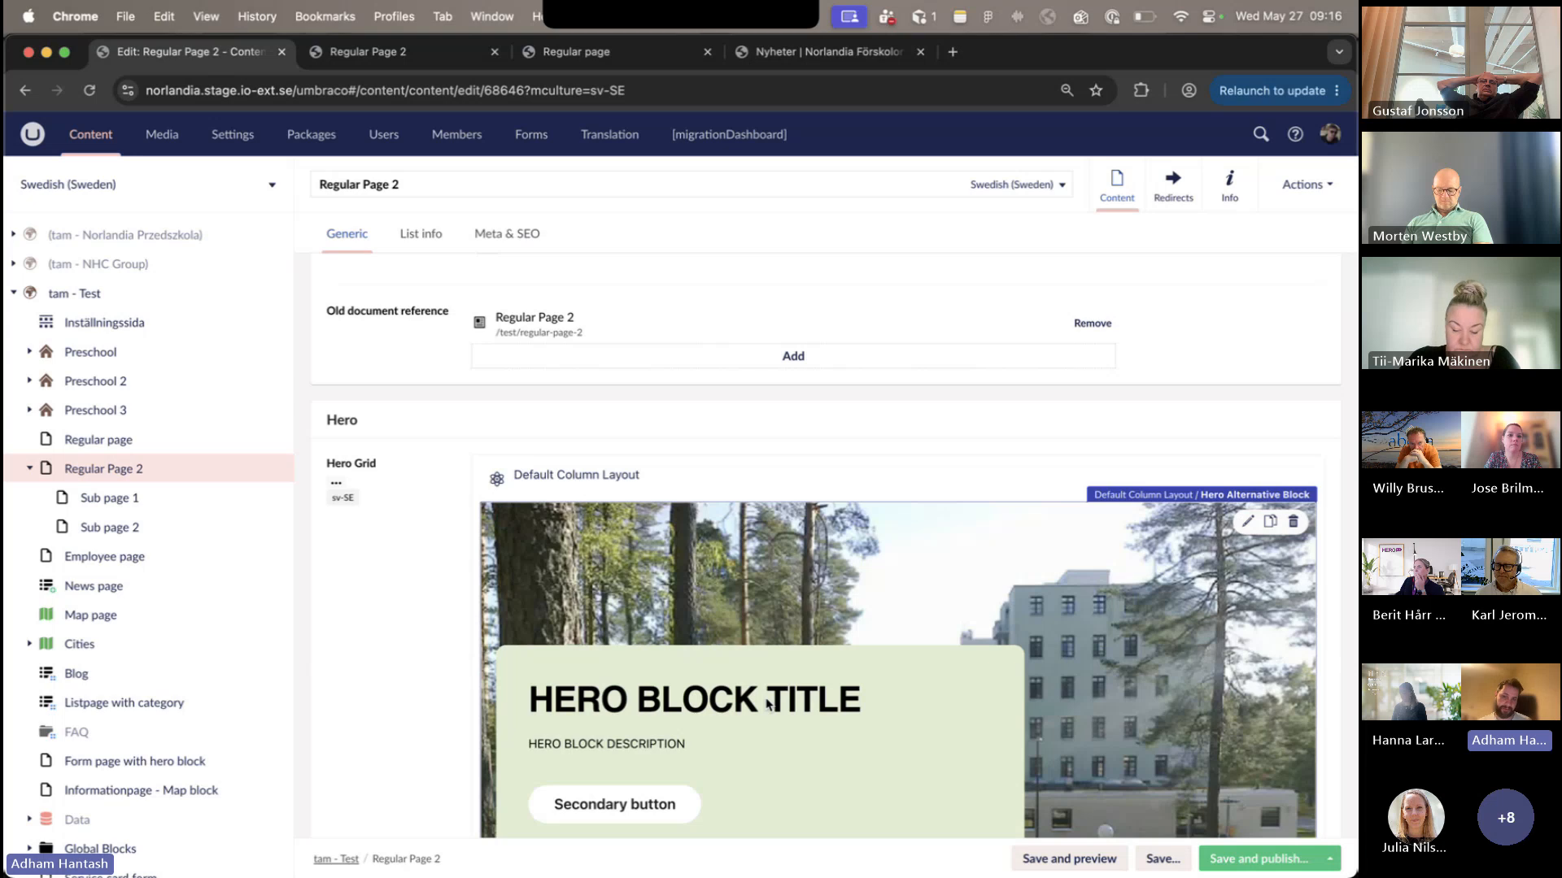
pyautogui.scroll(-5, 767, 704)
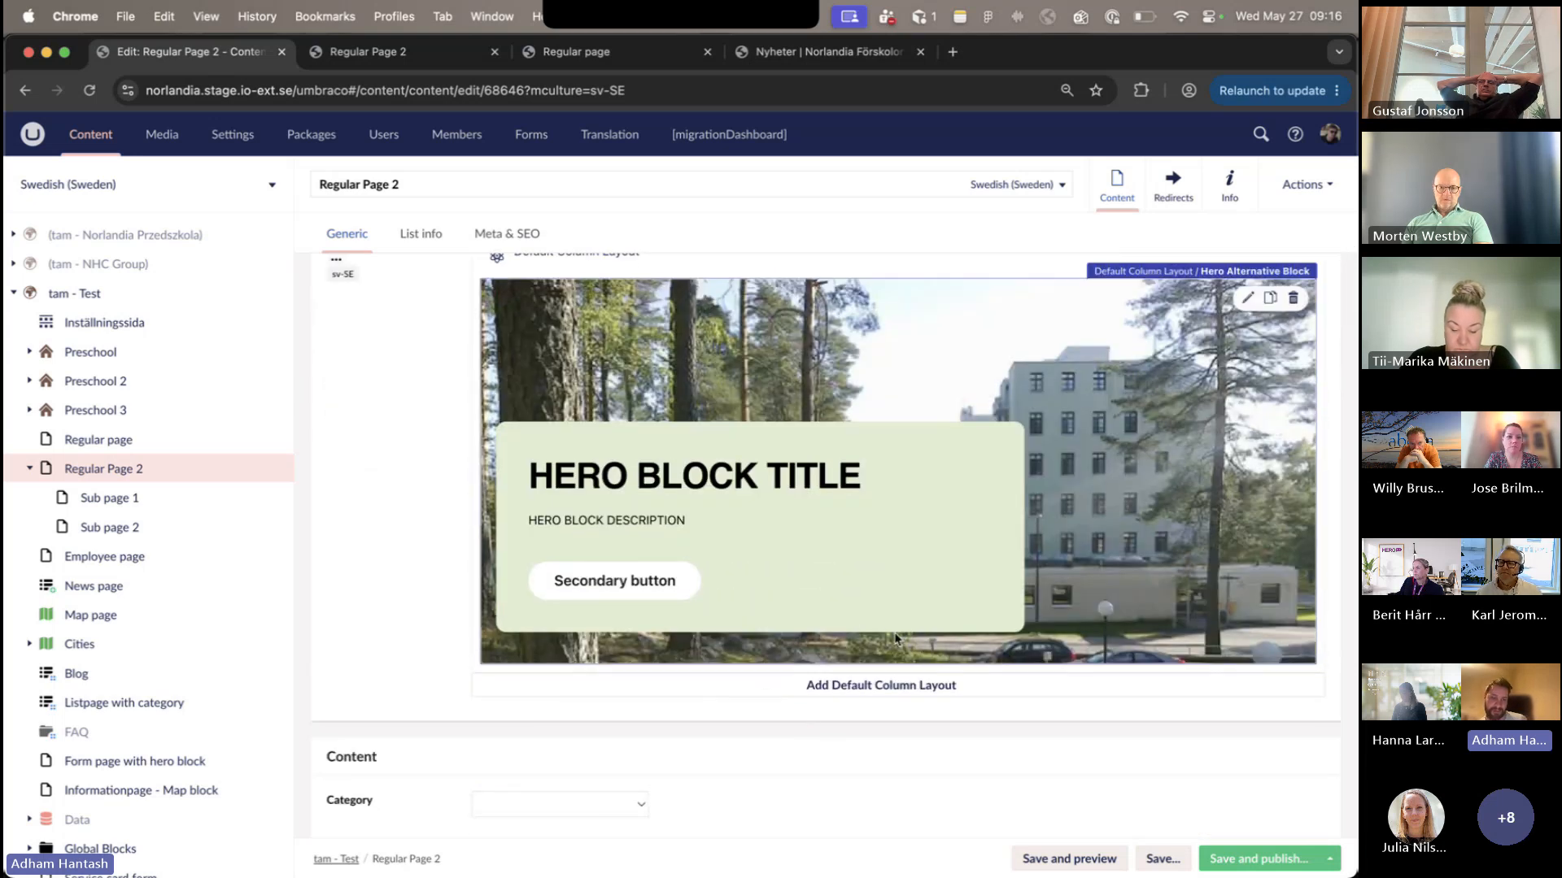
# - Open the Regular Card Block's content, review the fields of its "Ställ ditt barn i kö" card and close the card without changes
pyautogui.scroll(-6, 895, 638)
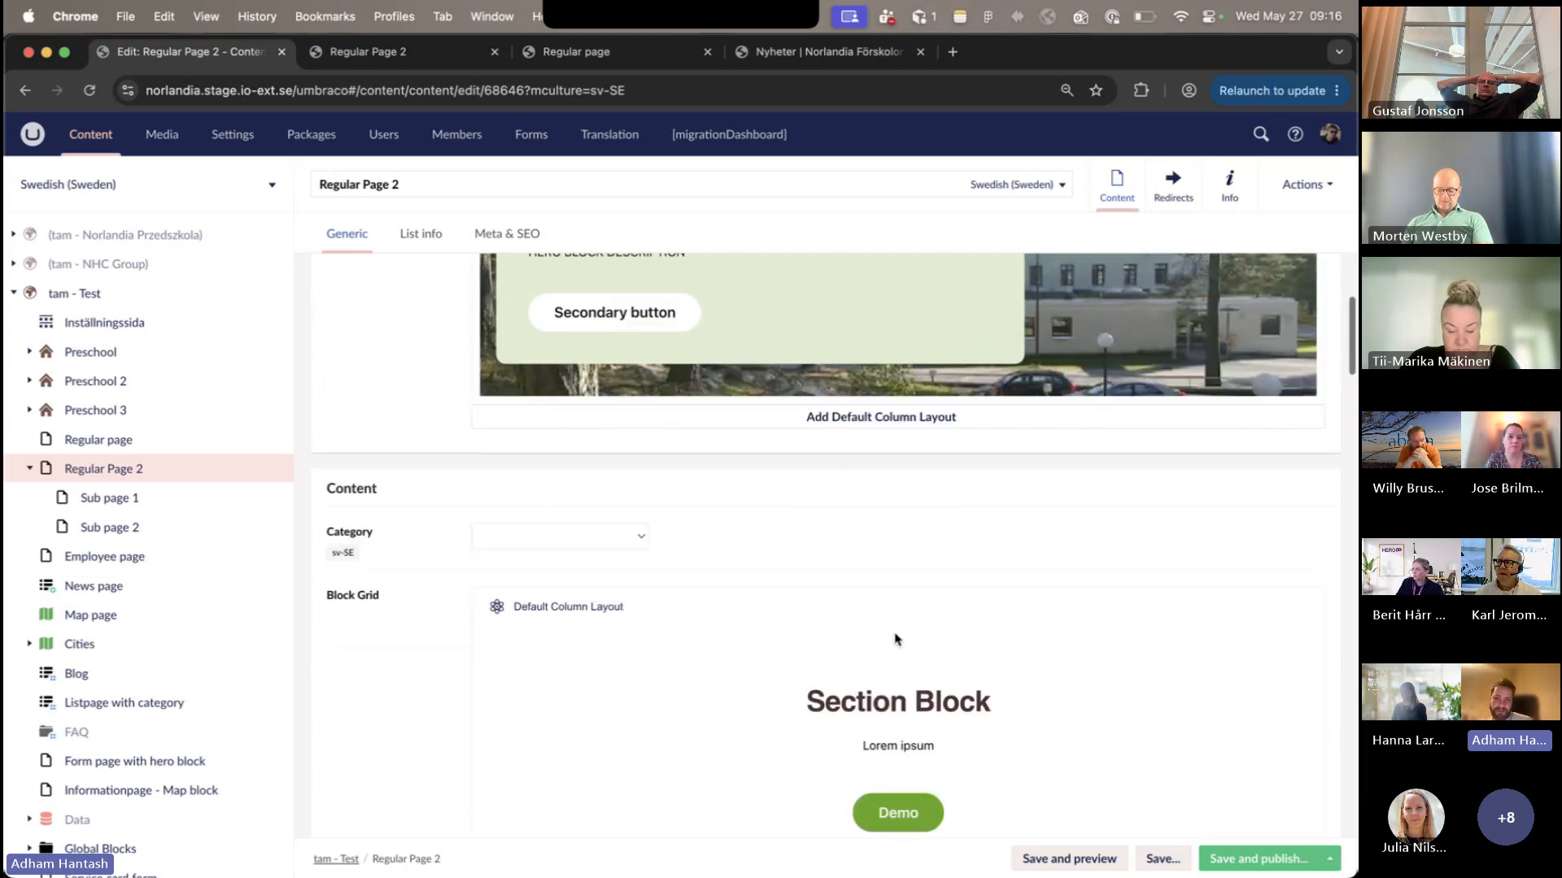
pyautogui.scroll(-6, 897, 640)
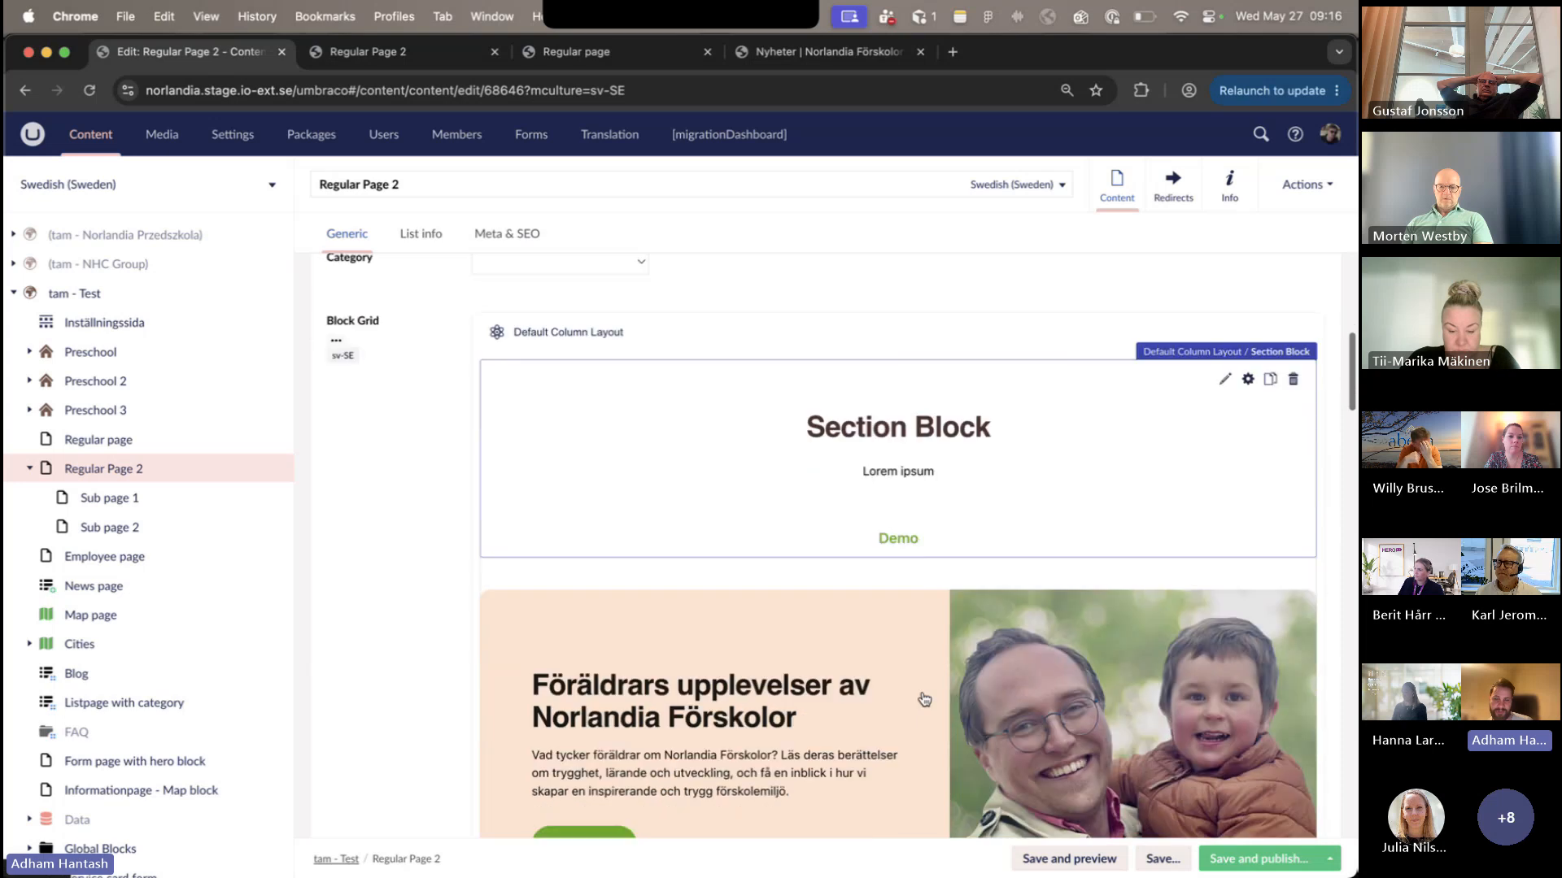
pyautogui.scroll(-6, 922, 698)
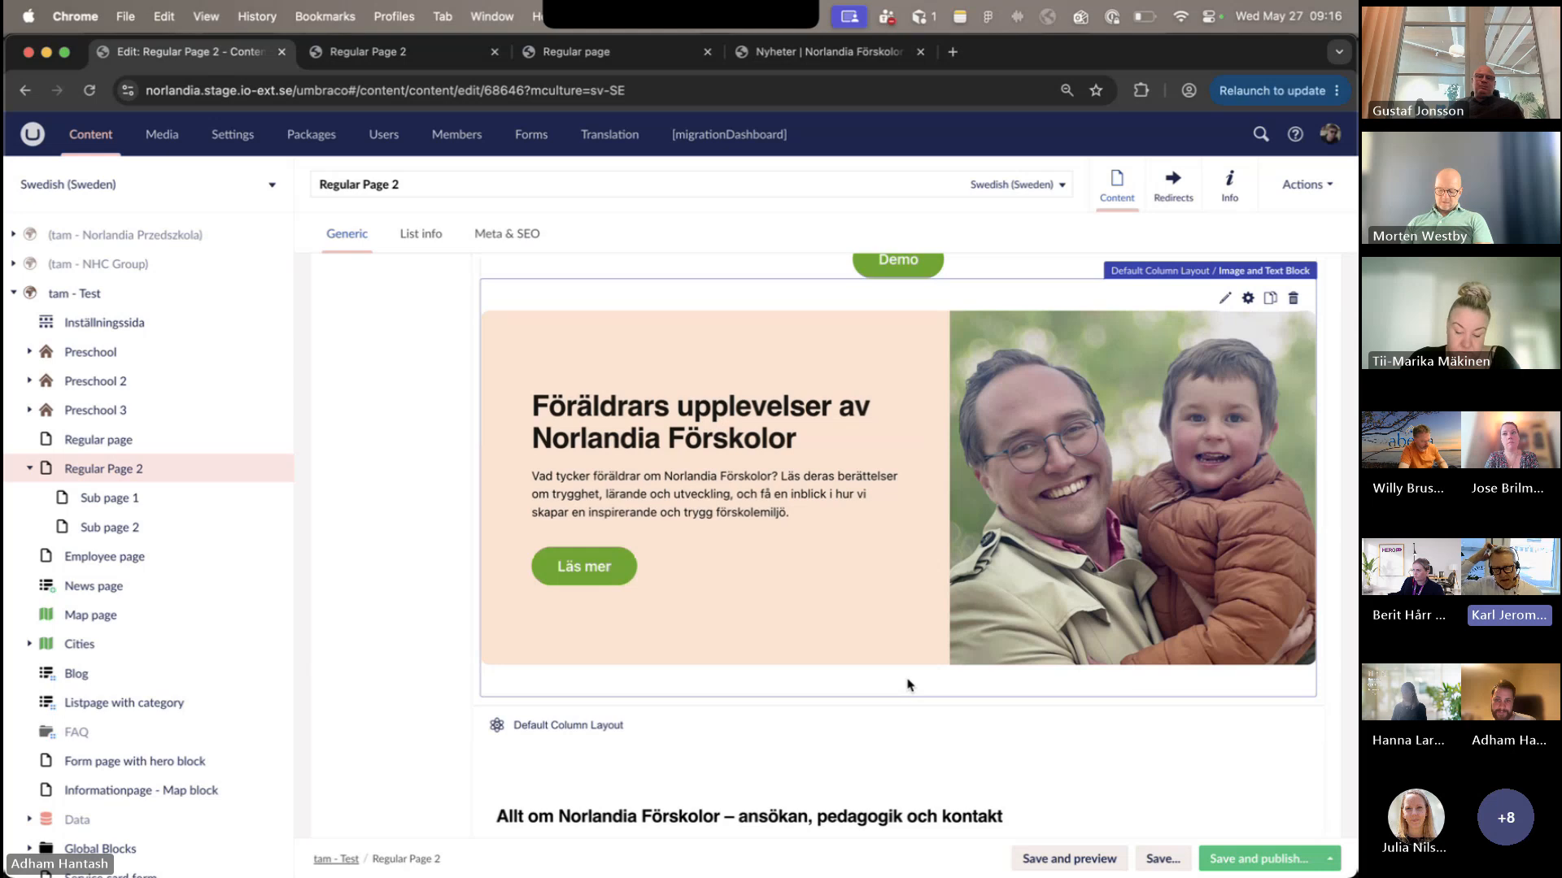
pyautogui.scroll(-5, 908, 685)
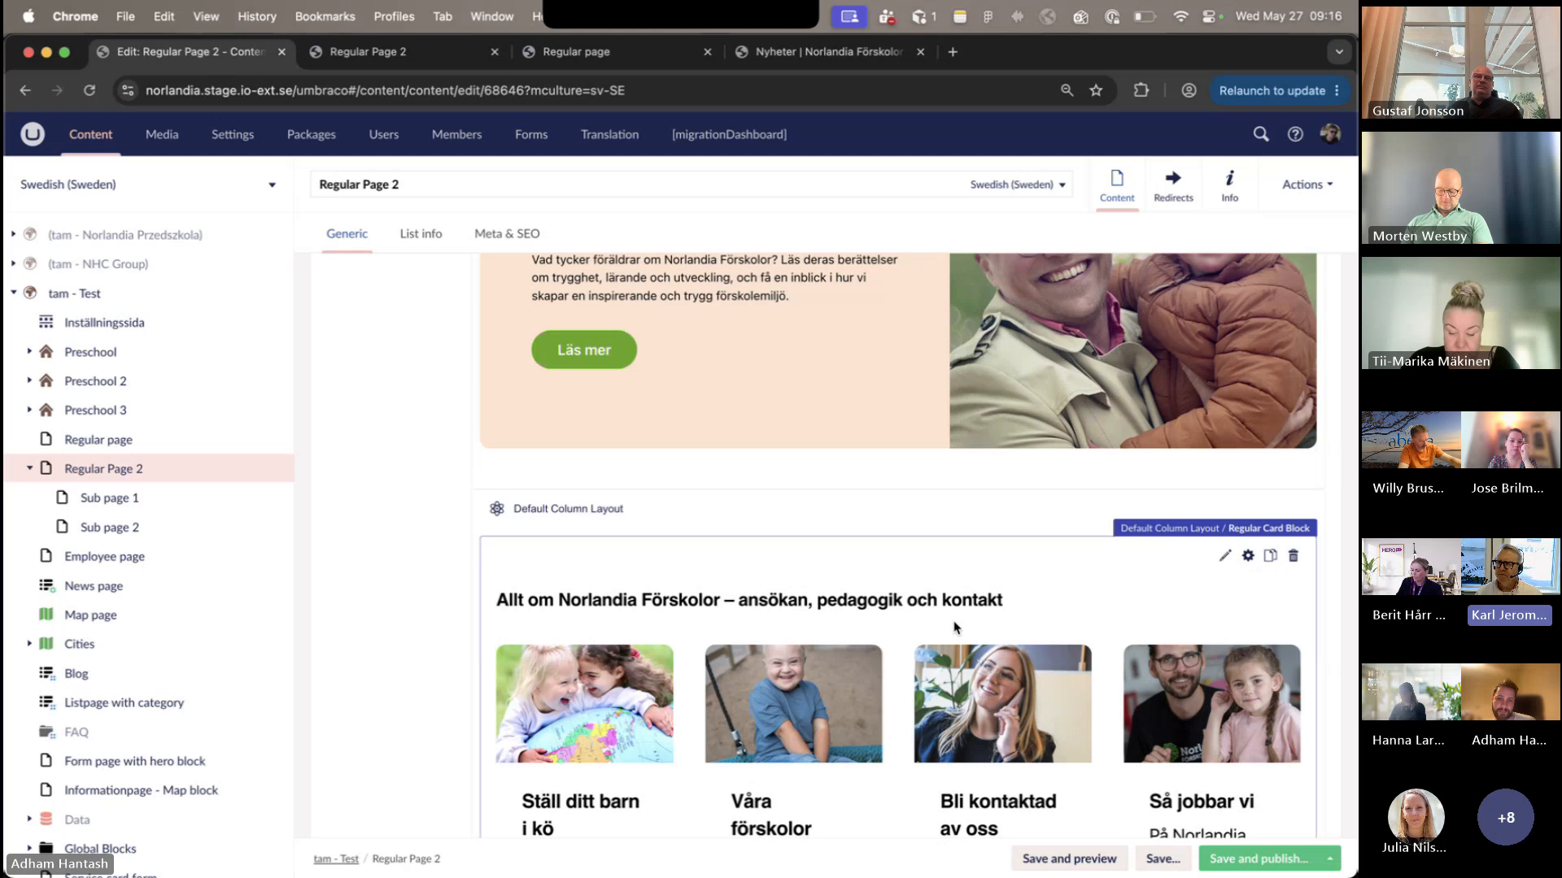
pyautogui.click(1141, 620)
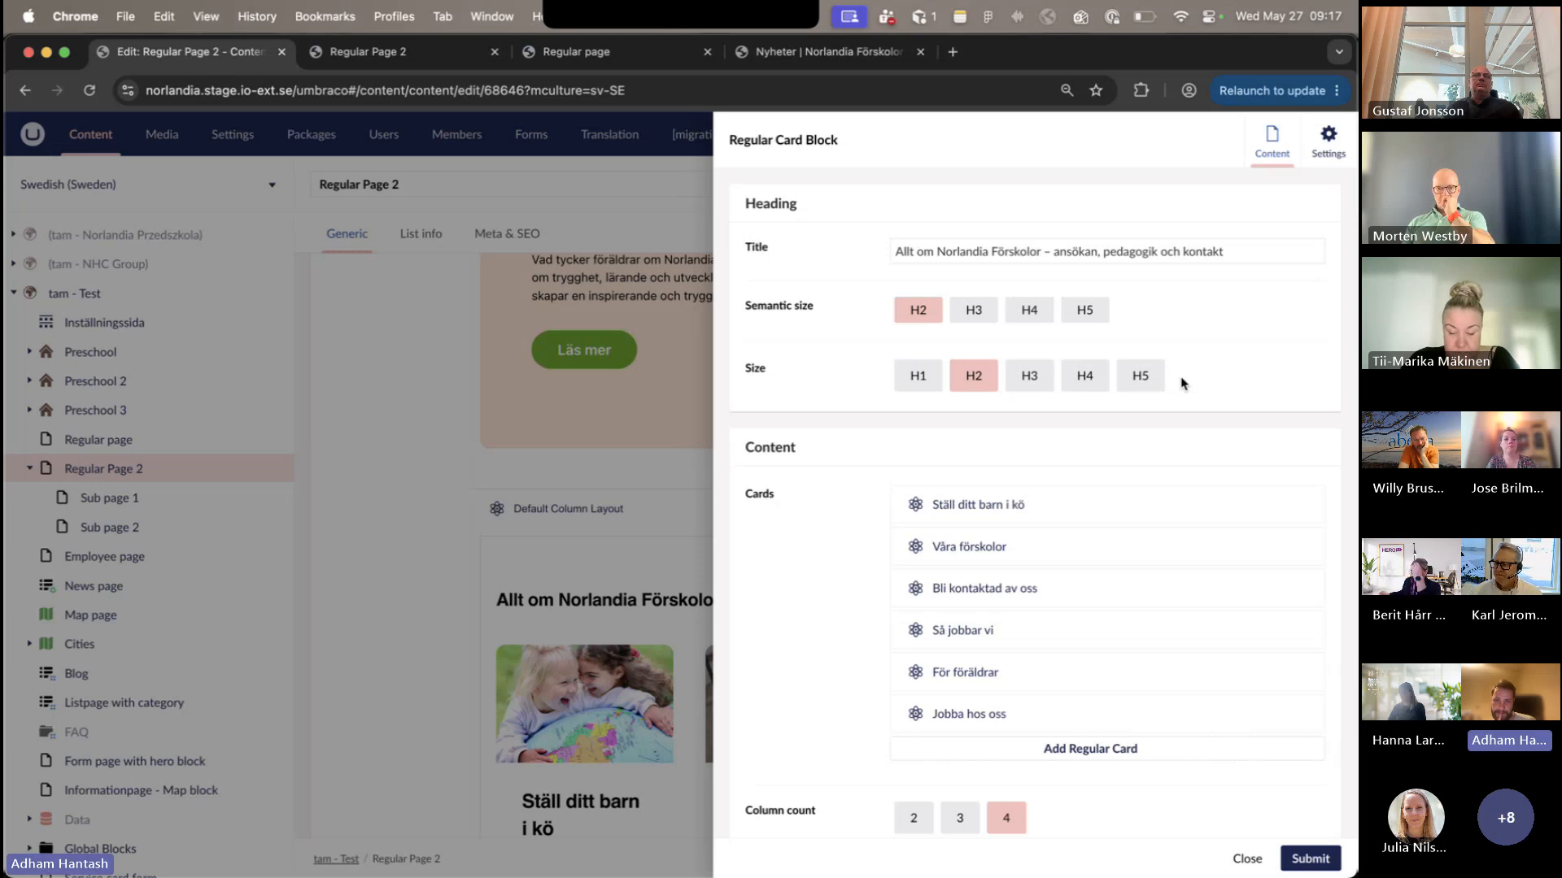
pyautogui.click(1155, 514)
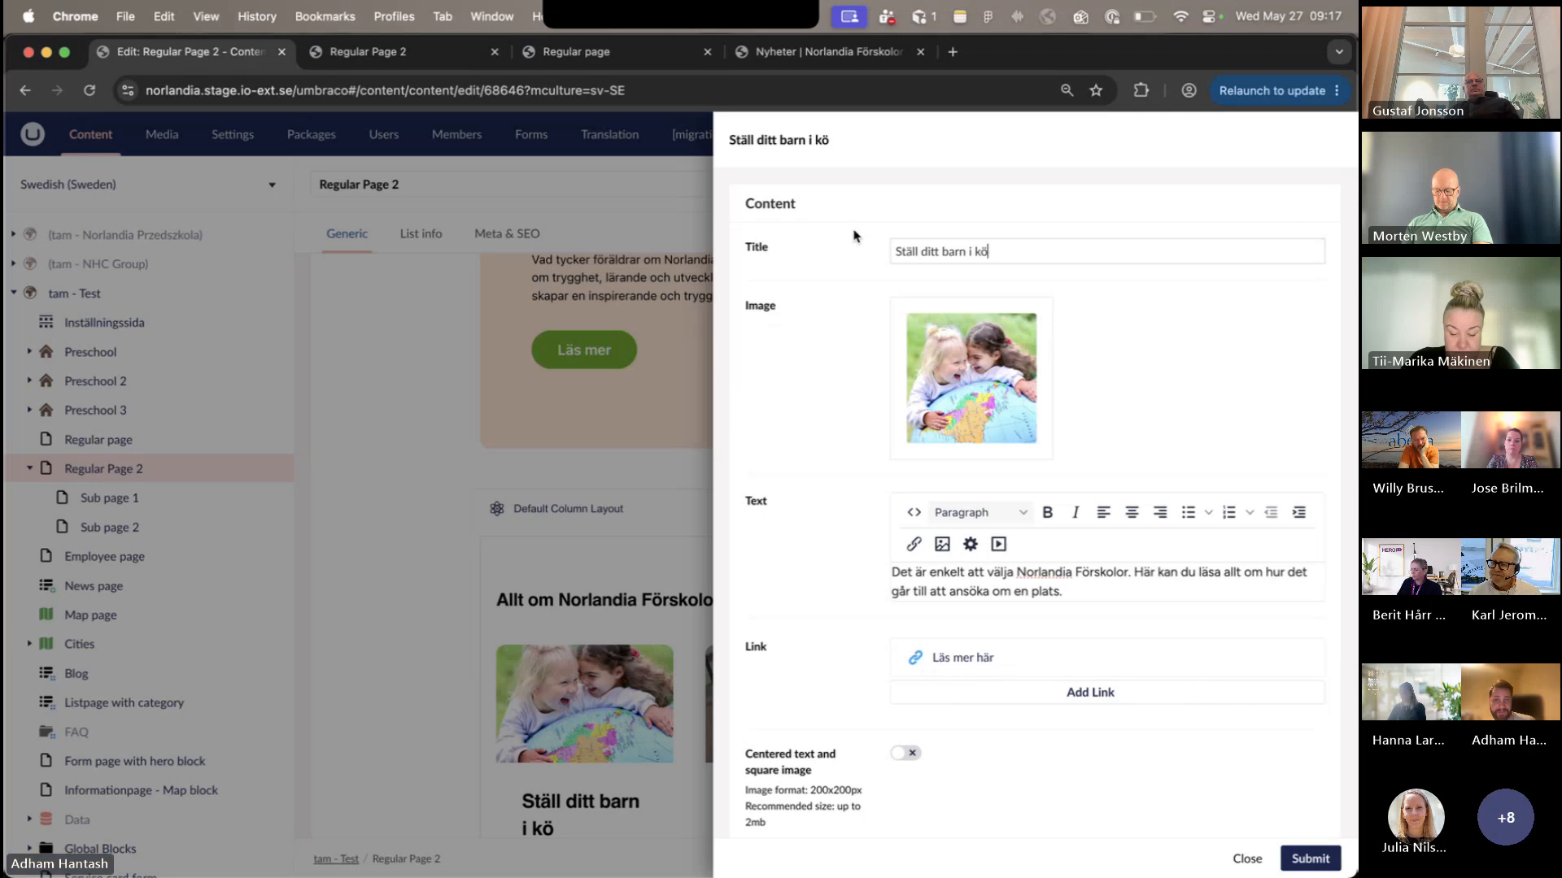
pyautogui.scroll(-1, 851, 450)
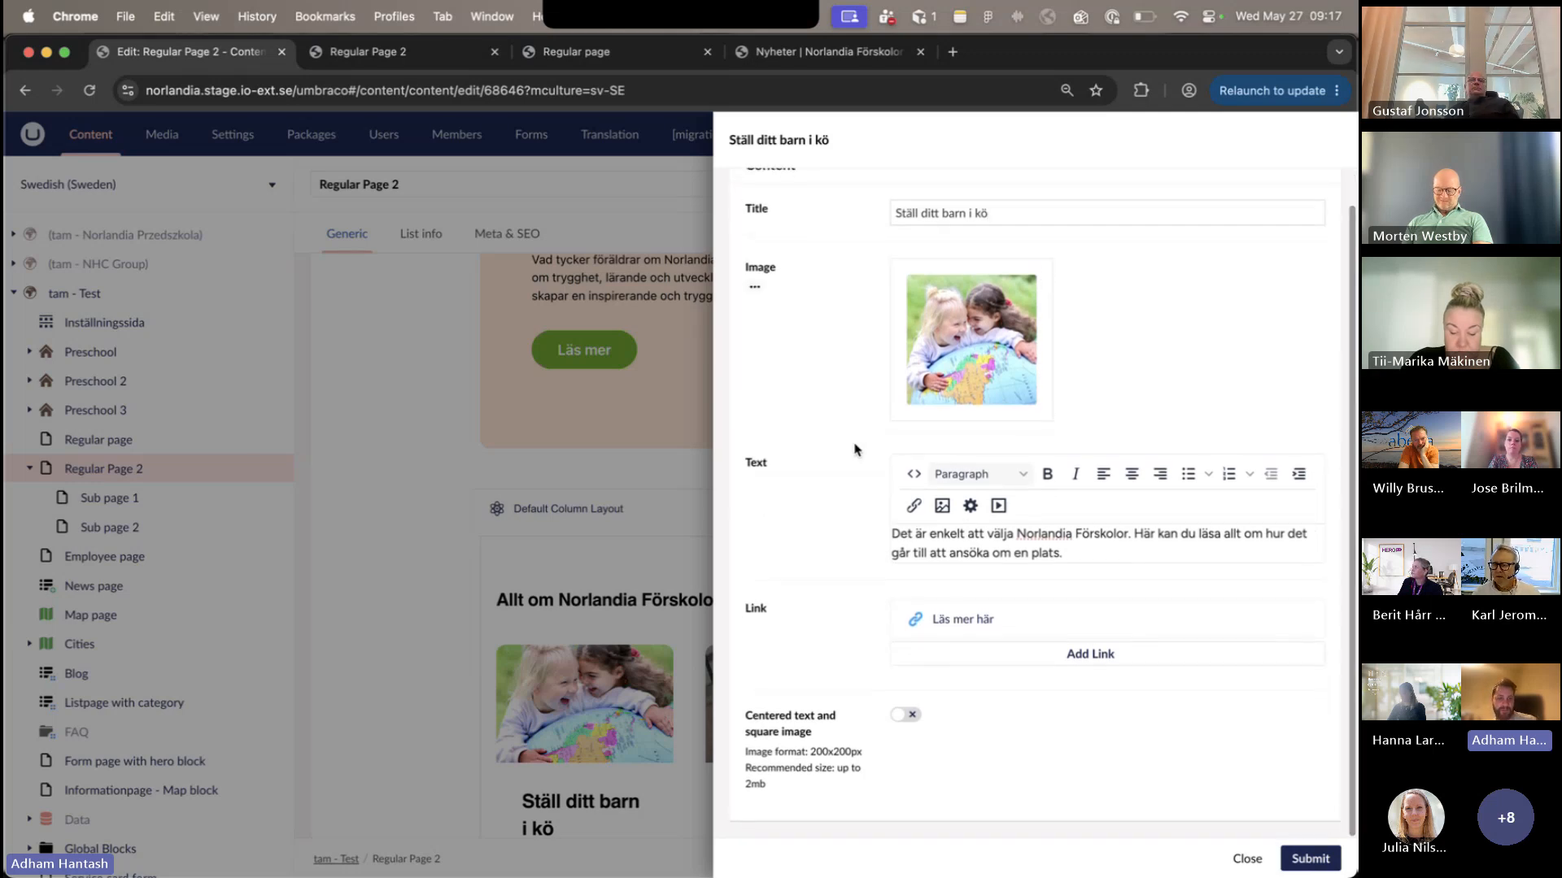
pyautogui.click(597, 231)
# - Look over the cards on the published Regular Page 2 and return to the page's editor
pyautogui.click(396, 62)
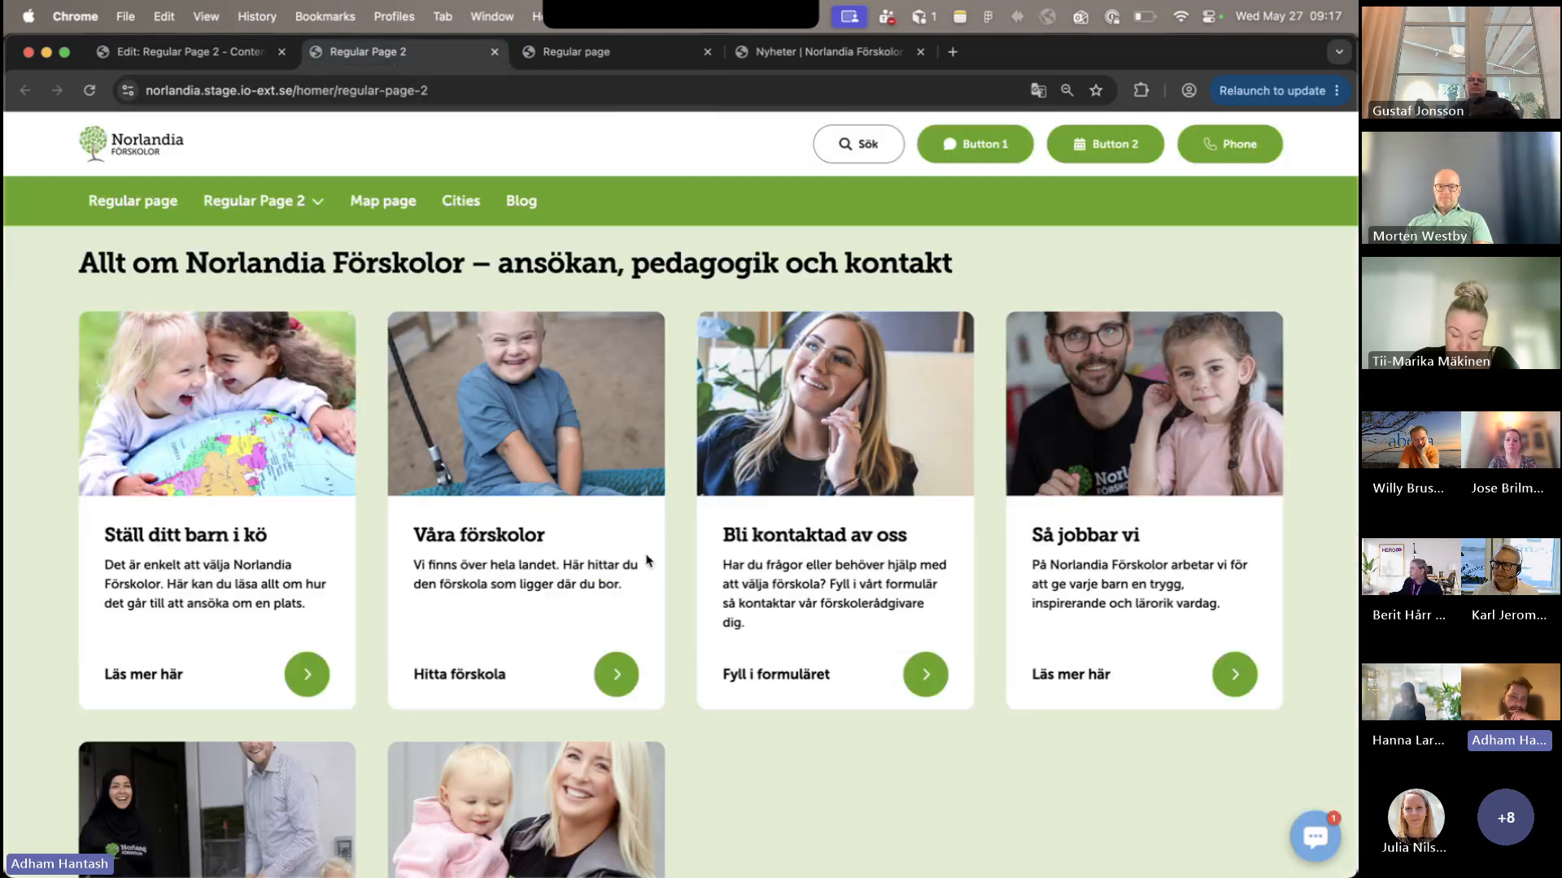
pyautogui.scroll(-1, 646, 557)
pyautogui.scroll(1, 522, 554)
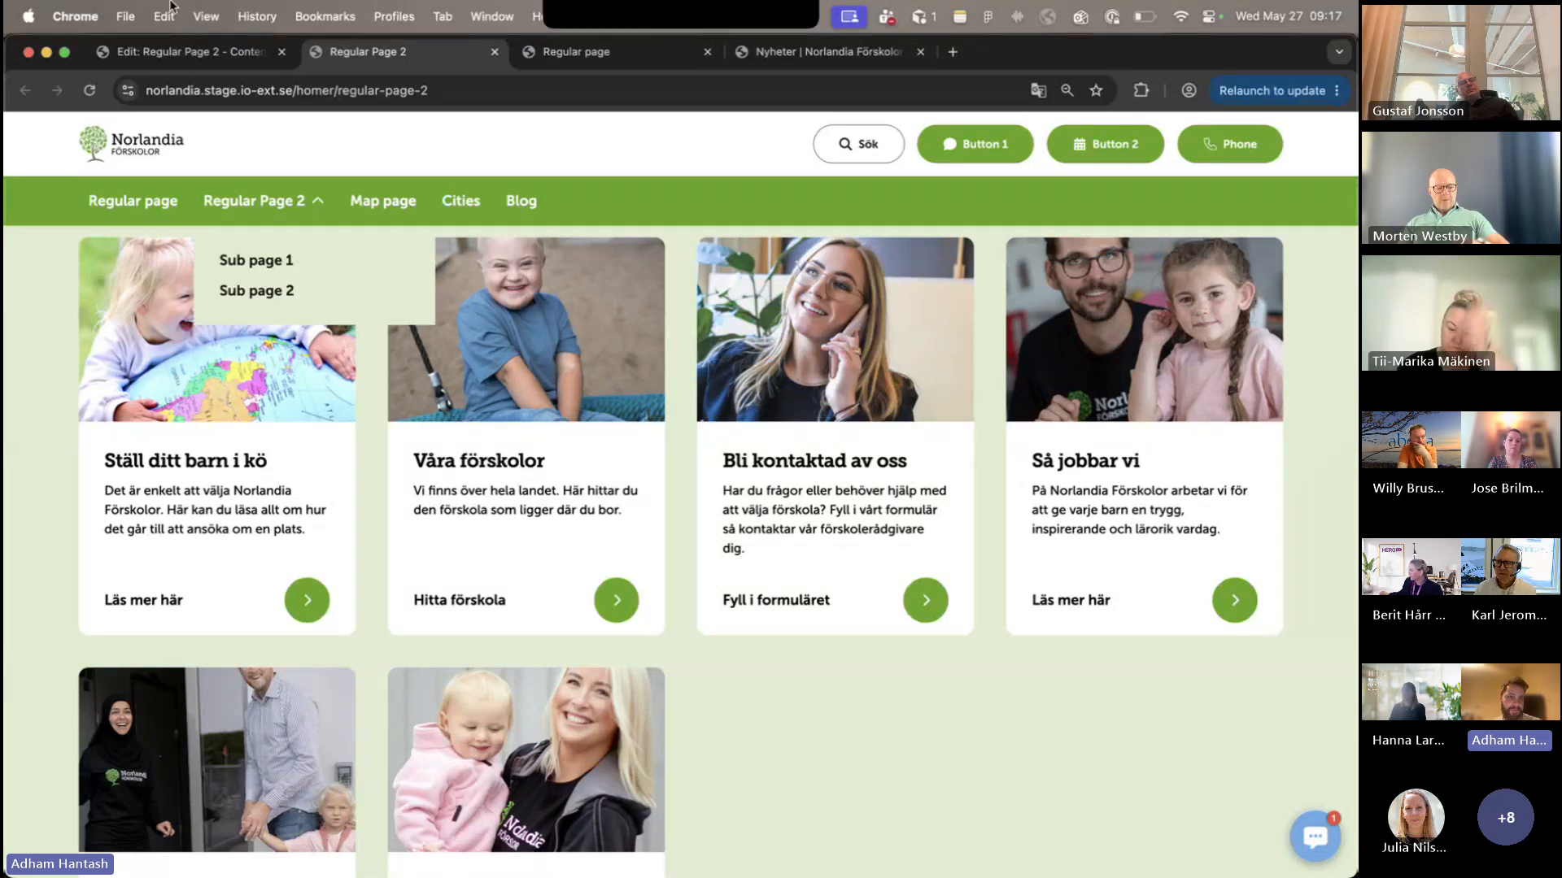
pyautogui.click(206, 64)
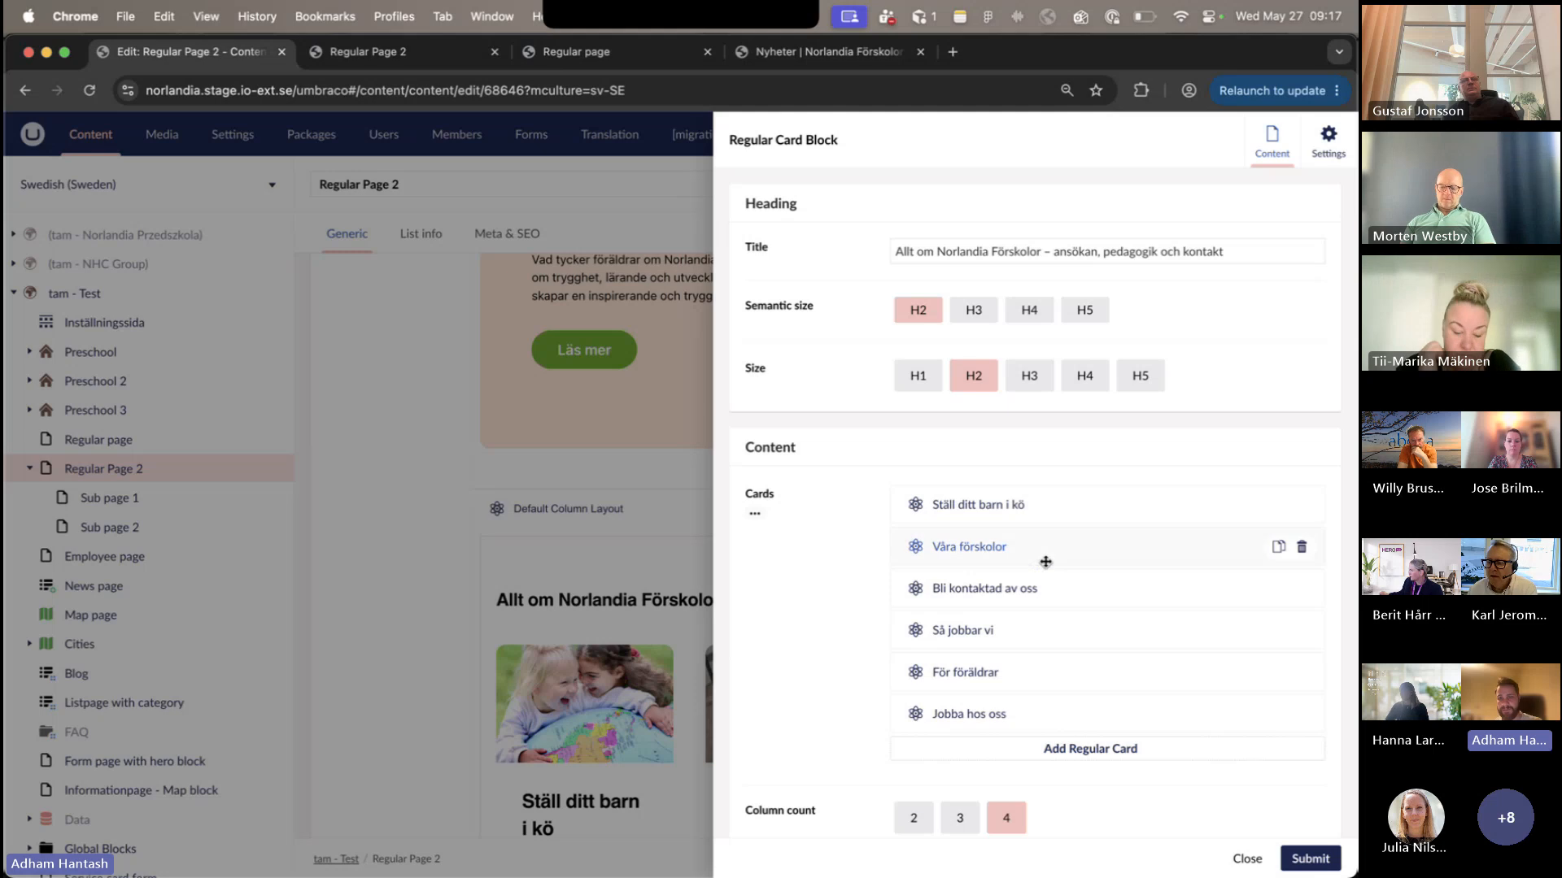
# - Enable centered text and square image for the "Ställ ditt barn i kö" card and submit the card and its block
pyautogui.click(1074, 512)
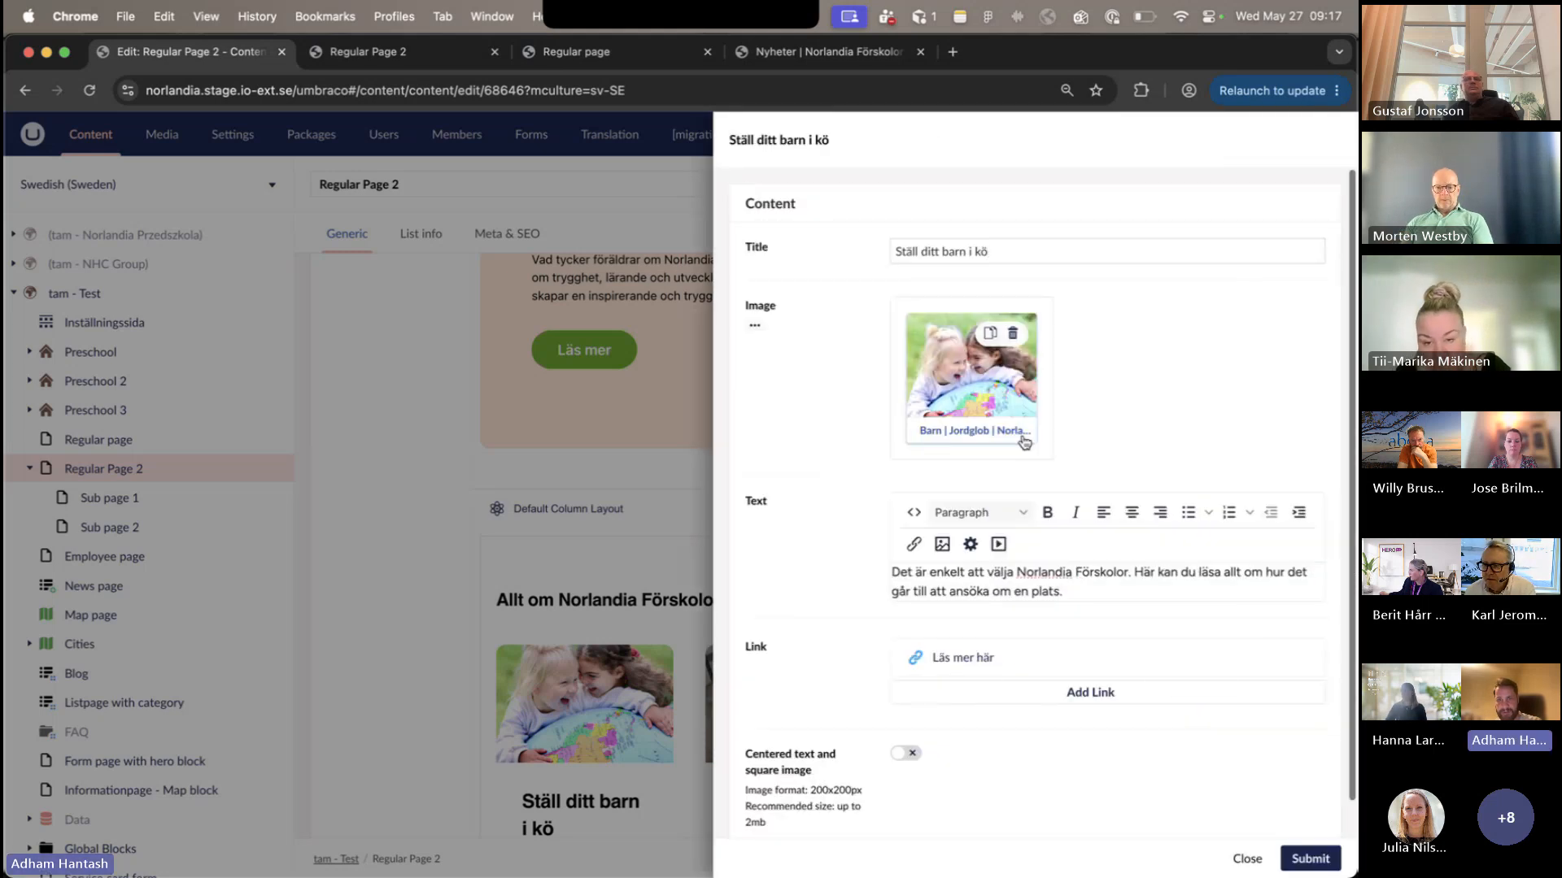
pyautogui.tripleClick(964, 219)
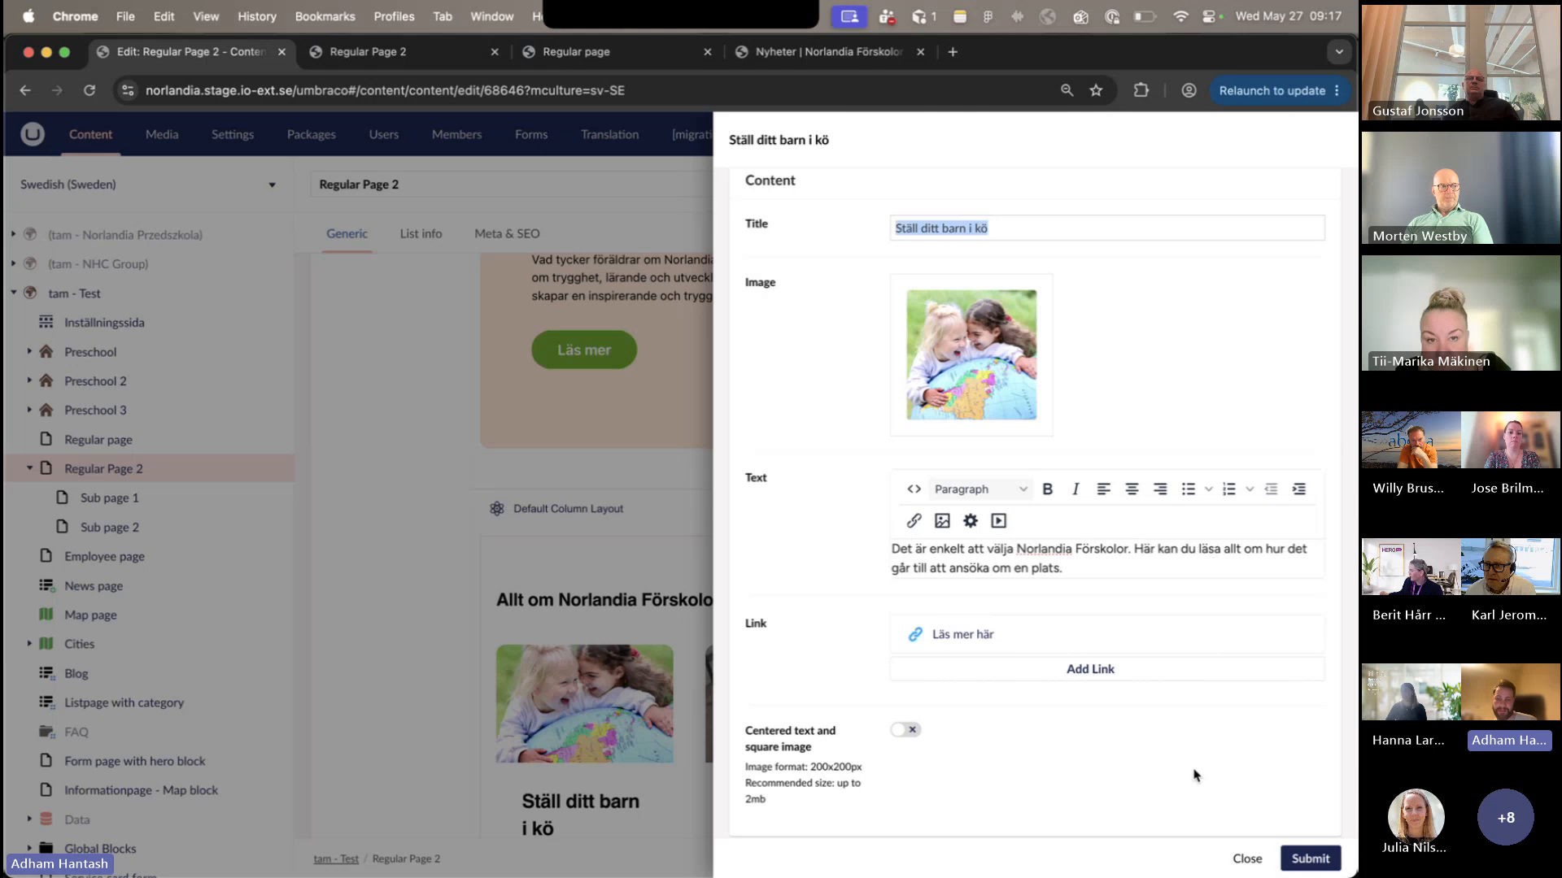
pyautogui.scroll(-1, 1014, 767)
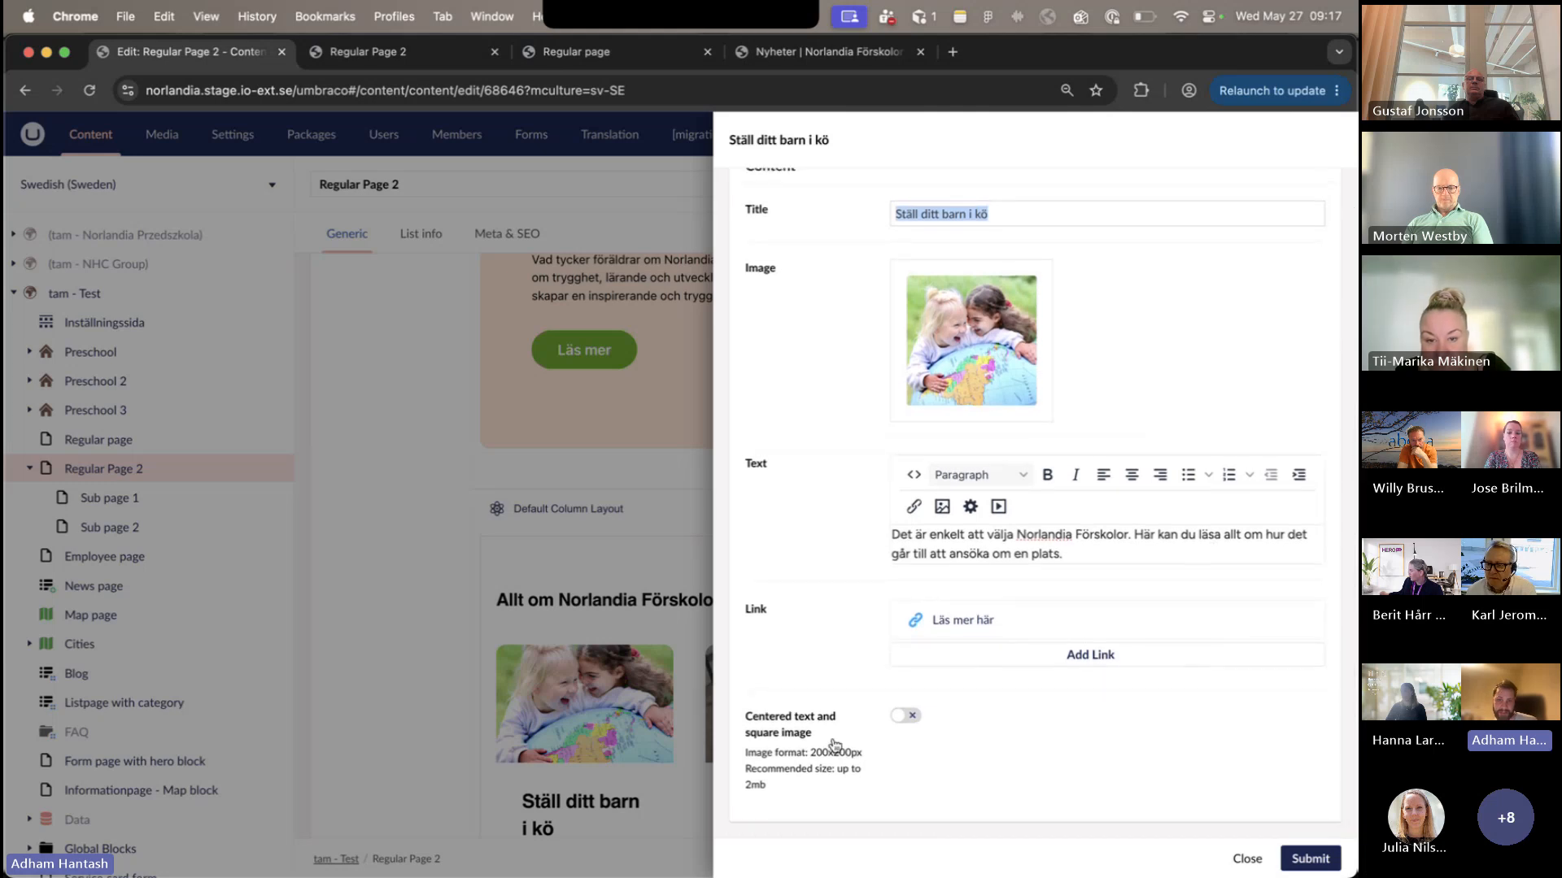
pyautogui.click(905, 715)
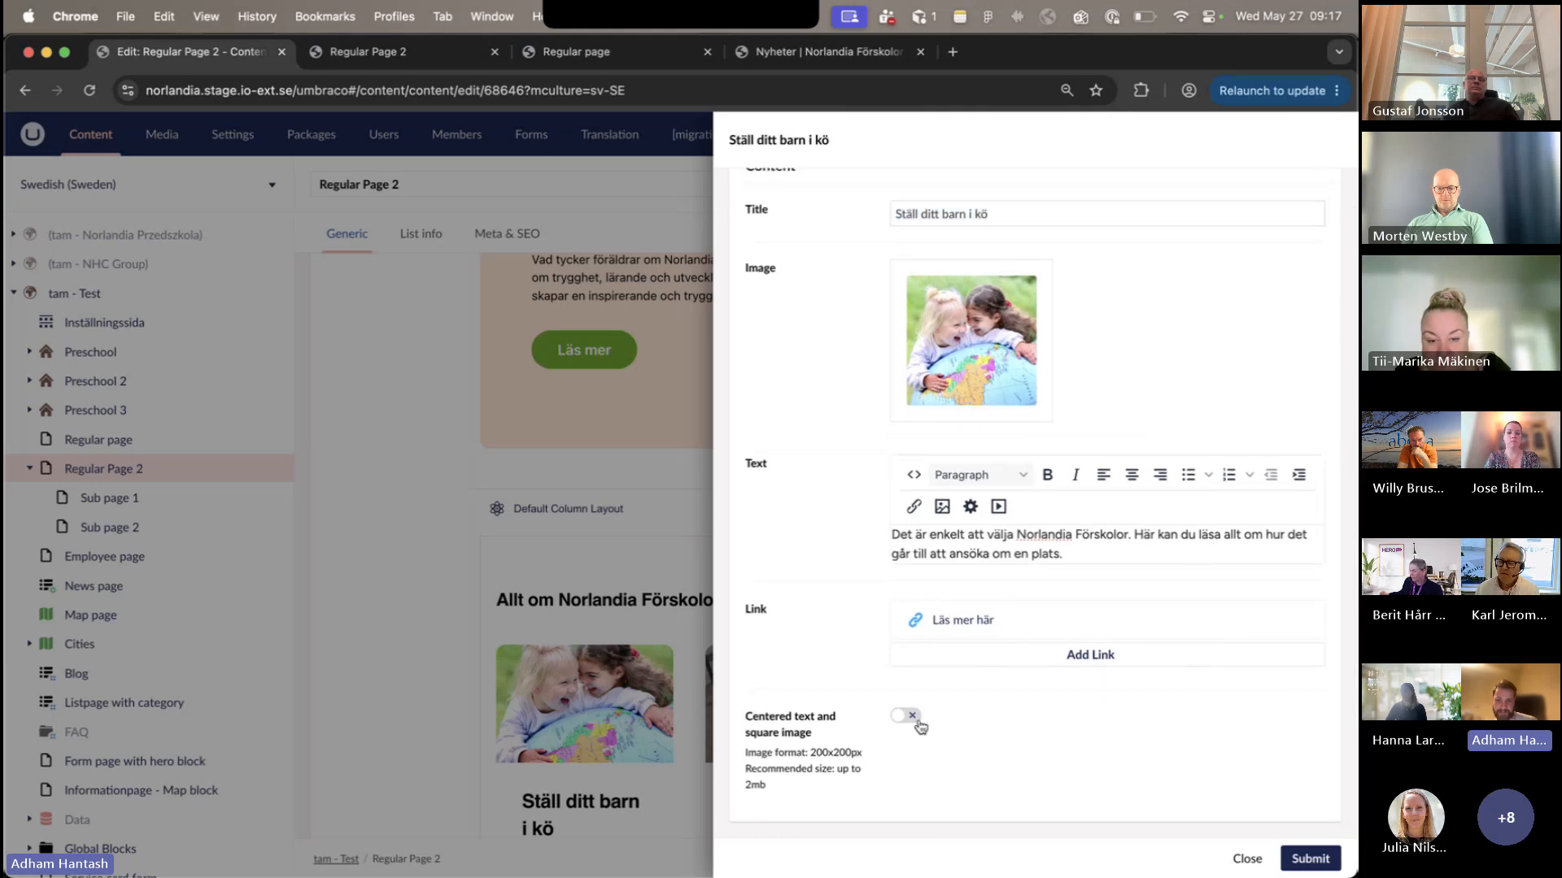
pyautogui.click(1306, 859)
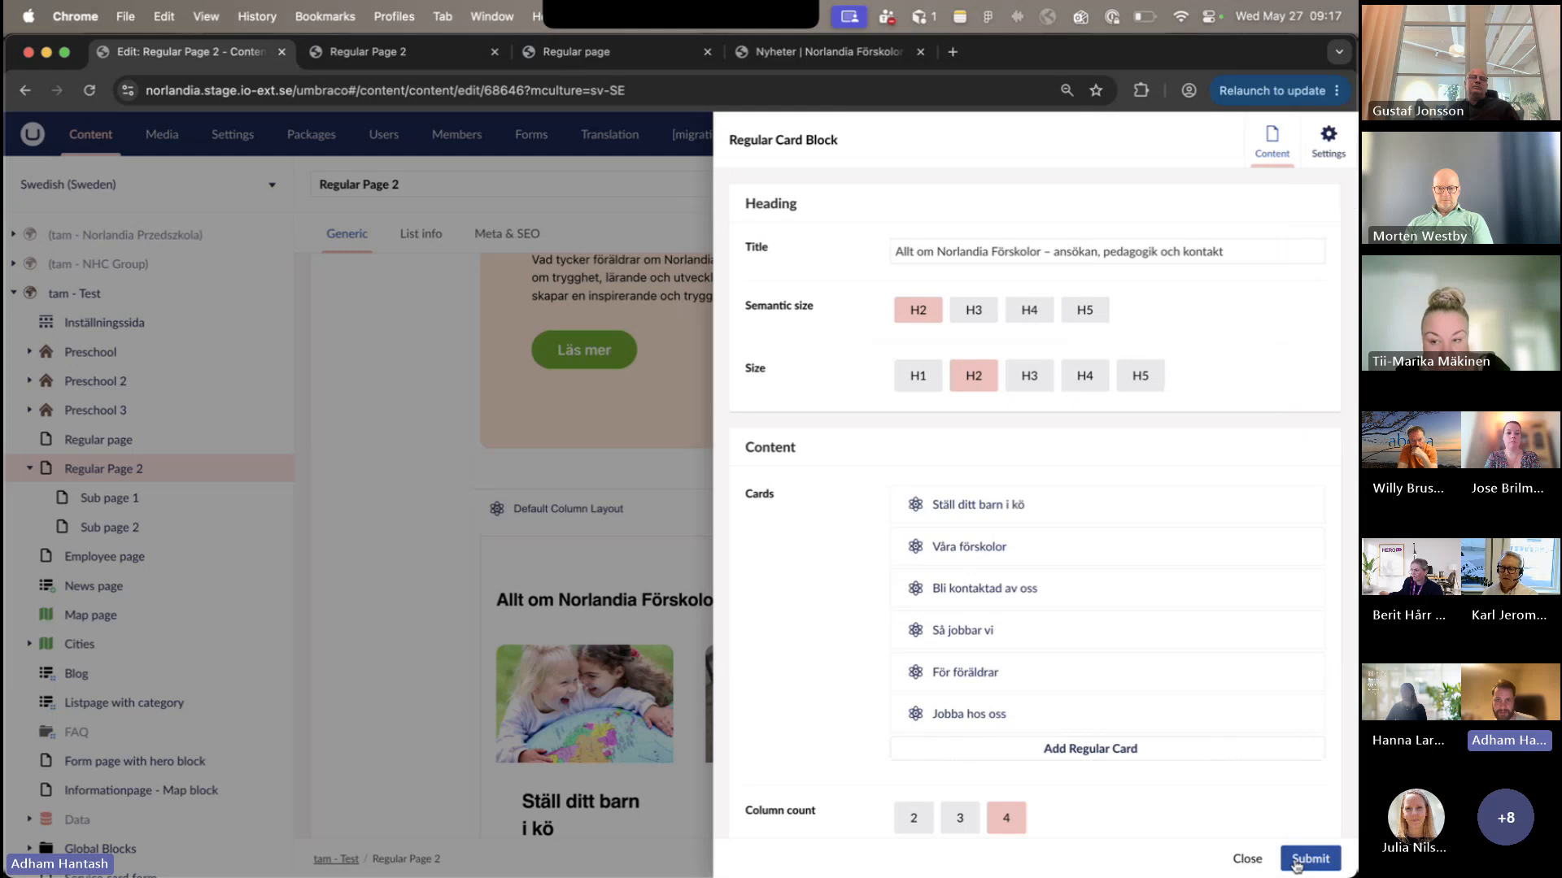
pyautogui.click(1306, 858)
# - Save and publish Regular Page 2 and reload its published page to check the card's layout
pyautogui.scroll(-2, 663, 622)
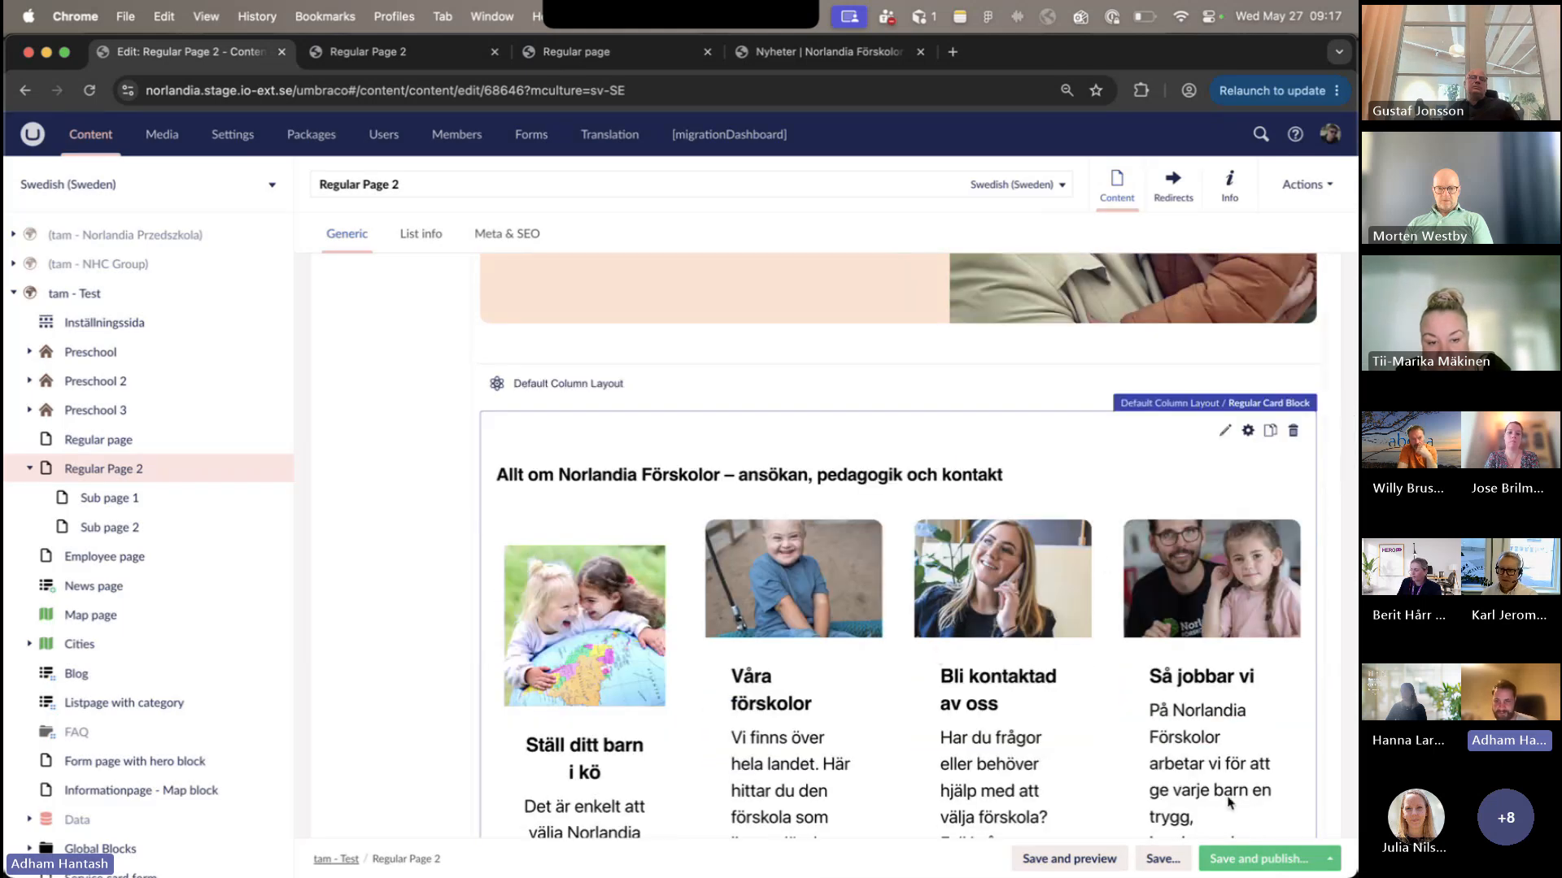
pyautogui.click(1258, 858)
pyautogui.click(842, 588)
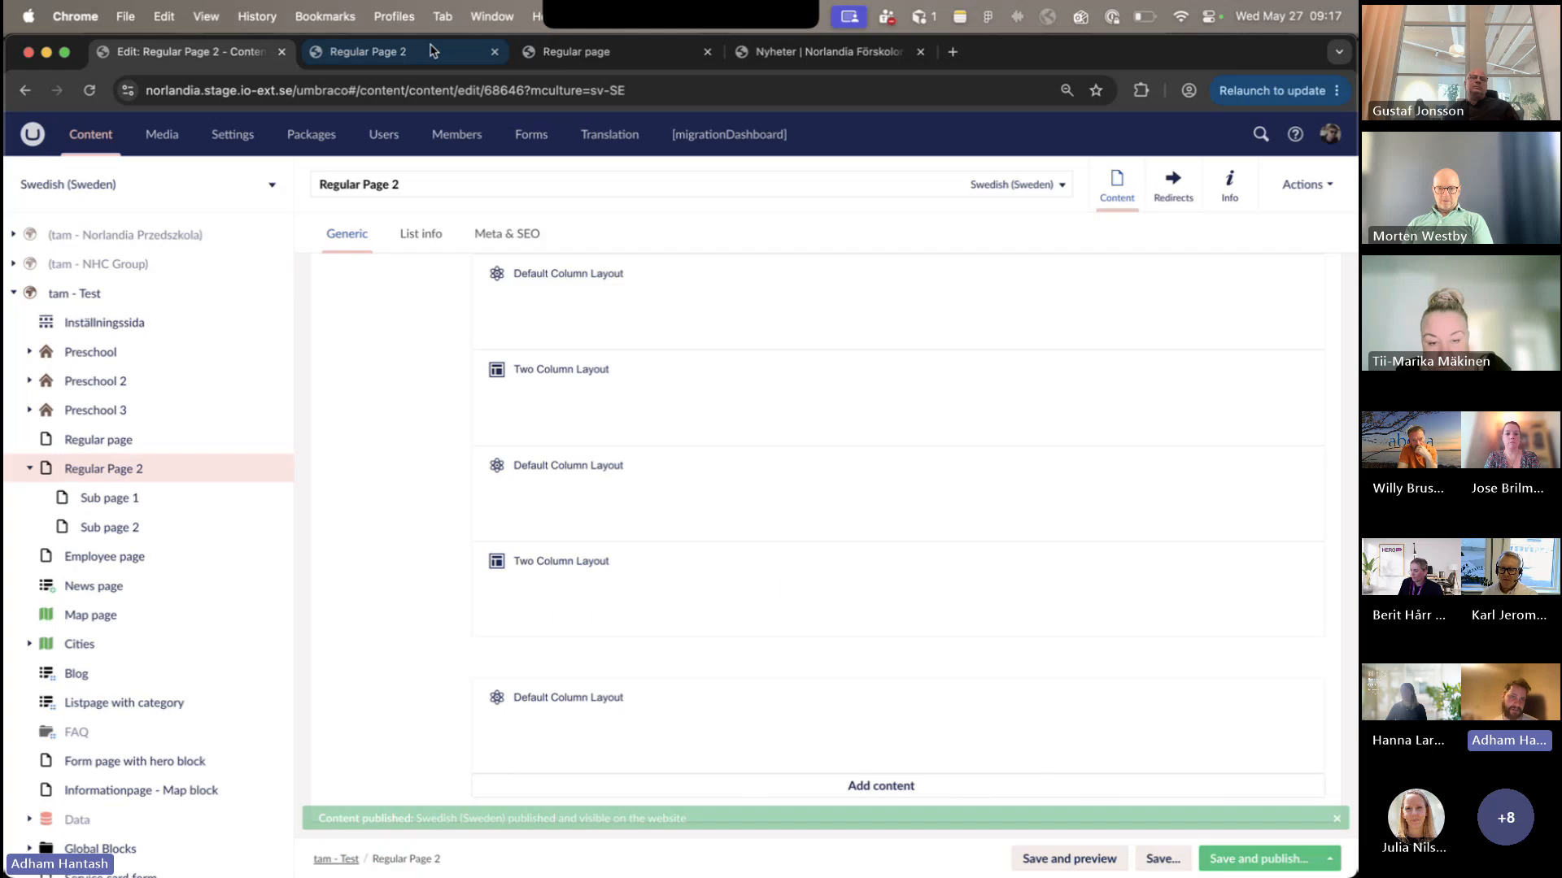
pyautogui.click(431, 50)
pyautogui.click(81, 97)
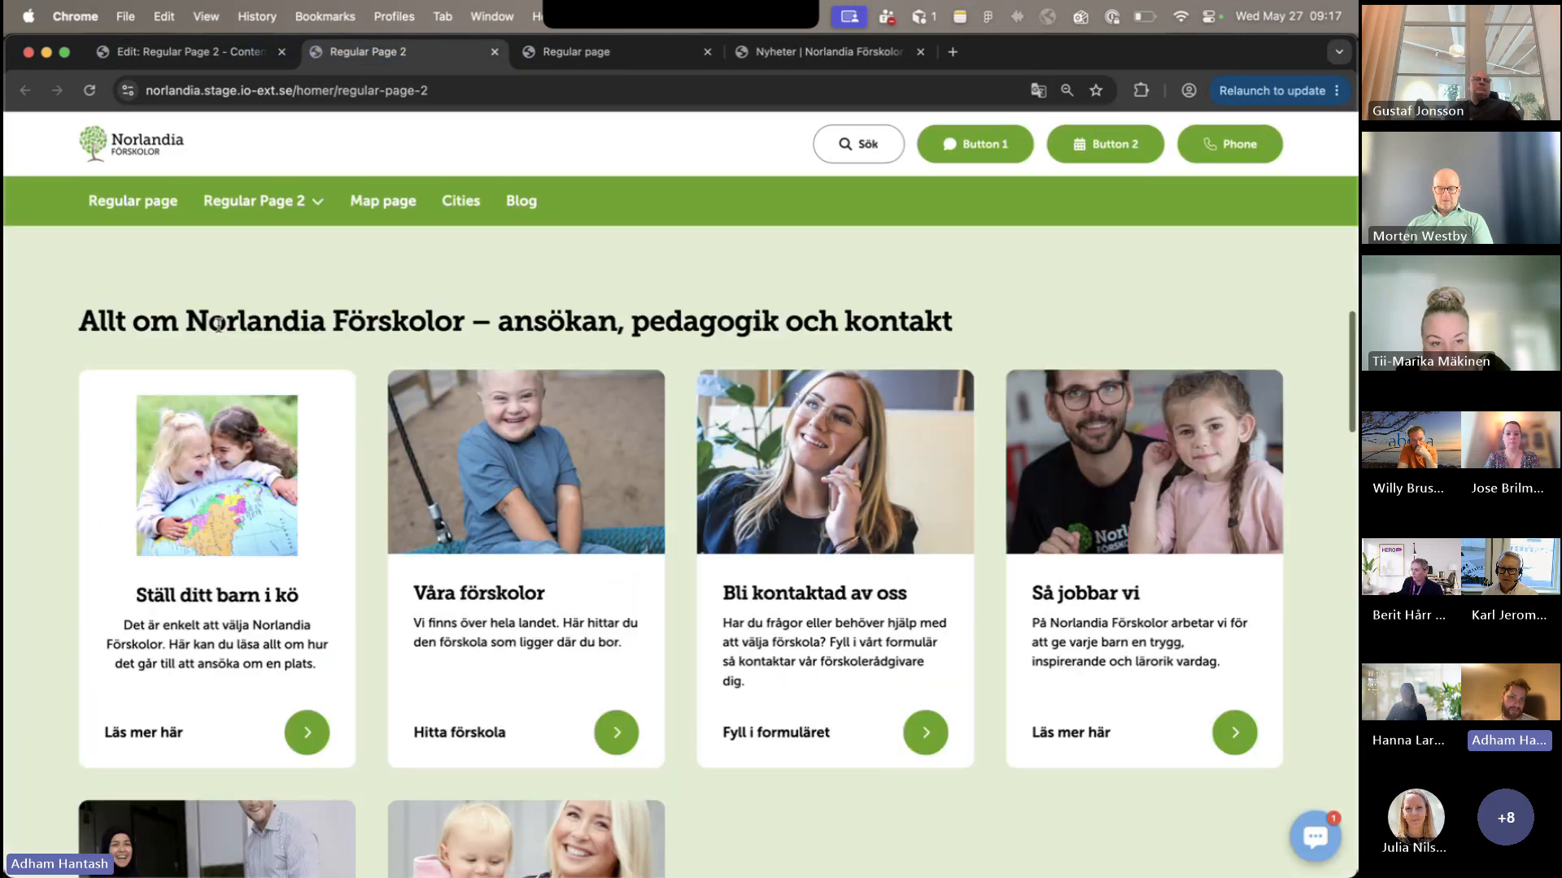
# - Return to the editor, filter the blocks that can be added below the Regular Card Block by "card" and cancel without adding one
pyautogui.click(231, 47)
pyautogui.scroll(-10, 849, 304)
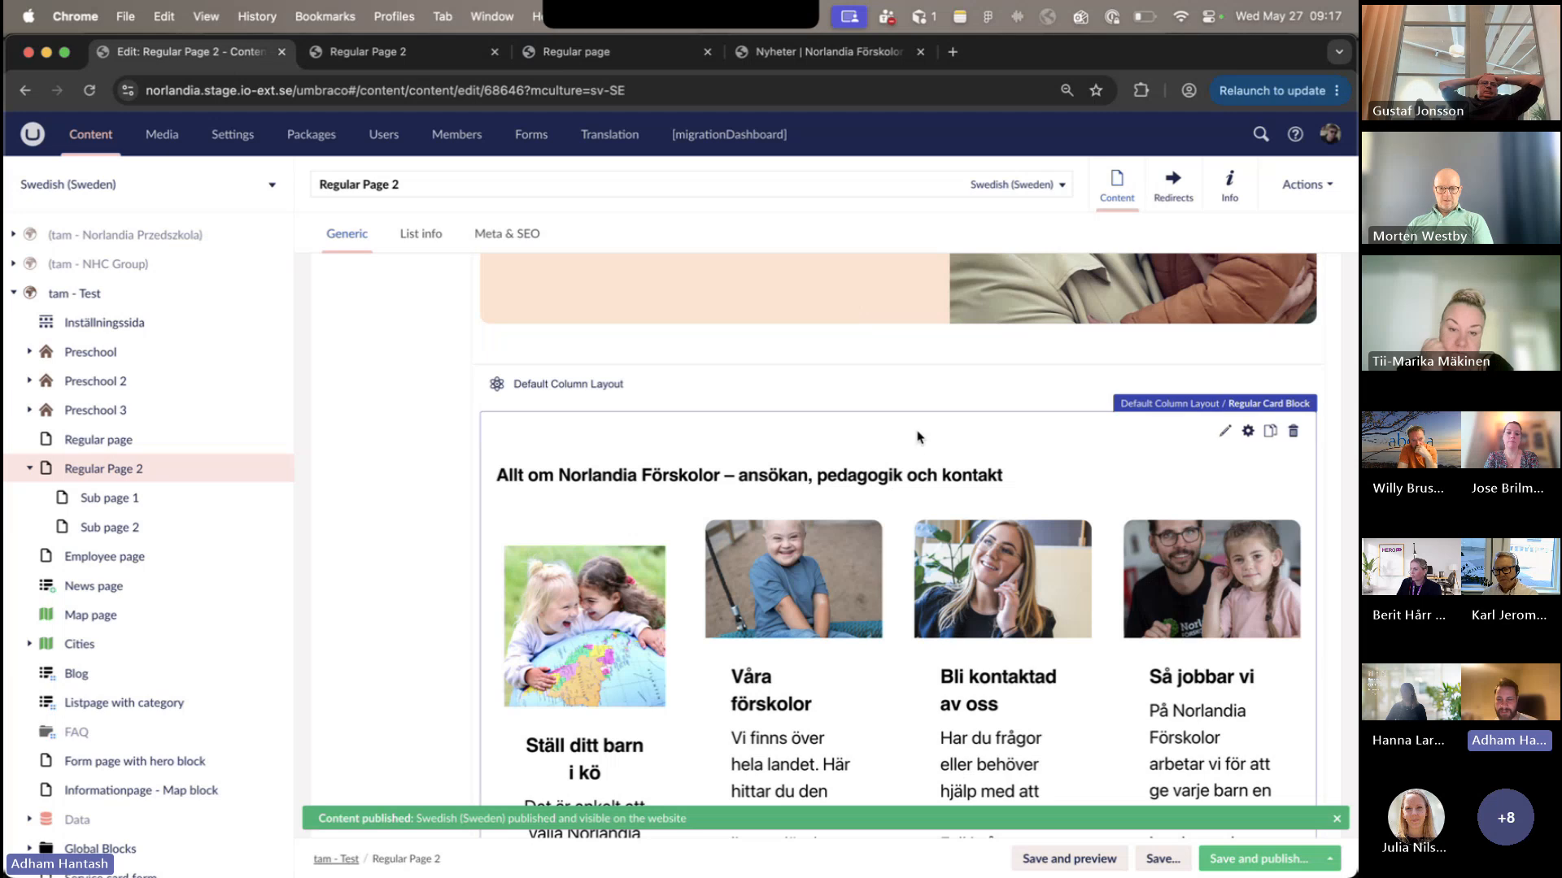
pyautogui.scroll(-2, 917, 437)
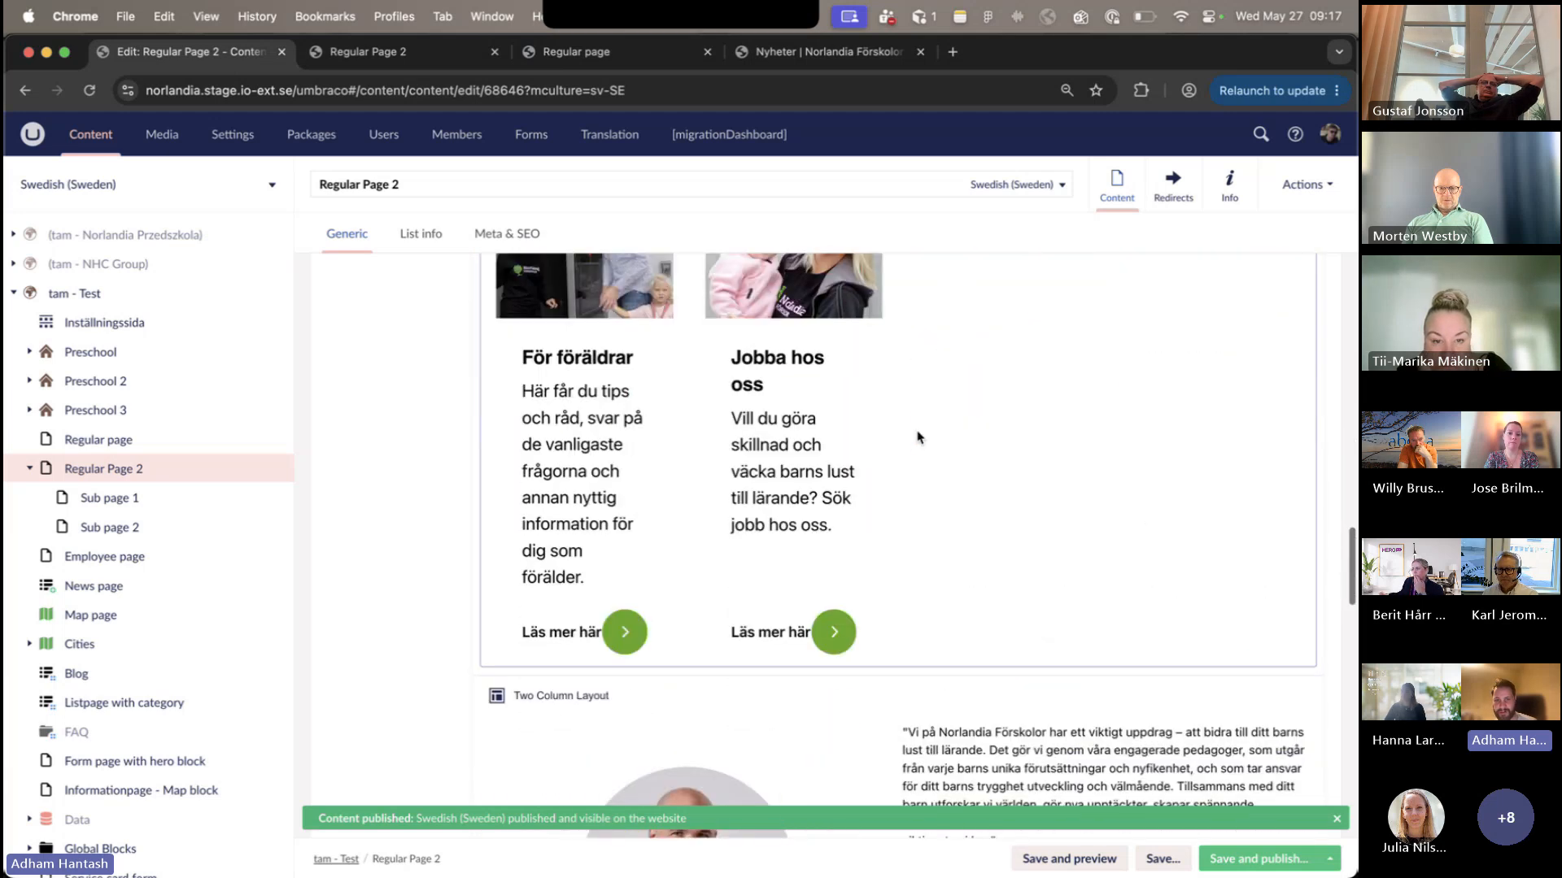
pyautogui.click(894, 645)
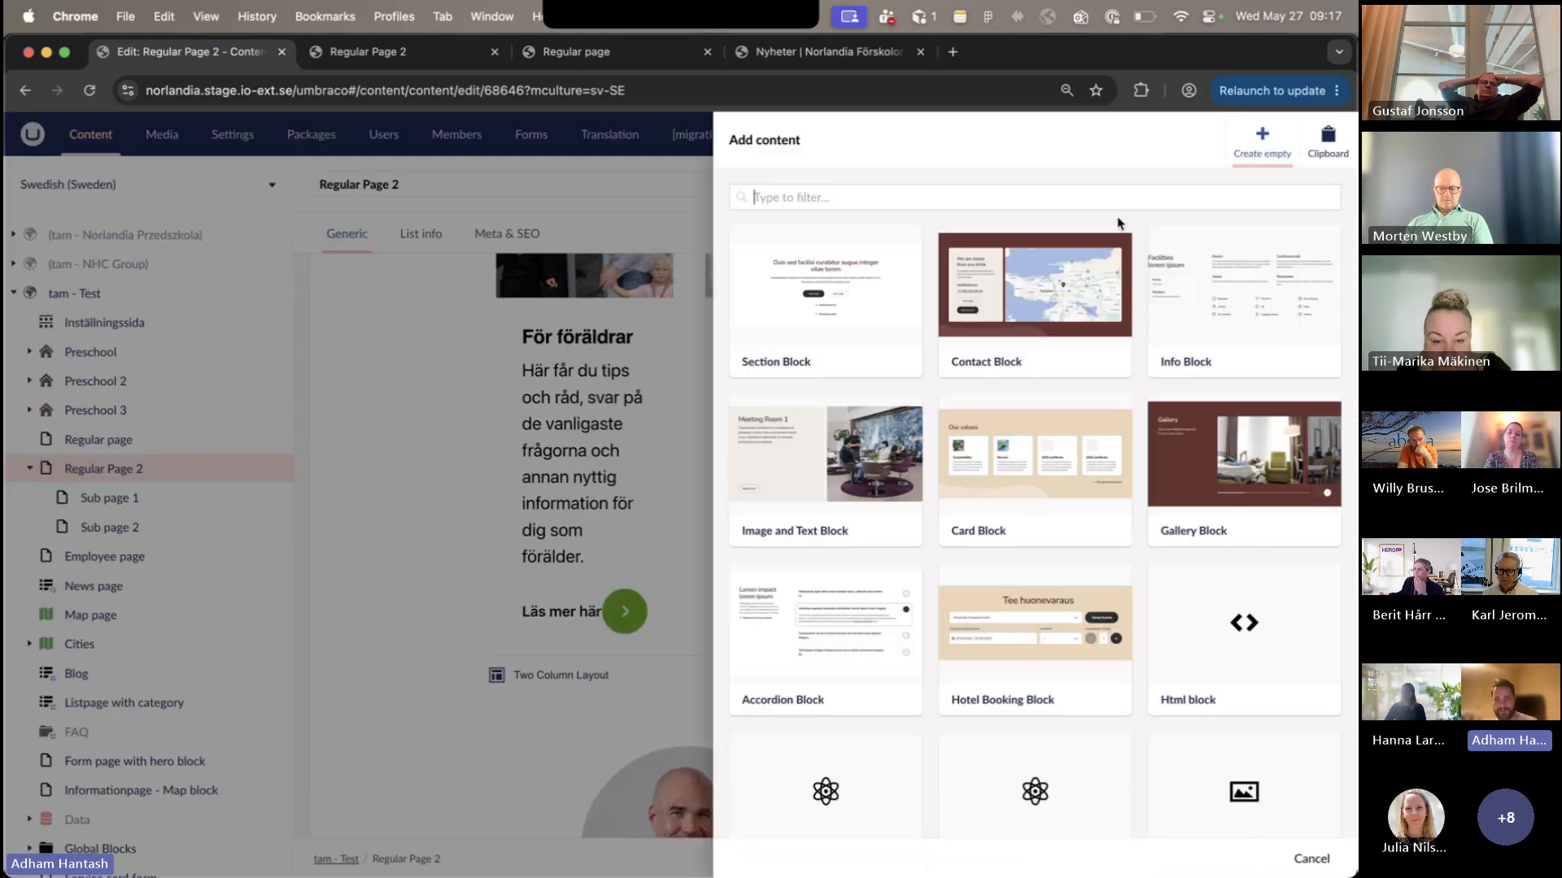
pyautogui.write('card')
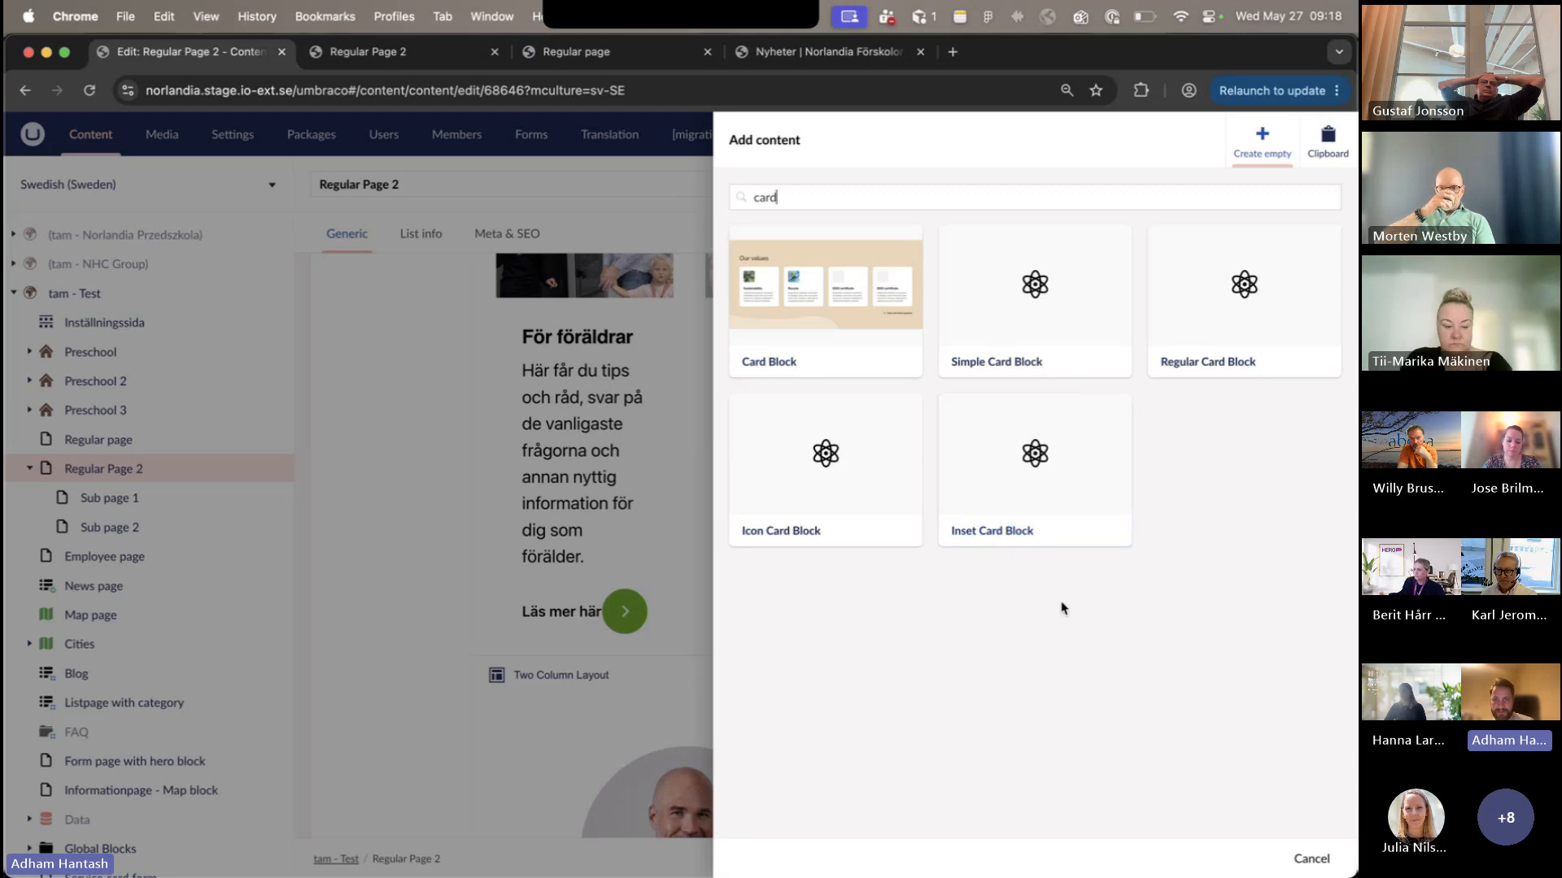
pyautogui.click(1326, 867)
# - Browse the blocks and layouts that can be added above the Two Column Layout and cancel without adding one
pyautogui.scroll(-3, 1041, 671)
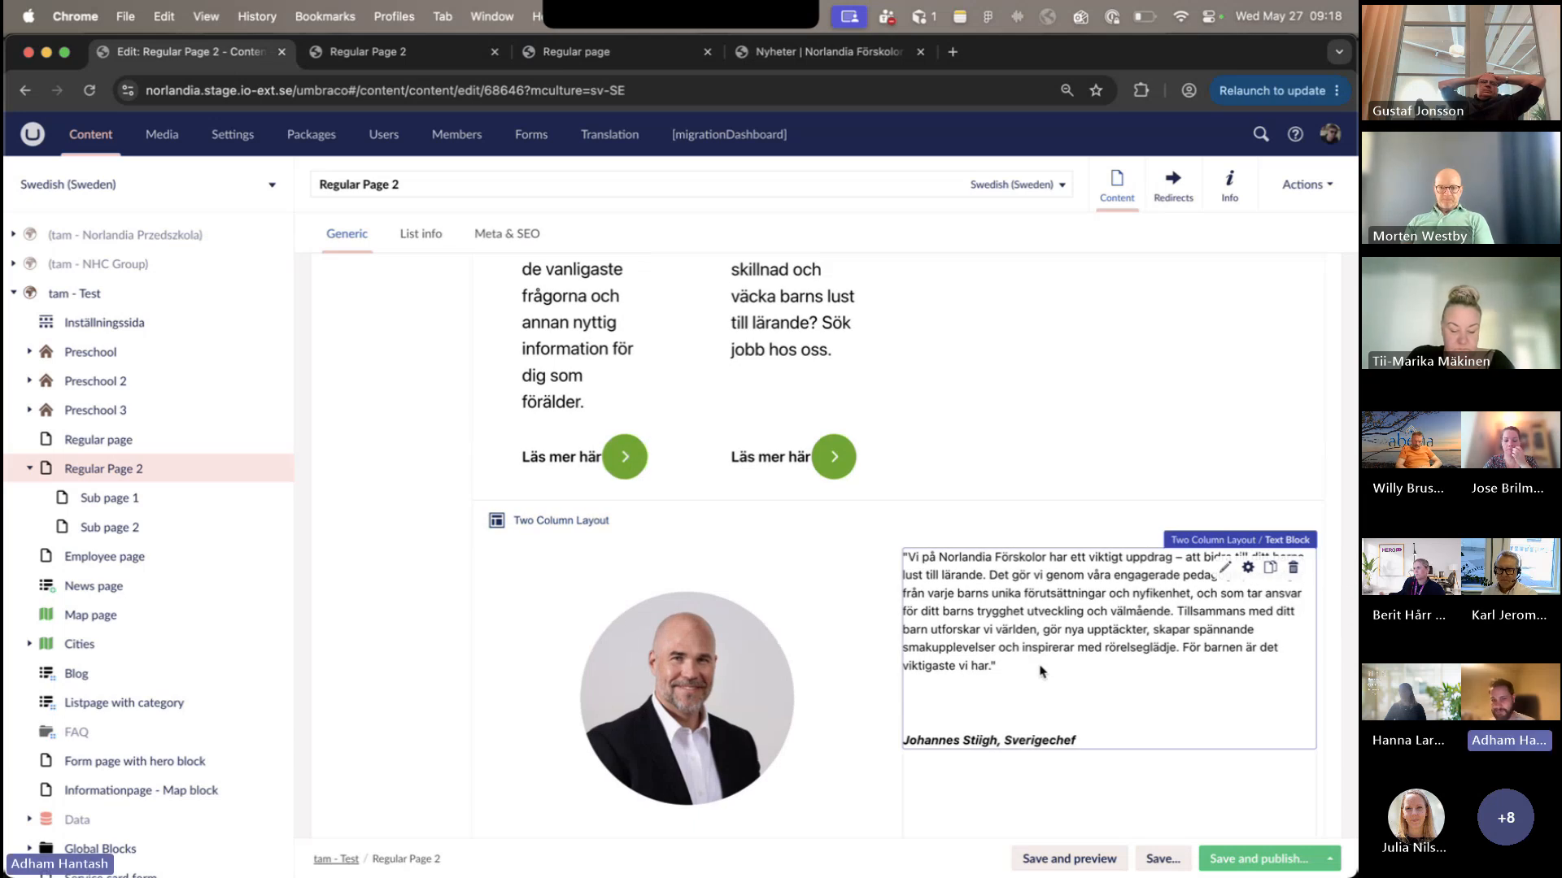
pyautogui.moveTo(918, 503)
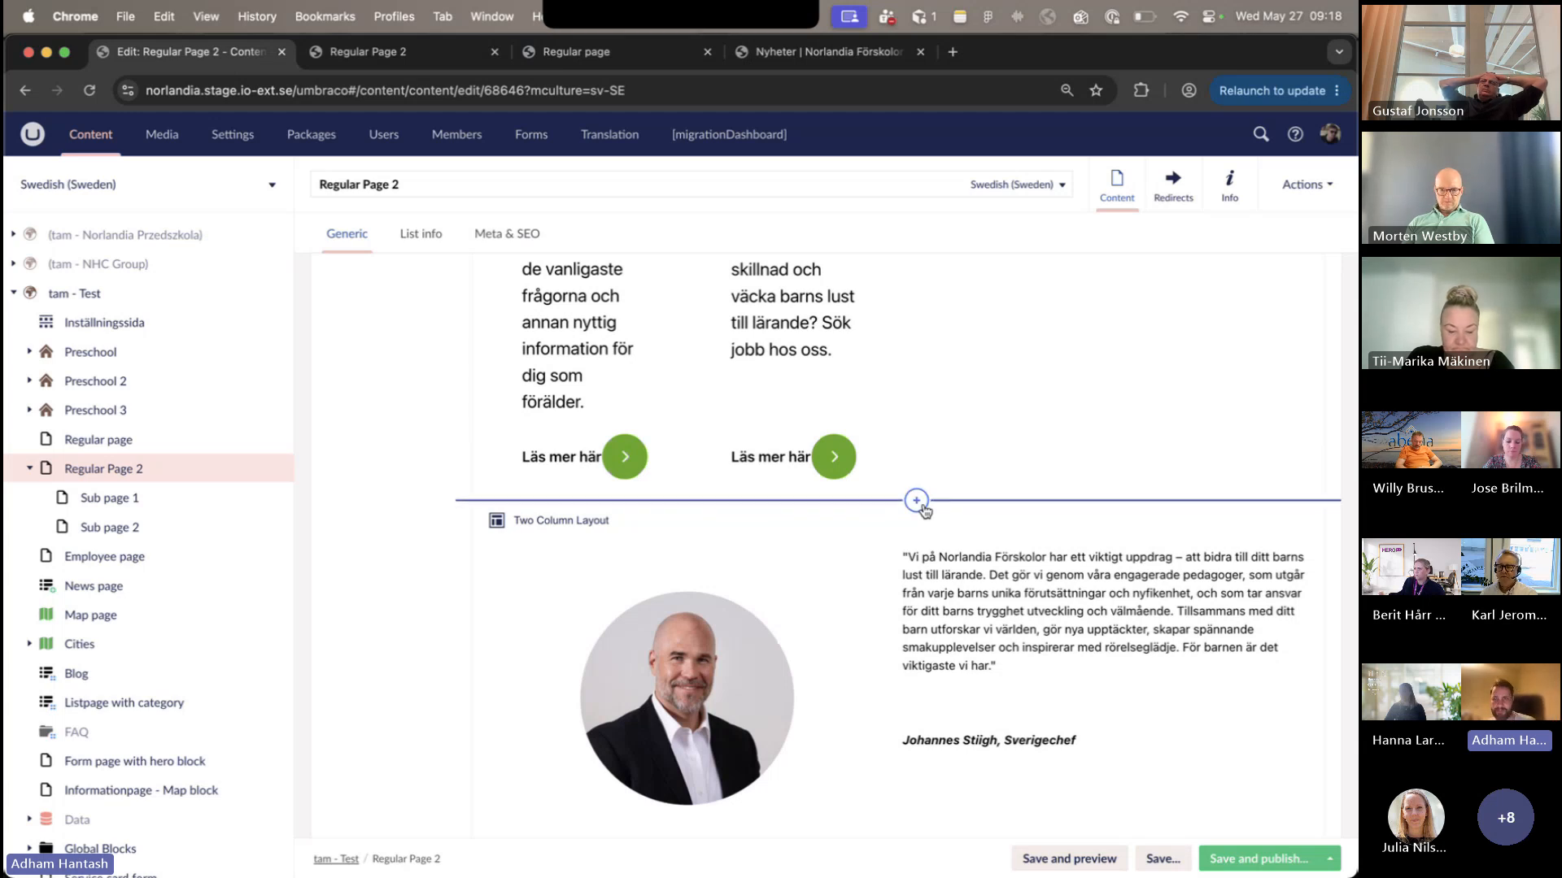
pyautogui.click(917, 501)
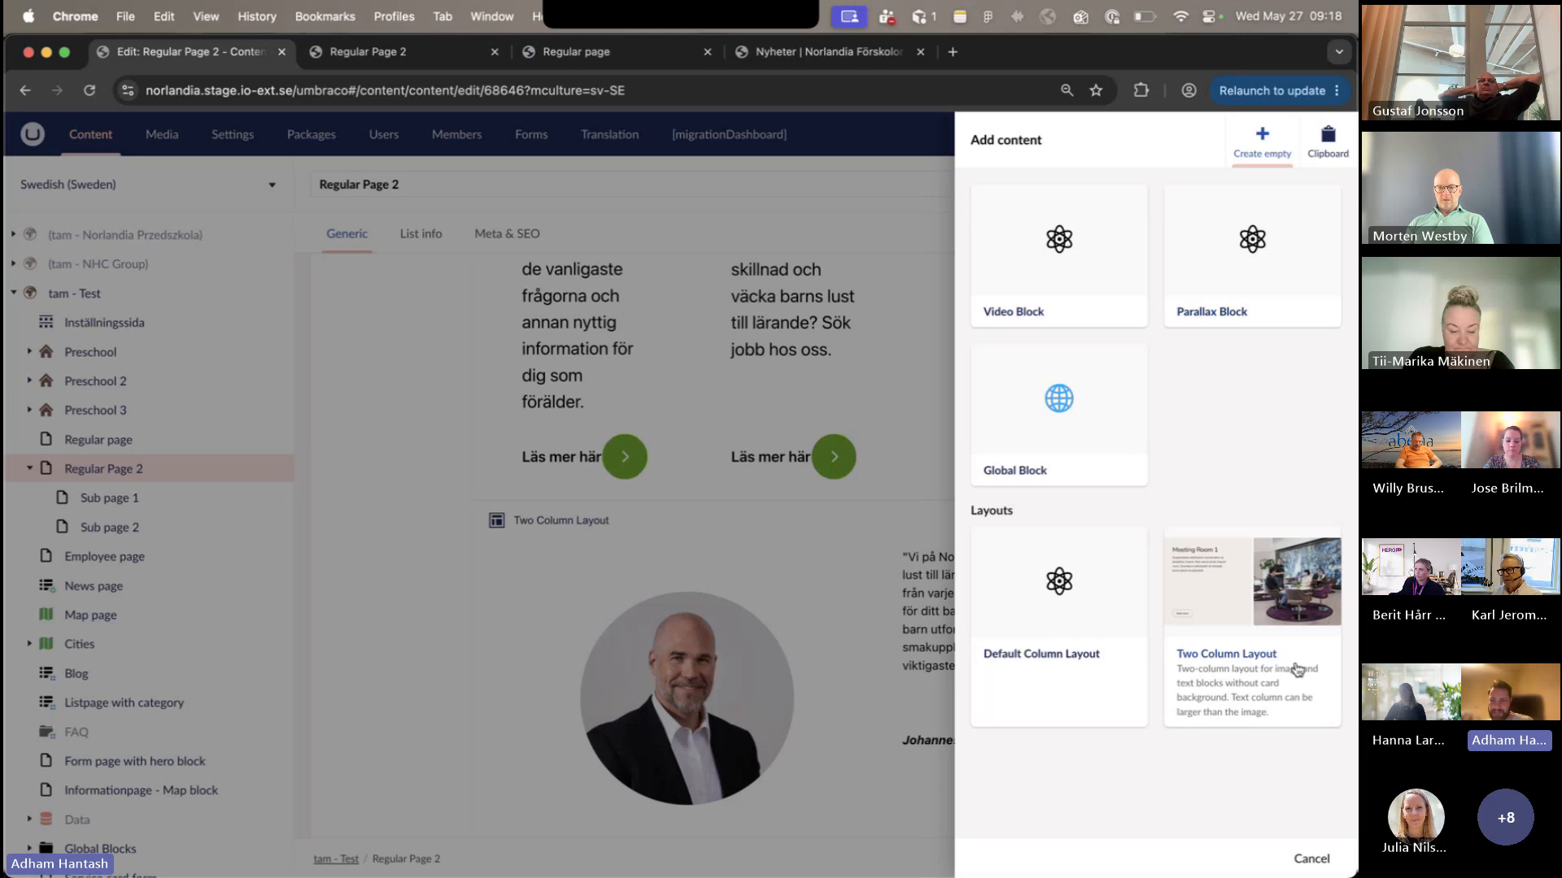
pyautogui.click(1311, 854)
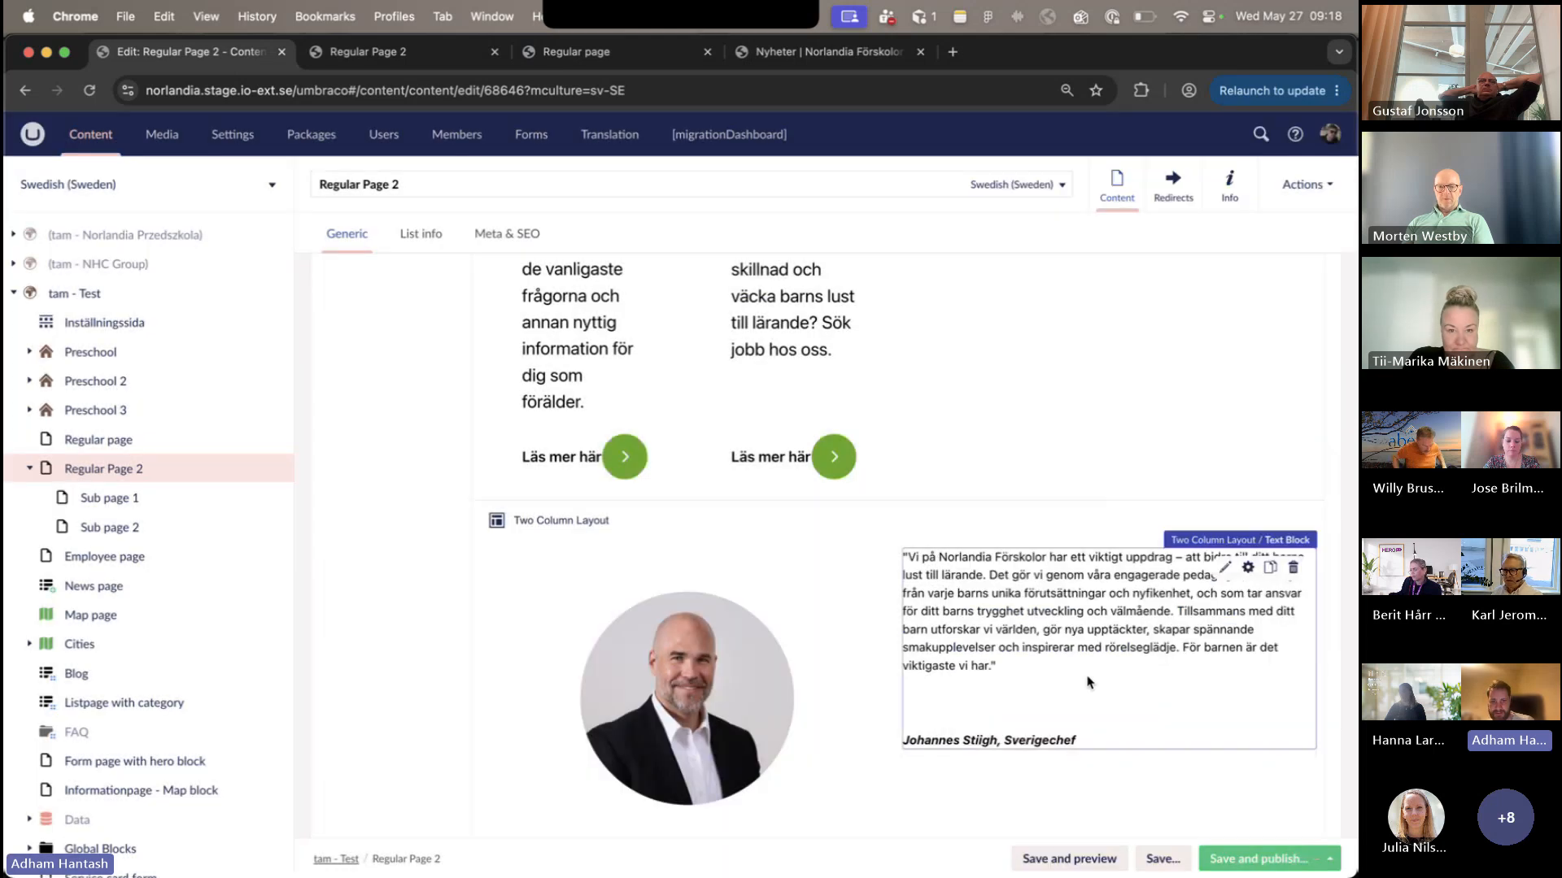
# - Examine the Video Block in the editor and review the published Regular Page 2's video, link, review, card and section blocks
pyautogui.scroll(-10, 1088, 682)
pyautogui.scroll(2, 1089, 681)
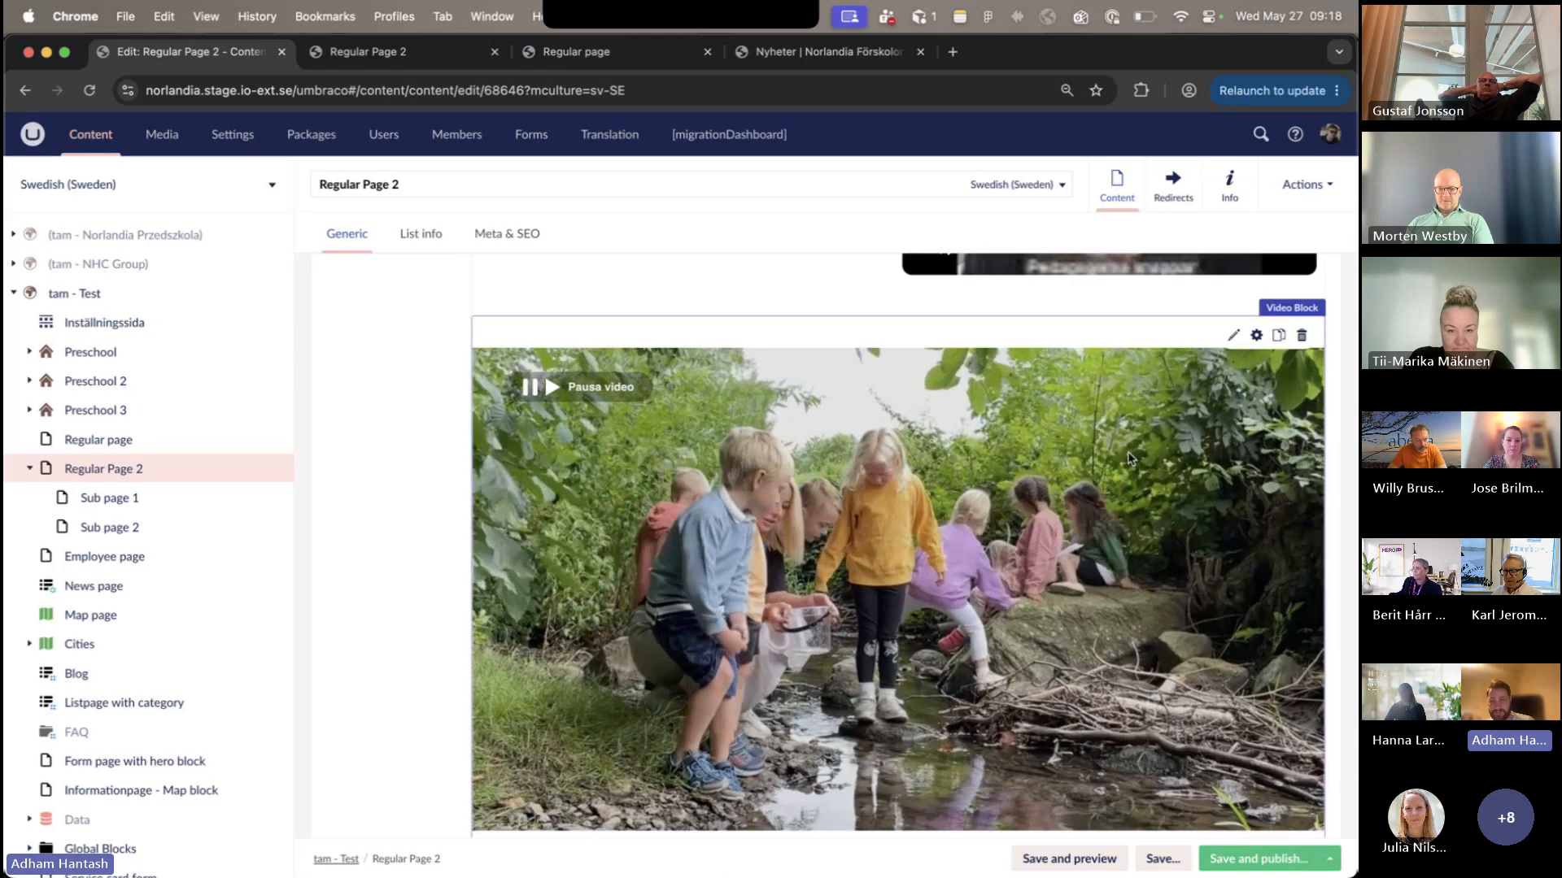
pyautogui.click(362, 51)
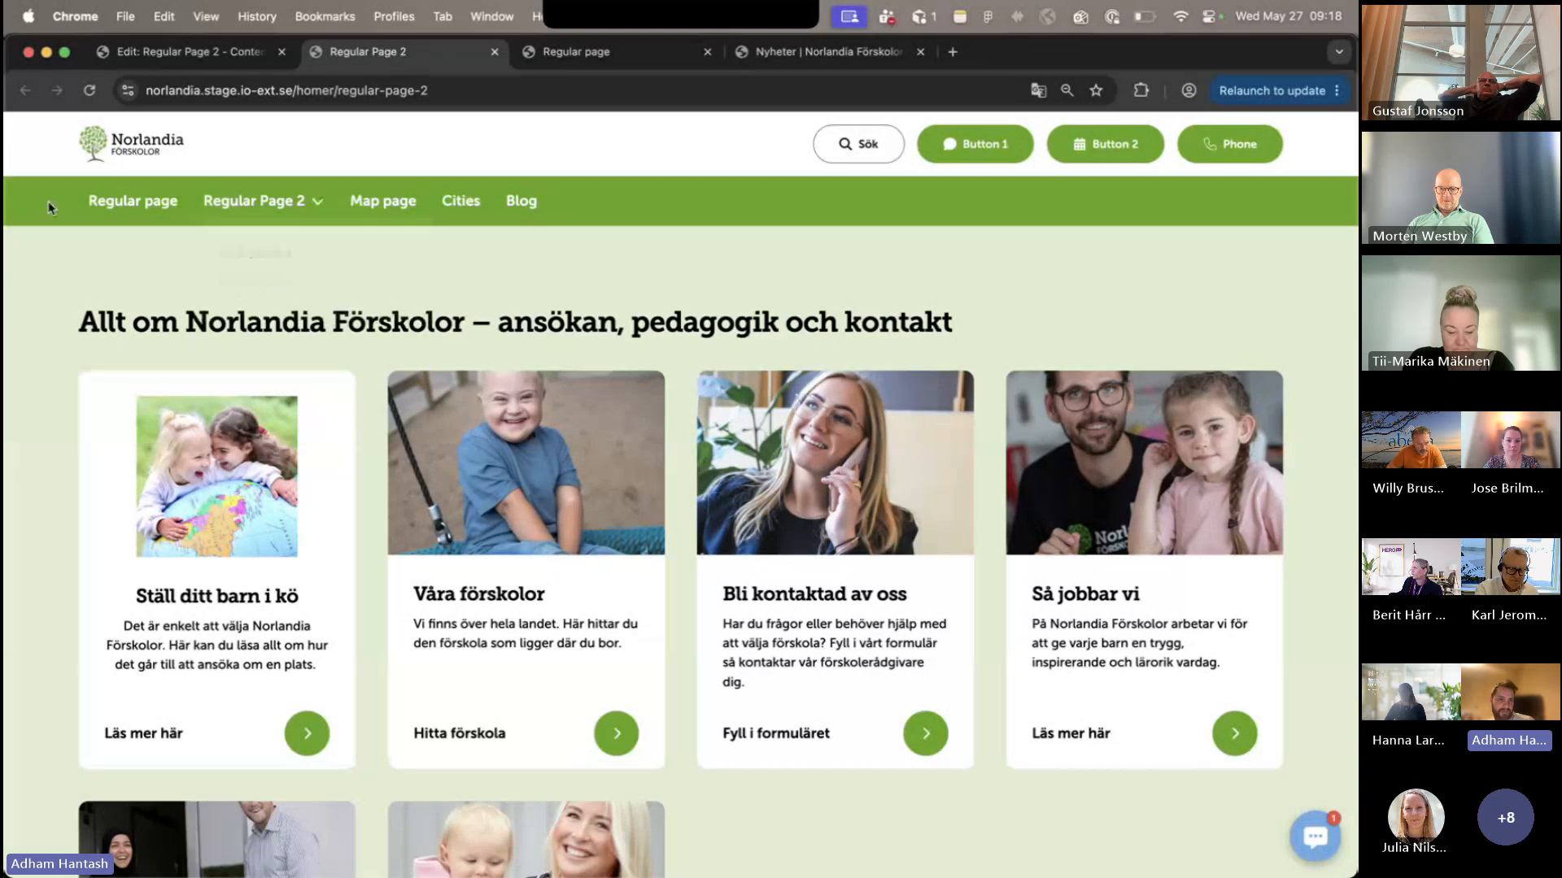
pyautogui.scroll(-10, 48, 207)
pyautogui.scroll(3, 48, 206)
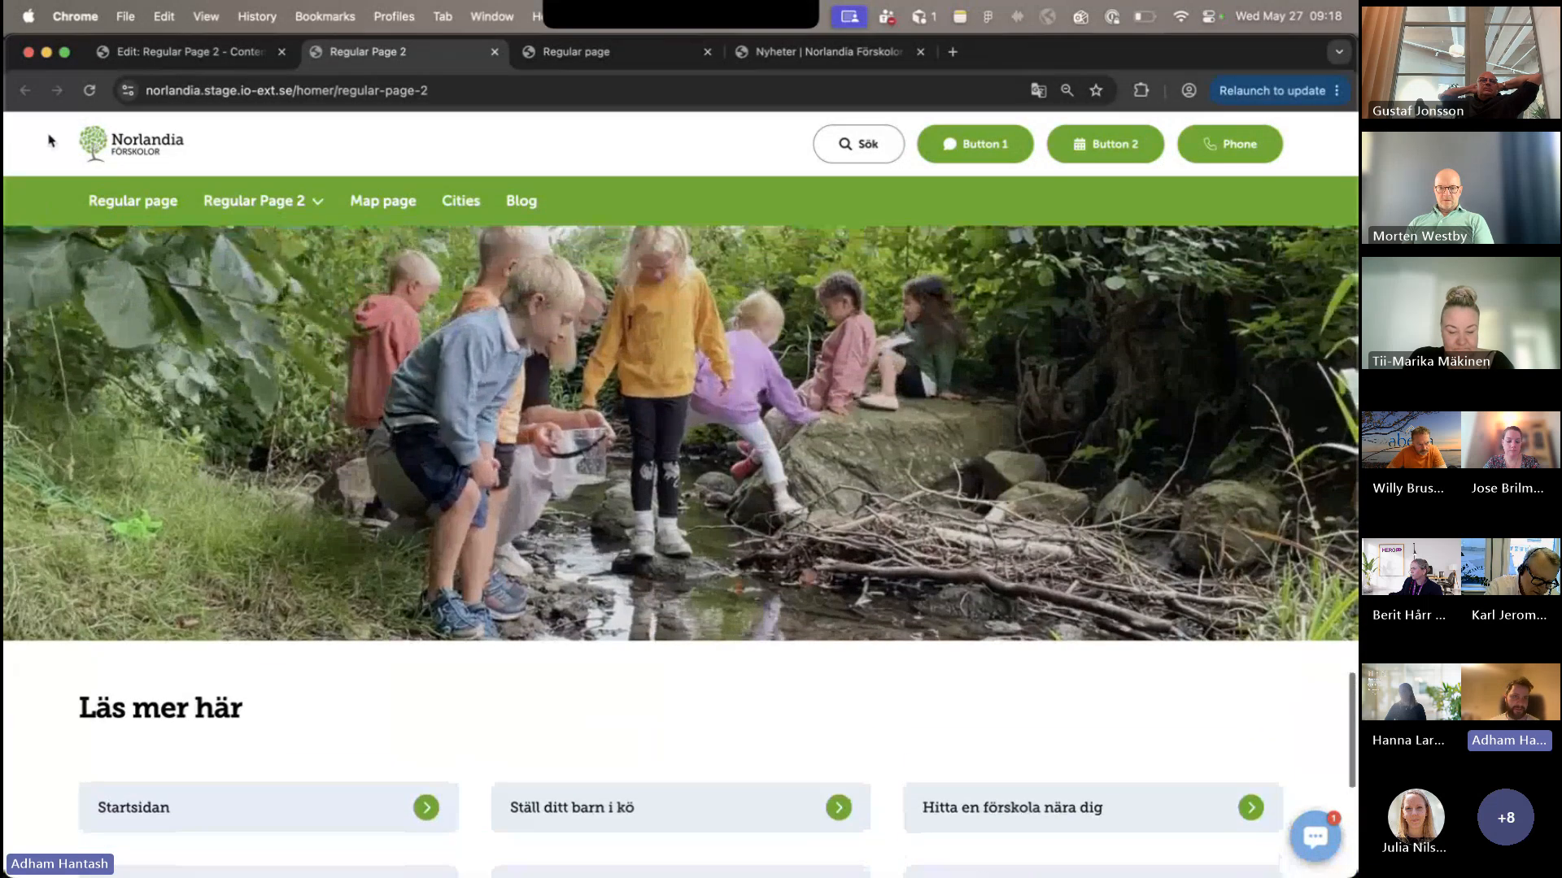
pyautogui.scroll(-5, 363, 242)
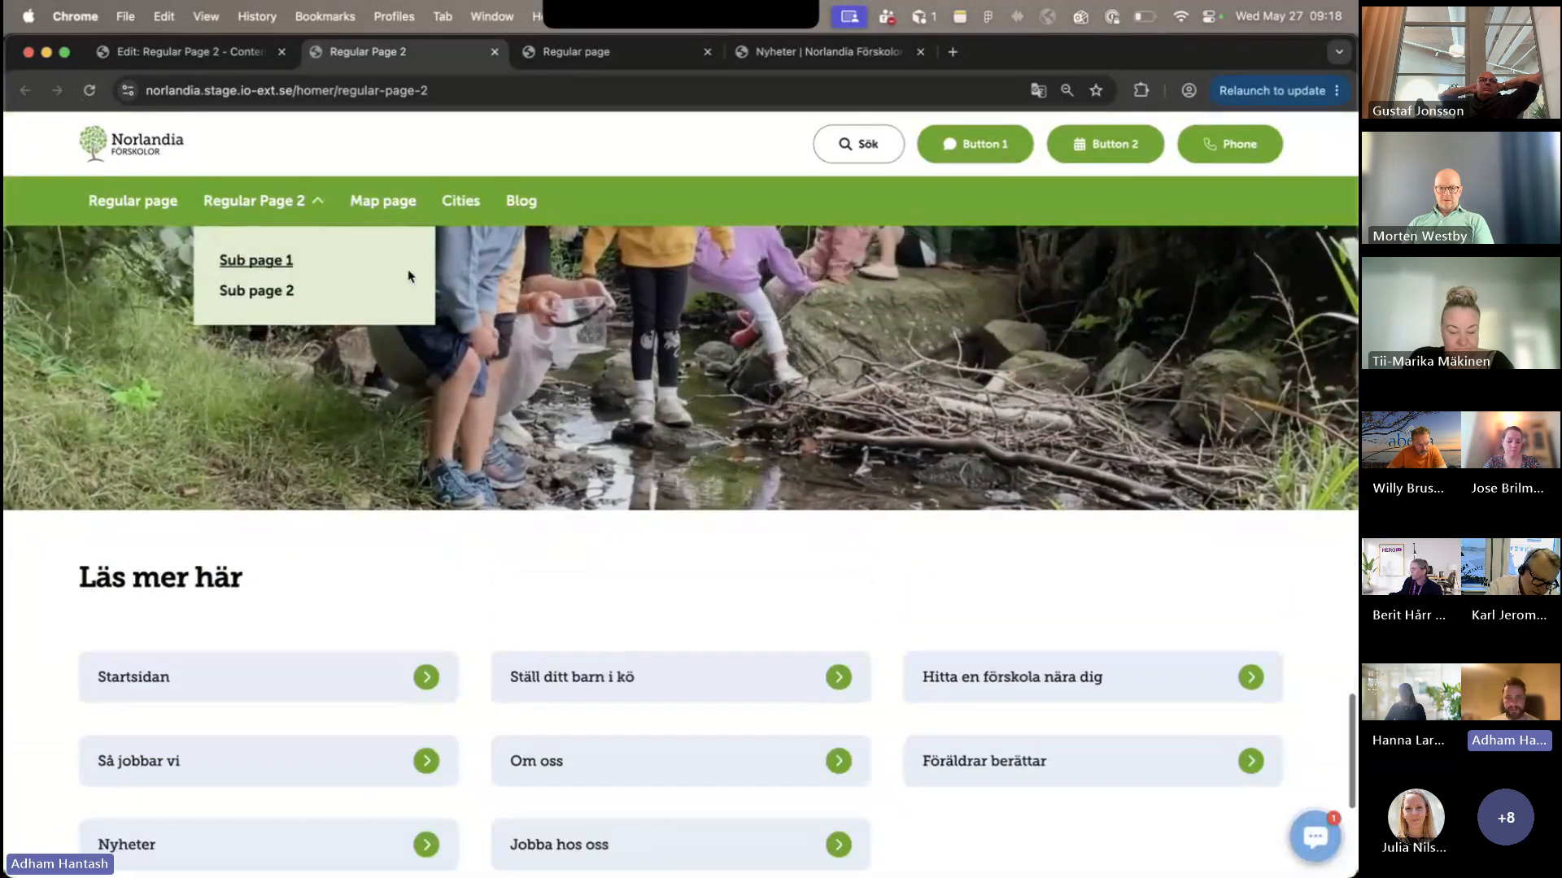
pyautogui.scroll(7, 513, 472)
pyautogui.scroll(2, 512, 471)
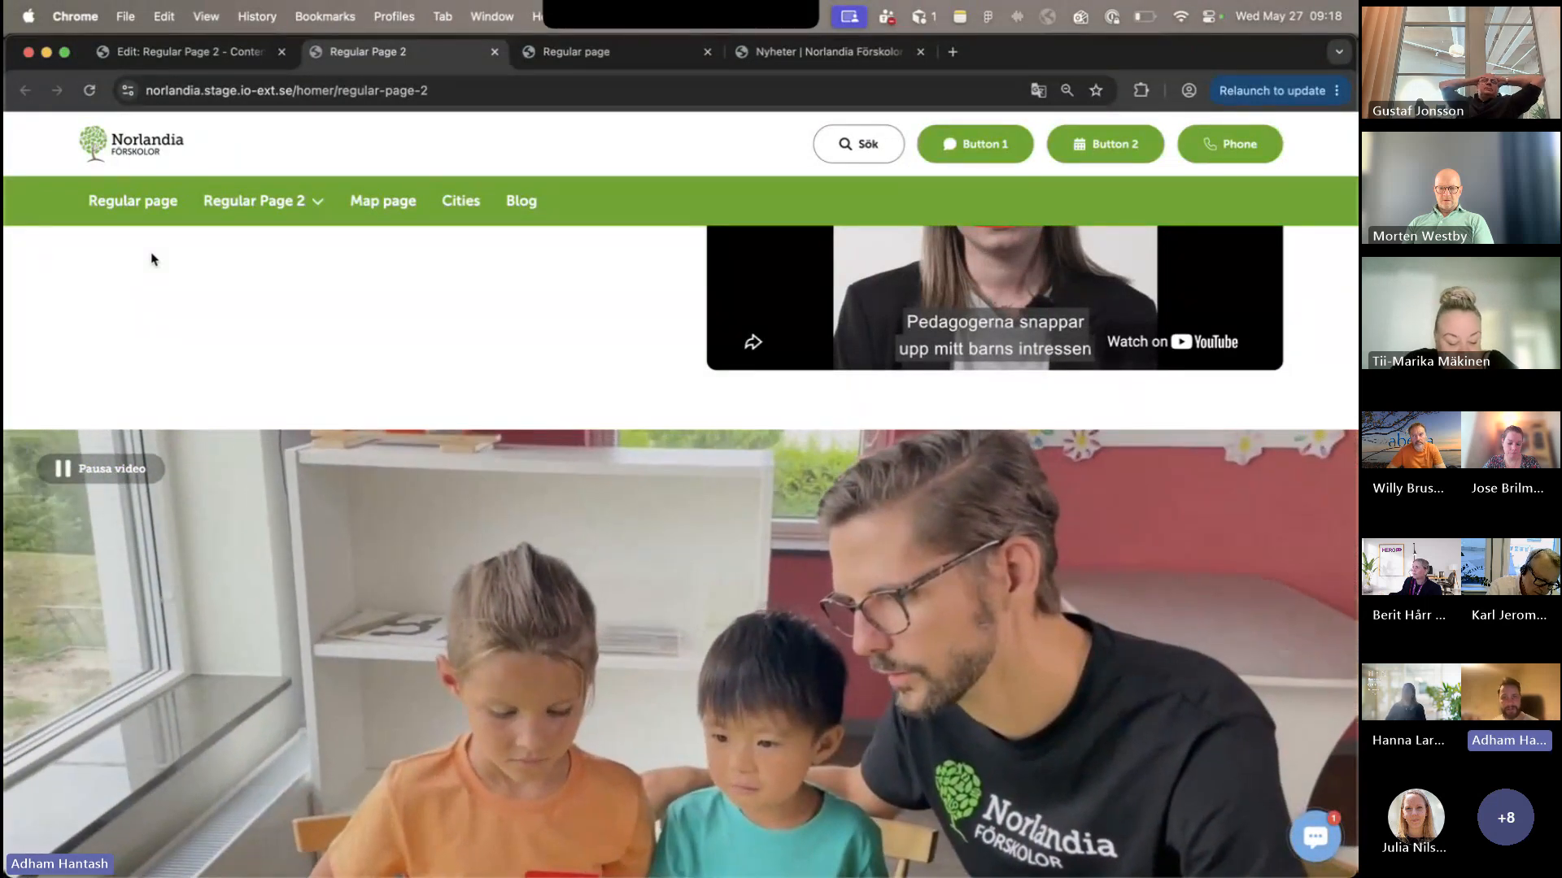
pyautogui.scroll(10, 152, 260)
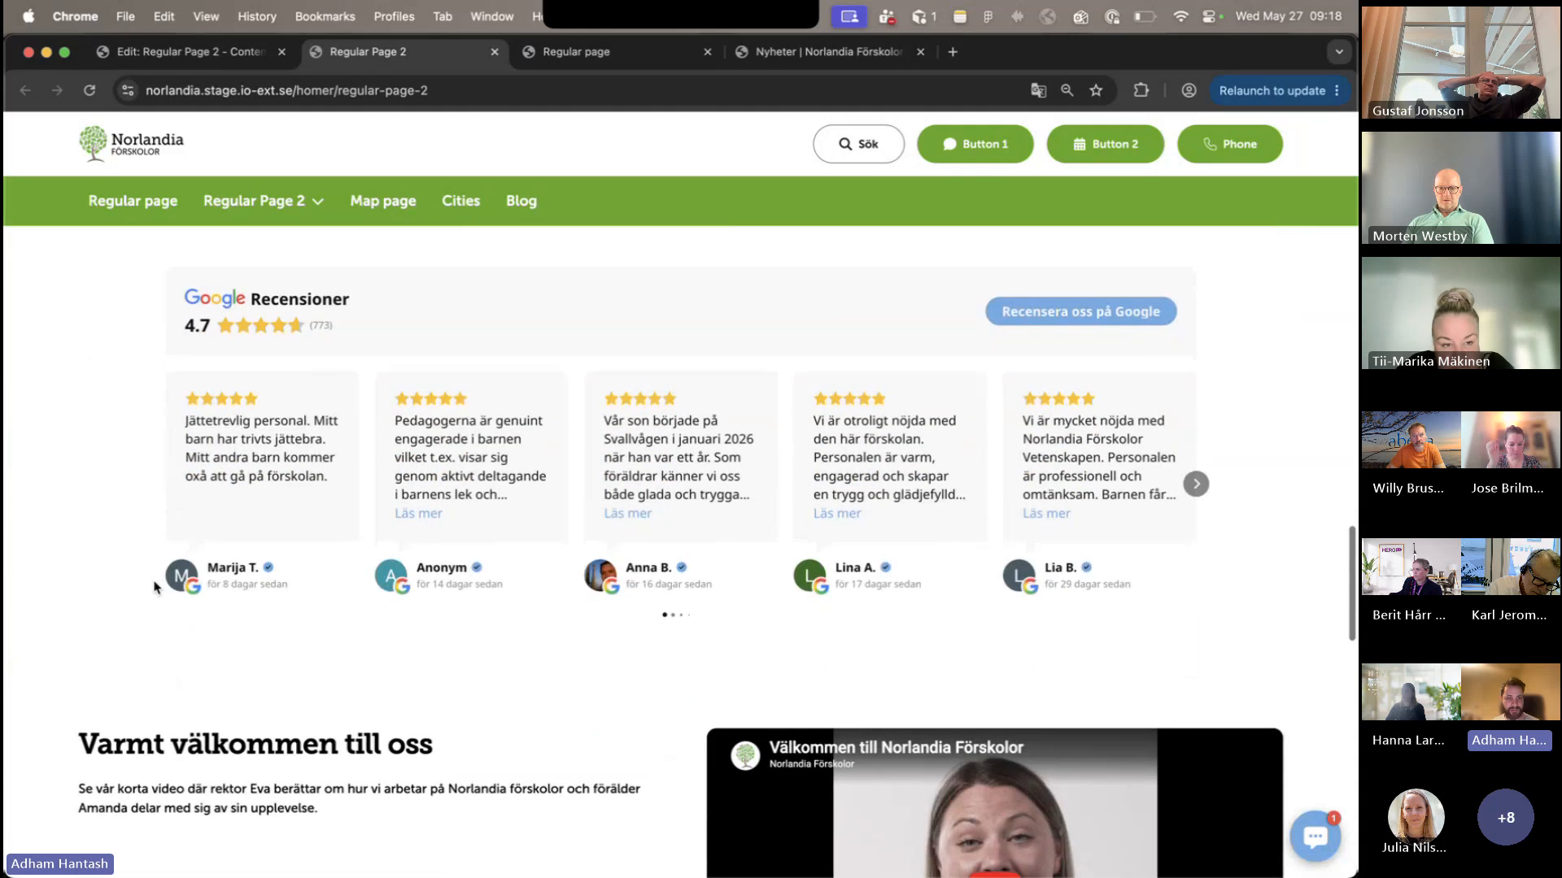
pyautogui.scroll(10, 130, 606)
pyautogui.scroll(10, 129, 602)
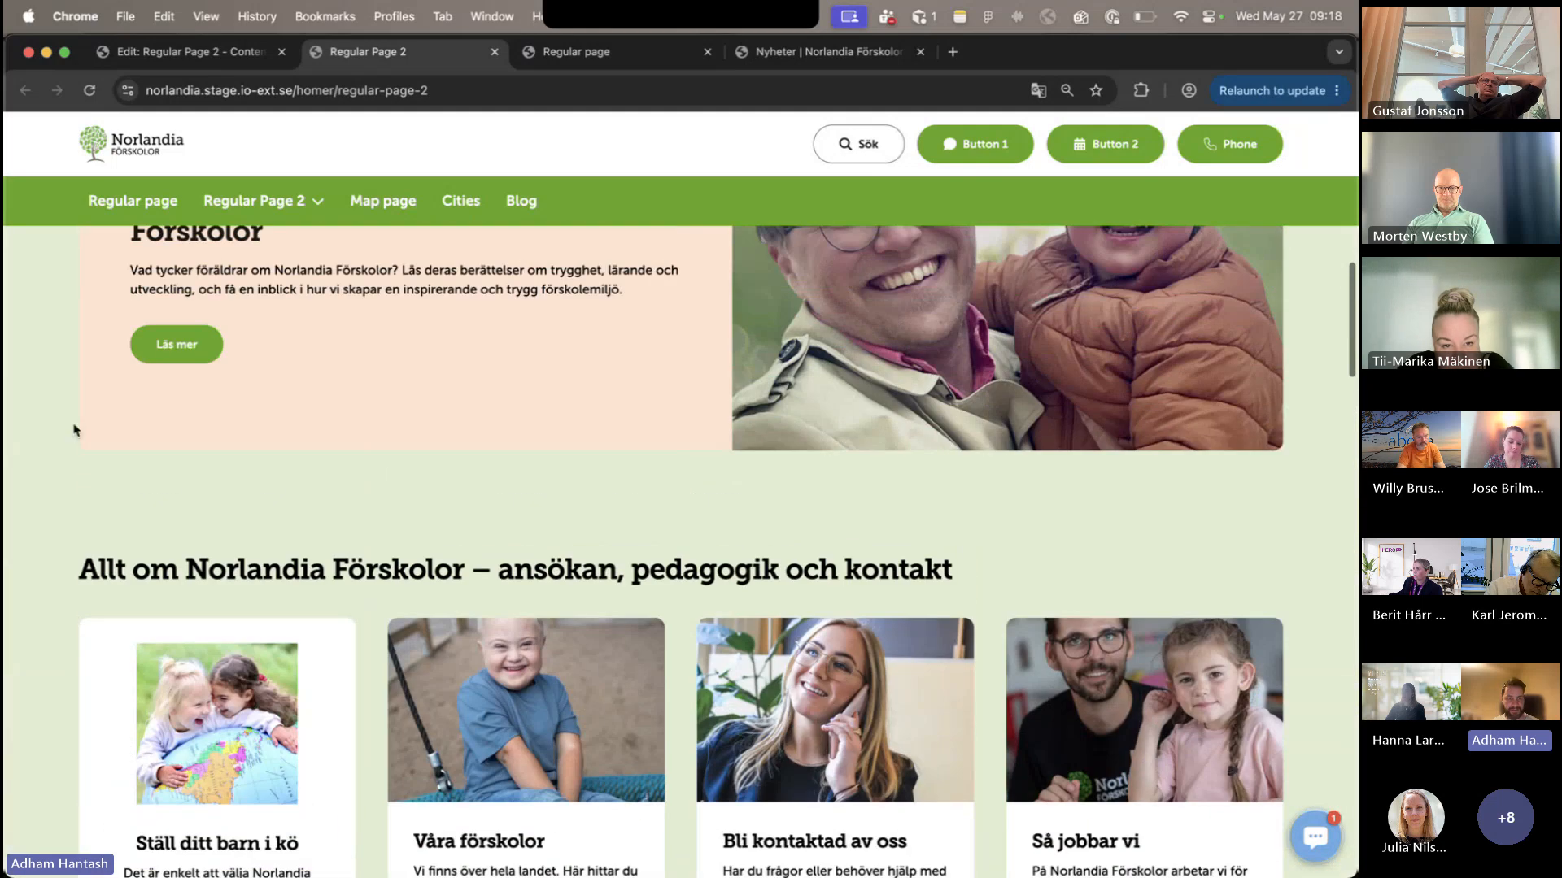
pyautogui.scroll(10, 28, 676)
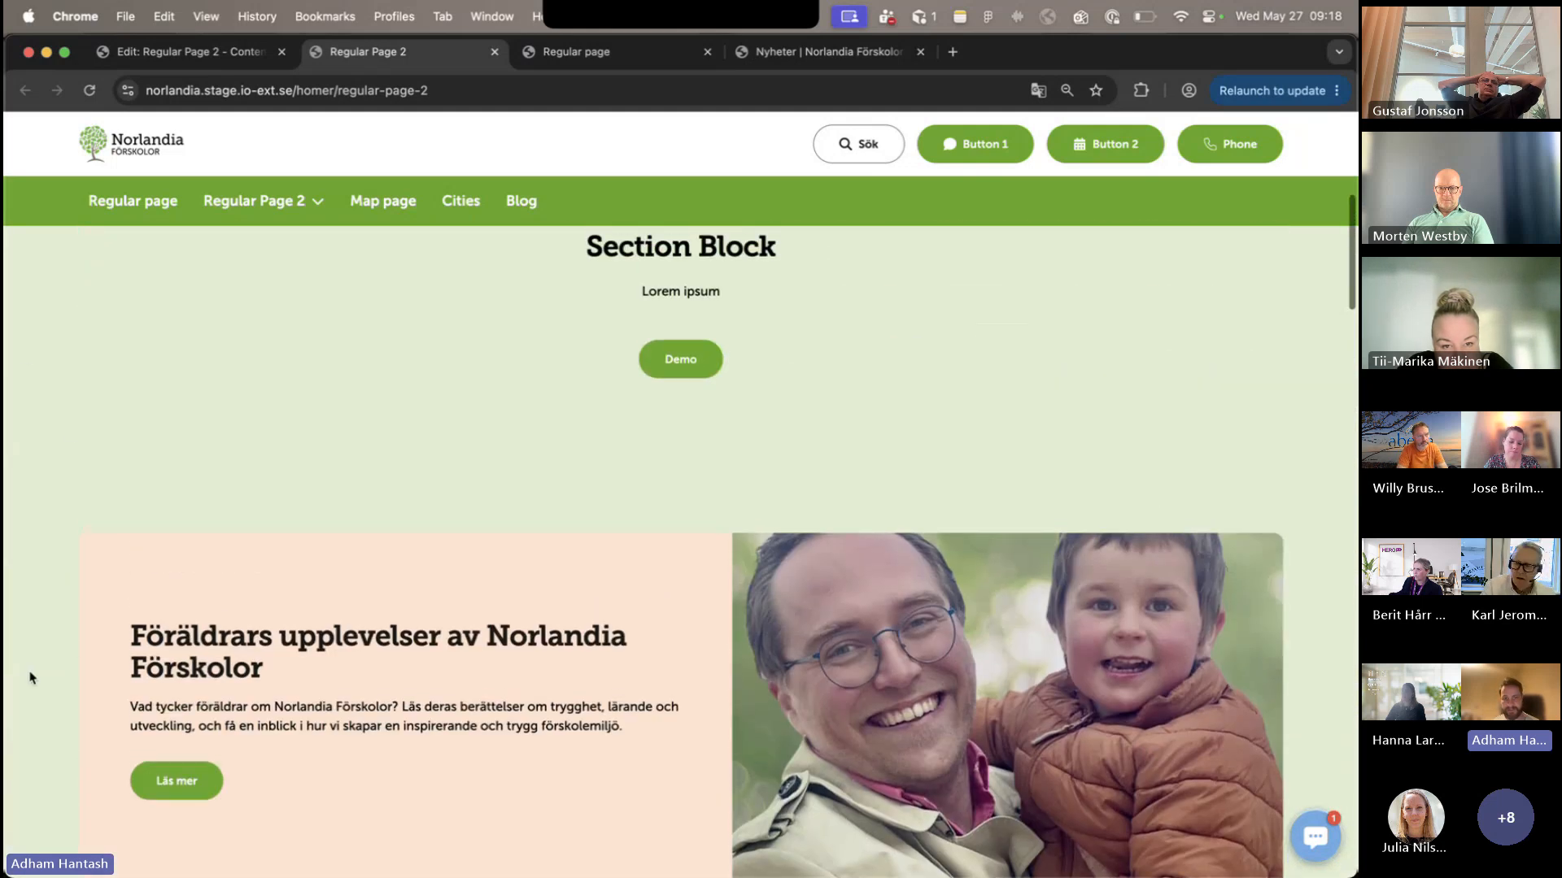
pyautogui.scroll(-20, 30, 677)
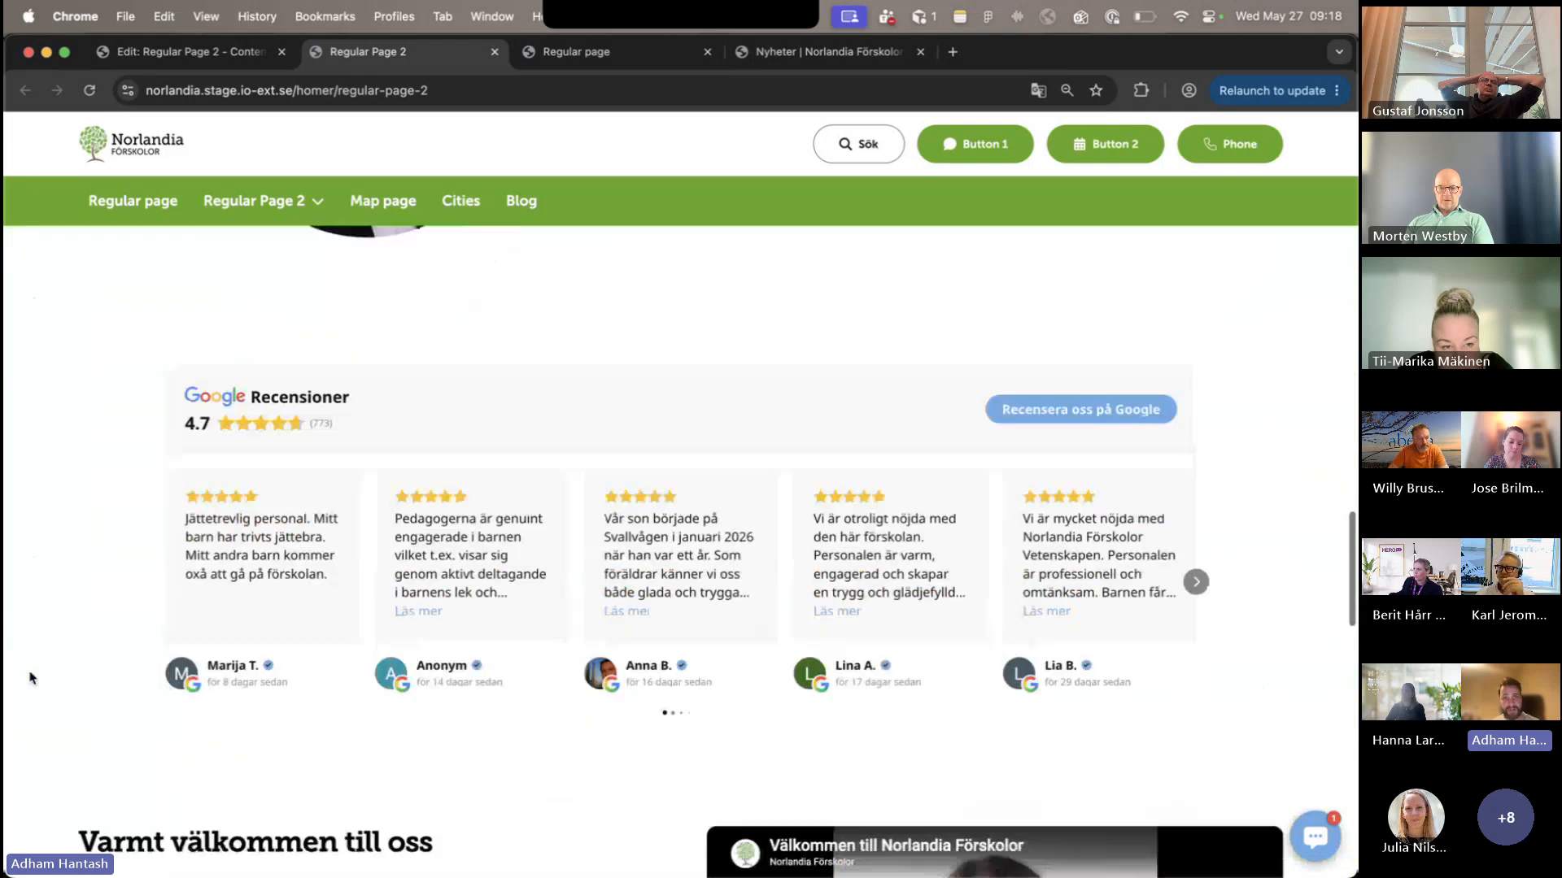
# - Return to the editor, browse the blocks available for the left column of the "Varmt välkommen till oss" Two Column Layout and cancel without adding one
pyautogui.scroll(-8, 30, 676)
pyautogui.scroll(6, 30, 676)
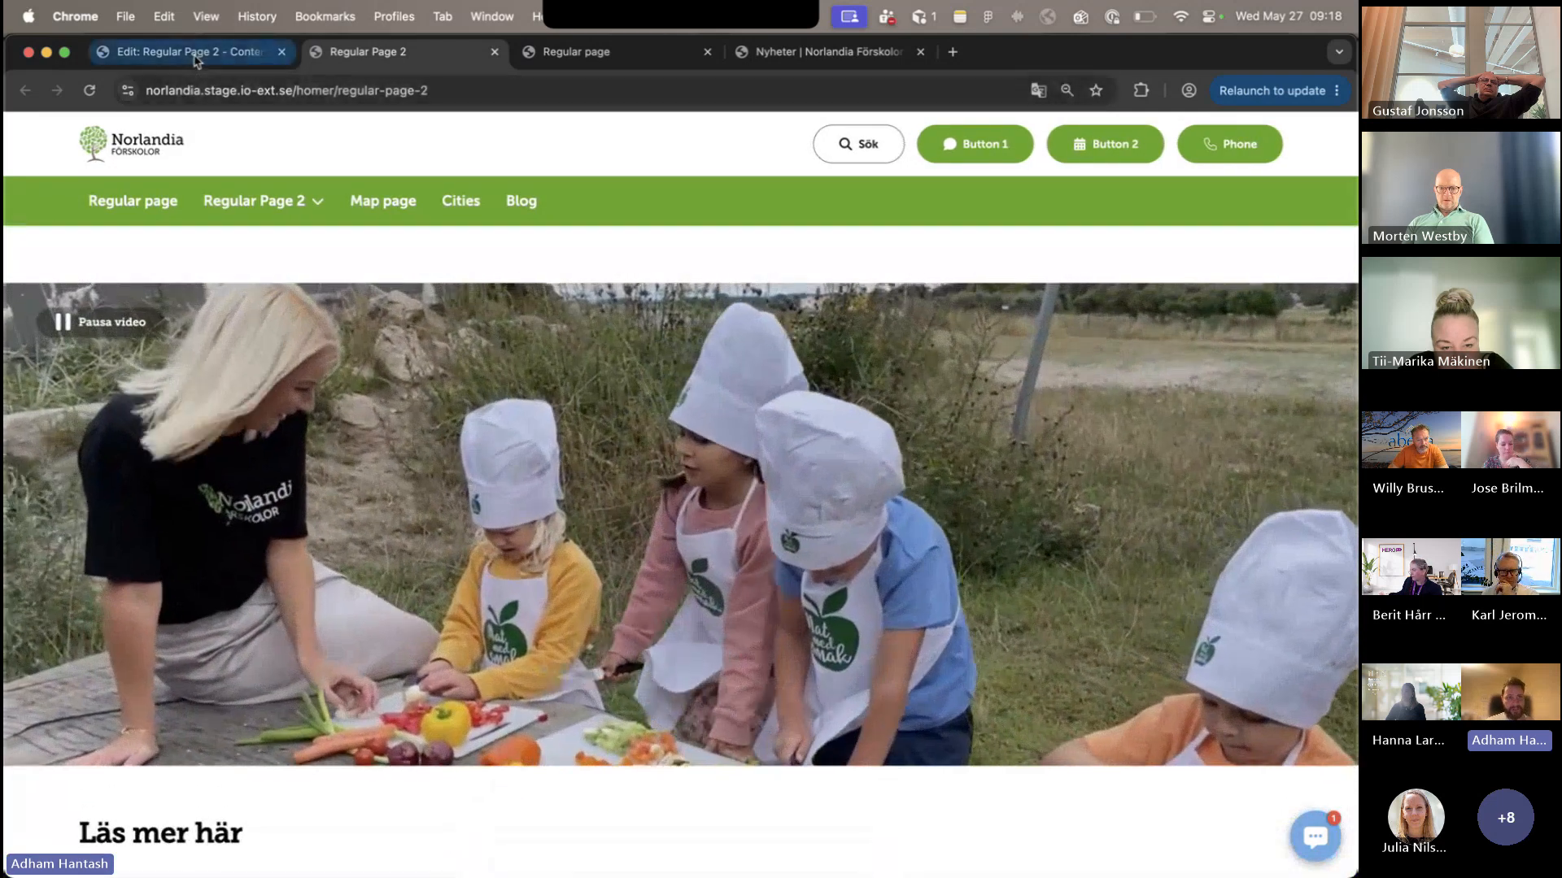
pyautogui.click(195, 54)
pyautogui.scroll(-5, 1036, 452)
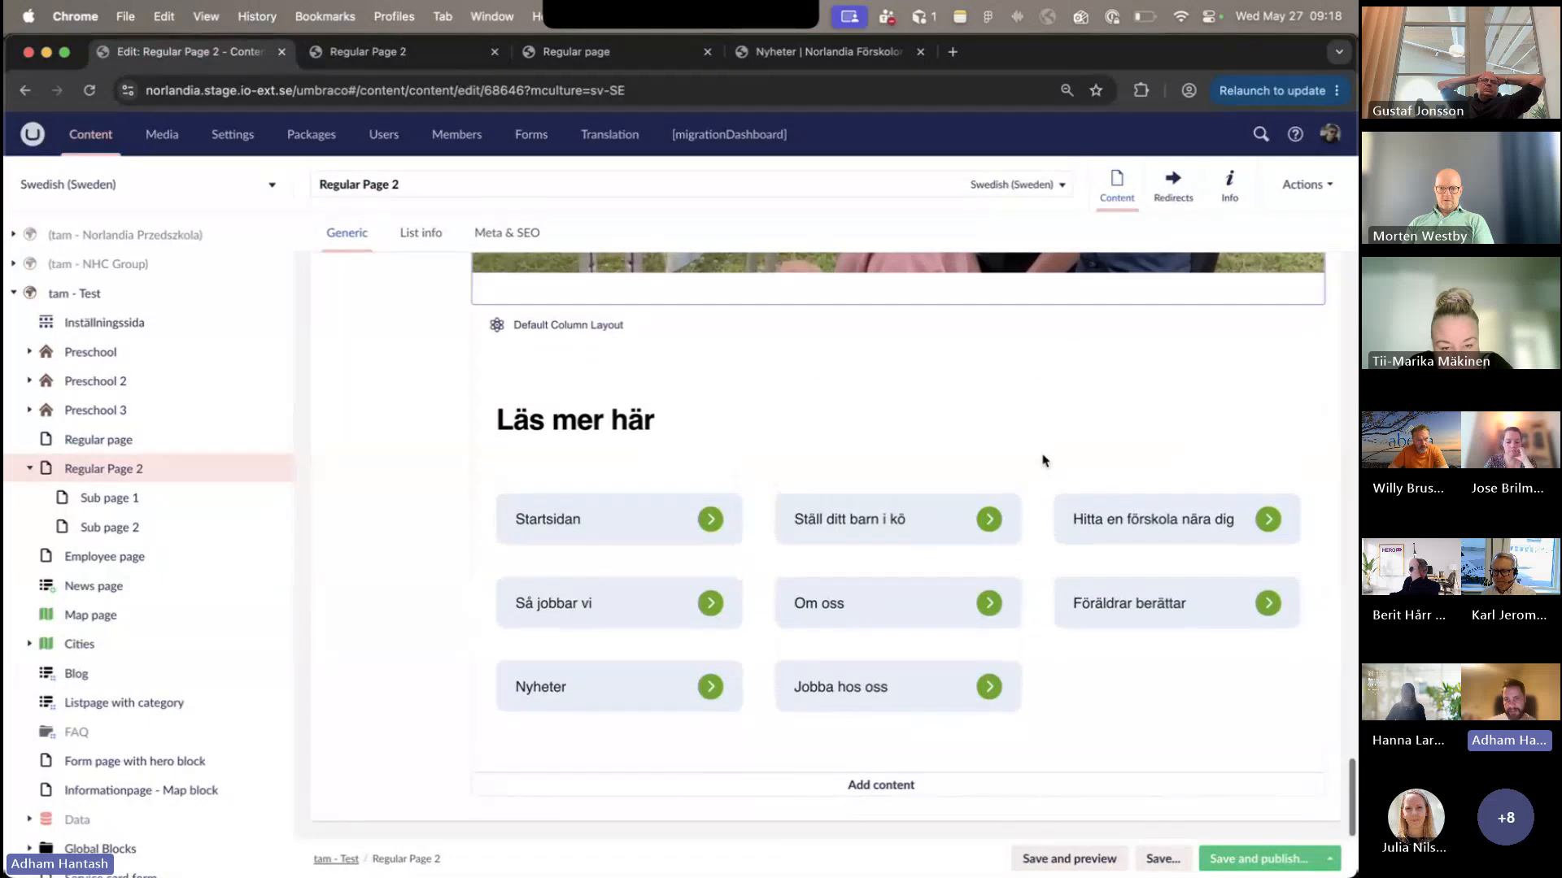
pyautogui.scroll(10, 1043, 462)
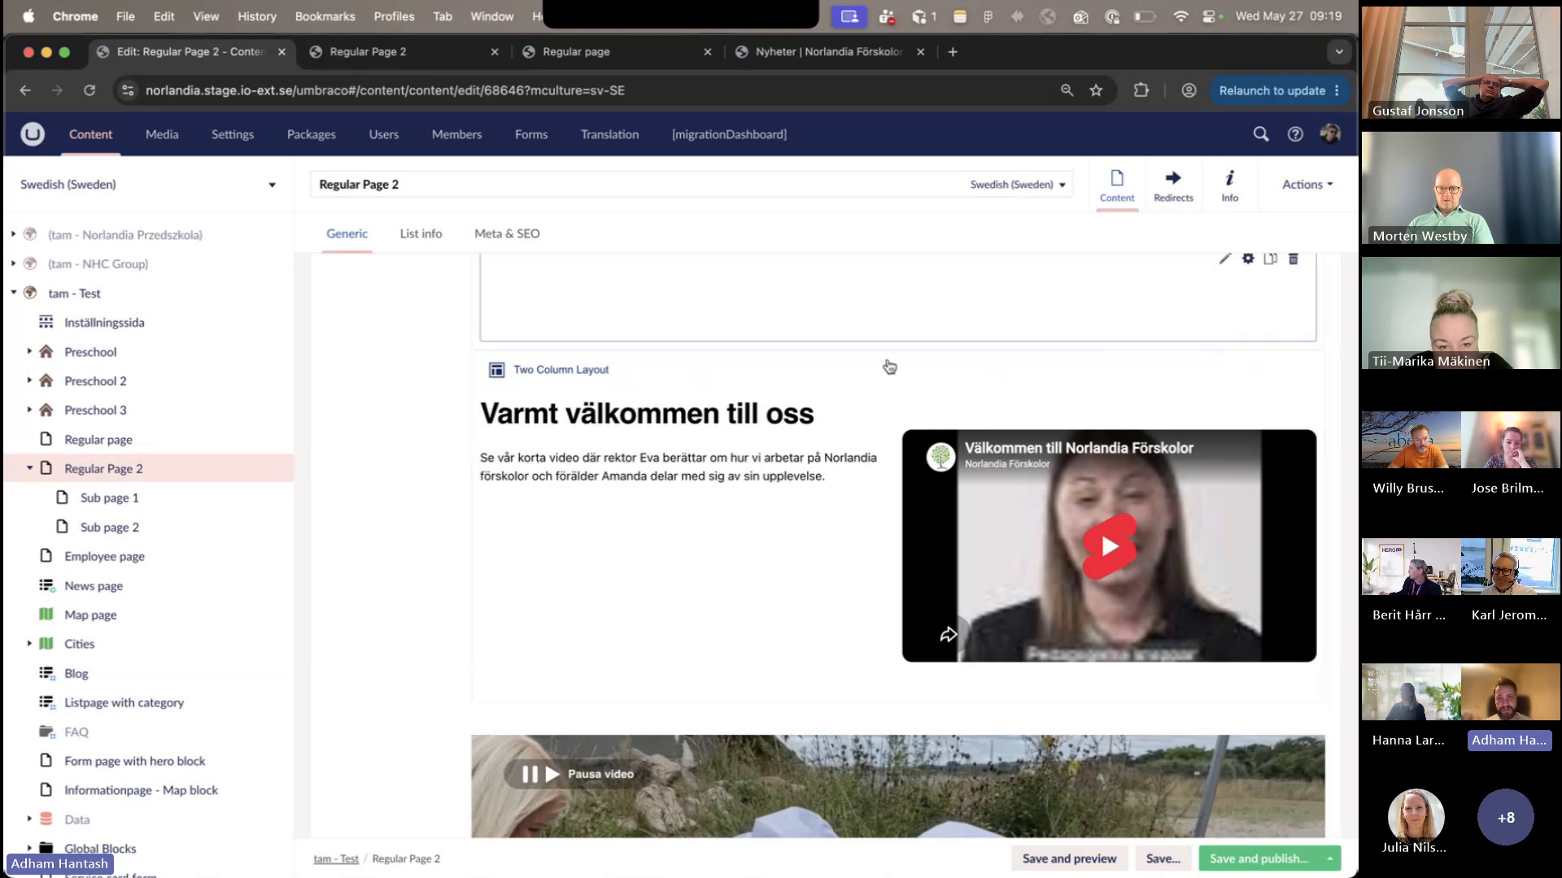
pyautogui.click(786, 518)
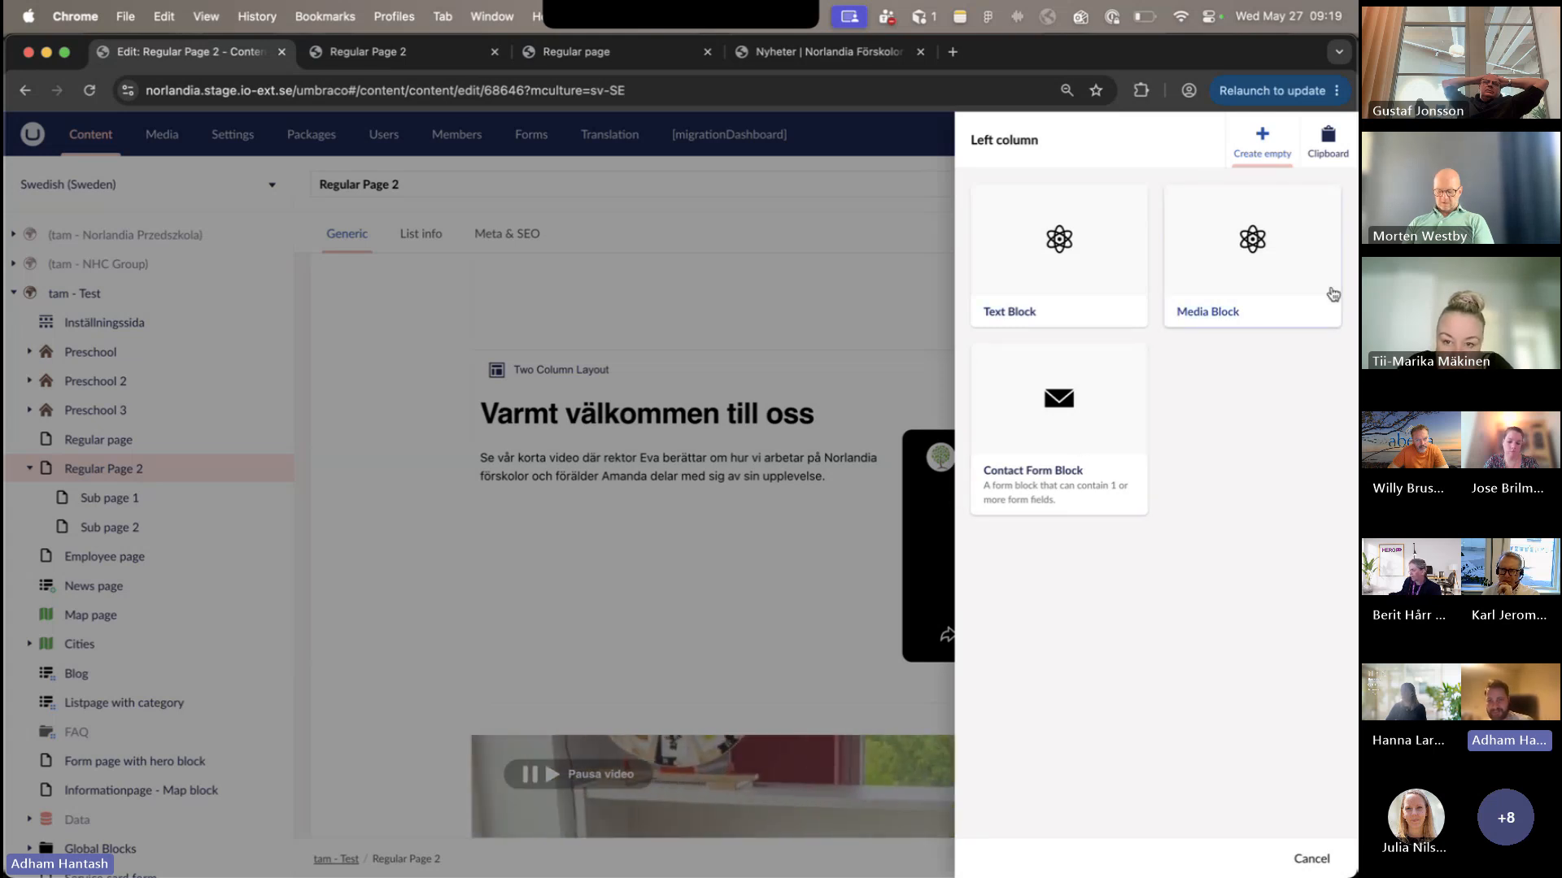
pyautogui.click(1307, 860)
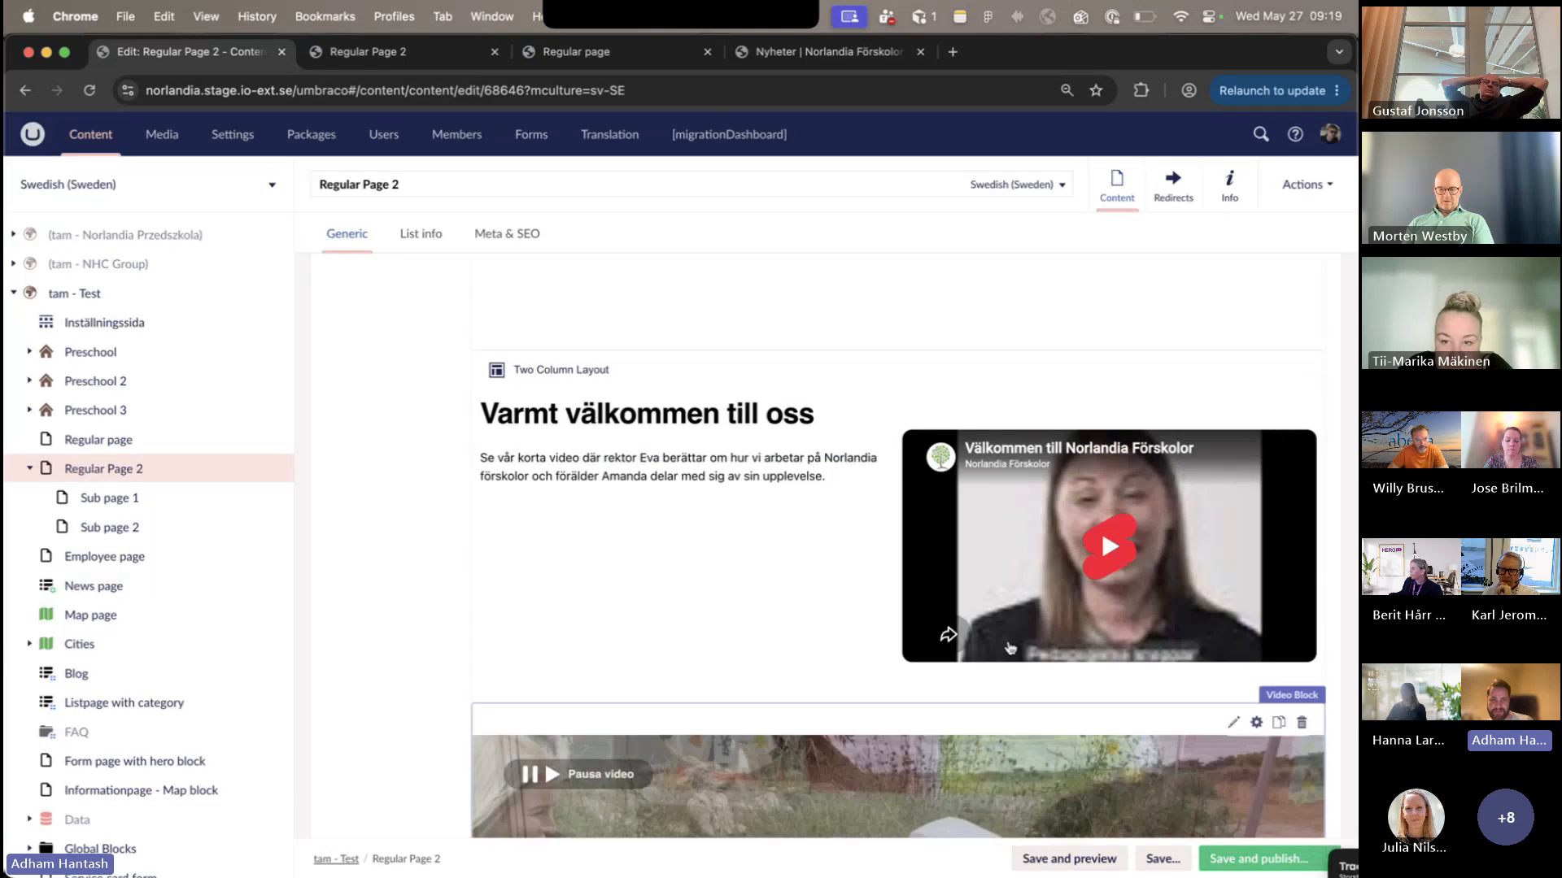
# - Examine the content fields of the Image and Text Block below the Section Block and close it without changes
pyautogui.scroll(8, 1007, 640)
pyautogui.scroll(10, 1007, 640)
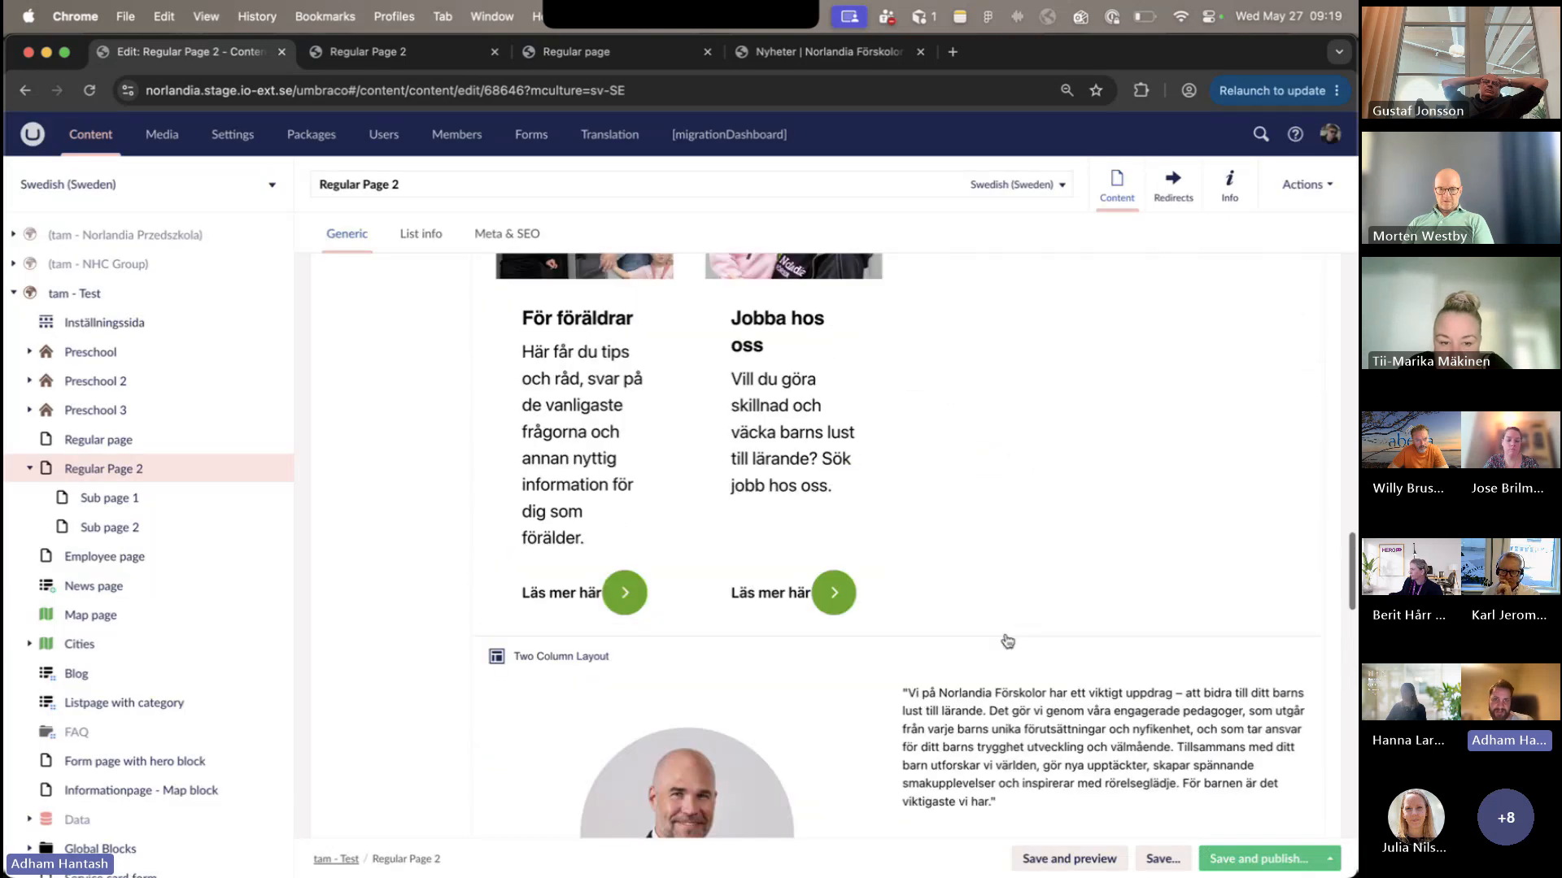
pyautogui.scroll(2, 1006, 640)
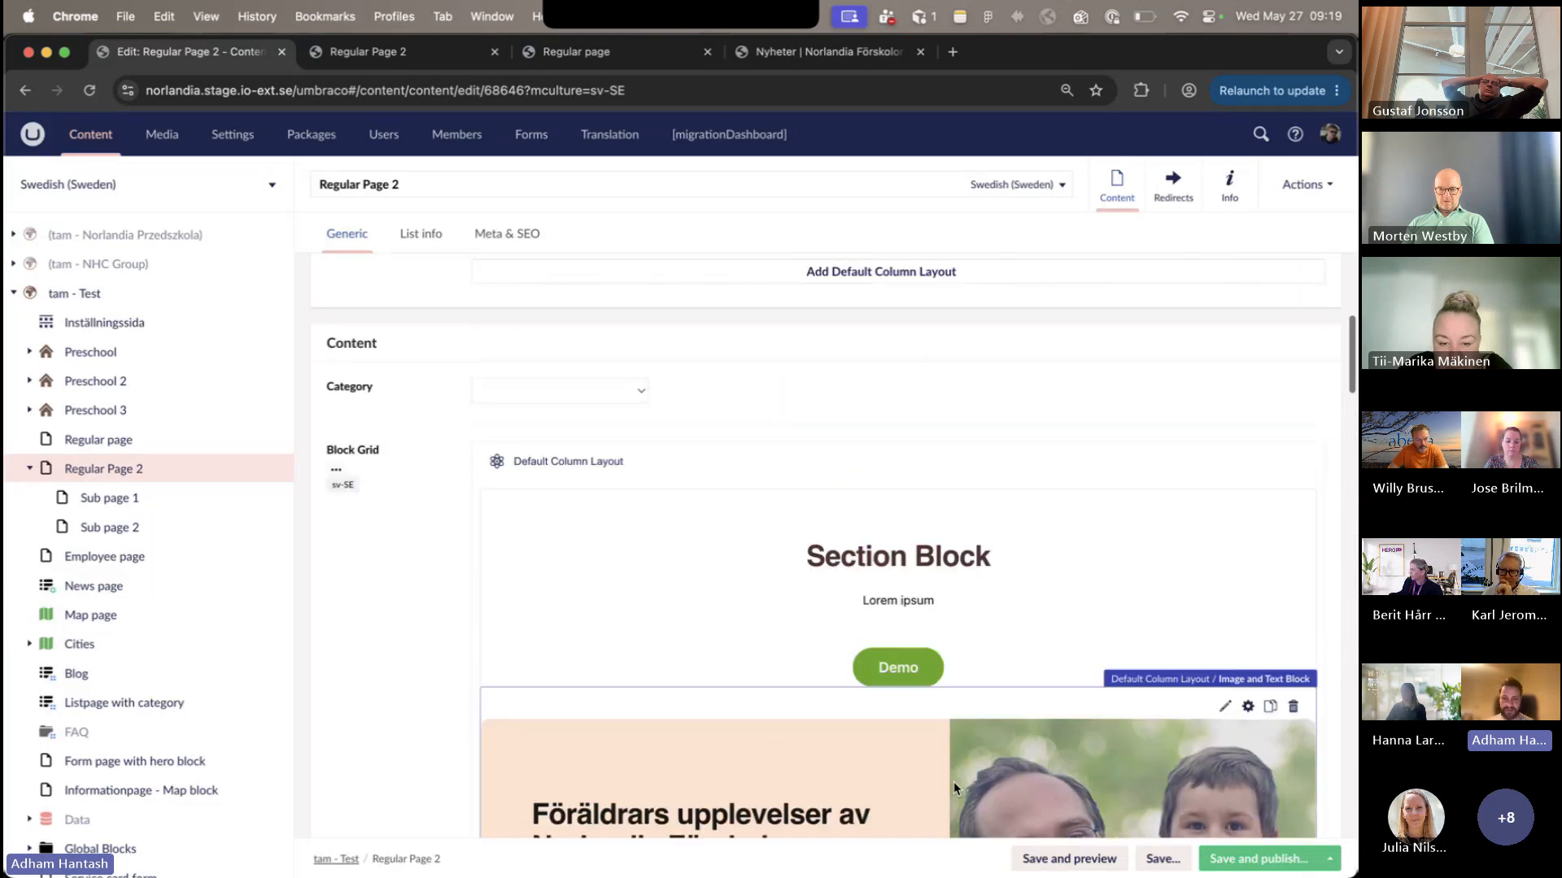
pyautogui.click(901, 686)
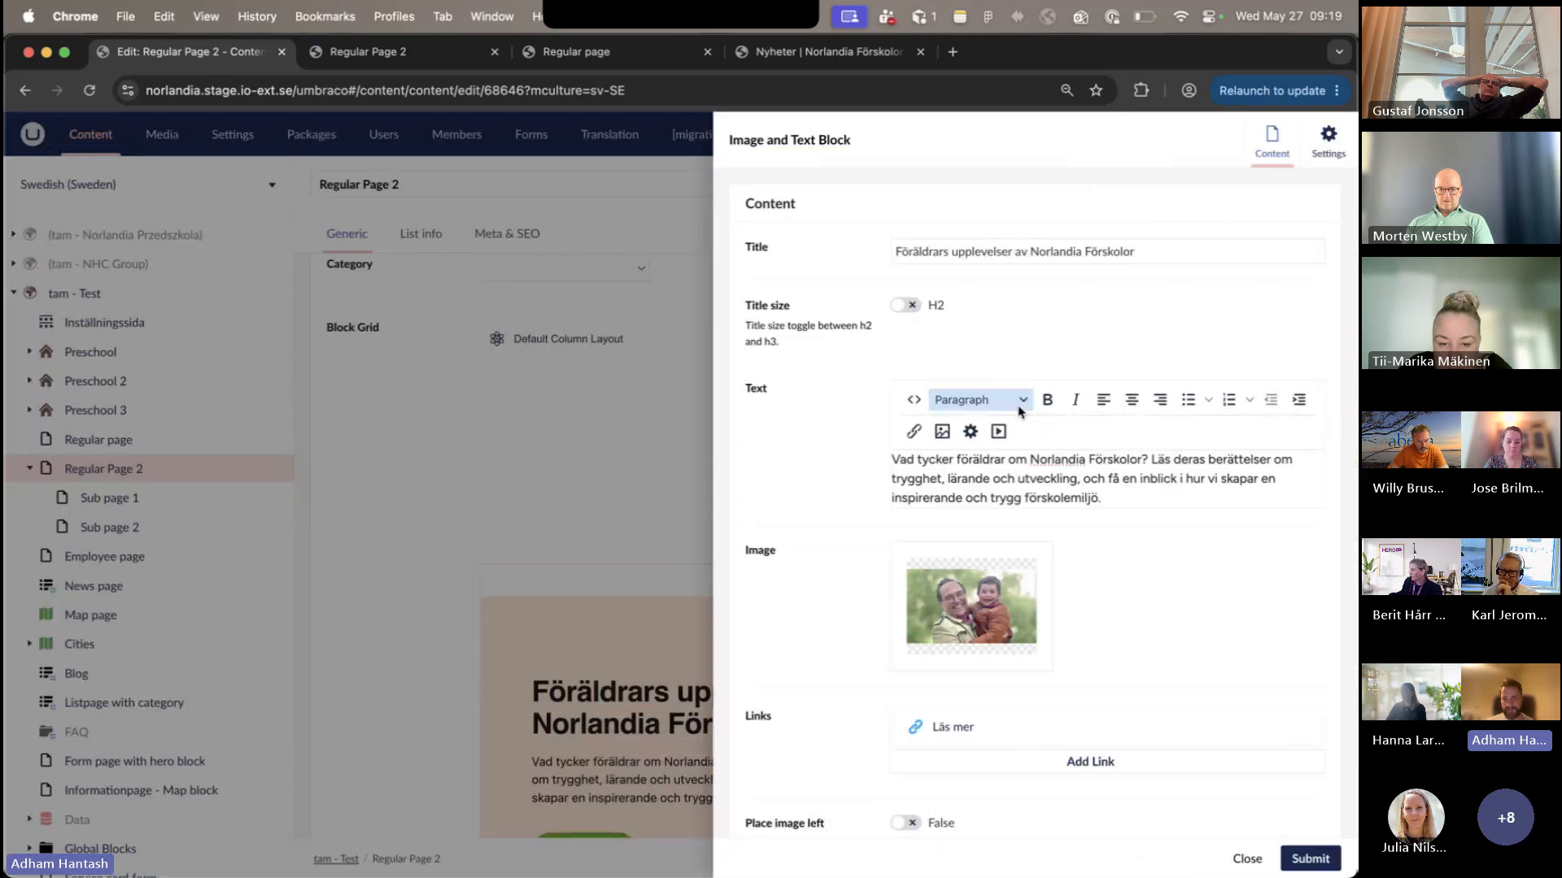
pyautogui.click(1242, 864)
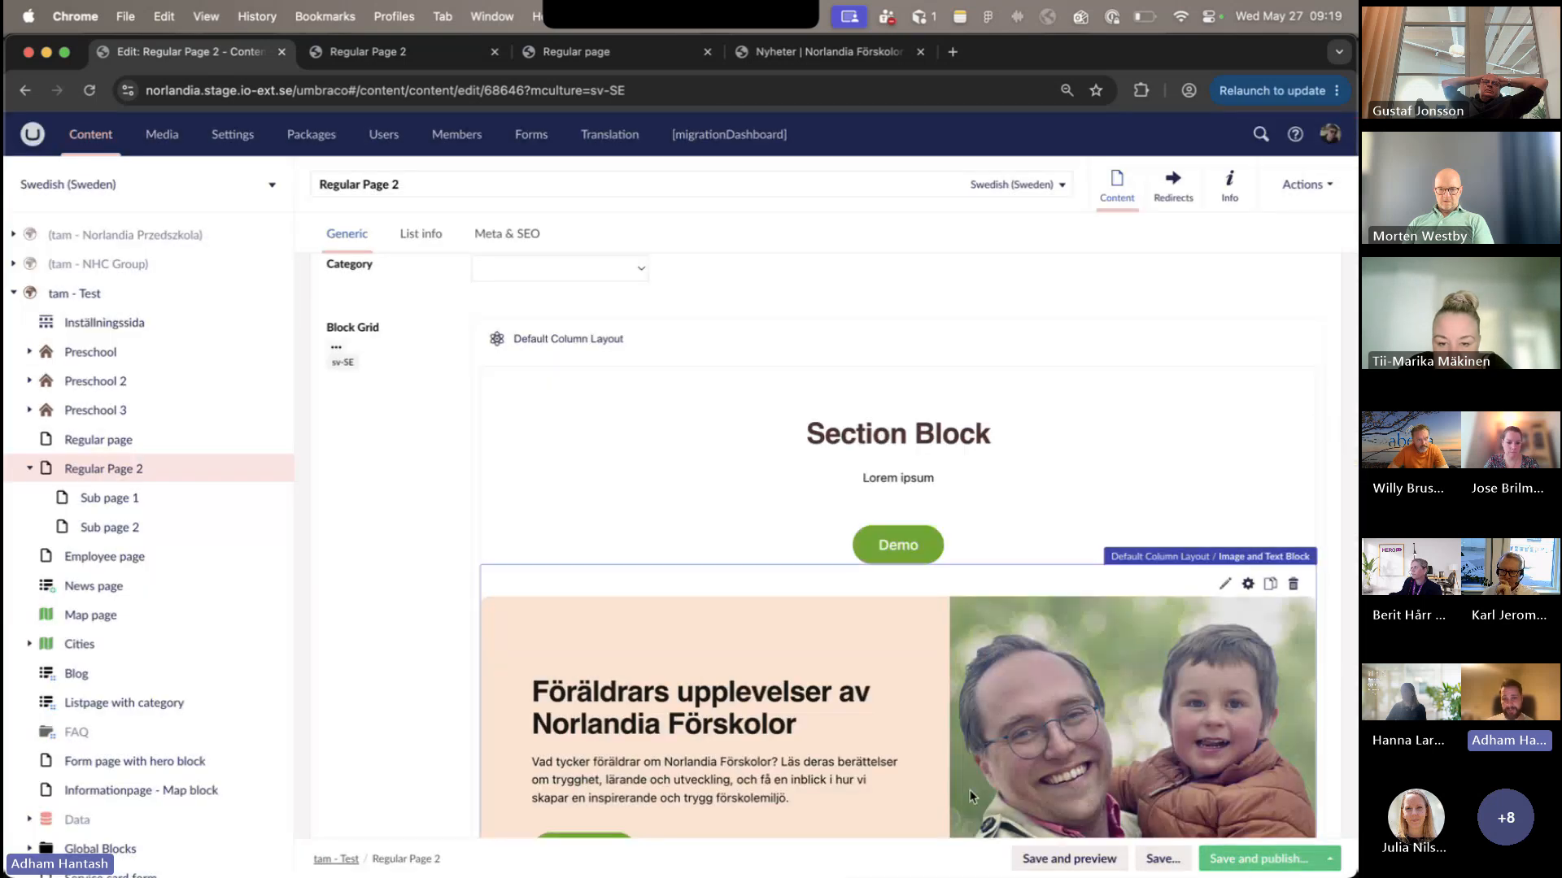
pyautogui.scroll(-2, 846, 650)
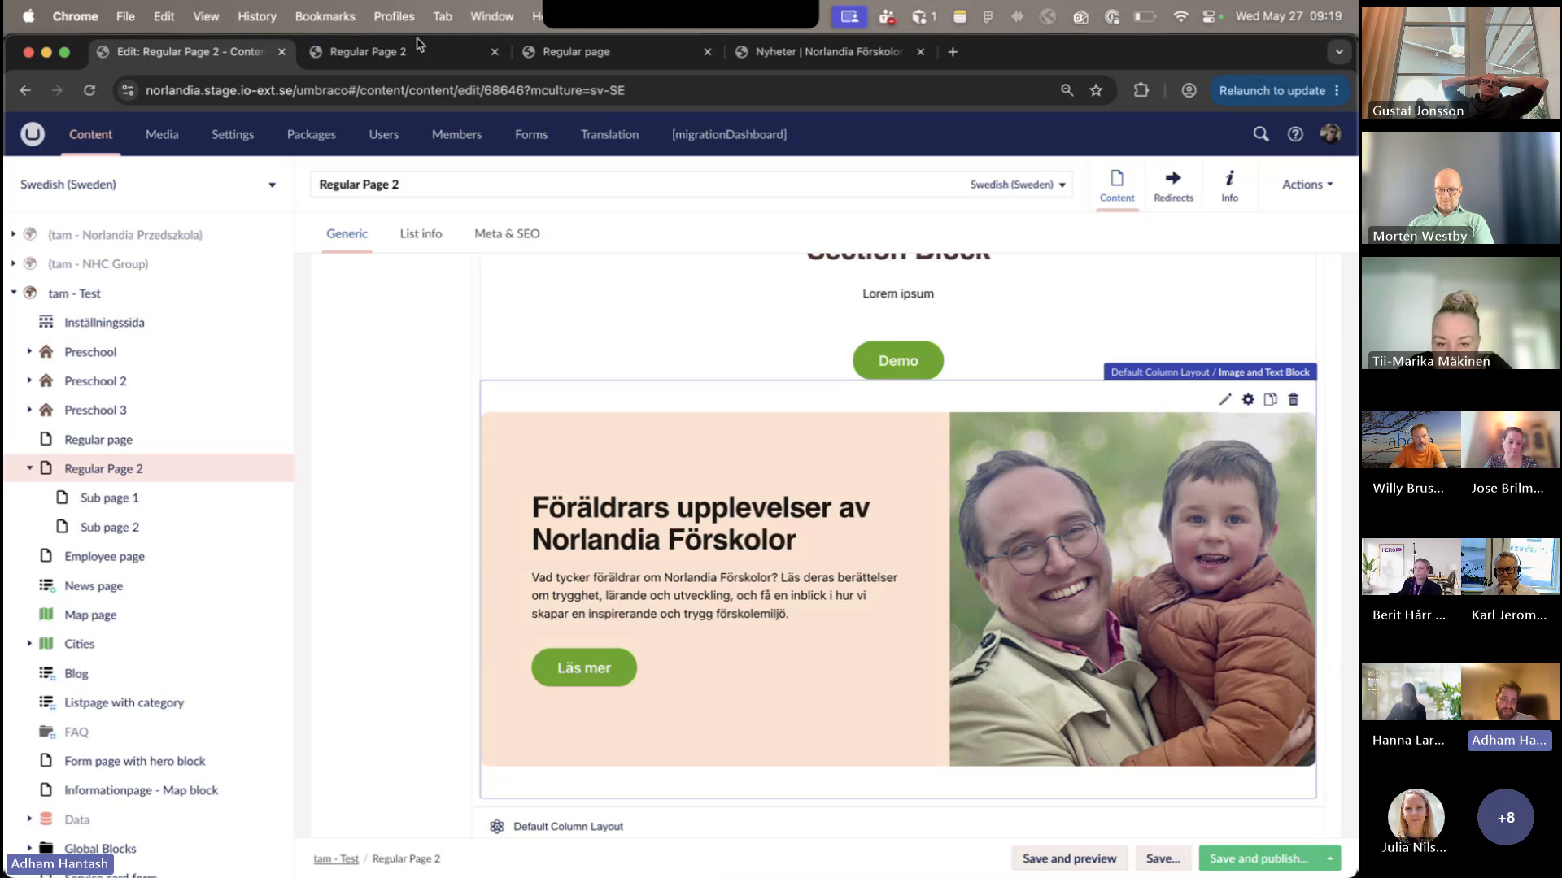
# - Review the published Regular Page 2's "Läs mer här" links, "Varmt välkommen till oss" section and card blocks
pyautogui.click(419, 48)
pyautogui.scroll(-5, 547, 394)
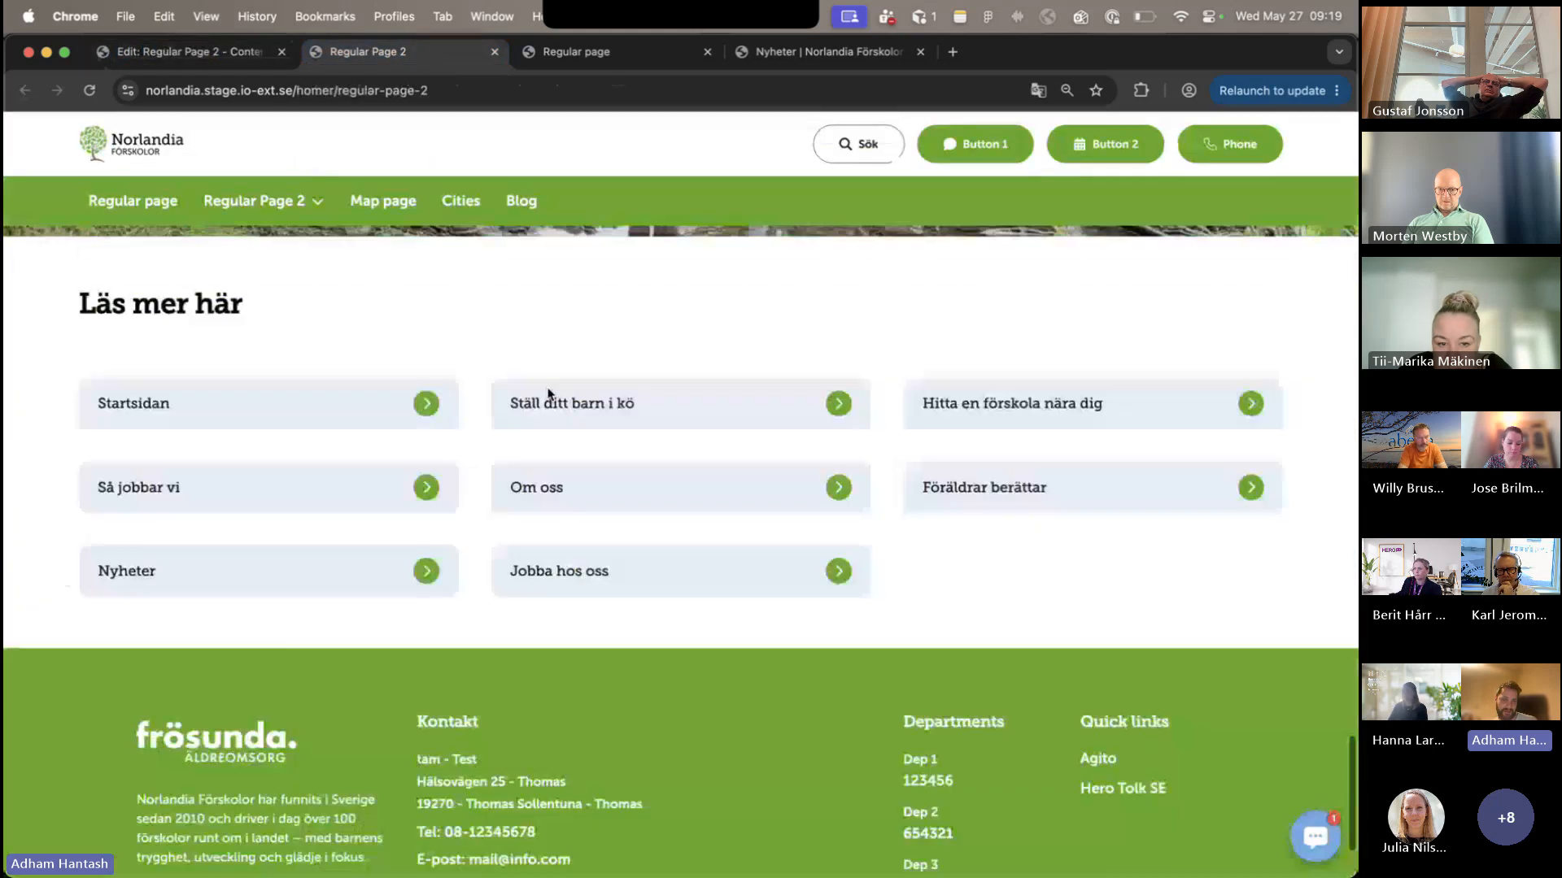
pyautogui.scroll(-2, 547, 394)
pyautogui.scroll(20, 563, 398)
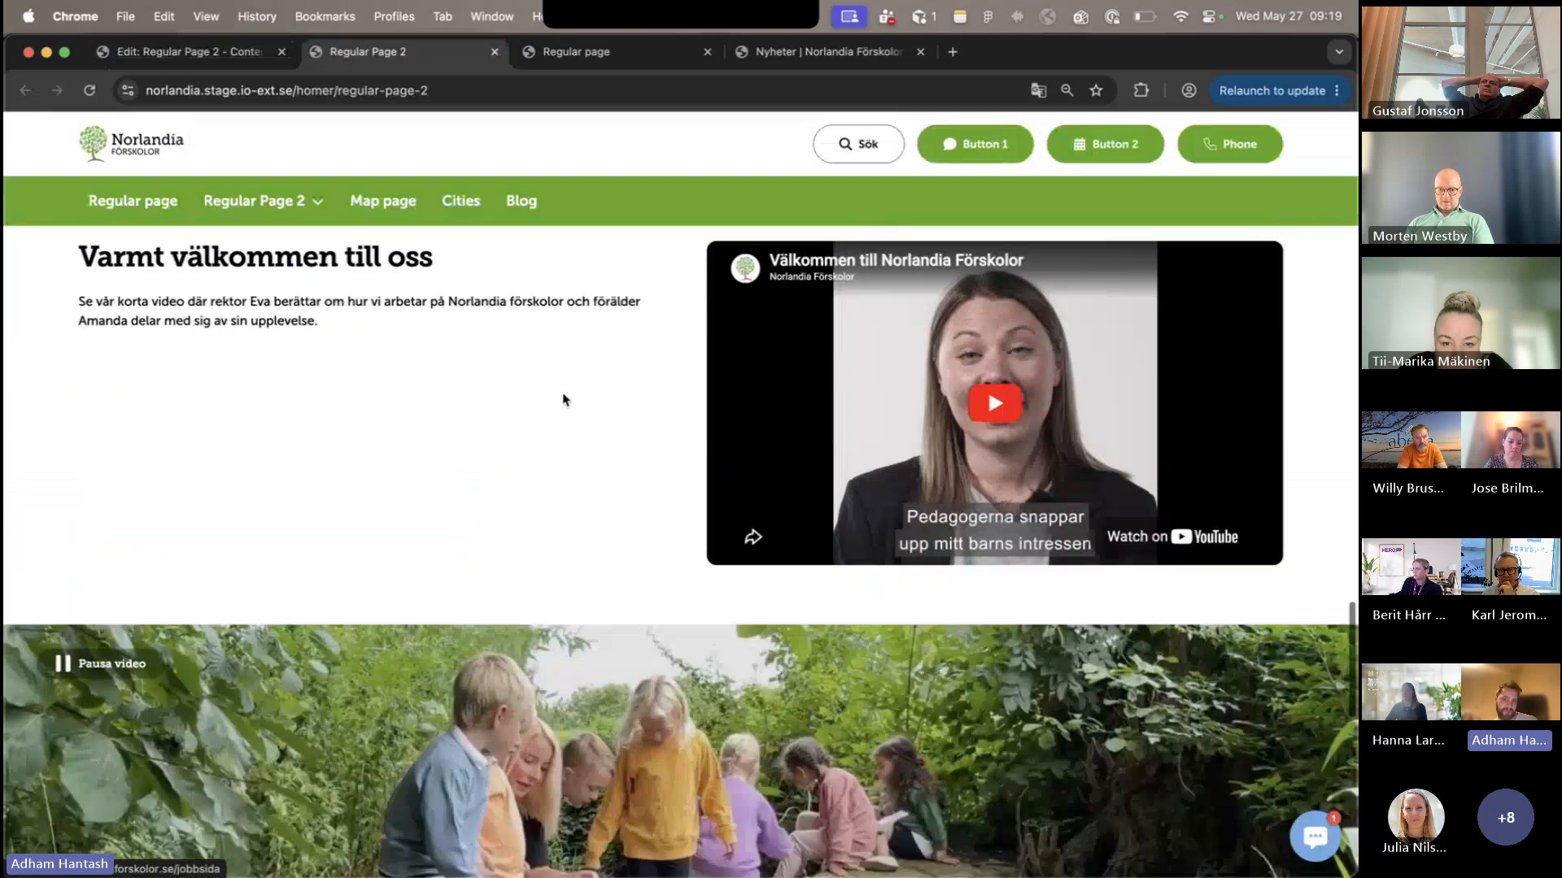
pyautogui.scroll(-14, 564, 399)
pyautogui.scroll(2, 564, 399)
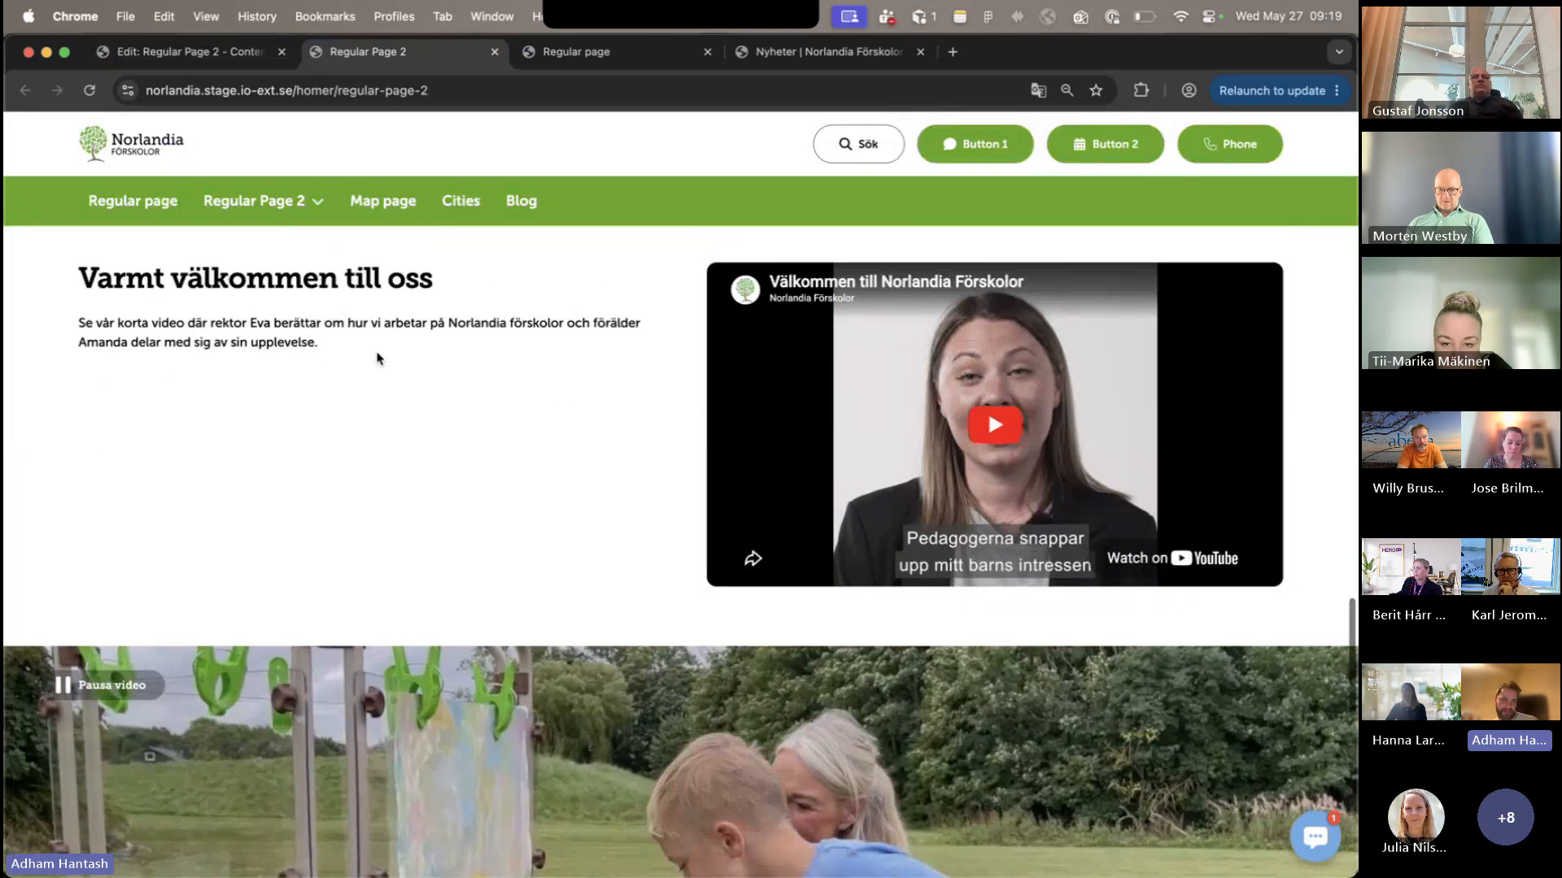
pyautogui.scroll(-5, 600, 425)
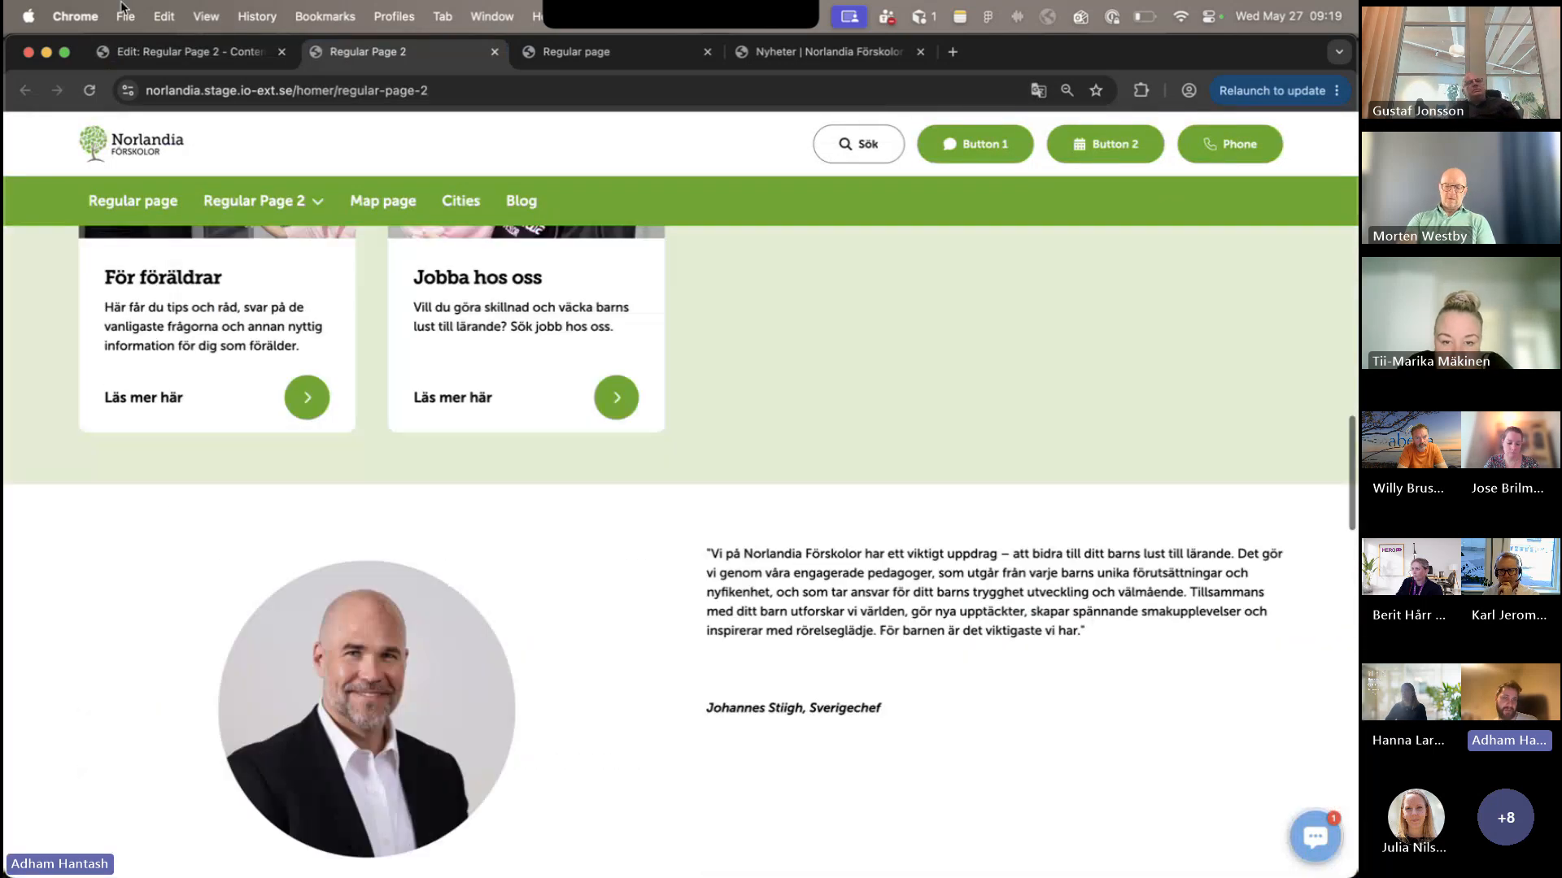
# - Return to the editor, examine the "Varmt välkommen till oss" Text Block and close it without changes
pyautogui.click(185, 52)
pyautogui.scroll(-12, 797, 539)
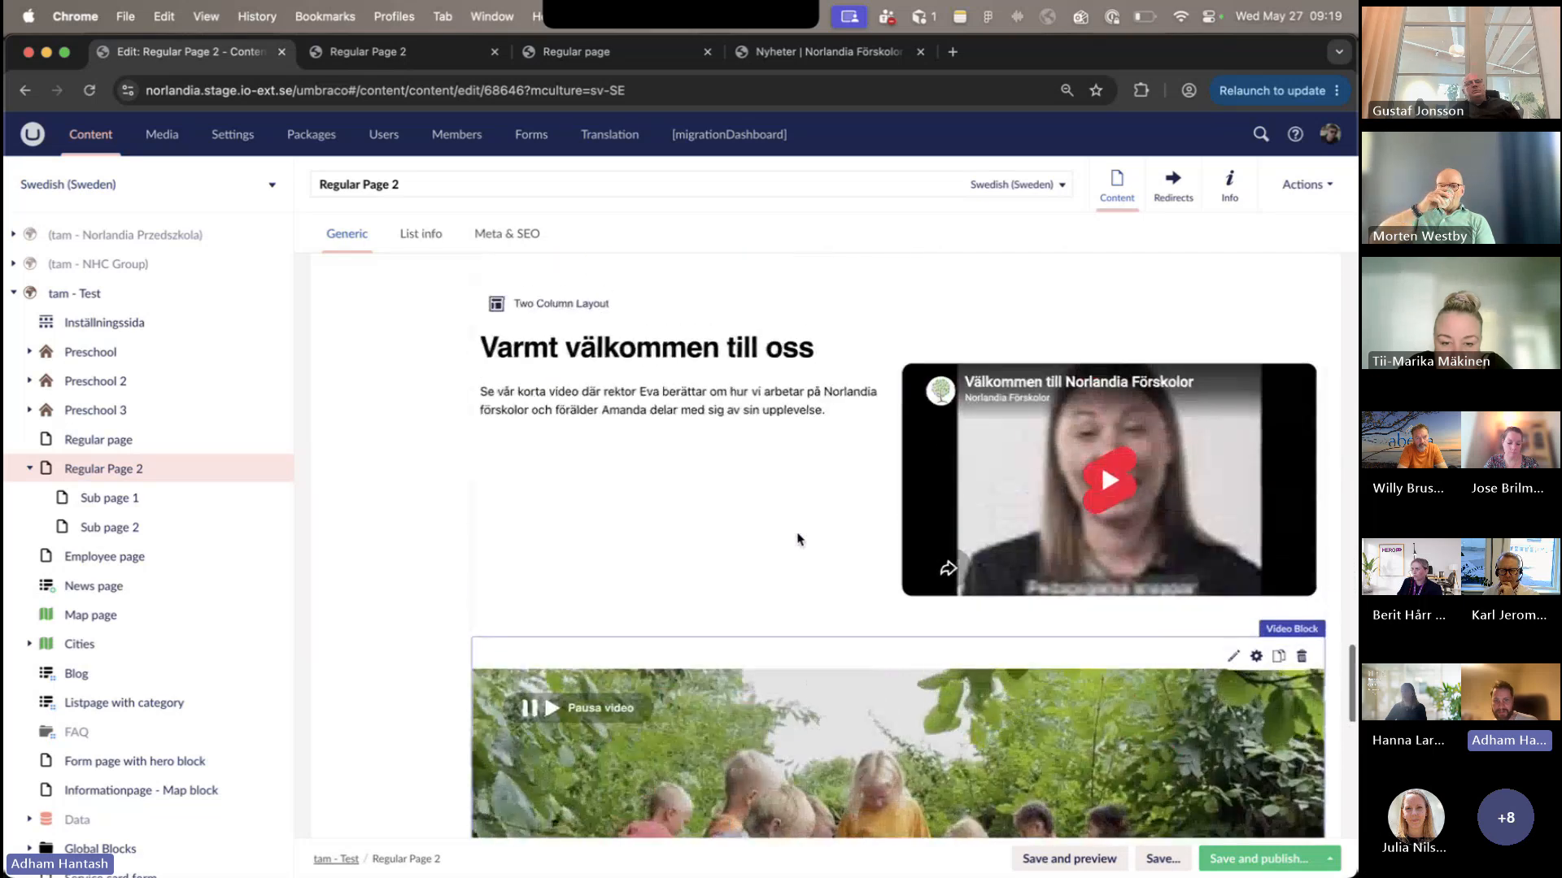
pyautogui.moveTo(869, 350)
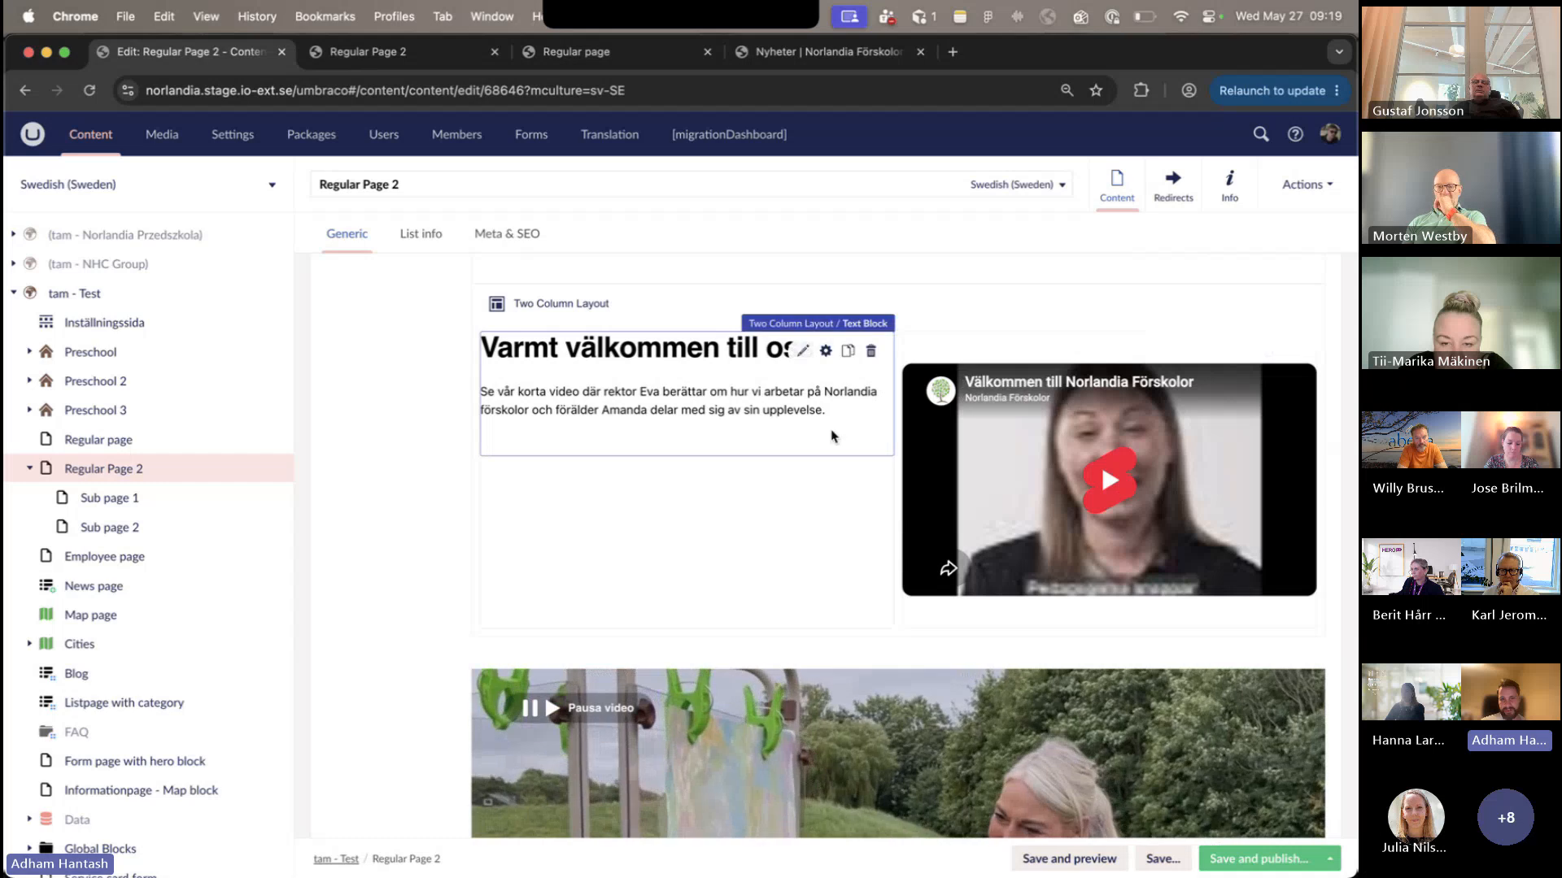
pyautogui.click(833, 460)
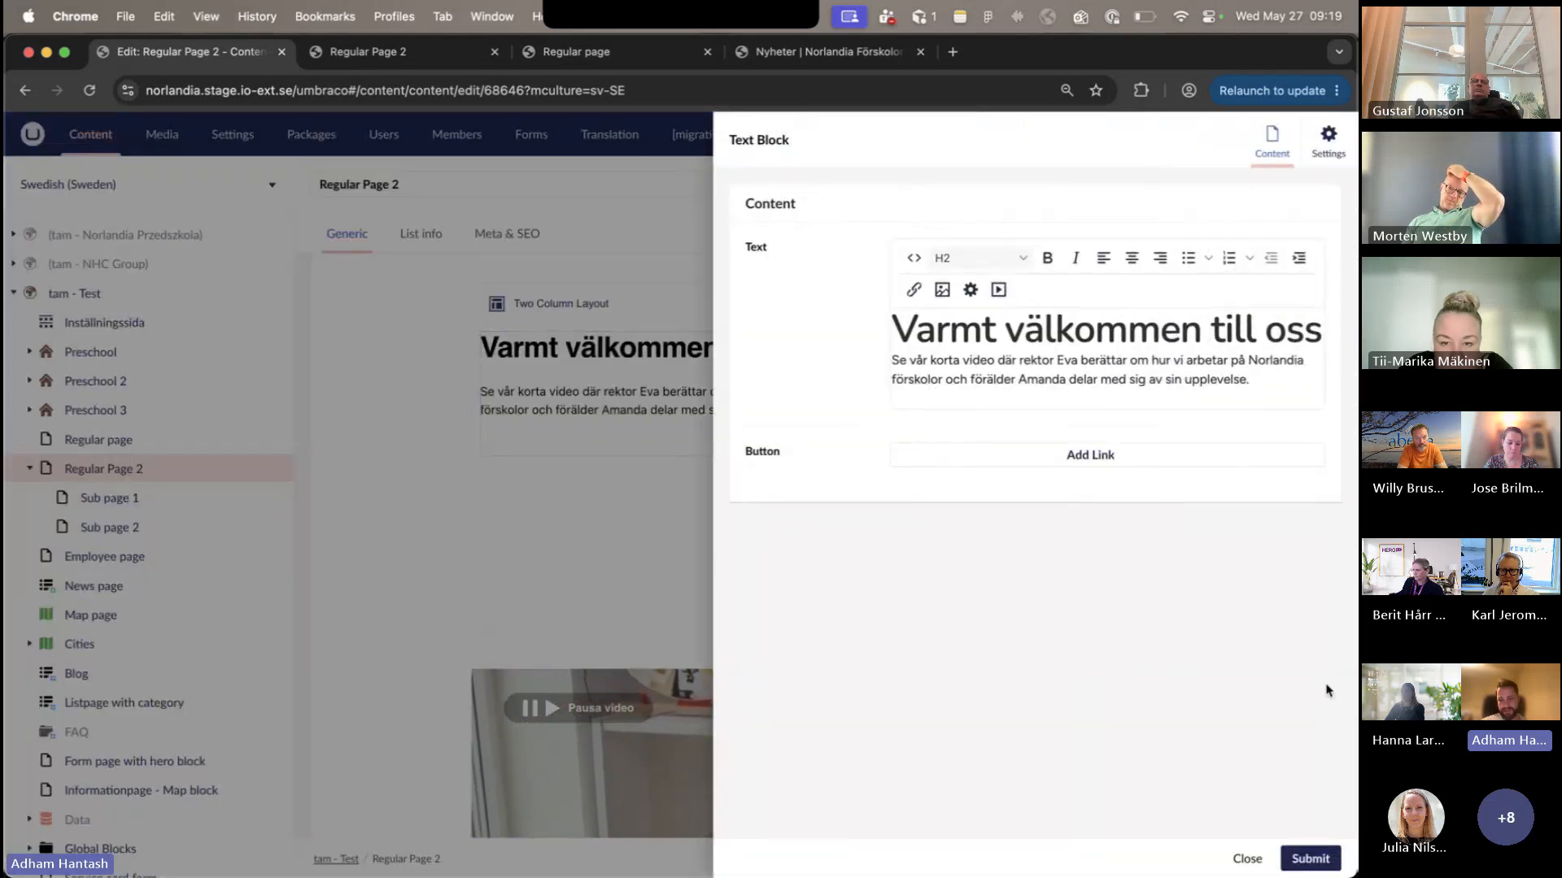
pyautogui.click(1247, 855)
# - Open the settings of the "Varmt välkommen till oss" Two Column Layout and read the "Reverse order on mobile" description
pyautogui.scroll(-3, 964, 611)
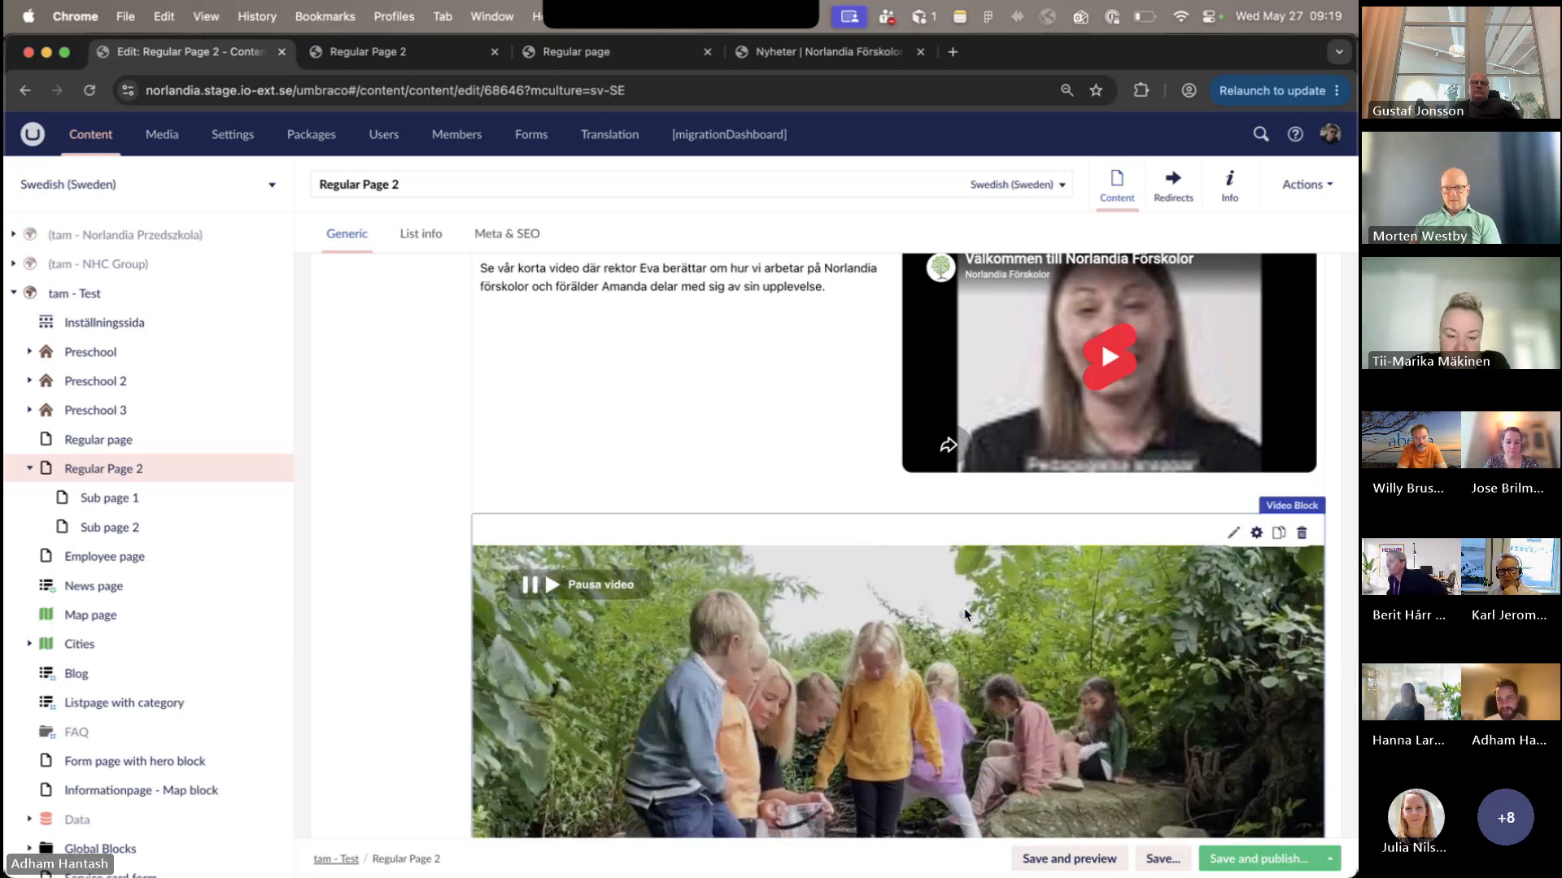
pyautogui.scroll(4, 966, 615)
pyautogui.click(1256, 494)
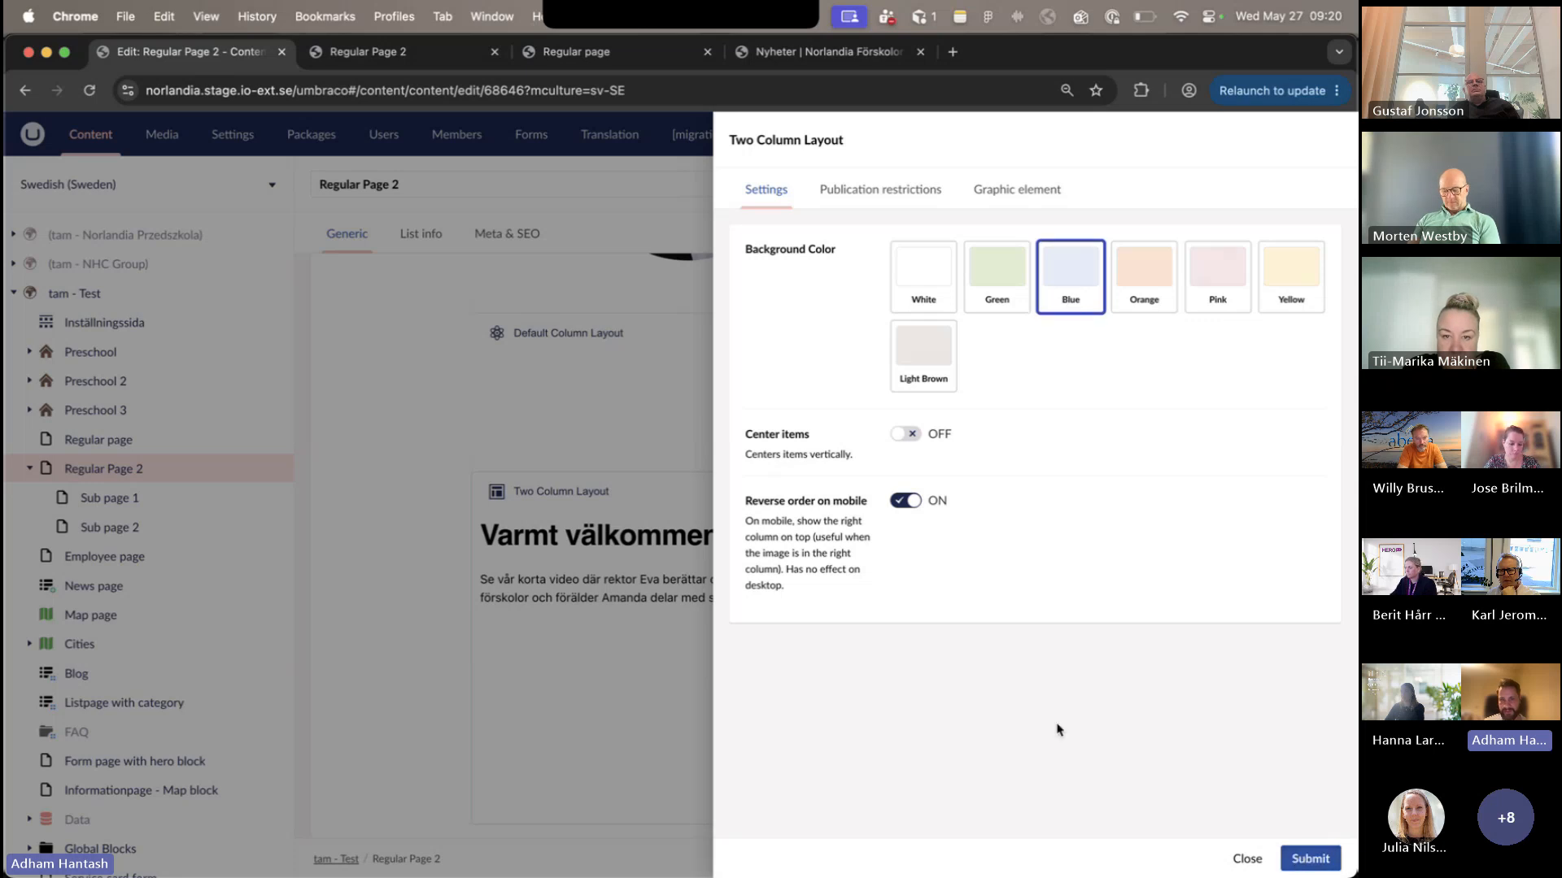
pyautogui.tripleClick(835, 530)
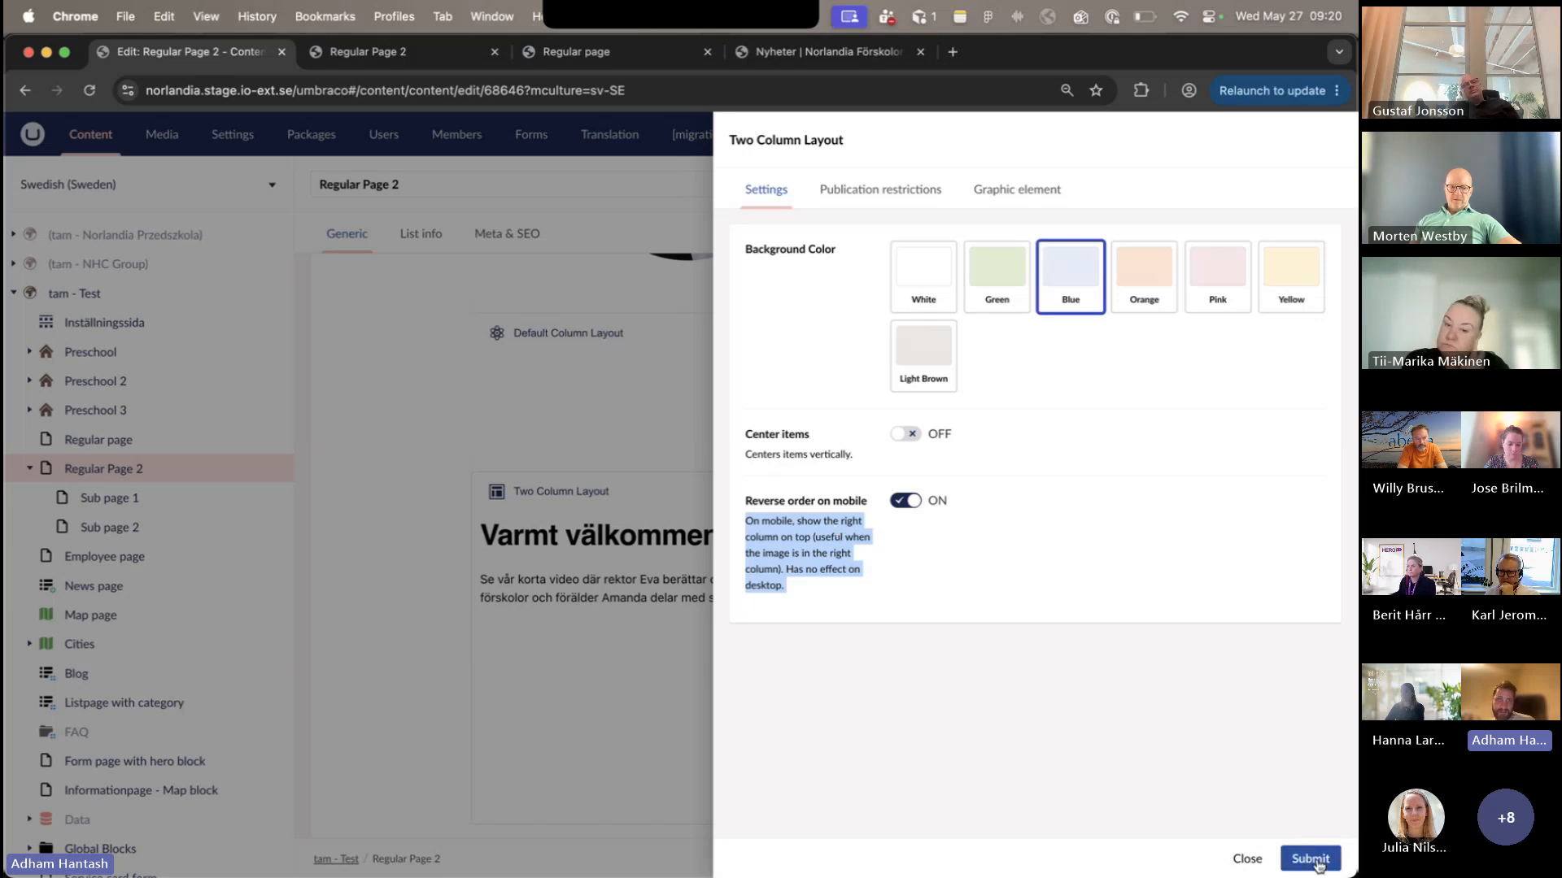
# - Inspect the "Varmt välkommen till oss" section on the published page with the developer tools and narrow the page to a mobile-like width
pyautogui.click(367, 78)
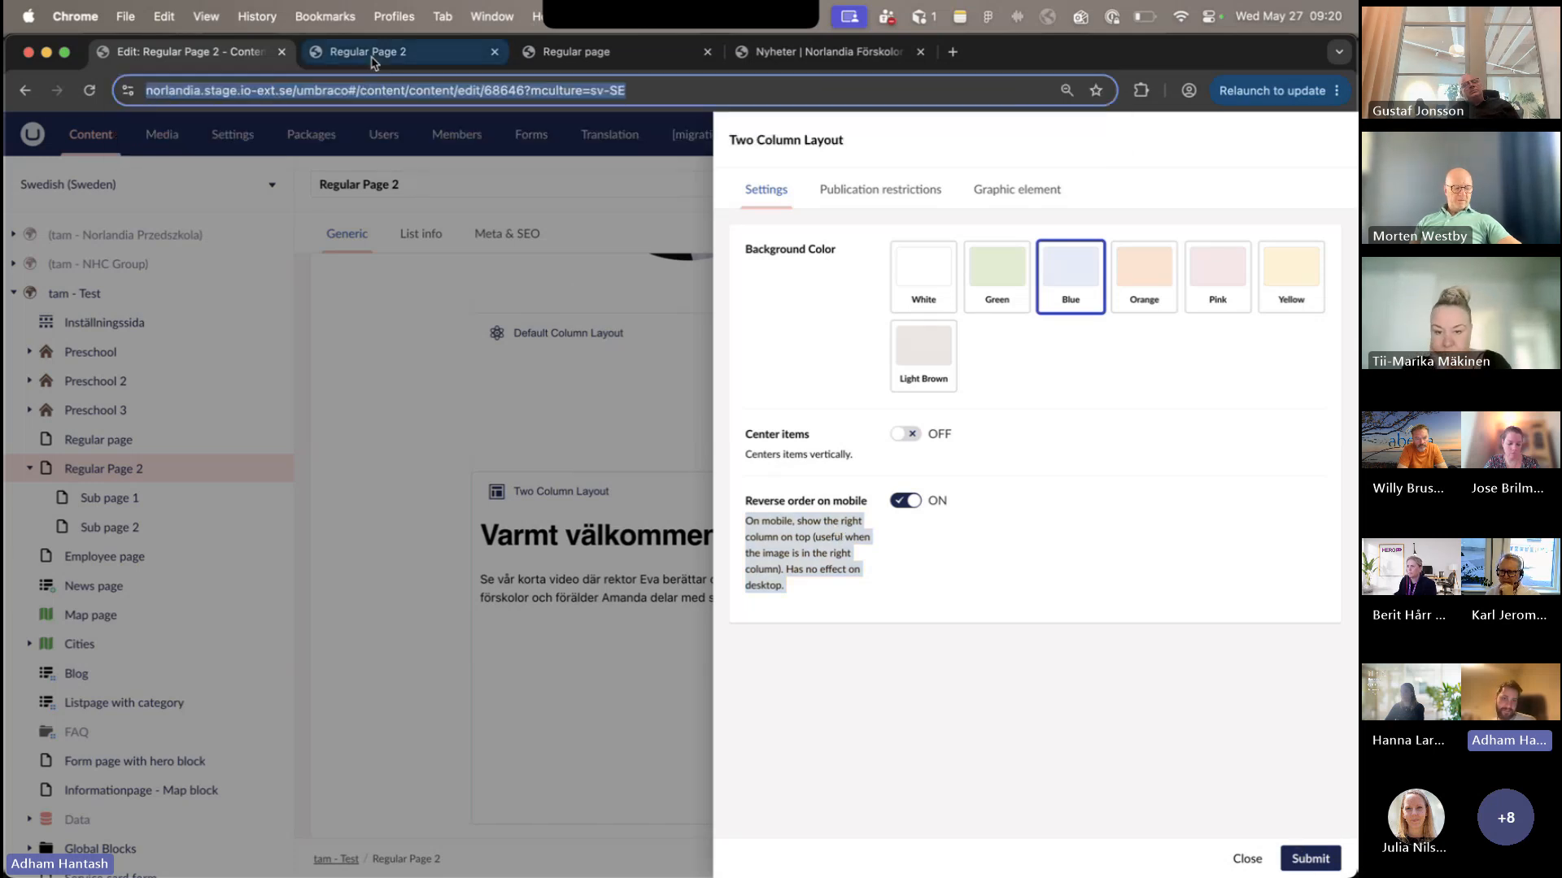
pyautogui.click(371, 60)
pyautogui.scroll(-10, 602, 355)
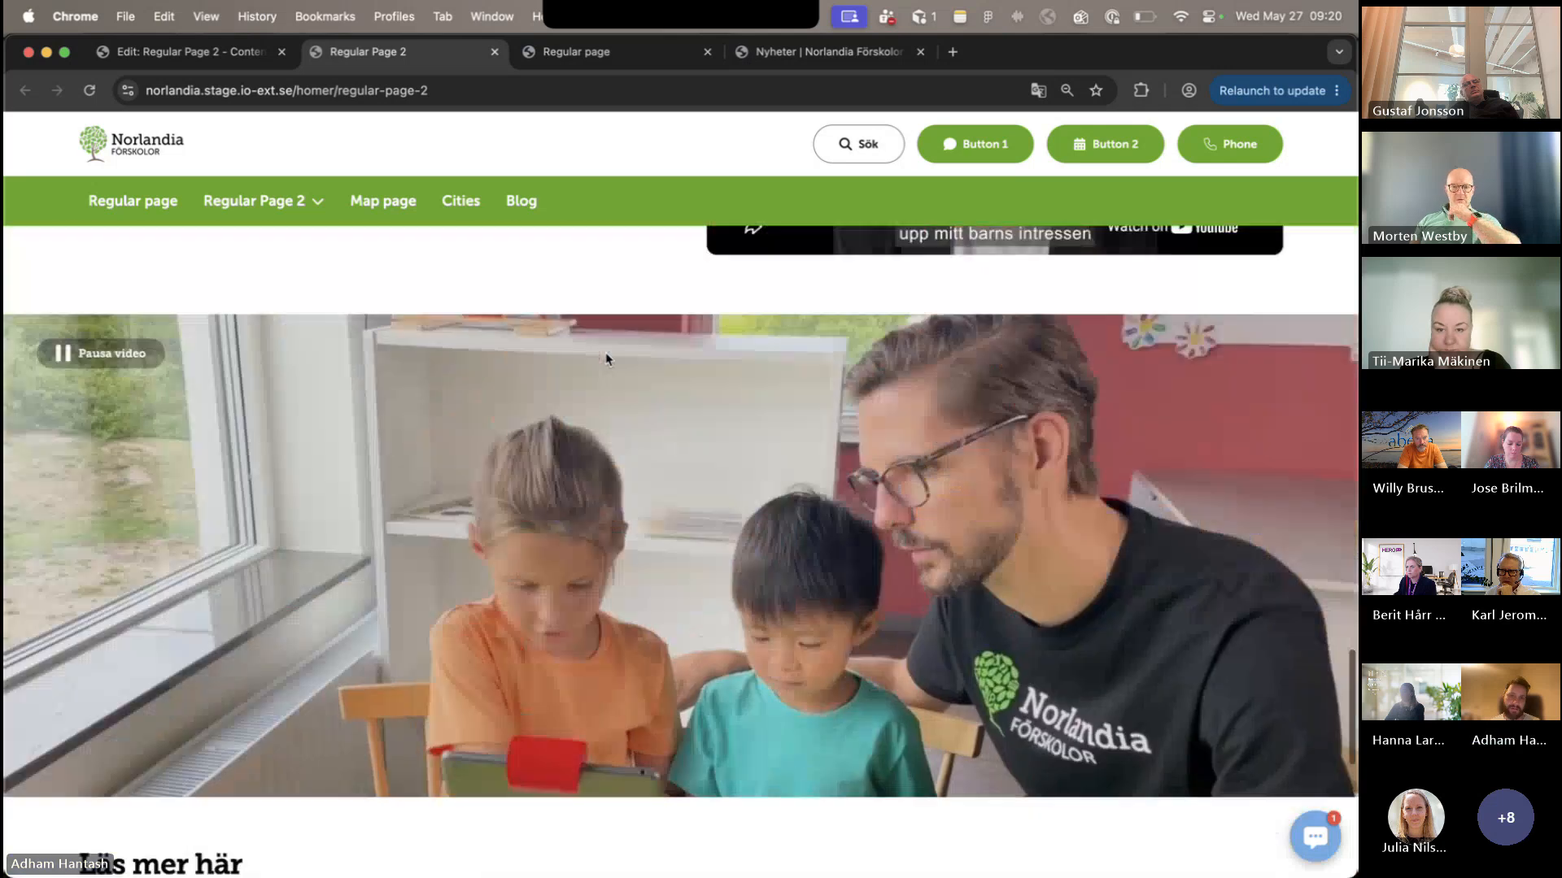
pyautogui.scroll(5, 606, 359)
pyautogui.rightClick(606, 359)
pyautogui.click(650, 680)
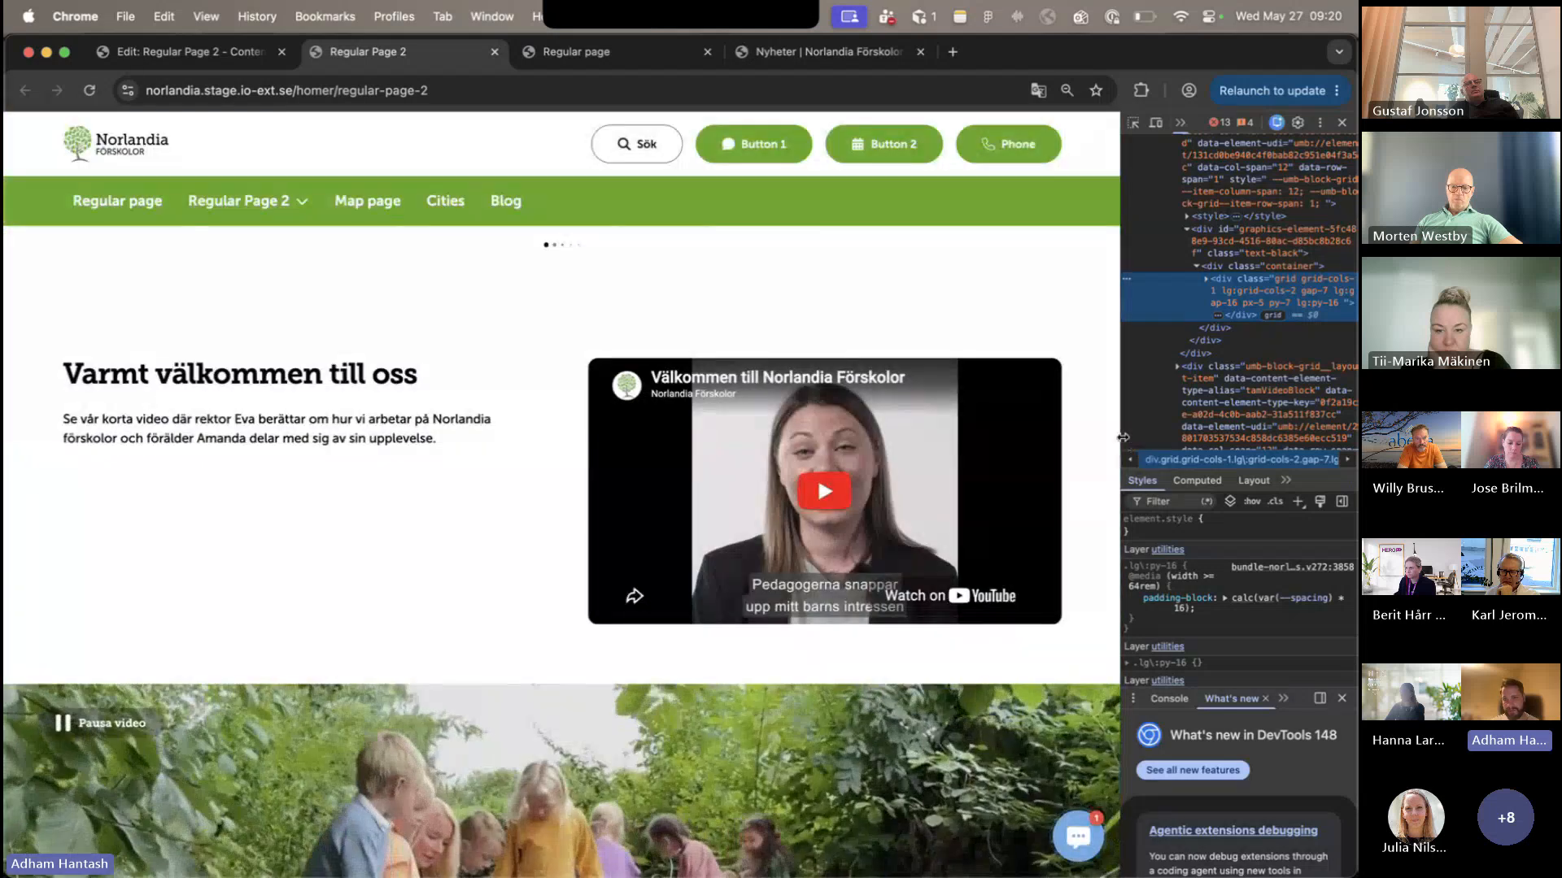
pyautogui.moveTo(1123, 436); pyautogui.dragTo(706, 455)
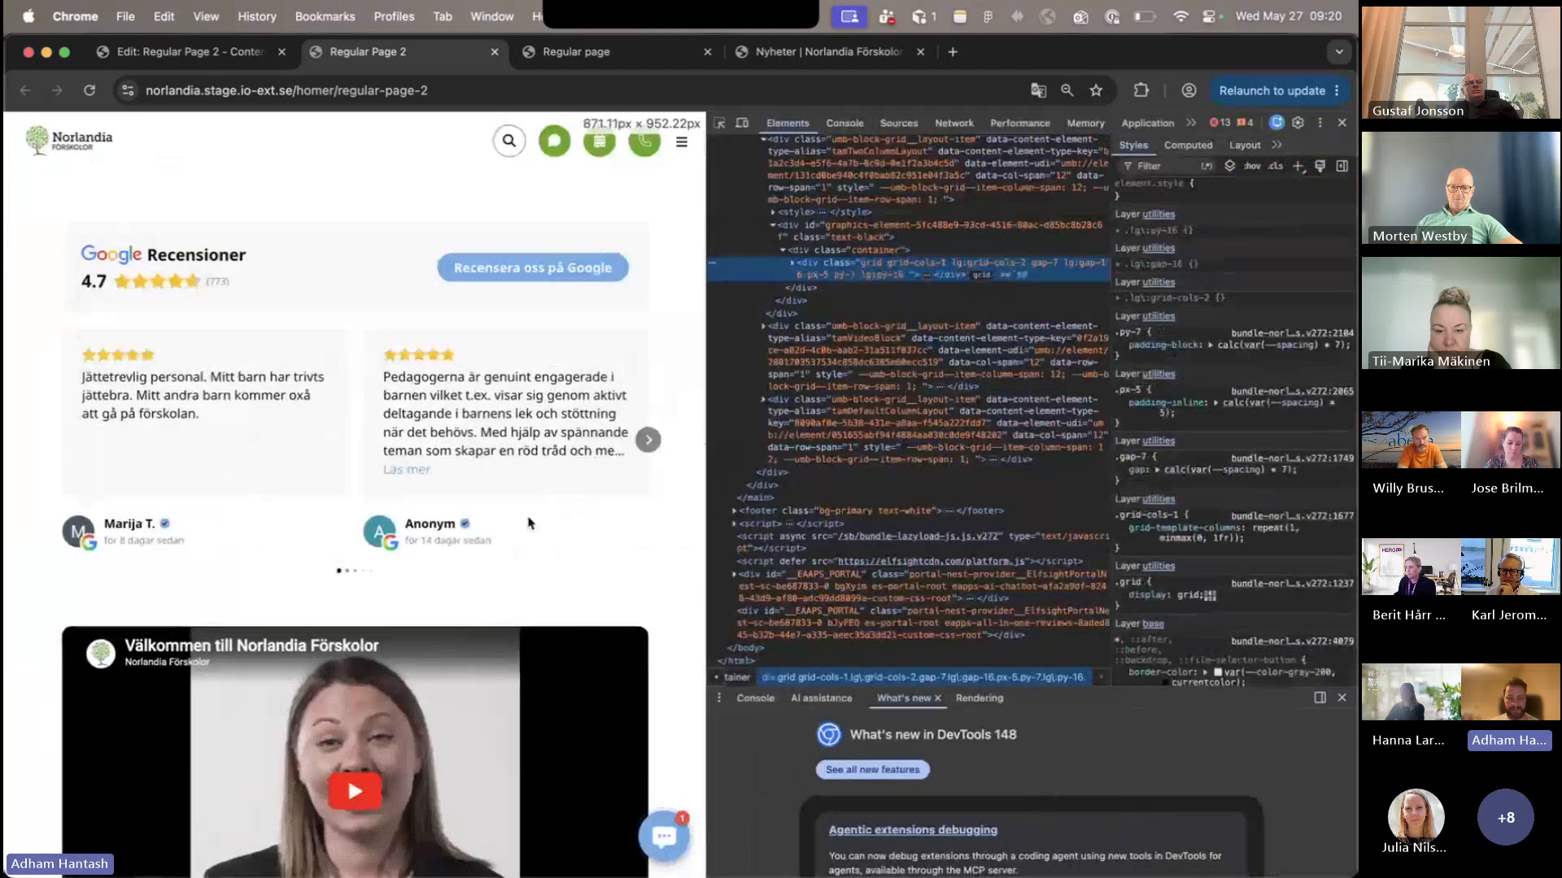
# - Examine the stacking order of the video and text at the narrow width and widen the page to compare the desktop layout
pyautogui.scroll(1, 58, 440)
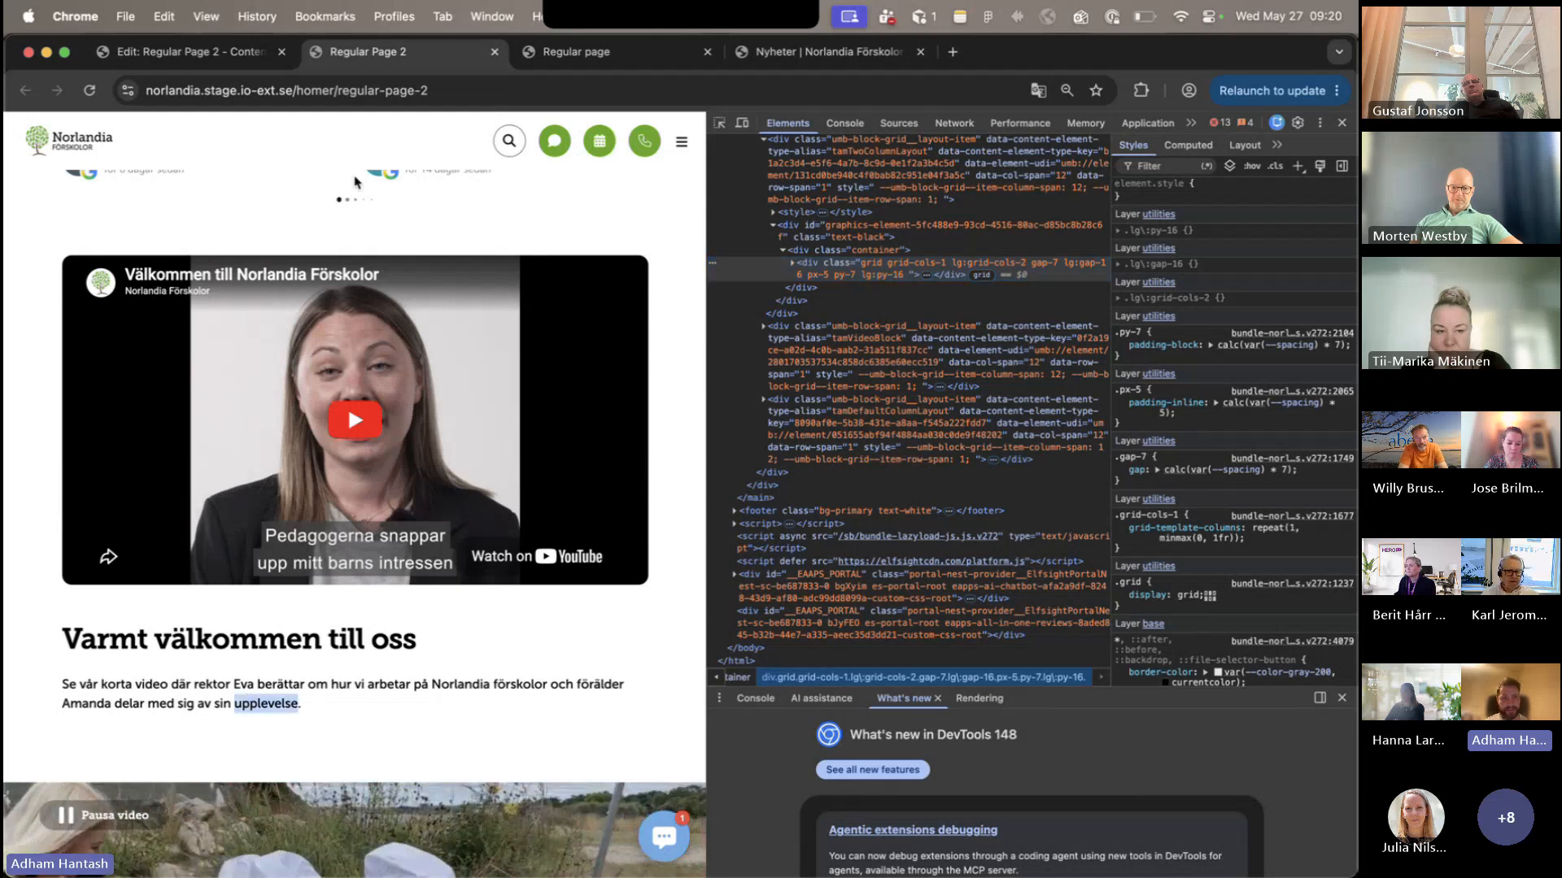
pyautogui.click(682, 407)
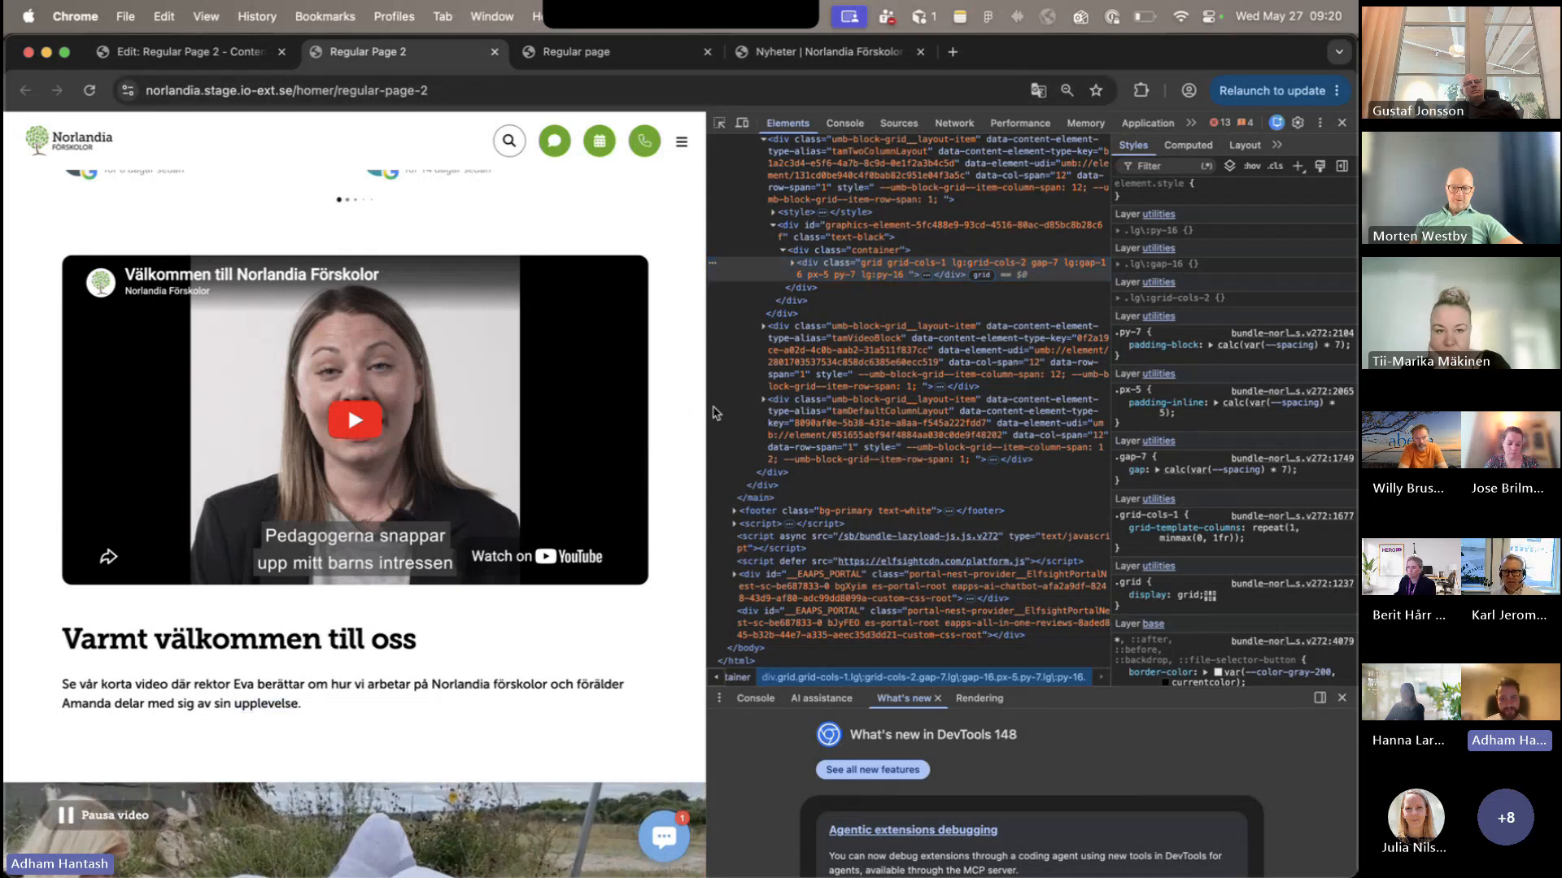
pyautogui.moveTo(708, 407); pyautogui.dragTo(1133, 415)
pyautogui.scroll(5, 432, 513)
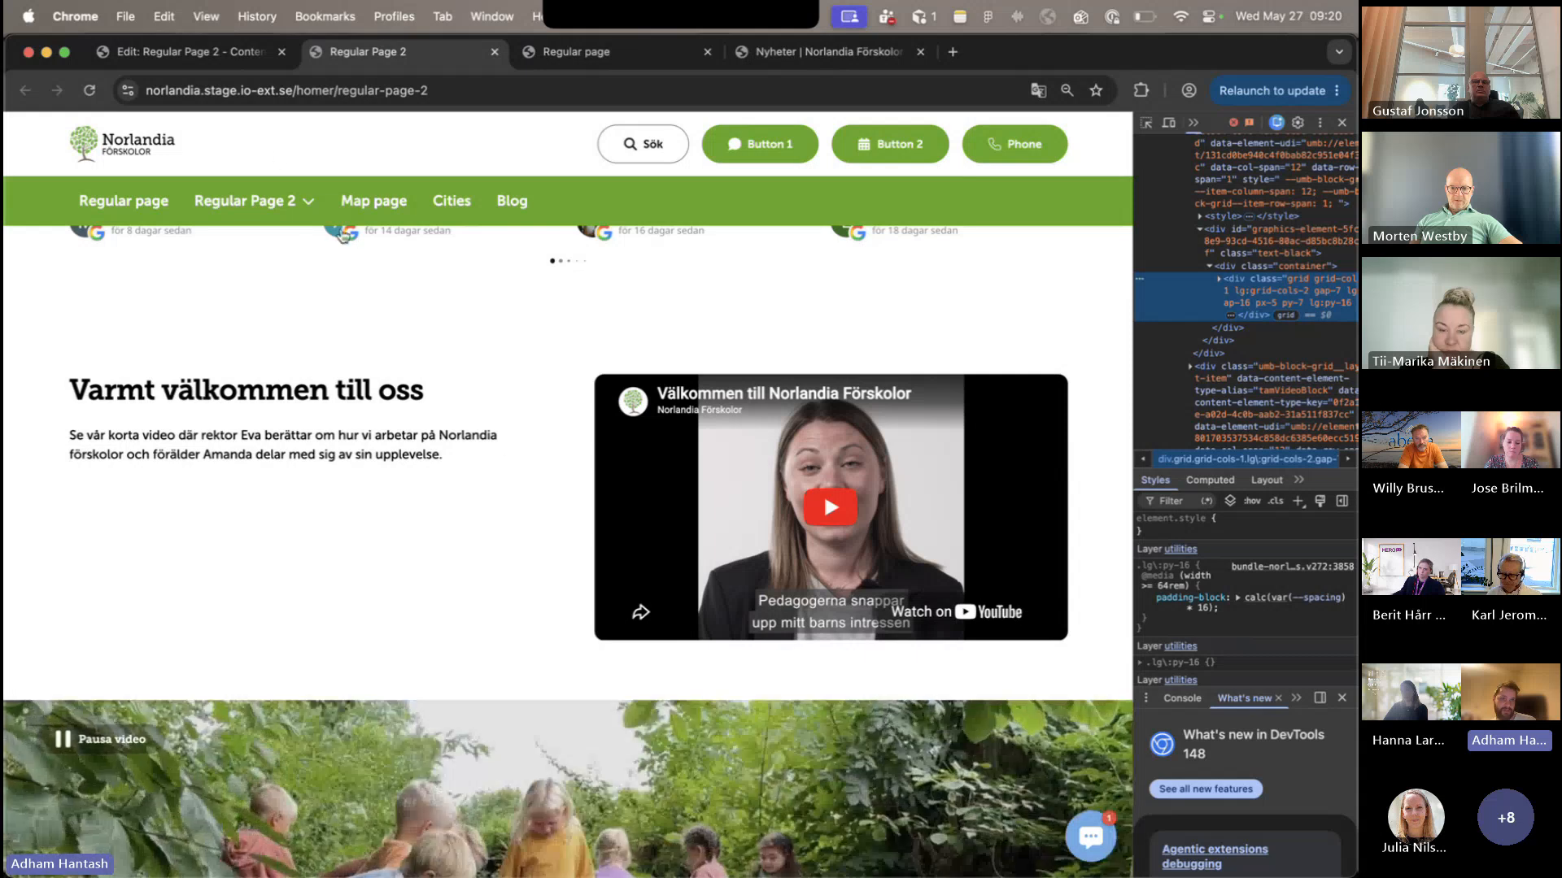
# - Return to the editor and close the Two Column Layout settings without changes
pyautogui.click(244, 51)
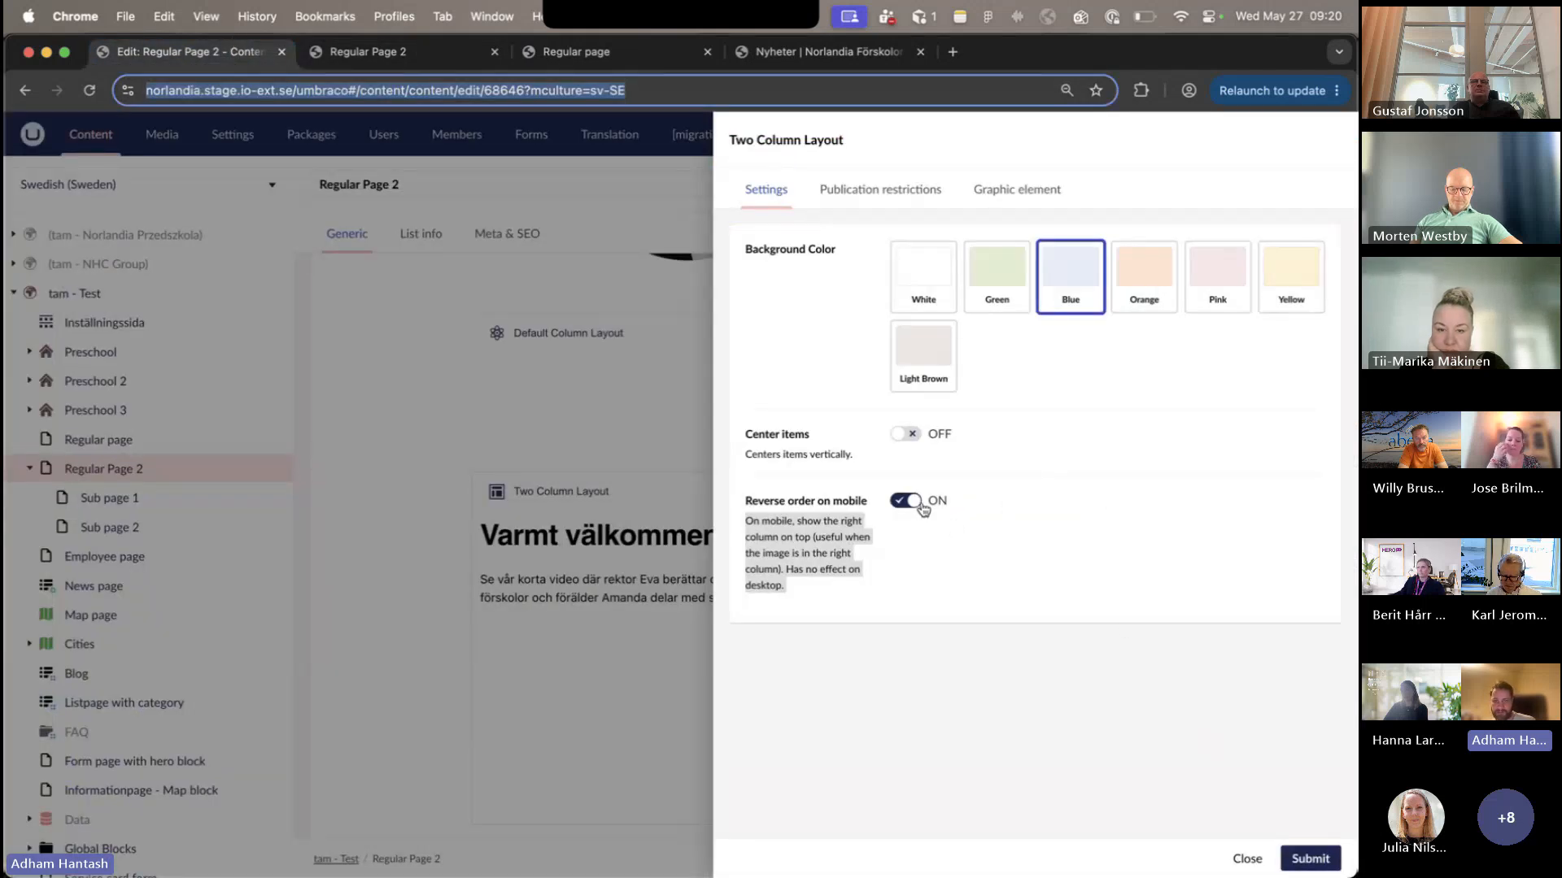
pyautogui.click(1242, 875)
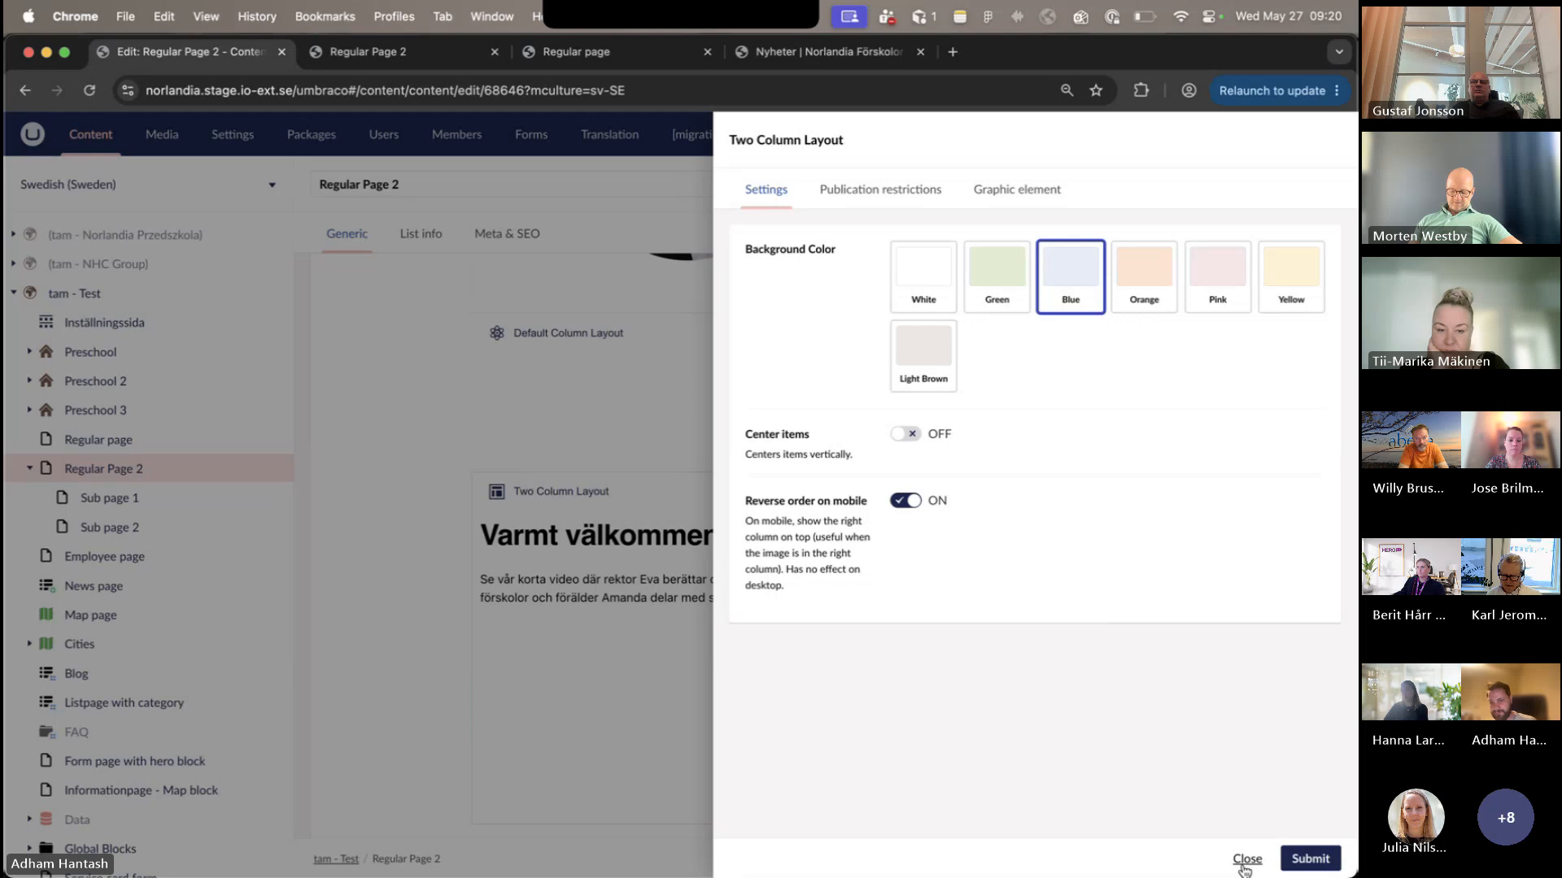
pyautogui.click(1245, 869)
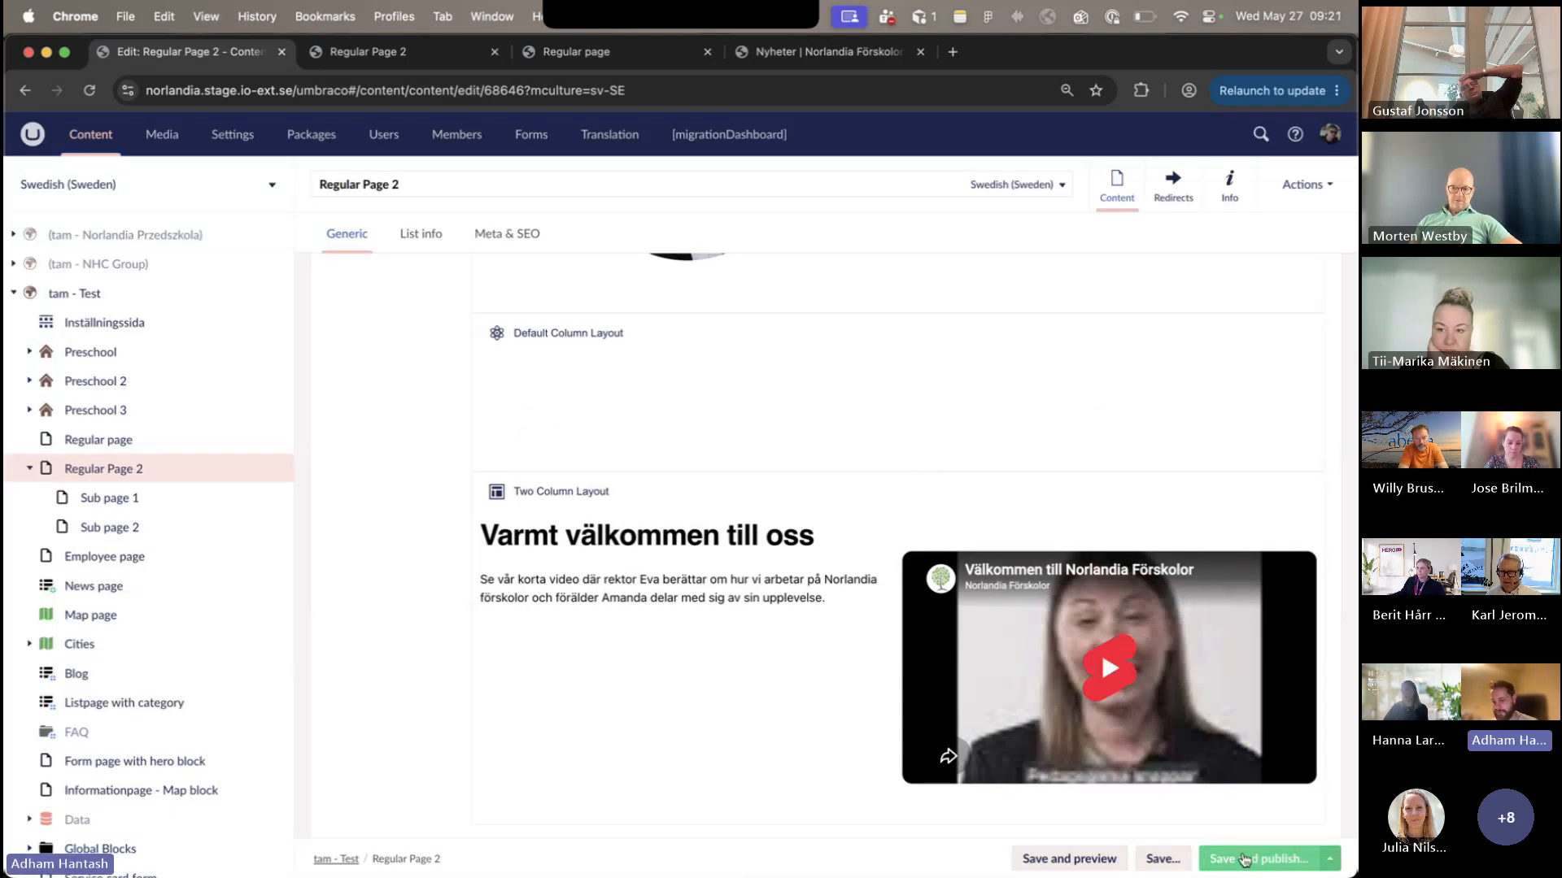
# - Check the blocks and layouts offered for insertion above the "Varmt välkommen till oss" Two Column Layout and cancel without adding one
pyautogui.scroll(-2, 1245, 683)
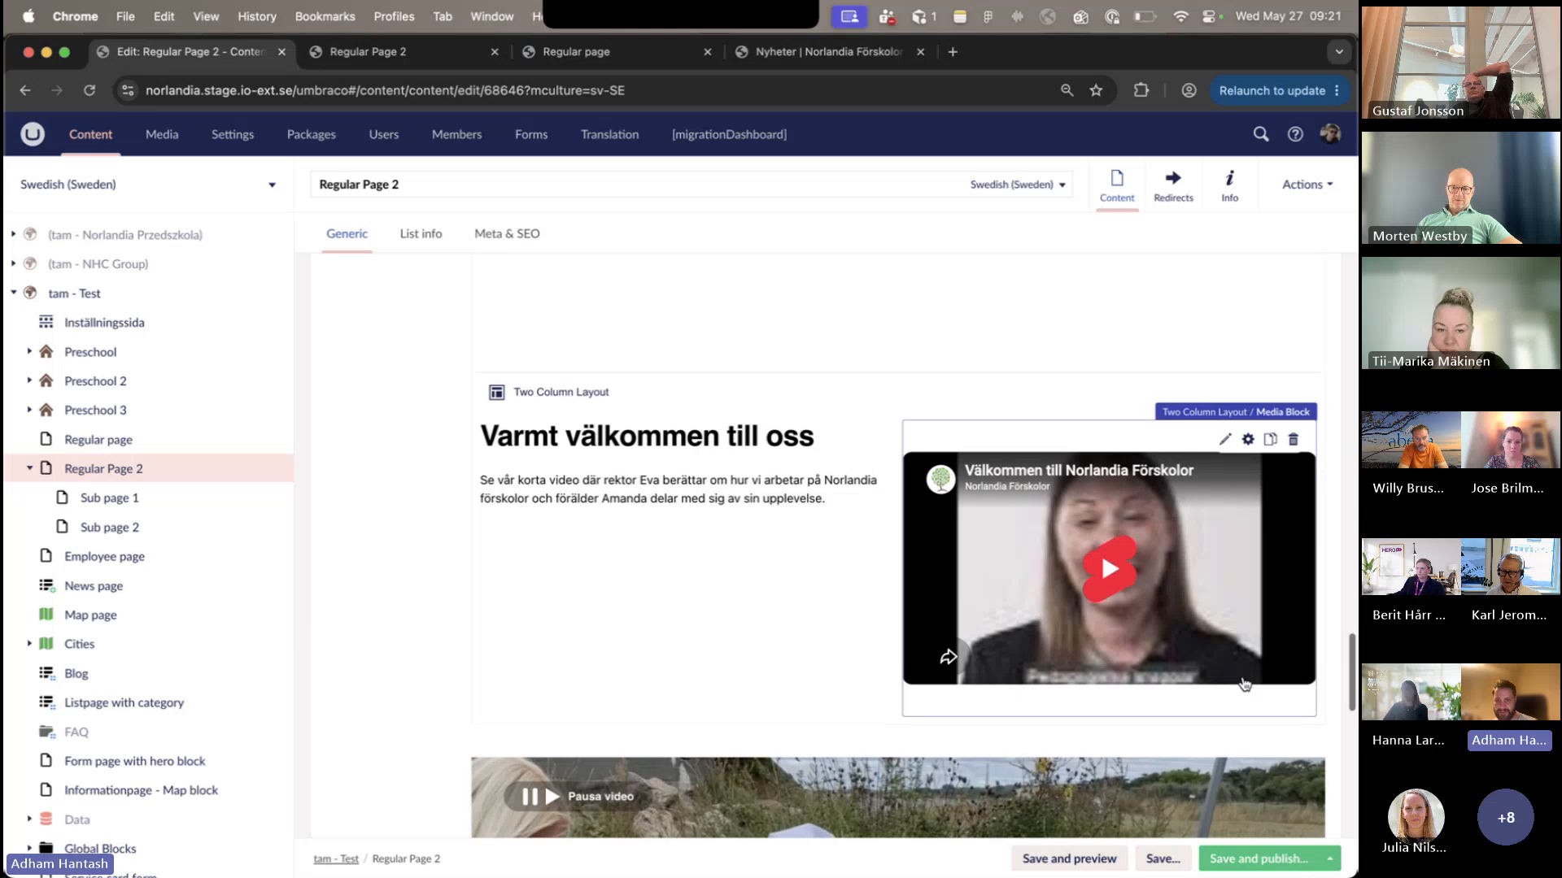
pyautogui.scroll(-2, 1244, 684)
pyautogui.scroll(4, 956, 515)
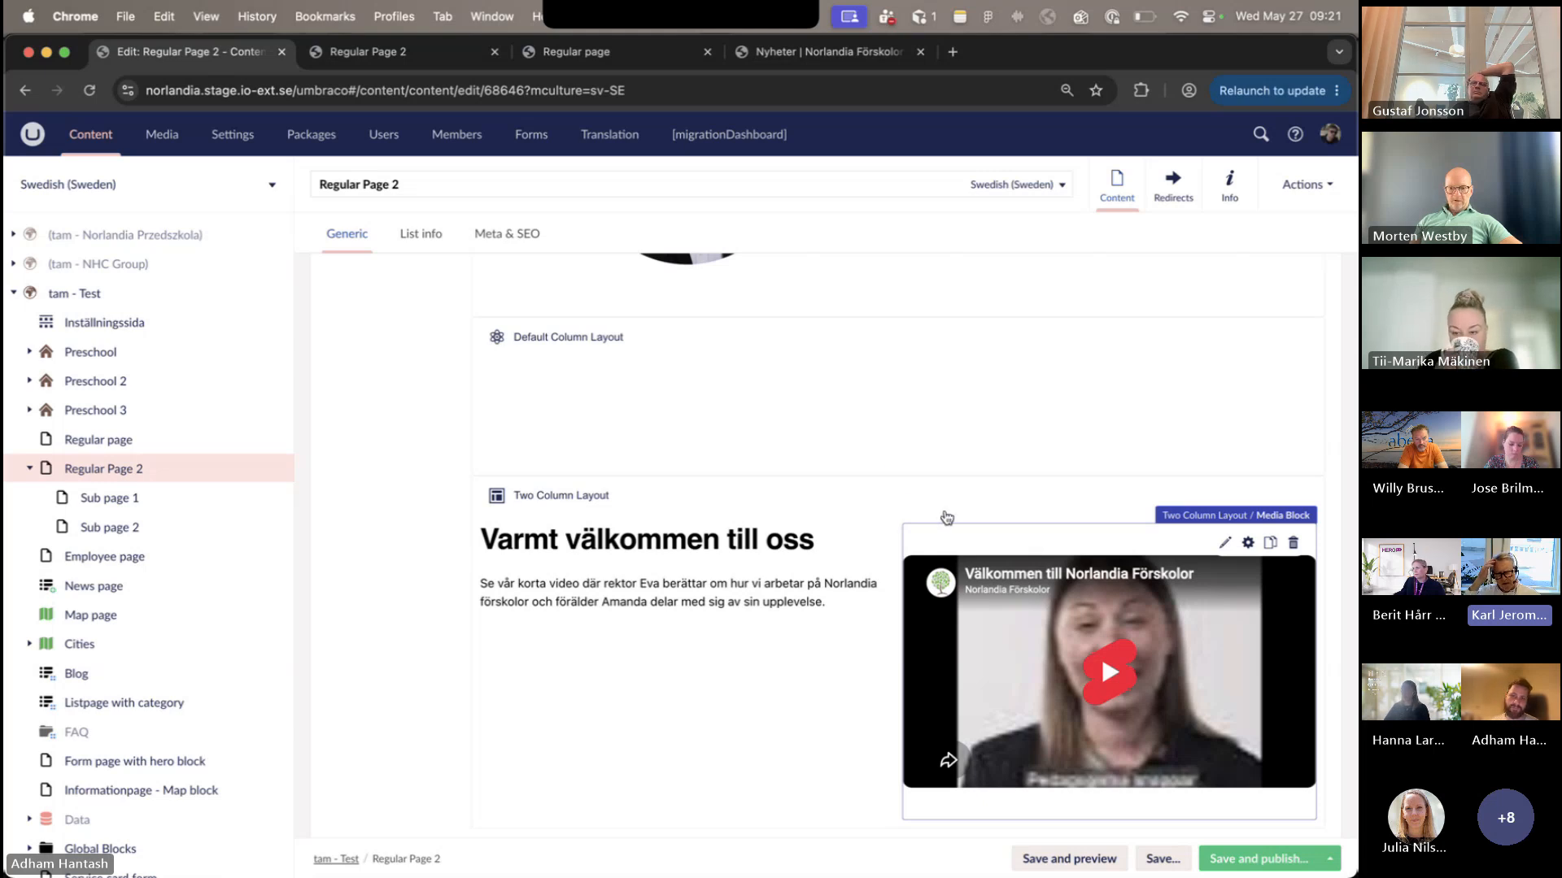
pyautogui.click(900, 472)
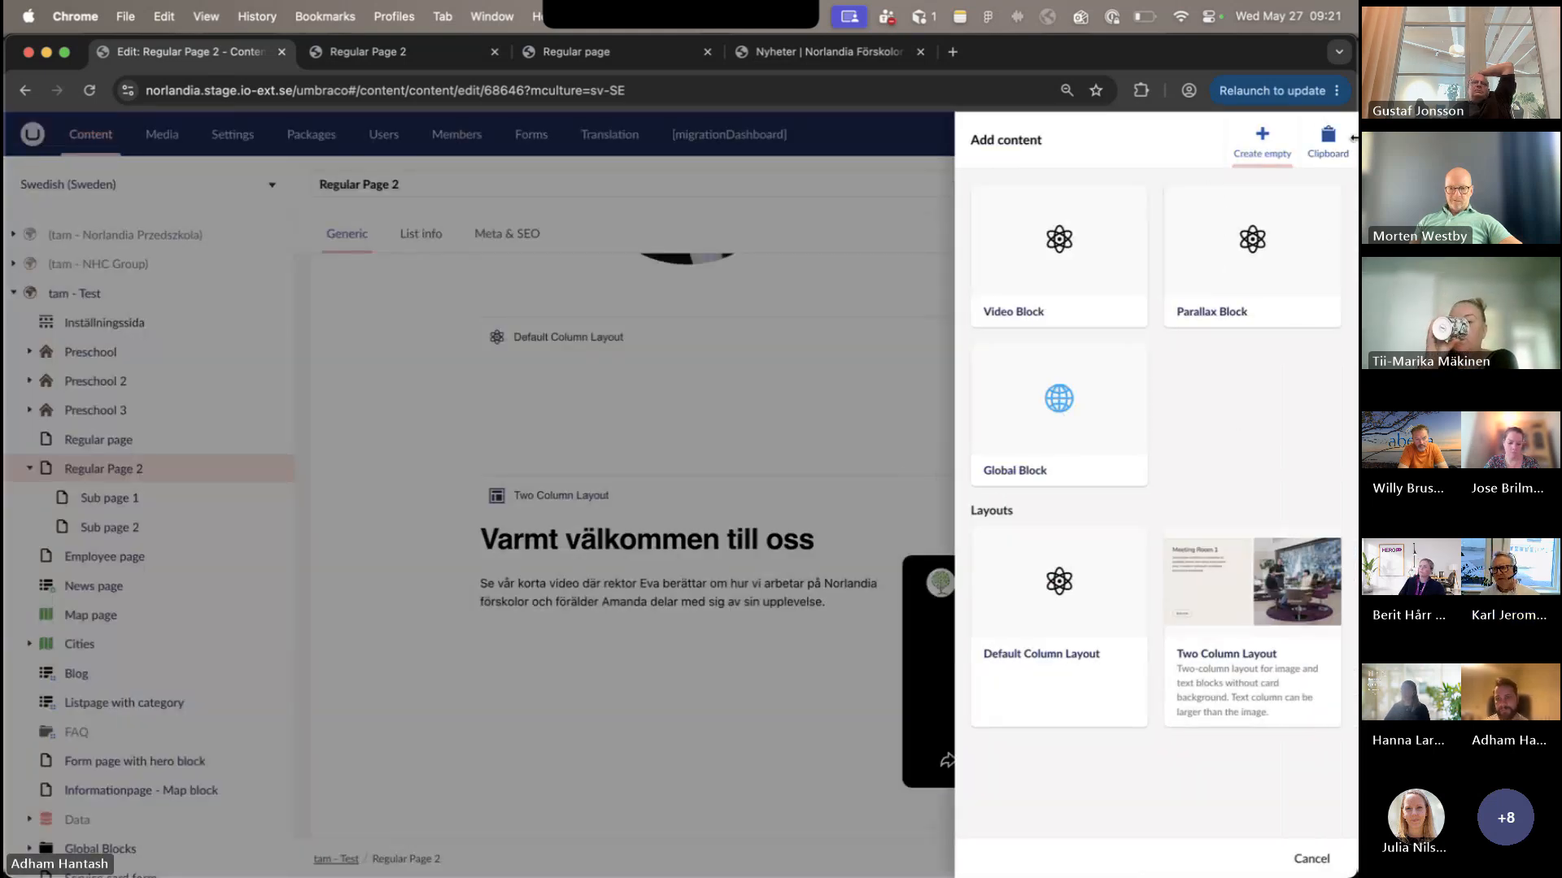
pyautogui.click(1301, 857)
# - Review the block types offered above the "Läs mer här" block inside its Default Column Layout and cancel without adding one
pyautogui.scroll(-5, 708, 803)
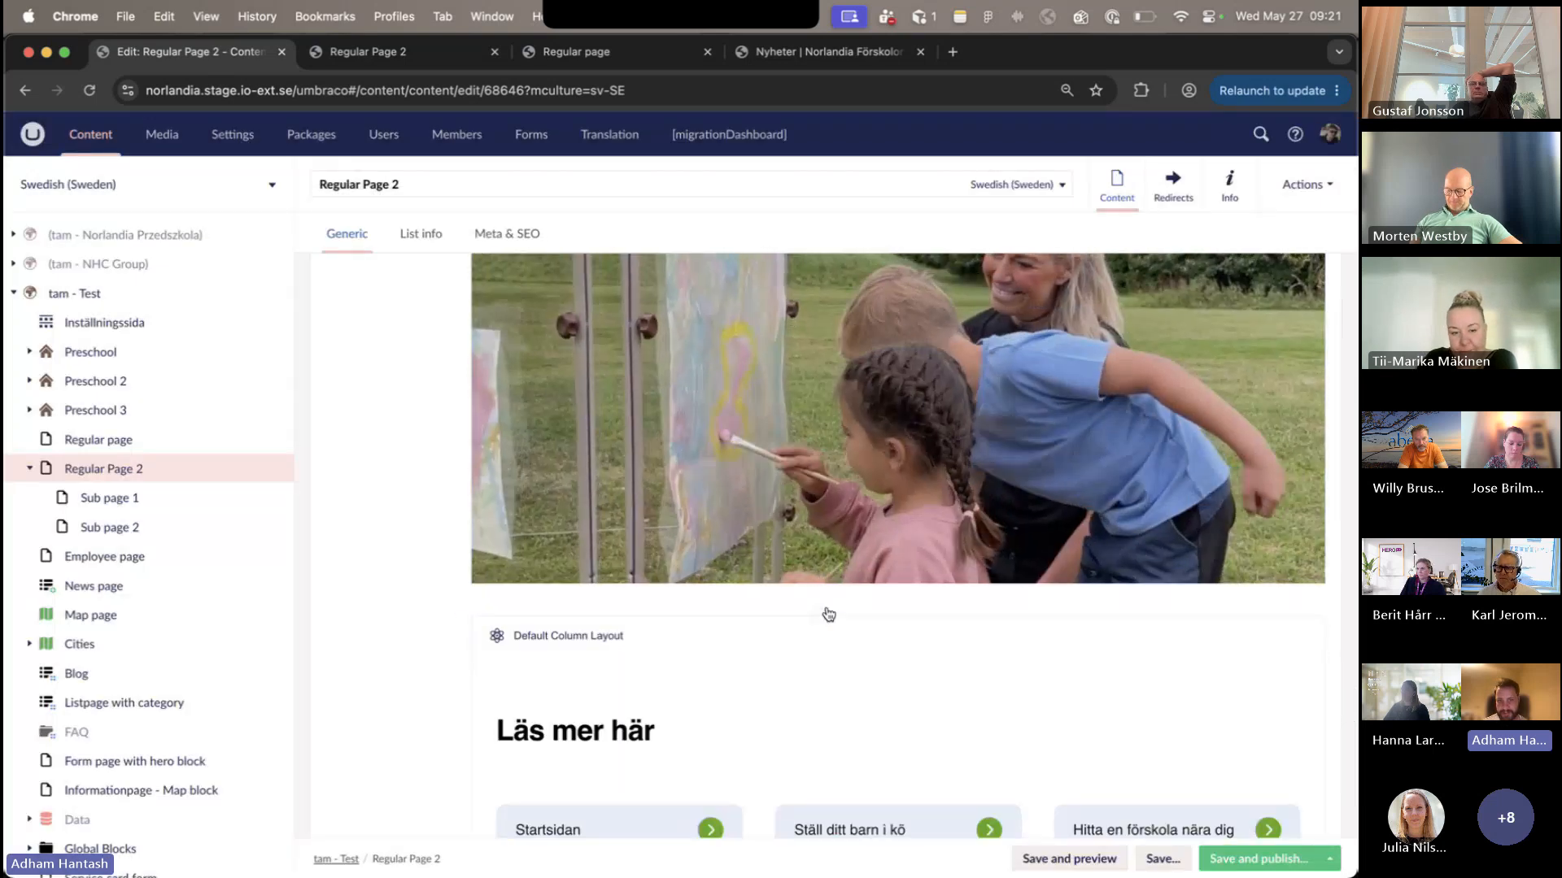
pyautogui.scroll(2, 825, 697)
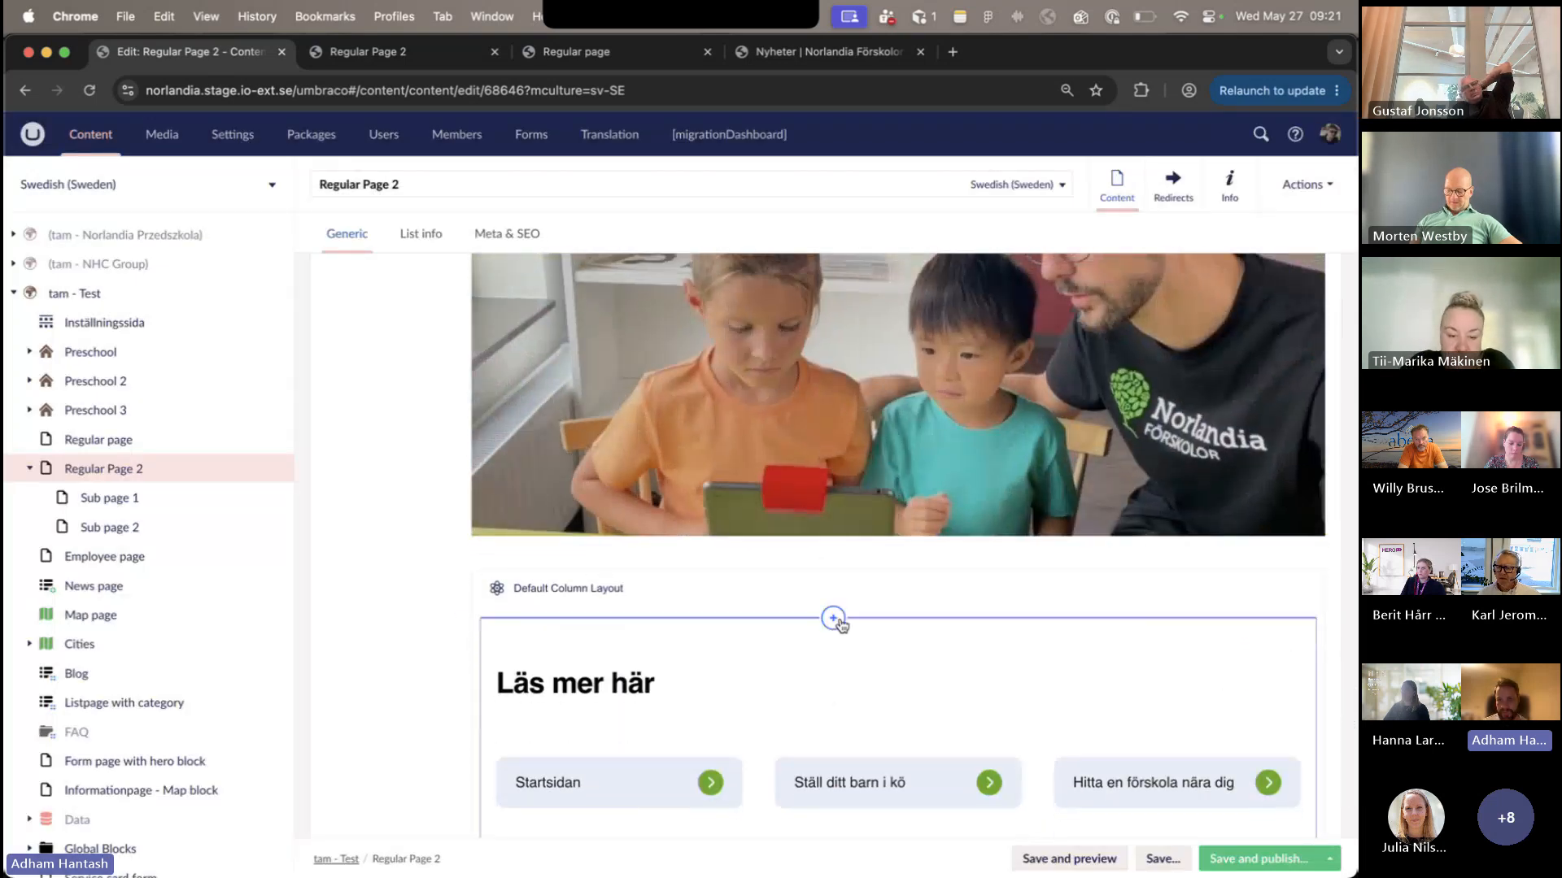
pyautogui.click(822, 620)
pyautogui.scroll(-10, 1151, 399)
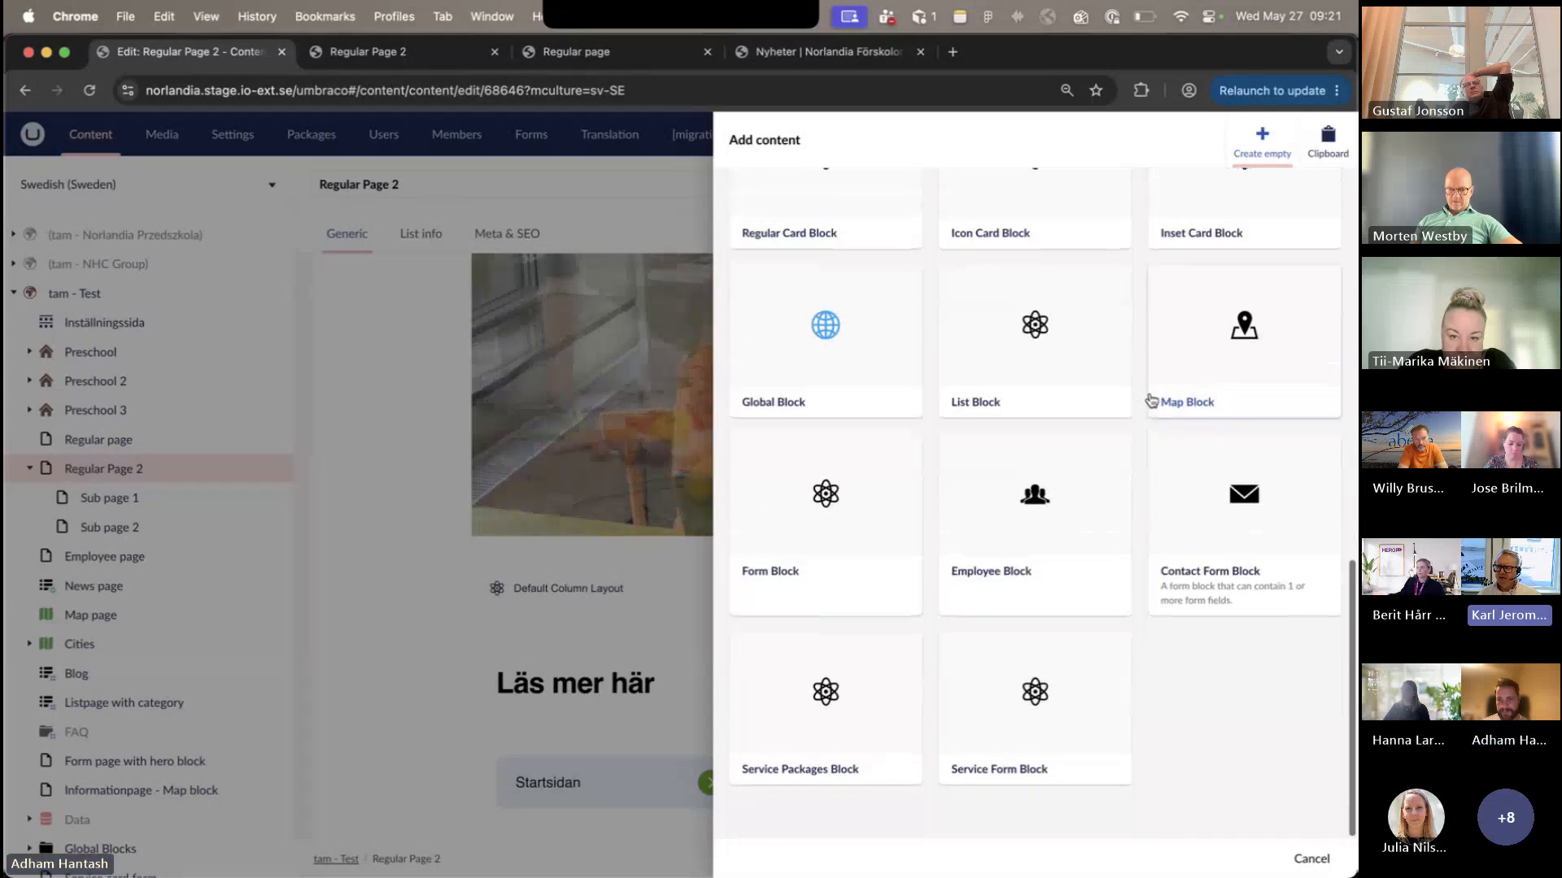
pyautogui.scroll(10, 1151, 398)
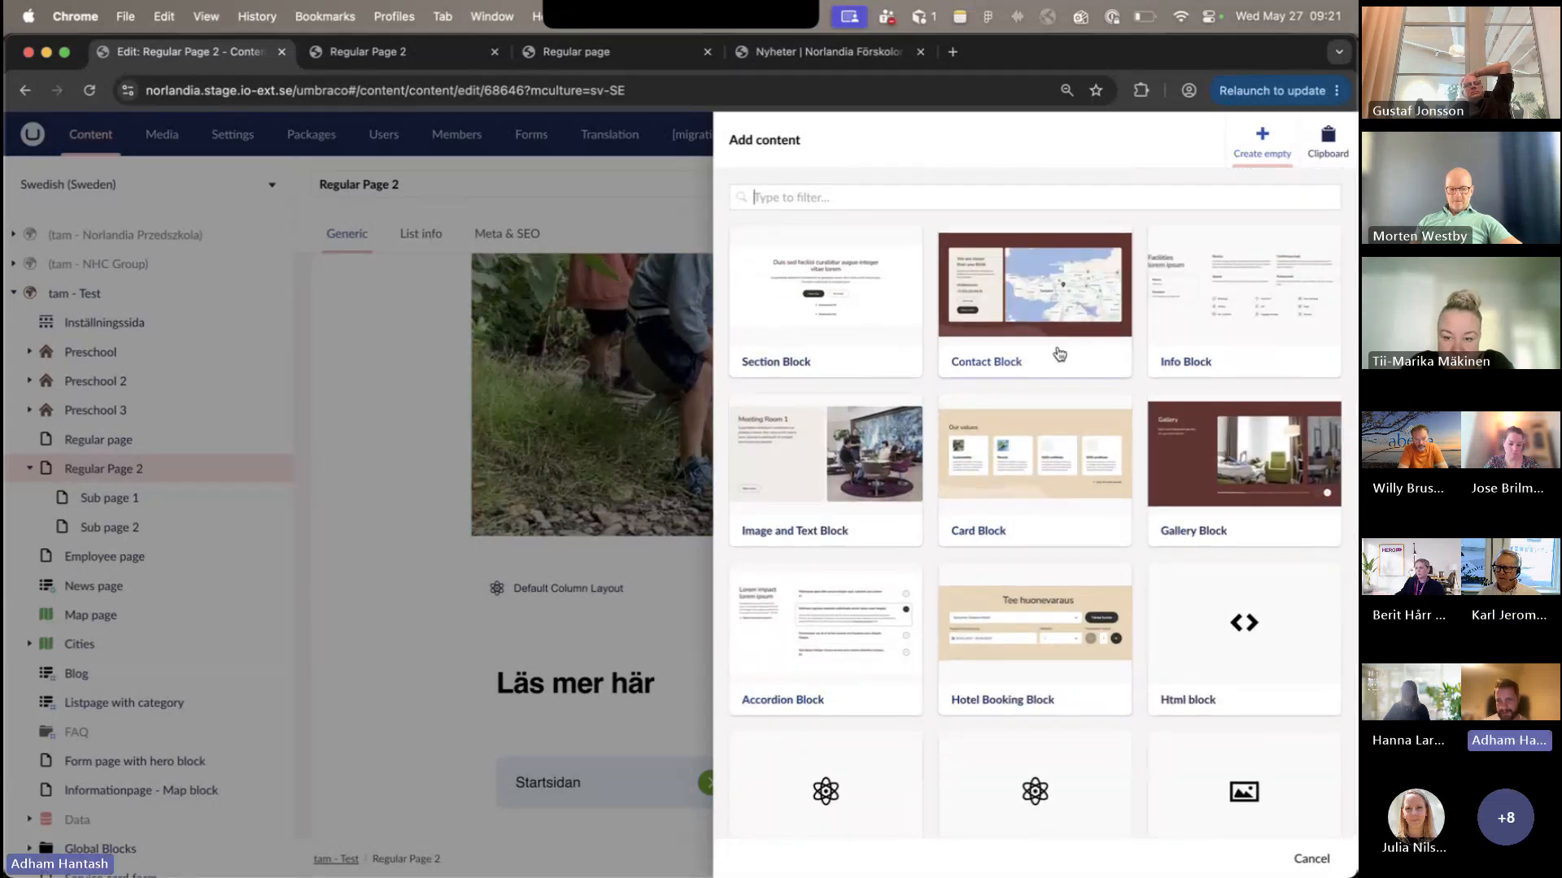
pyautogui.scroll(-3, 1099, 382)
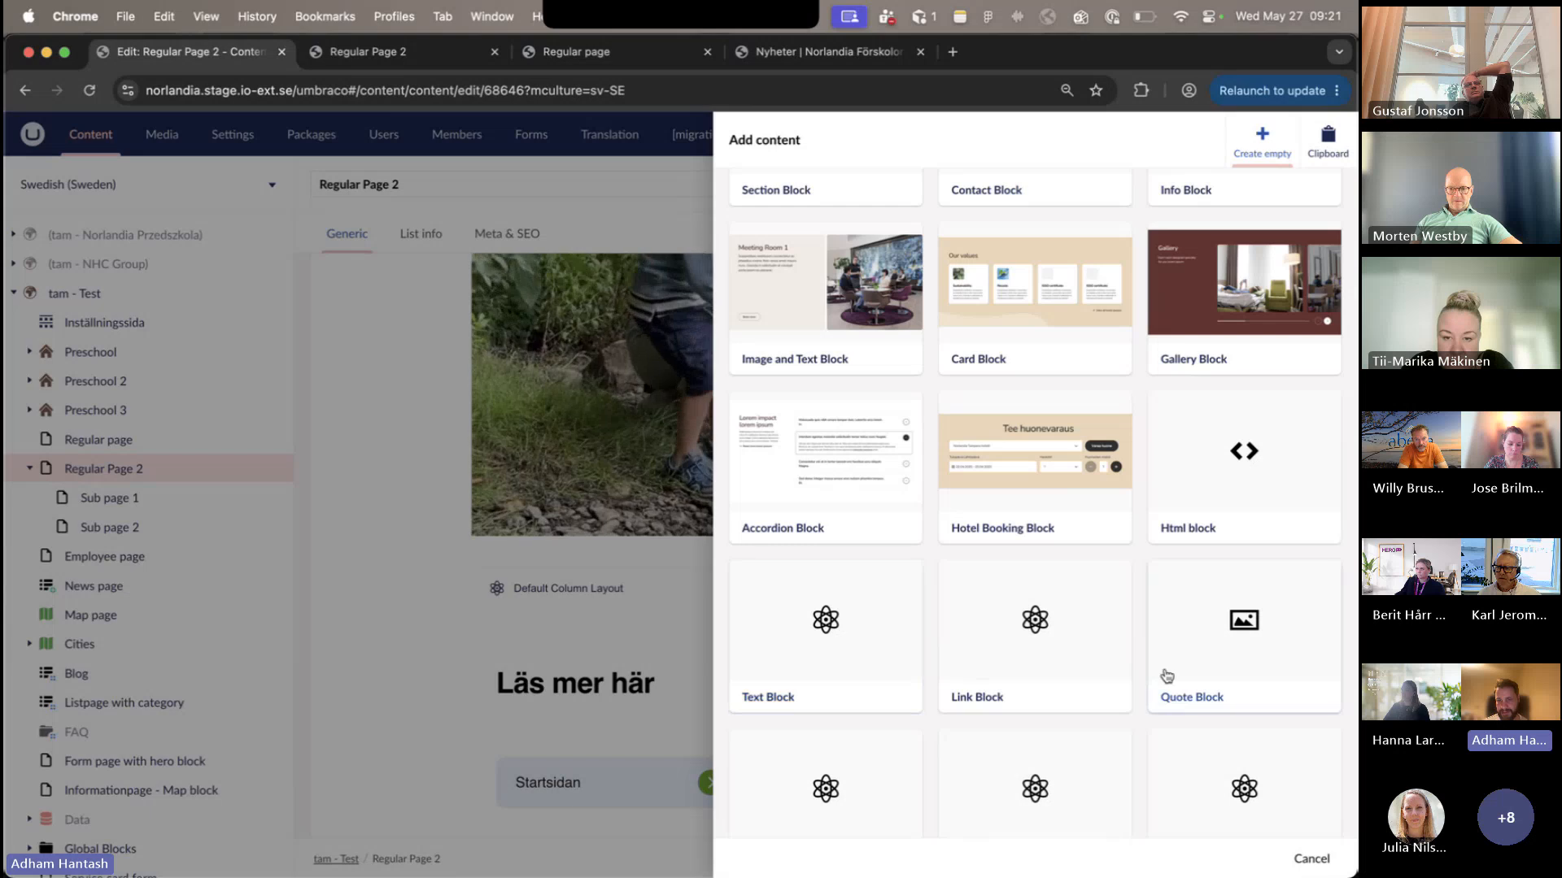
pyautogui.scroll(-10, 935, 732)
pyautogui.scroll(15, 969, 721)
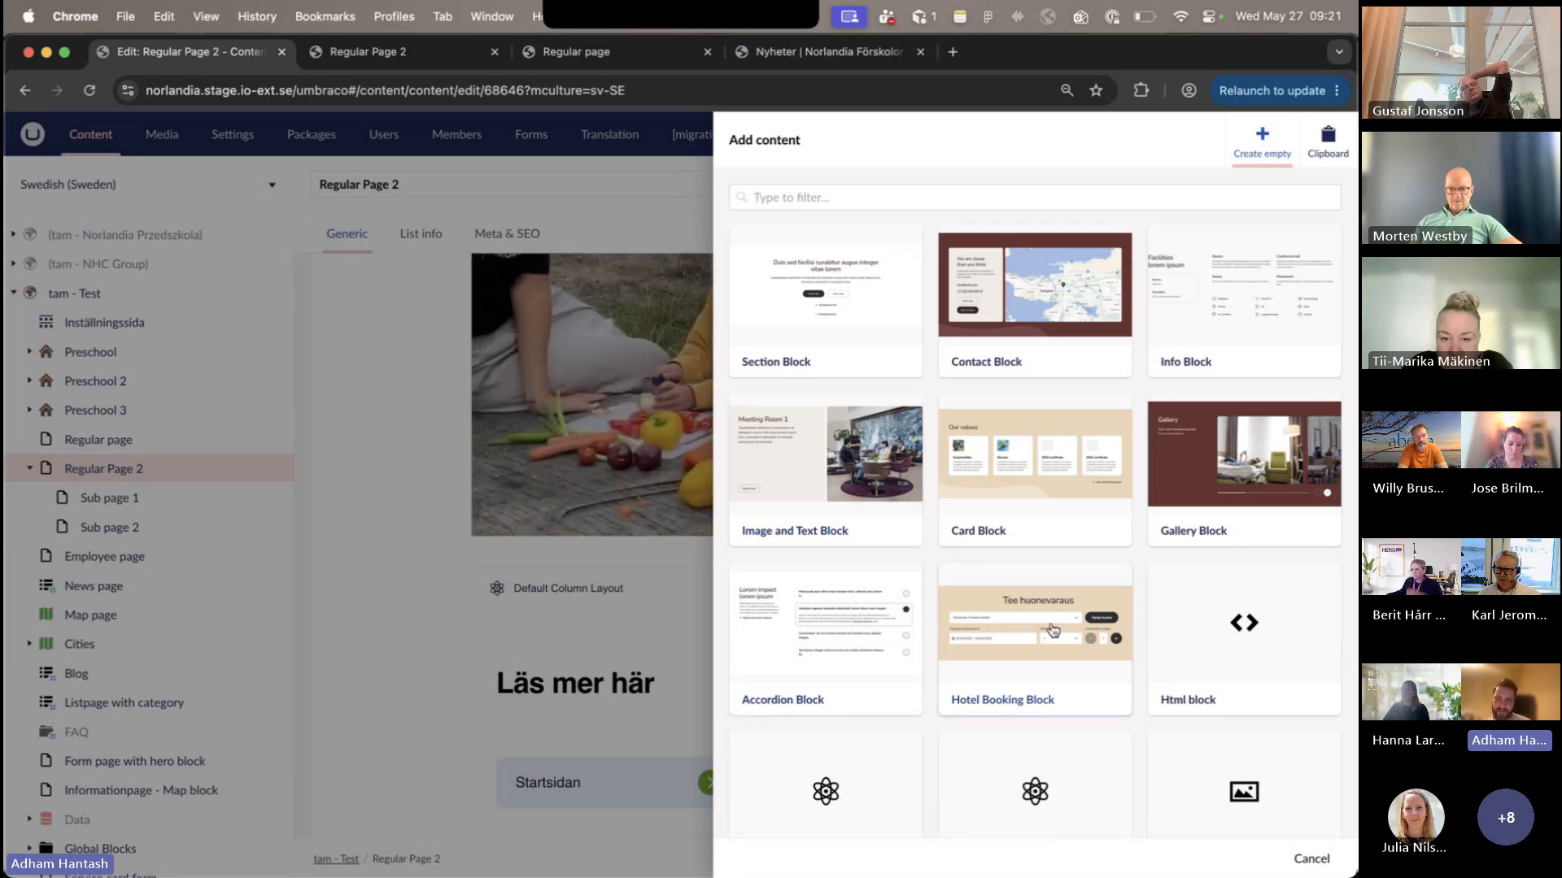
pyautogui.scroll(-2, 1053, 631)
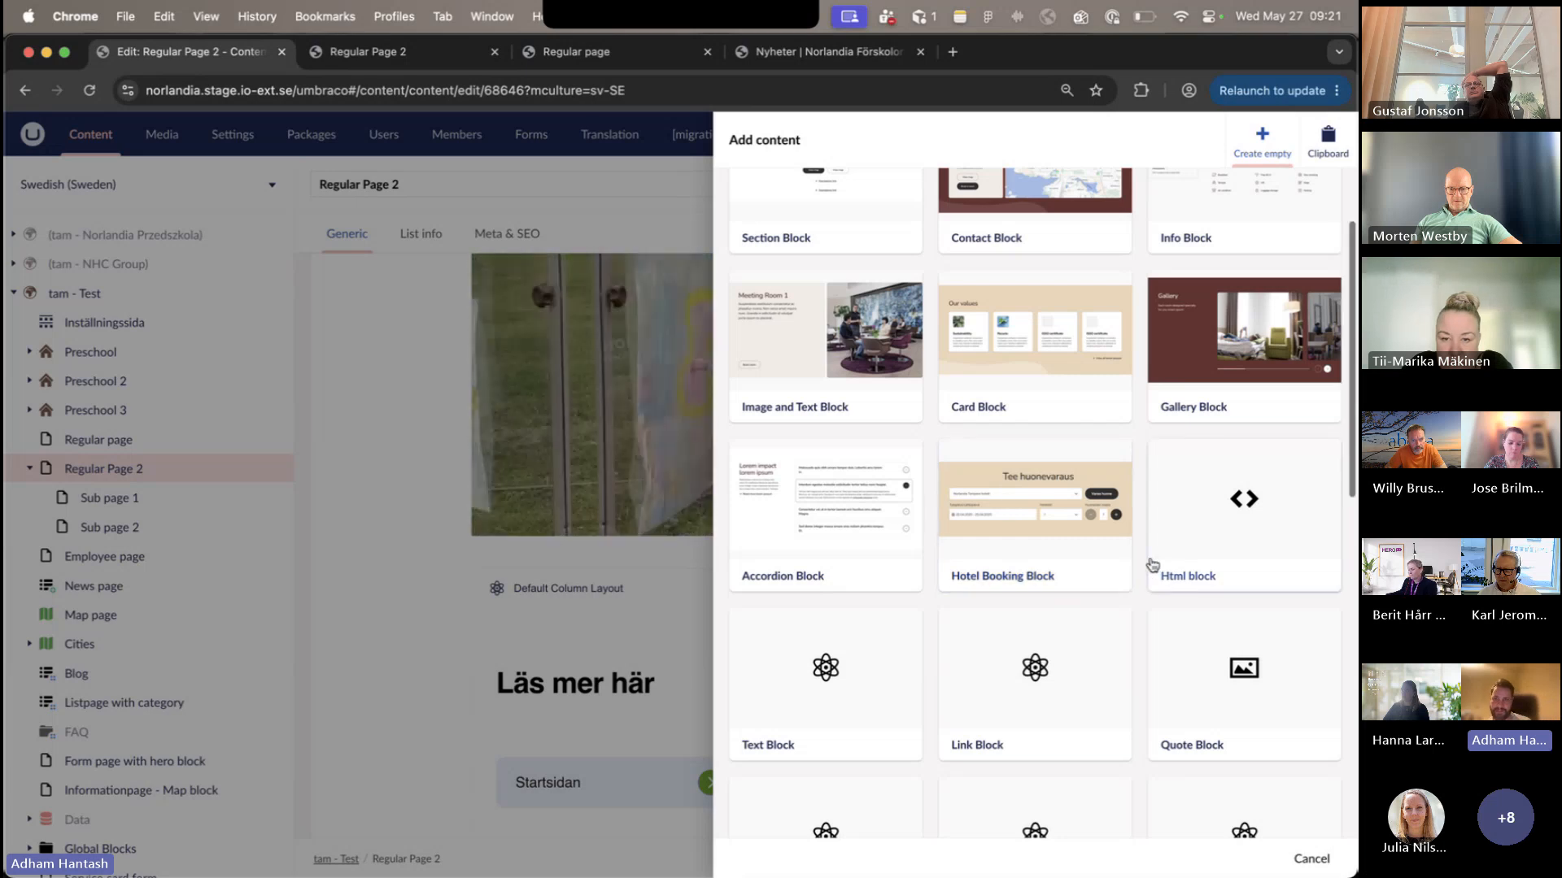
pyautogui.scroll(-10, 1165, 564)
pyautogui.scroll(-2, 1152, 565)
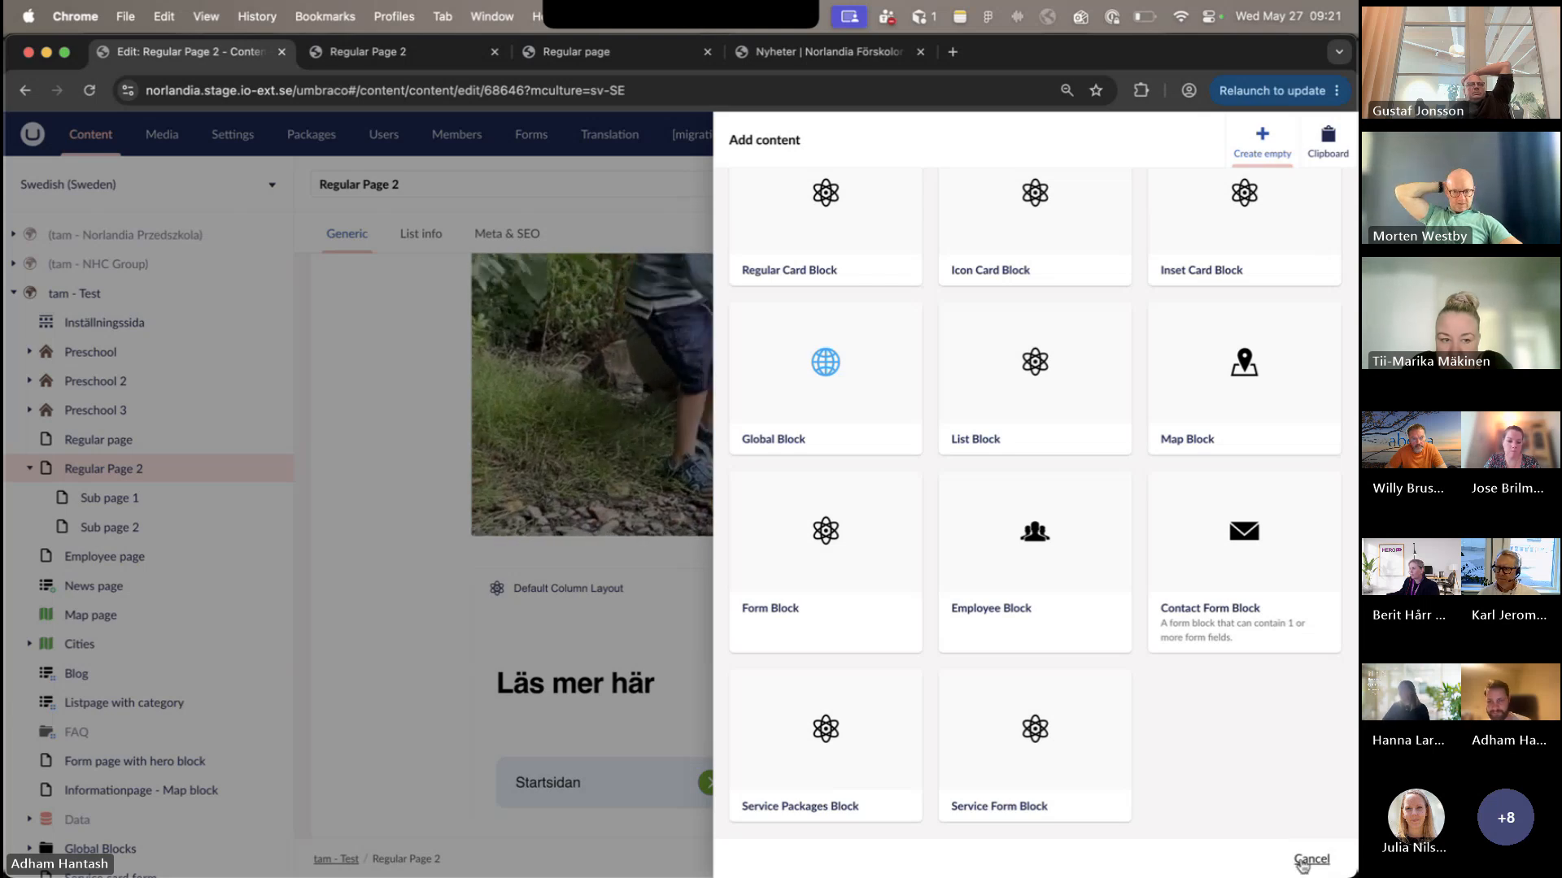
pyautogui.click(1302, 862)
# - Check which shared block the "Läs mer här" Global Block references and close its content without changes
pyautogui.scroll(-2, 1139, 439)
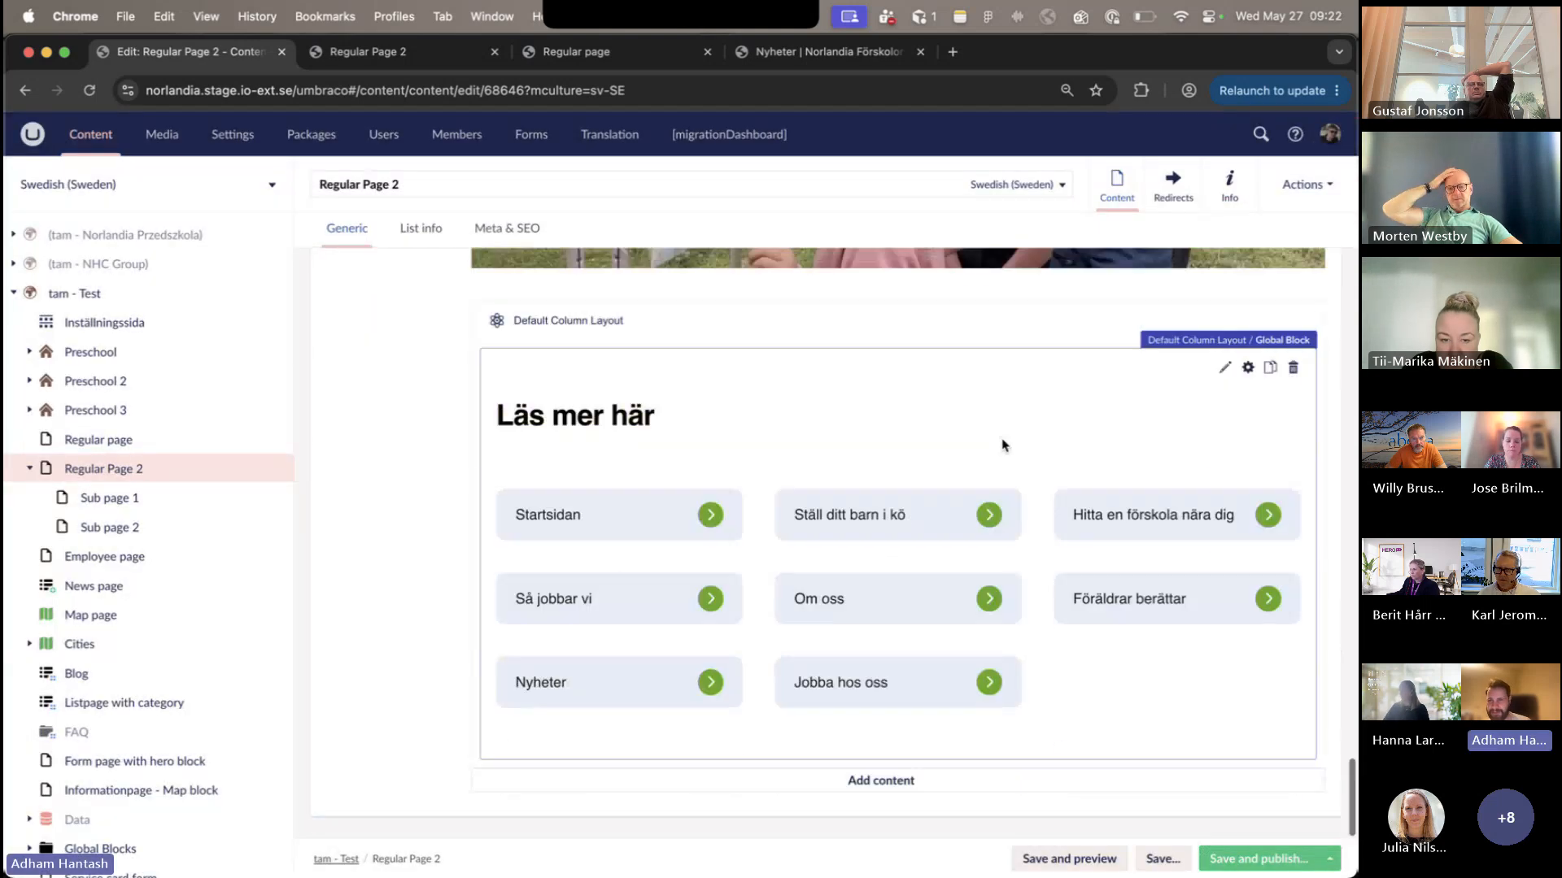
pyautogui.click(1142, 426)
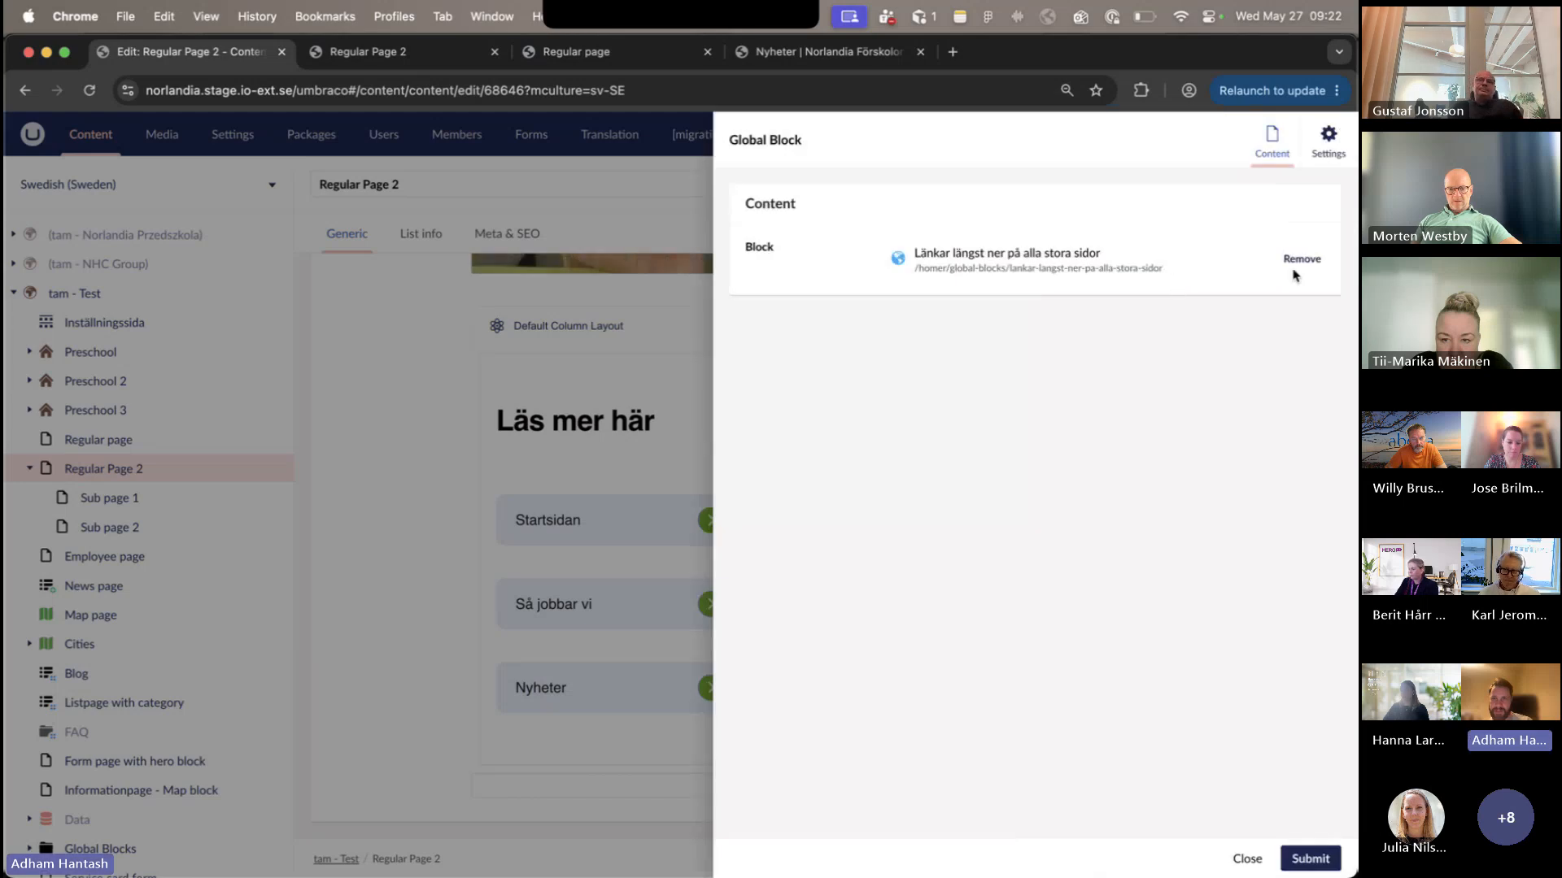
pyautogui.press('Escape')
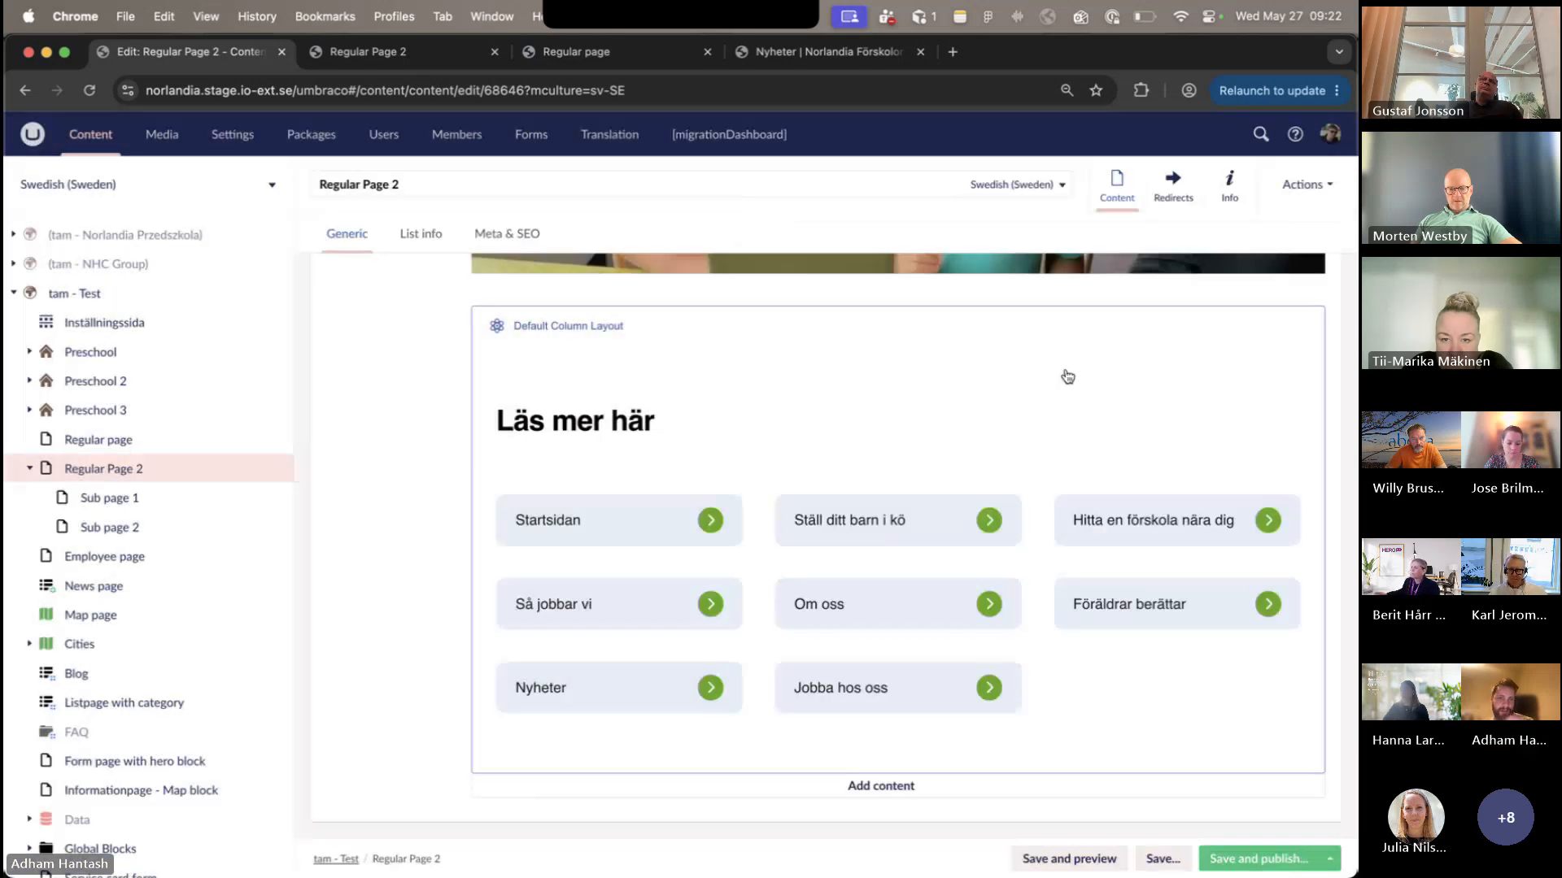
pyautogui.click(1207, 422)
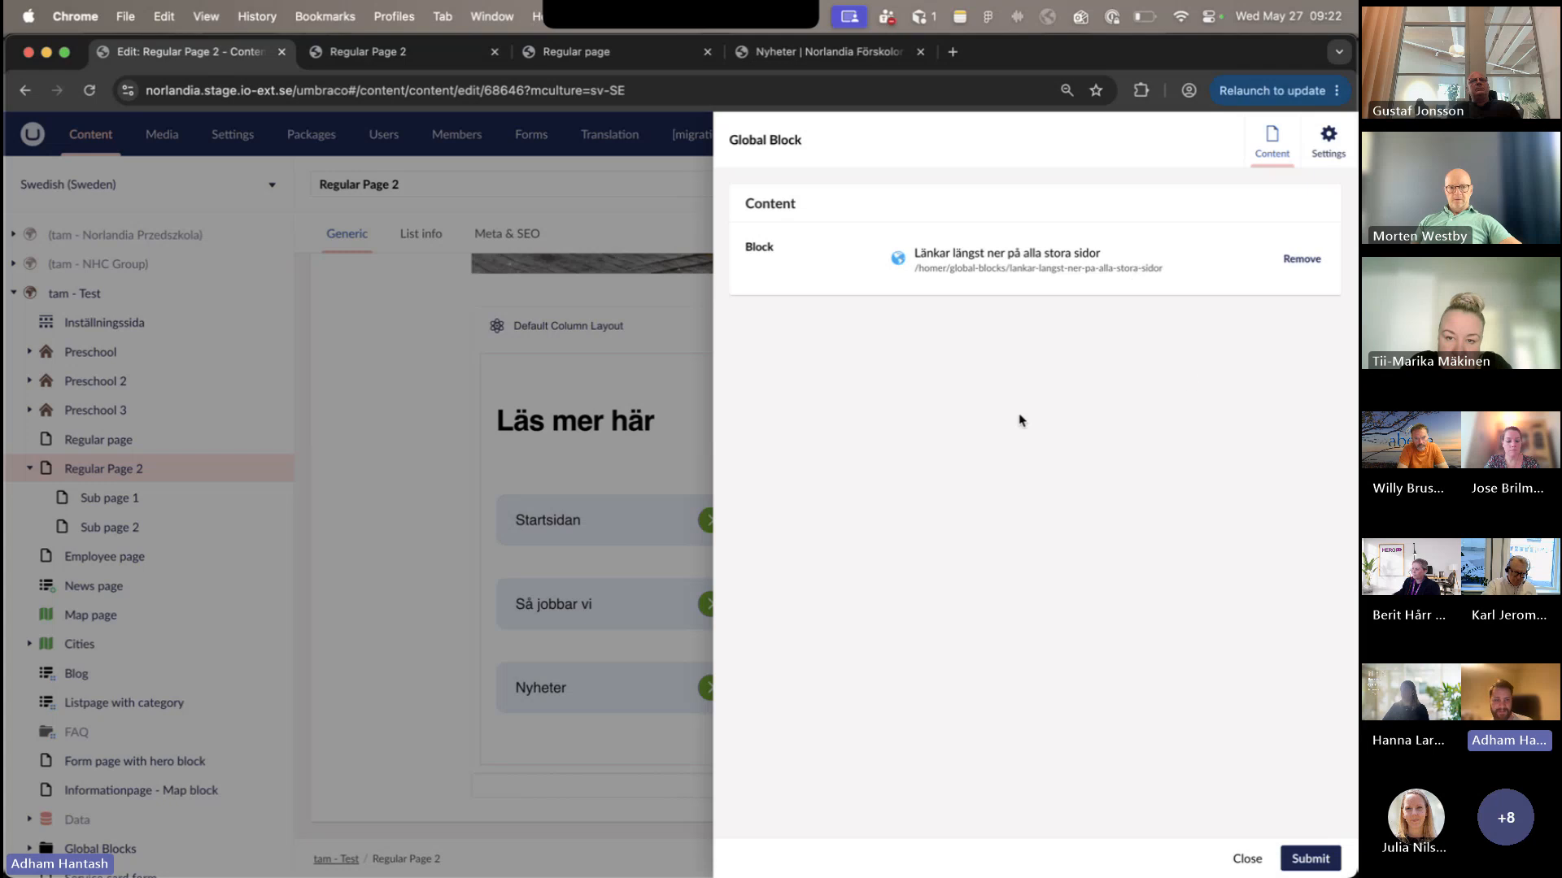
pyautogui.press('Escape')
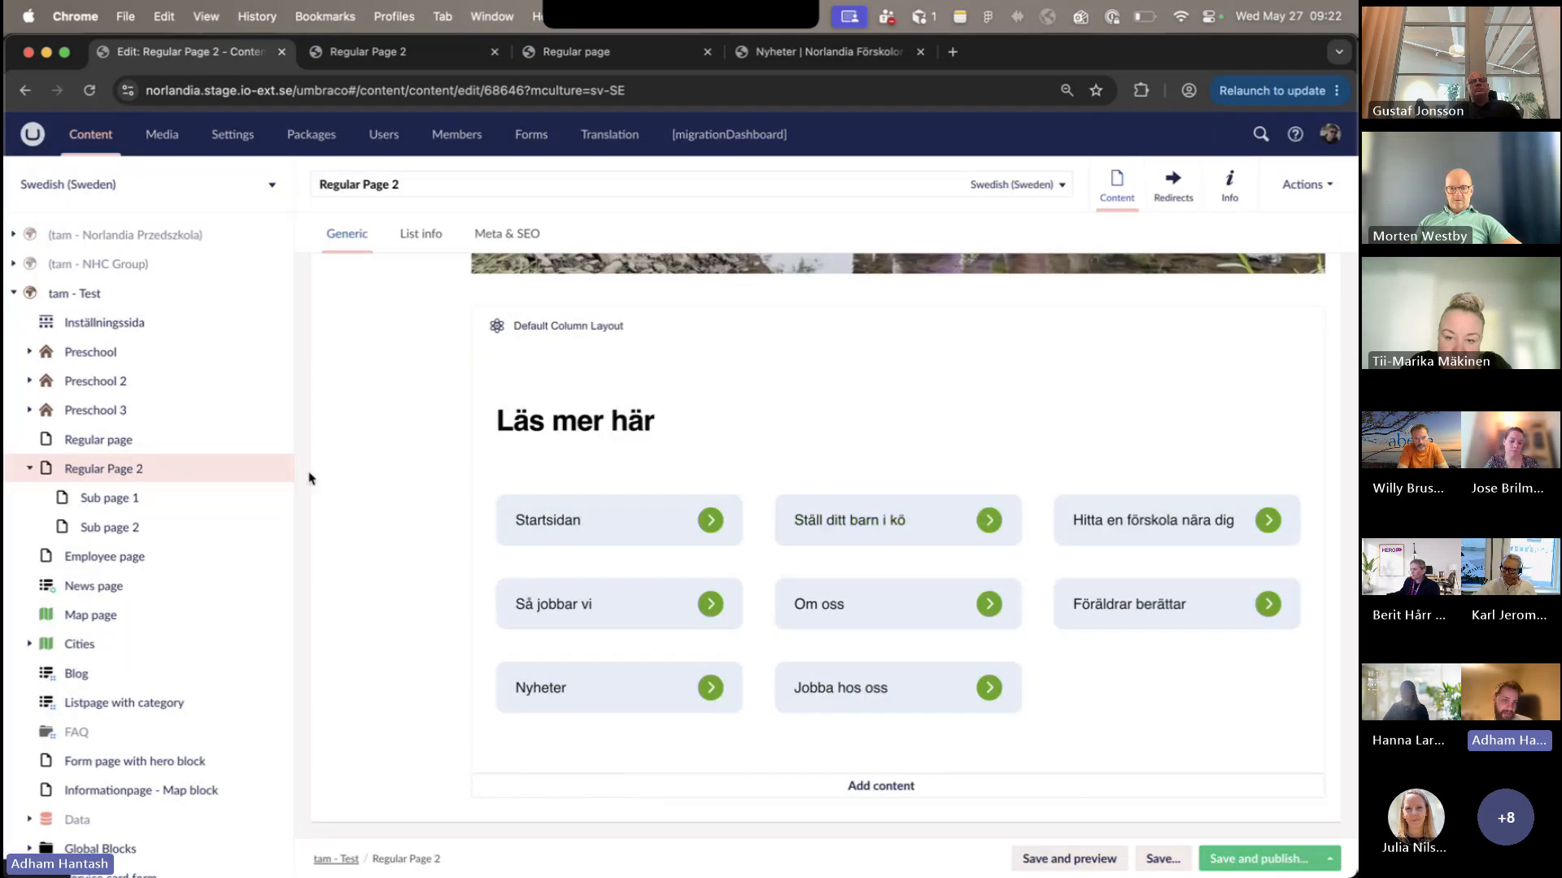
# - Expand tam - Test's Global Blocks folder in the content tree and compare its entries with the block referenced by "Läs mer här"
pyautogui.scroll(-2, 244, 504)
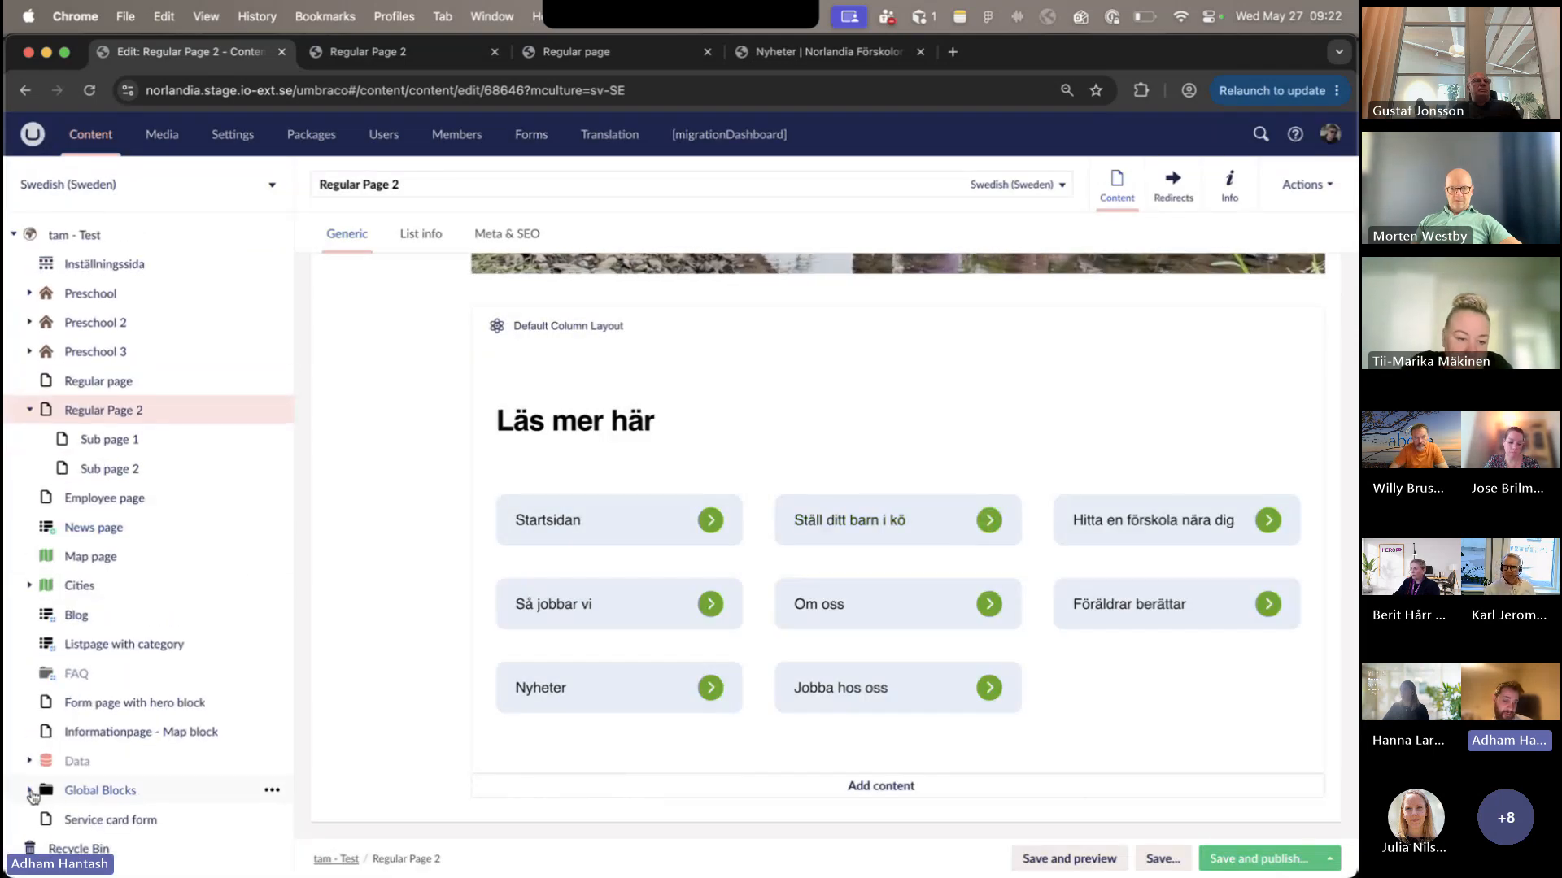
pyautogui.click(29, 789)
pyautogui.scroll(-2, 135, 801)
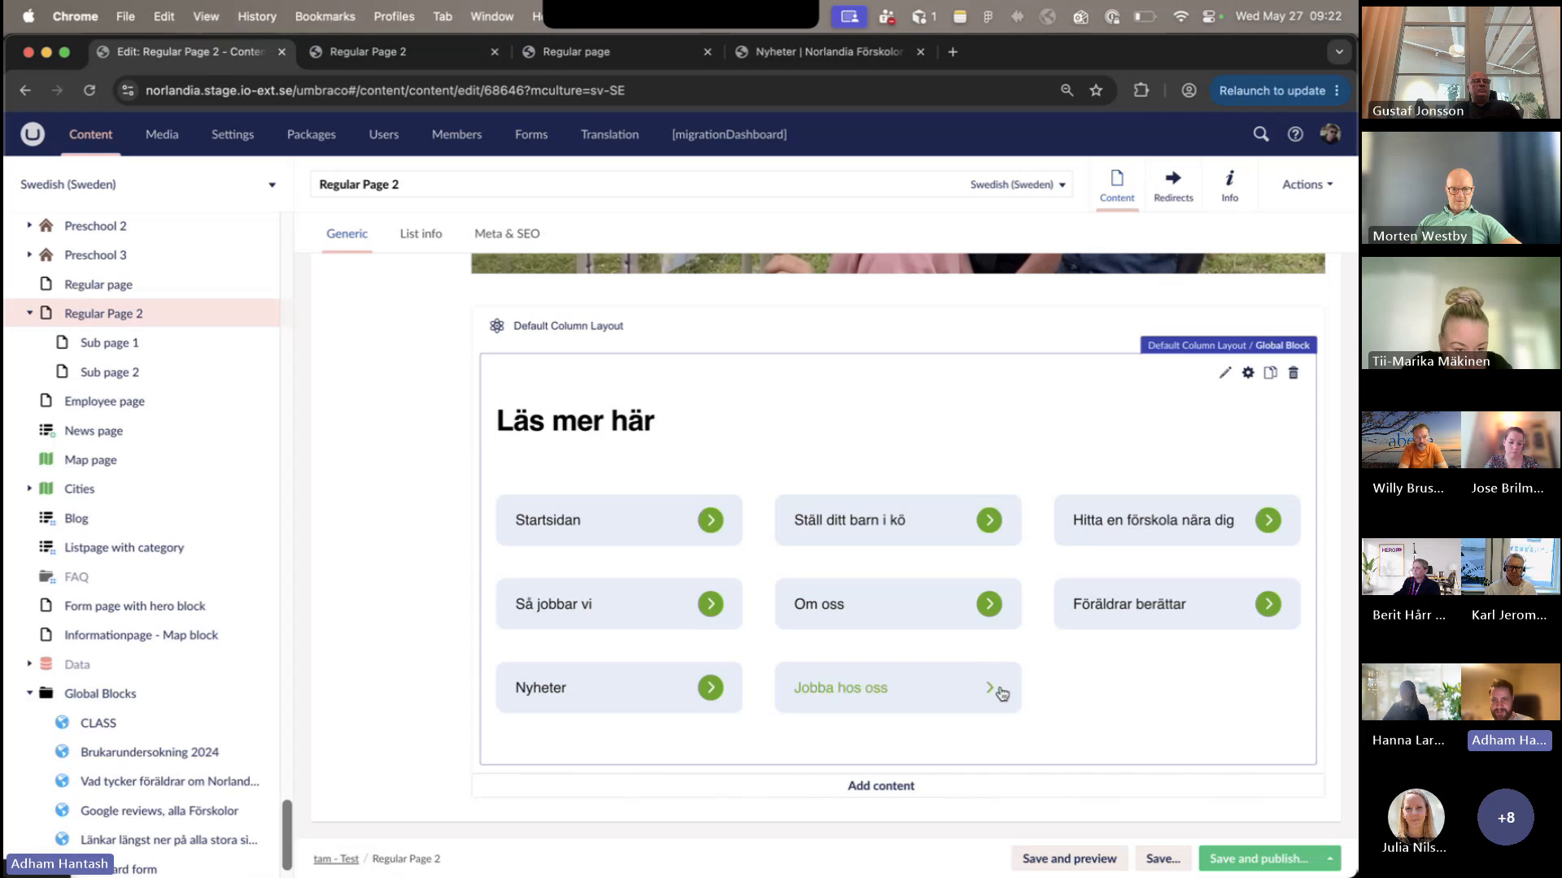
pyautogui.click(1171, 695)
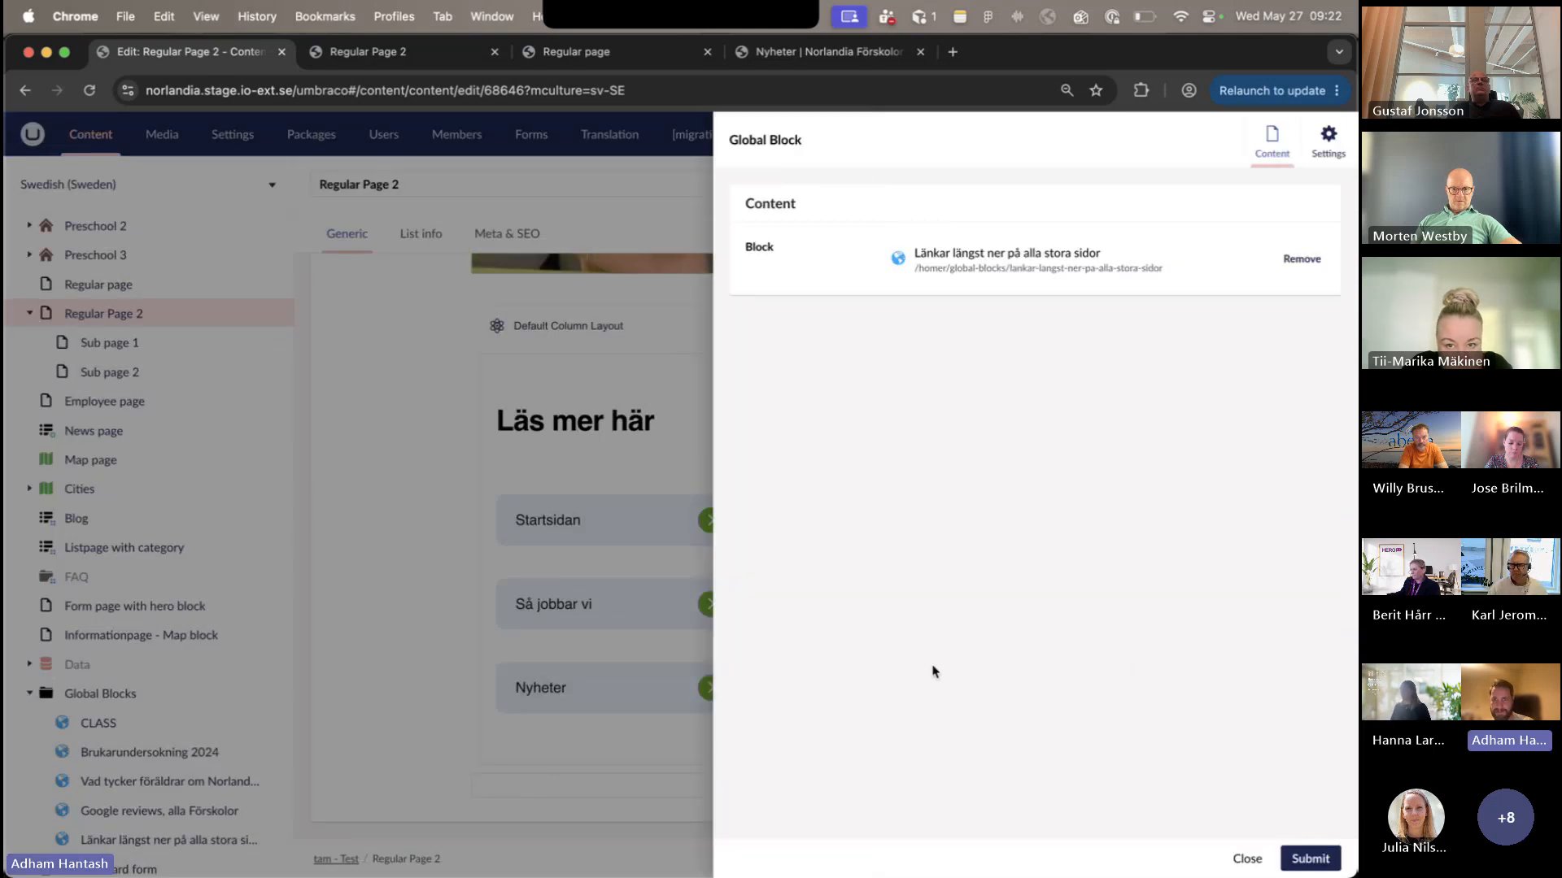
pyautogui.press('Escape')
pyautogui.scroll(-1, 84, 672)
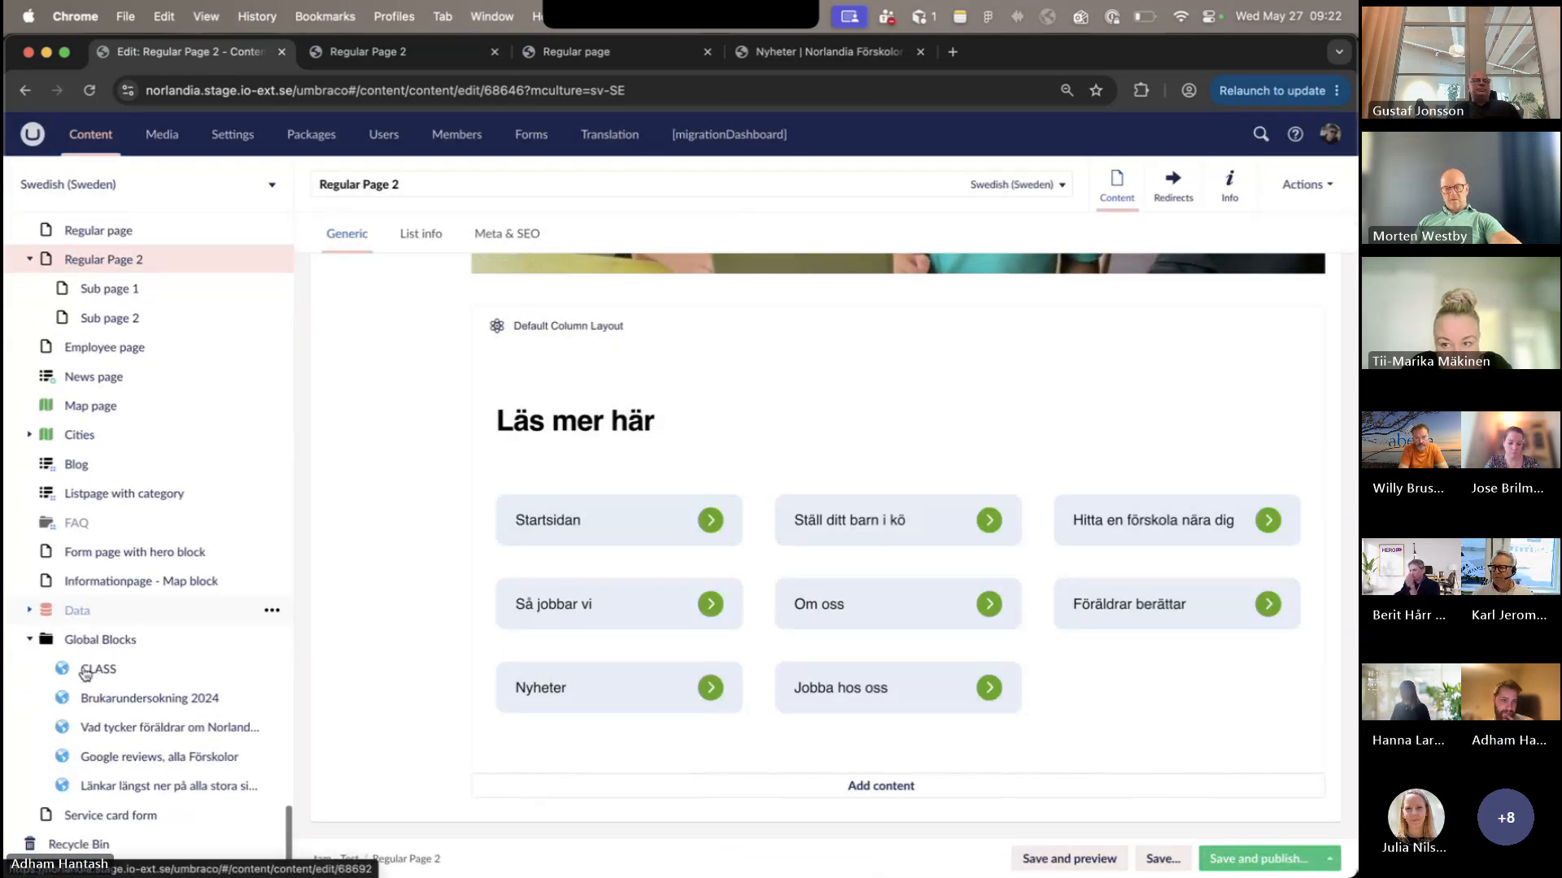
# - Open the global block "Länkar längst ner på alla stora sidor", review its Link Block's heading and links, and close the Link Block unchanged
pyautogui.click(164, 789)
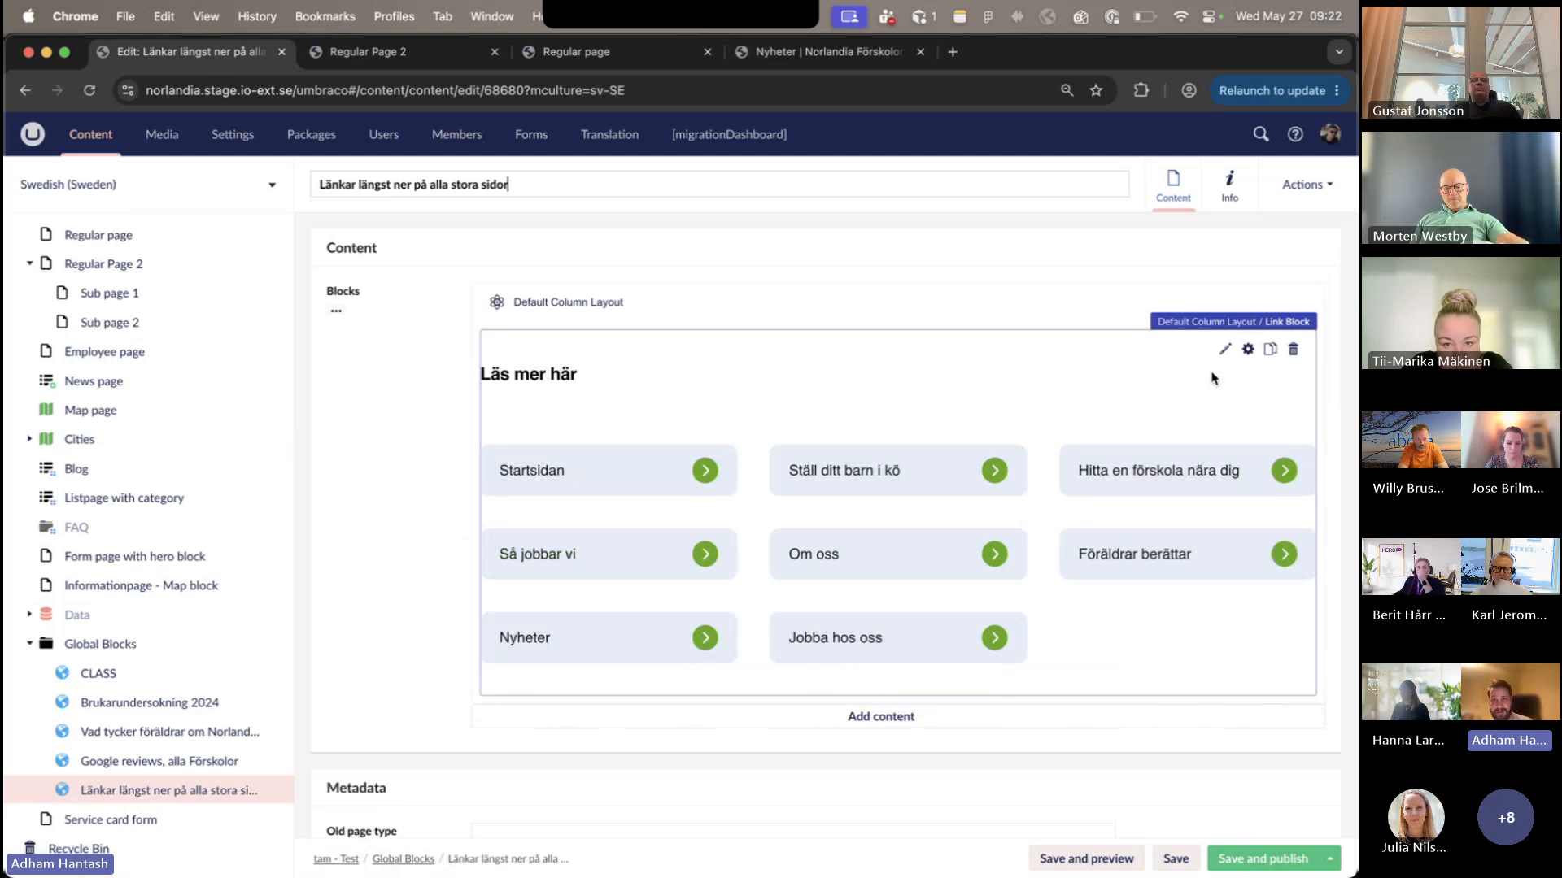
pyautogui.click(1224, 350)
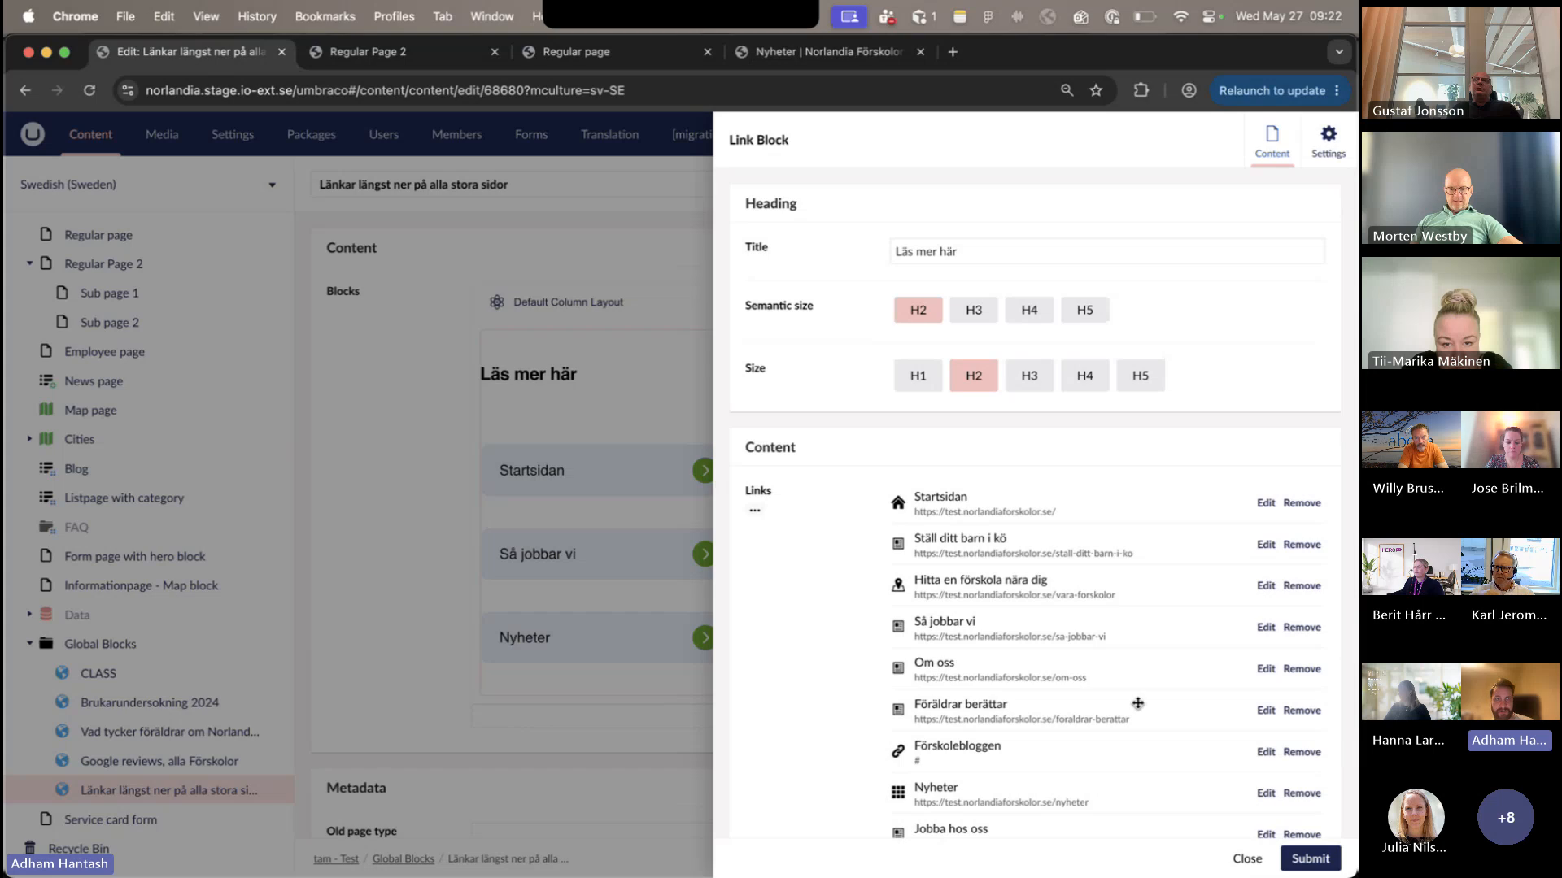
pyautogui.click(1247, 860)
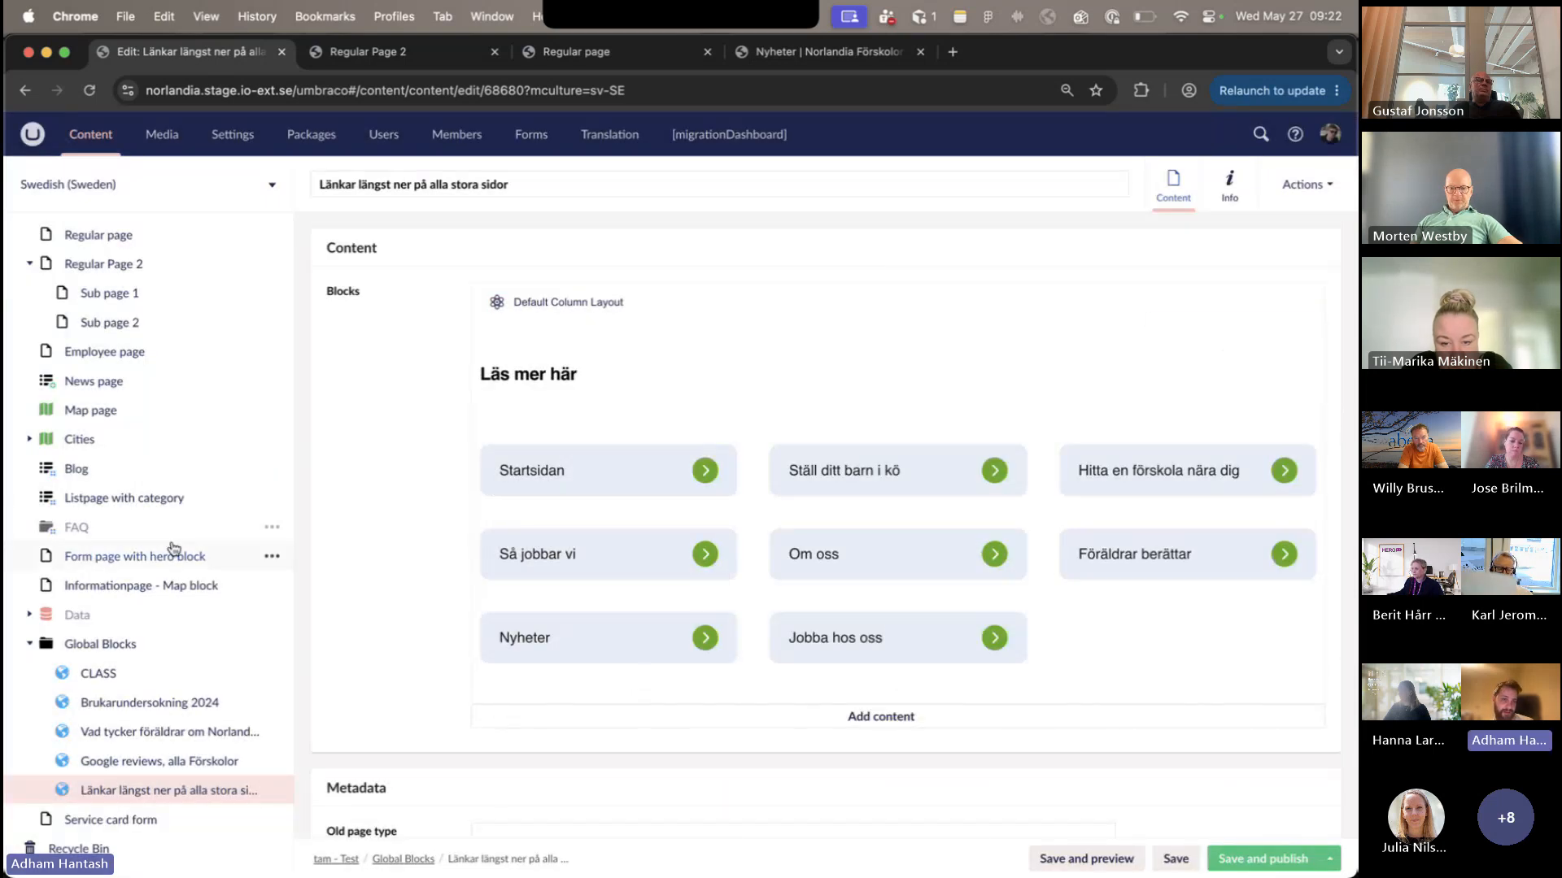
# - Return to Regular Page 2 and start adding a Global Block below "Läs mer här" in the last Default Column Layout, filtering block types by "global"
pyautogui.scroll(5, 146, 521)
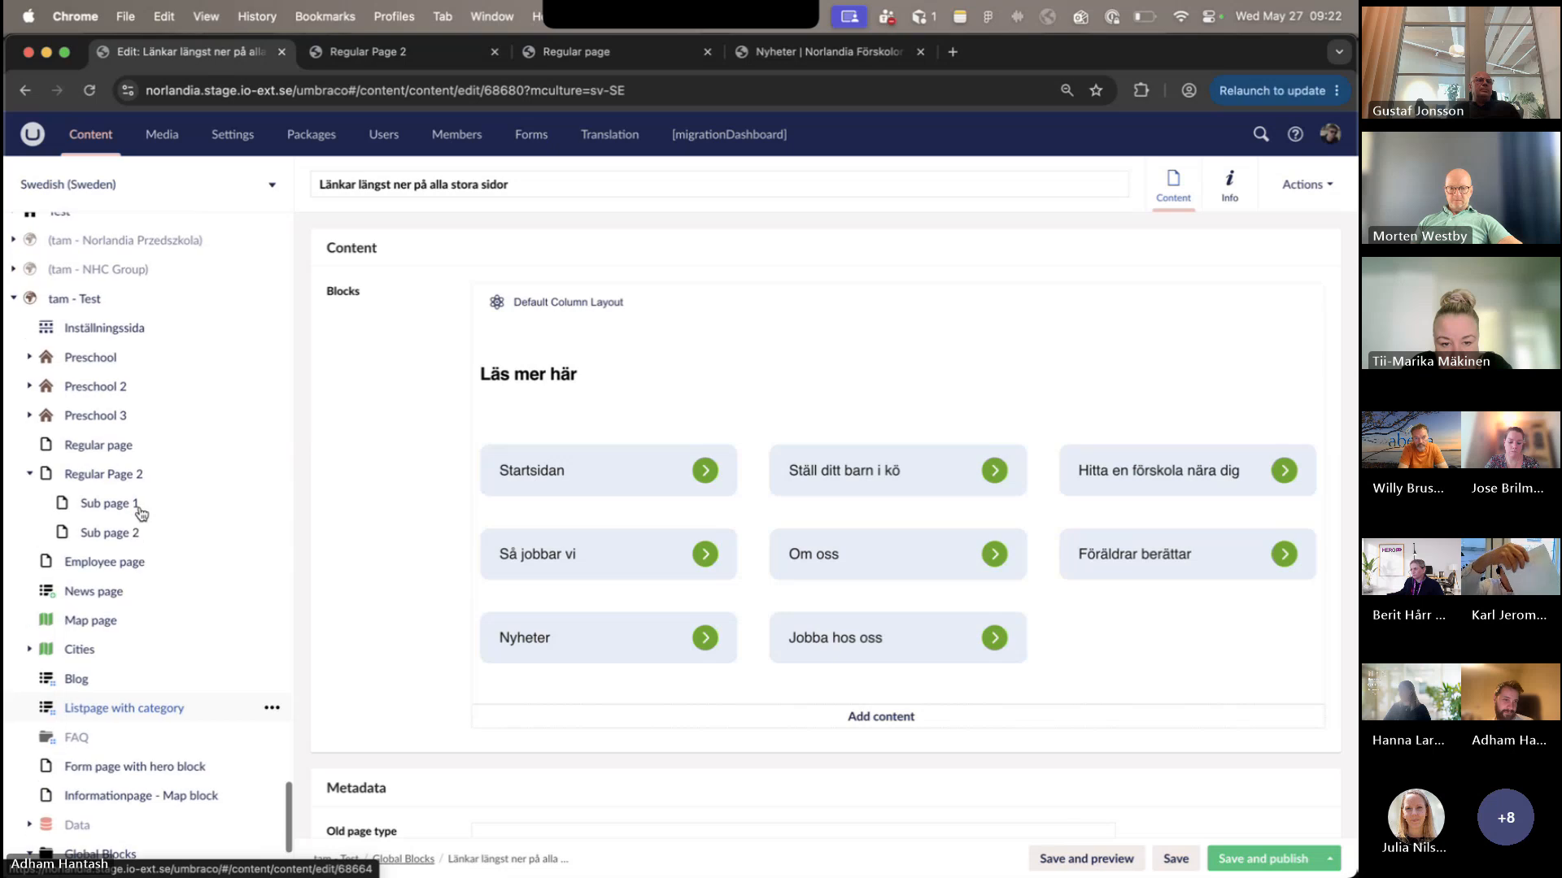
pyautogui.click(130, 475)
pyautogui.scroll(-10, 906, 708)
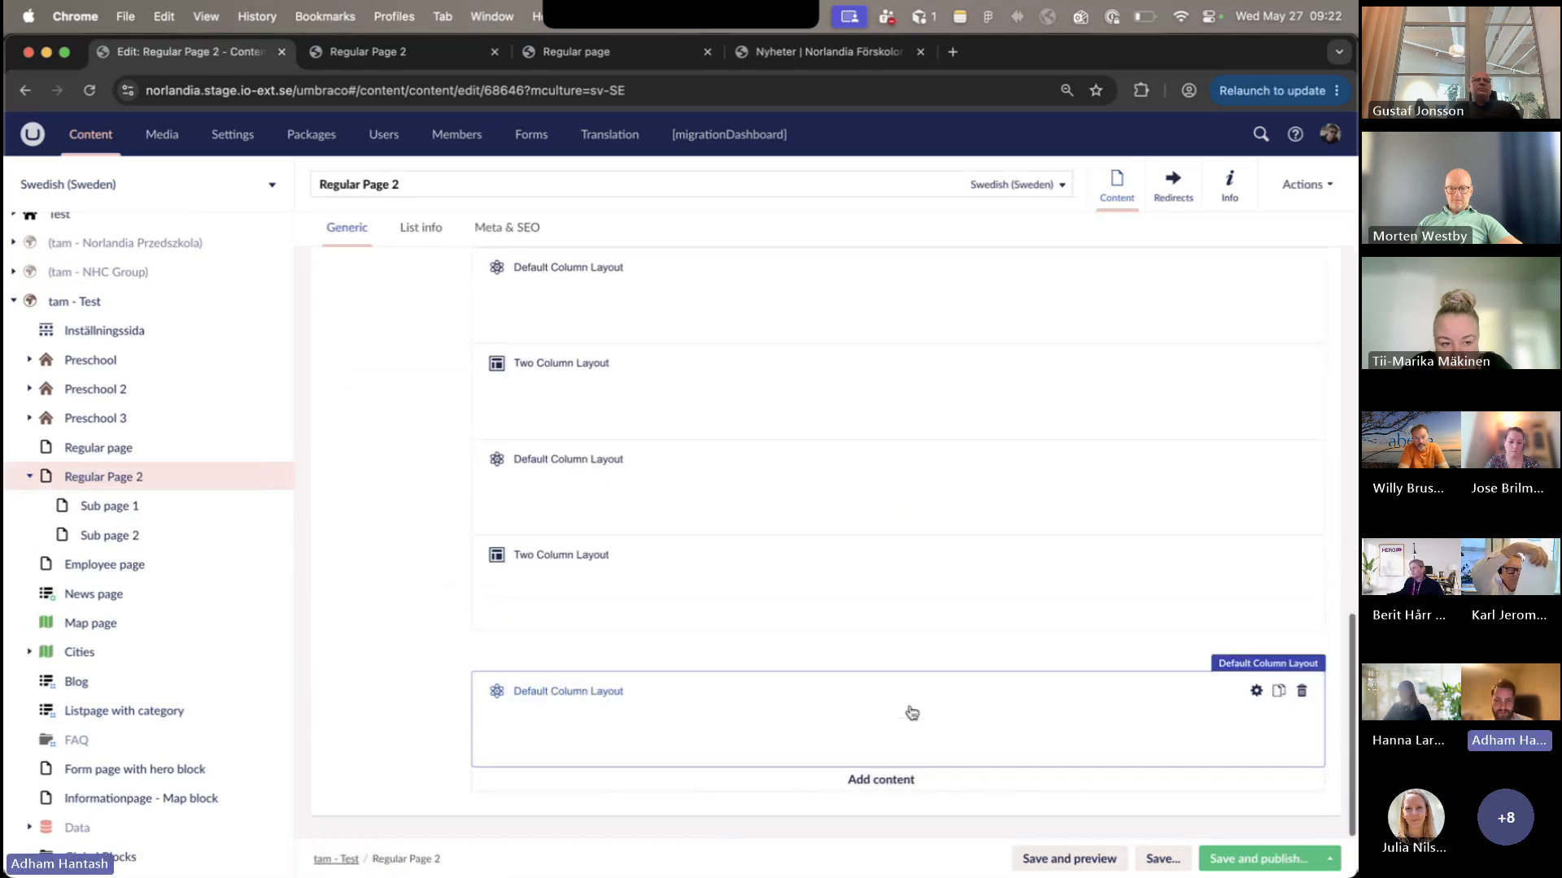
pyautogui.scroll(-10, 909, 716)
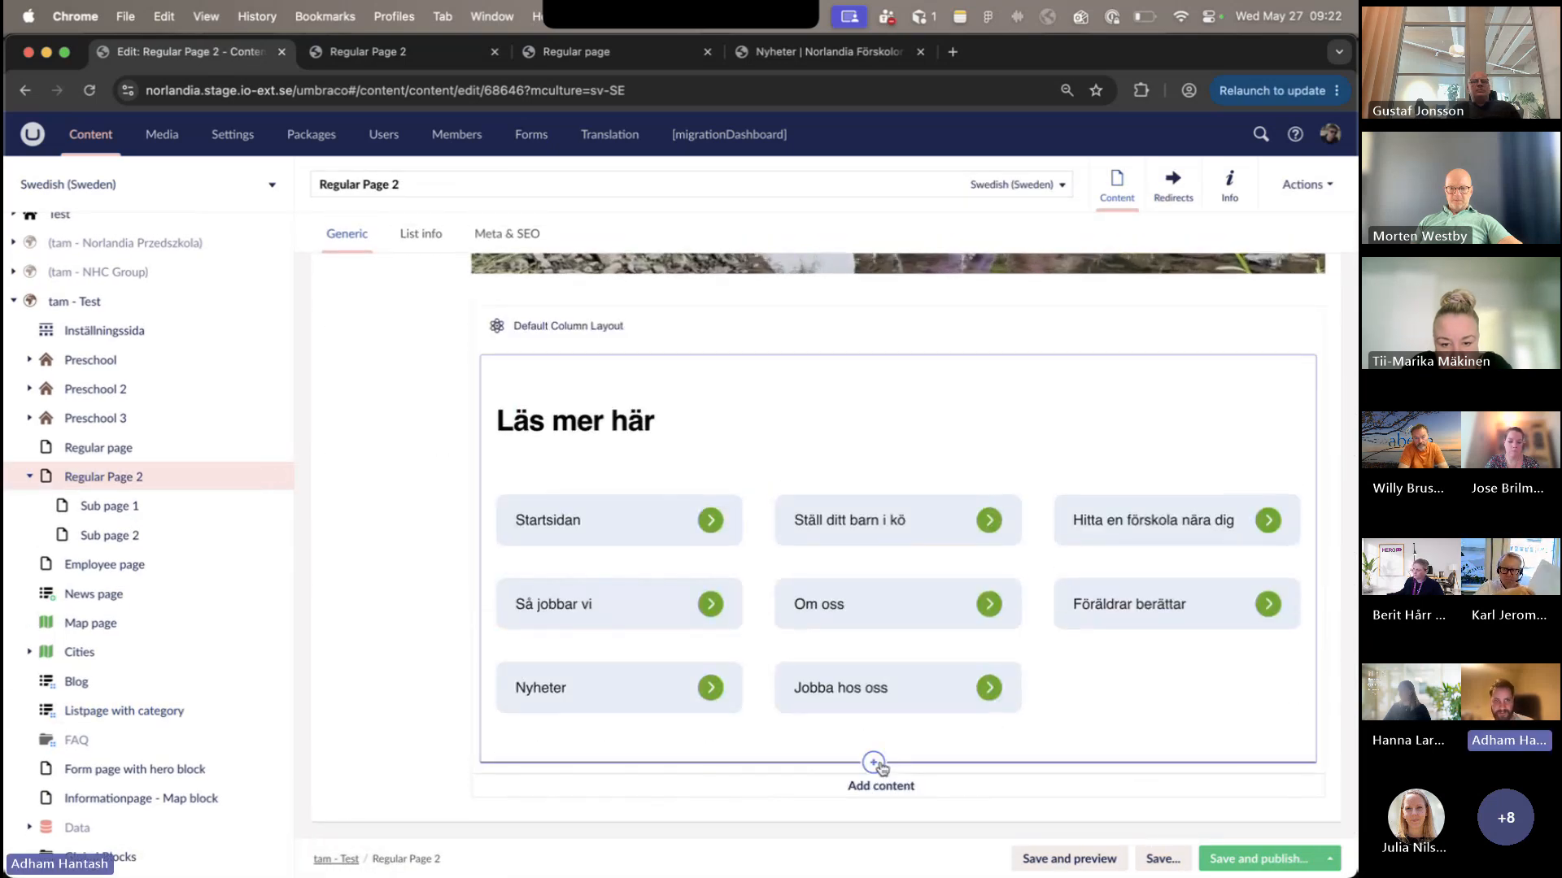
pyautogui.click(874, 763)
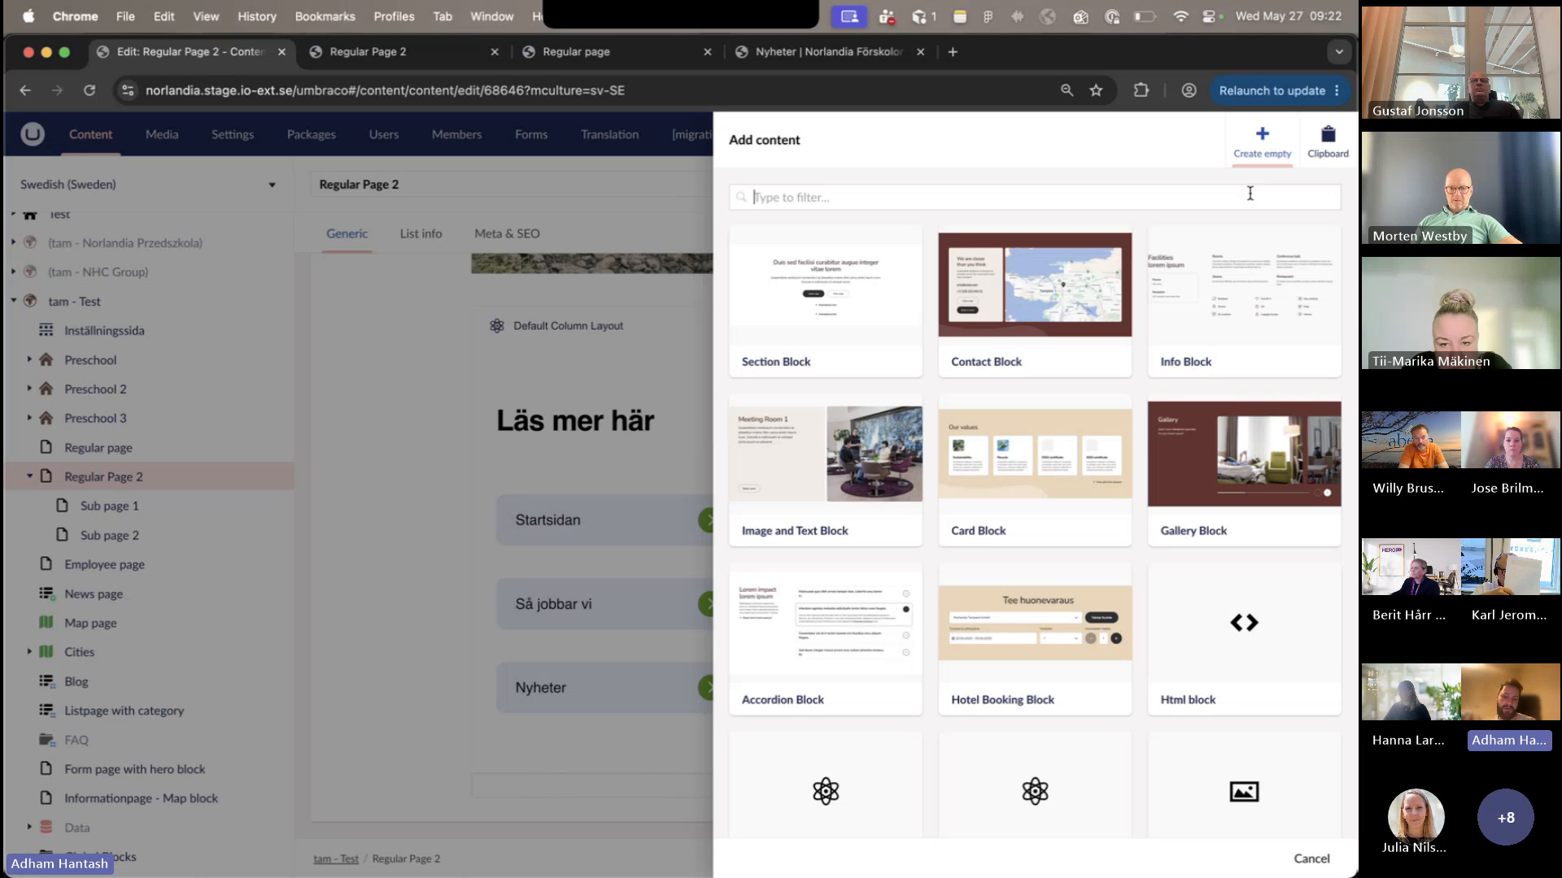
pyautogui.write('global')
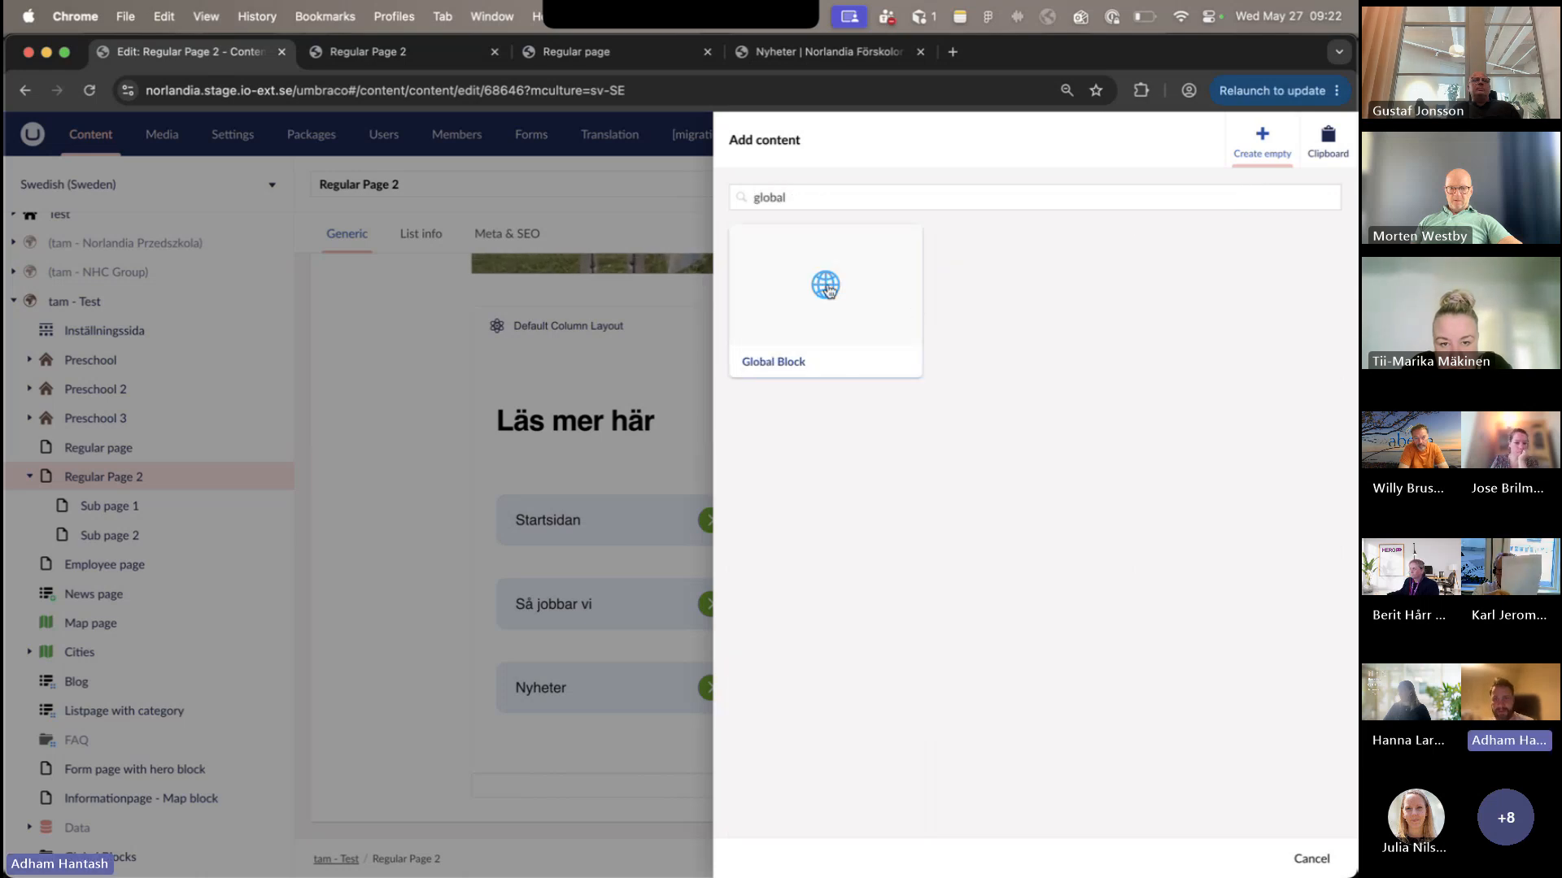
pyautogui.click(828, 290)
# - Choose "Brukarundersokning 2024" from tam - Test's Global Blocks as the block's content and create it
pyautogui.click(1057, 260)
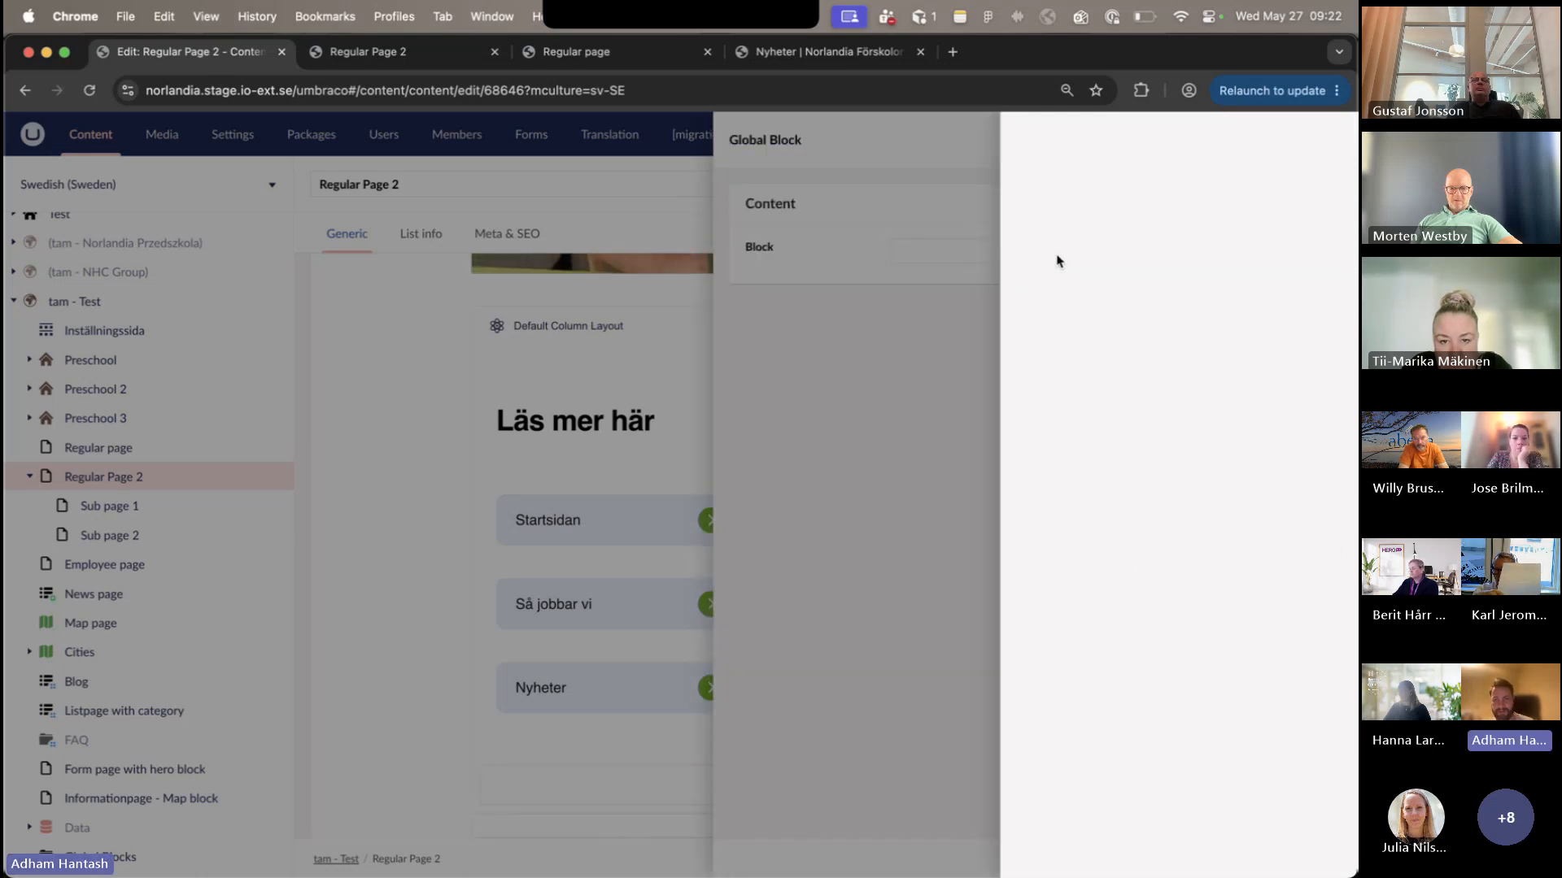
pyautogui.scroll(-10, 1017, 521)
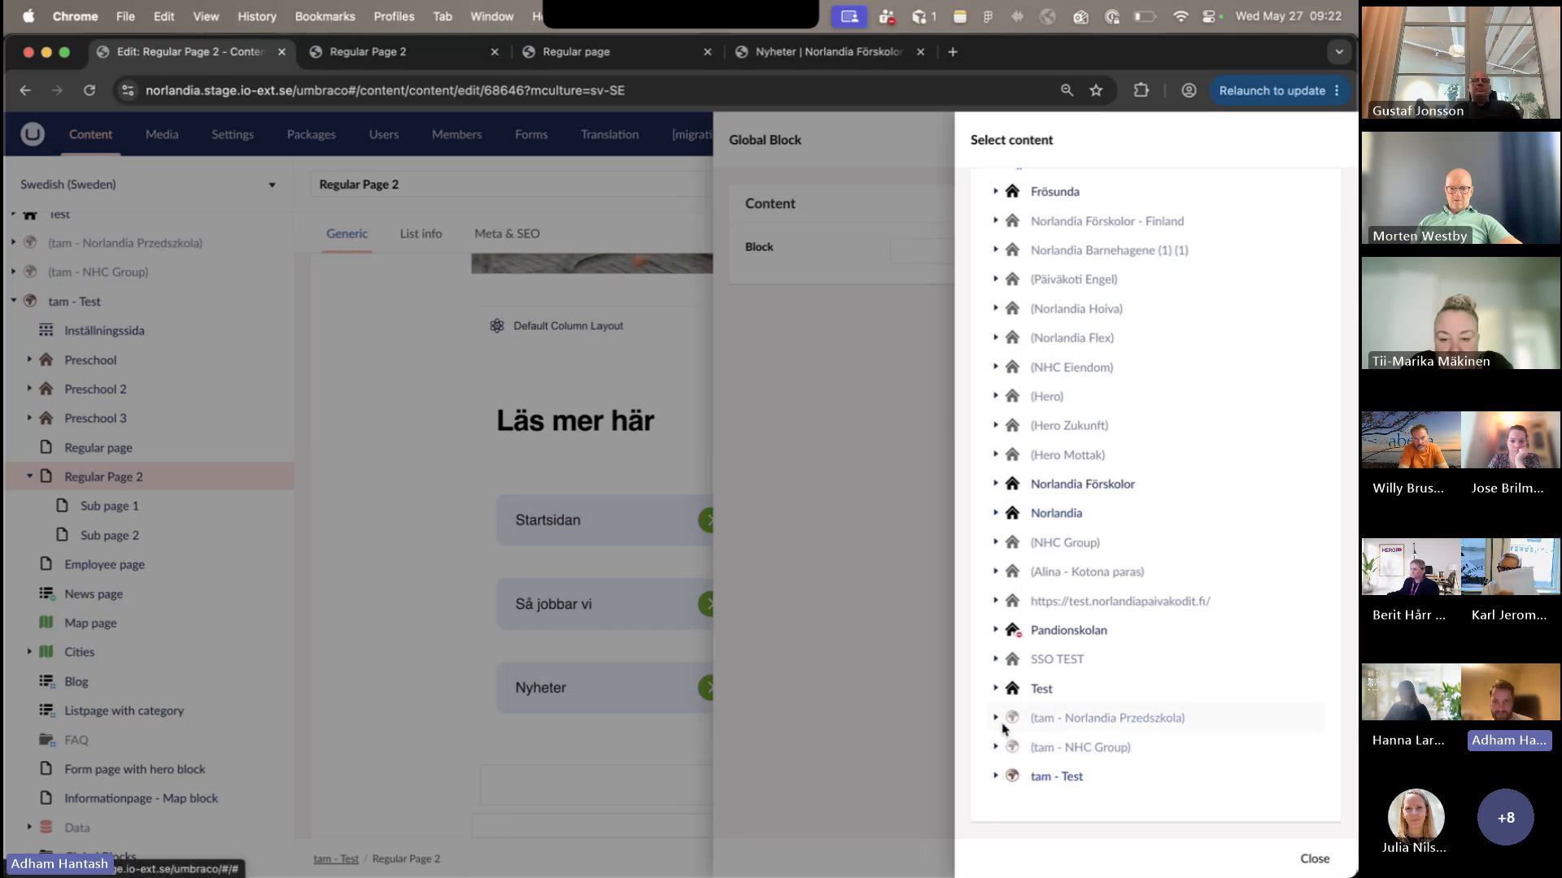
pyautogui.click(995, 776)
pyautogui.scroll(1, 1008, 738)
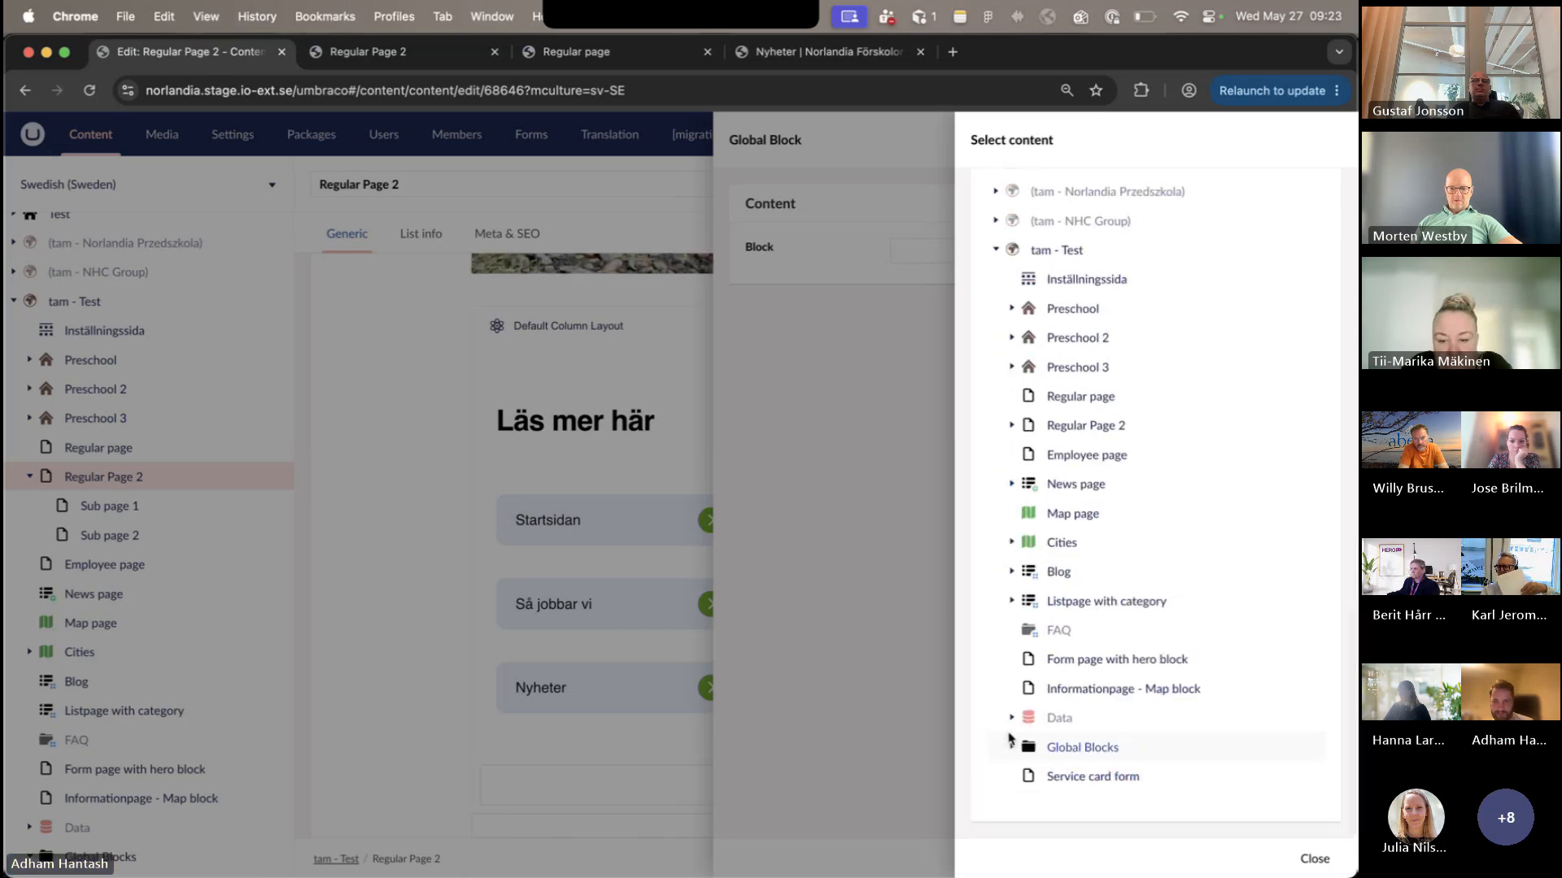
pyautogui.click(1011, 747)
pyautogui.scroll(-1, 1033, 736)
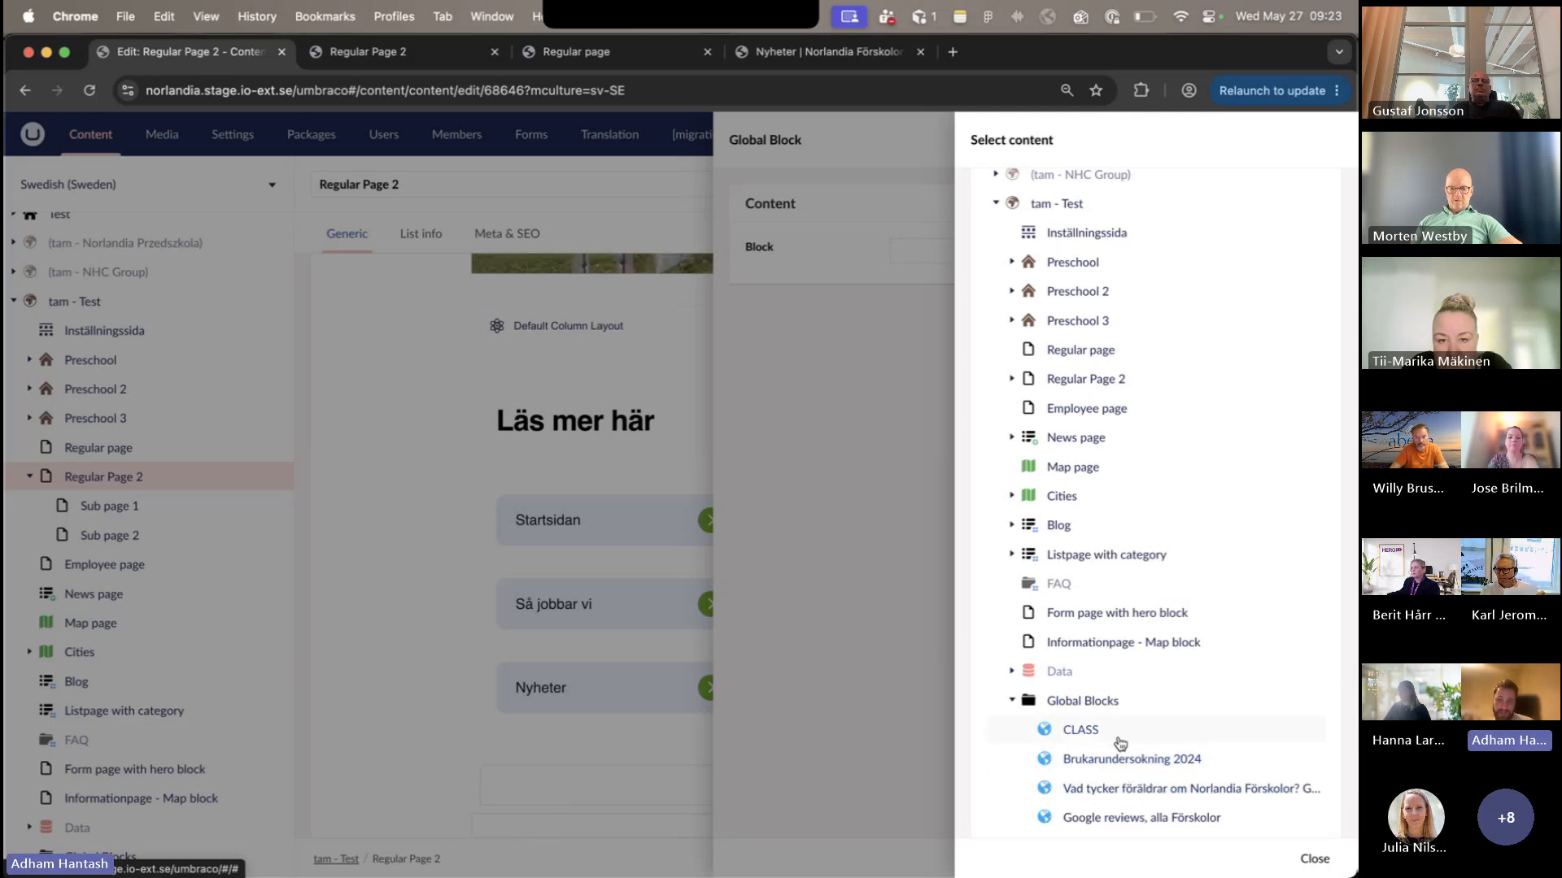
pyautogui.click(1135, 769)
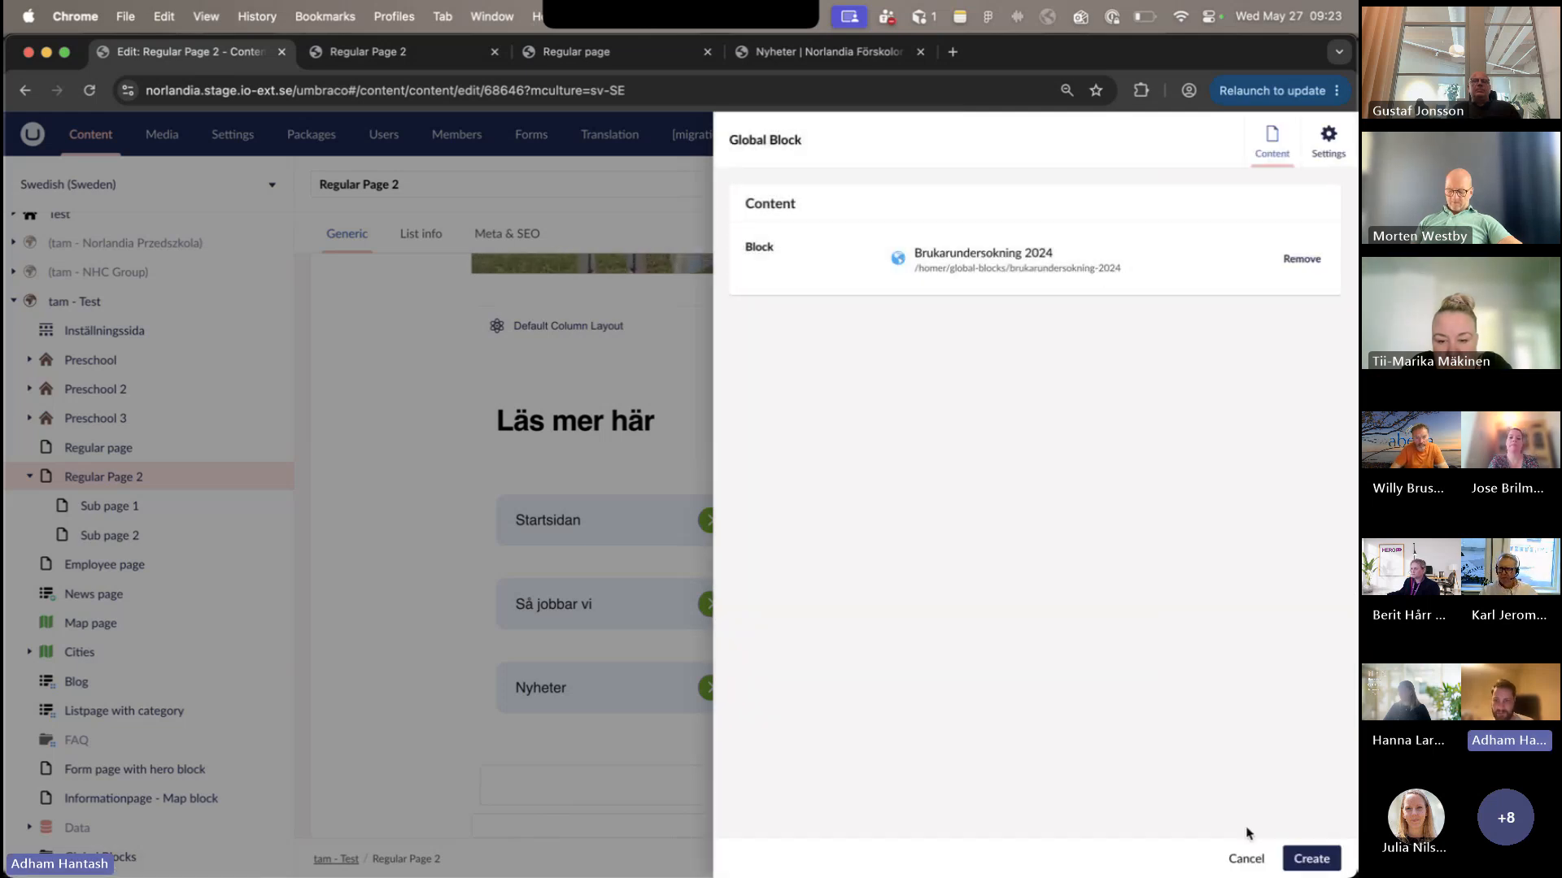
pyautogui.click(1295, 862)
# - Save and publish the Swedish (Sweden) variant of Regular Page 2
pyautogui.scroll(-2, 1086, 576)
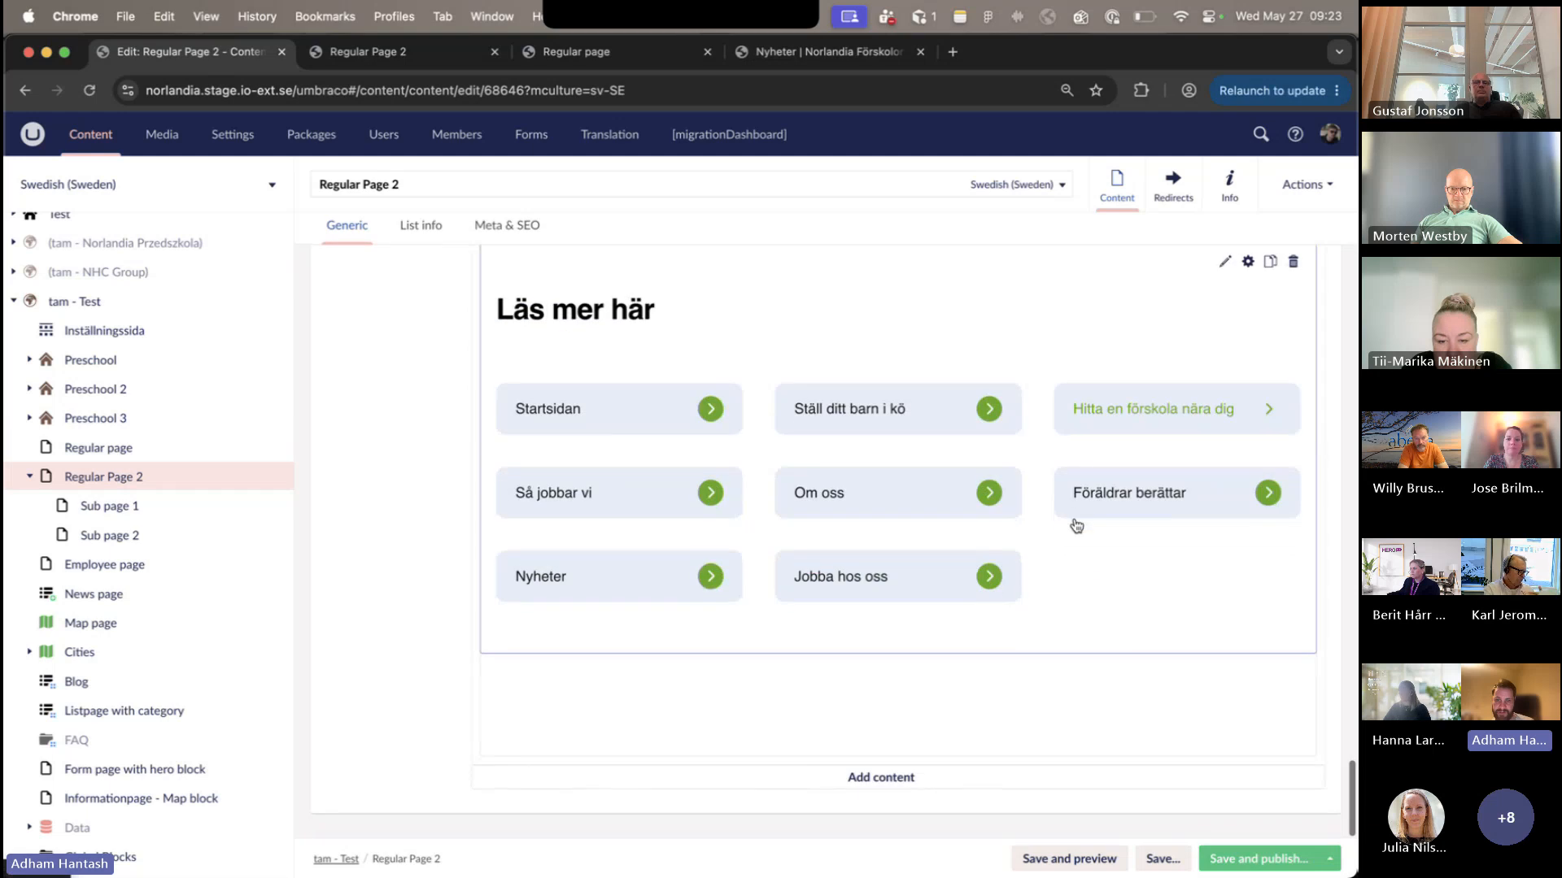
pyautogui.click(1259, 859)
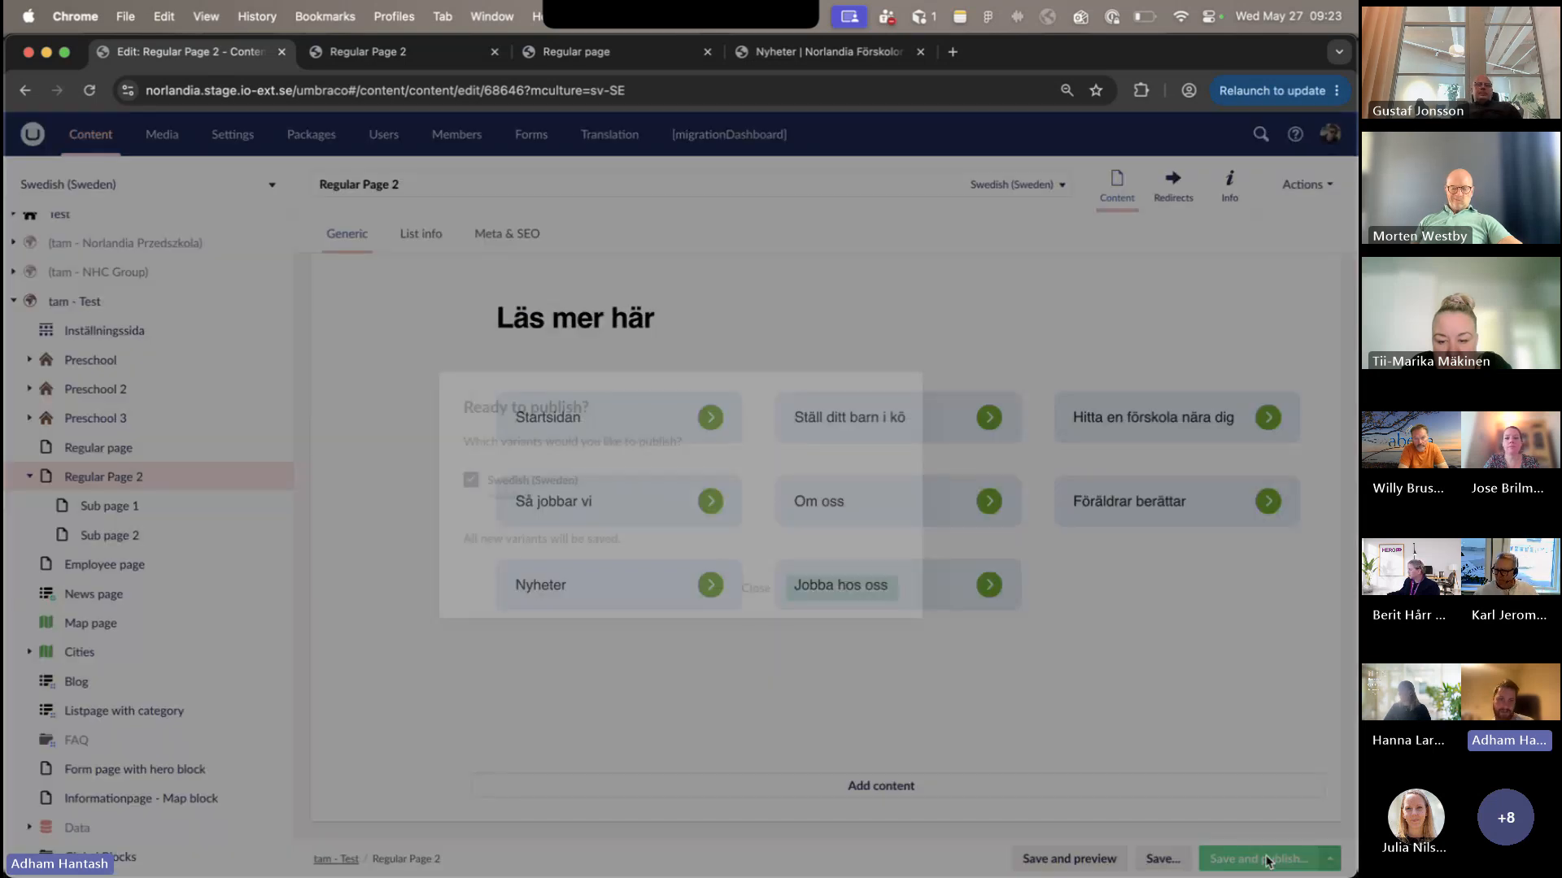
pyautogui.click(850, 591)
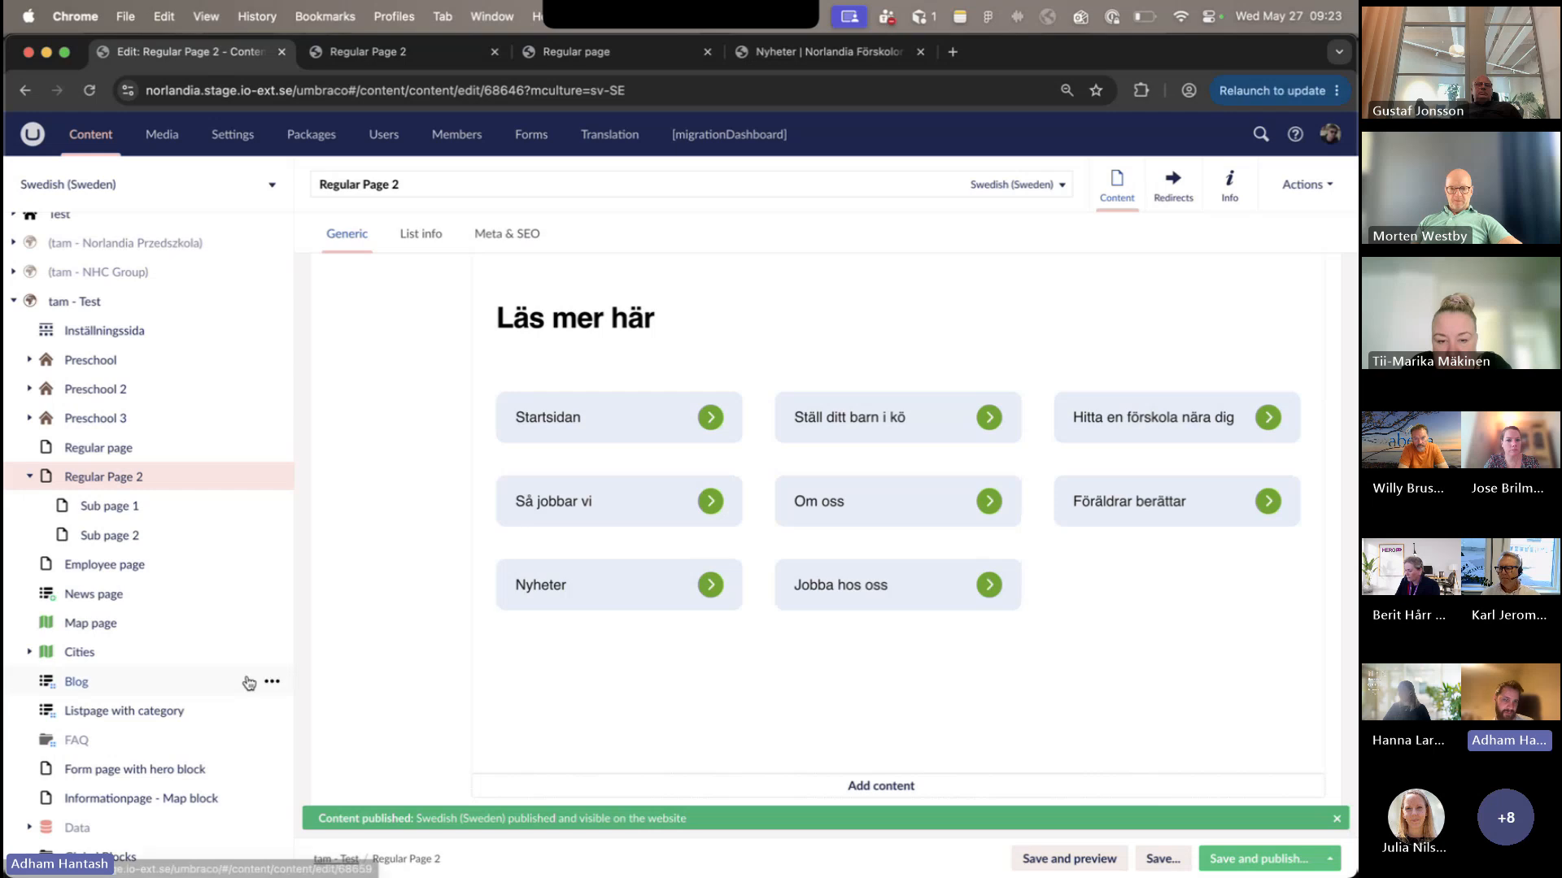
# - Replace the content of the Global Block below "Läs mer här" with "Vad tycker föräldrar om Norlandia Förskolor?" from tam - Test's Global Blocks
pyautogui.click(837, 742)
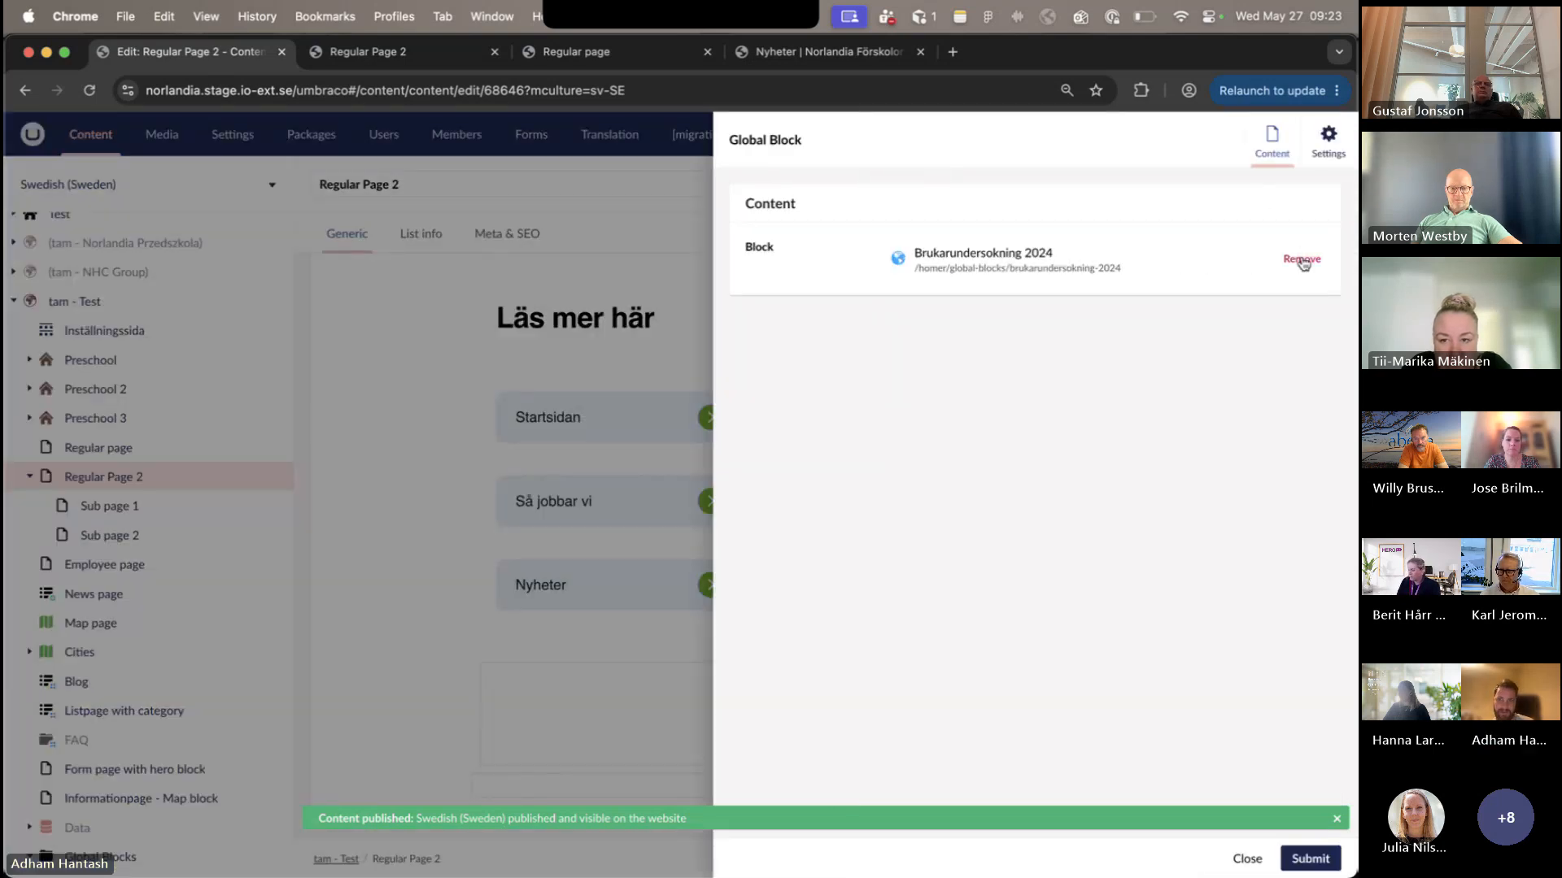
pyautogui.click(1302, 261)
pyautogui.click(1186, 246)
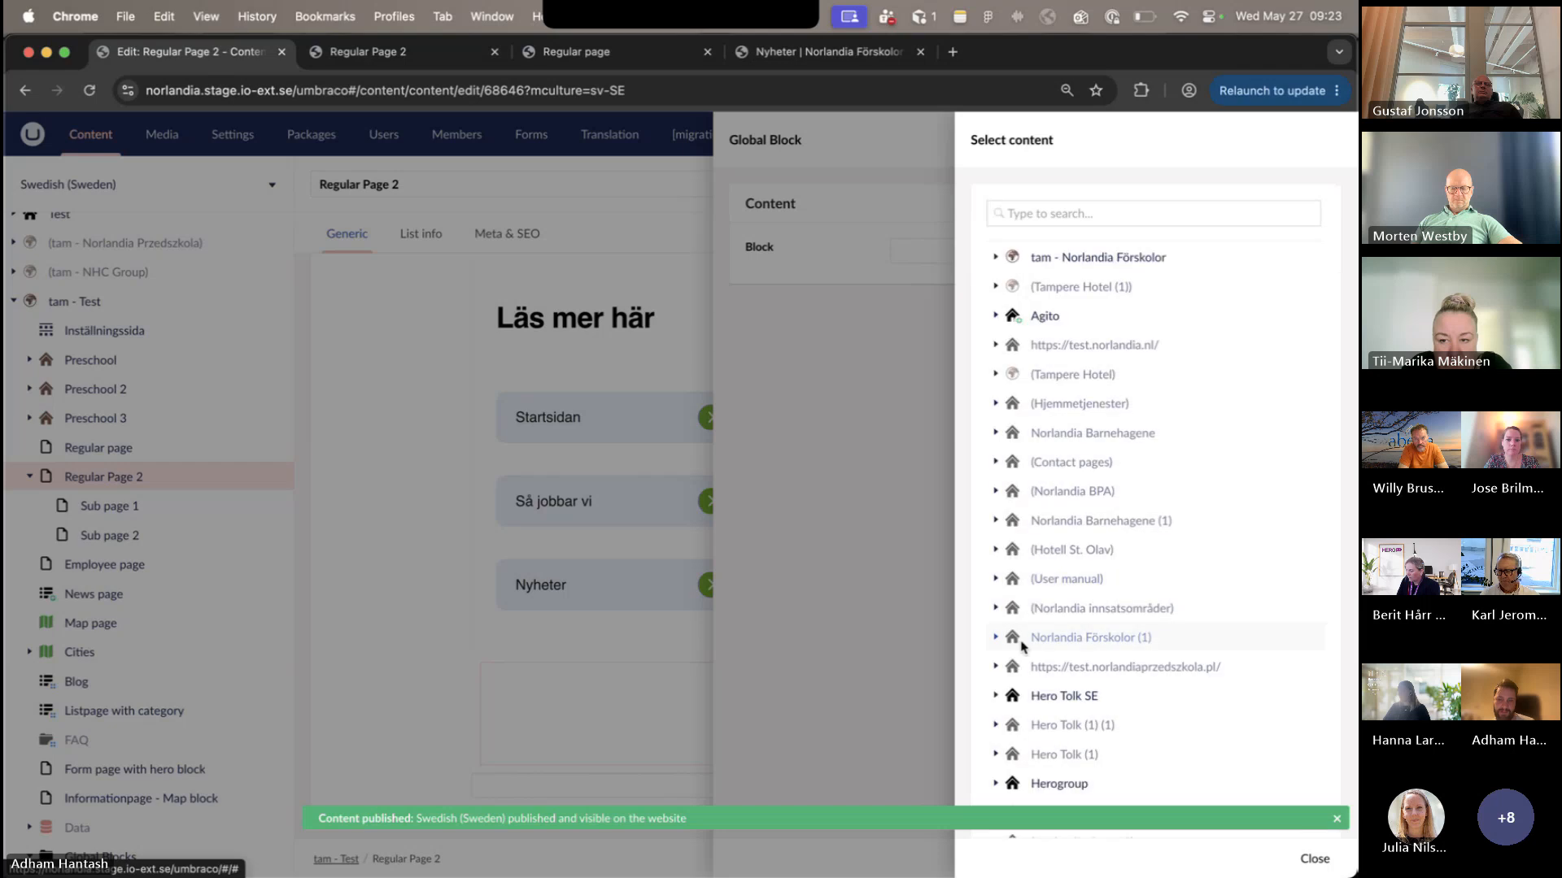
pyautogui.scroll(-10, 1023, 647)
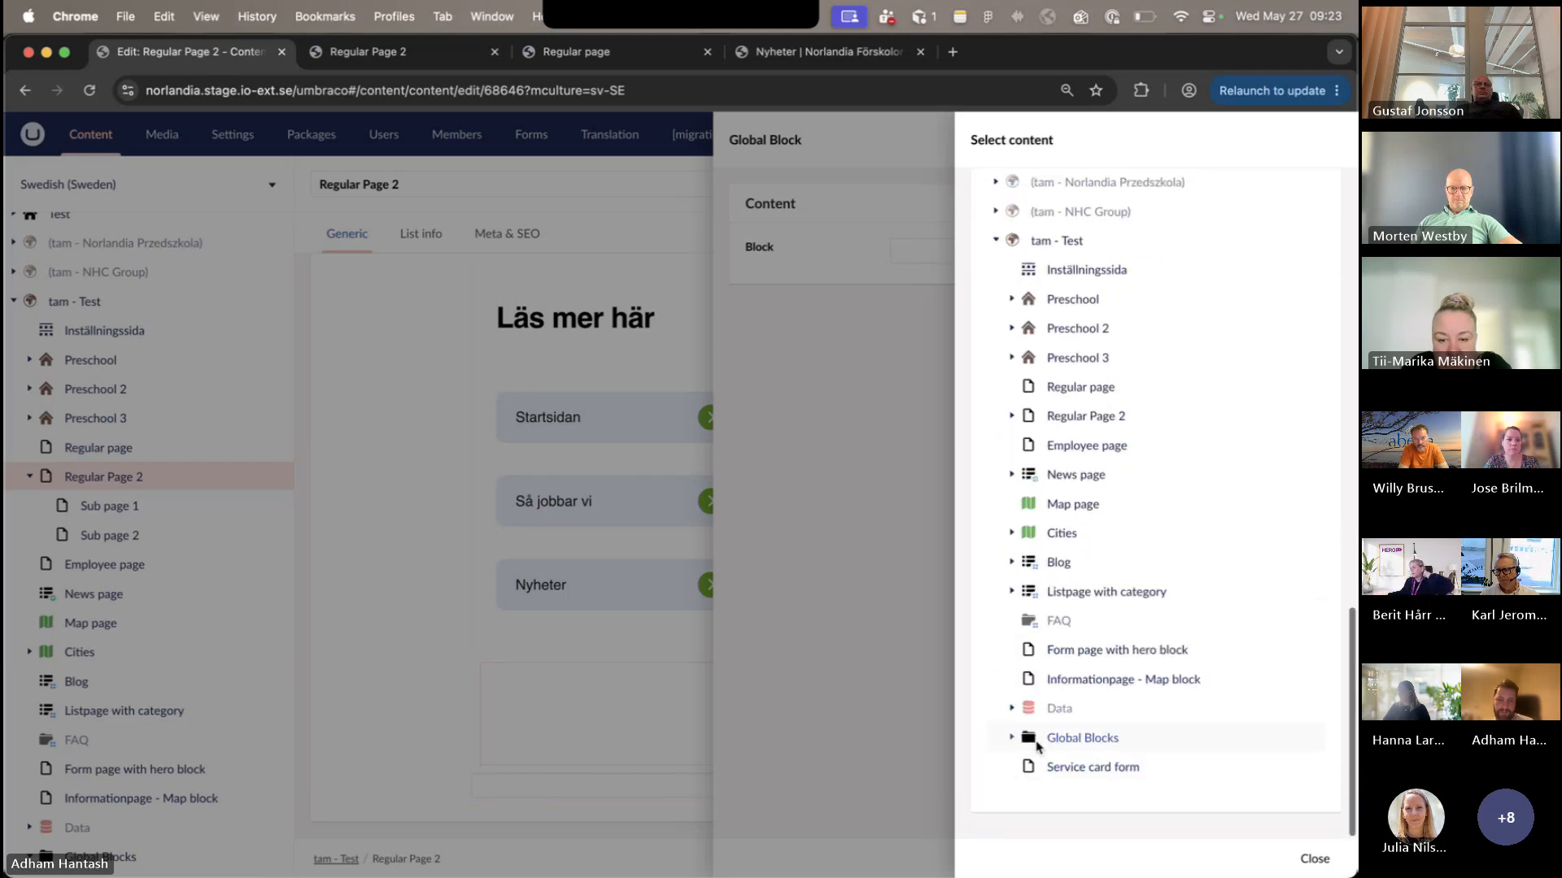
pyautogui.click(1013, 748)
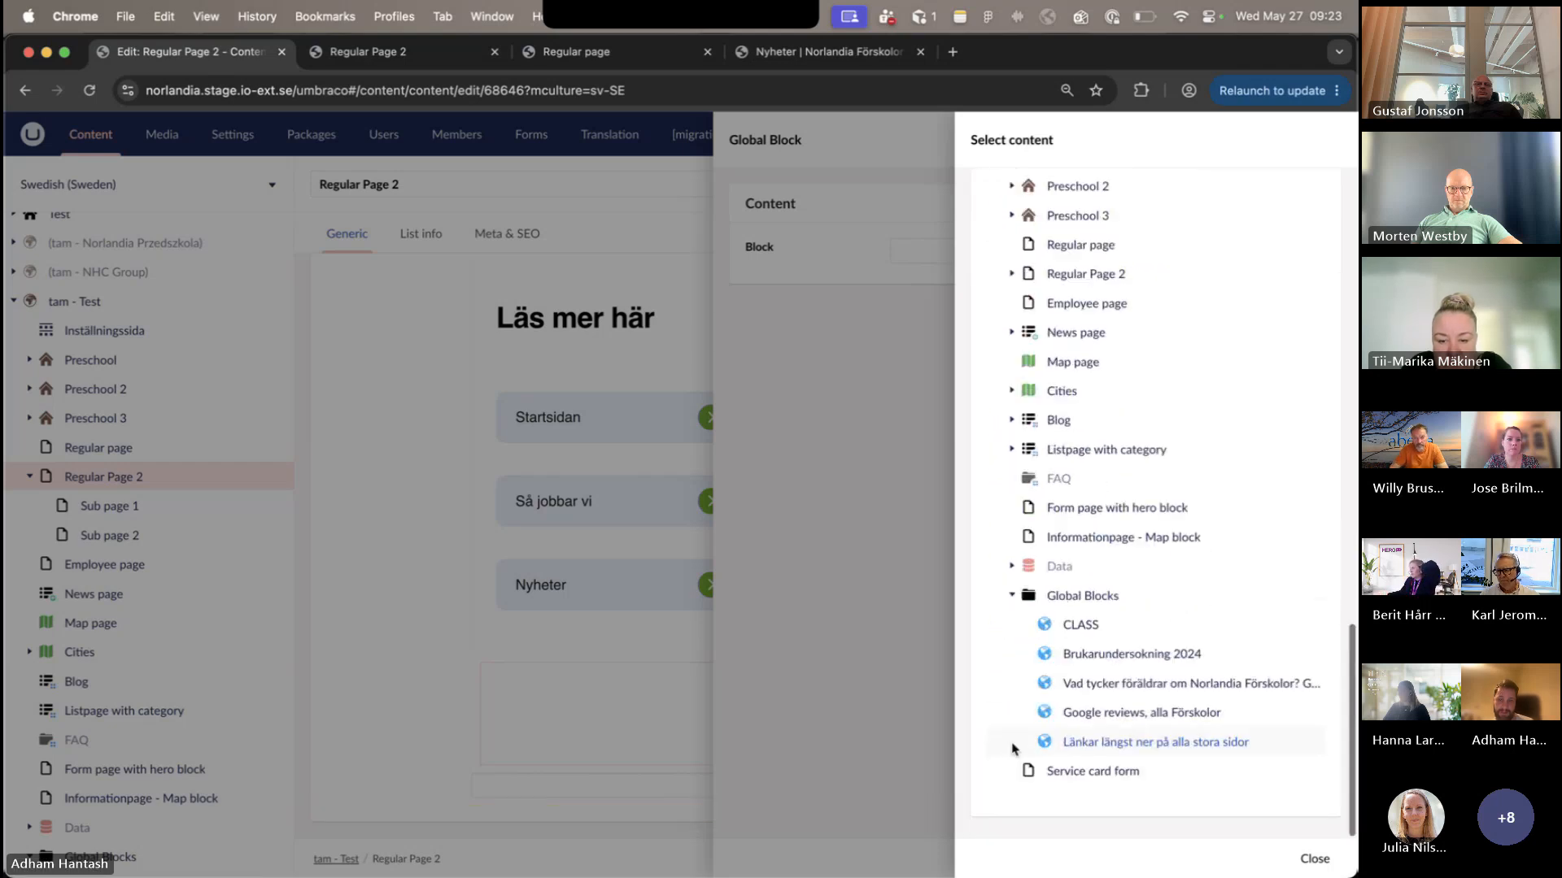
pyautogui.click(1152, 698)
pyautogui.click(1304, 856)
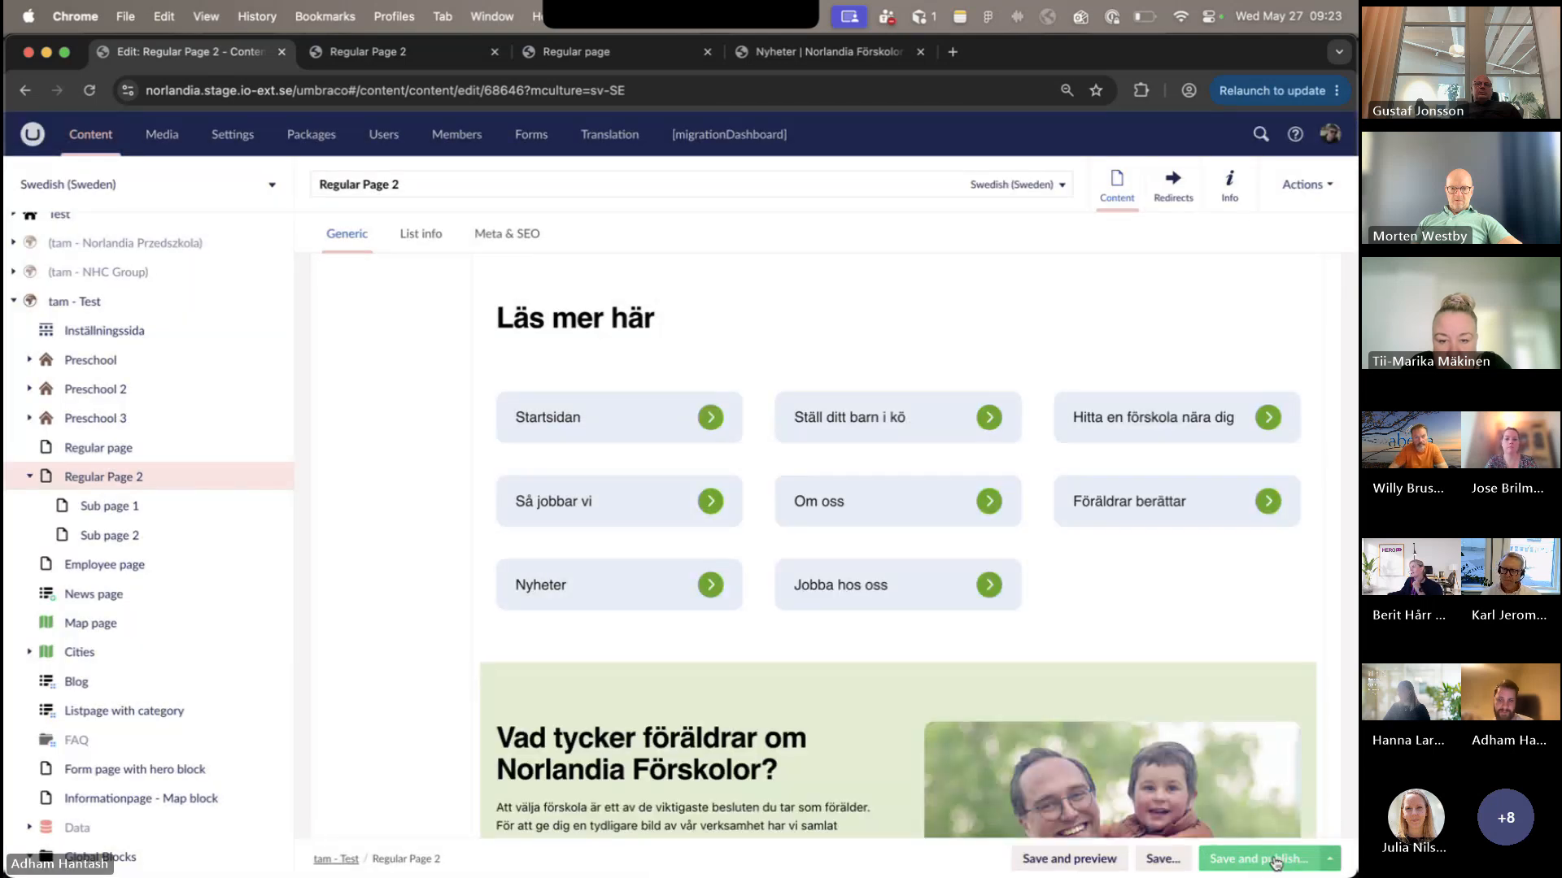
# - Save and publish Regular Page 2 in Swedish (Sweden) and check its global blocks in the block grid
pyautogui.click(1277, 861)
pyautogui.click(883, 596)
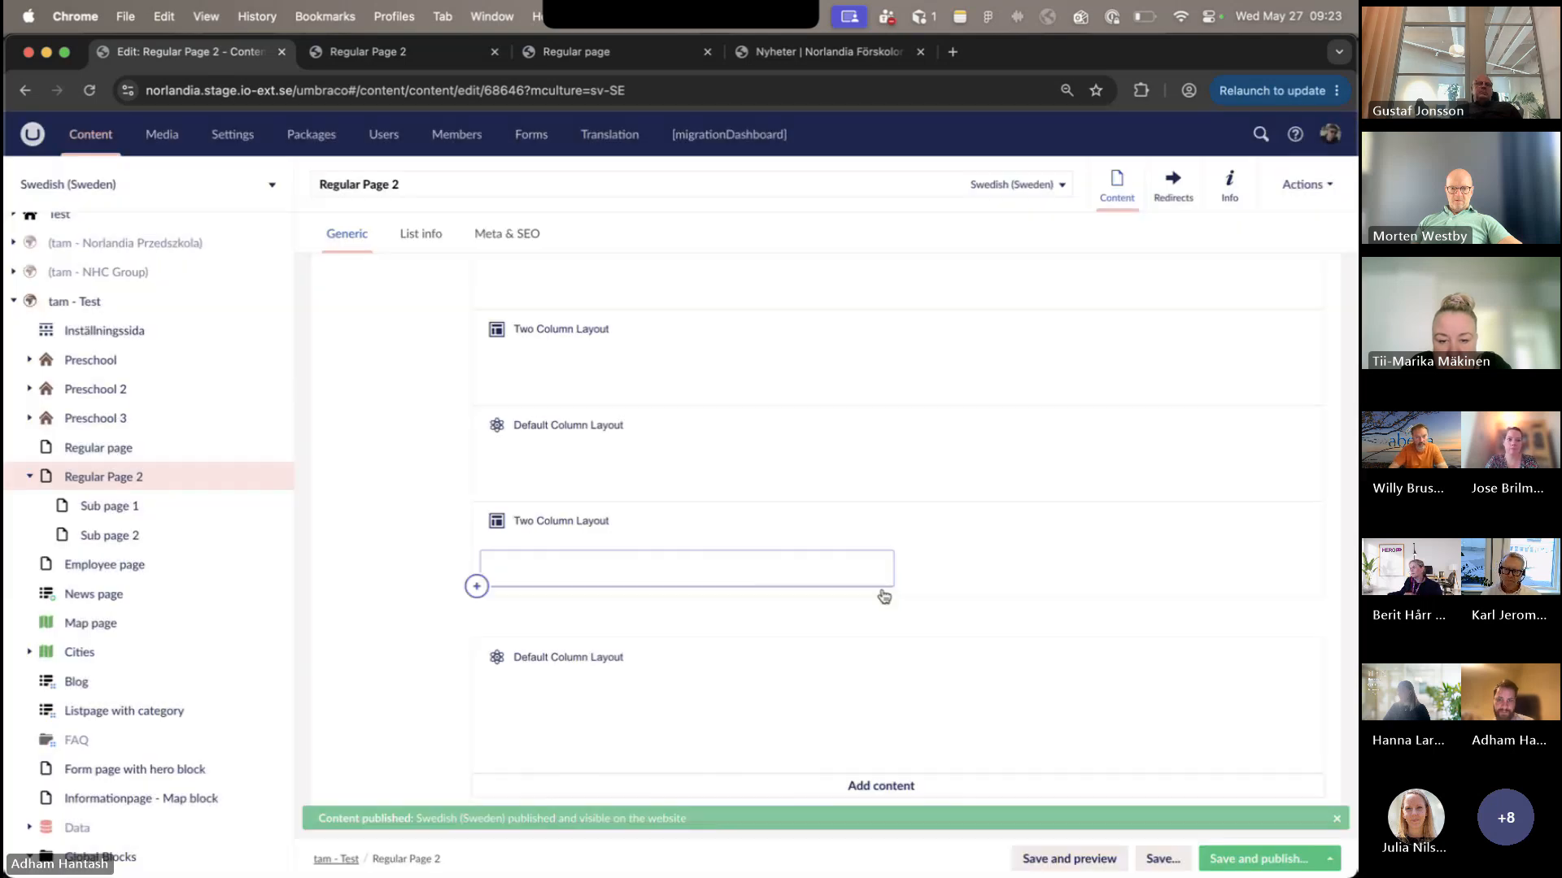
pyautogui.scroll(-5, 1090, 715)
pyautogui.scroll(6, 1091, 715)
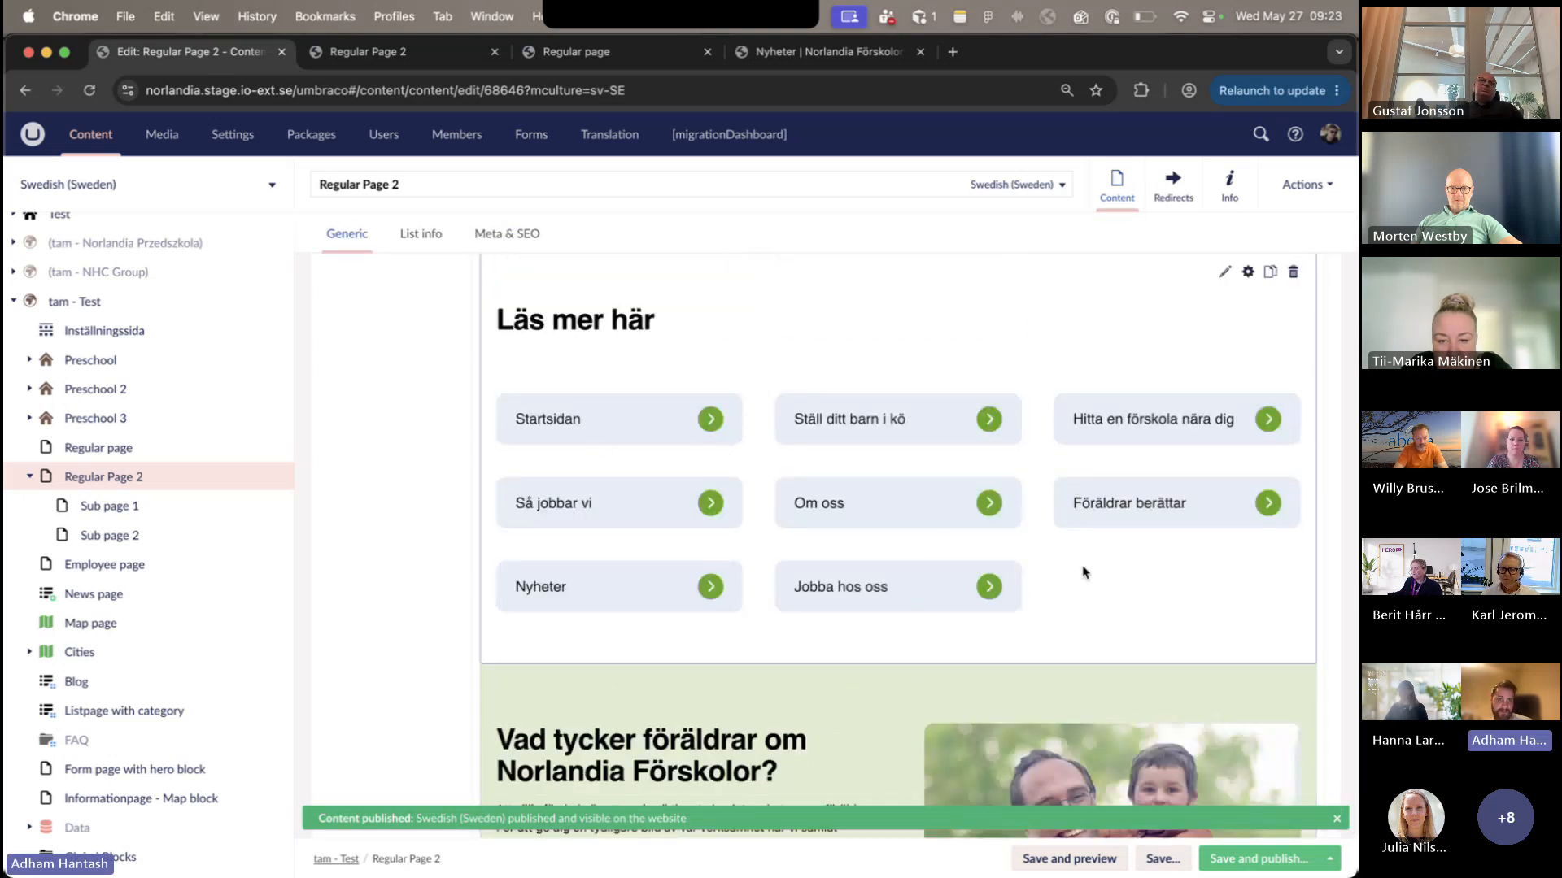
pyautogui.scroll(-1, 1082, 572)
pyautogui.scroll(1, 1083, 573)
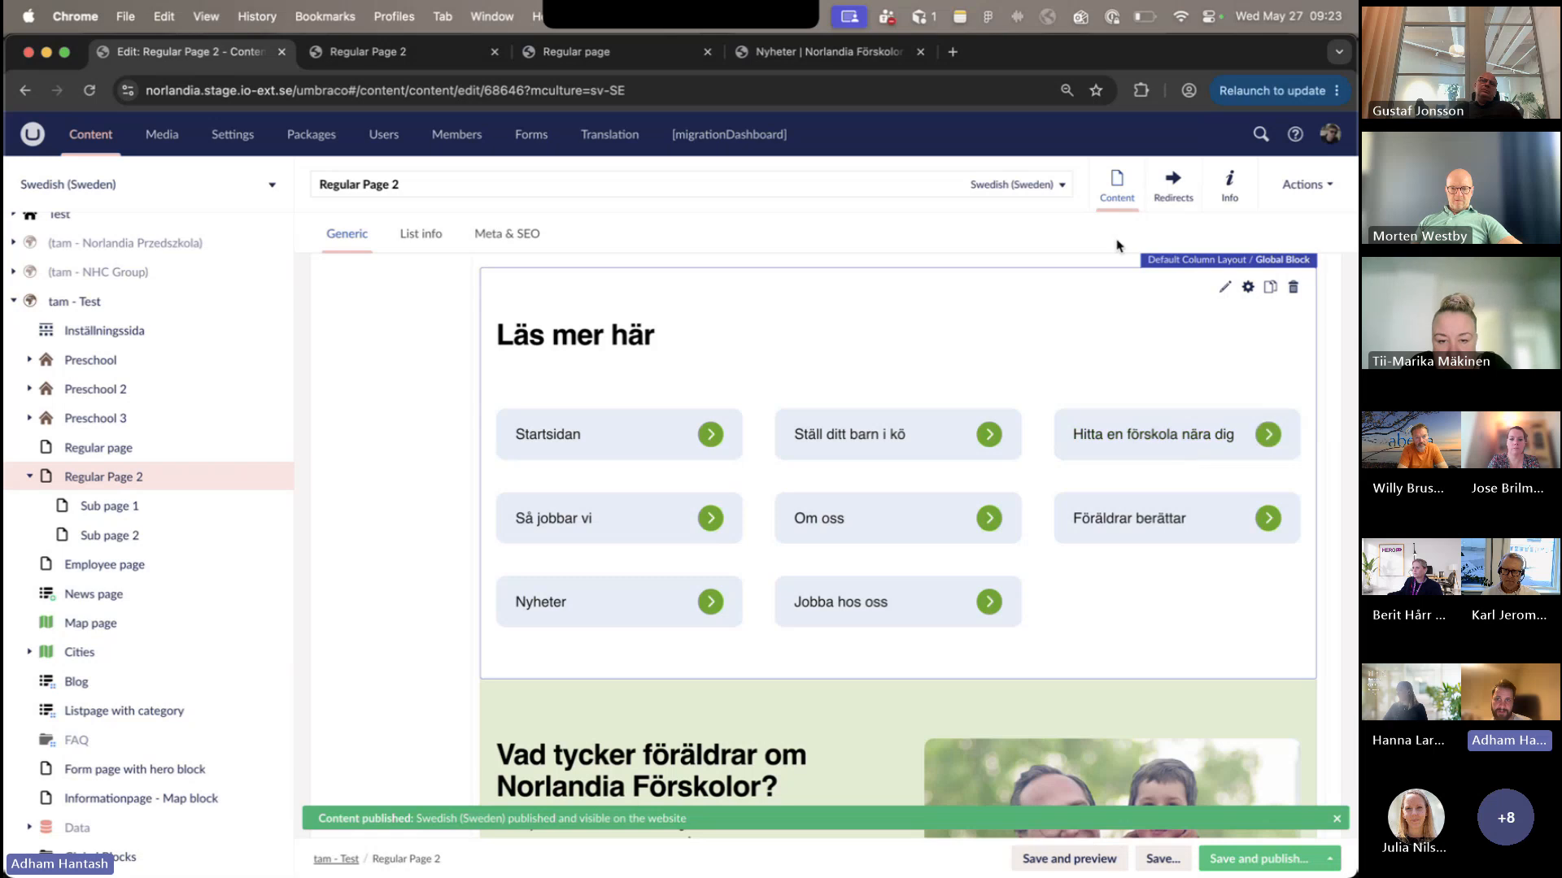
# - Open the published Regular Page 2 through its /homer/regular-page-2 link and examine the global blocks near the page's end
pyautogui.click(1229, 185)
pyautogui.click(423, 284)
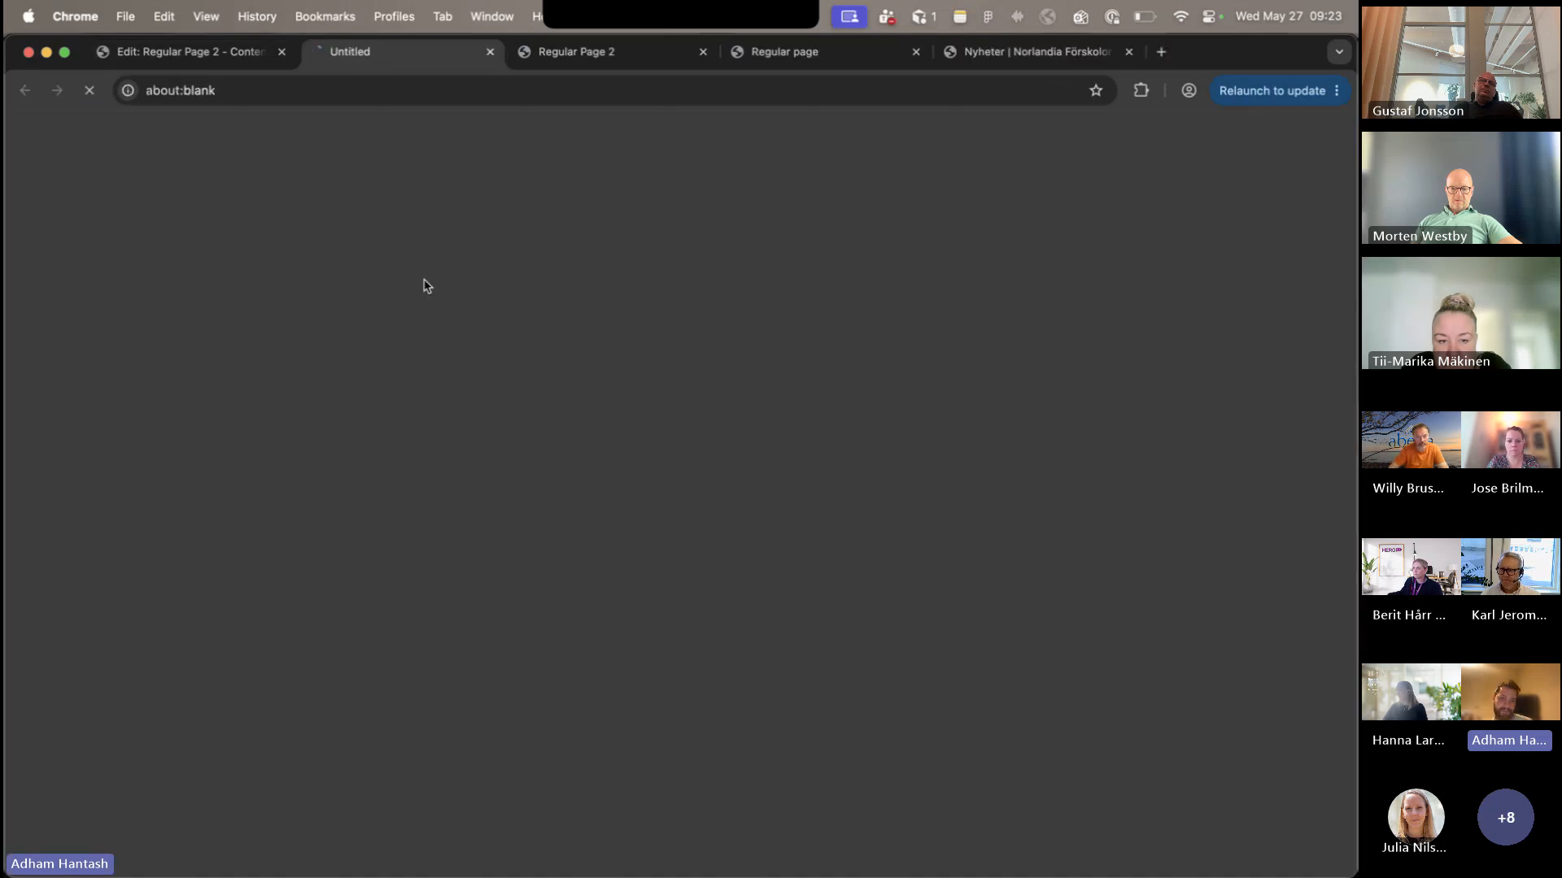
pyautogui.scroll(-20, 747, 355)
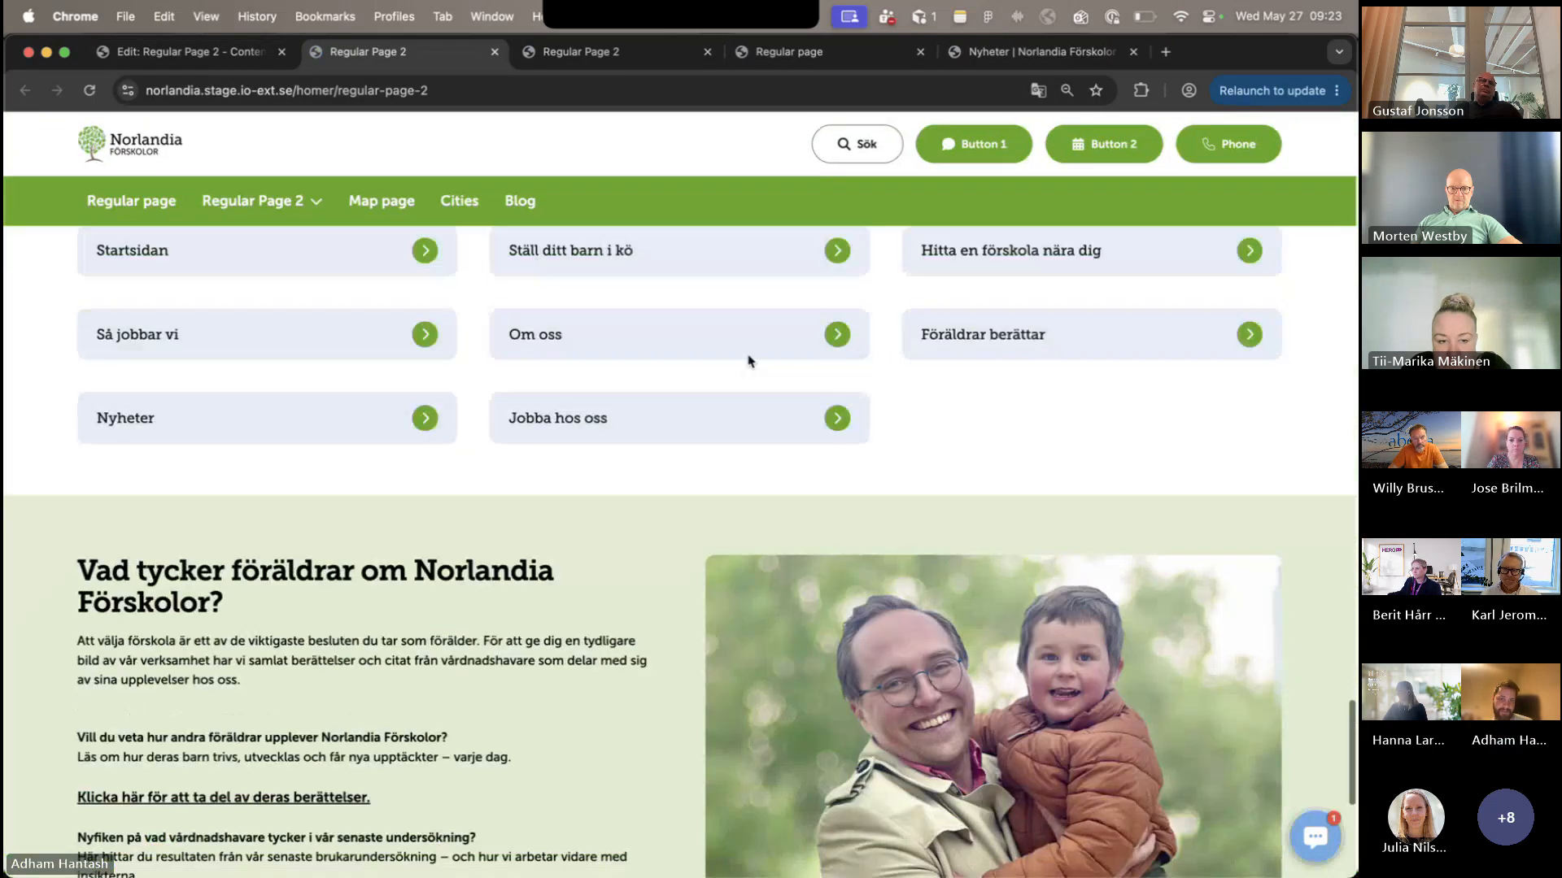
pyautogui.scroll(5, 749, 361)
pyautogui.scroll(-2, 750, 359)
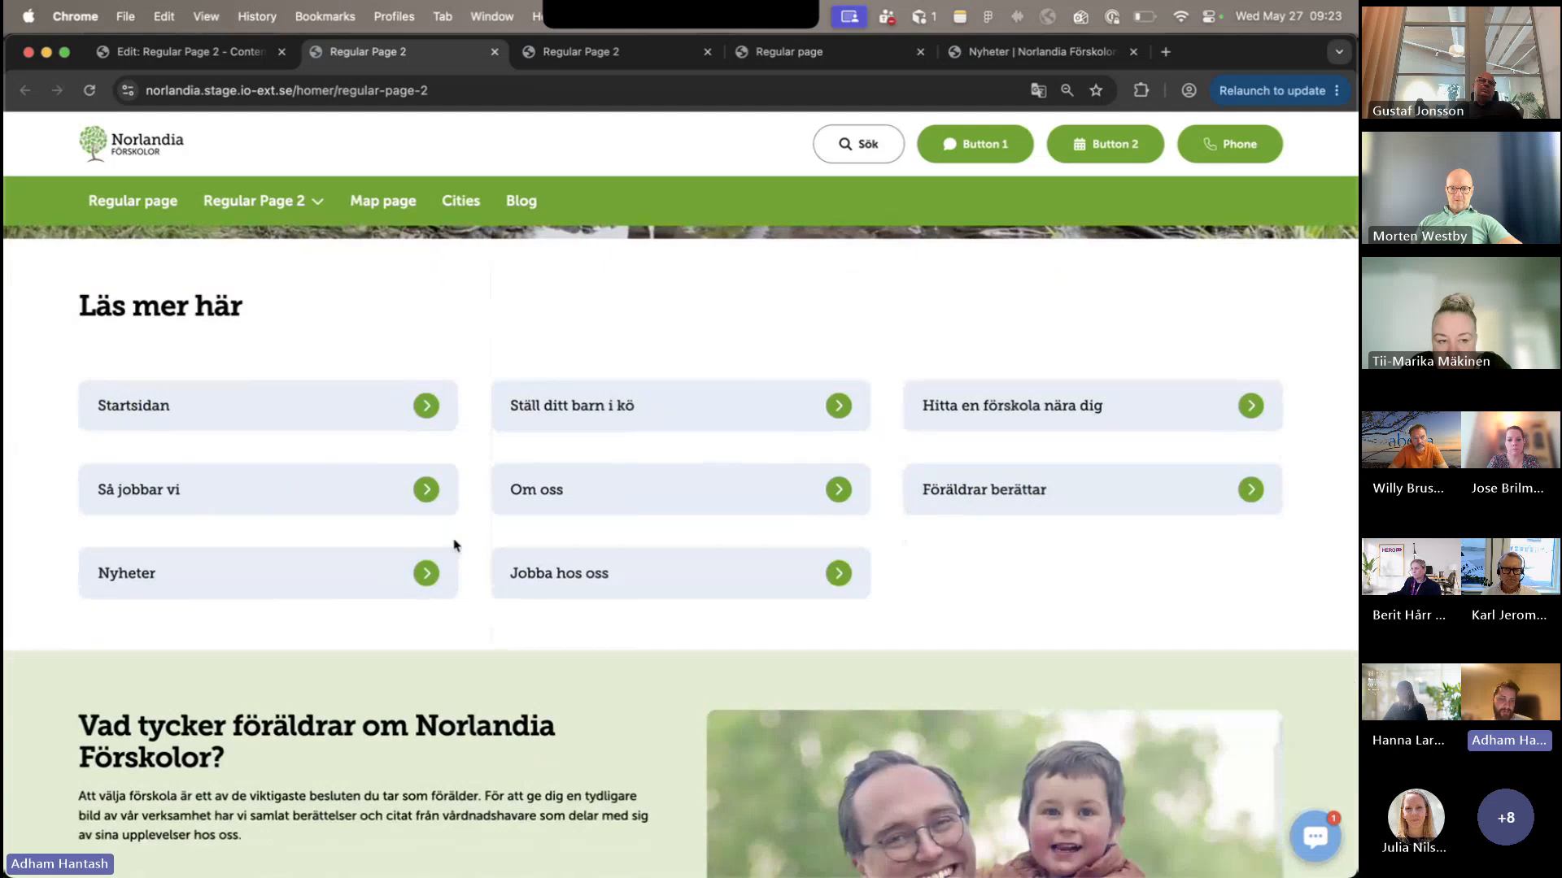
# - Return to Regular Page 2's content in the editor and copy the Two Column Layout containing the round portrait and quote
pyautogui.click(195, 53)
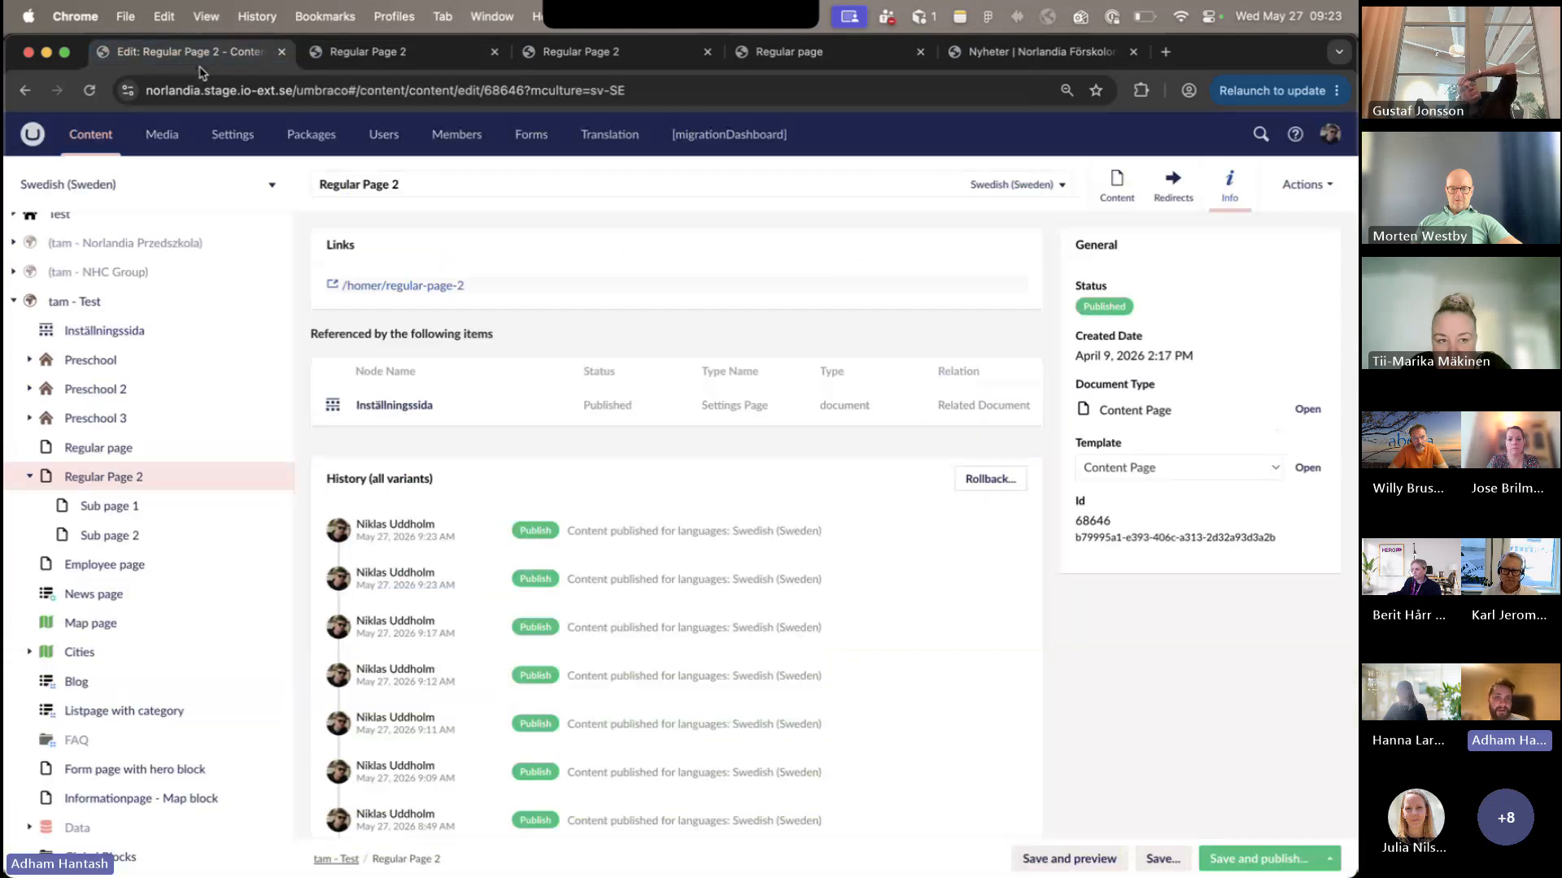
pyautogui.click(1117, 186)
pyautogui.scroll(-10, 1007, 543)
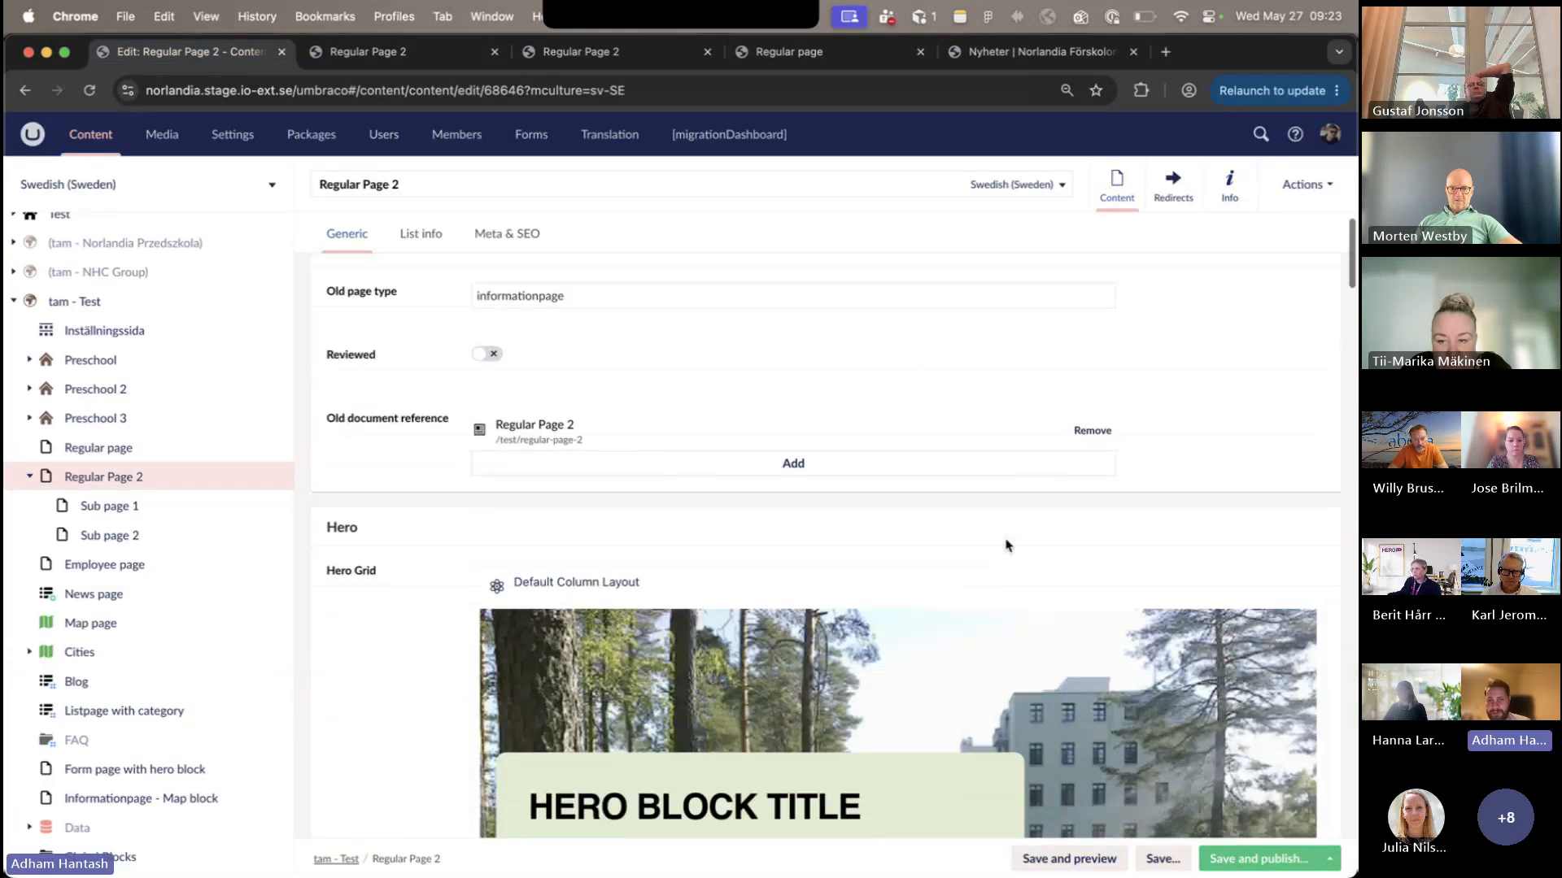
pyautogui.scroll(-1, 1007, 543)
pyautogui.moveTo(1270, 572)
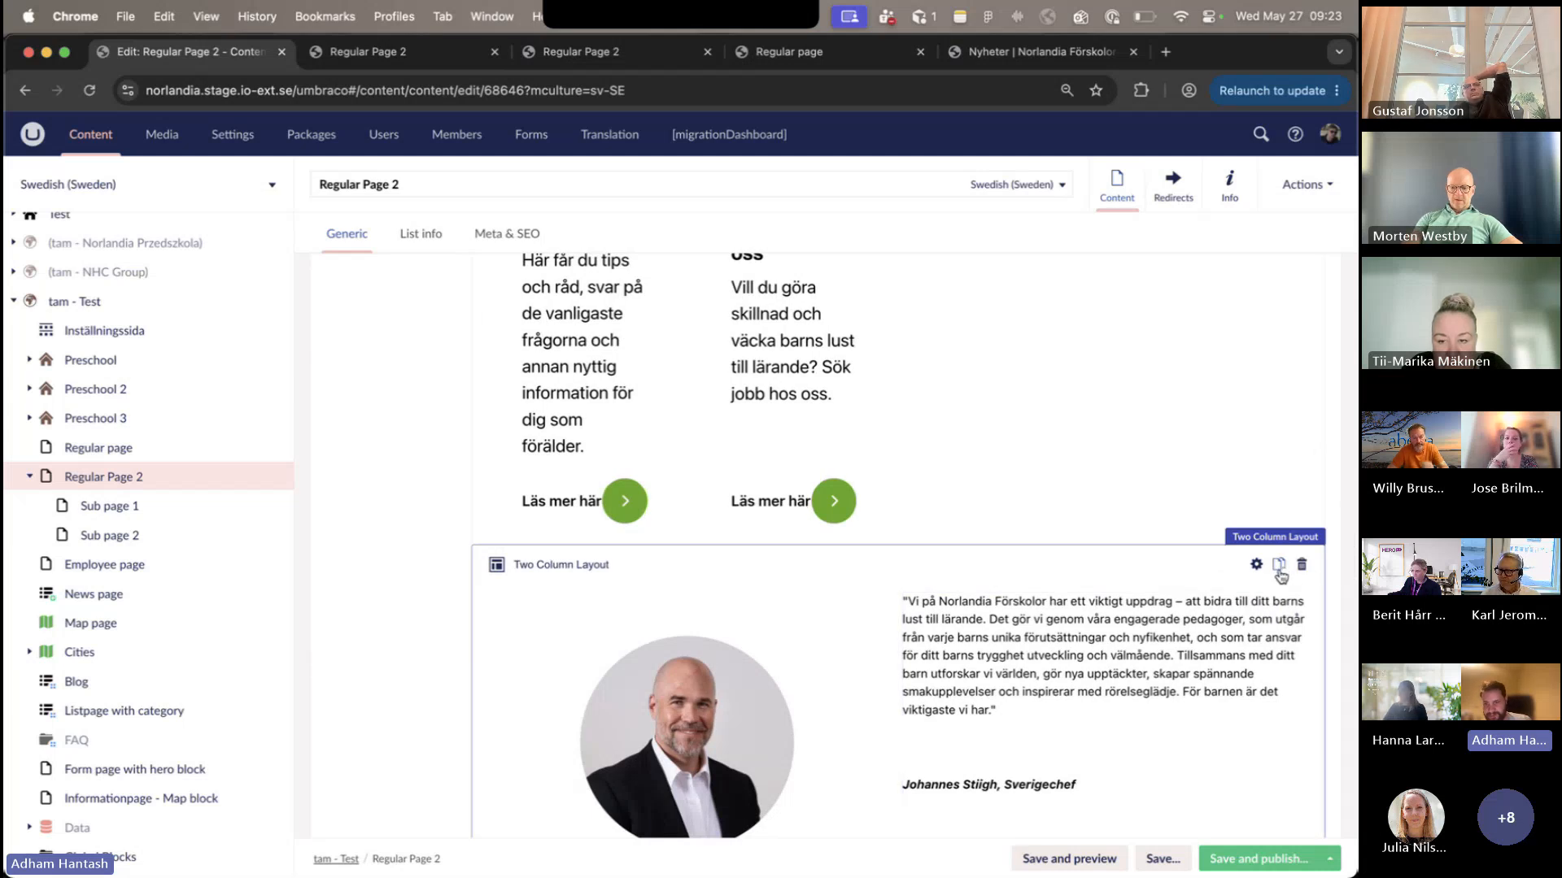
pyautogui.click(1280, 567)
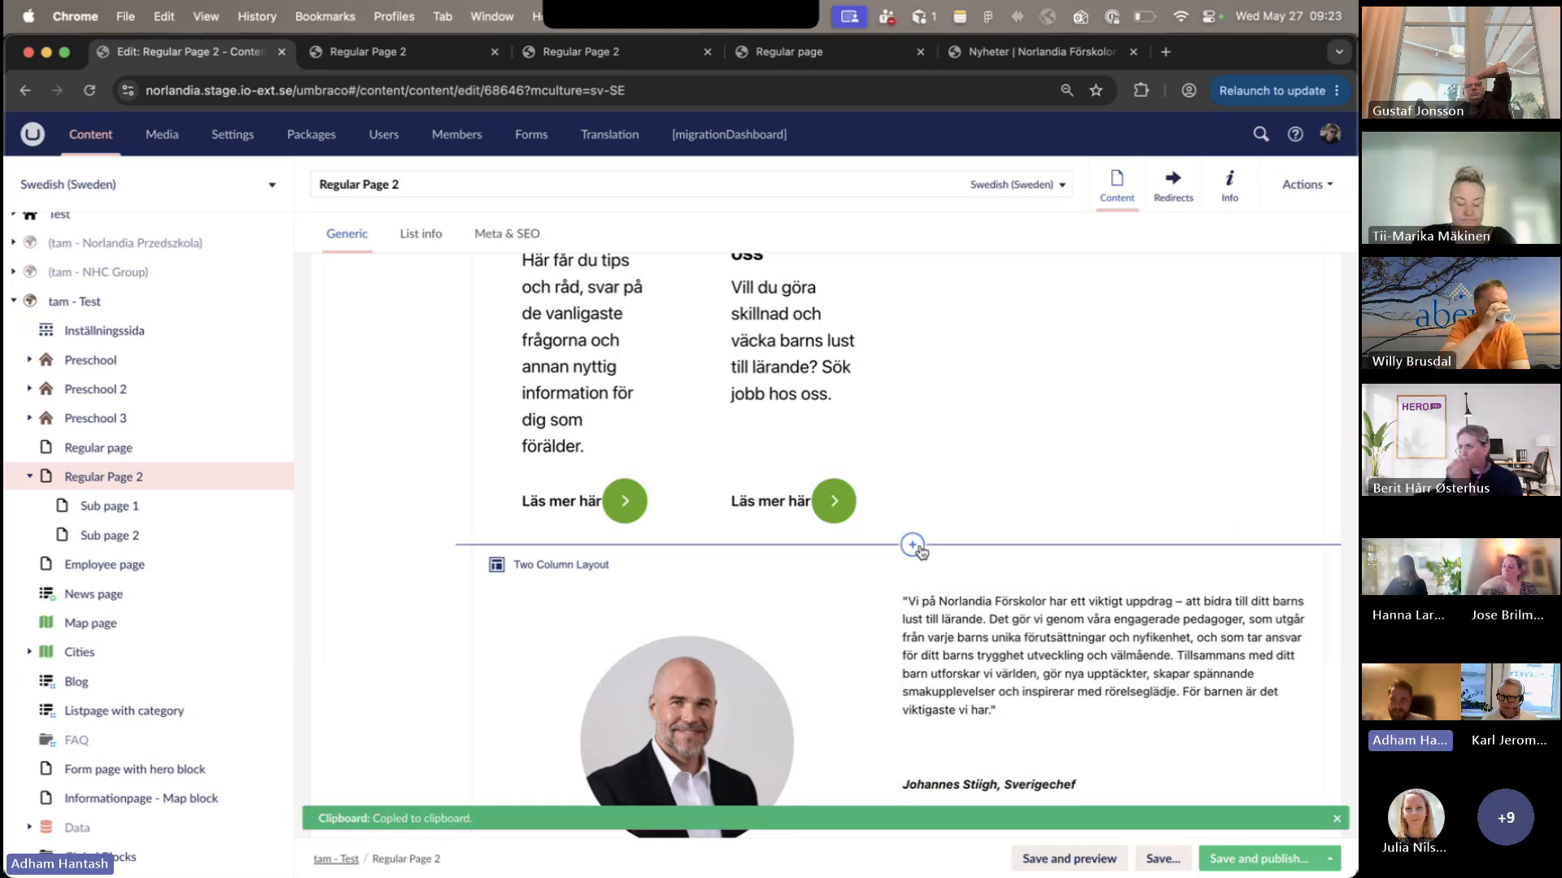
# - Paste the copied Two Column Layout from the clipboard directly above the original and compare the two layouts
pyautogui.click(914, 545)
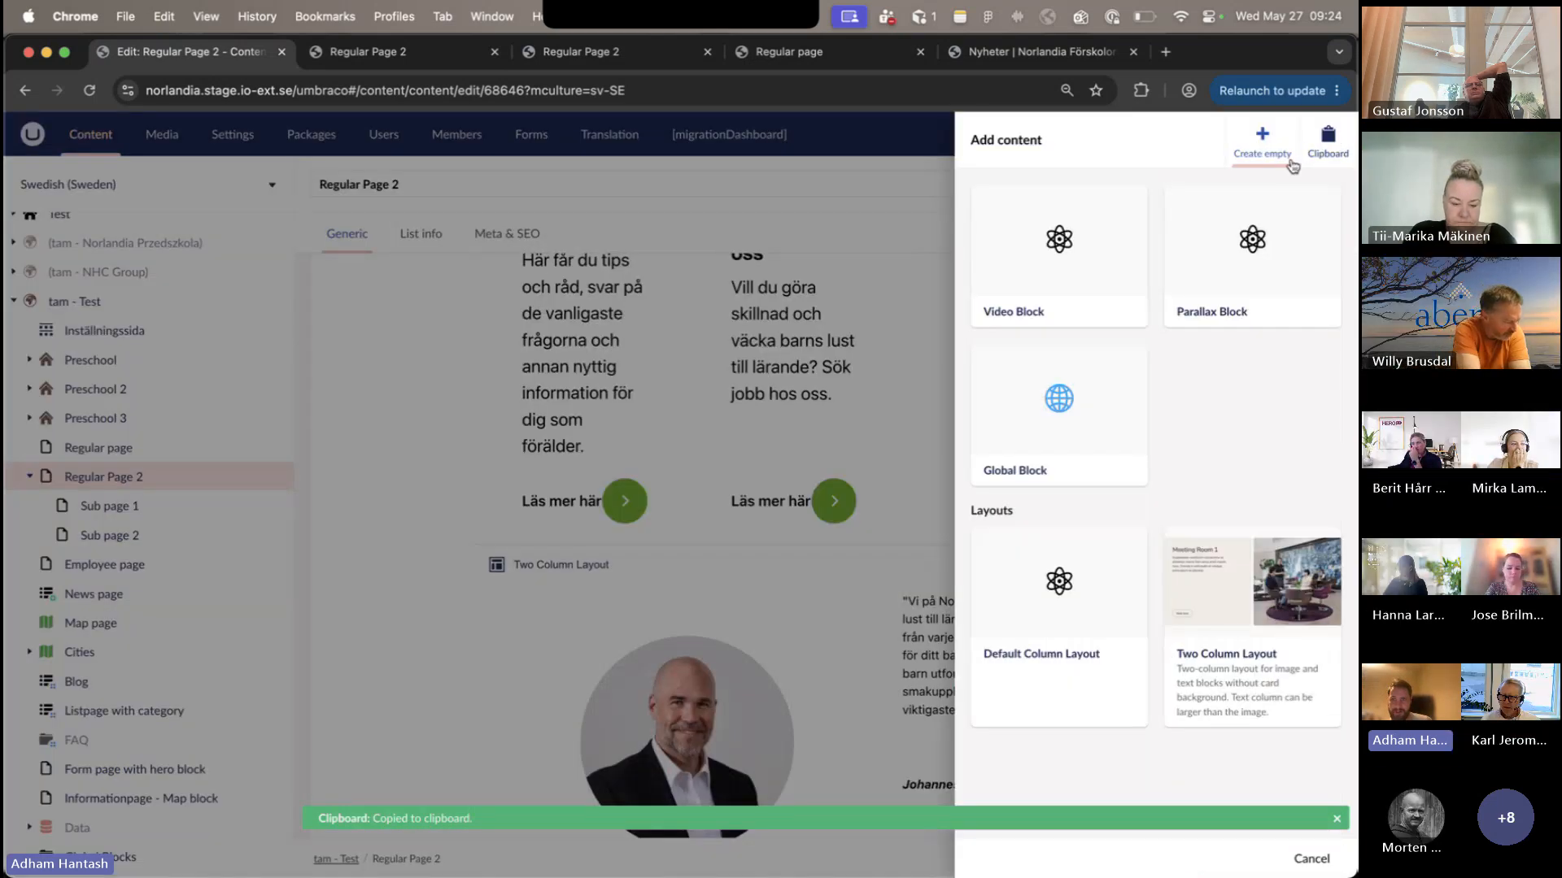
pyautogui.click(1327, 145)
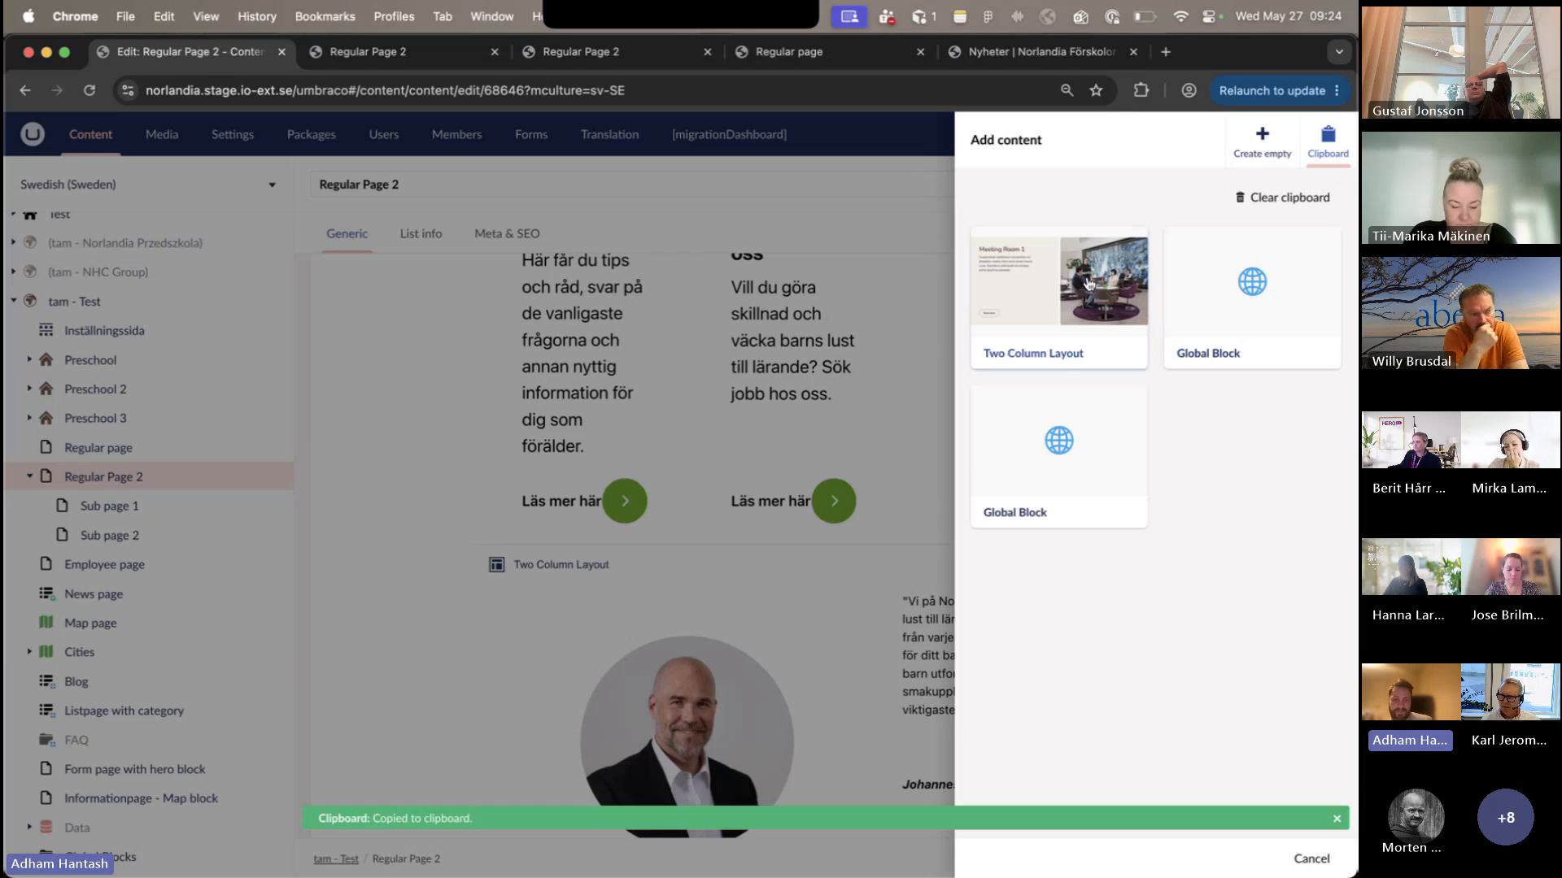
pyautogui.click(1003, 420)
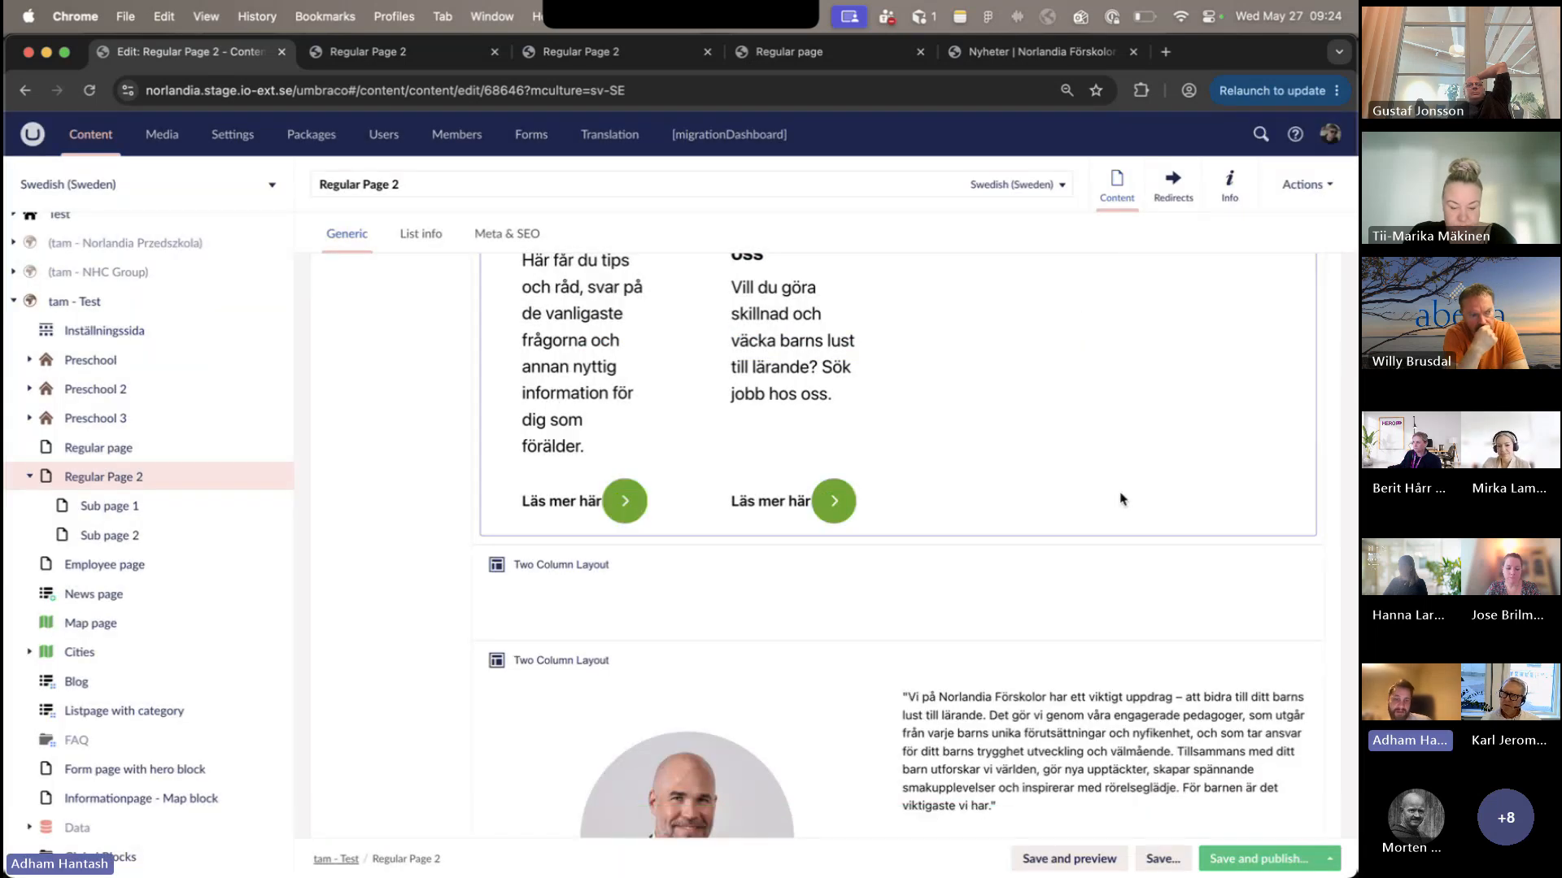
pyautogui.scroll(-2, 939, 745)
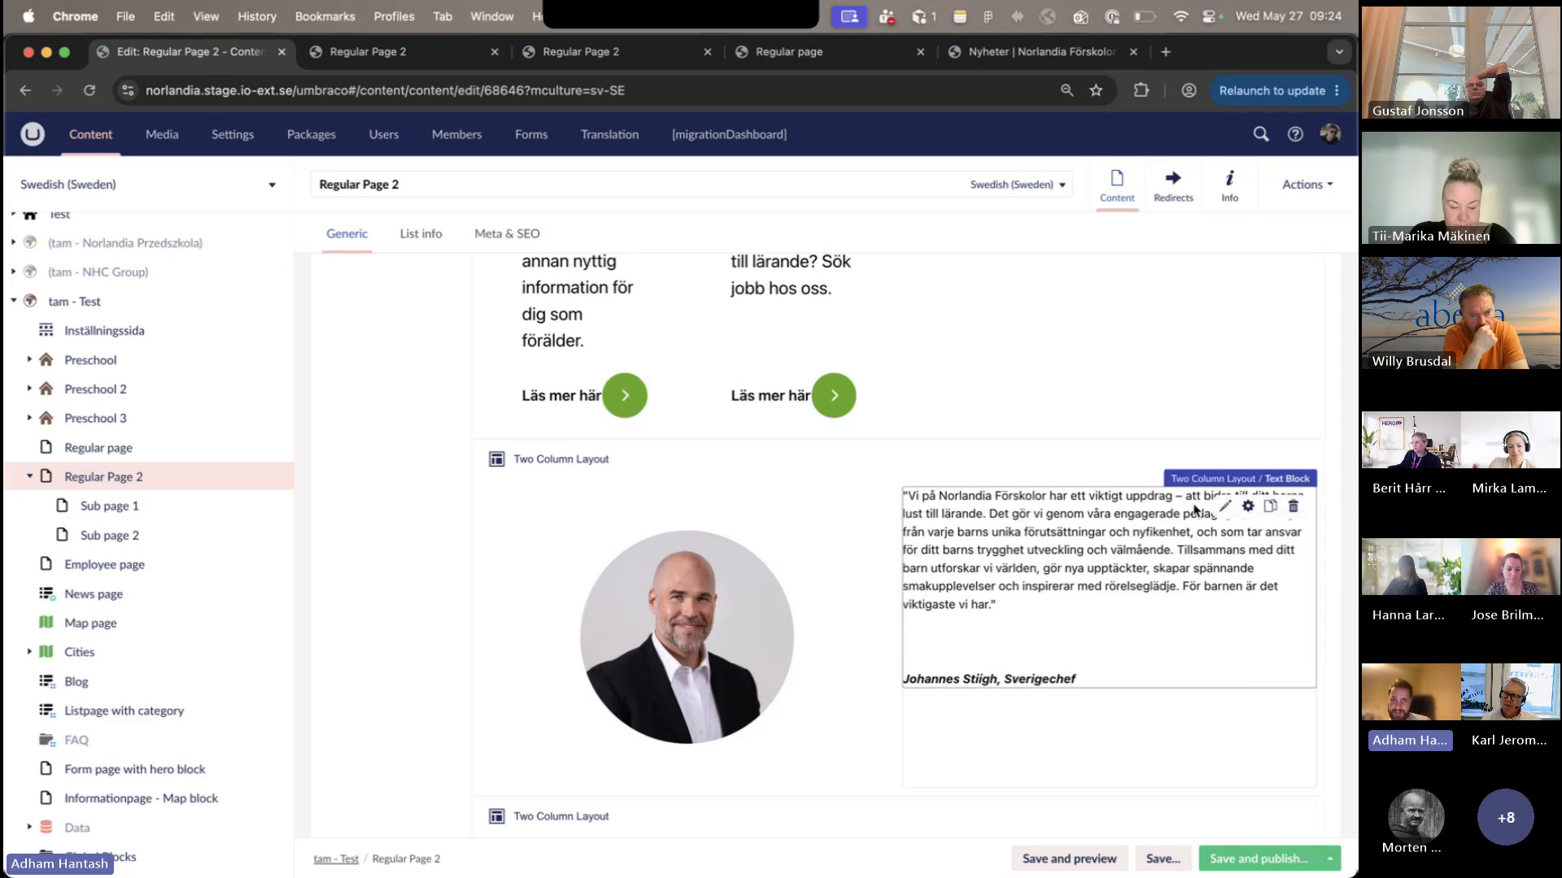
pyautogui.scroll(-5, 1057, 529)
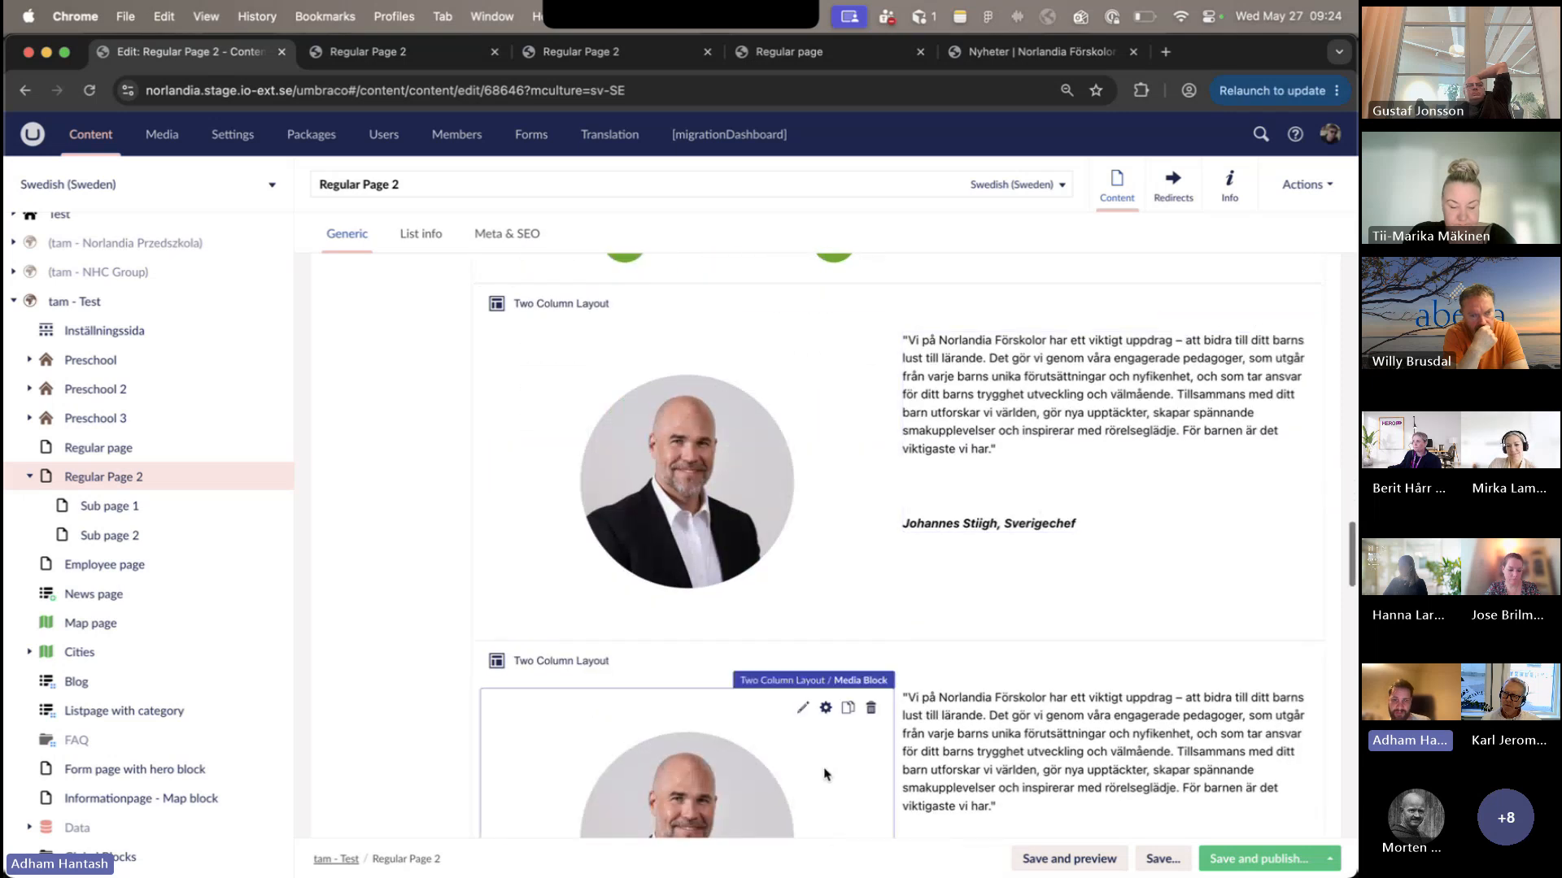
pyautogui.scroll(5, 1009, 522)
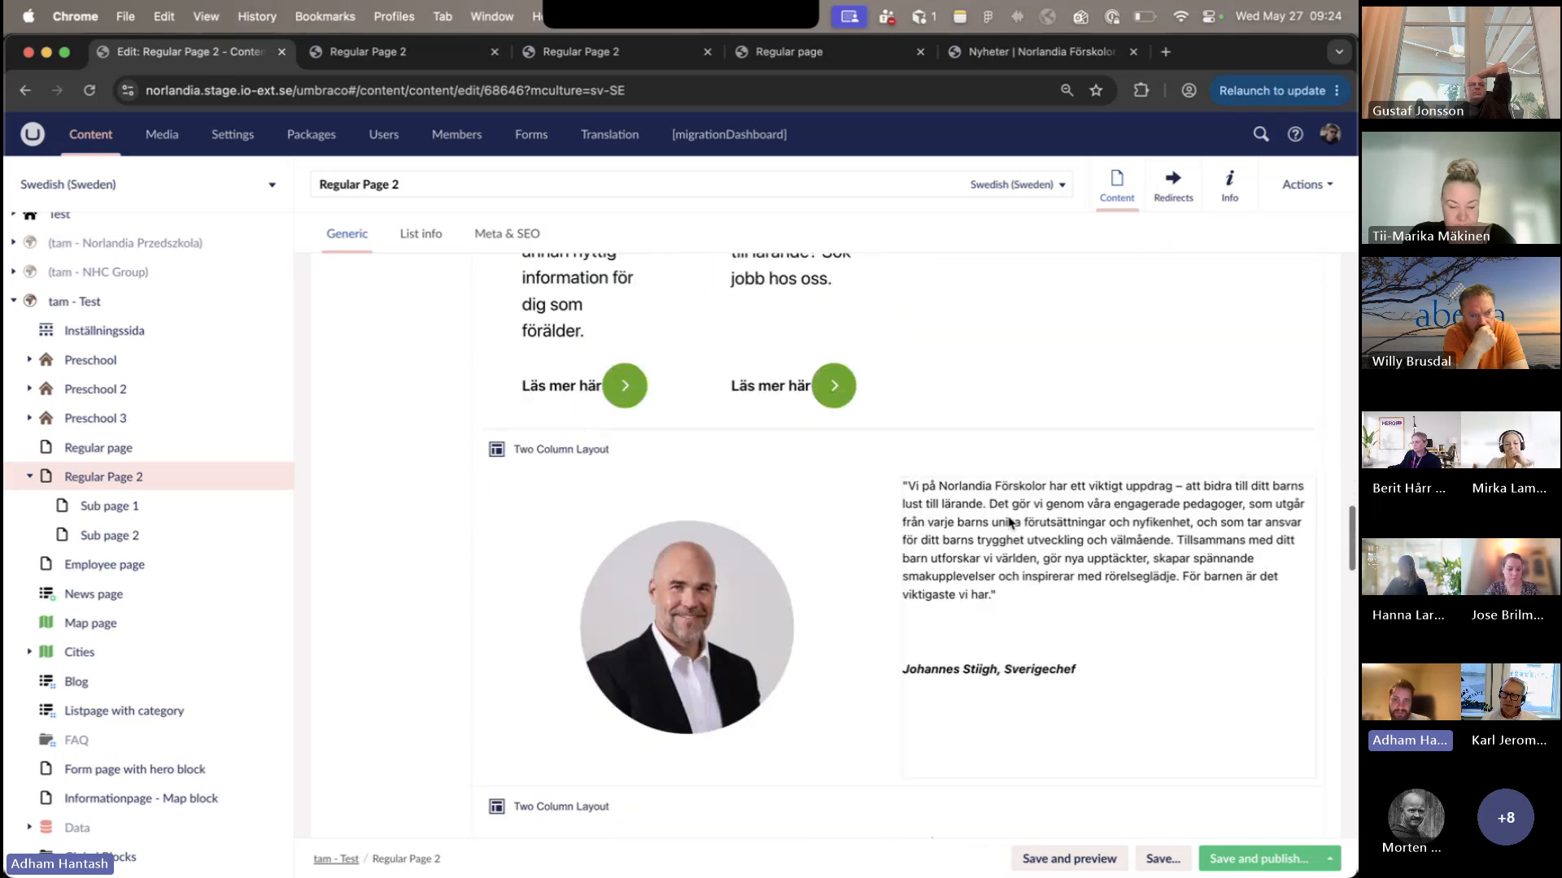
pyautogui.scroll(-4, 1009, 522)
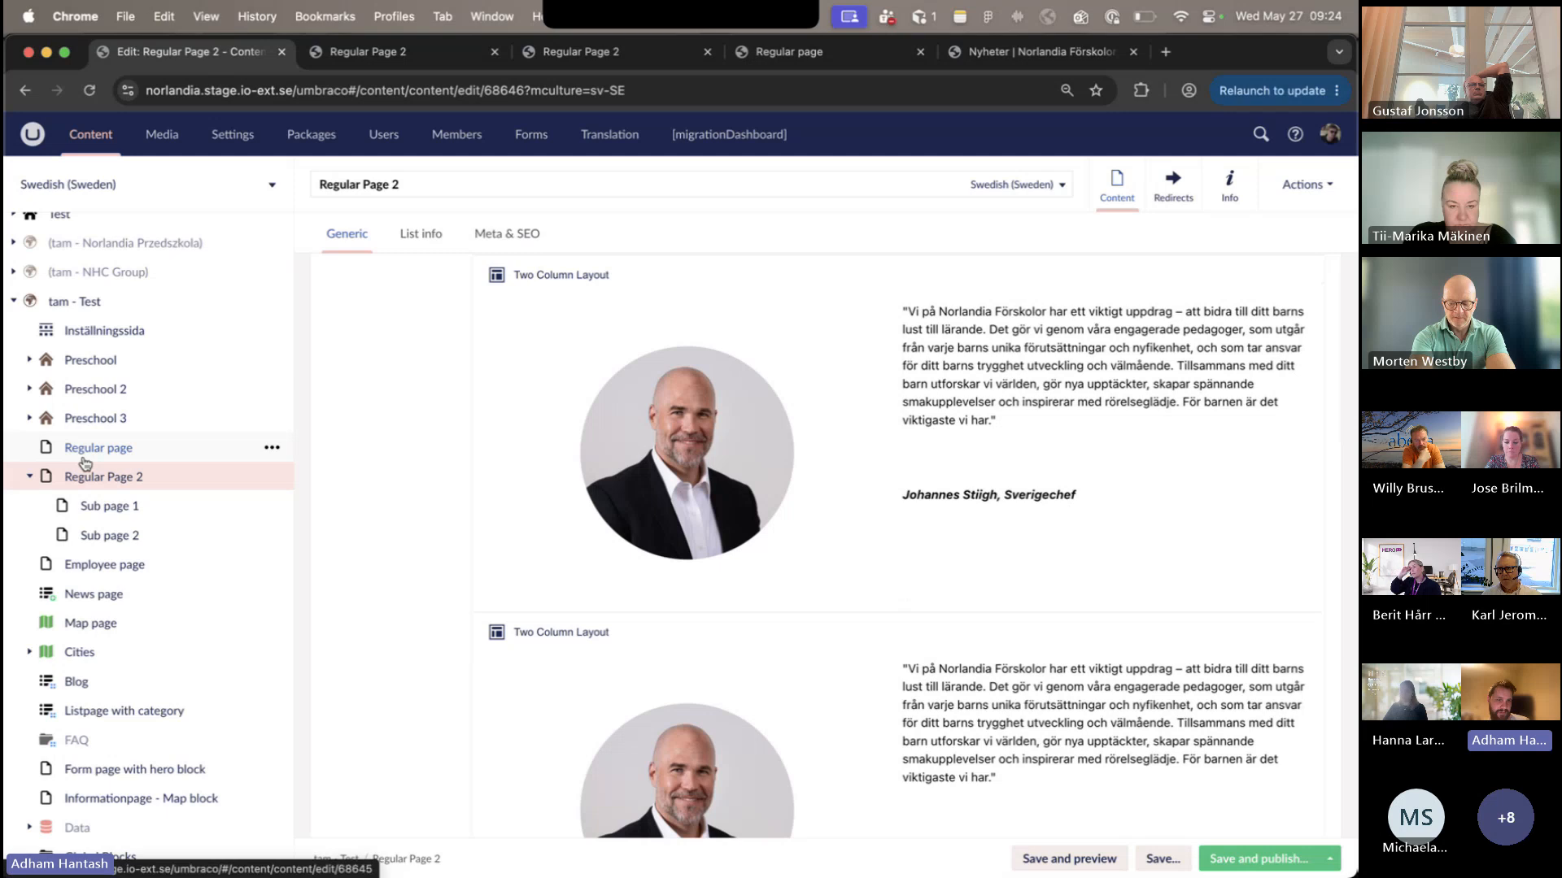
# - Look through tam - Test's page types, open the News page, and view its child items and content
pyautogui.scroll(-5, 111, 575)
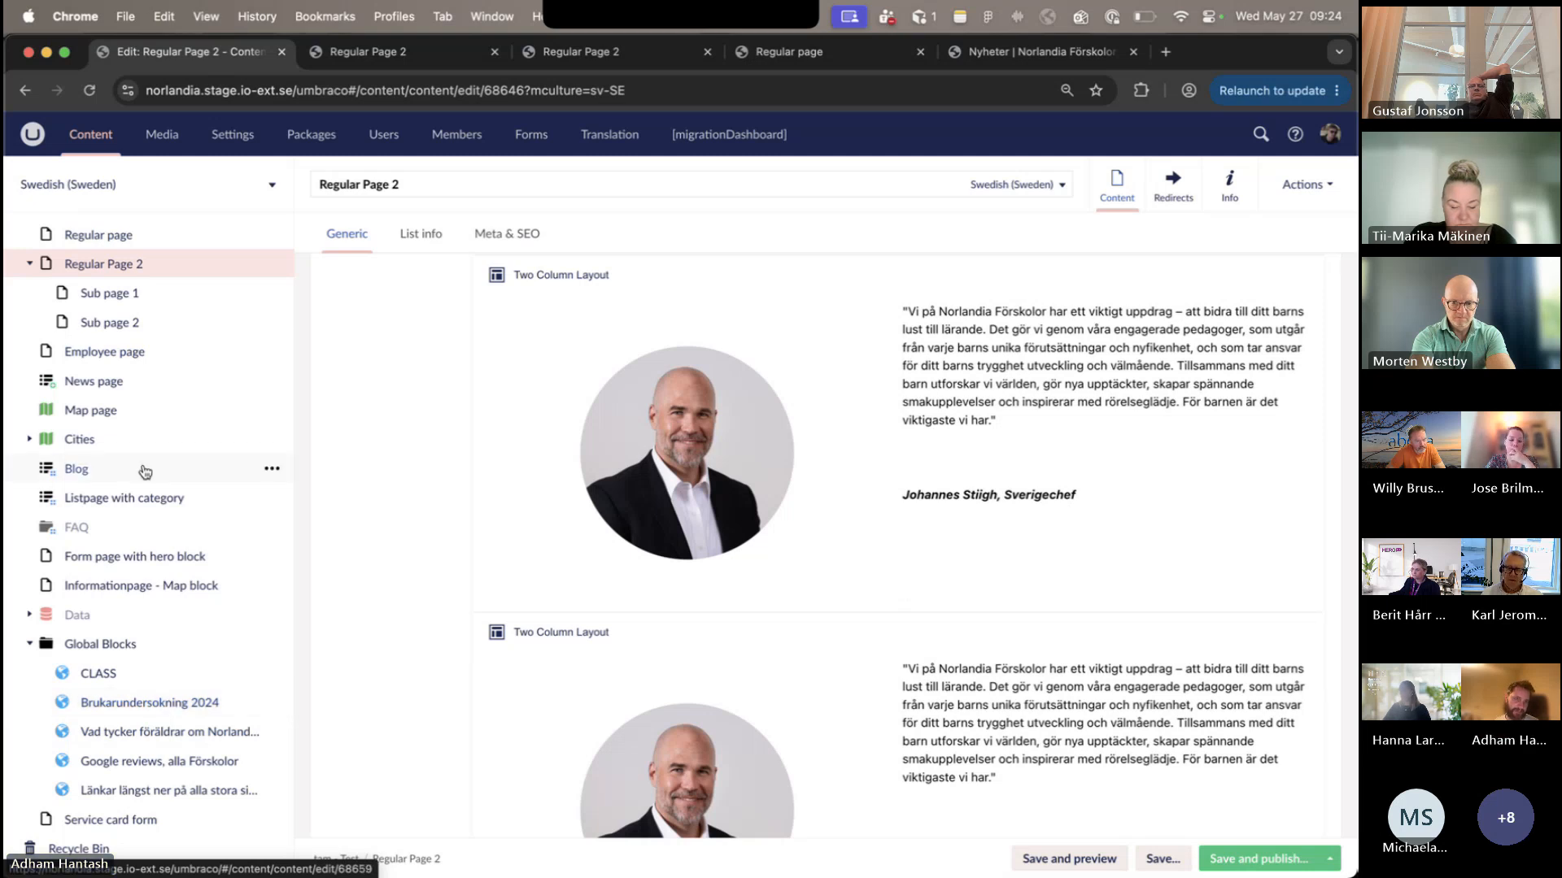
pyautogui.scroll(3, 145, 472)
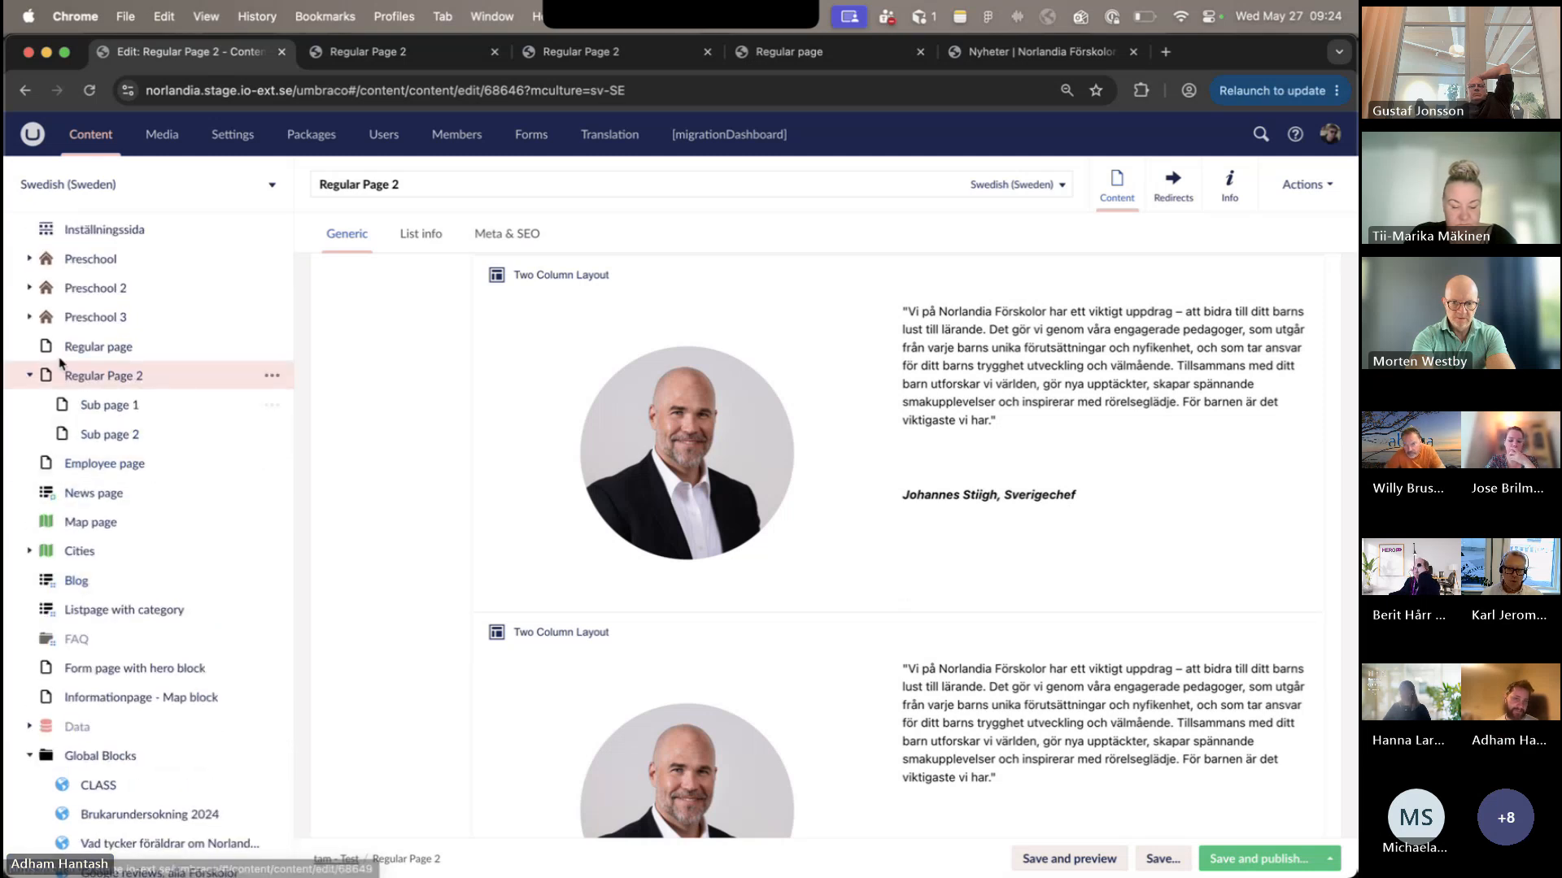
pyautogui.scroll(4, 49, 391)
pyautogui.scroll(-3, 97, 561)
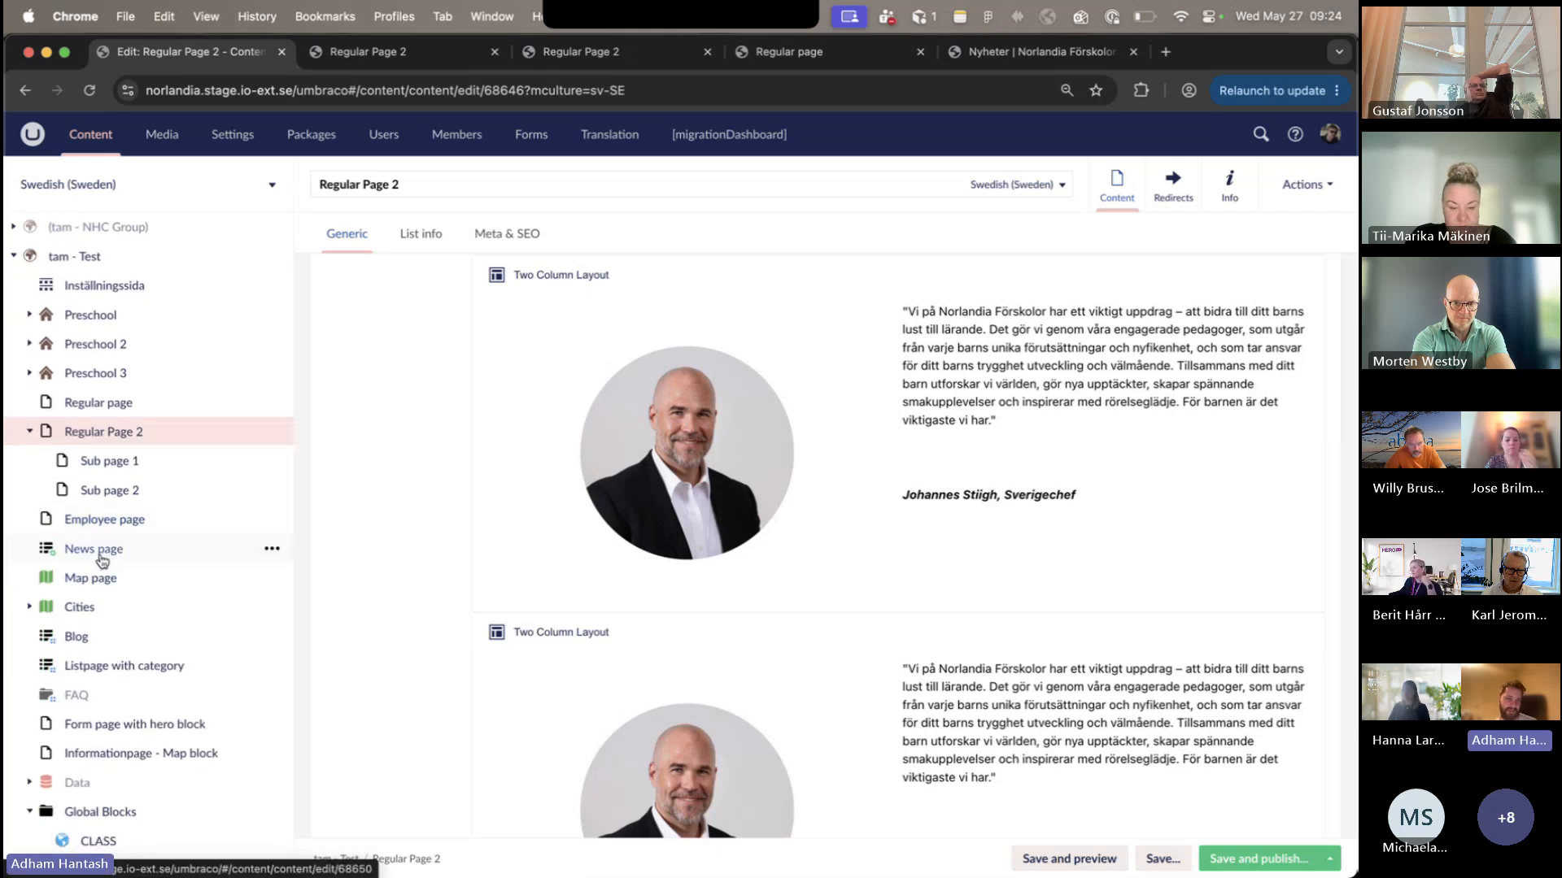
pyautogui.click(96, 550)
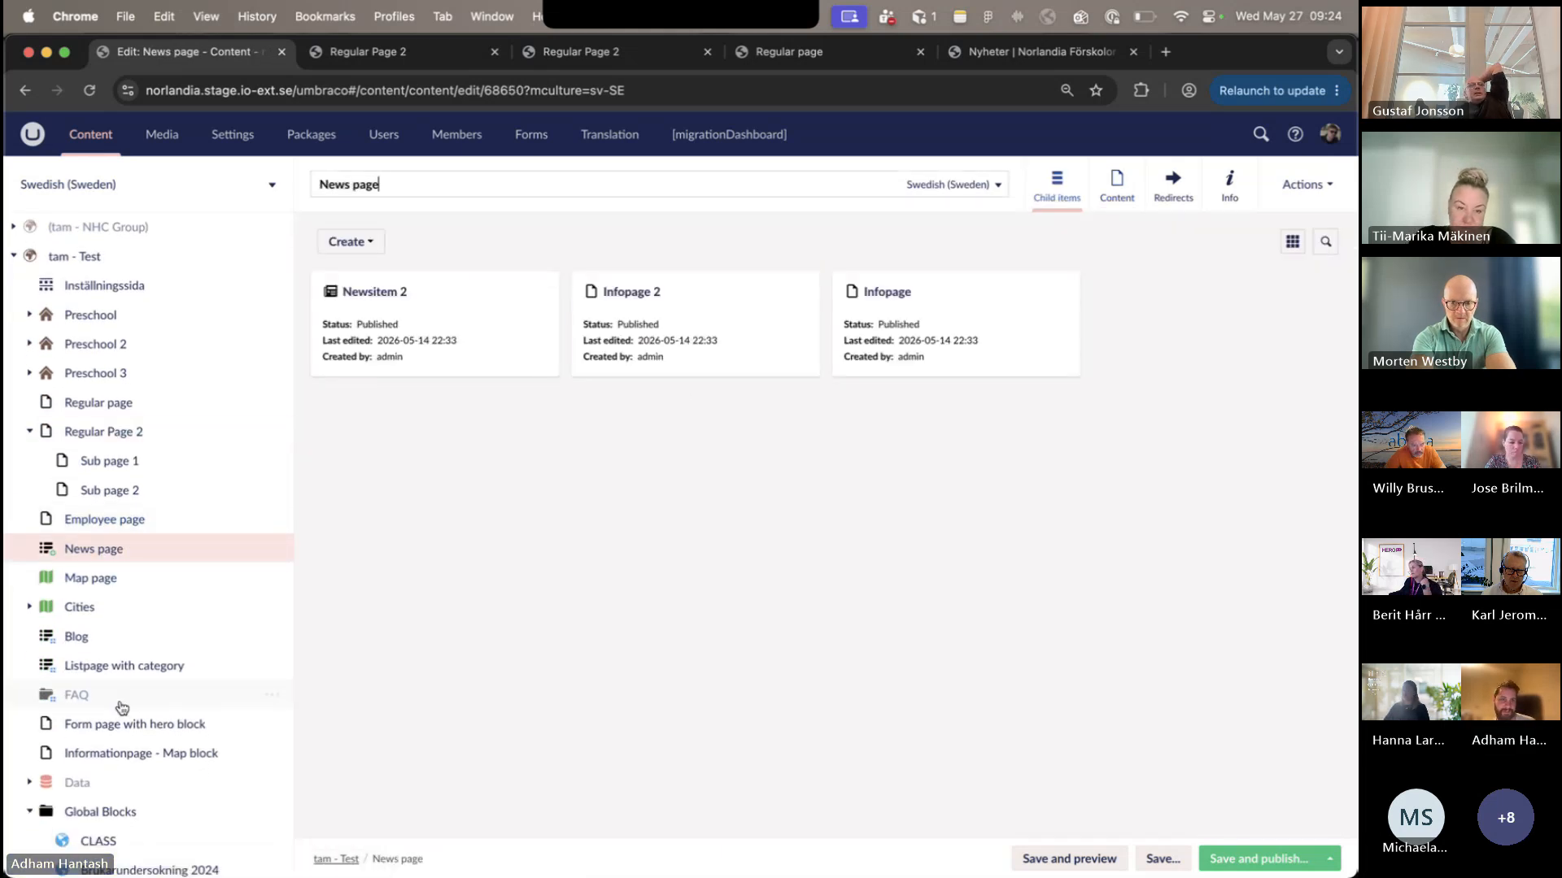
pyautogui.click(1117, 187)
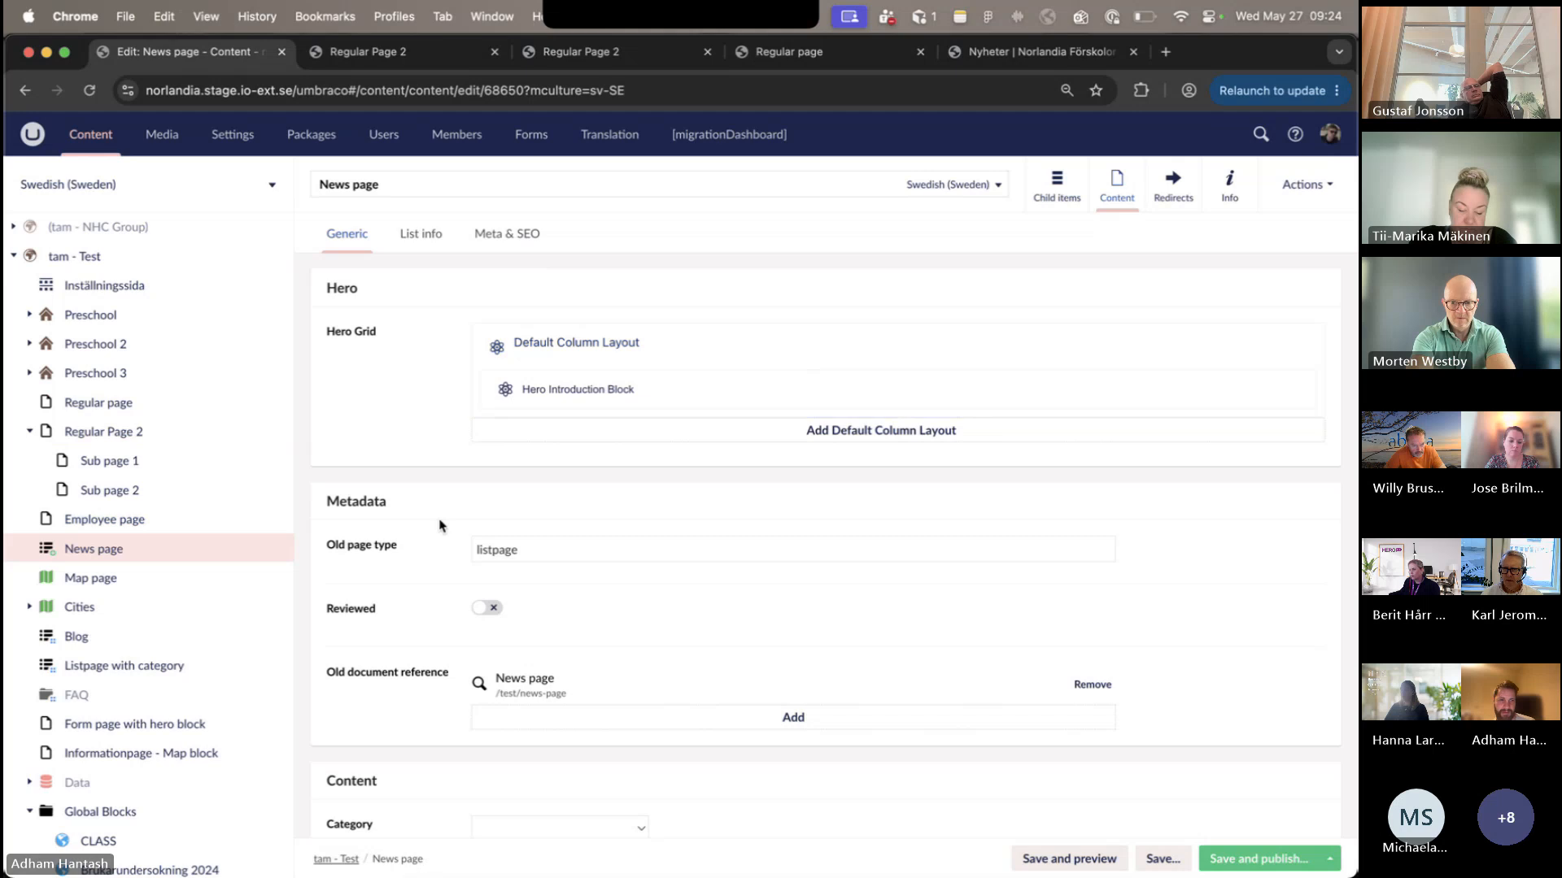
# - Open the Blog list page and examine its content and its published page at /homer/blog
pyautogui.click(151, 662)
pyautogui.click(133, 639)
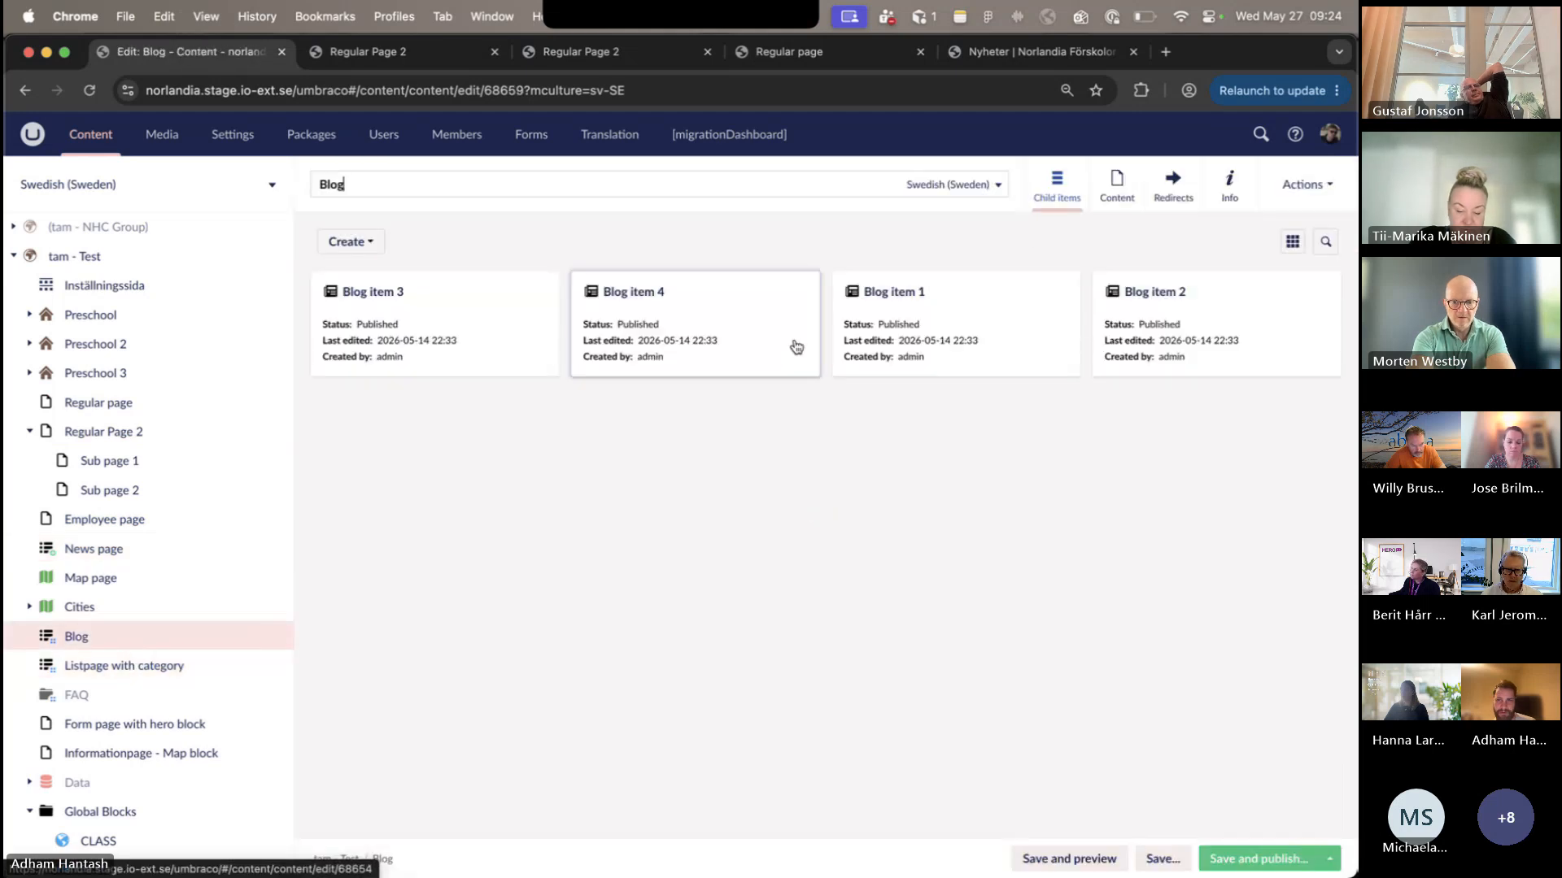
pyautogui.click(1106, 195)
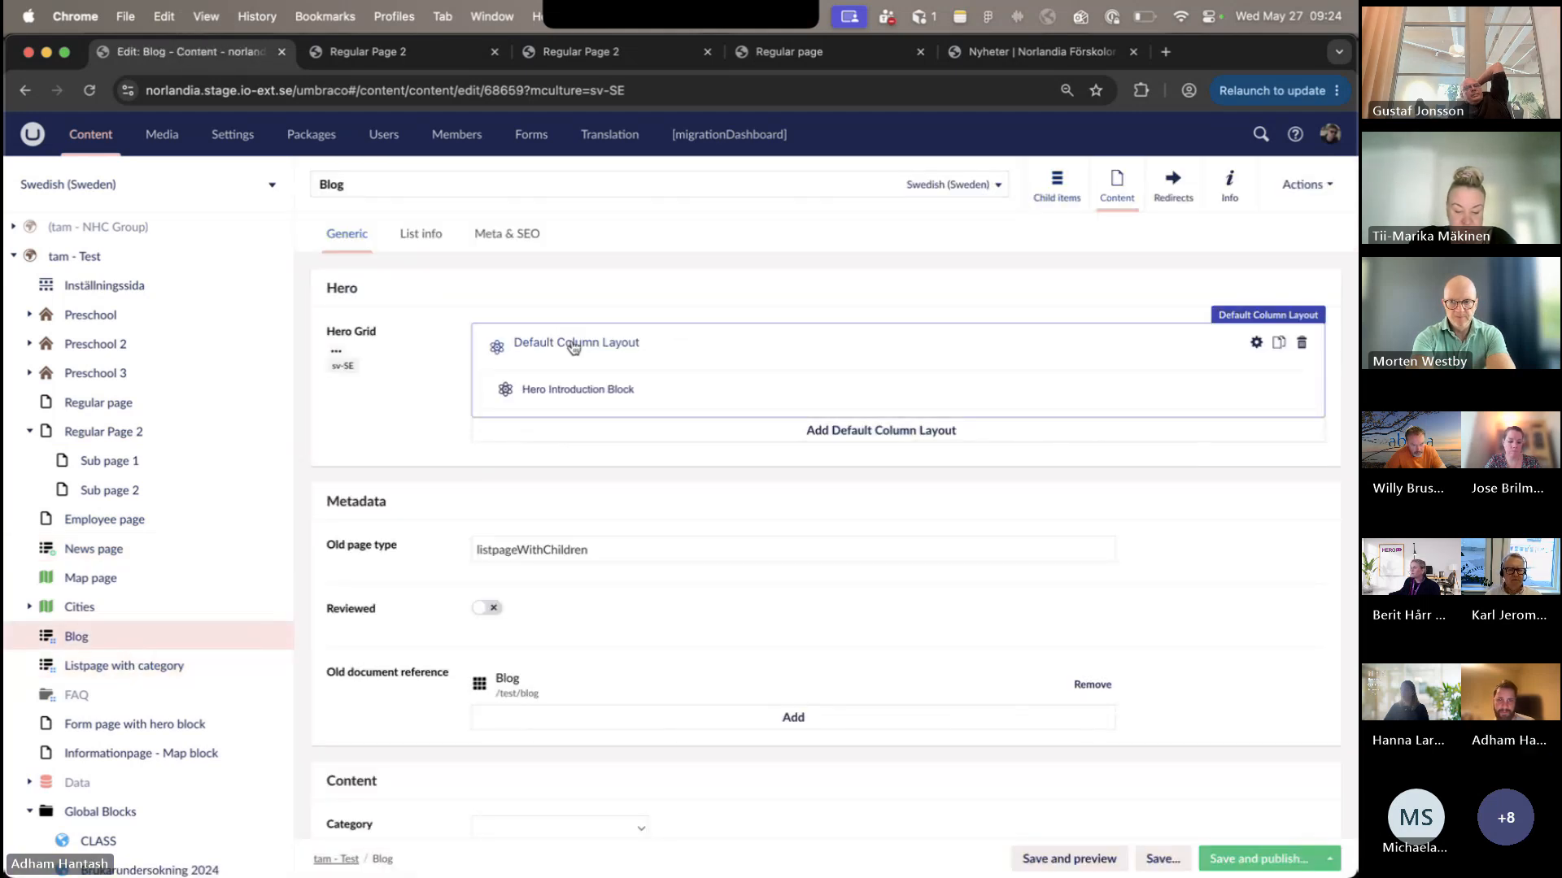
pyautogui.click(1253, 203)
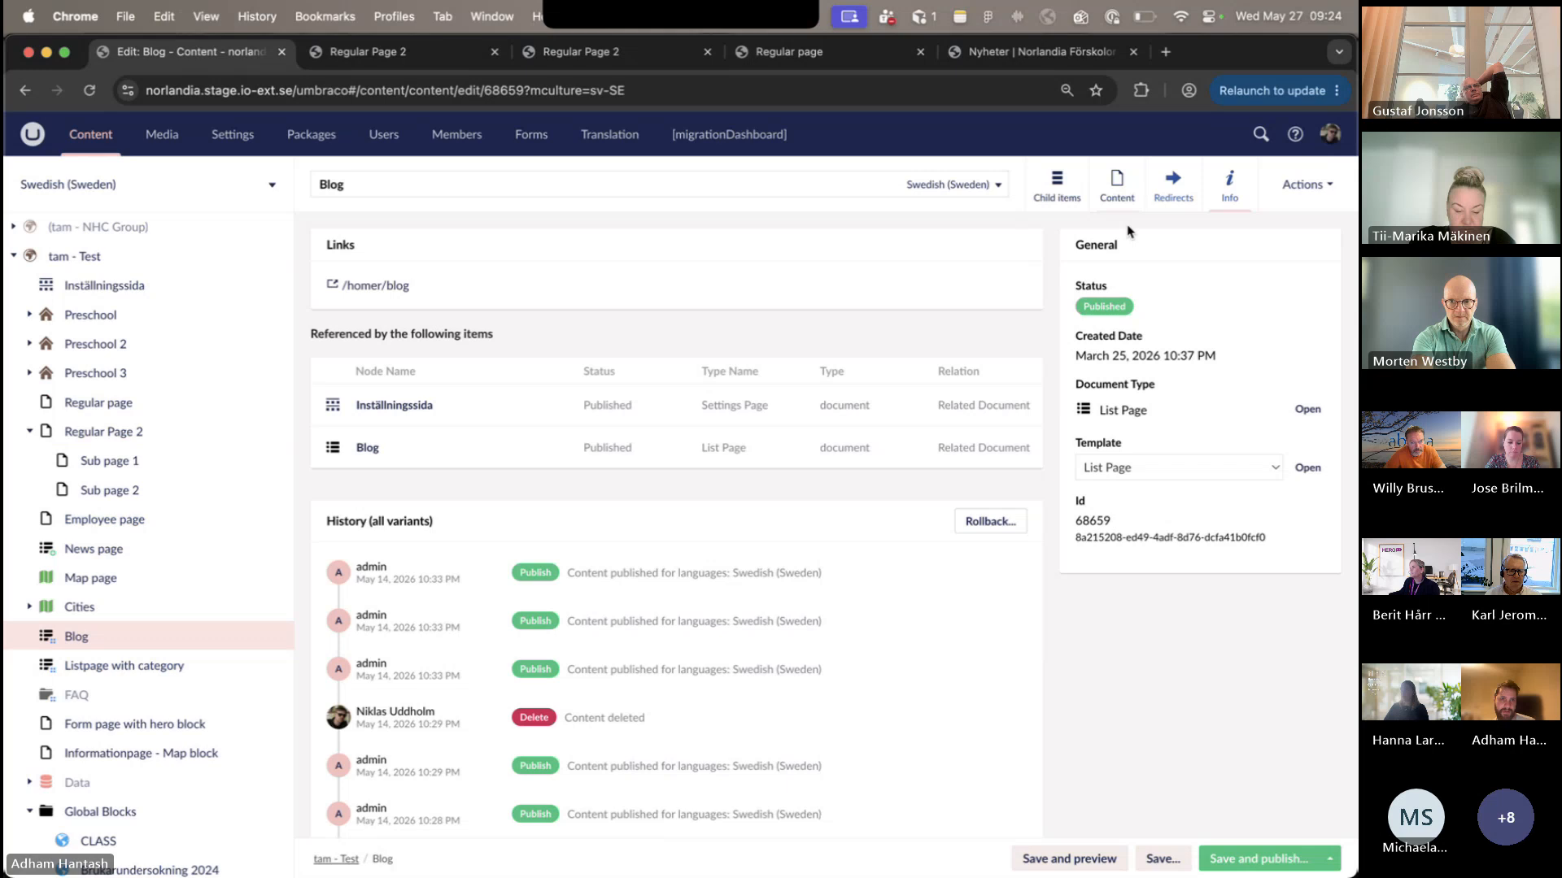
pyautogui.click(383, 286)
pyautogui.scroll(-8, 382, 293)
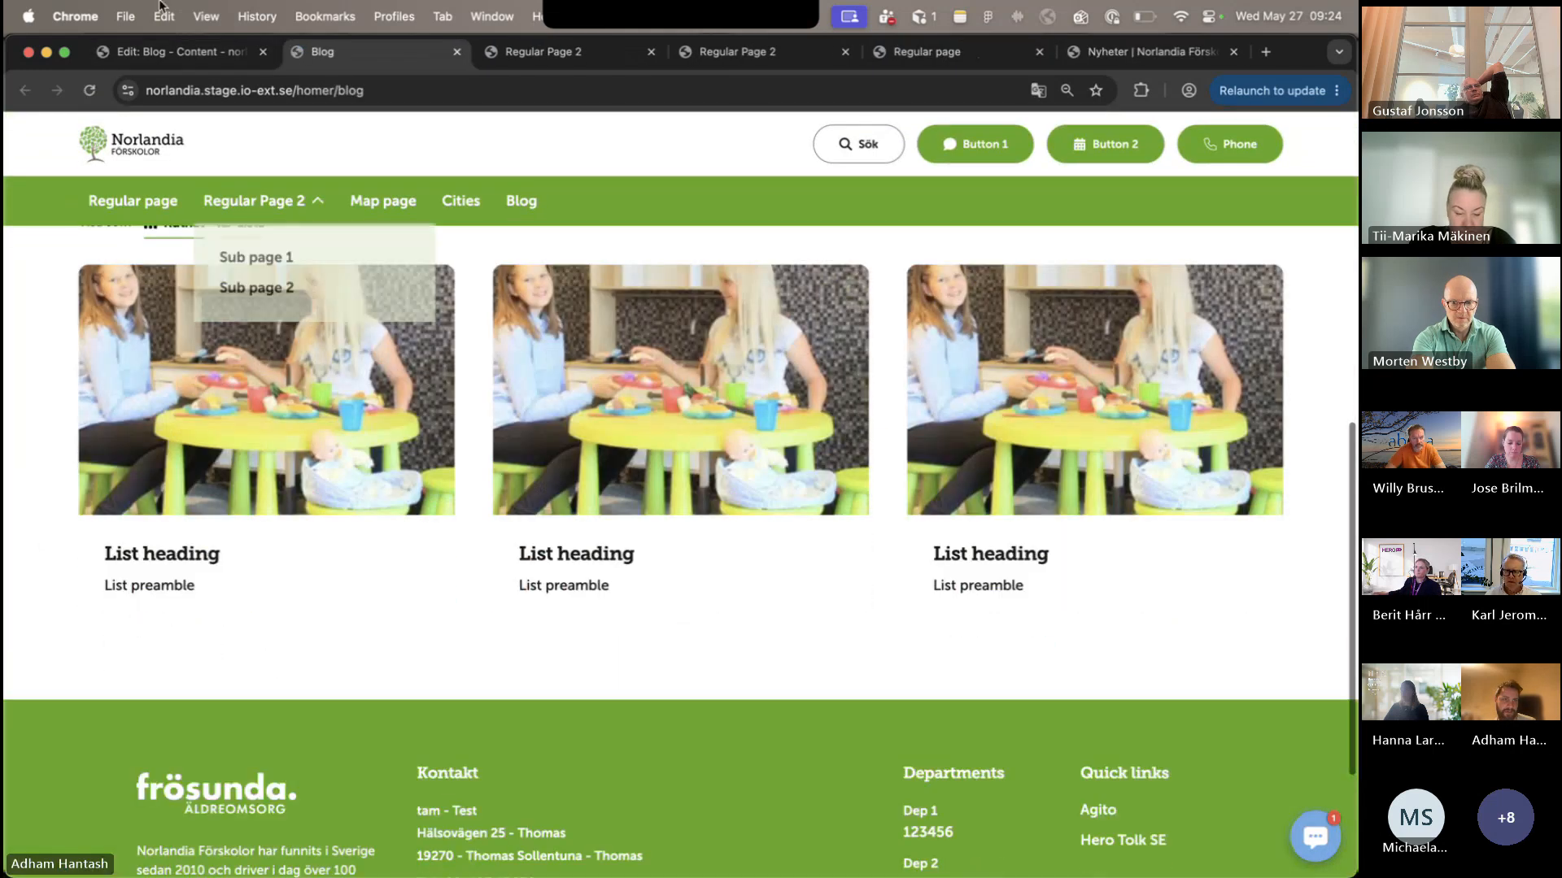
# - Return to the Blog's child items in the editor, open Blog item 3, and review its content down to the Block Grid
pyautogui.click(171, 51)
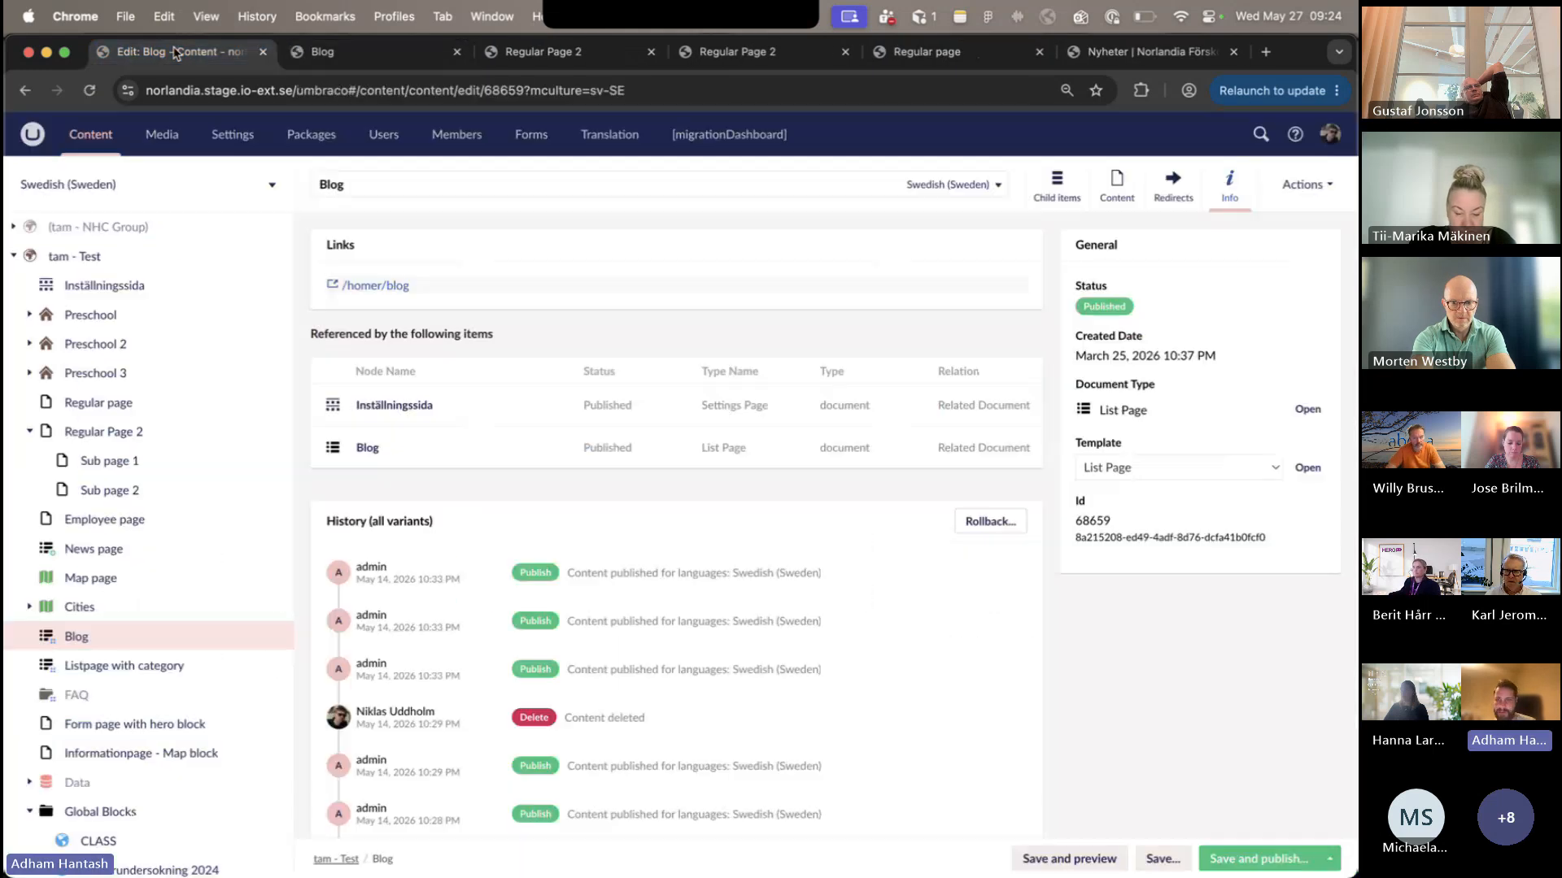
pyautogui.click(1071, 199)
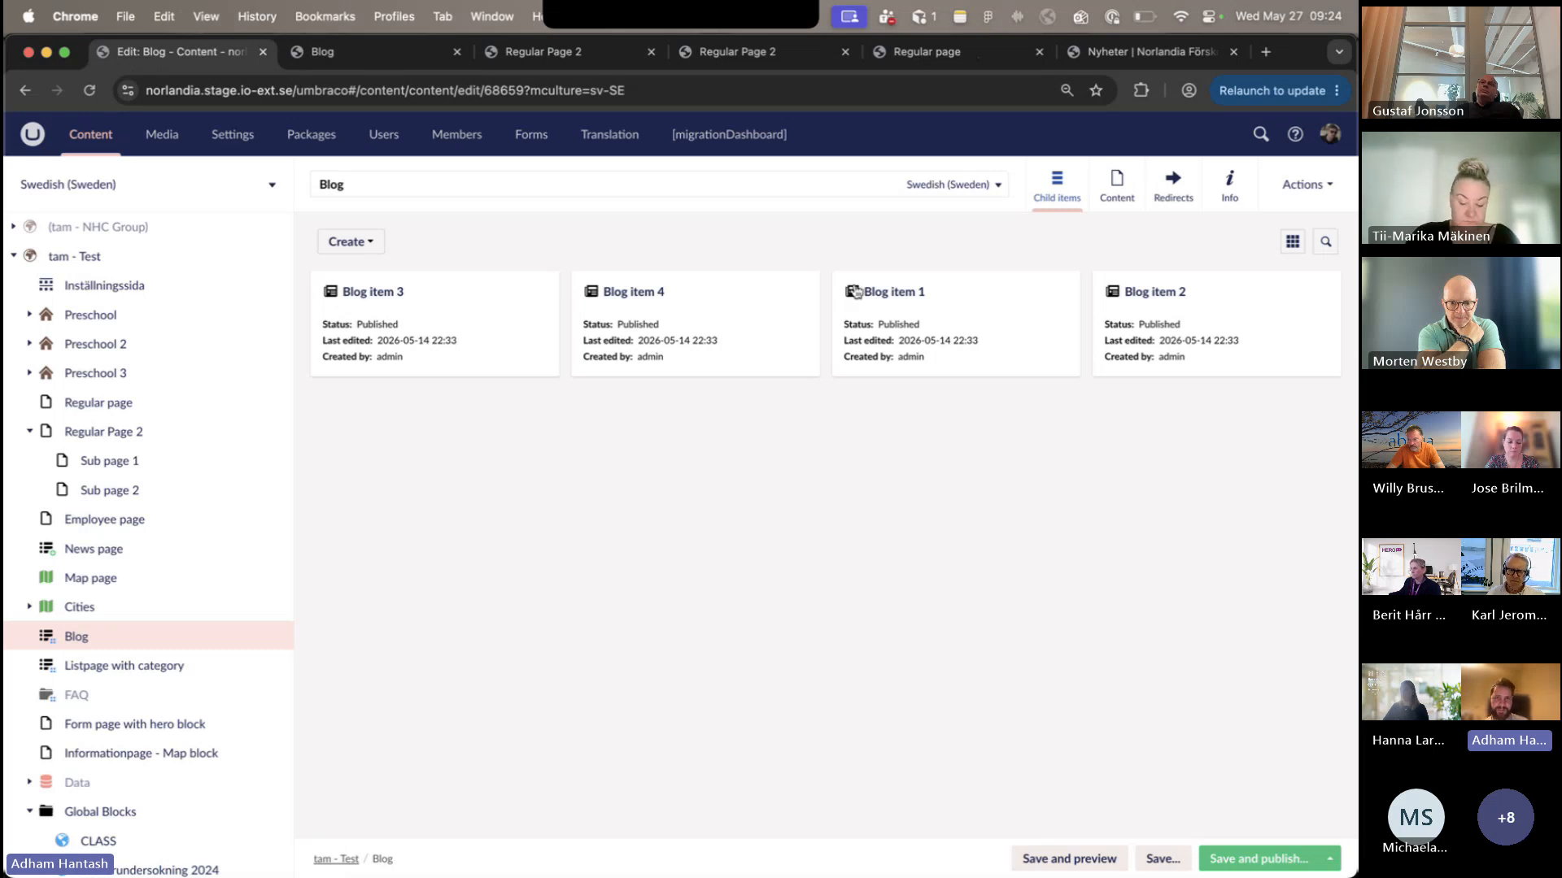
pyautogui.click(395, 295)
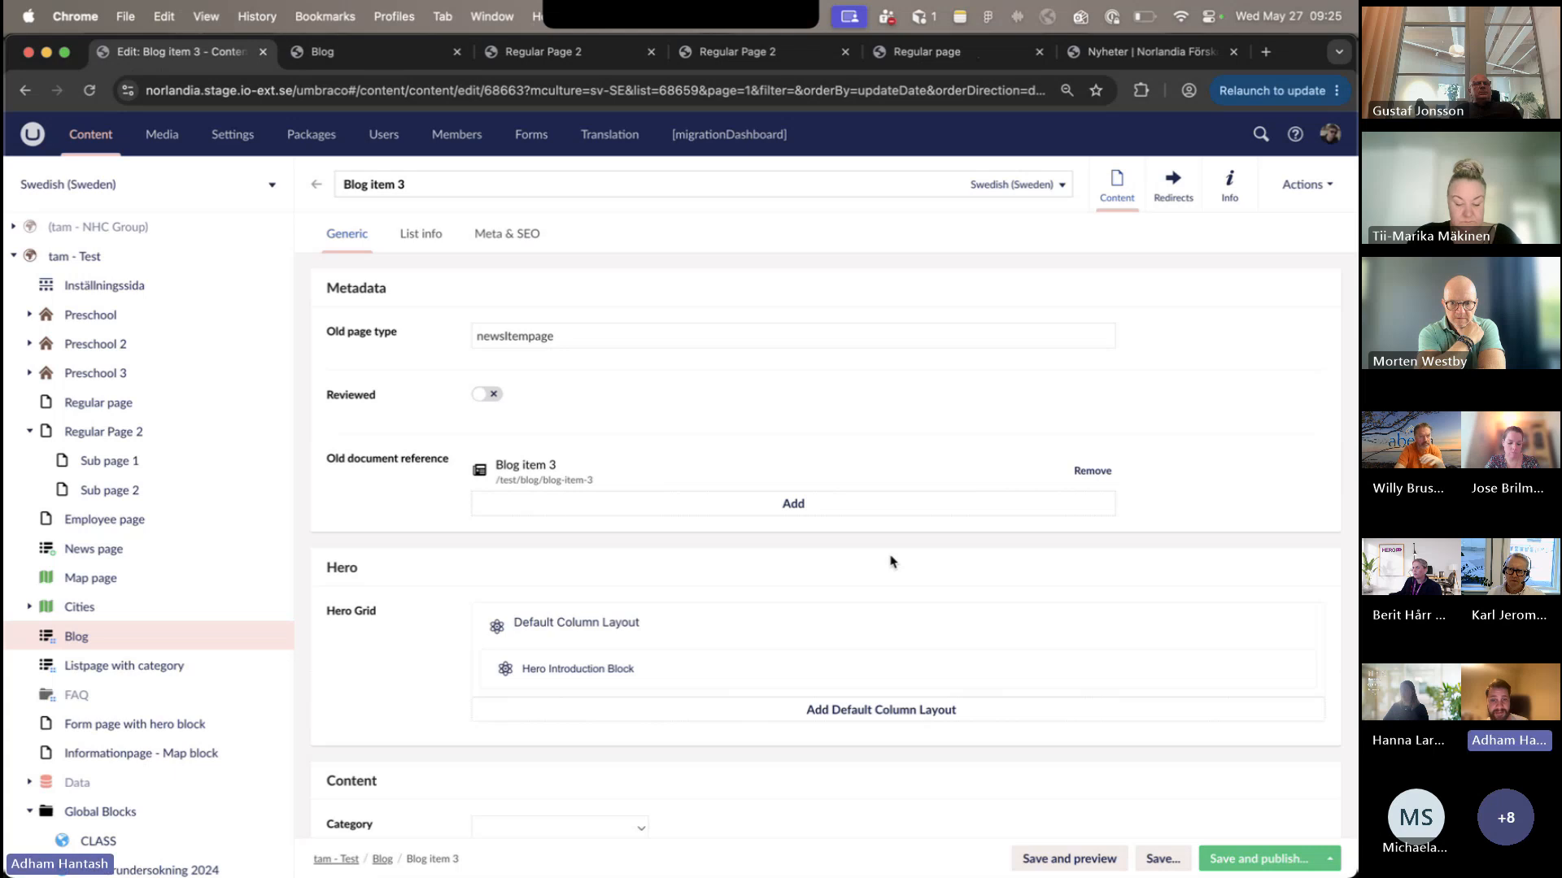
pyautogui.scroll(-3, 890, 560)
pyautogui.scroll(-3, 890, 561)
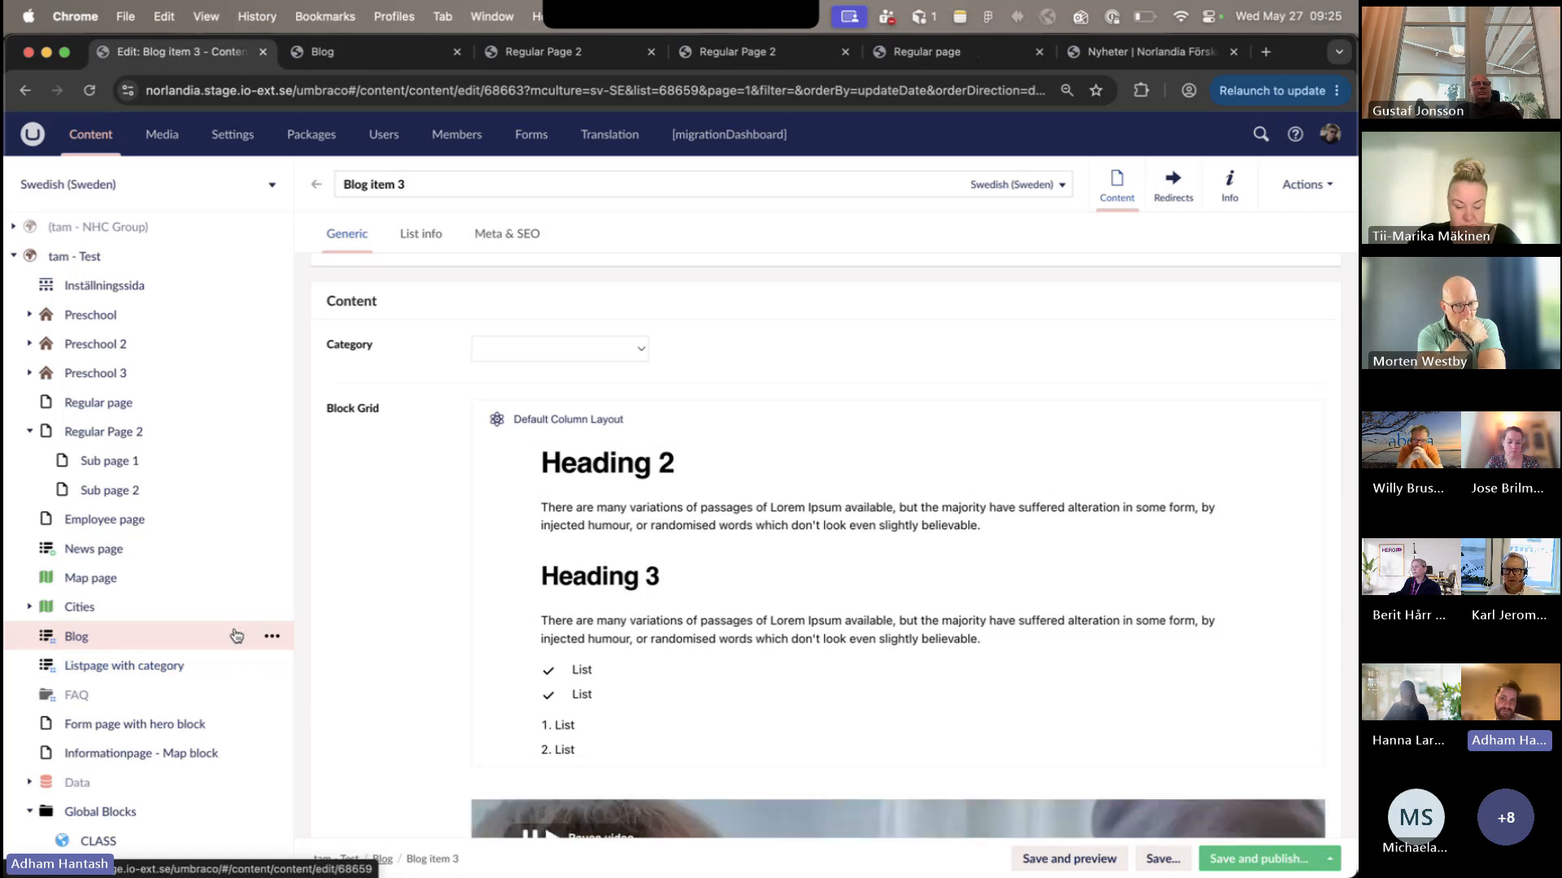
# - Review Blog item 3's List info fields and compare them with the item cards on the published Blog page
pyautogui.scroll(-3, 960, 523)
pyautogui.scroll(9, 962, 525)
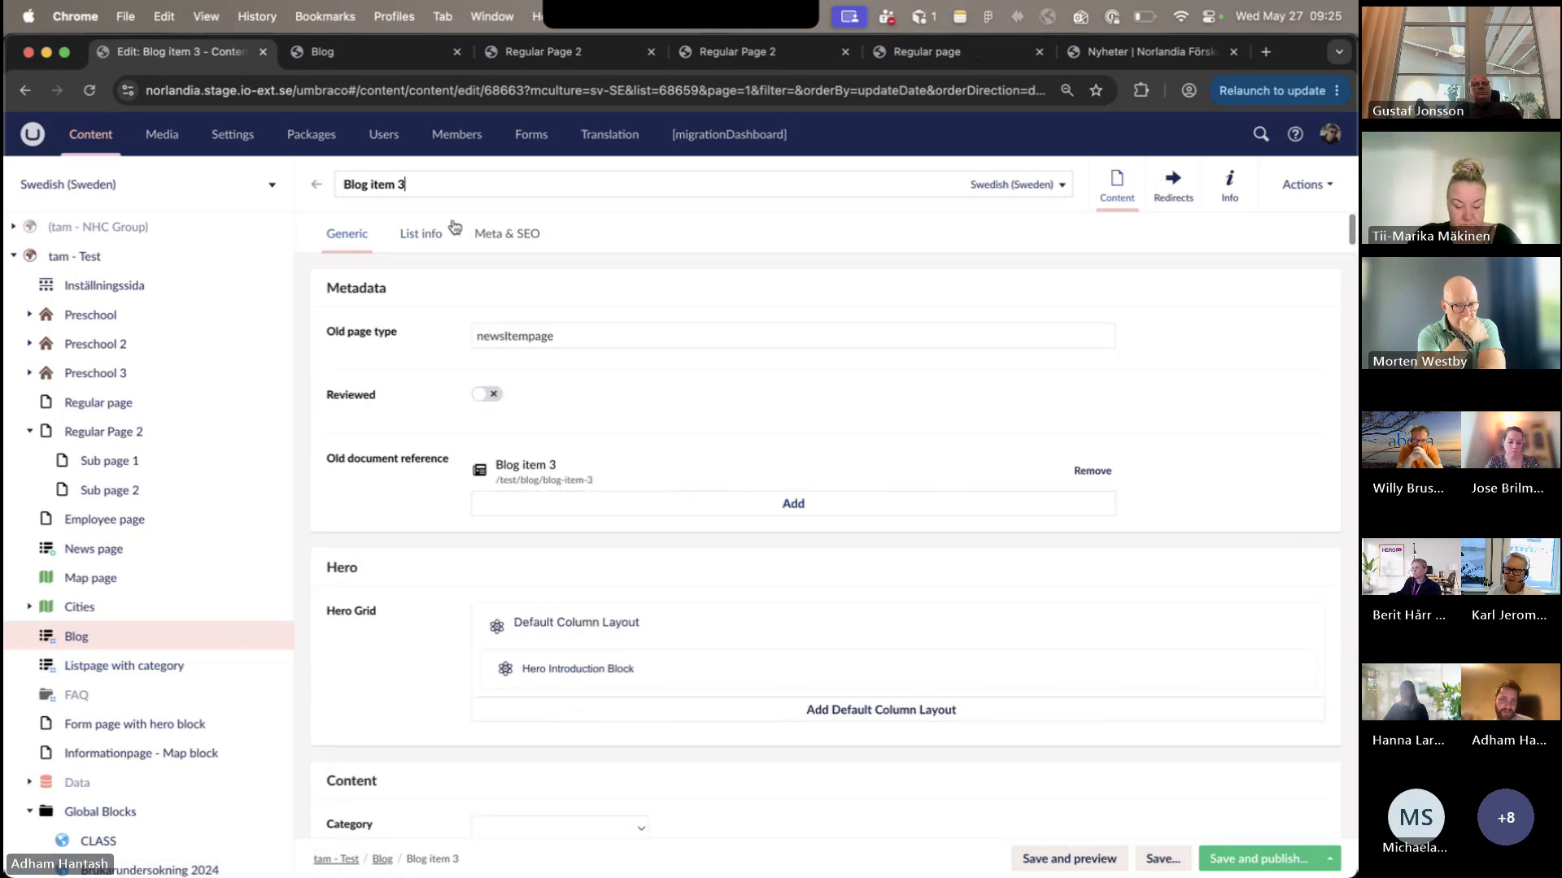
pyautogui.click(451, 230)
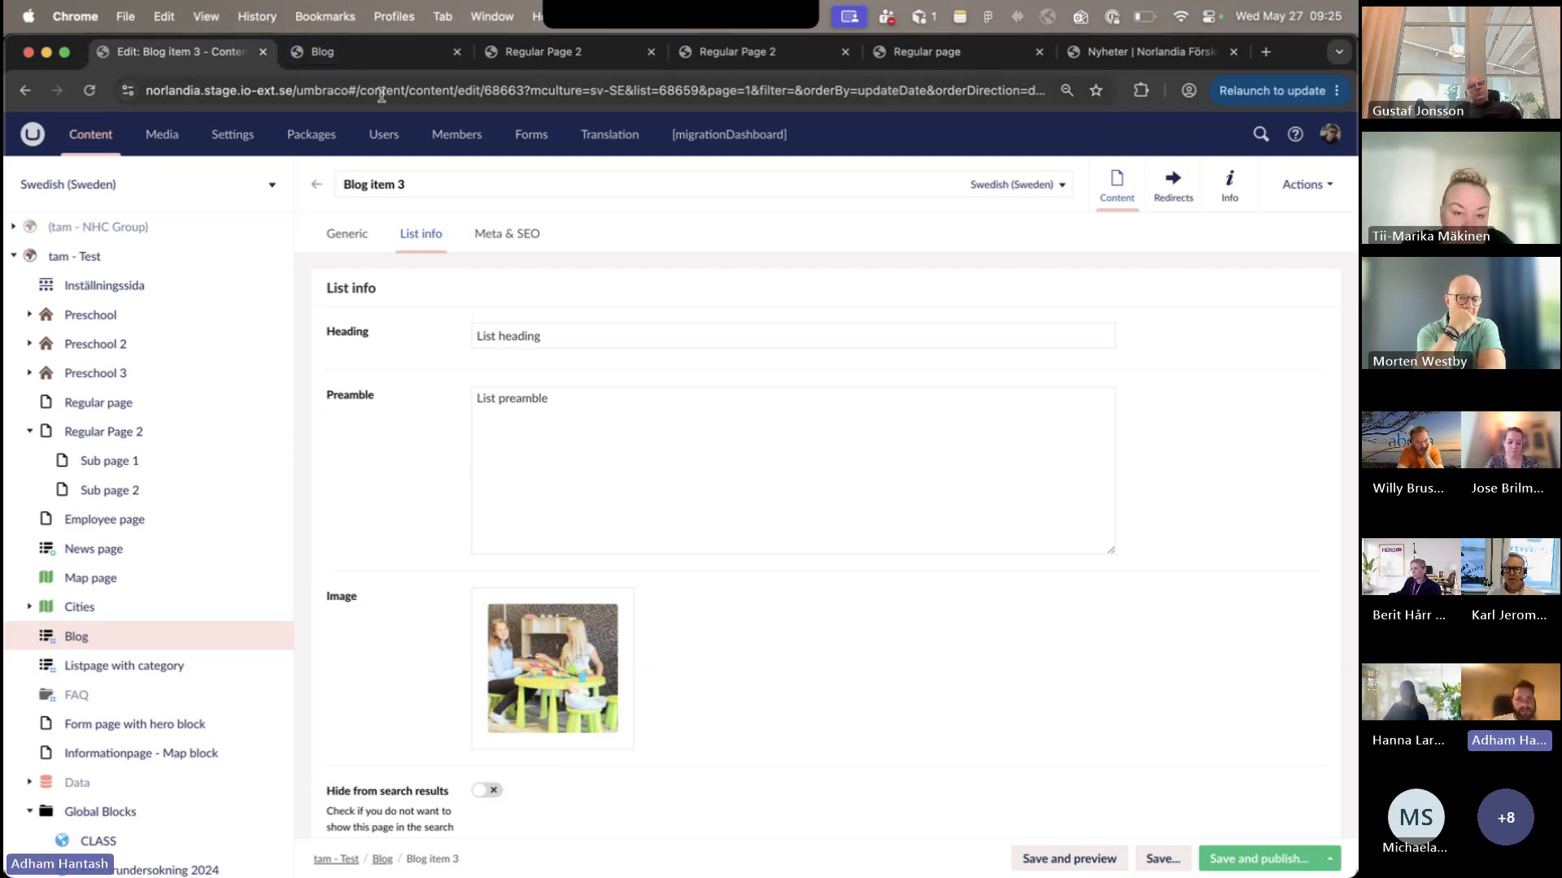
pyautogui.click(375, 54)
pyautogui.scroll(3, 505, 363)
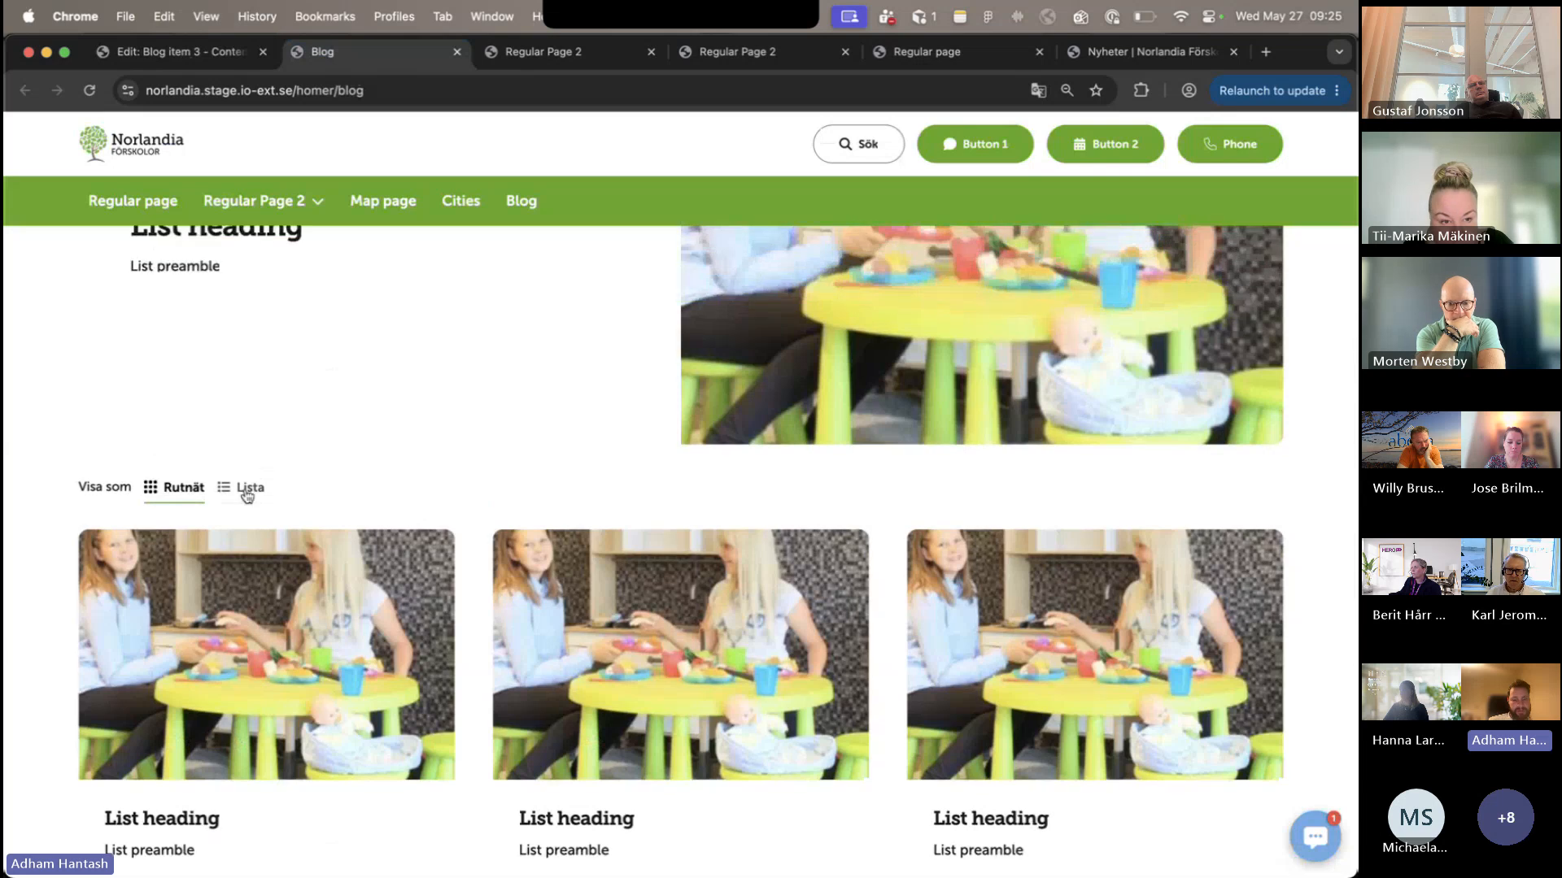
pyautogui.scroll(-1, 300, 498)
pyautogui.scroll(-1, 299, 498)
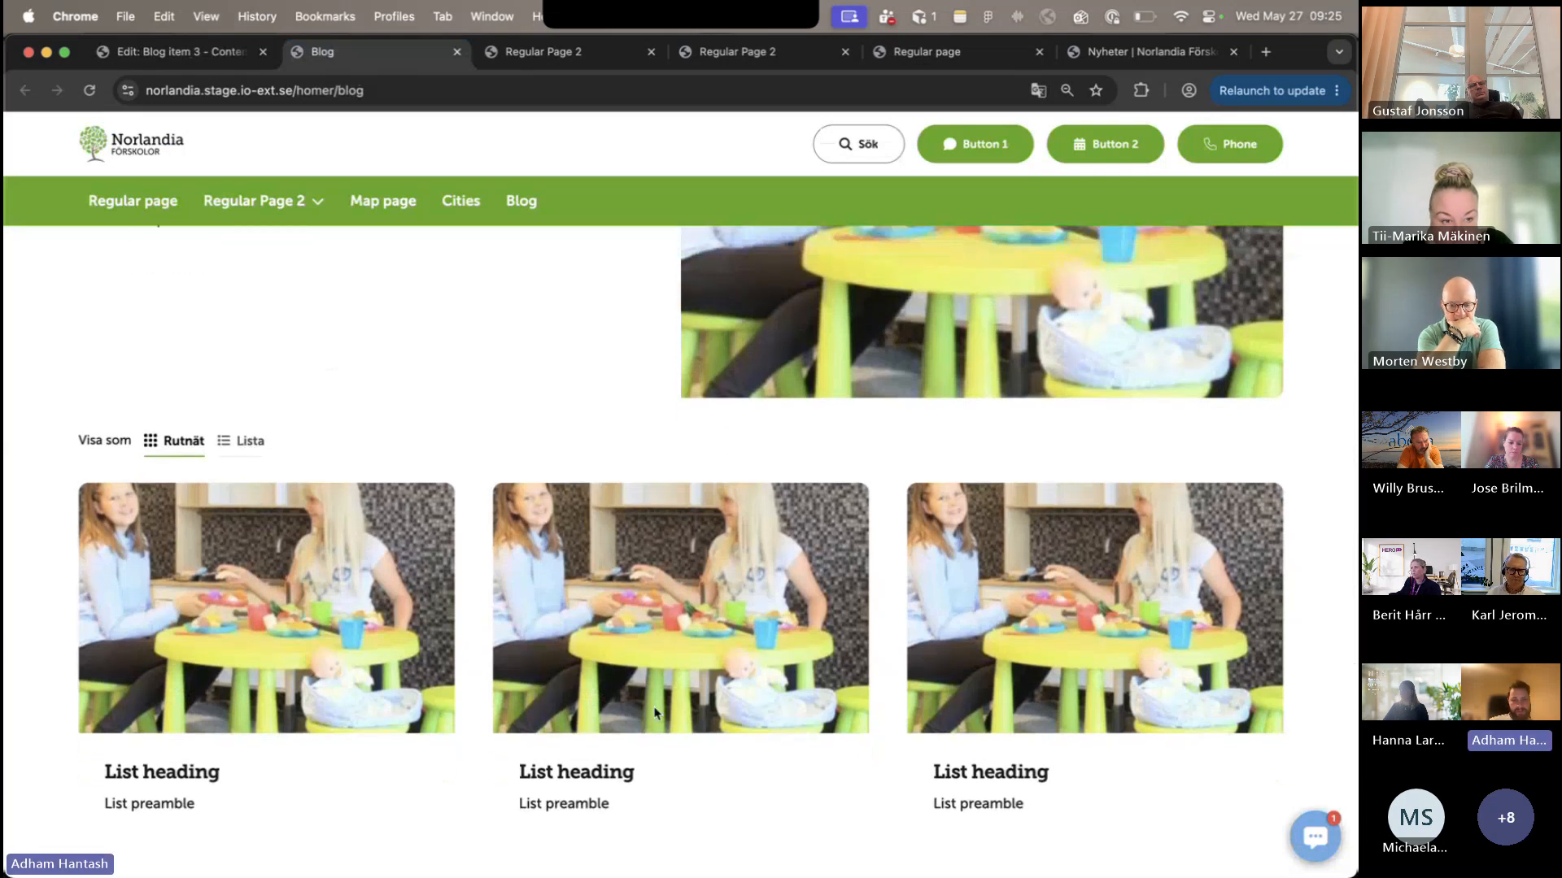
# - Set Blog item 3's List info preamble to "Lorem ipsum" and publish the Swedish (Sweden) version
pyautogui.click(241, 55)
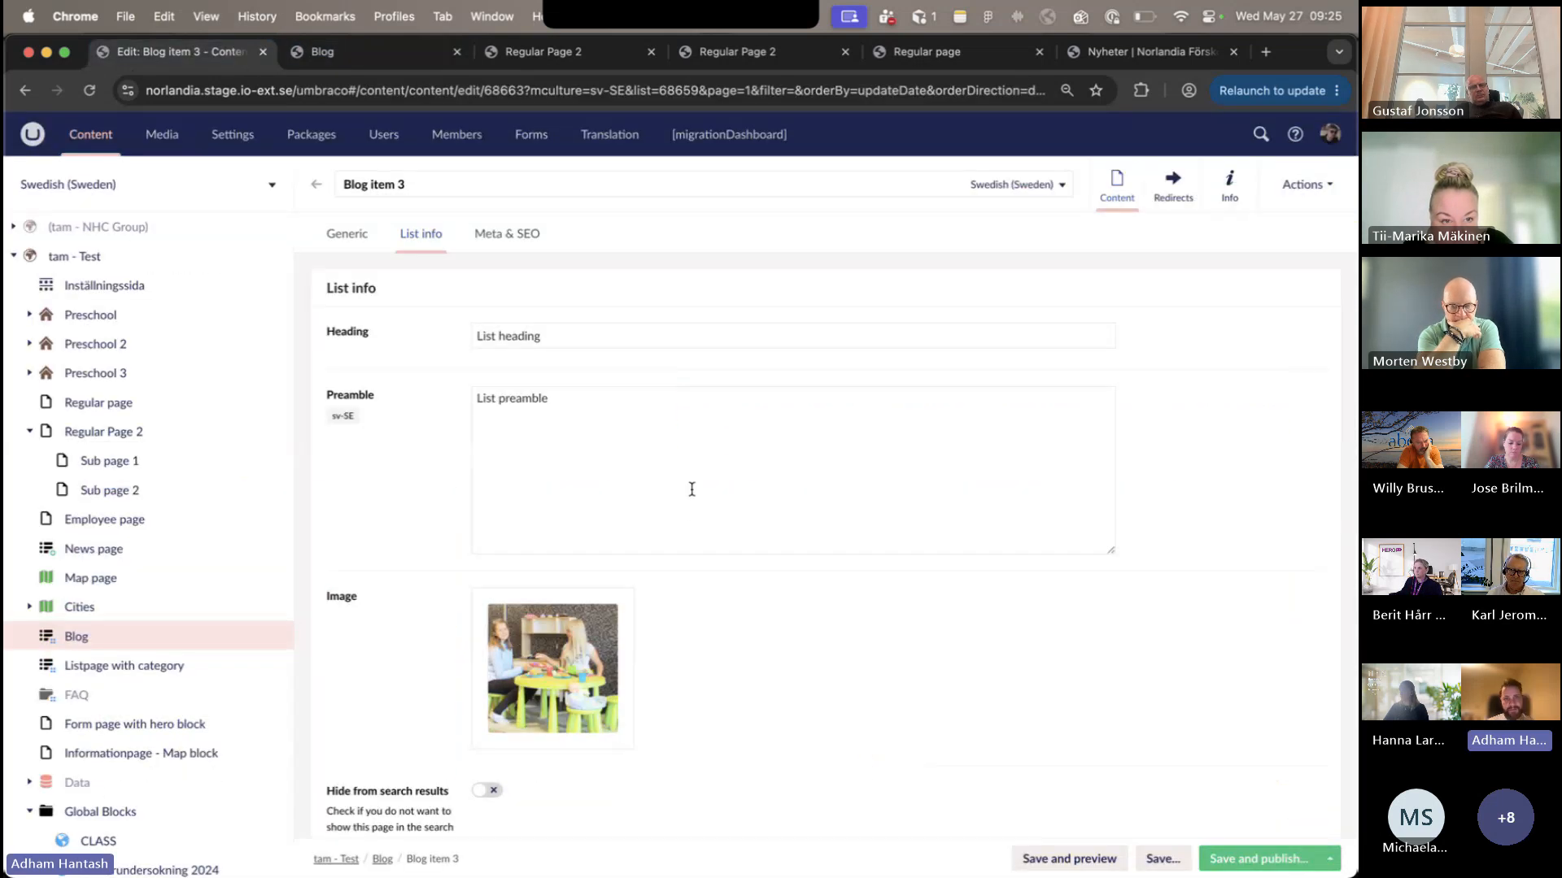
pyautogui.tripleClick(692, 450)
pyautogui.write('Lorem ipsum')
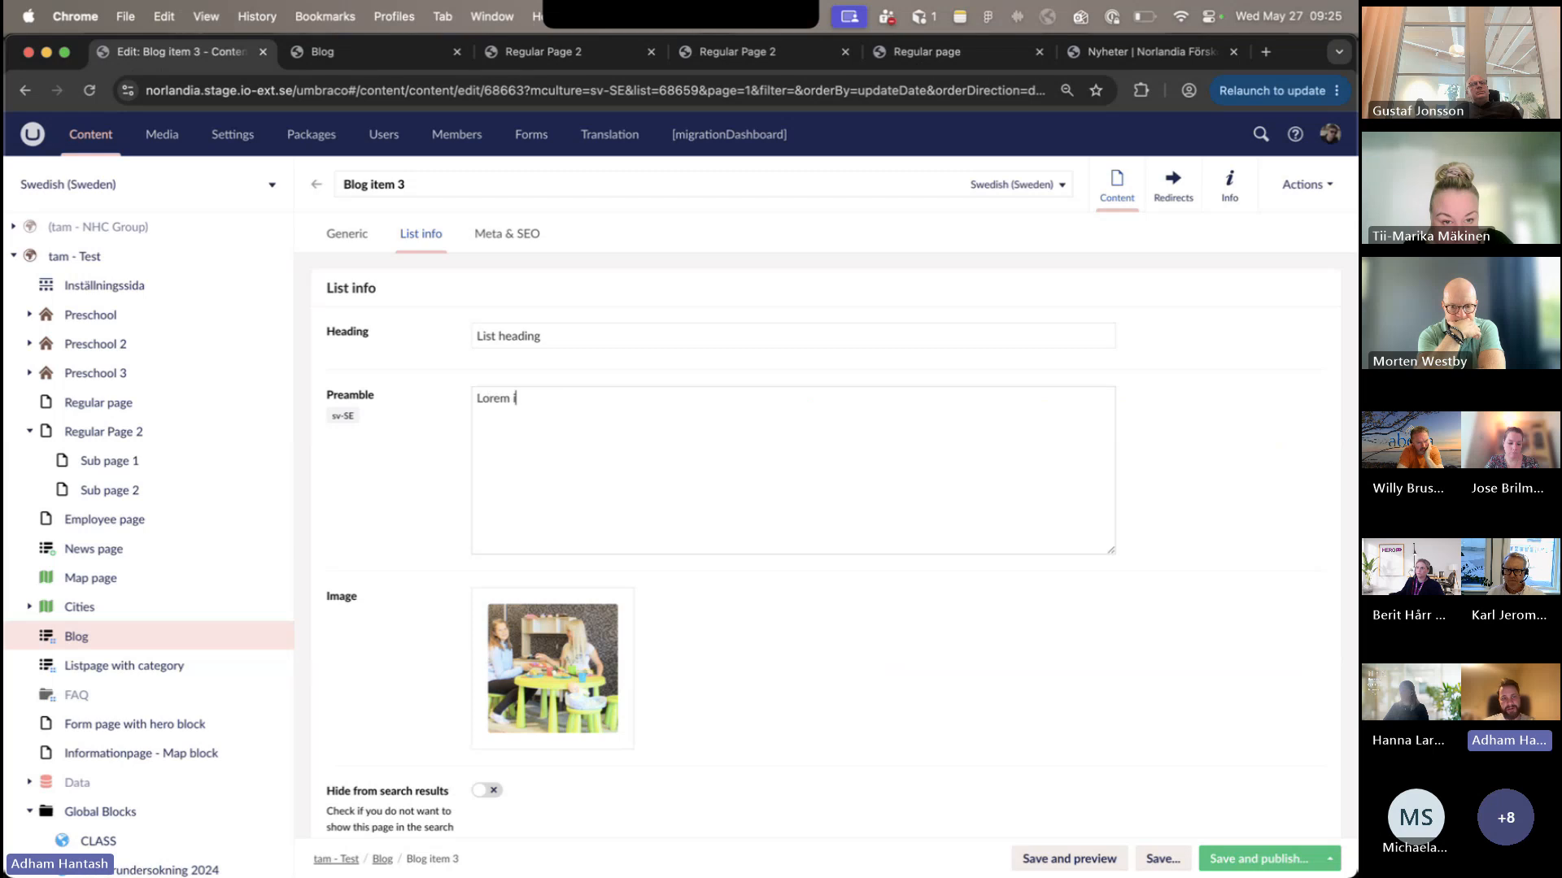
pyautogui.click(1257, 859)
pyautogui.click(847, 595)
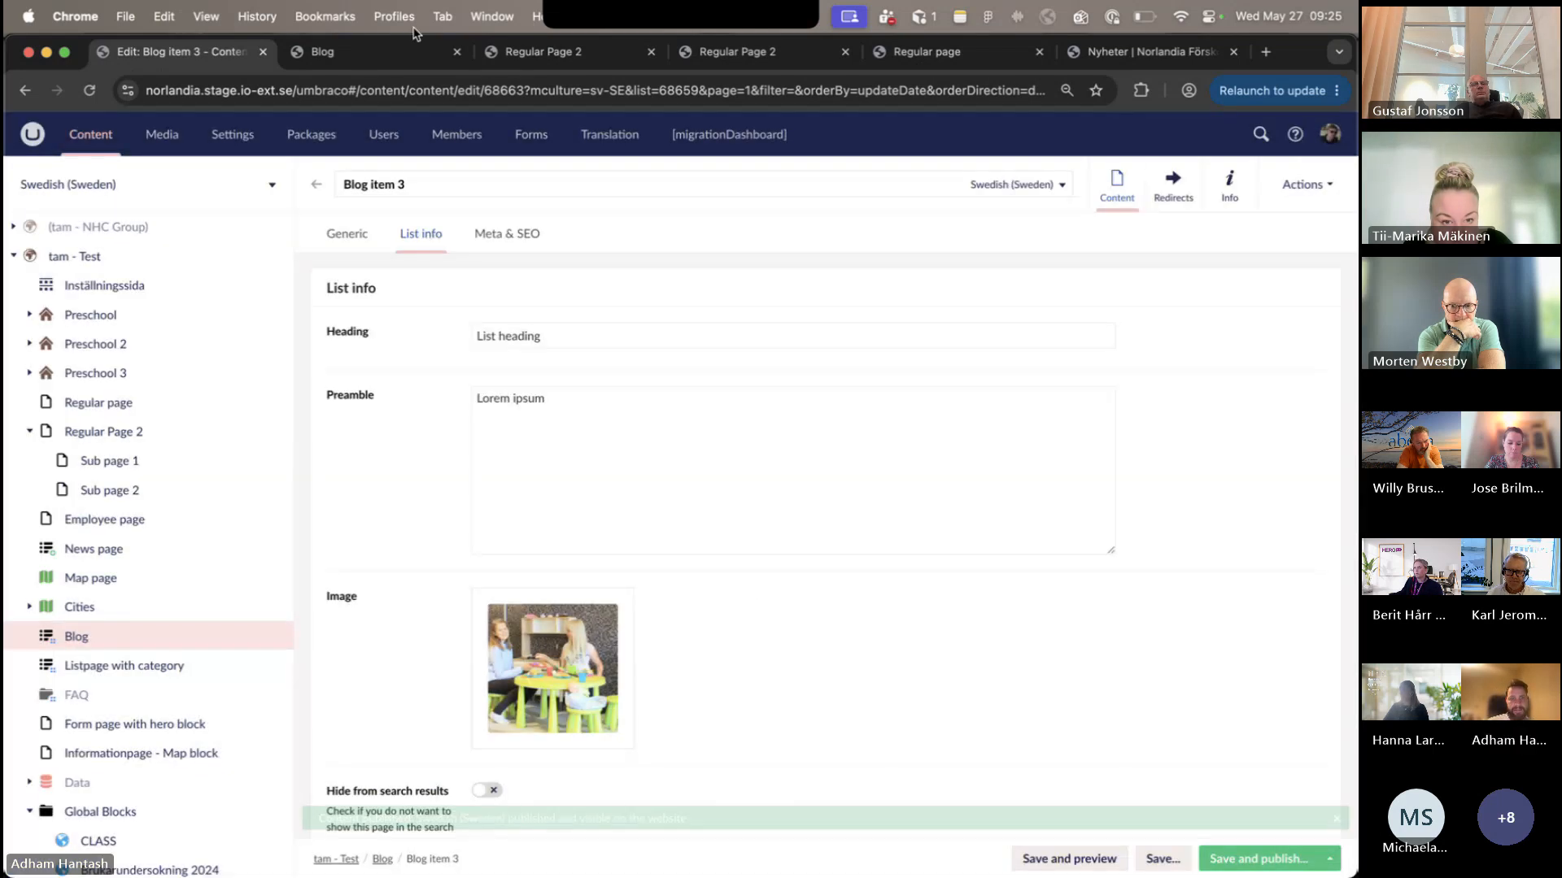
# - Reload the published Blog page and check the updated preamble and the other item cards
pyautogui.click(414, 51)
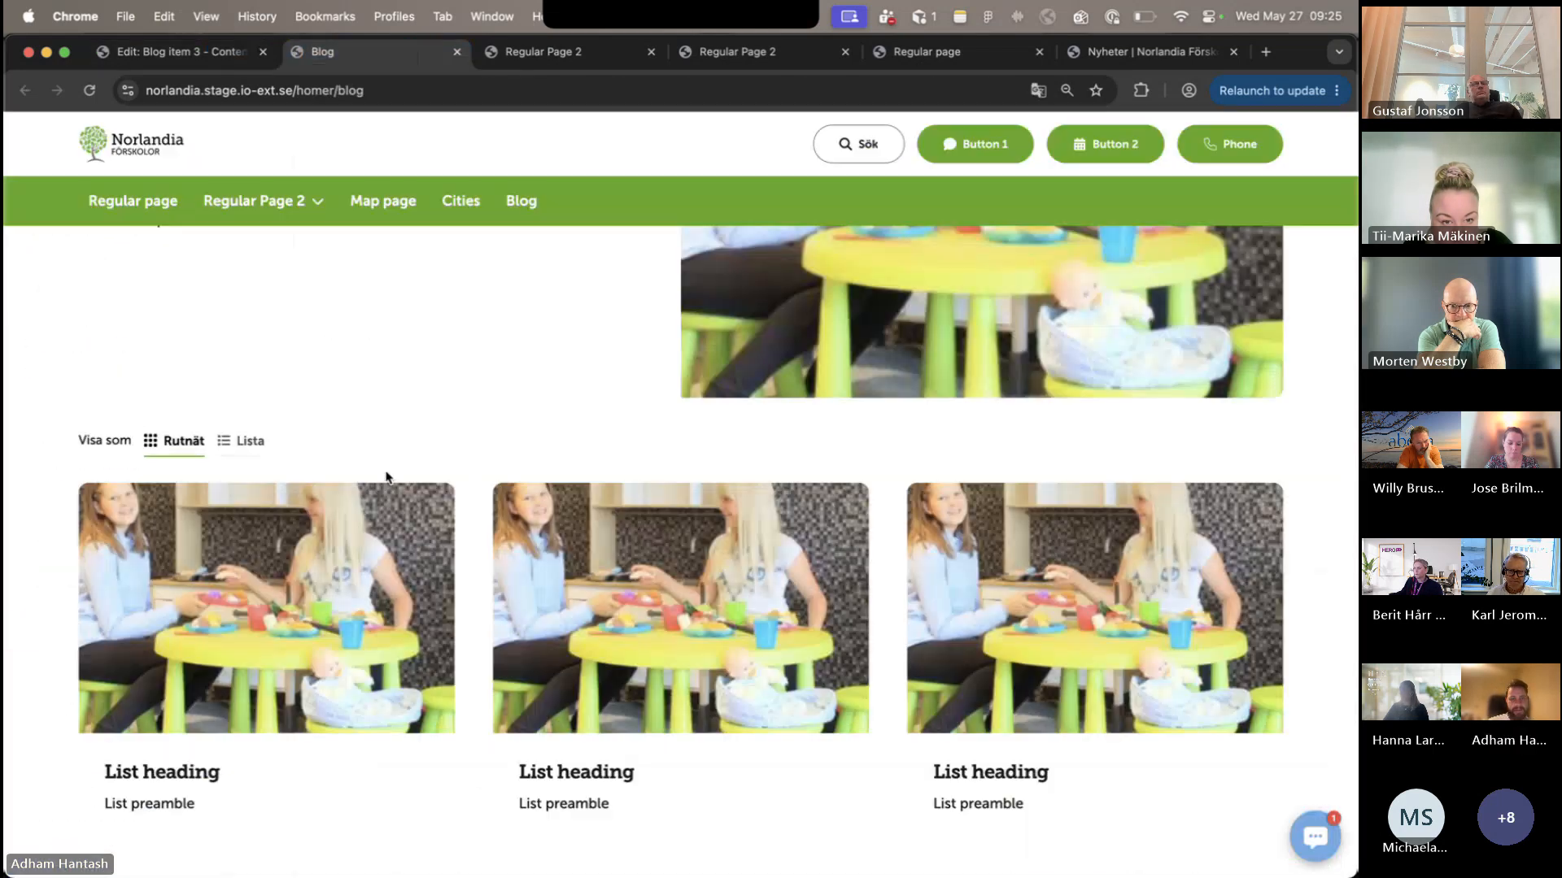
pyautogui.click(90, 90)
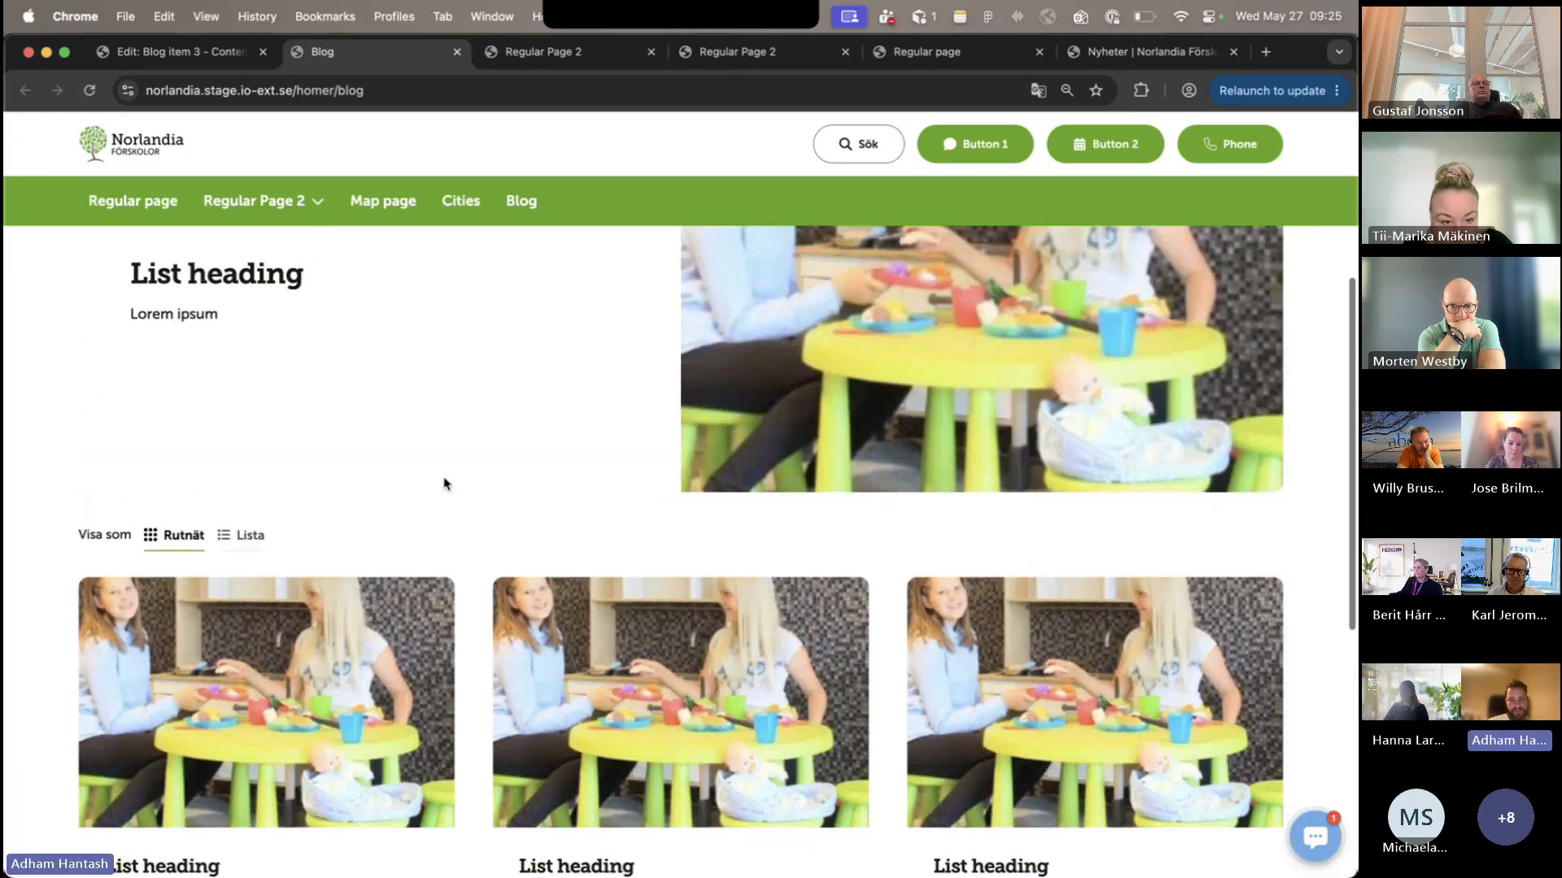
pyautogui.scroll(4, 444, 478)
pyautogui.scroll(-10, 443, 479)
pyautogui.scroll(8, 445, 477)
pyautogui.scroll(-4, 464, 474)
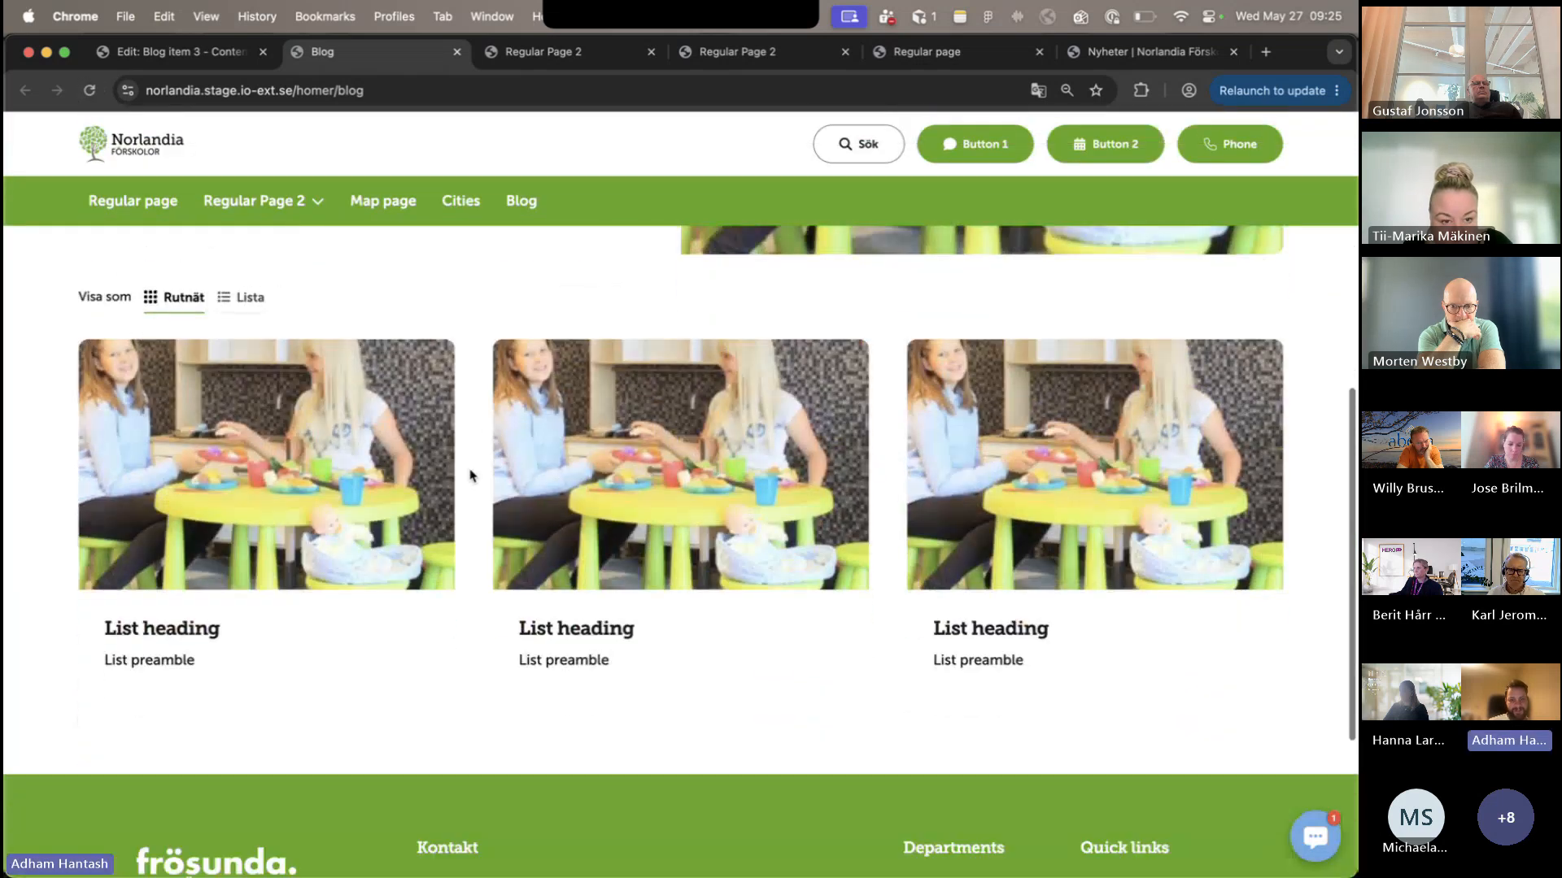
# - Open the Blog list page's info in the editor and view its published page through the /homer/blog link
pyautogui.click(190, 61)
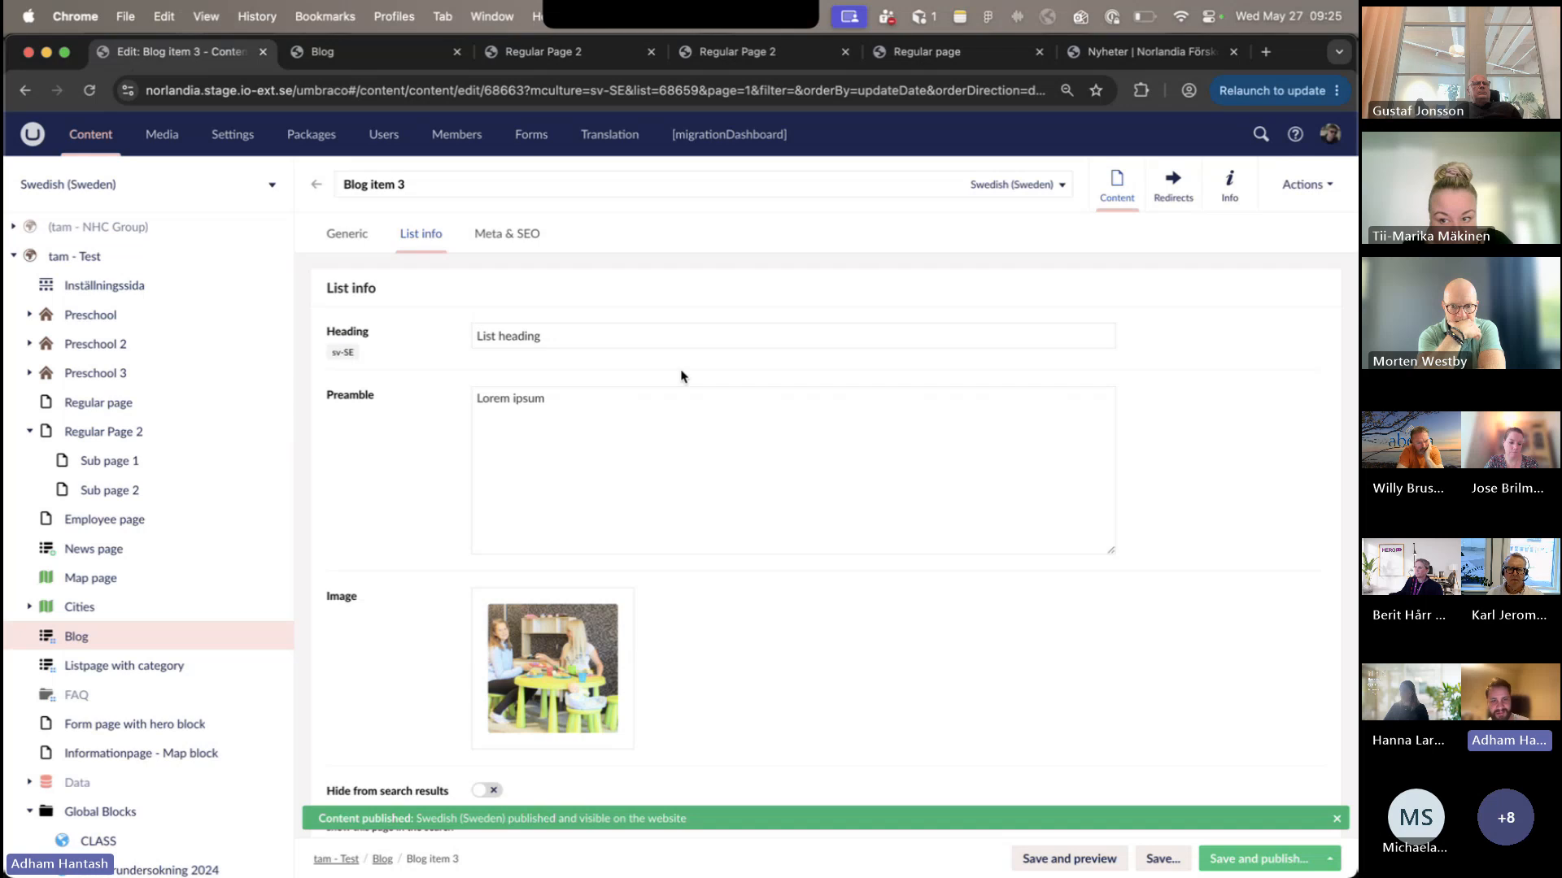
pyautogui.click(346, 235)
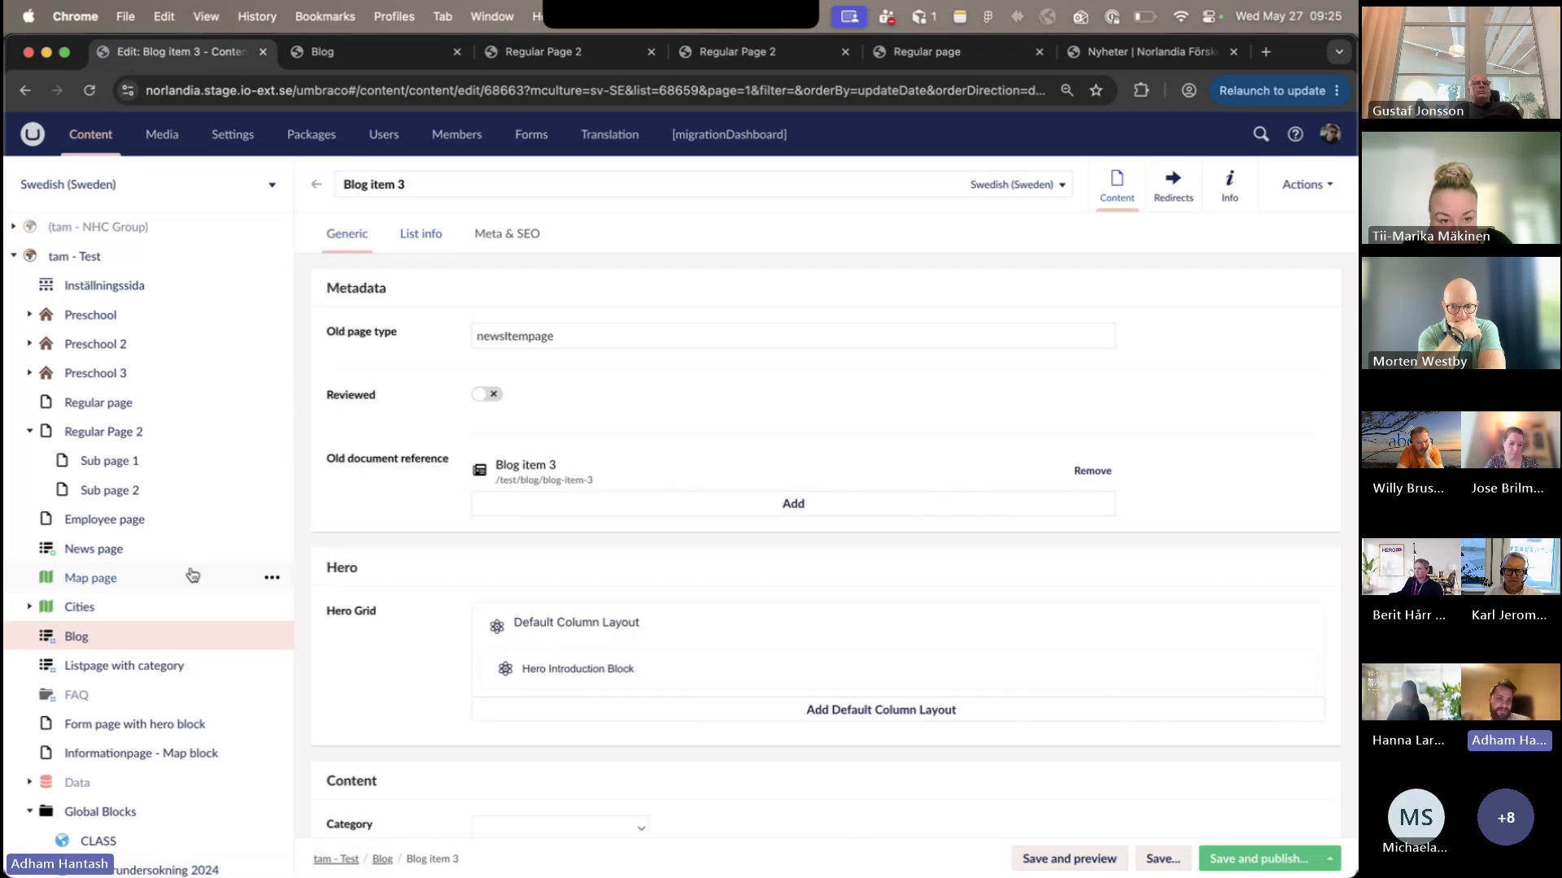
pyautogui.click(178, 638)
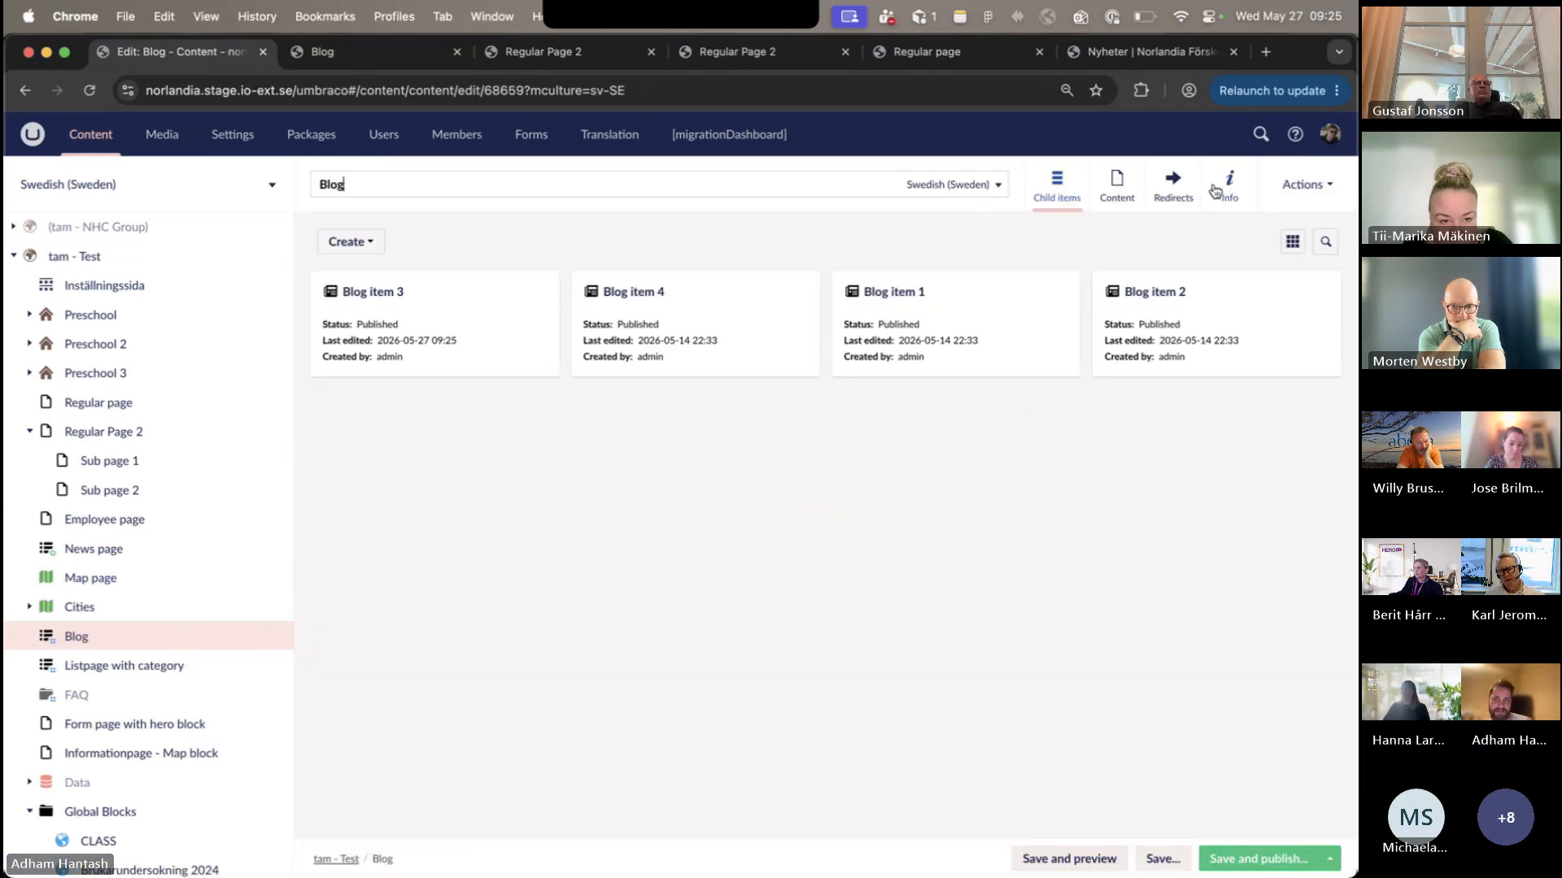
pyautogui.click(1217, 192)
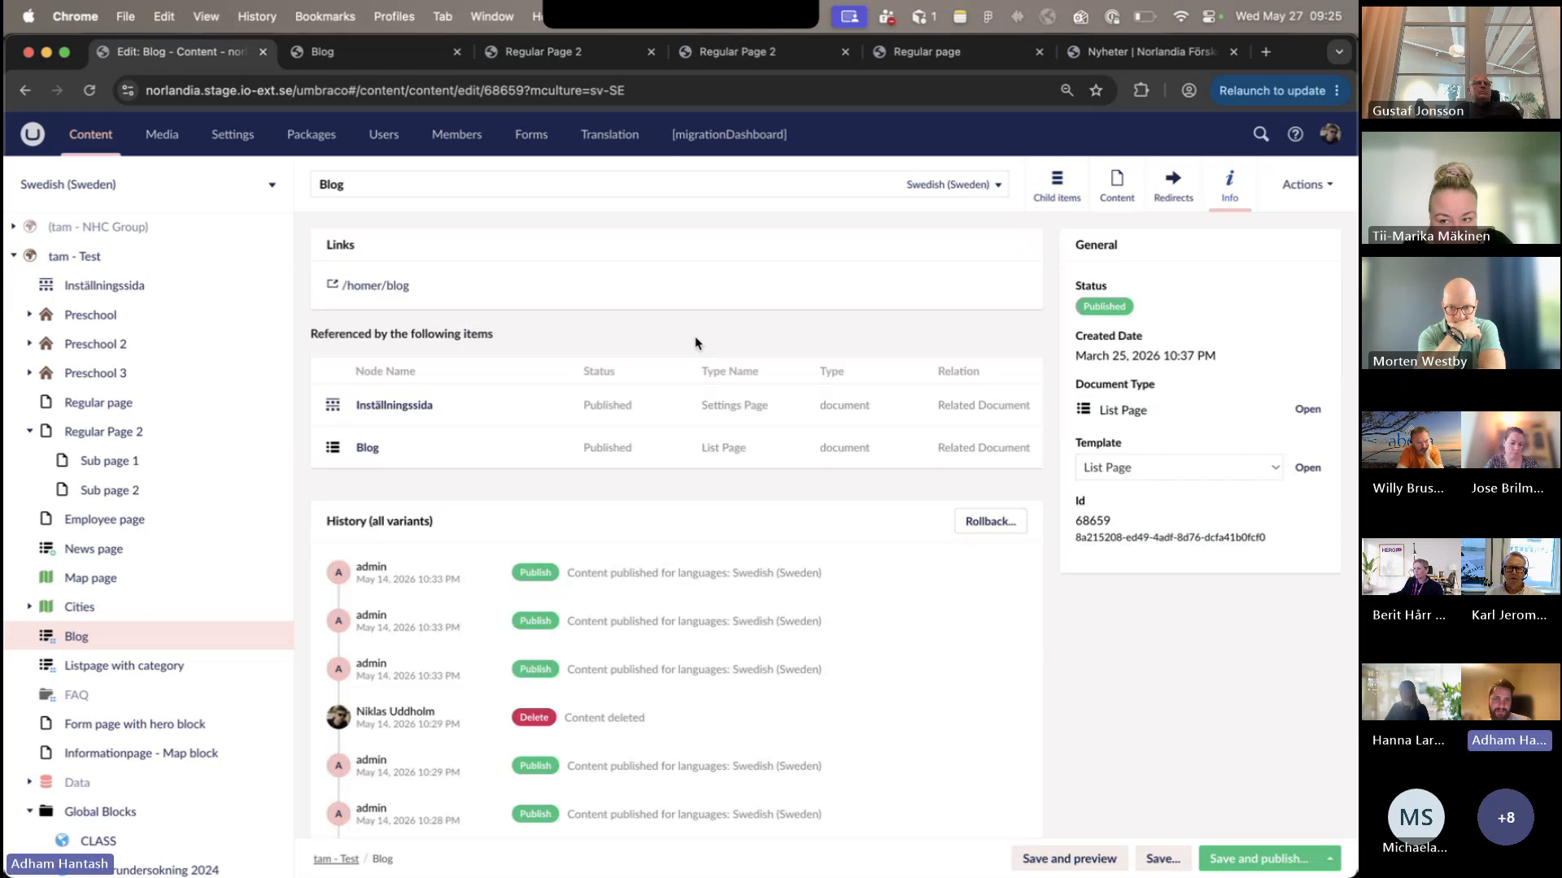
pyautogui.click(401, 285)
pyautogui.scroll(-10, 403, 303)
pyautogui.scroll(5, 403, 303)
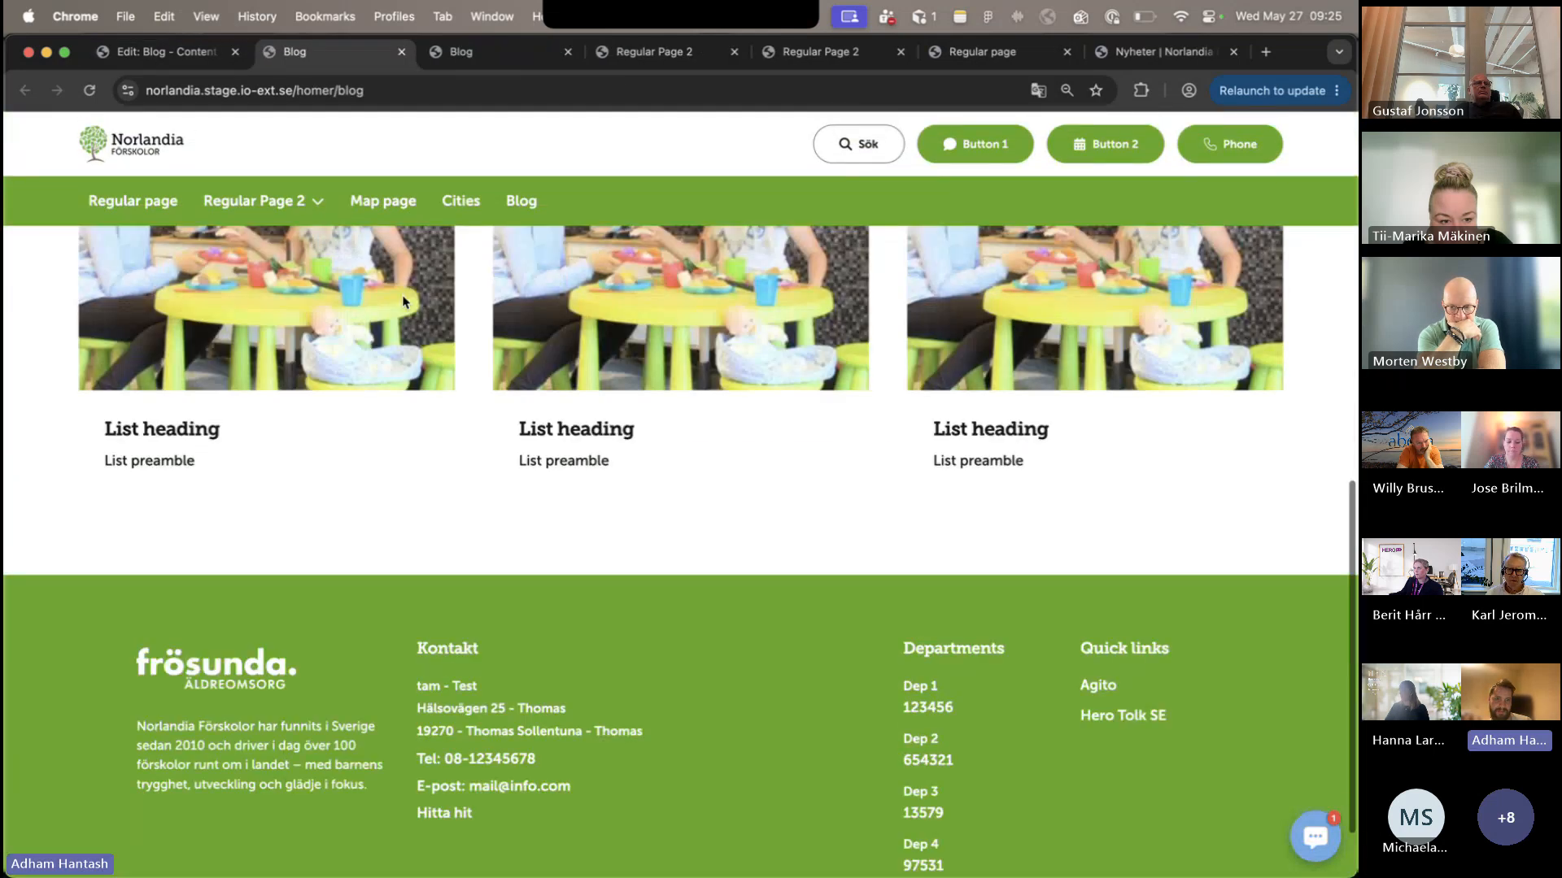
pyautogui.scroll(-2, 244, 341)
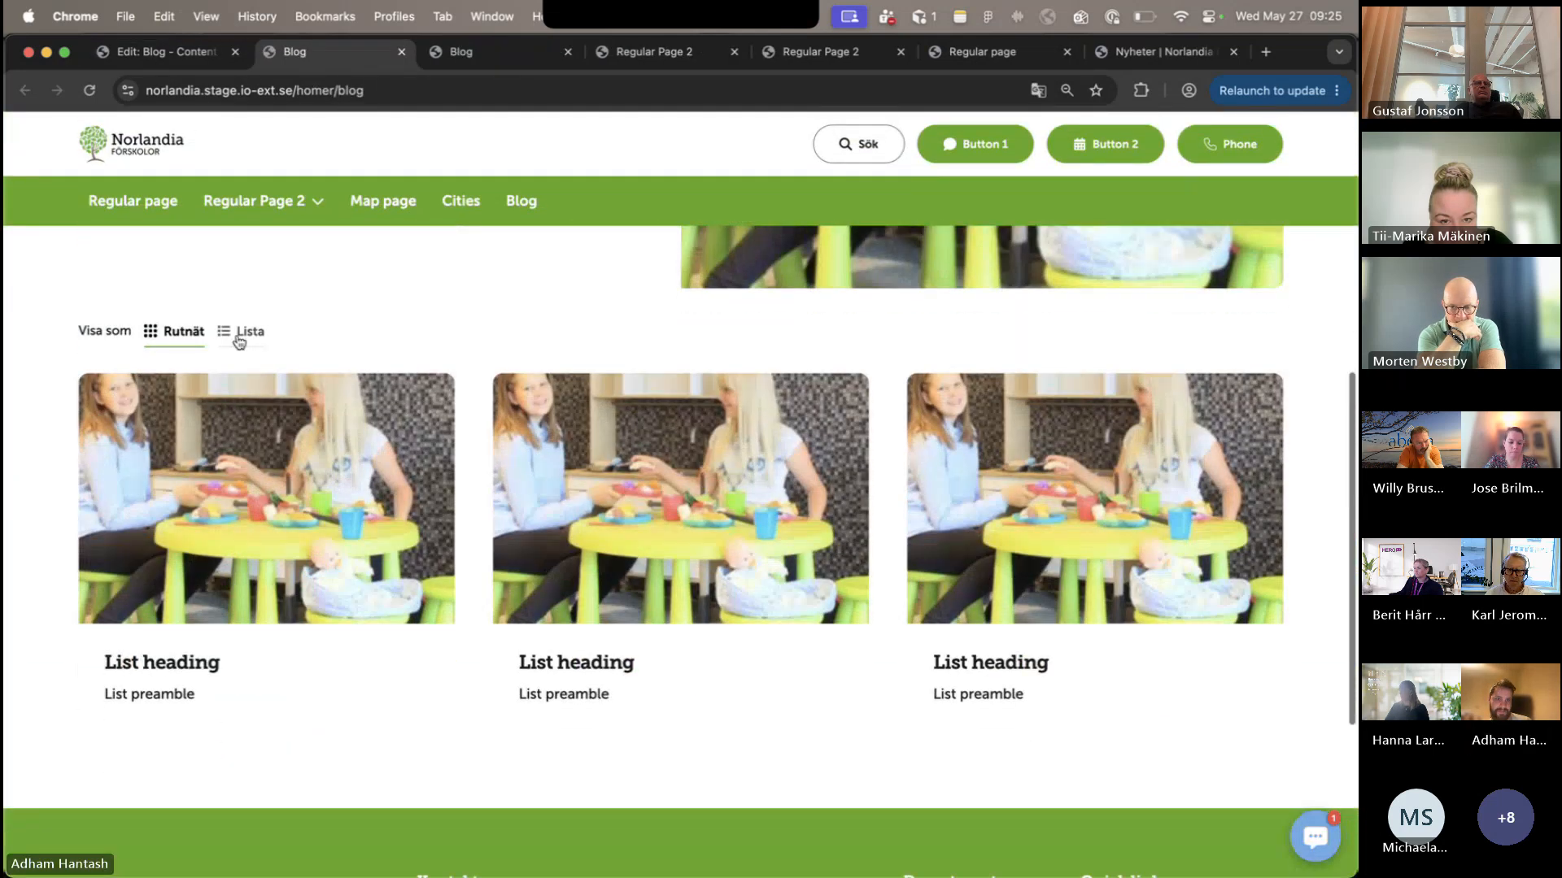
# - Show the published blog items as Lista and examine the entries and the featured item
pyautogui.click(244, 328)
pyautogui.scroll(-3, 244, 328)
pyautogui.scroll(4, 244, 328)
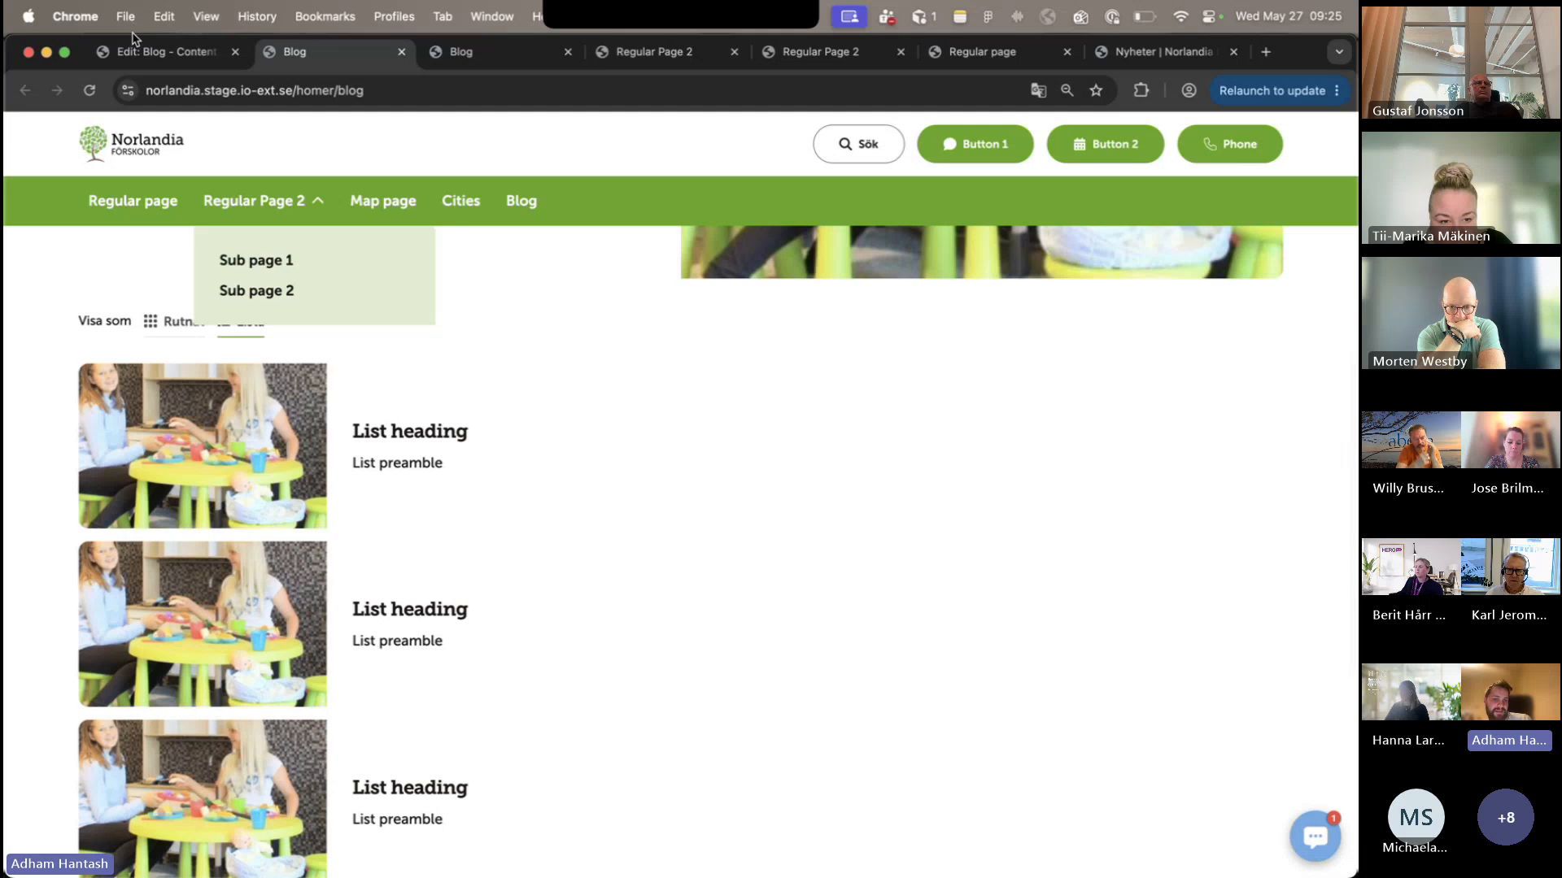
pyautogui.click(151, 51)
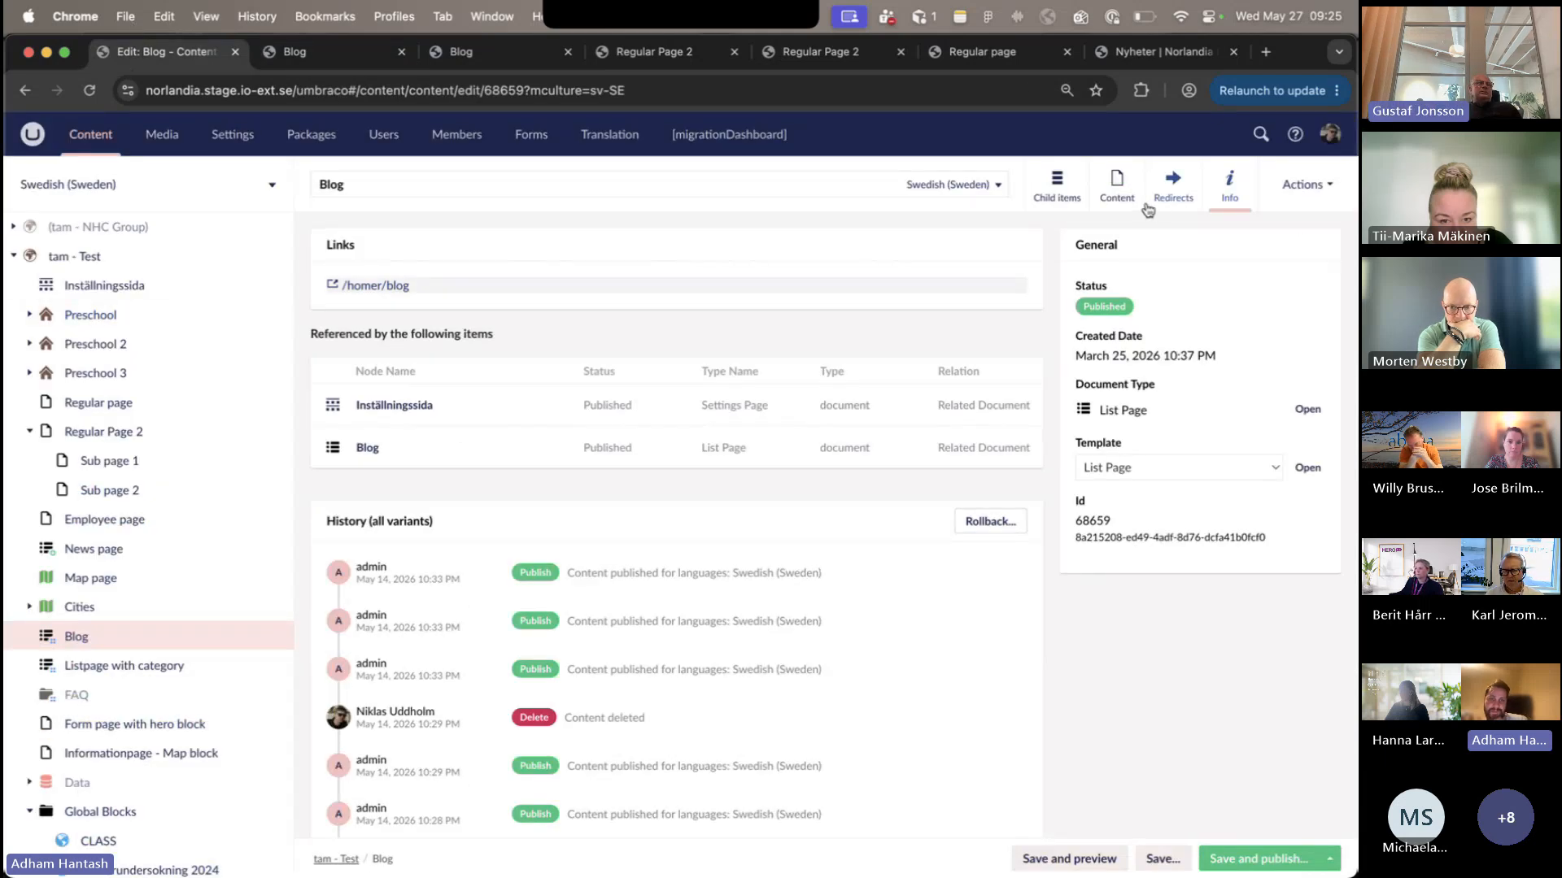
pyautogui.click(301, 56)
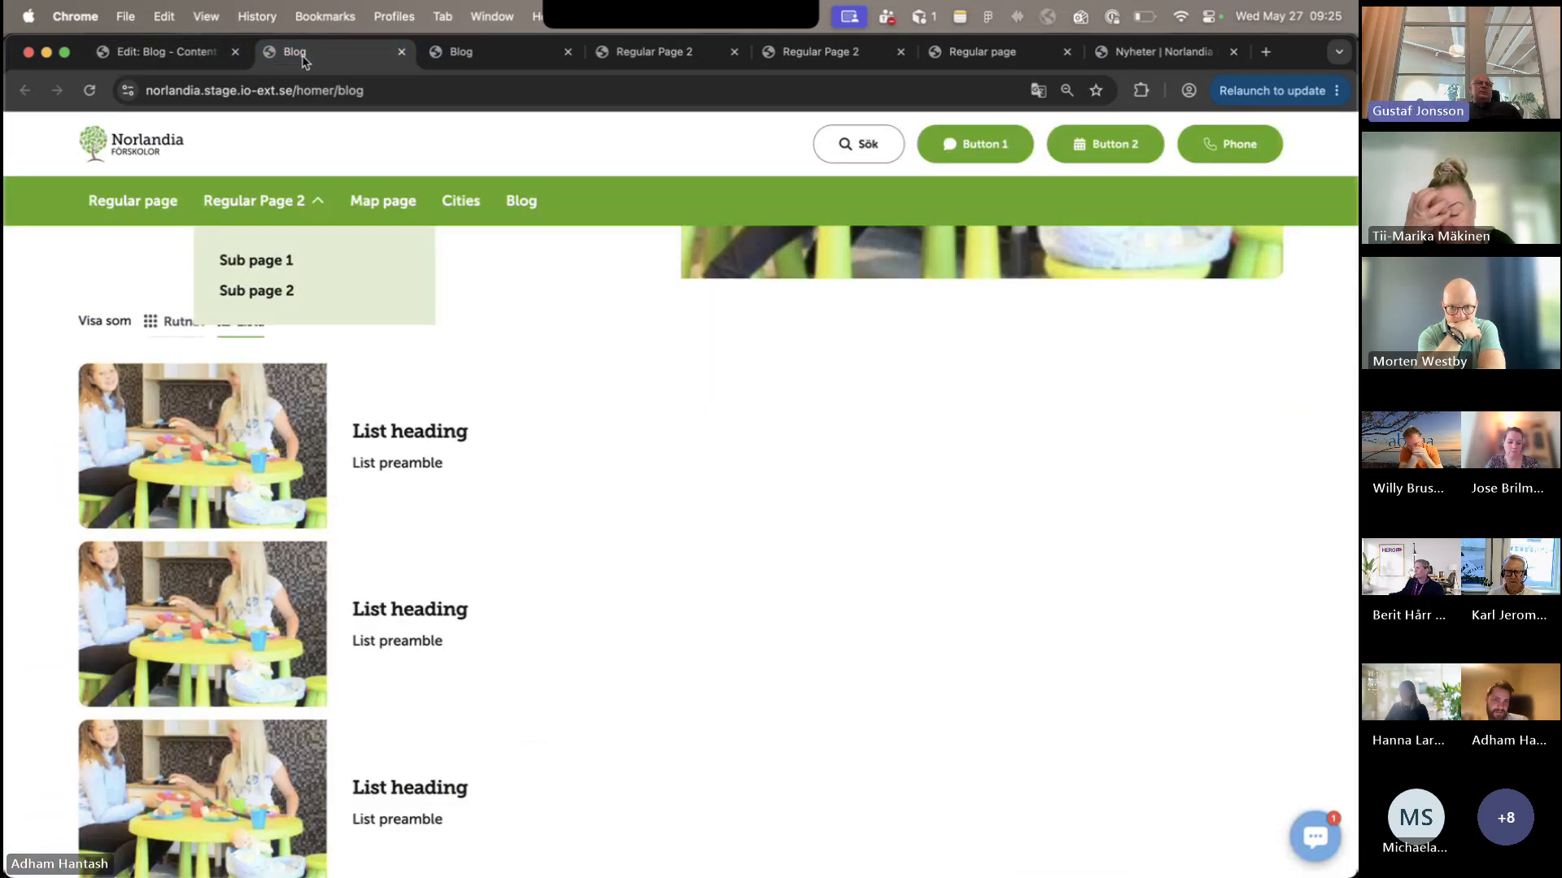
pyautogui.scroll(-5, 377, 366)
pyautogui.scroll(2, 376, 366)
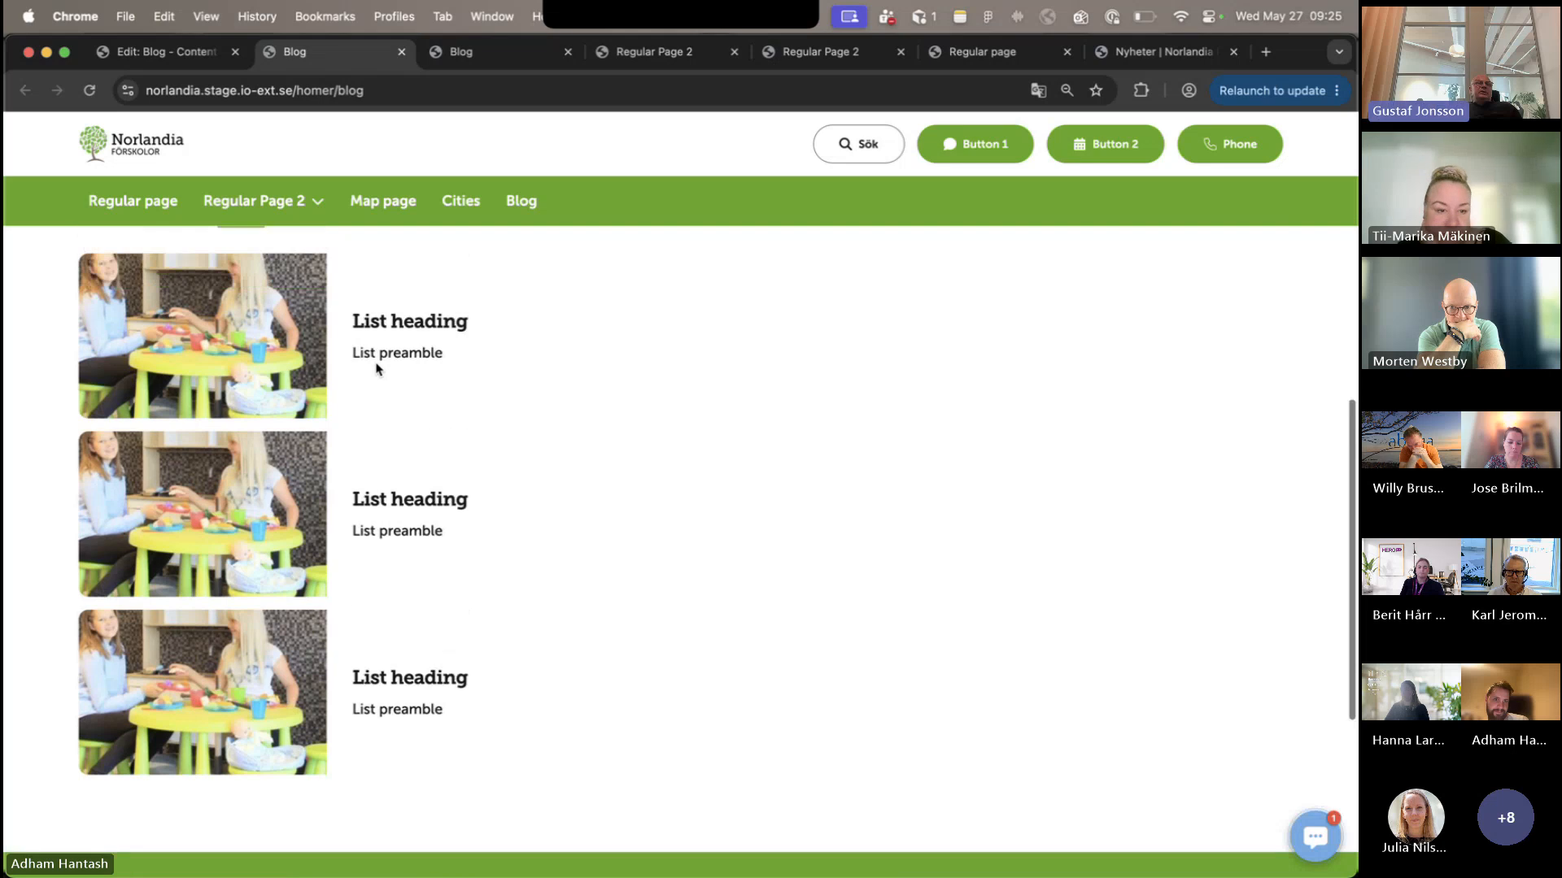
pyautogui.scroll(6, 377, 366)
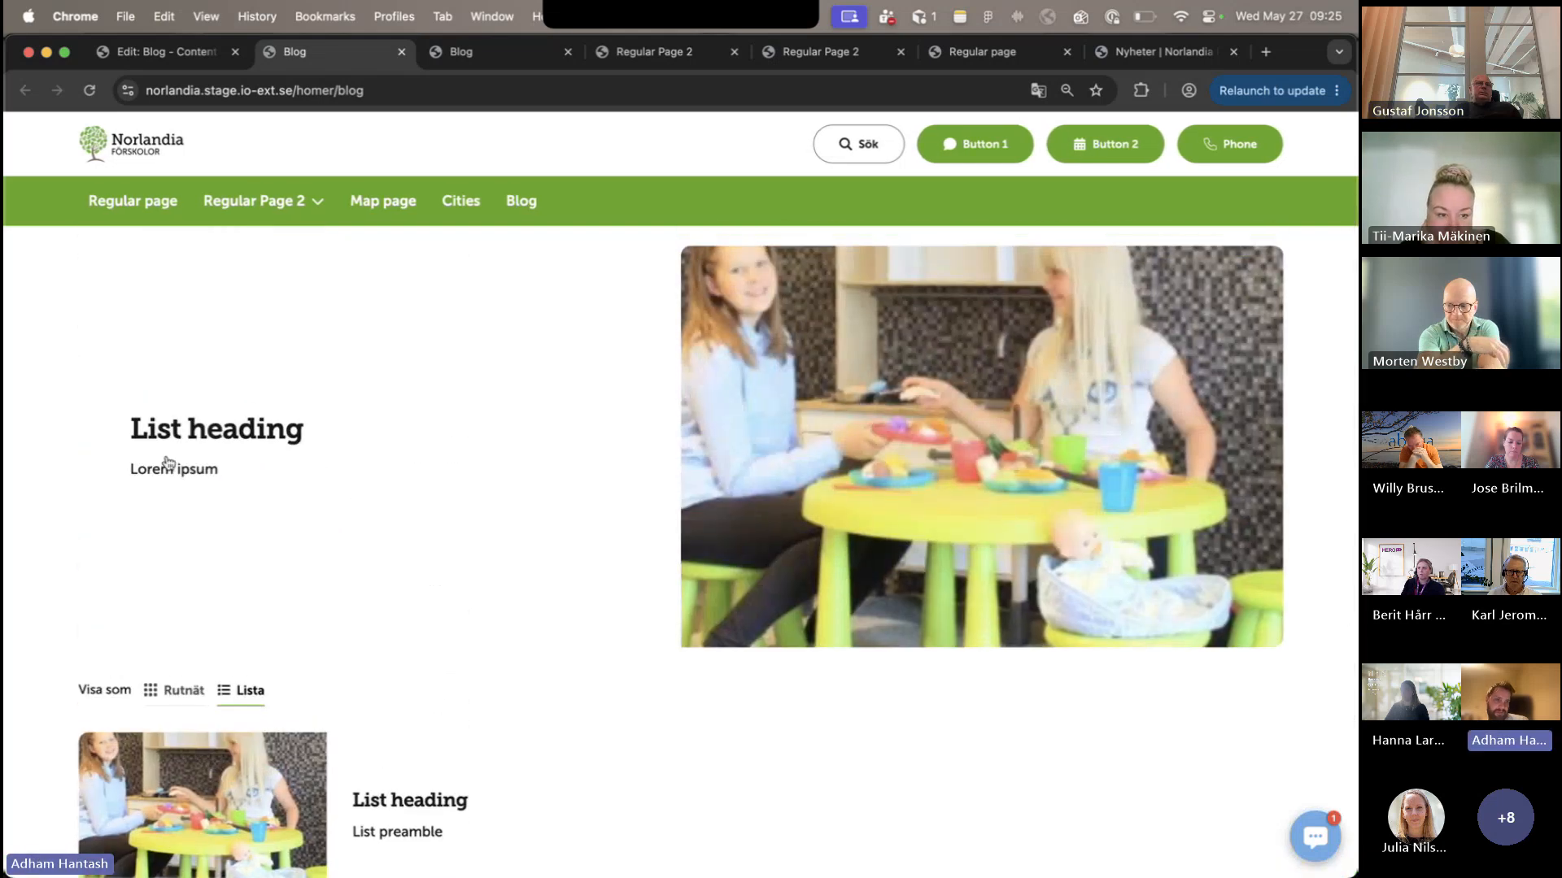
# - View the published Blog item 3 from its featured entry and return to the Blog page
pyautogui.click(167, 463)
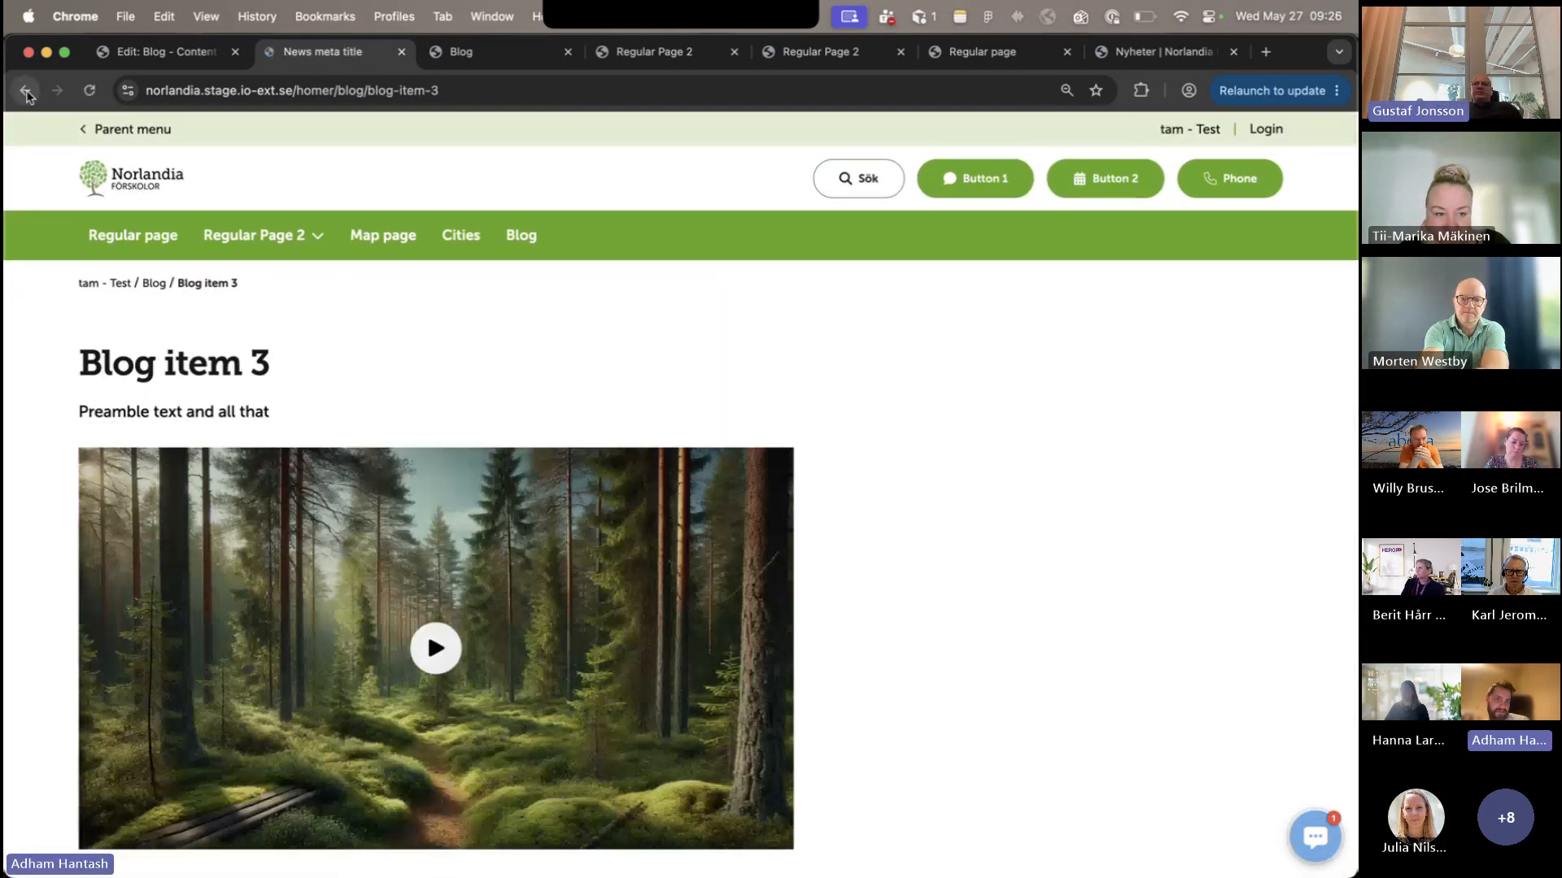
pyautogui.click(25, 90)
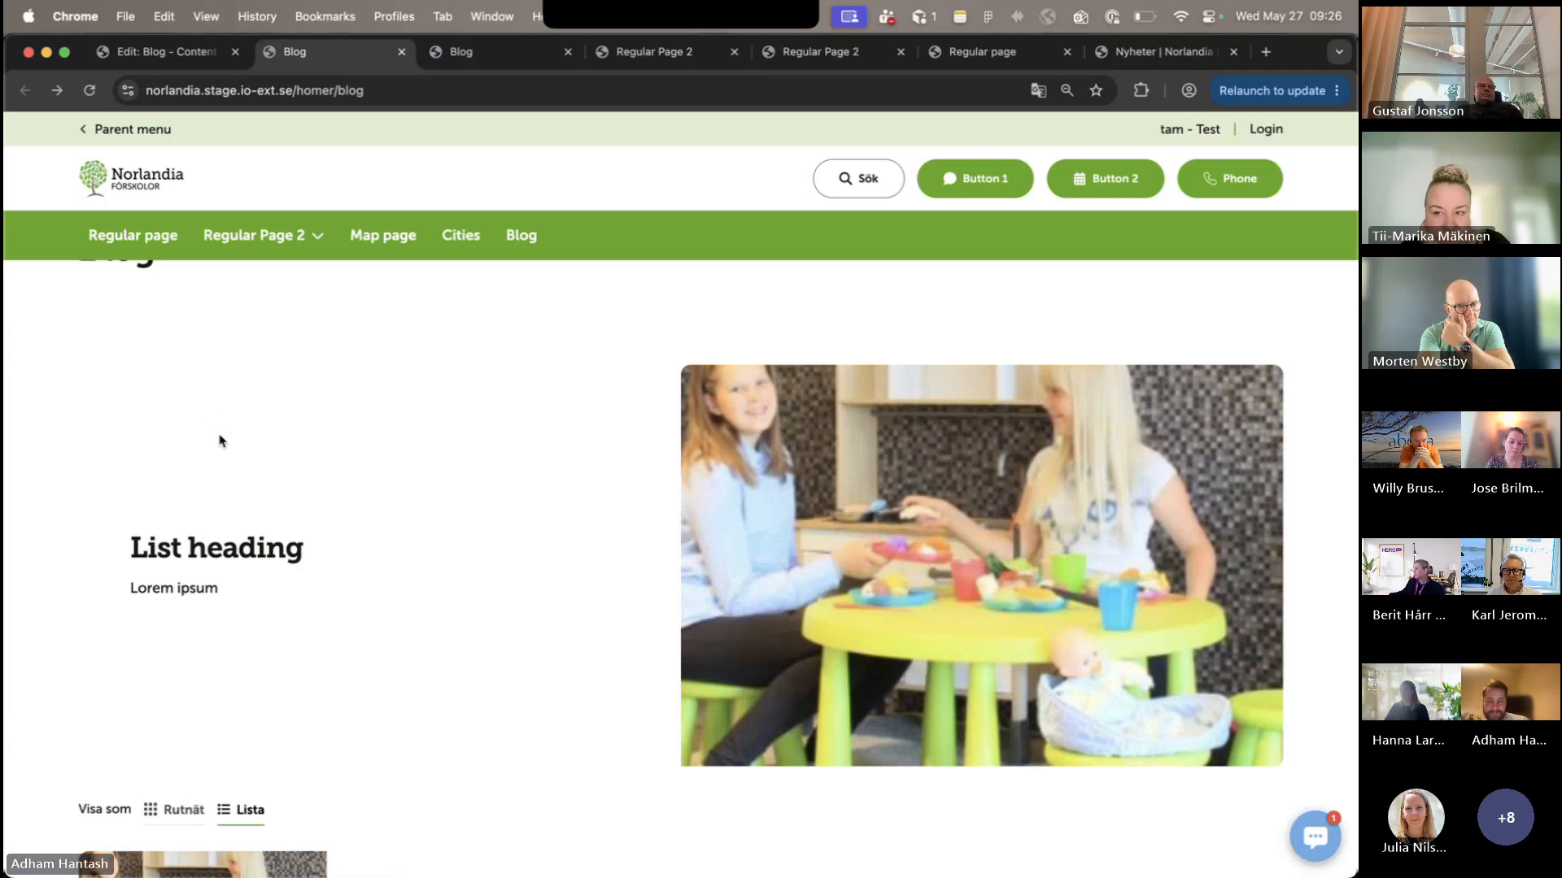
pyautogui.moveTo(210, 216)
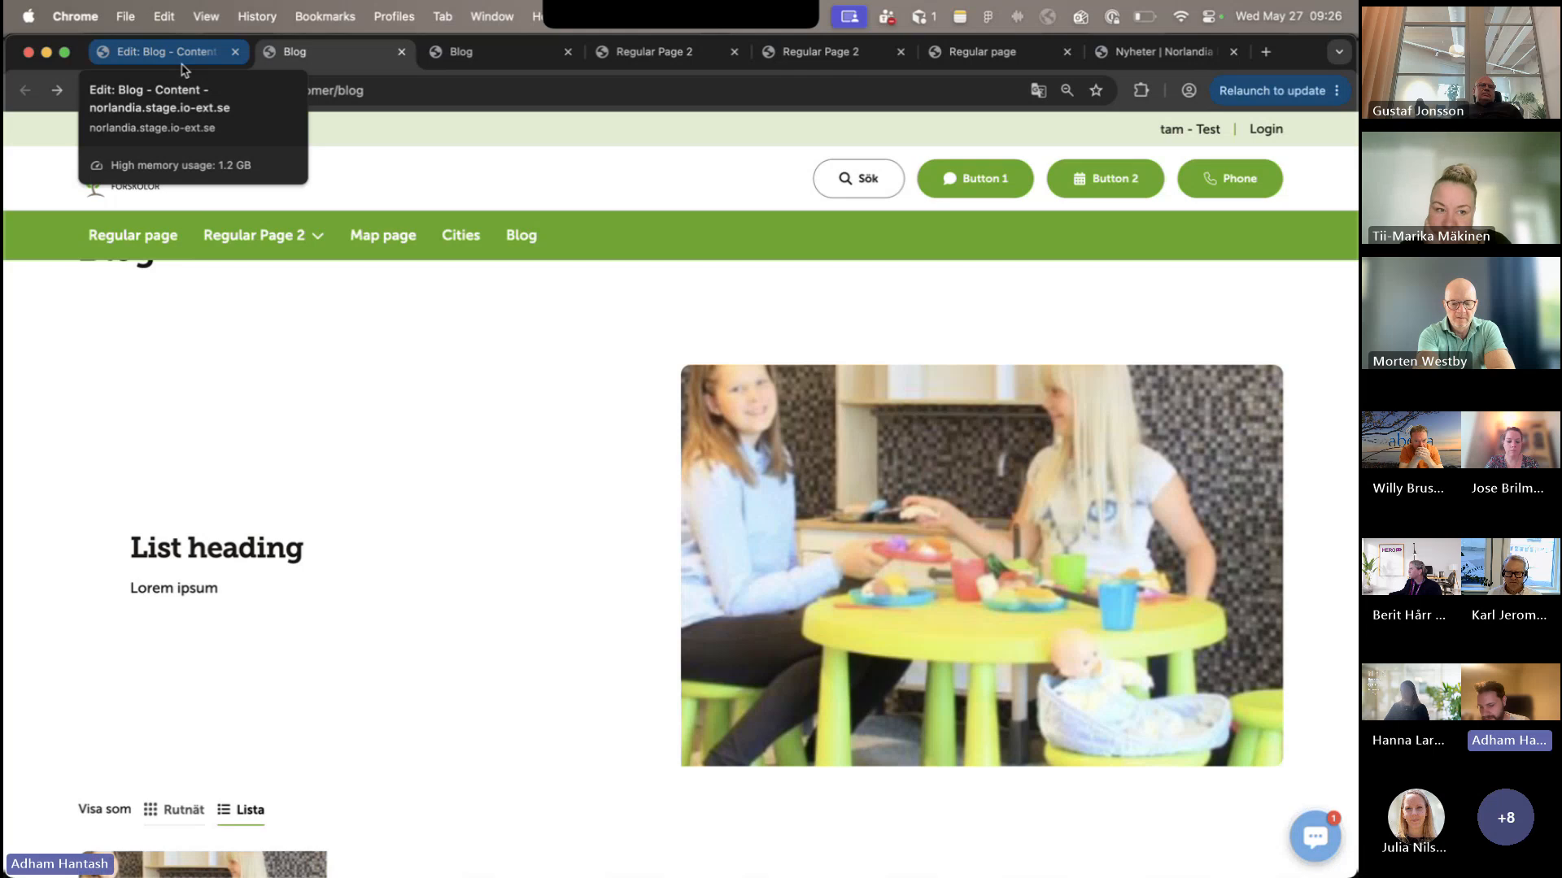
# - Open the List Block in the Blog page's Block Grid in the editor and review its settings
pyautogui.click(182, 63)
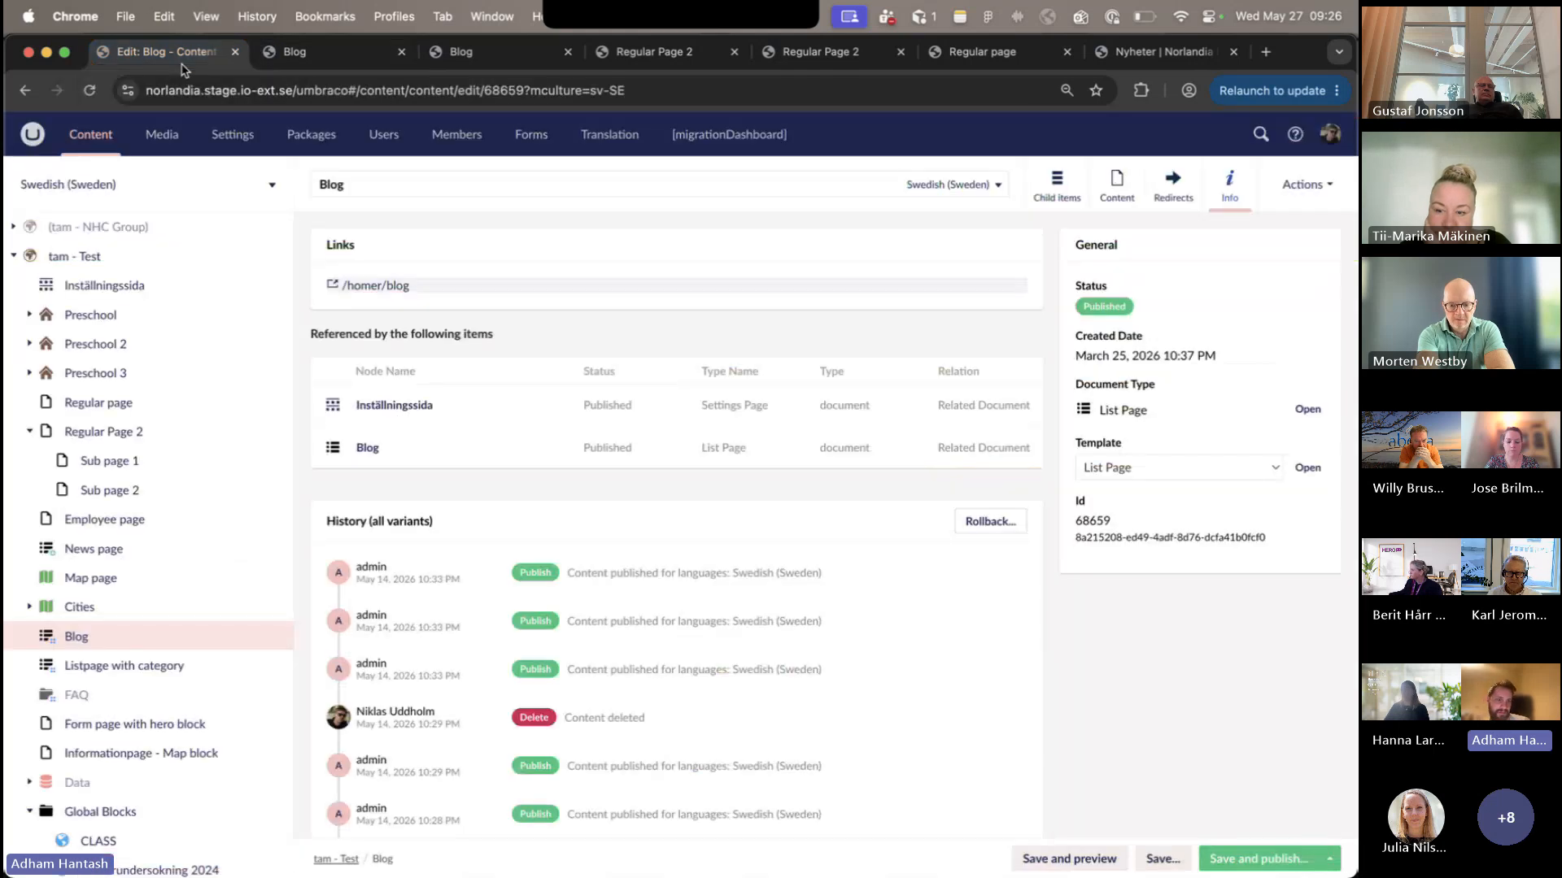
pyautogui.click(1117, 187)
pyautogui.scroll(-3, 809, 602)
pyautogui.scroll(1, 808, 602)
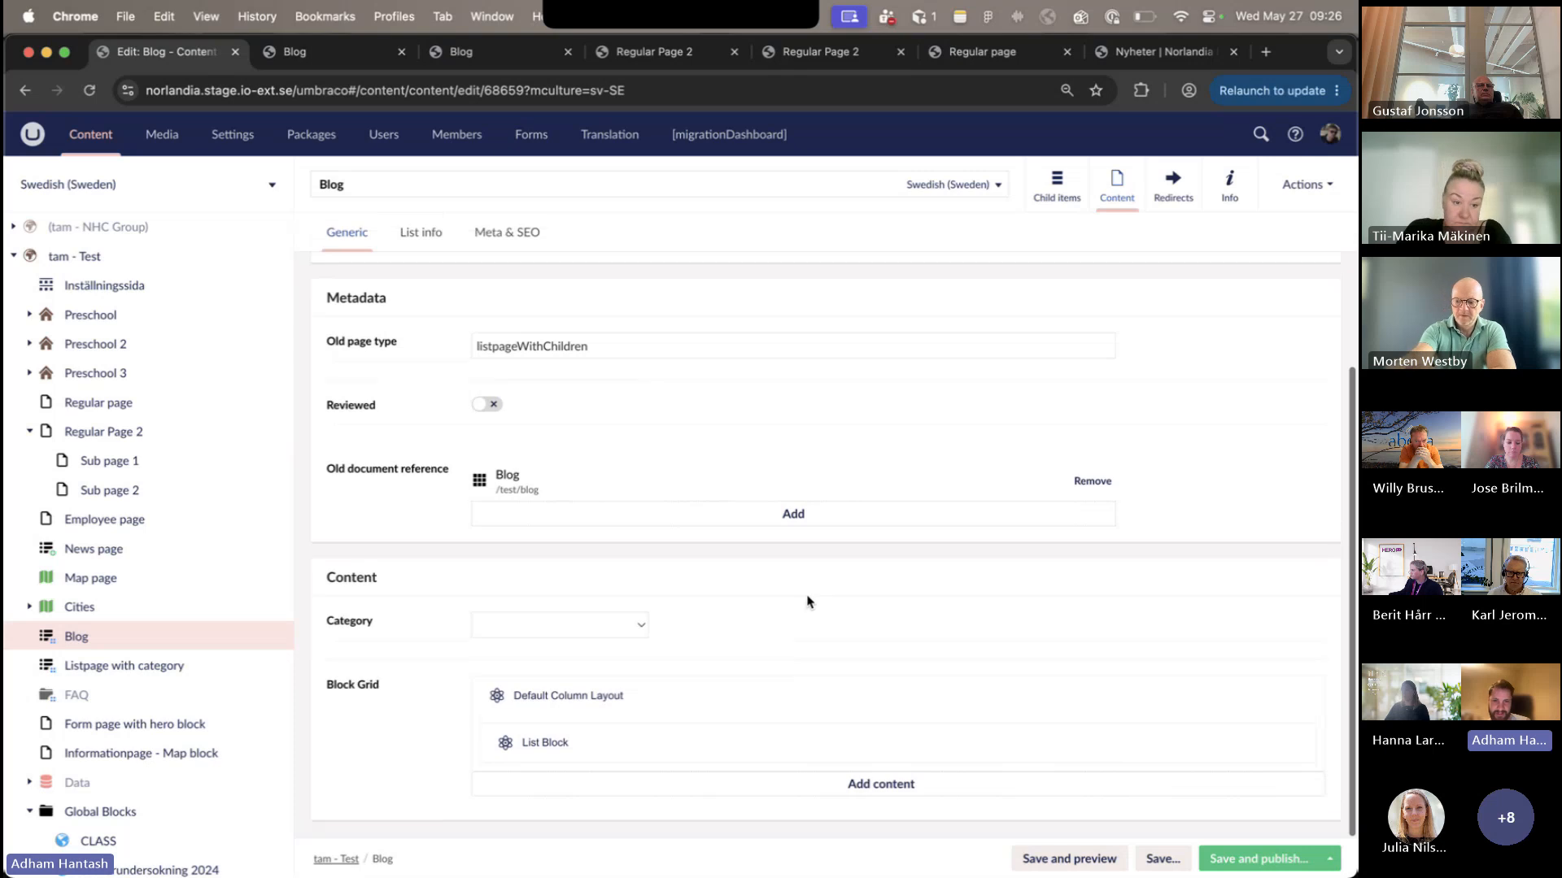
pyautogui.click(841, 740)
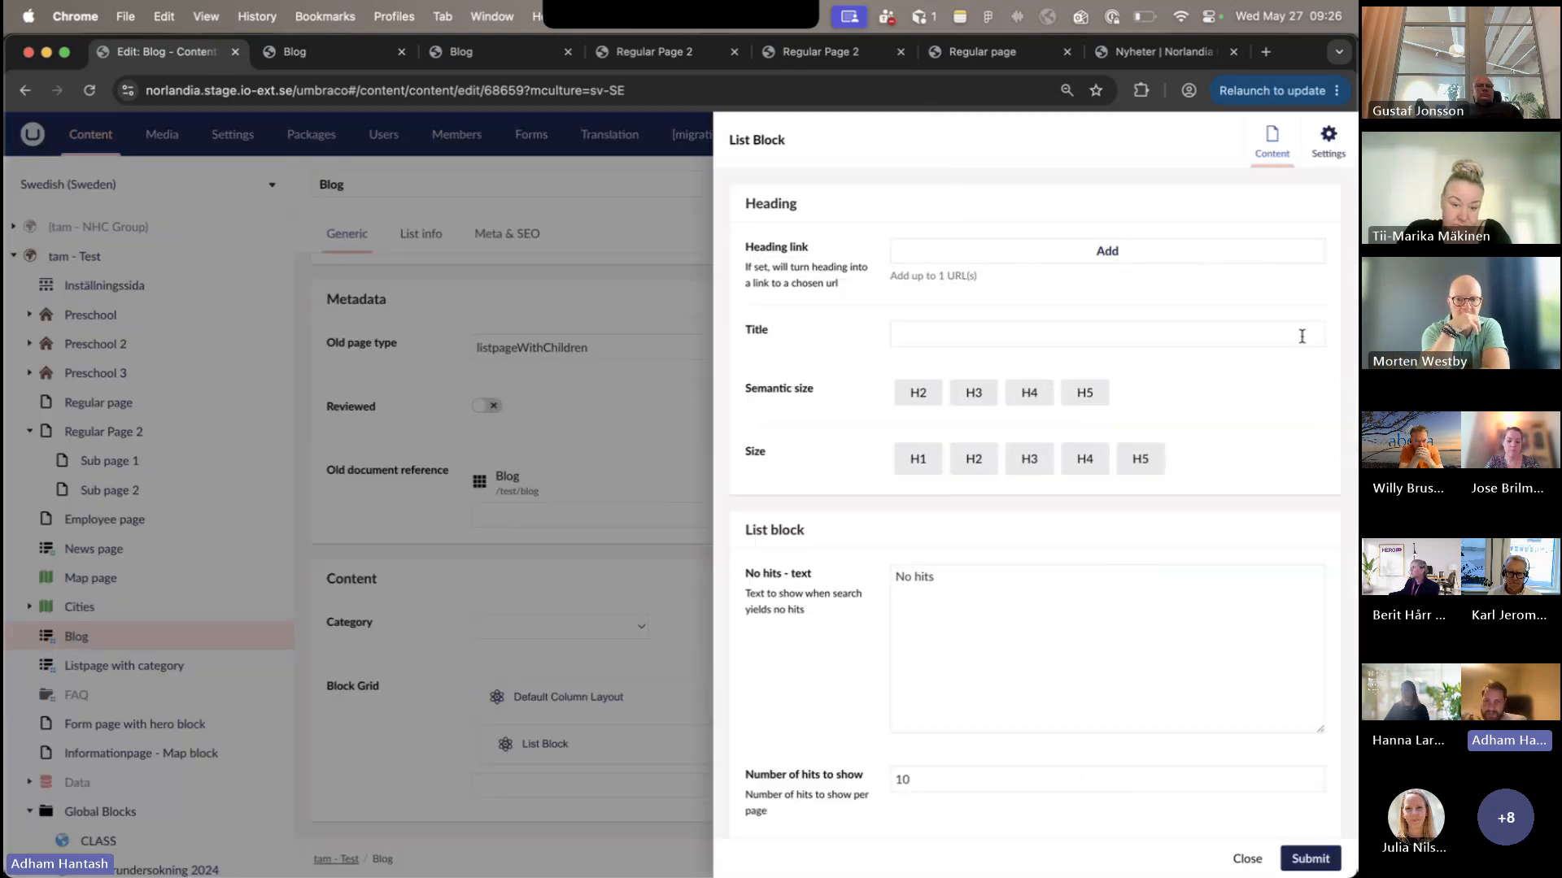
pyautogui.scroll(-5, 1301, 339)
pyautogui.scroll(-5, 1302, 336)
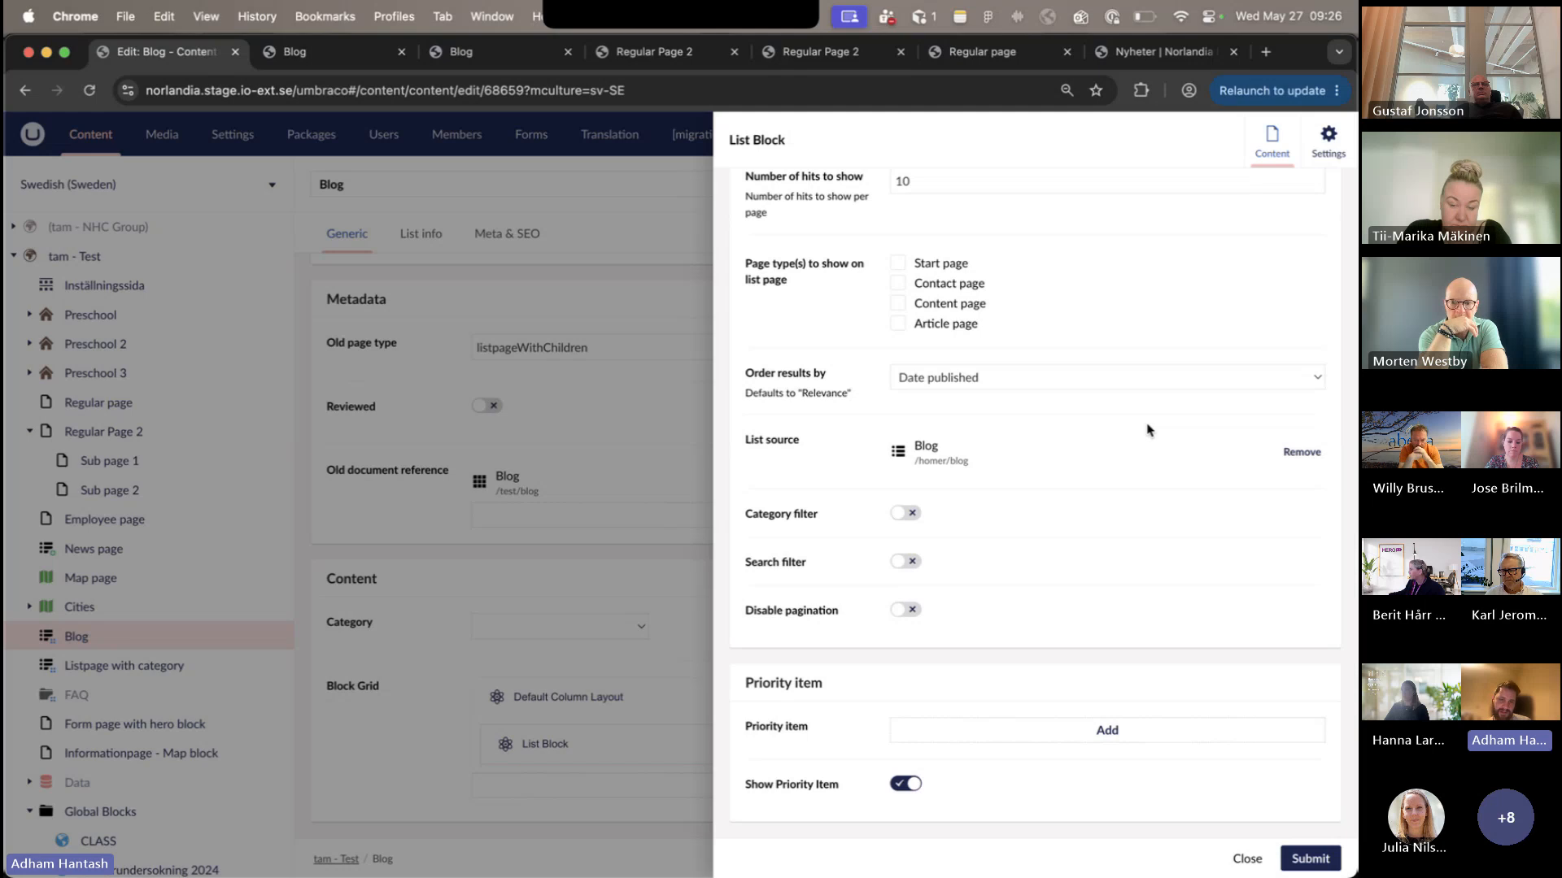
pyautogui.scroll(3, 1148, 430)
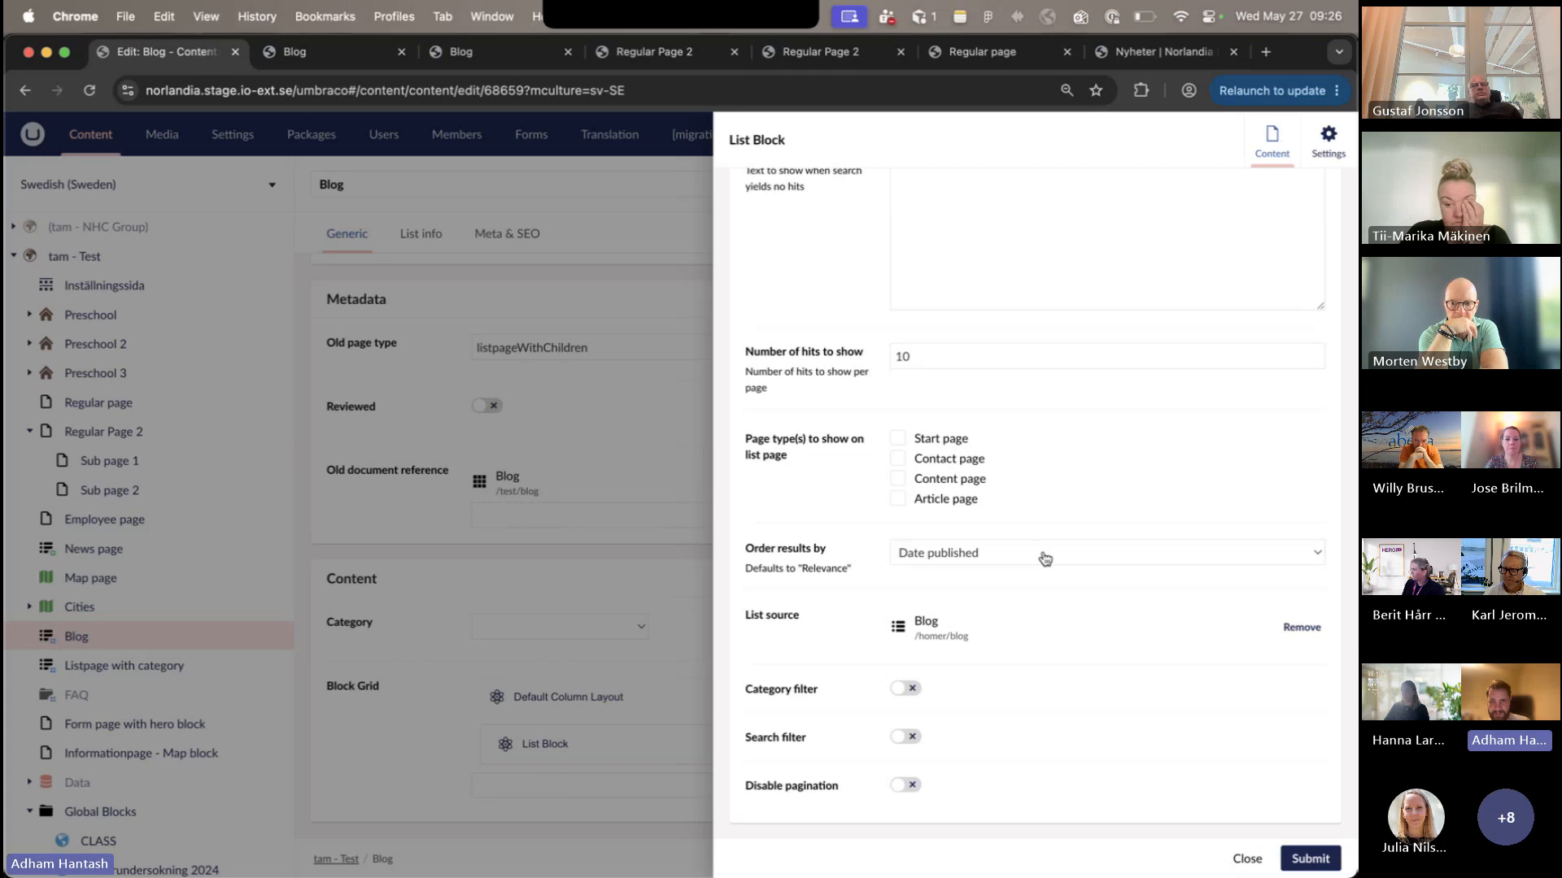
# - Set the List Block to order results by Sort Order
pyautogui.click(1045, 557)
pyautogui.click(1032, 572)
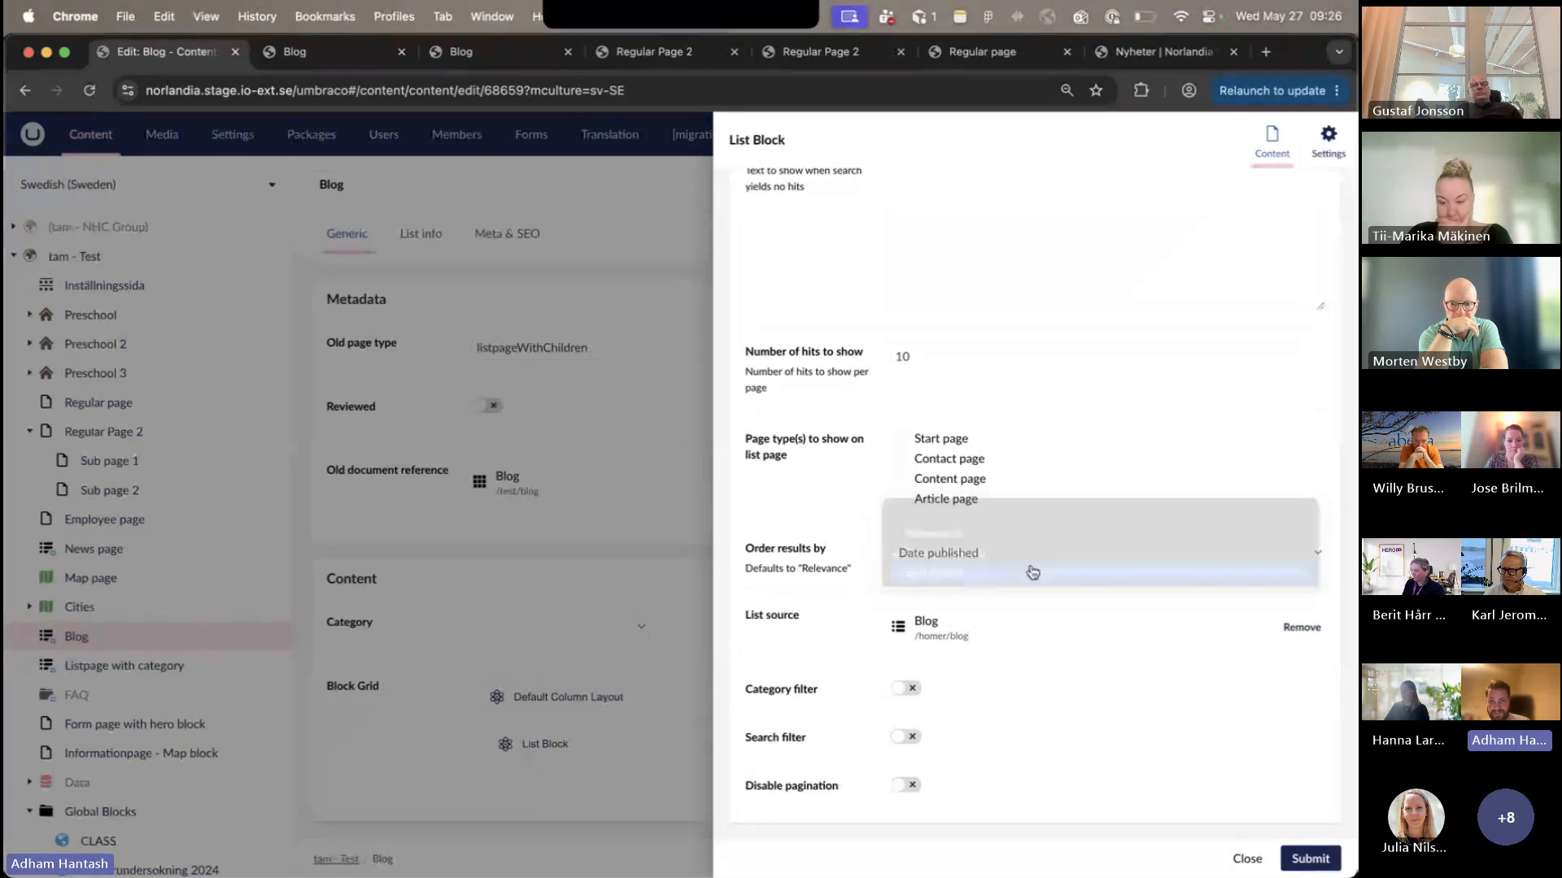
pyautogui.scroll(-3, 1042, 609)
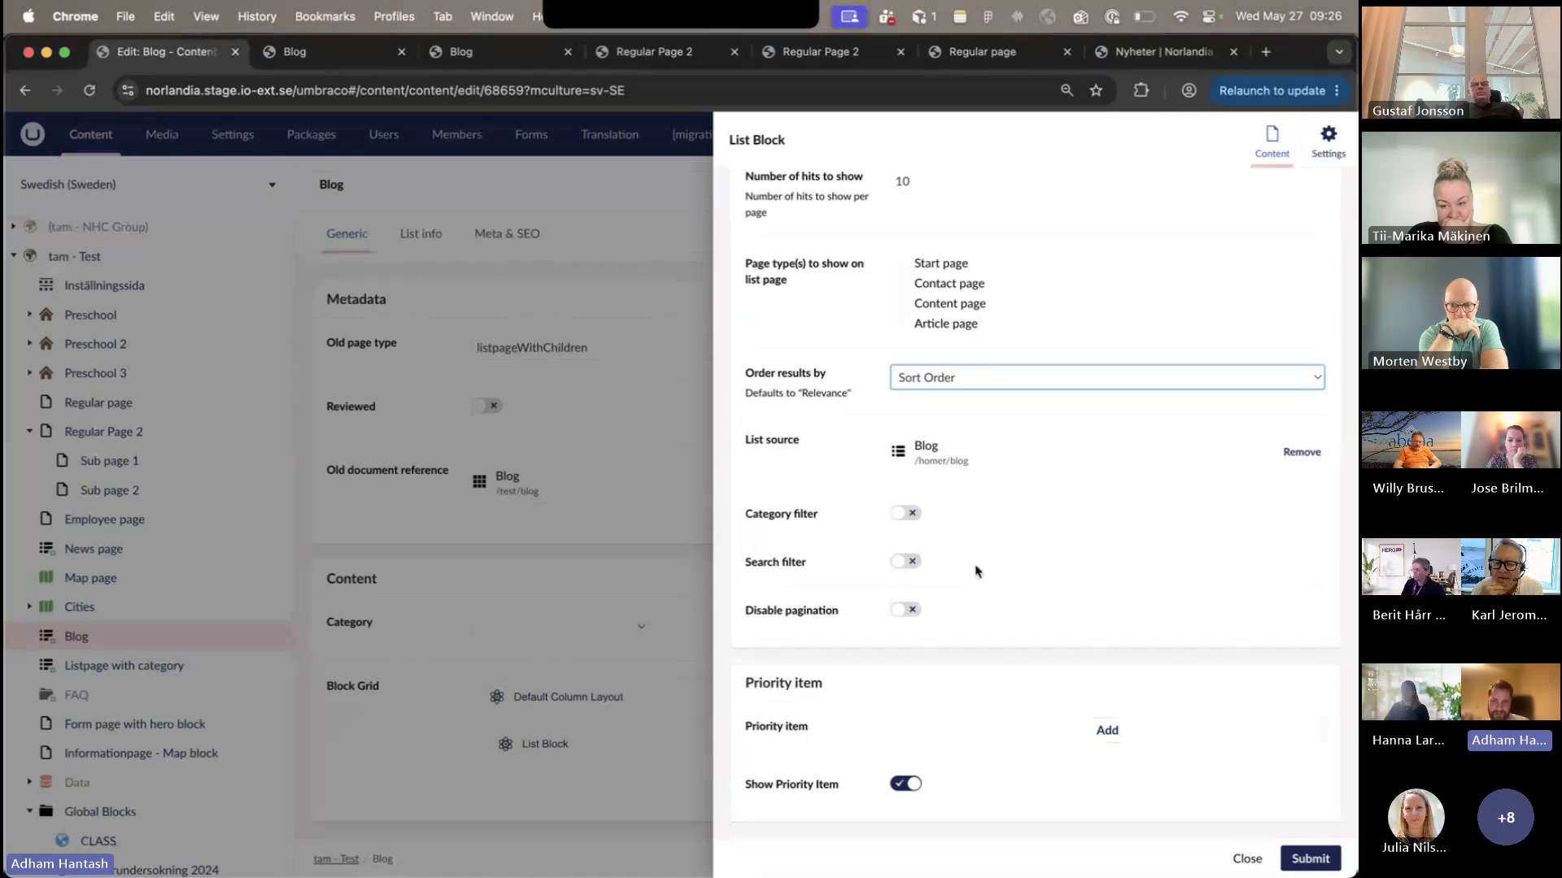
pyautogui.scroll(10, 1053, 517)
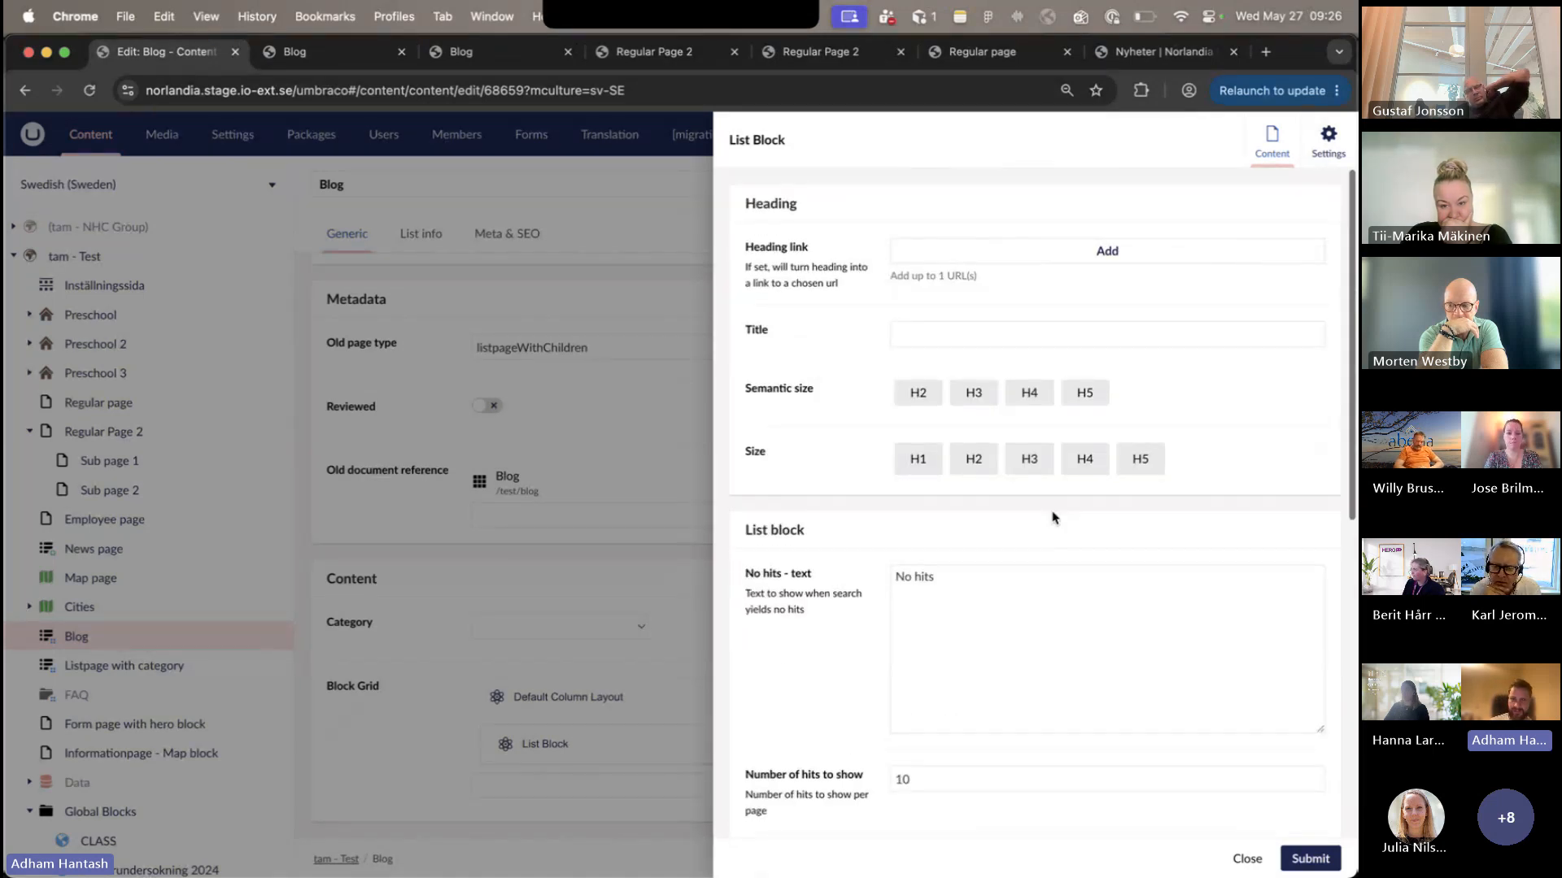
# - Set the List Block's priority item to Newsitem 2 from the News page under tam - Test
pyautogui.scroll(-3, 1053, 514)
pyautogui.scroll(-7, 1052, 511)
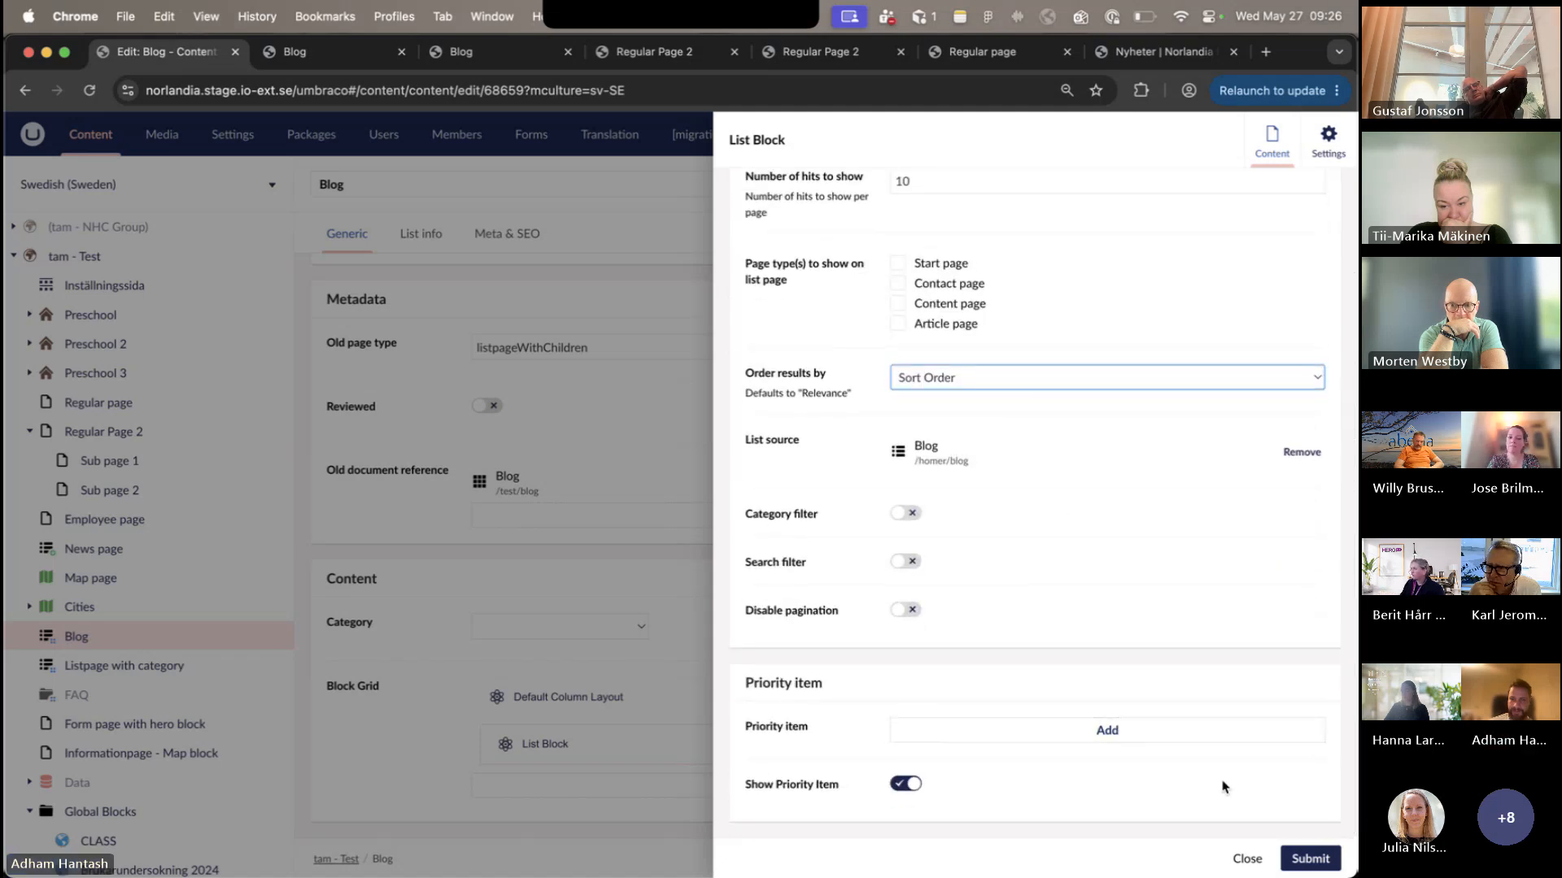
pyautogui.click(1184, 730)
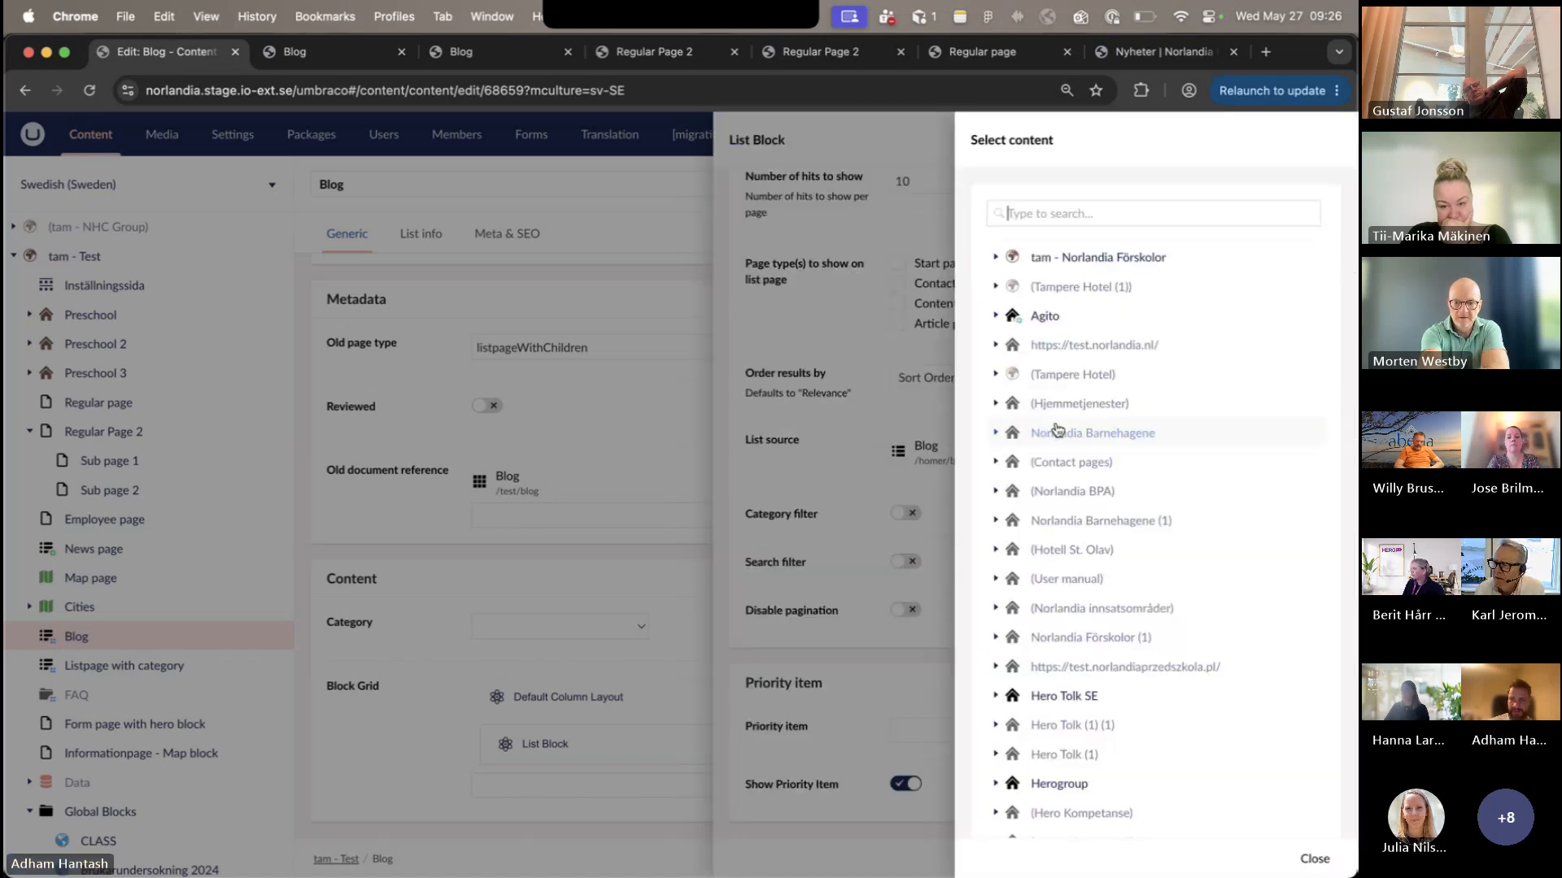
pyautogui.scroll(-2, 1104, 669)
pyautogui.scroll(-8, 1105, 669)
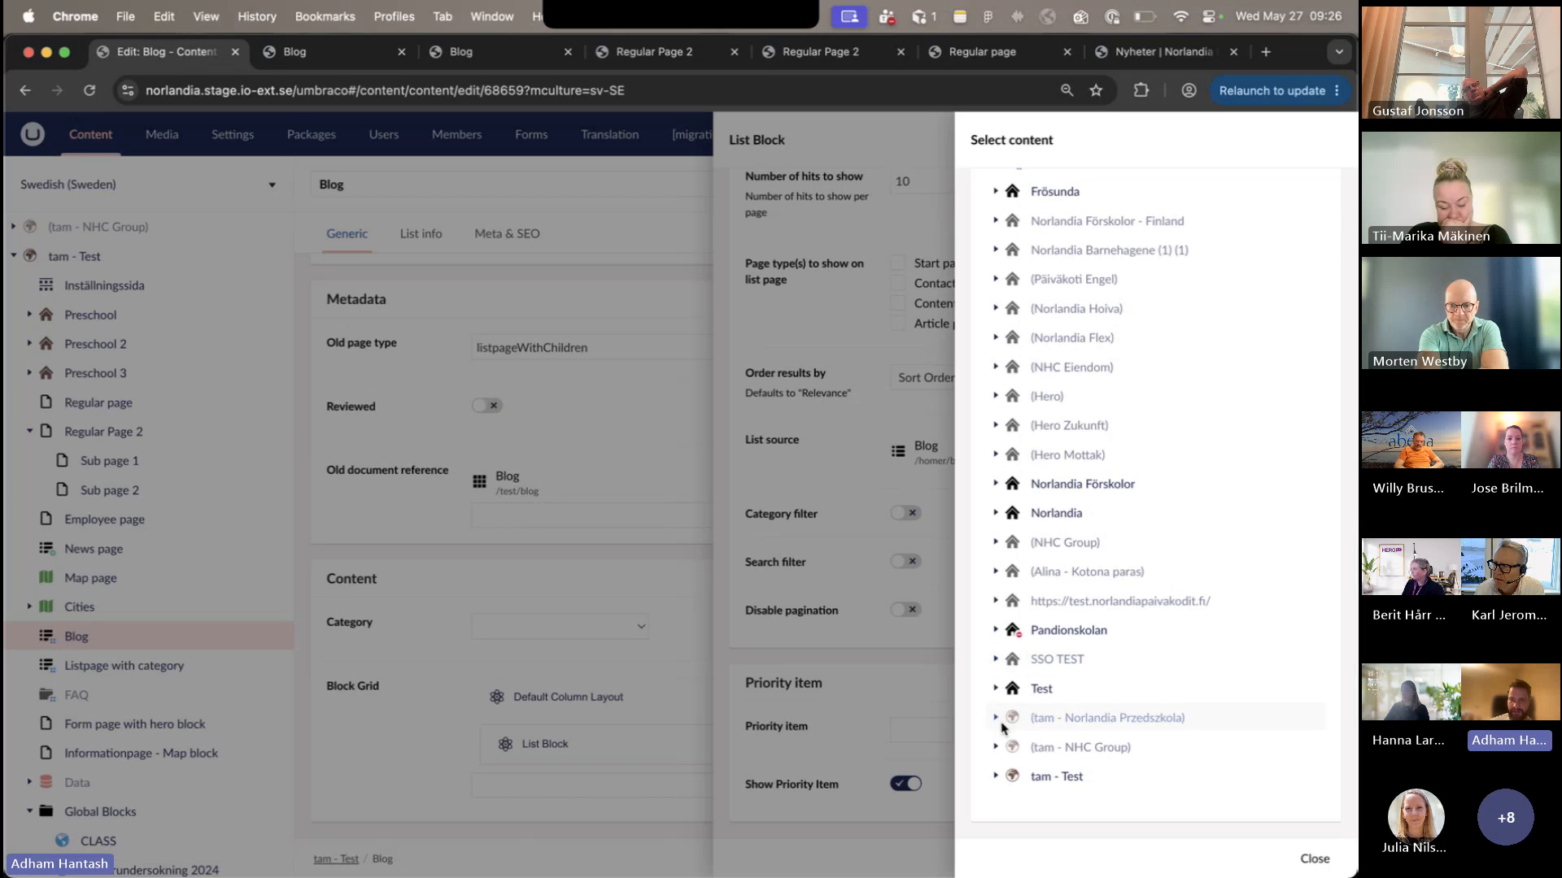
pyautogui.click(996, 777)
pyautogui.scroll(-5, 1057, 748)
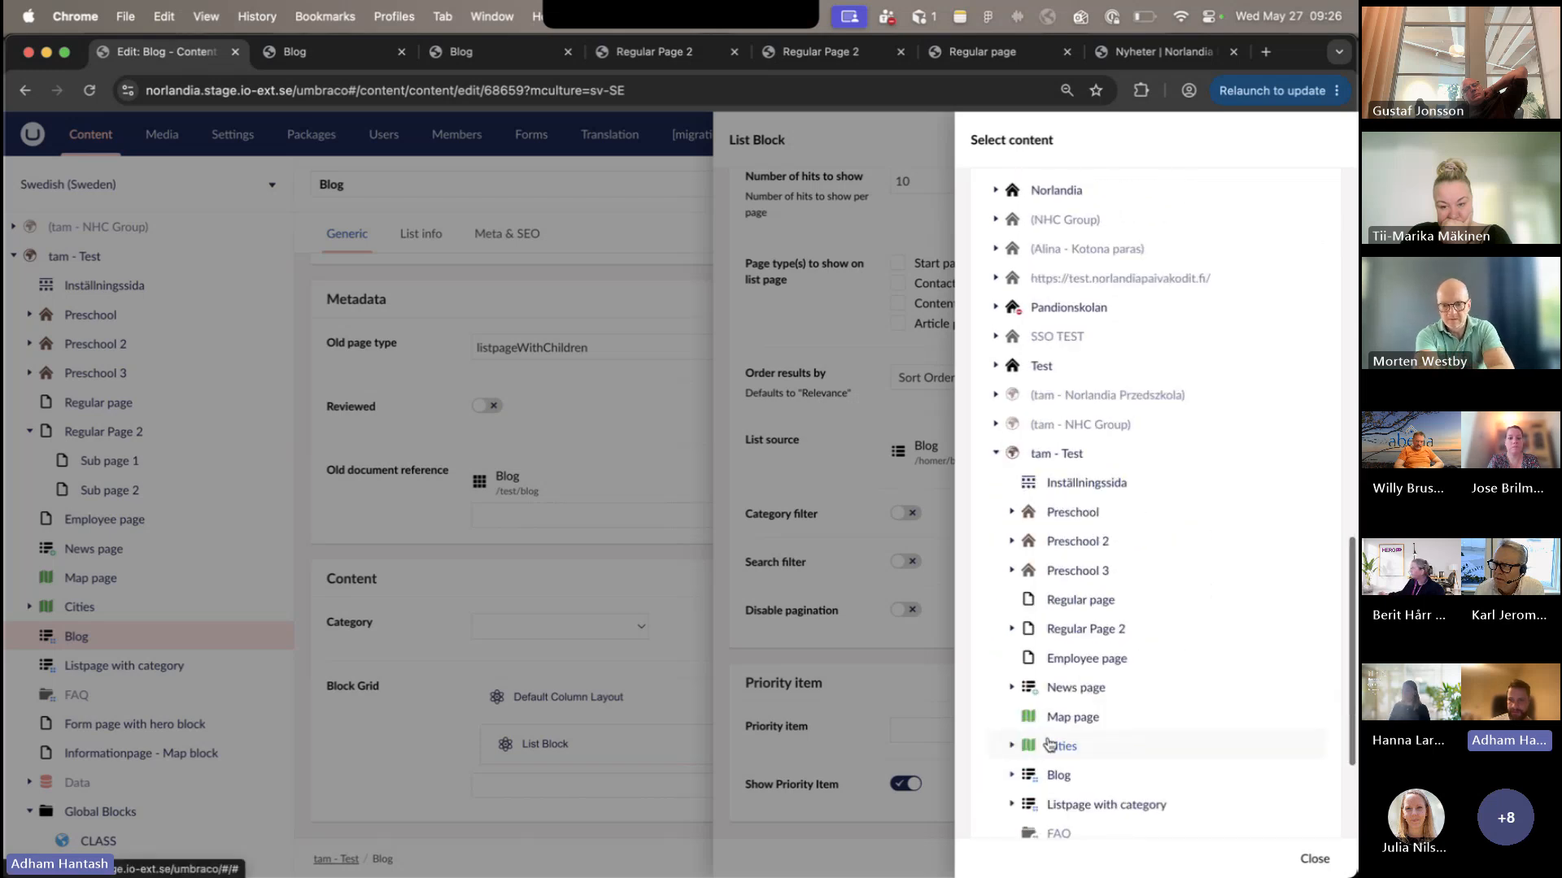
pyautogui.click(1013, 689)
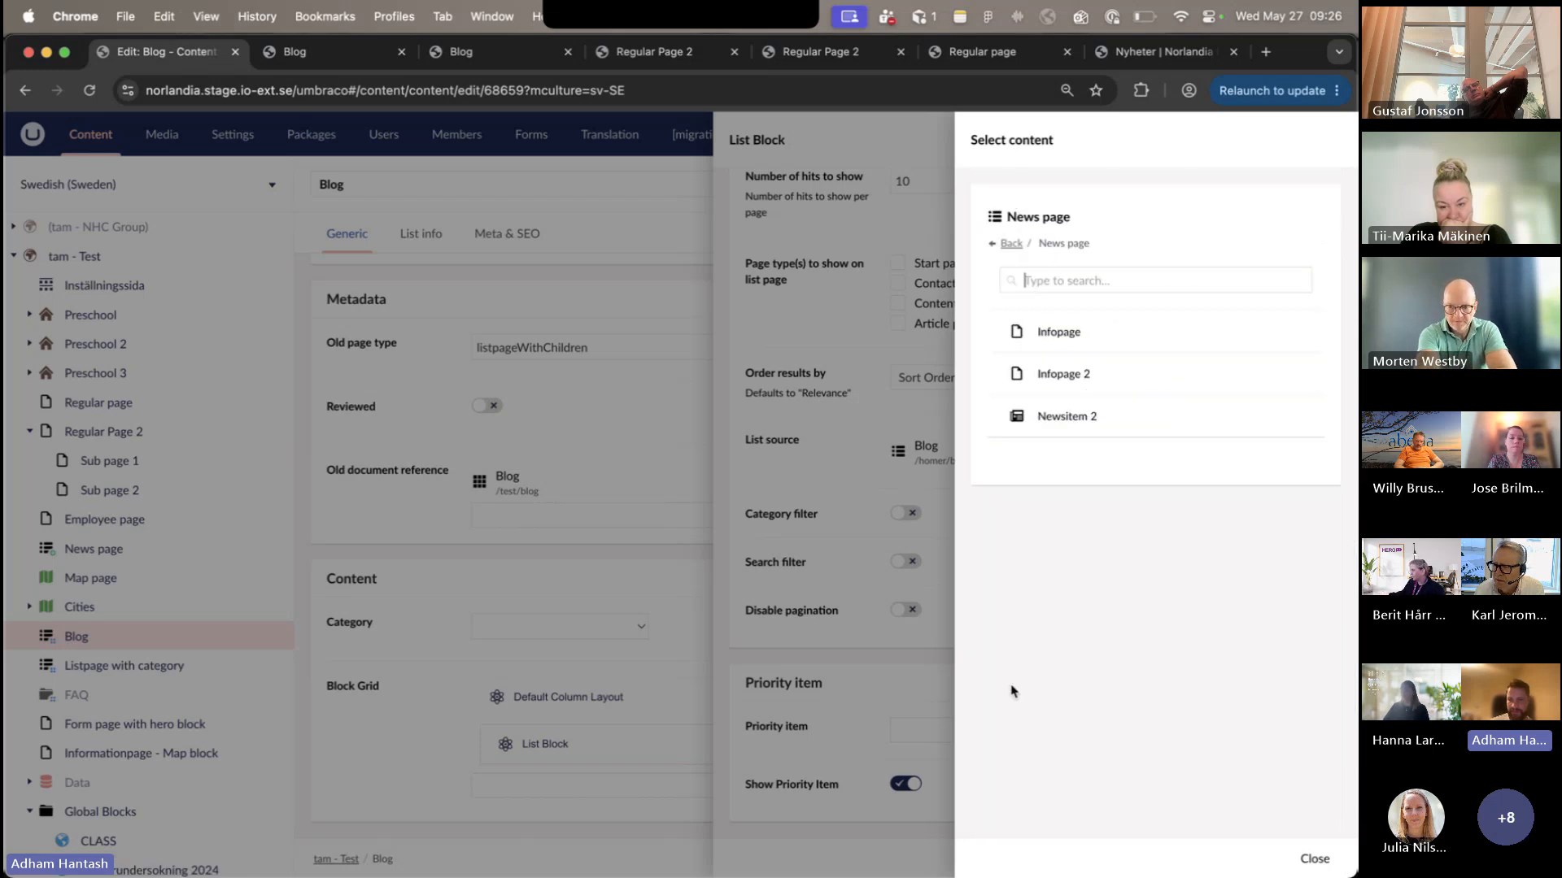
pyautogui.click(1067, 416)
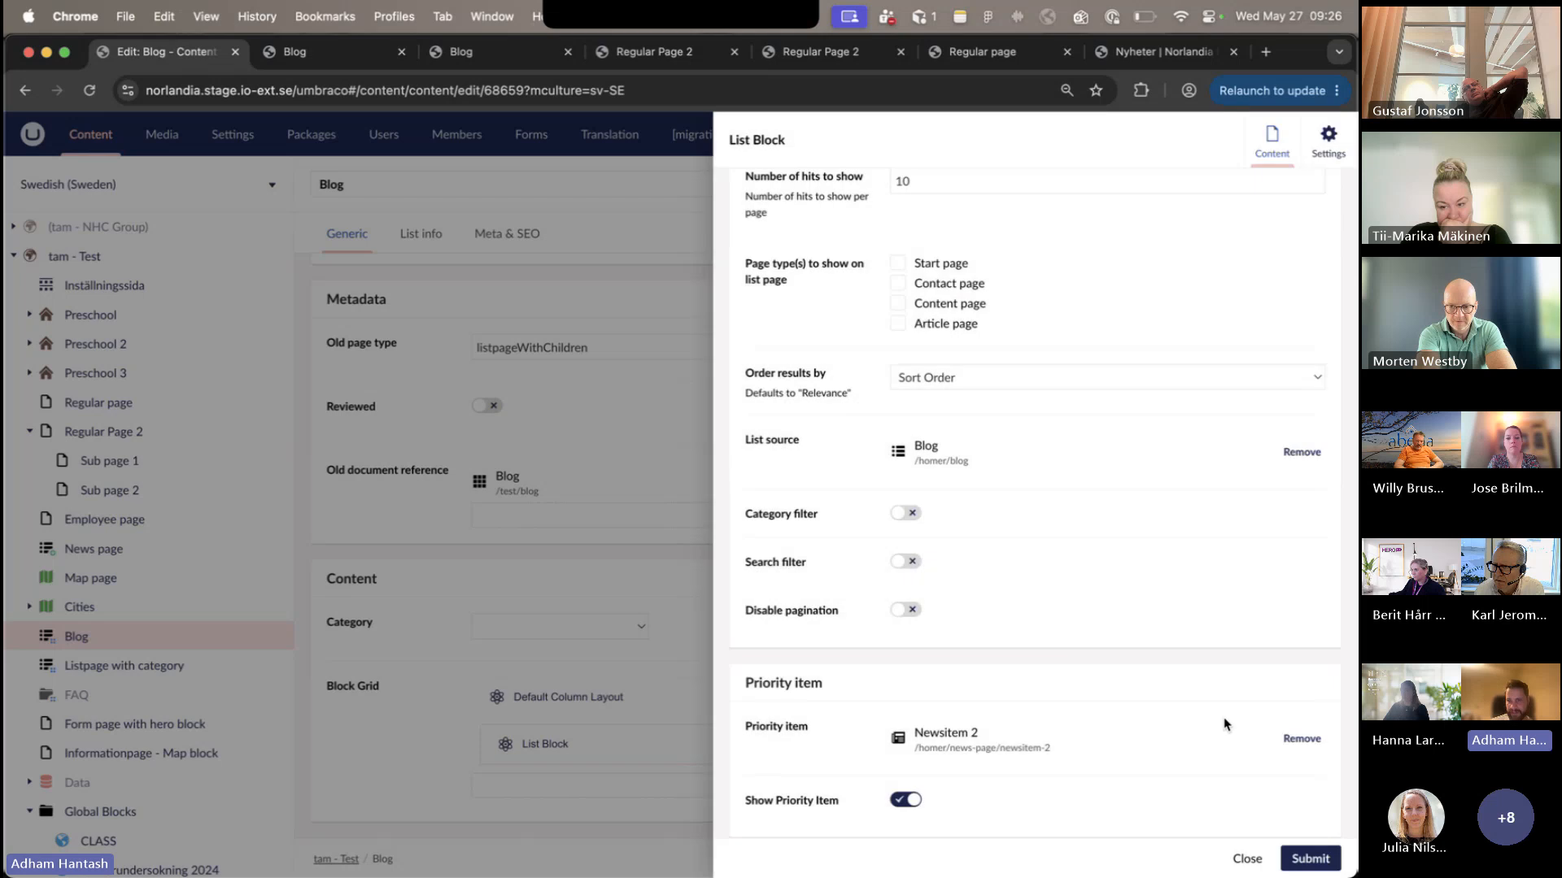
# - Submit the List Block changes and save and publish the Swedish (Sweden) variant of the Blog page
pyautogui.click(1308, 858)
pyautogui.click(1281, 856)
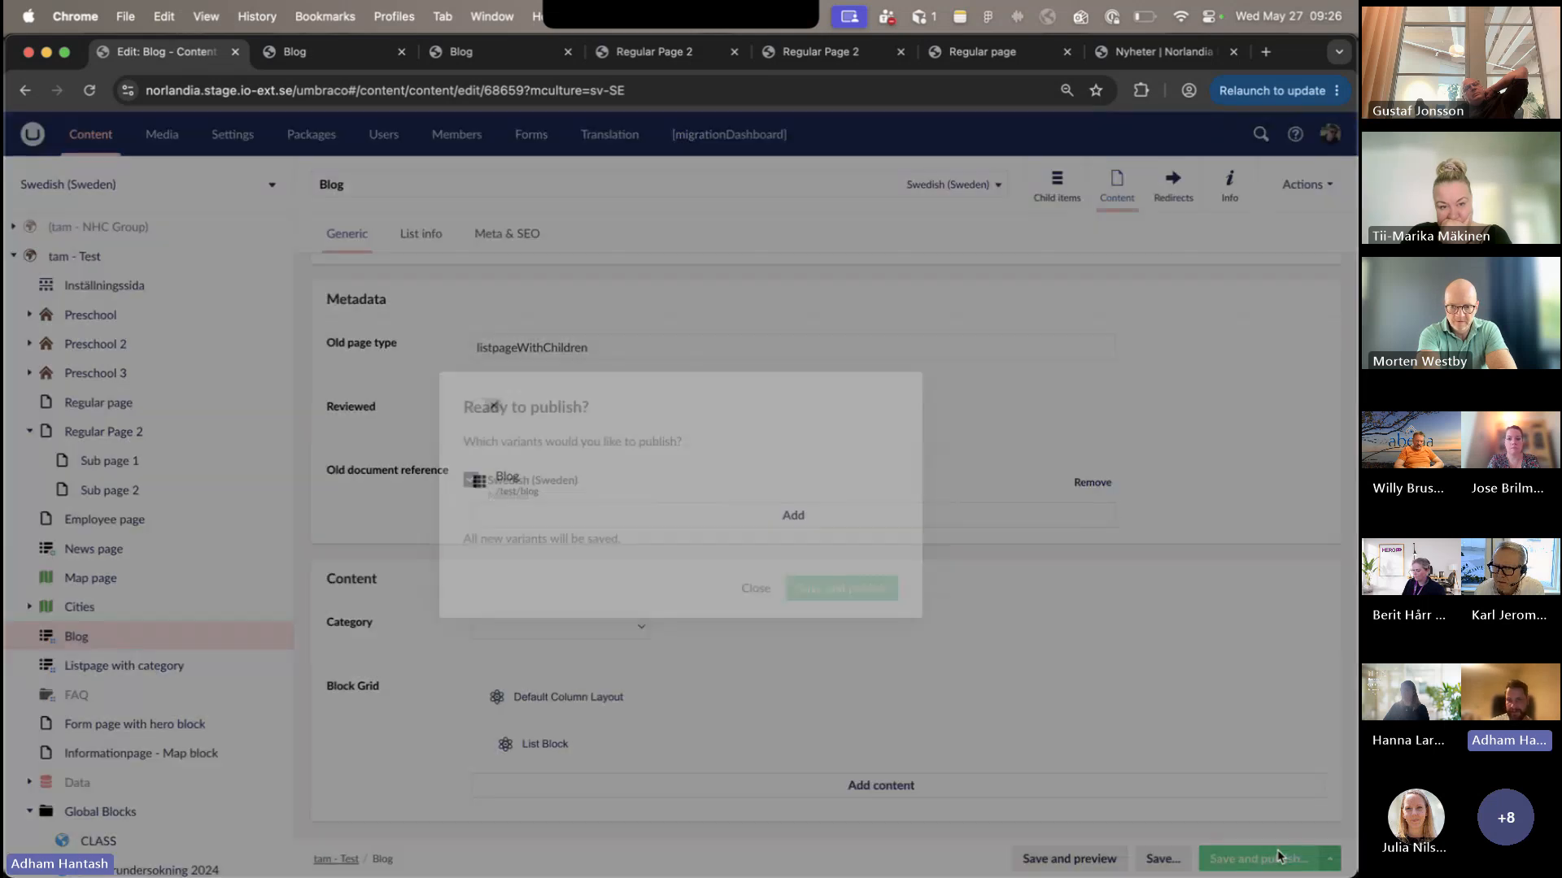
pyautogui.click(838, 586)
# - Reload the published Blog page to examine its featured item, and return to the Blog page's content in the editor
pyautogui.click(326, 53)
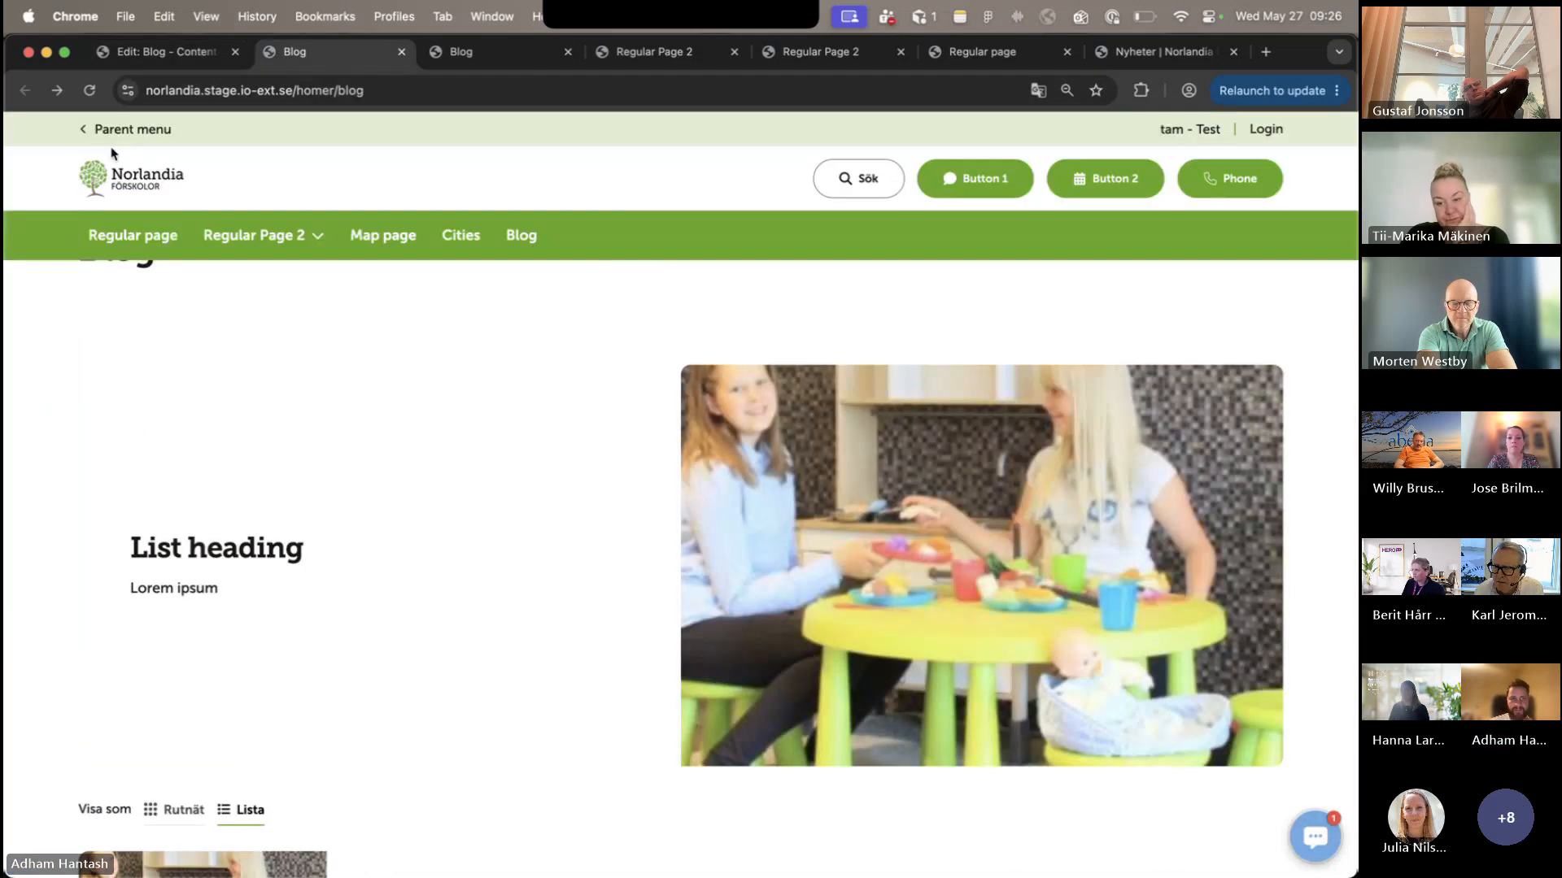
pyautogui.click(90, 91)
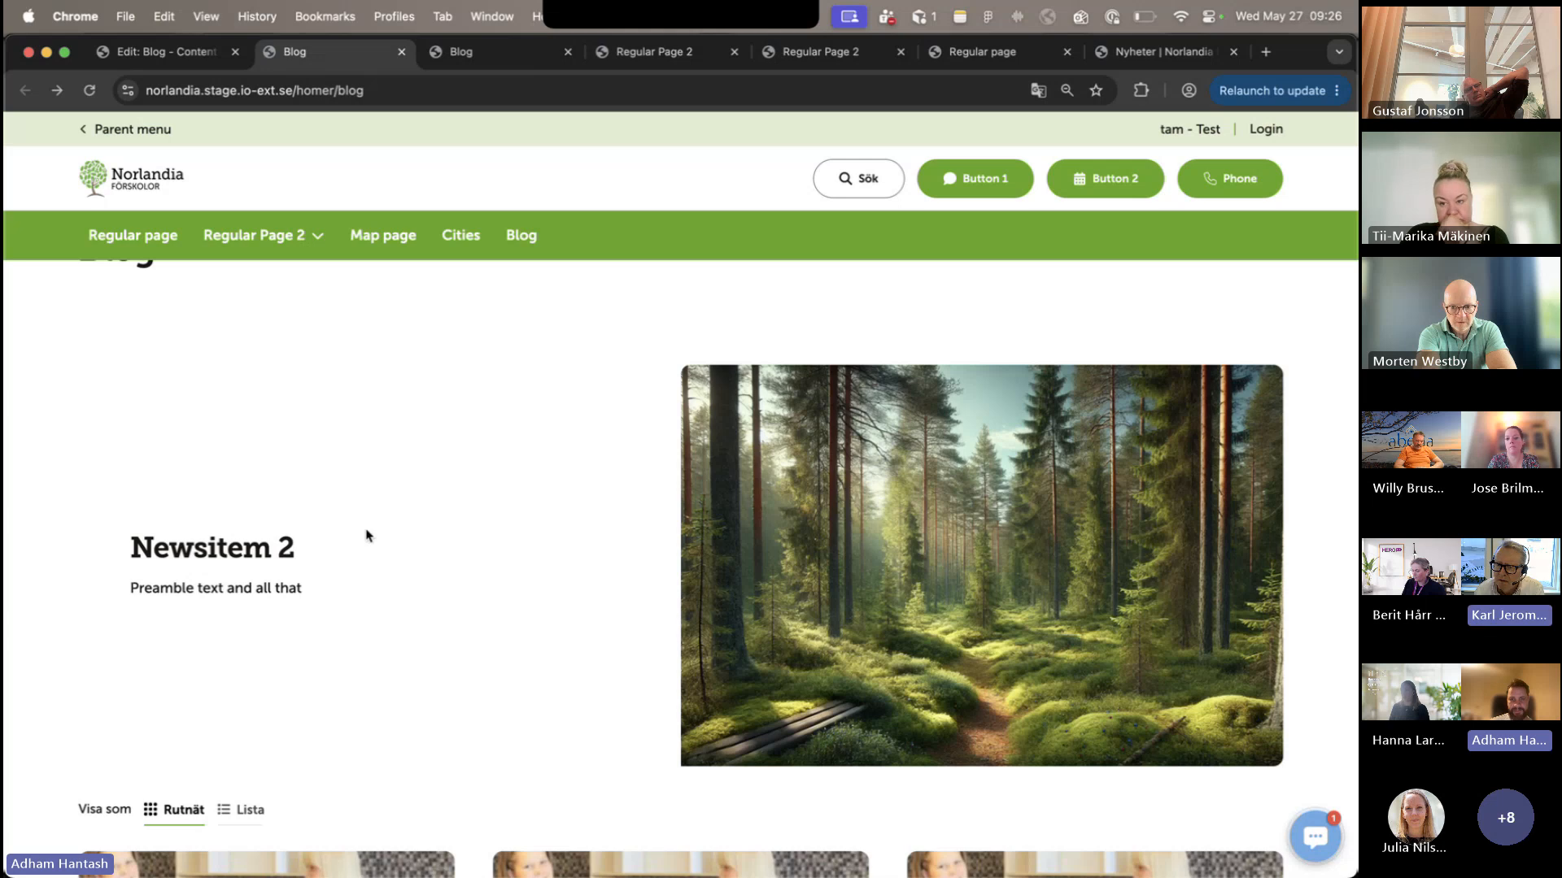
pyautogui.scroll(2, 342, 456)
pyautogui.click(158, 52)
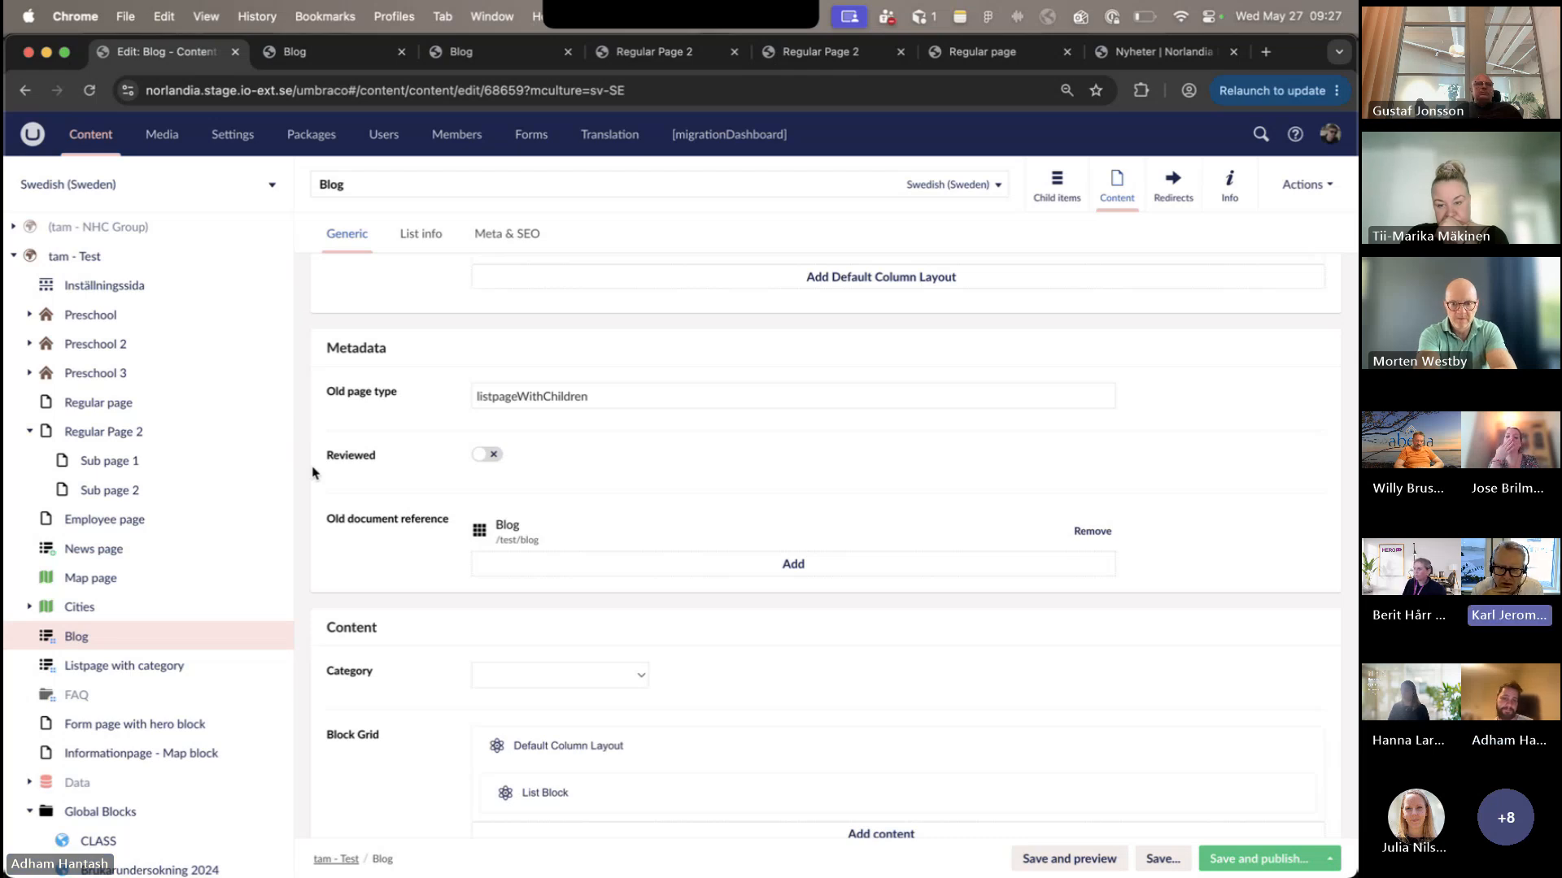
pyautogui.scroll(-2, 334, 529)
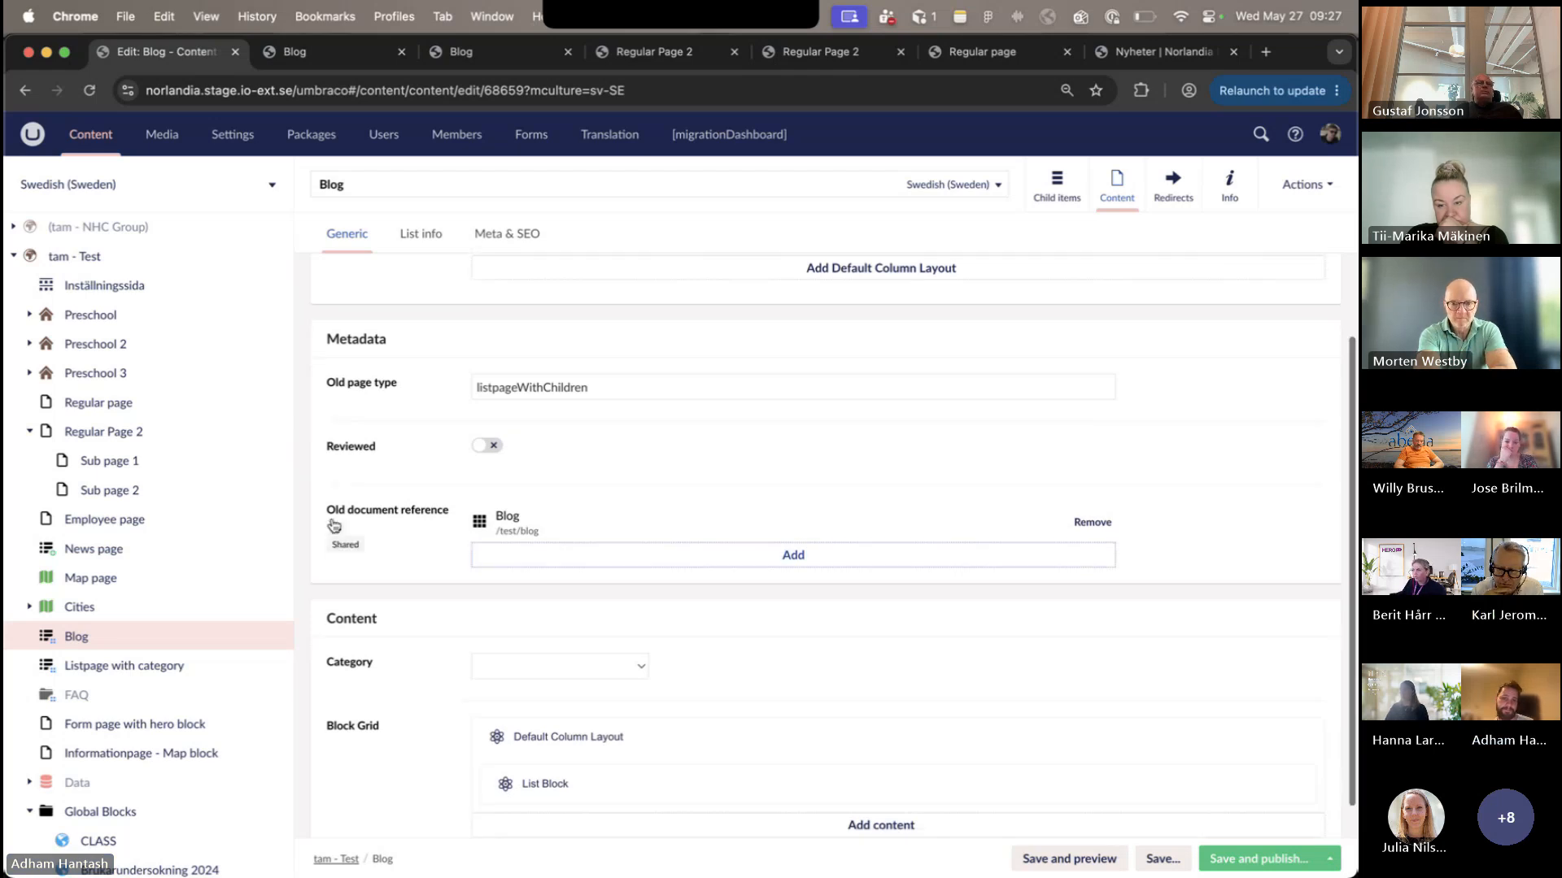
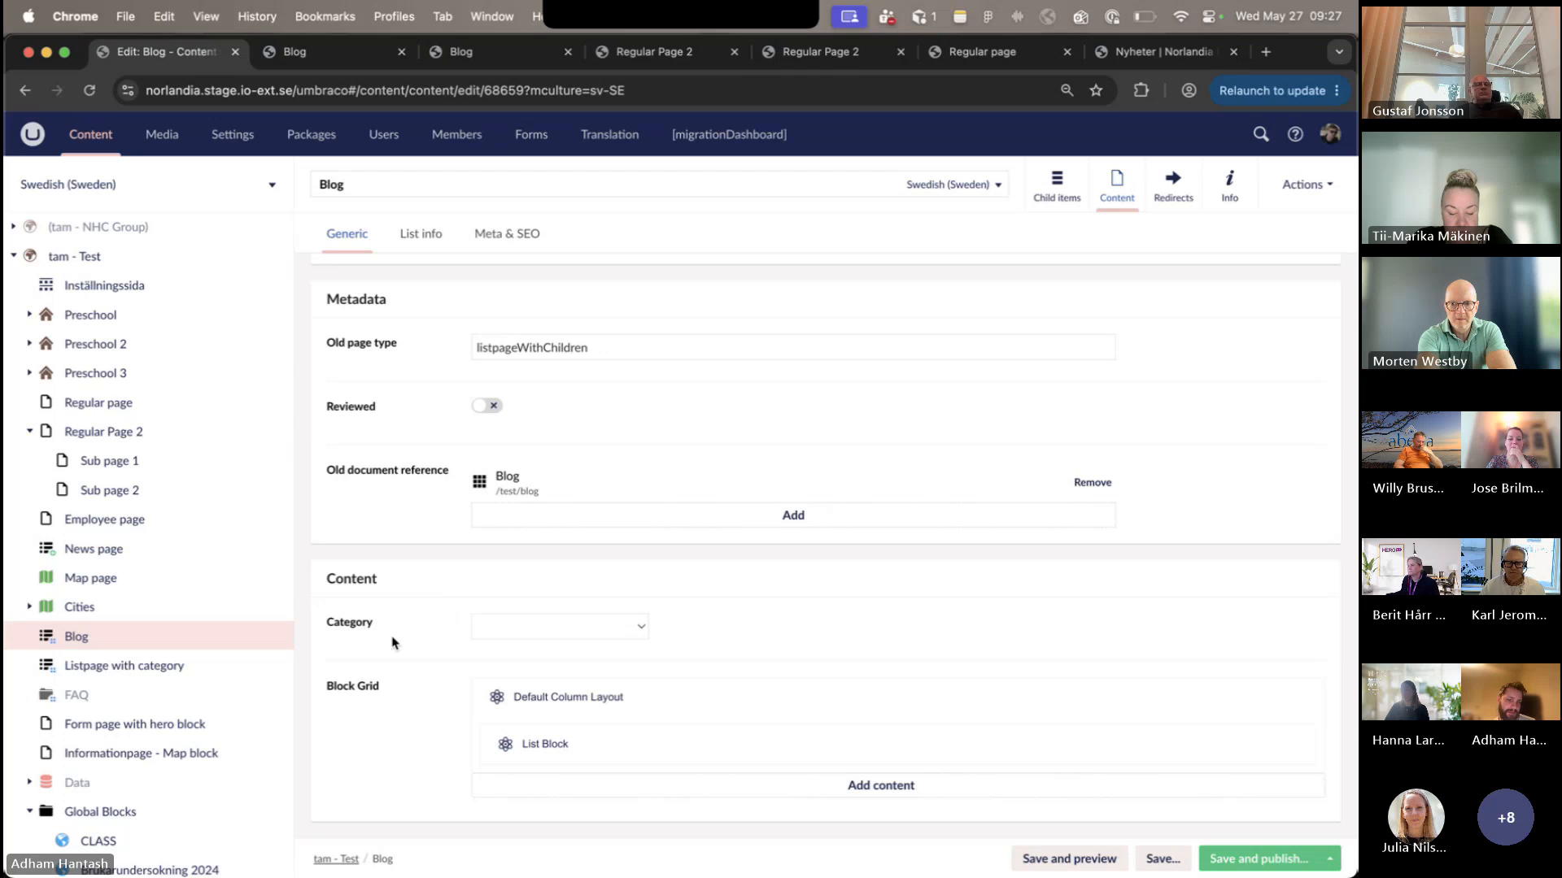
# - Open the tam - Test root page and look through the published Blog page down to its footer
pyautogui.scroll(2, 144, 668)
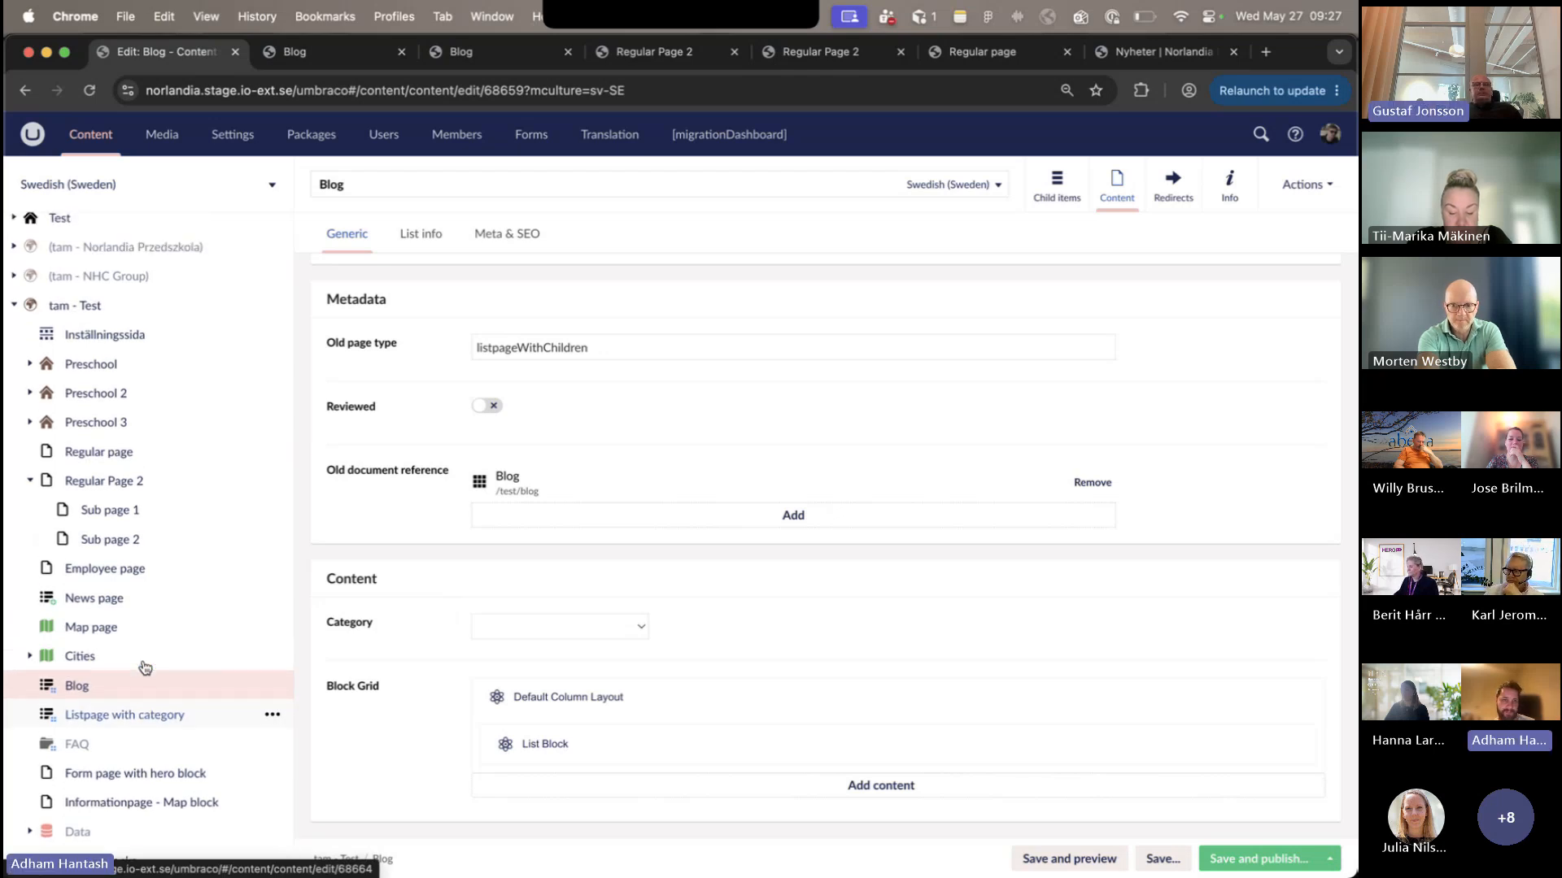
pyautogui.scroll(5, 142, 665)
pyautogui.click(119, 529)
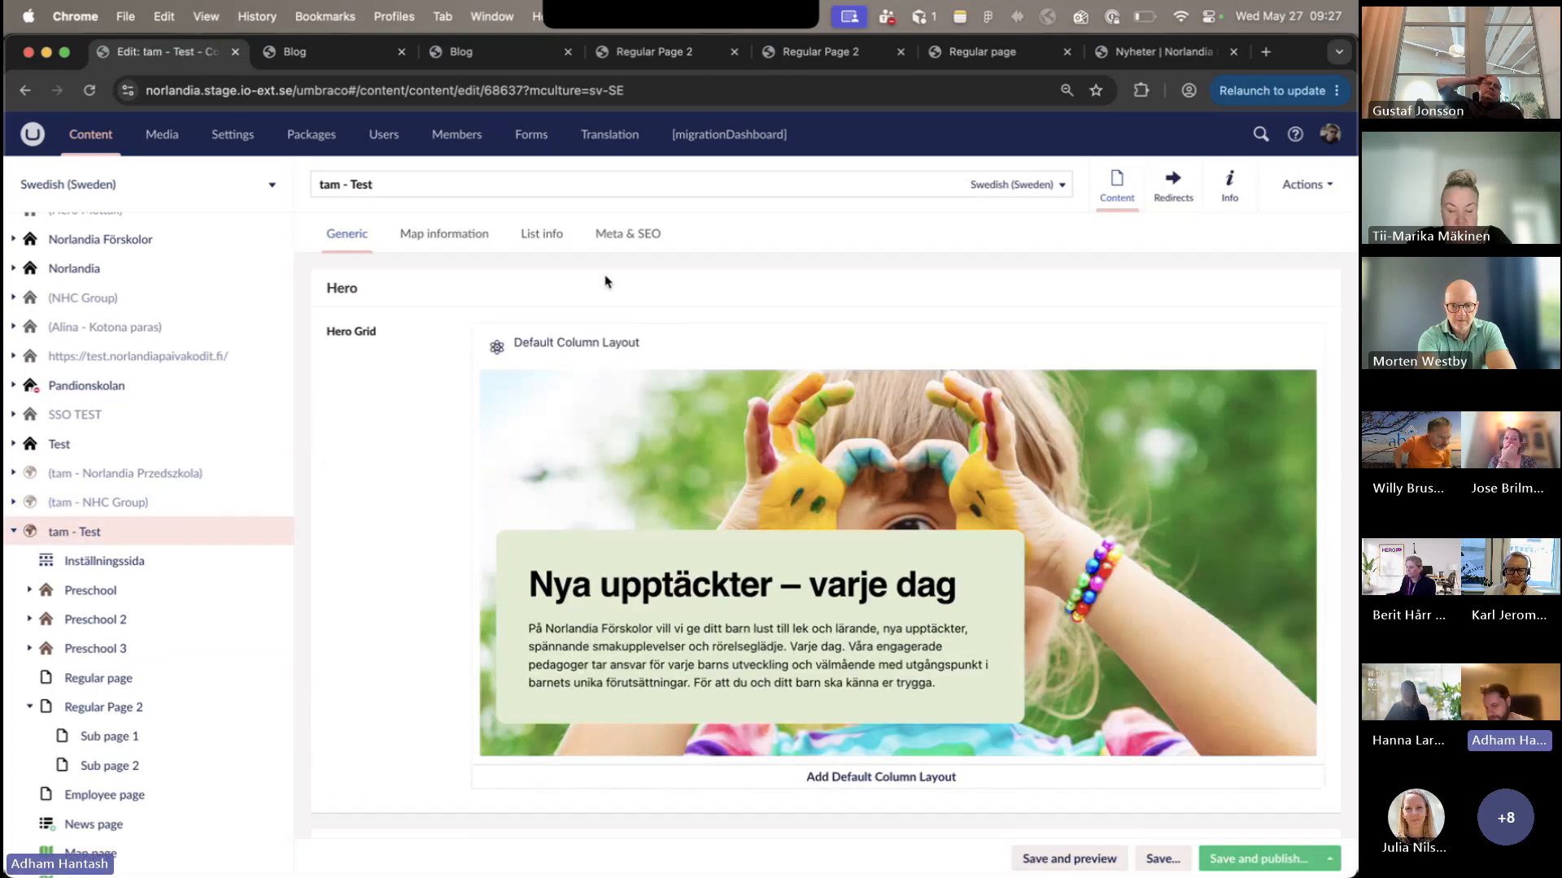
pyautogui.click(359, 54)
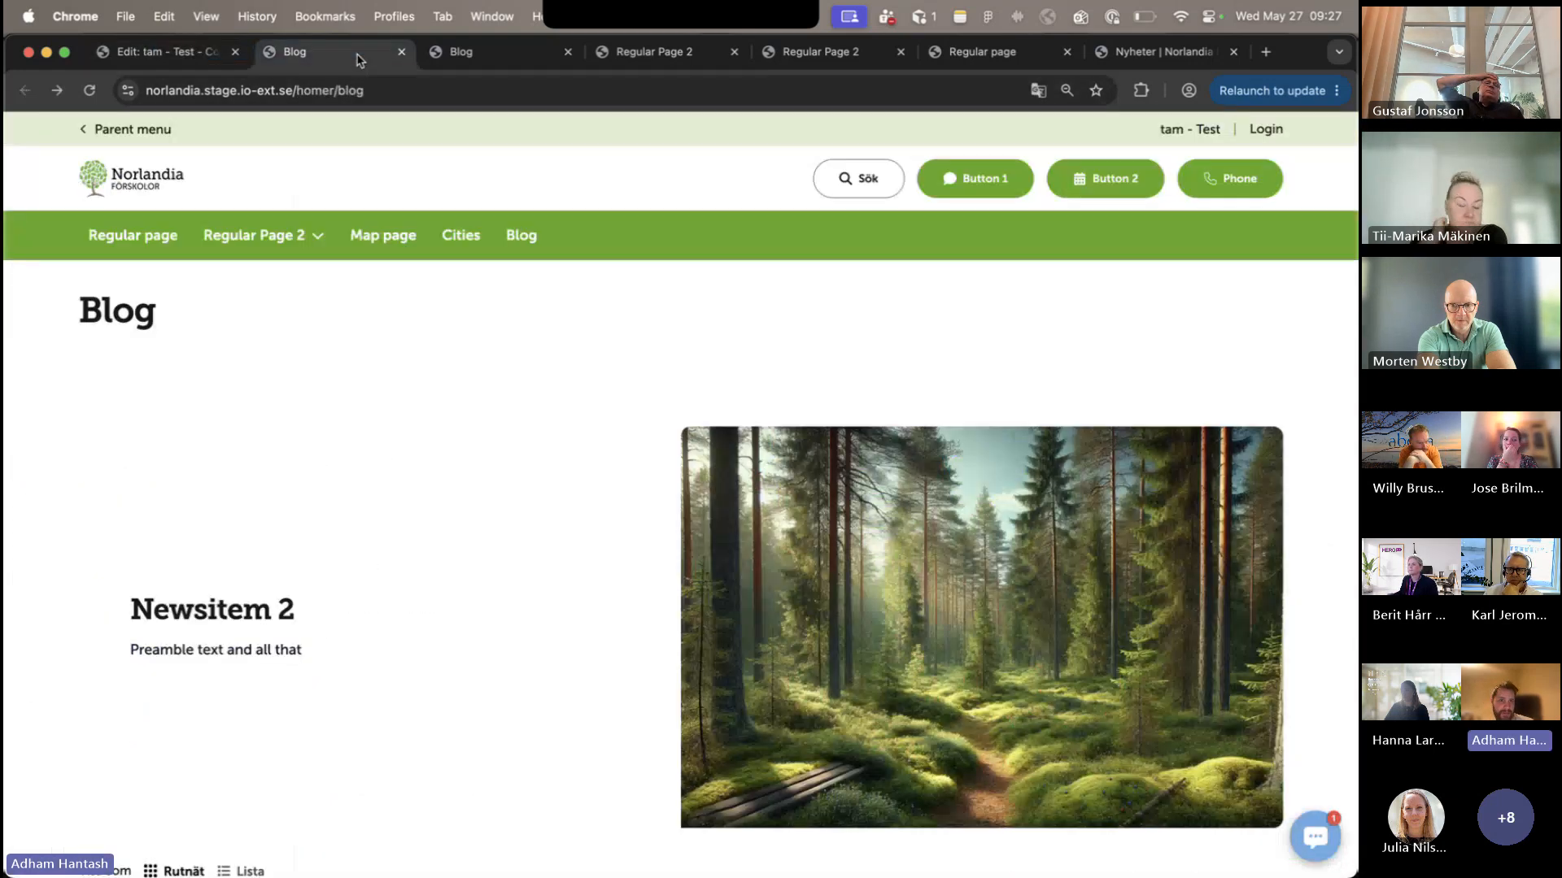
pyautogui.scroll(-10, 565, 331)
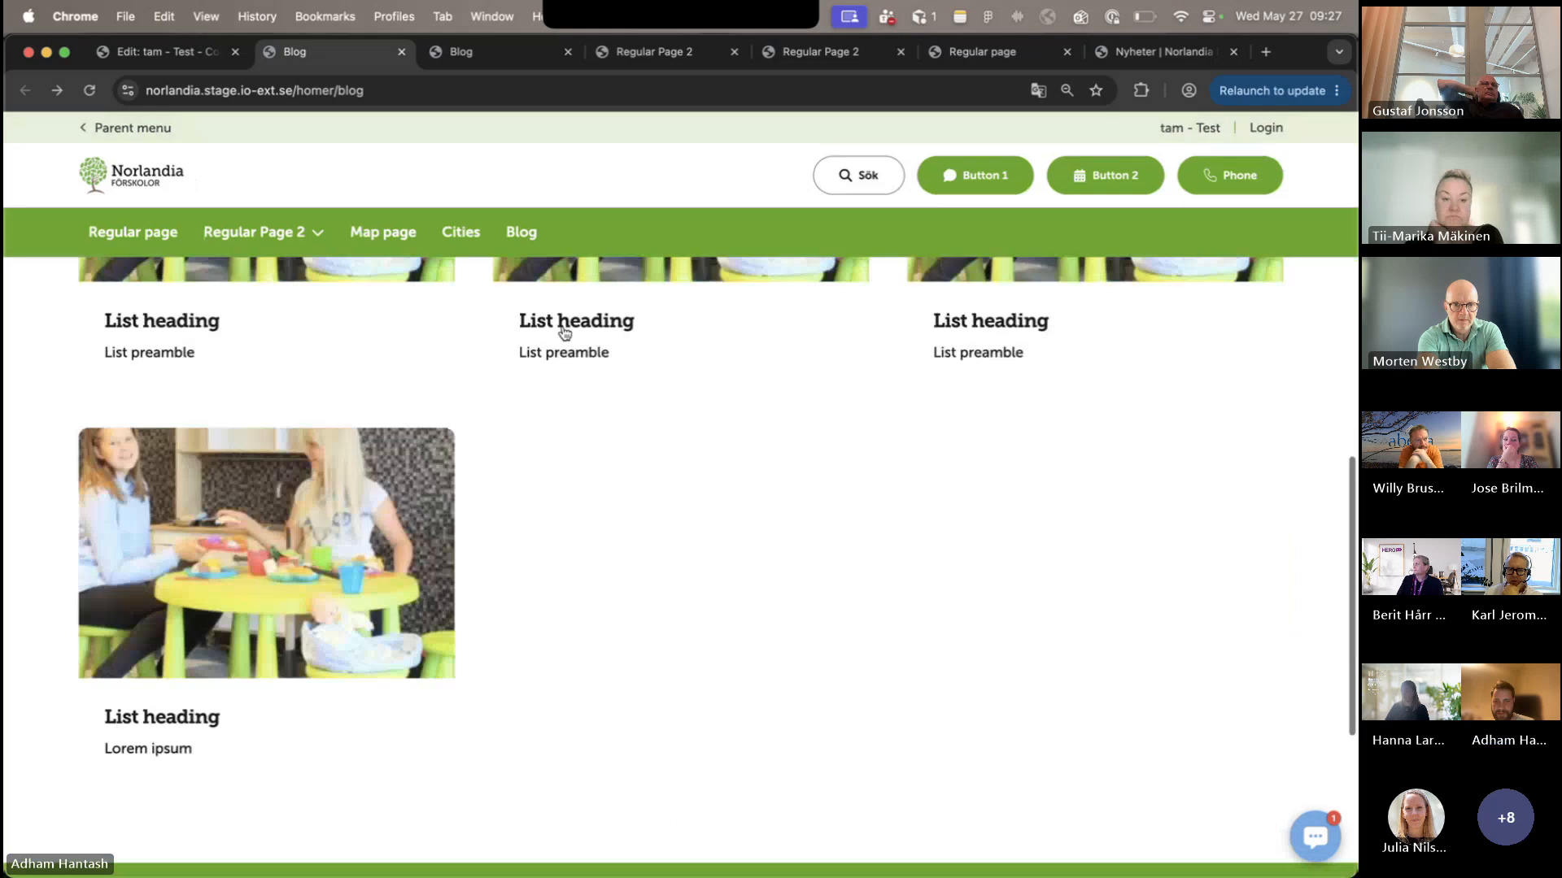
pyautogui.scroll(-5, 564, 332)
pyautogui.scroll(3, 350, 351)
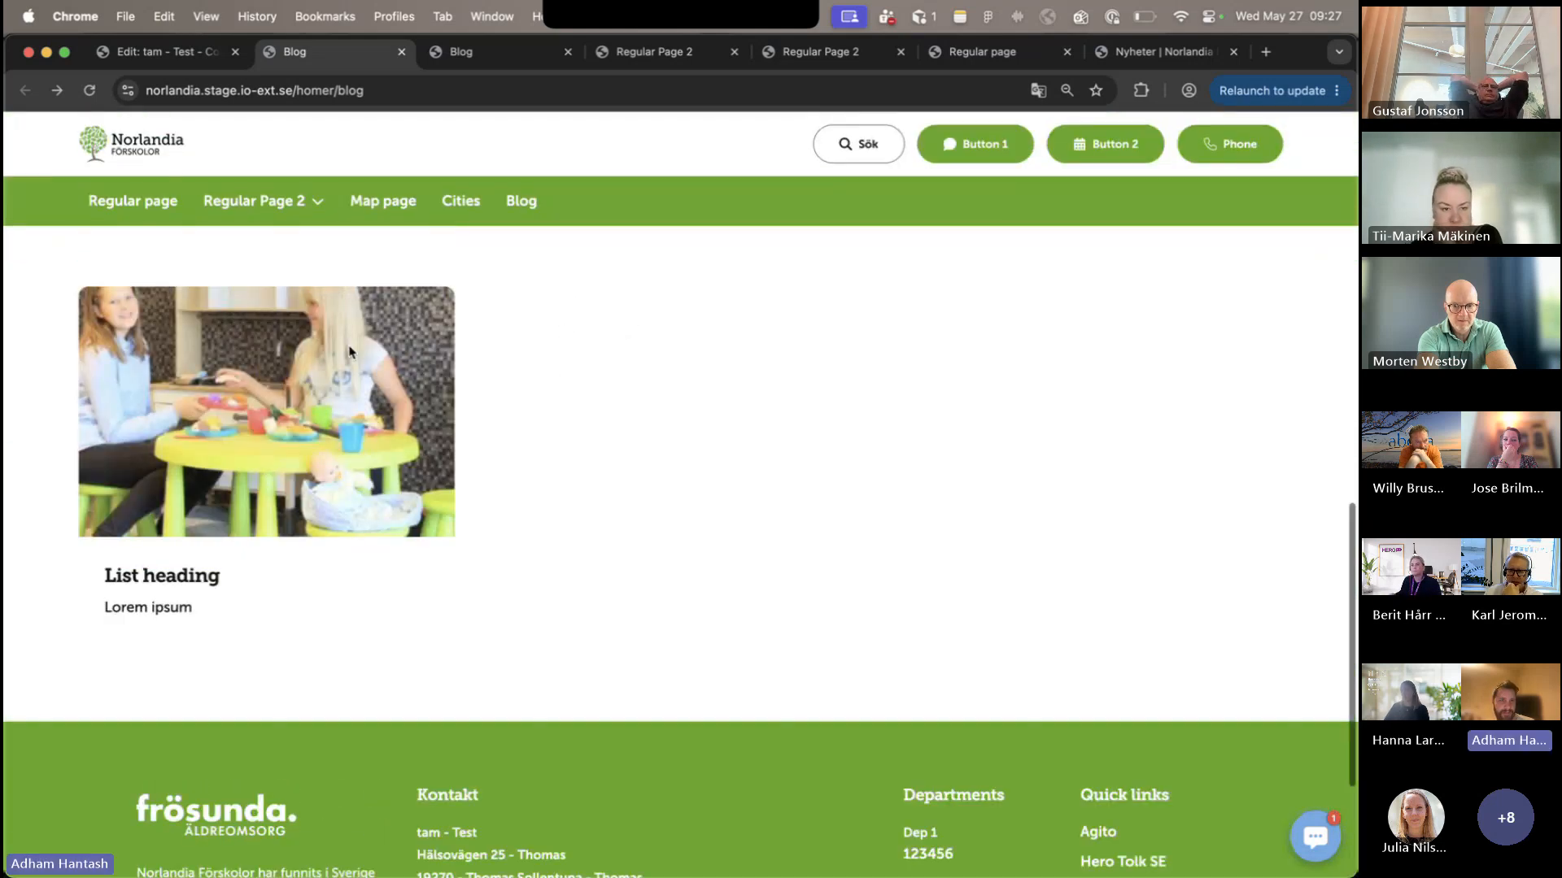
pyautogui.scroll(10, 350, 351)
pyautogui.click(122, 51)
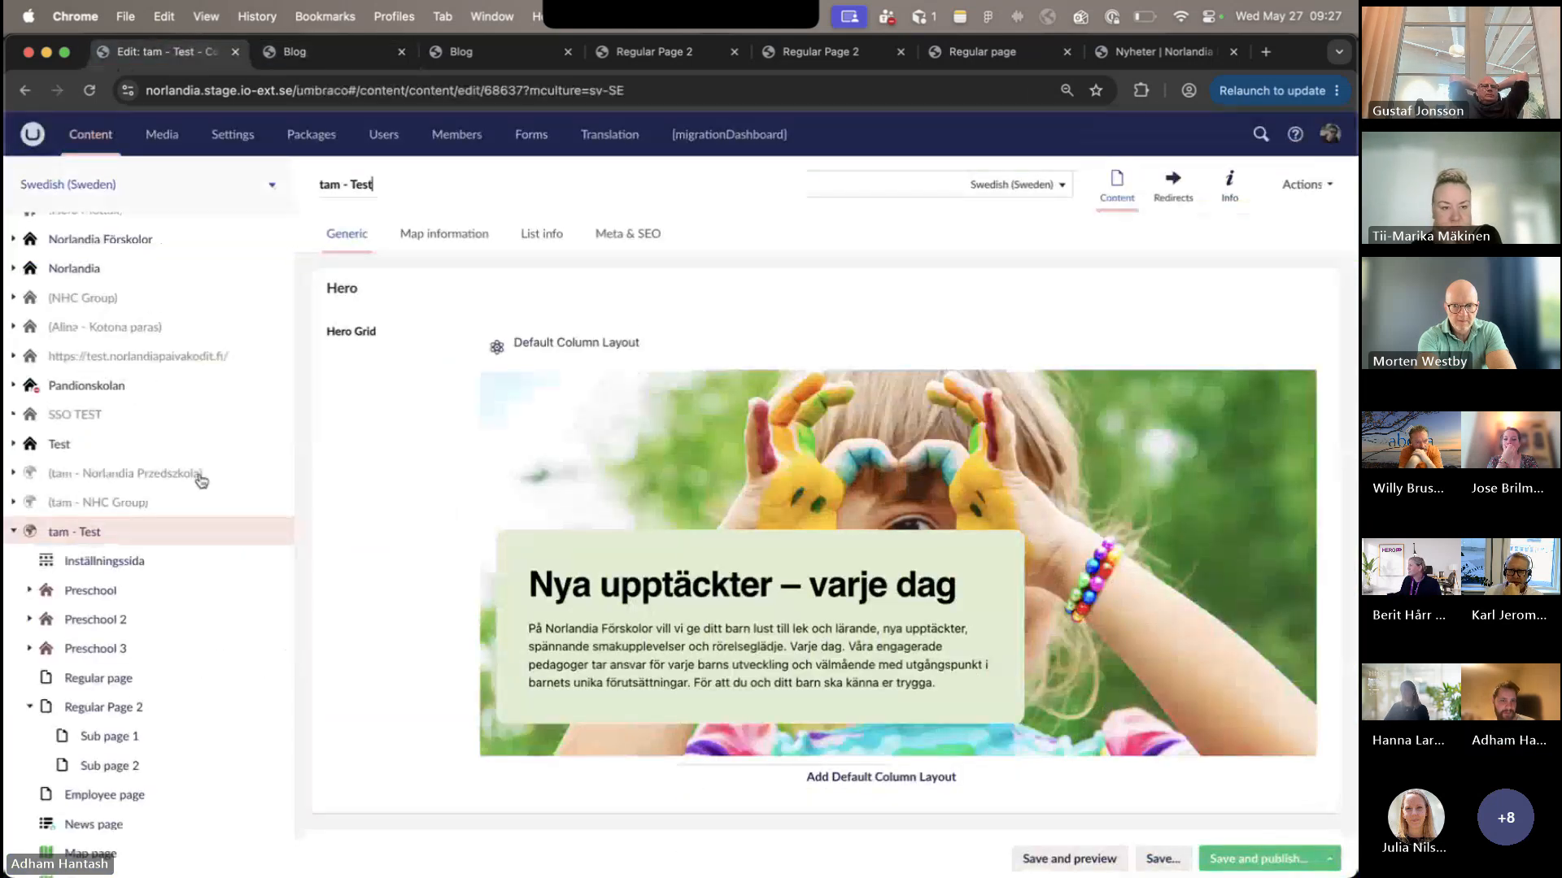
# - Open the Header settings of Inställningssida and inspect the Regular page item in the navigation
pyautogui.click(155, 572)
pyautogui.click(418, 233)
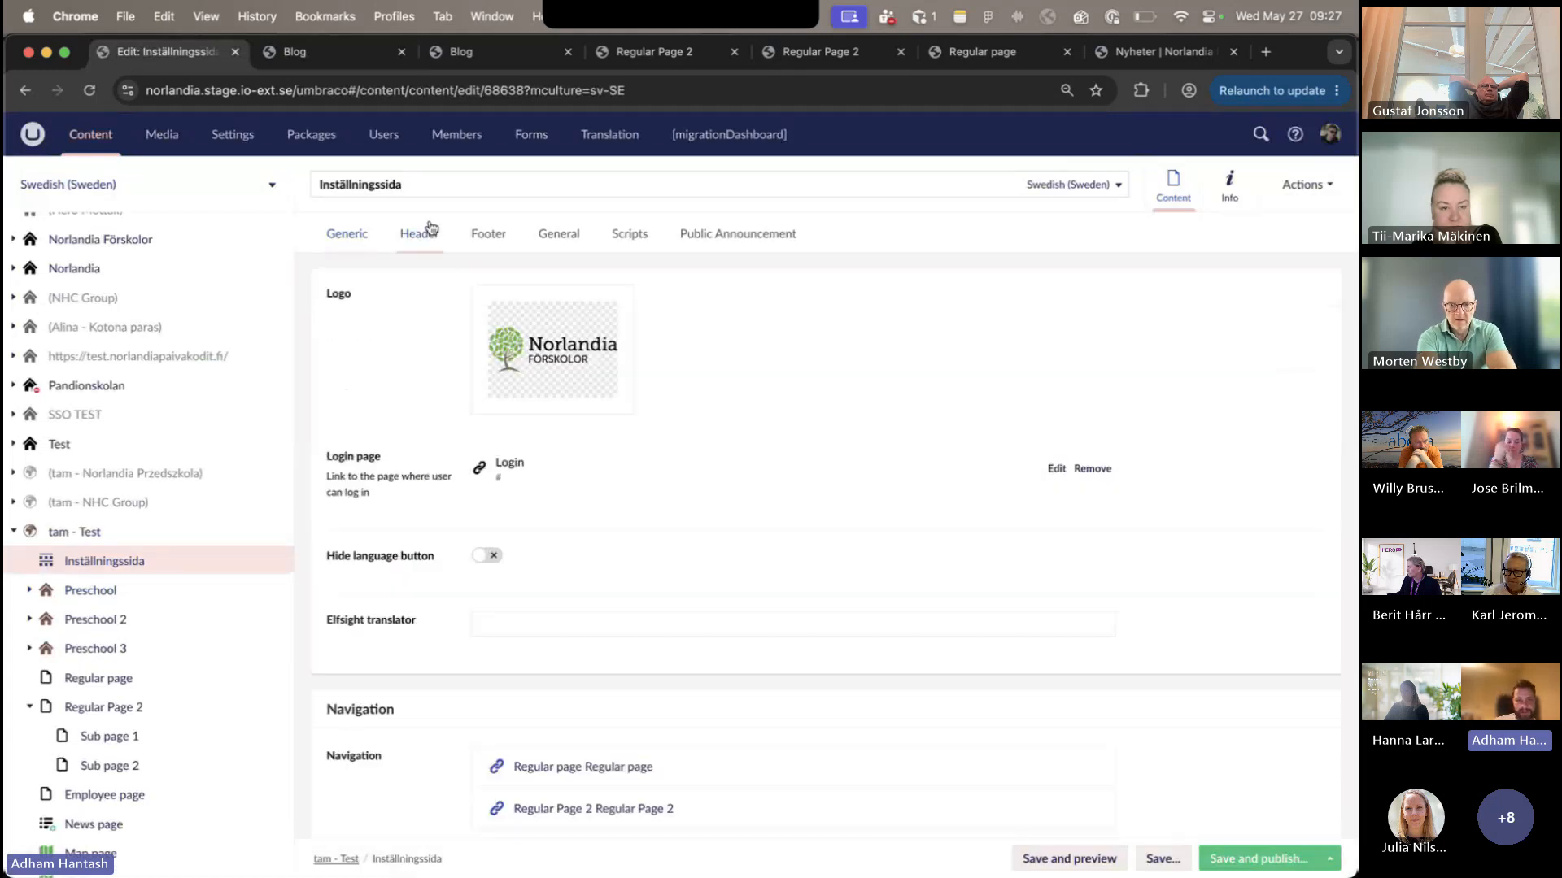
pyautogui.scroll(-2, 434, 482)
pyautogui.scroll(-5, 434, 483)
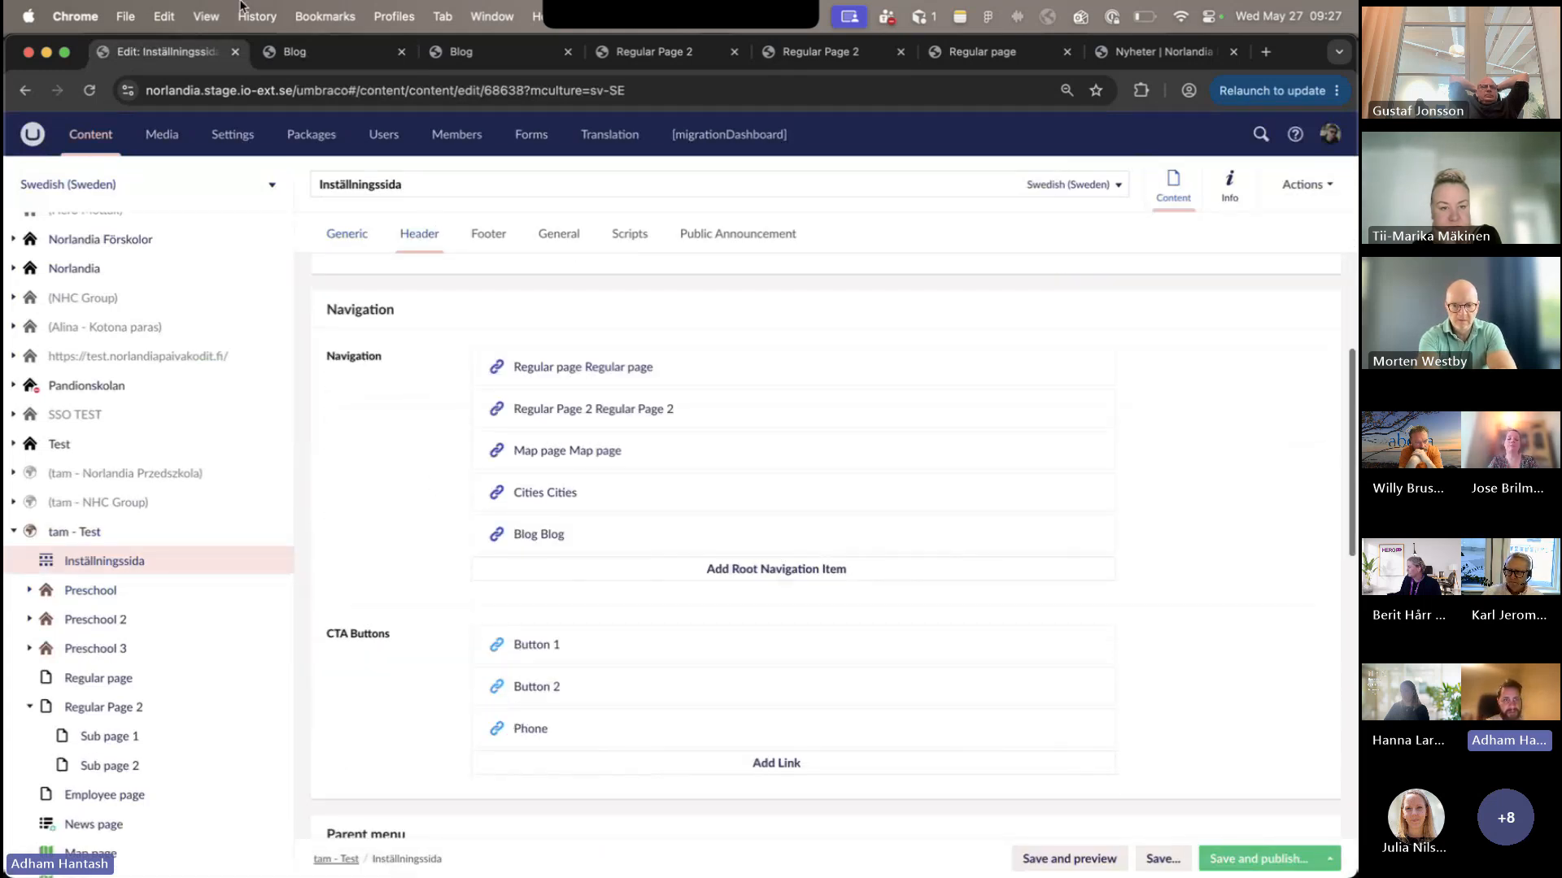
pyautogui.click(550, 367)
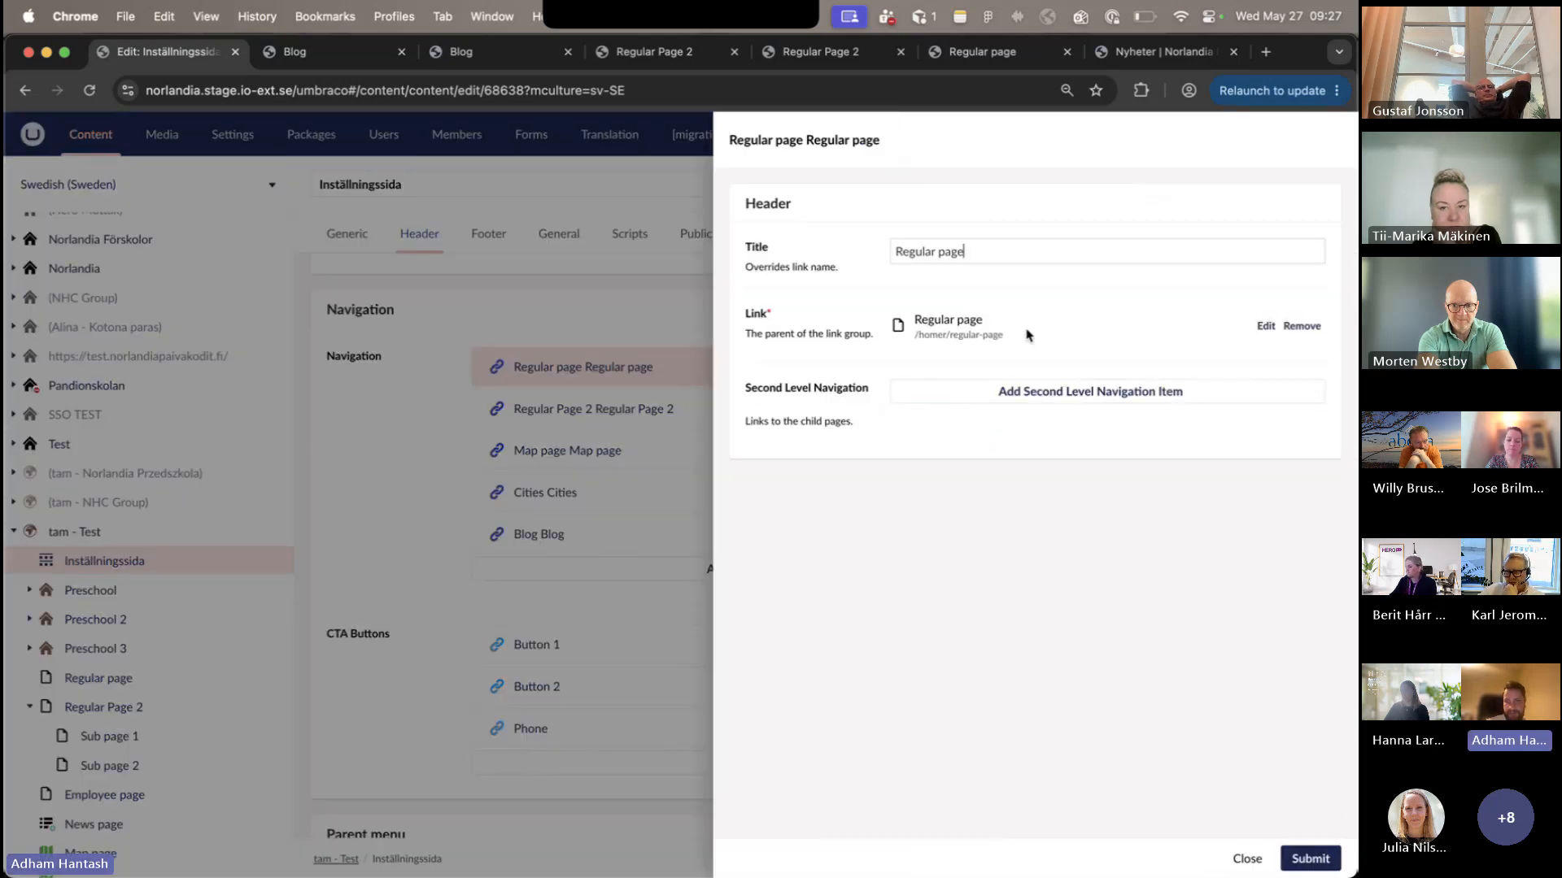
pyautogui.click(1240, 851)
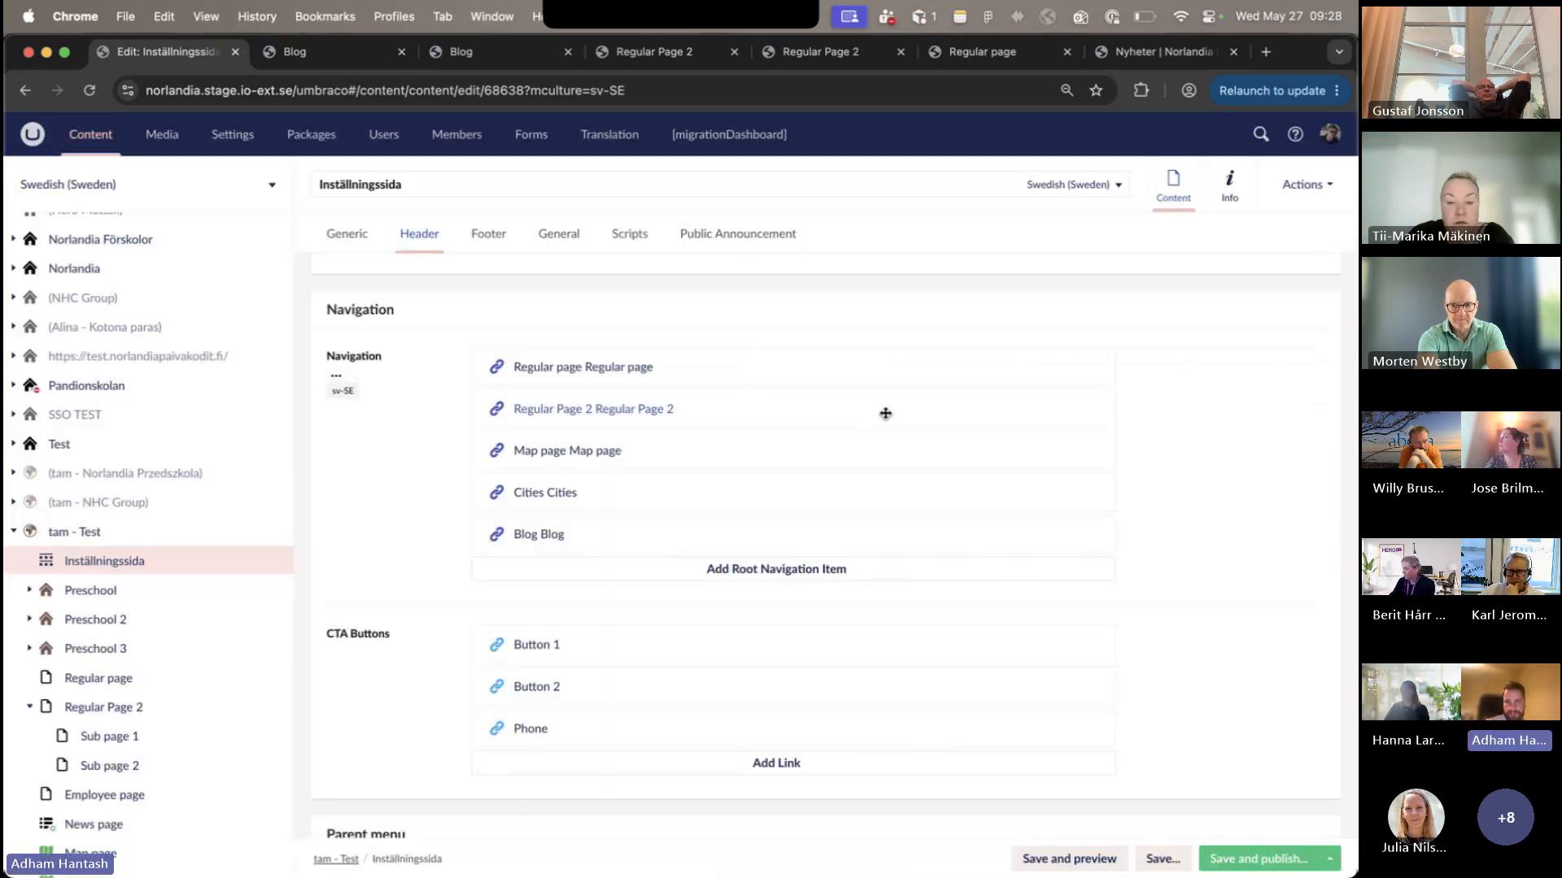
# - Add tam - Norlandia Förskolor as a third level navigation link under Sub page 1 of Regular Page 2 and submit the changes
pyautogui.click(875, 408)
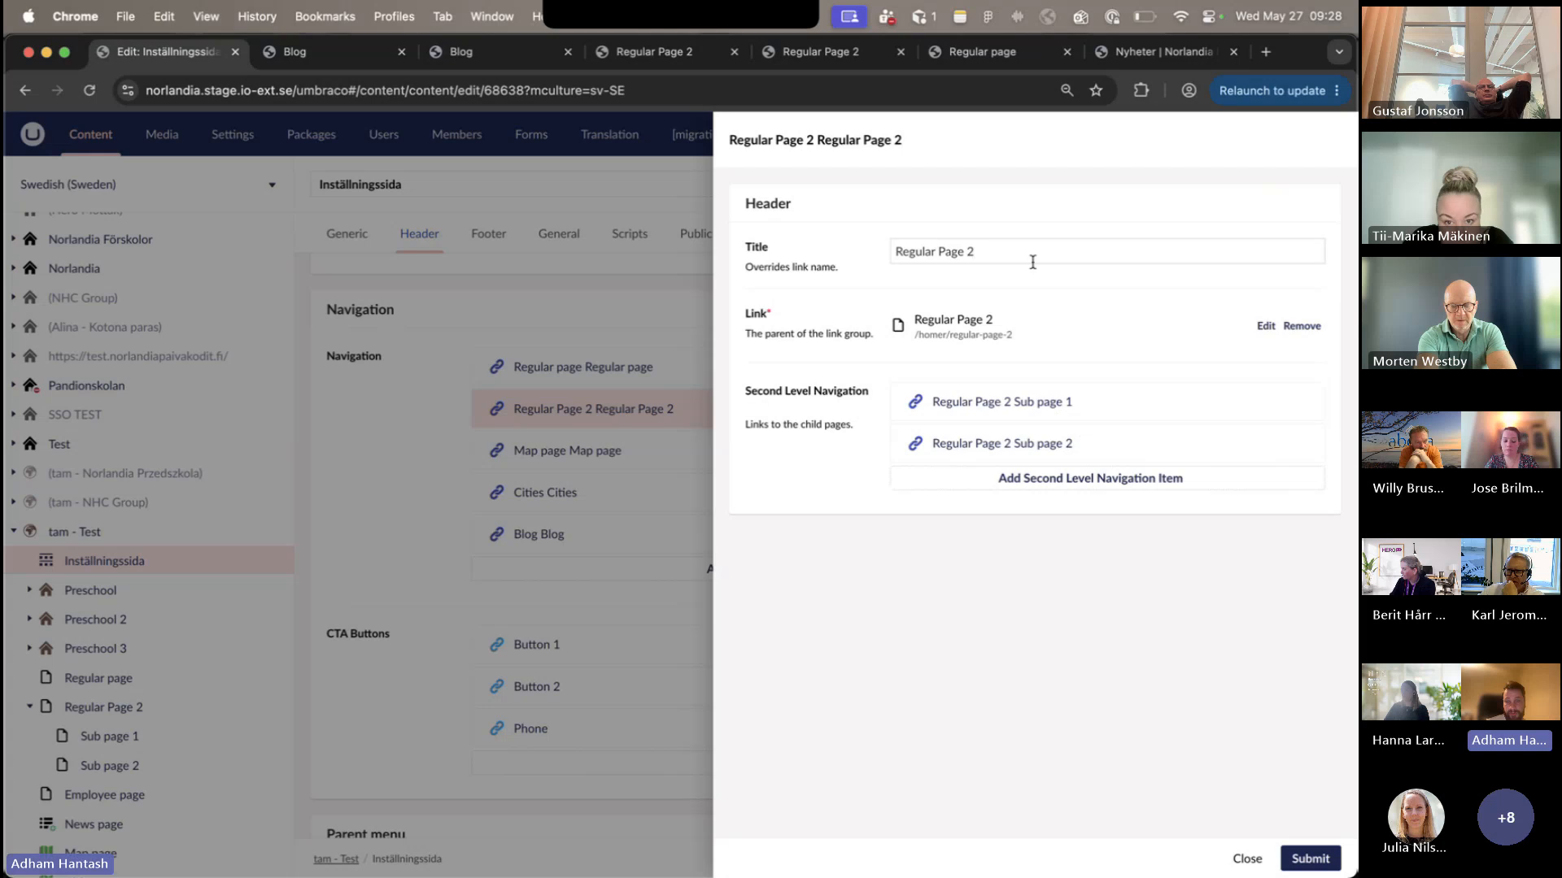
pyautogui.tripleClick(996, 249)
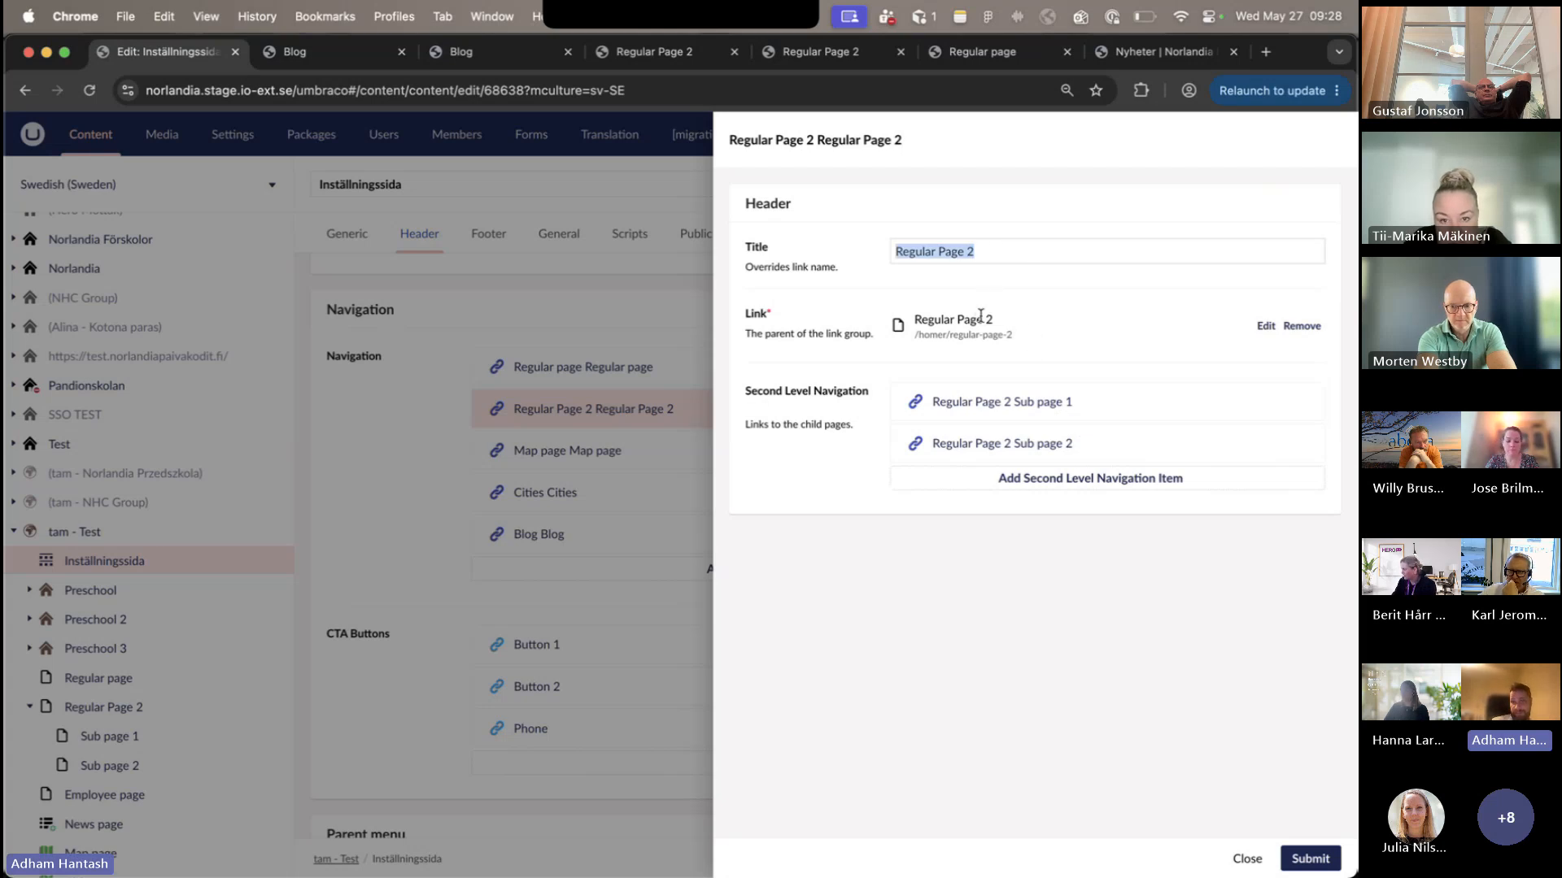
pyautogui.click(1017, 405)
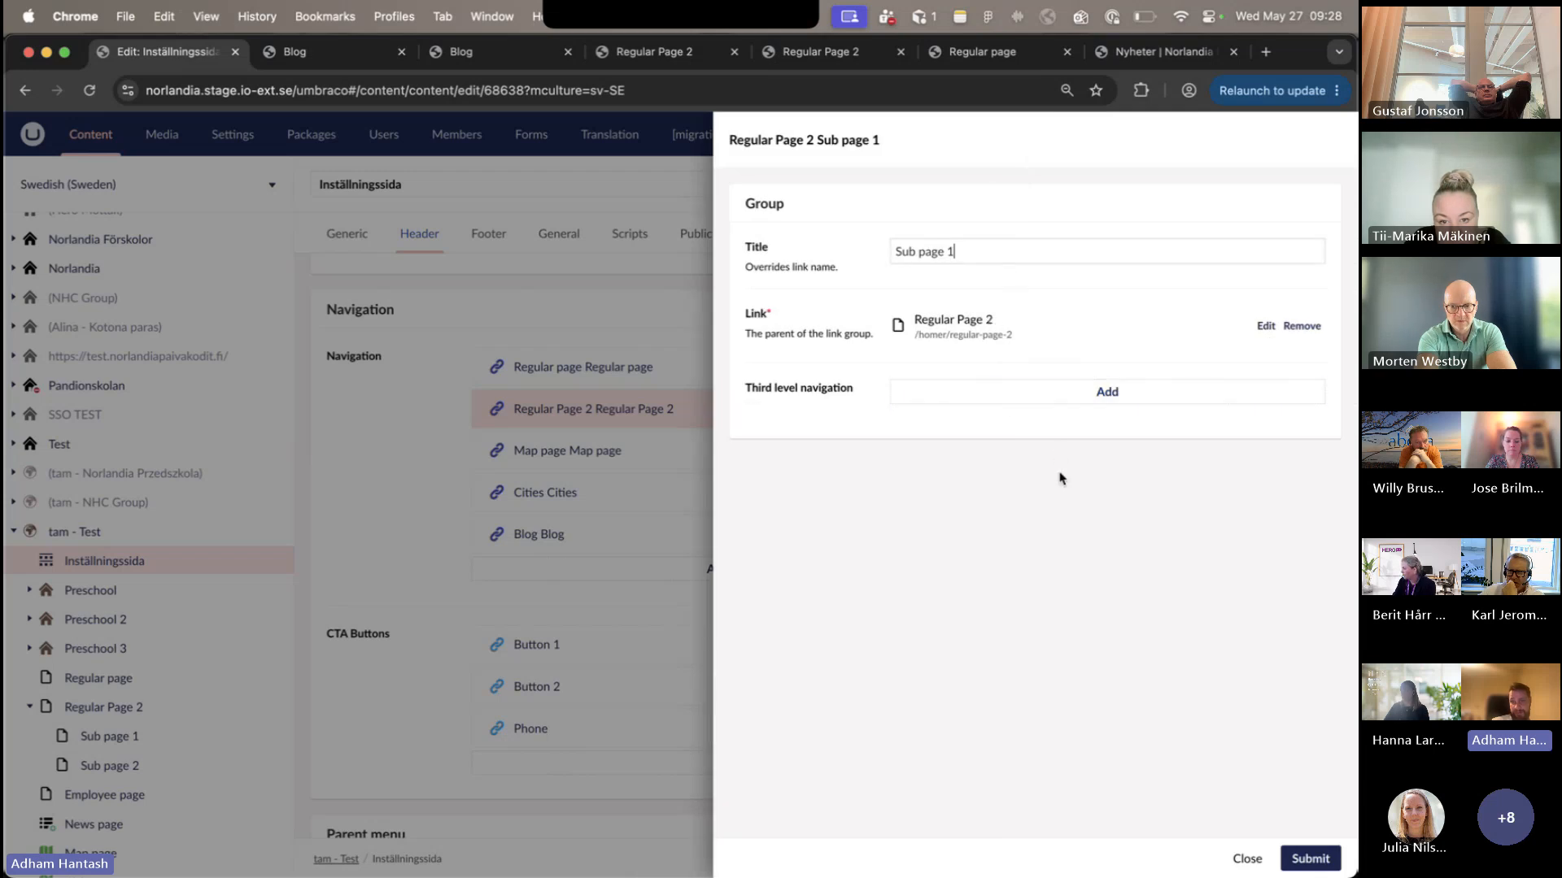
pyautogui.click(1055, 392)
pyautogui.click(1081, 470)
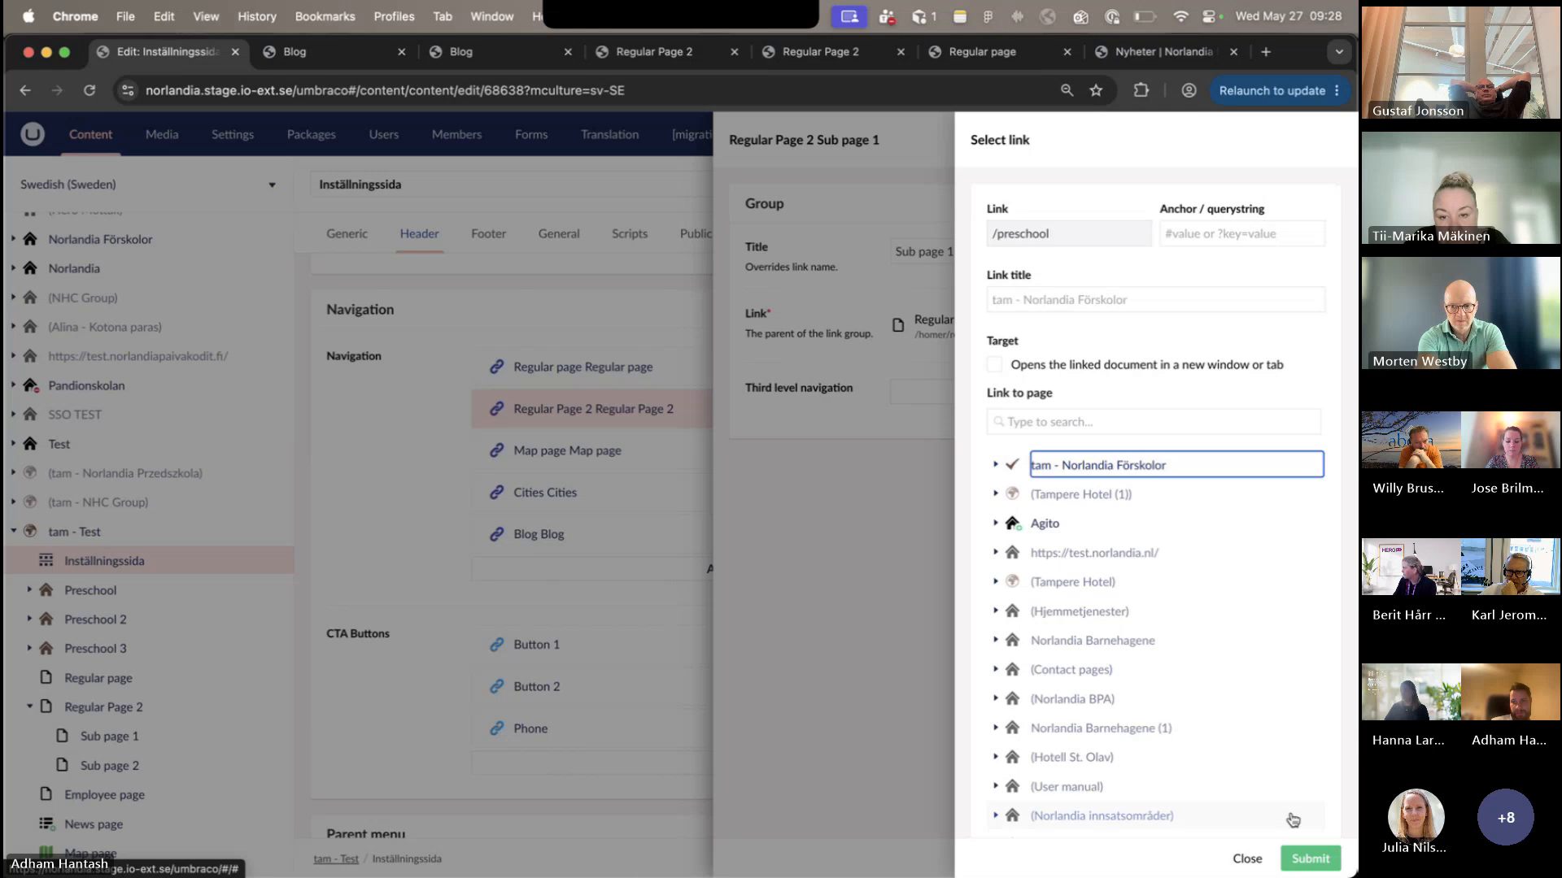
pyautogui.click(1300, 855)
pyautogui.click(1304, 857)
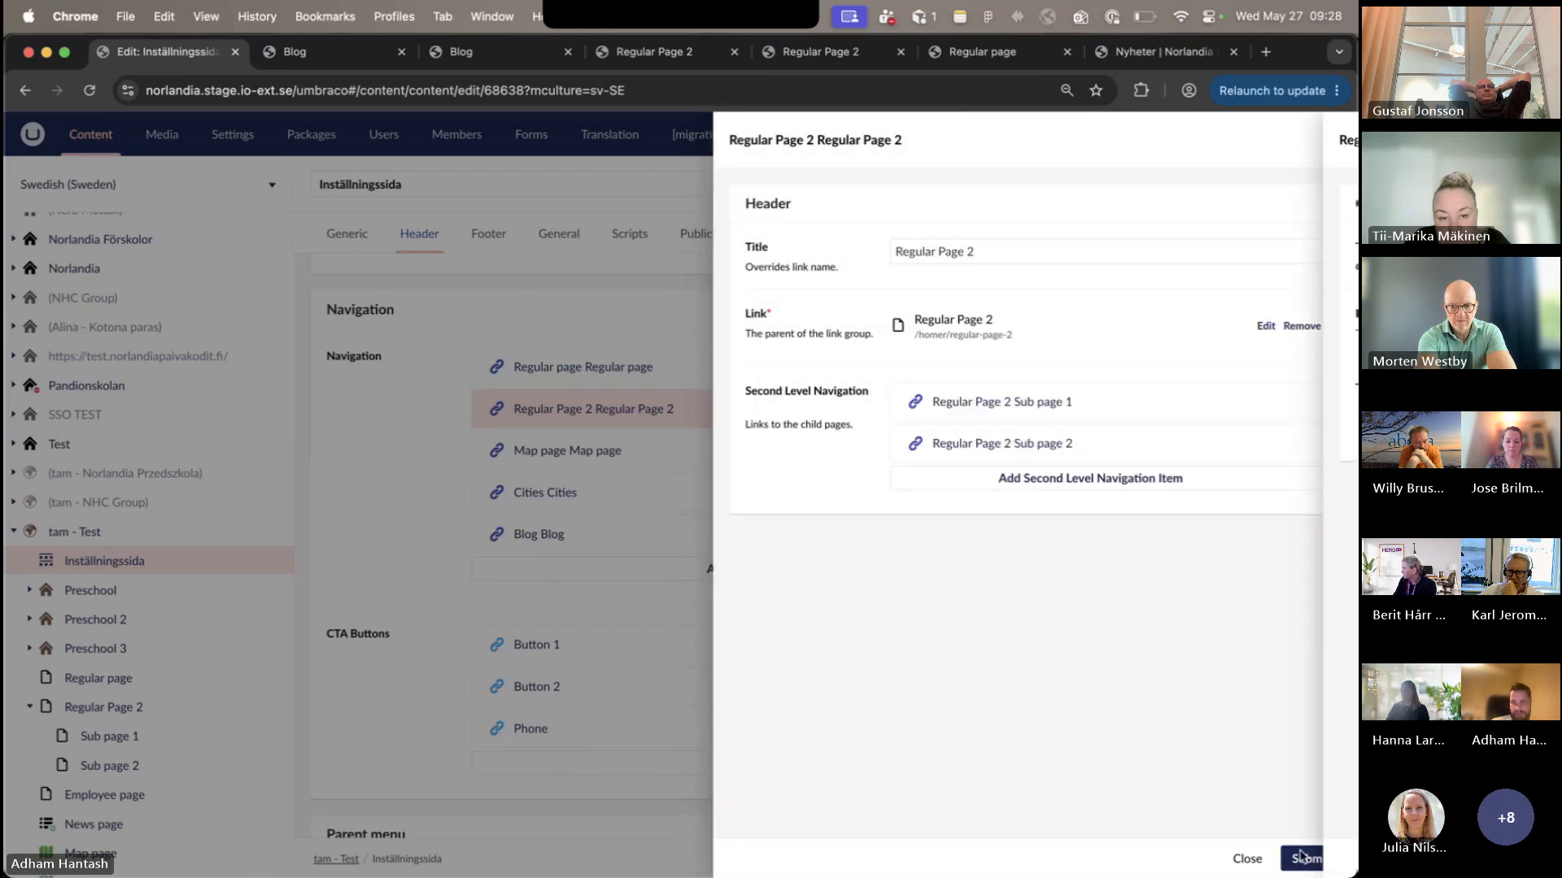
pyautogui.click(1304, 857)
# - Check the Regular Page 2 submenu on the published Blog page, and save and publish the Swedish (Sweden) variant of Inställningssida
pyautogui.click(294, 51)
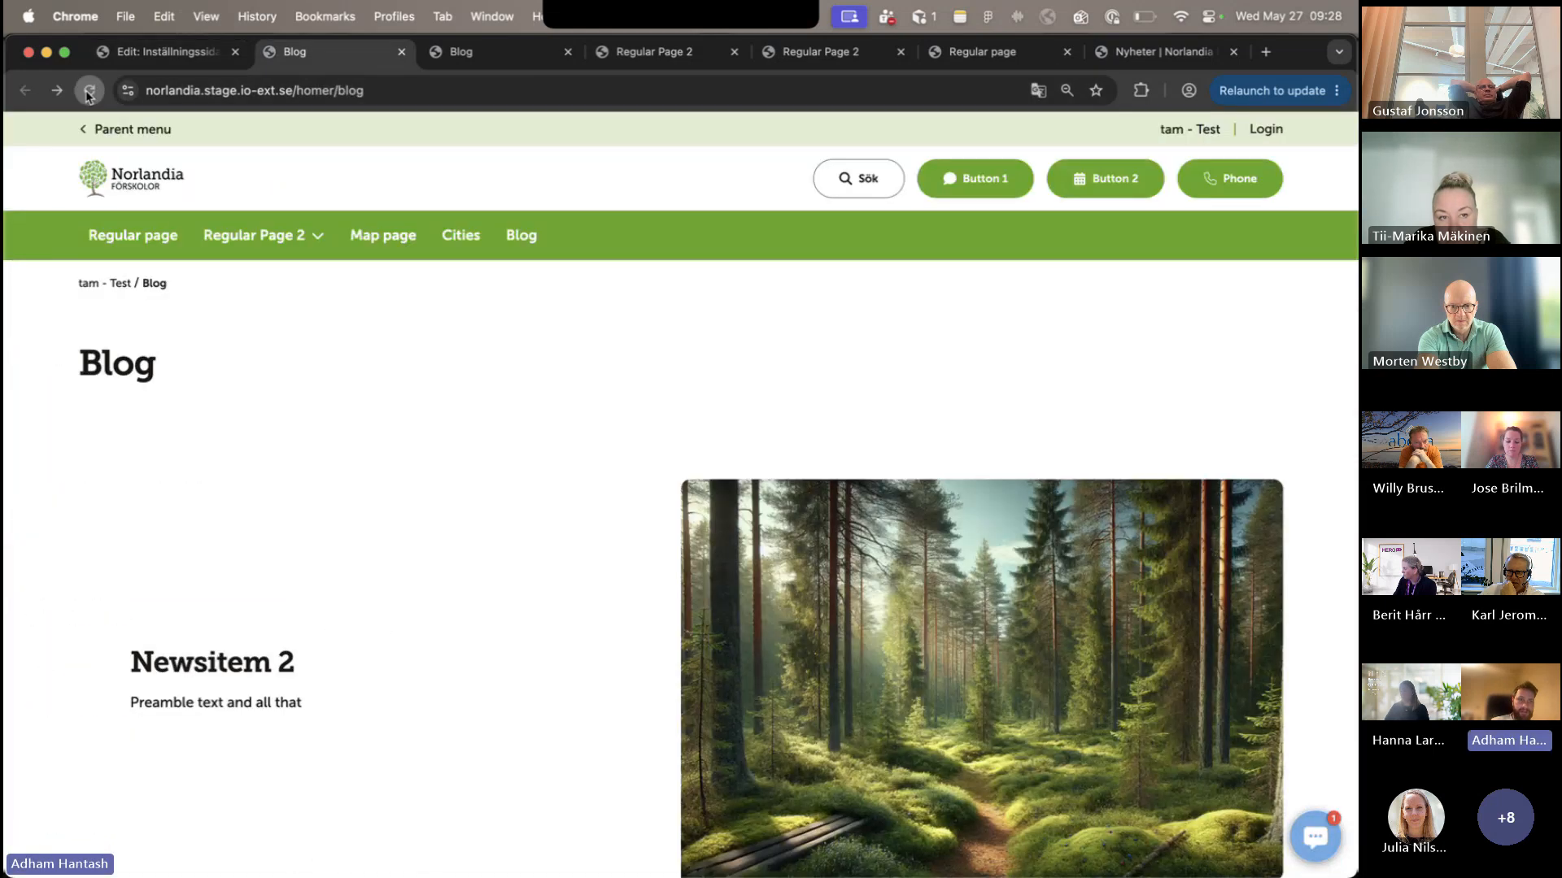
pyautogui.moveTo(313, 249)
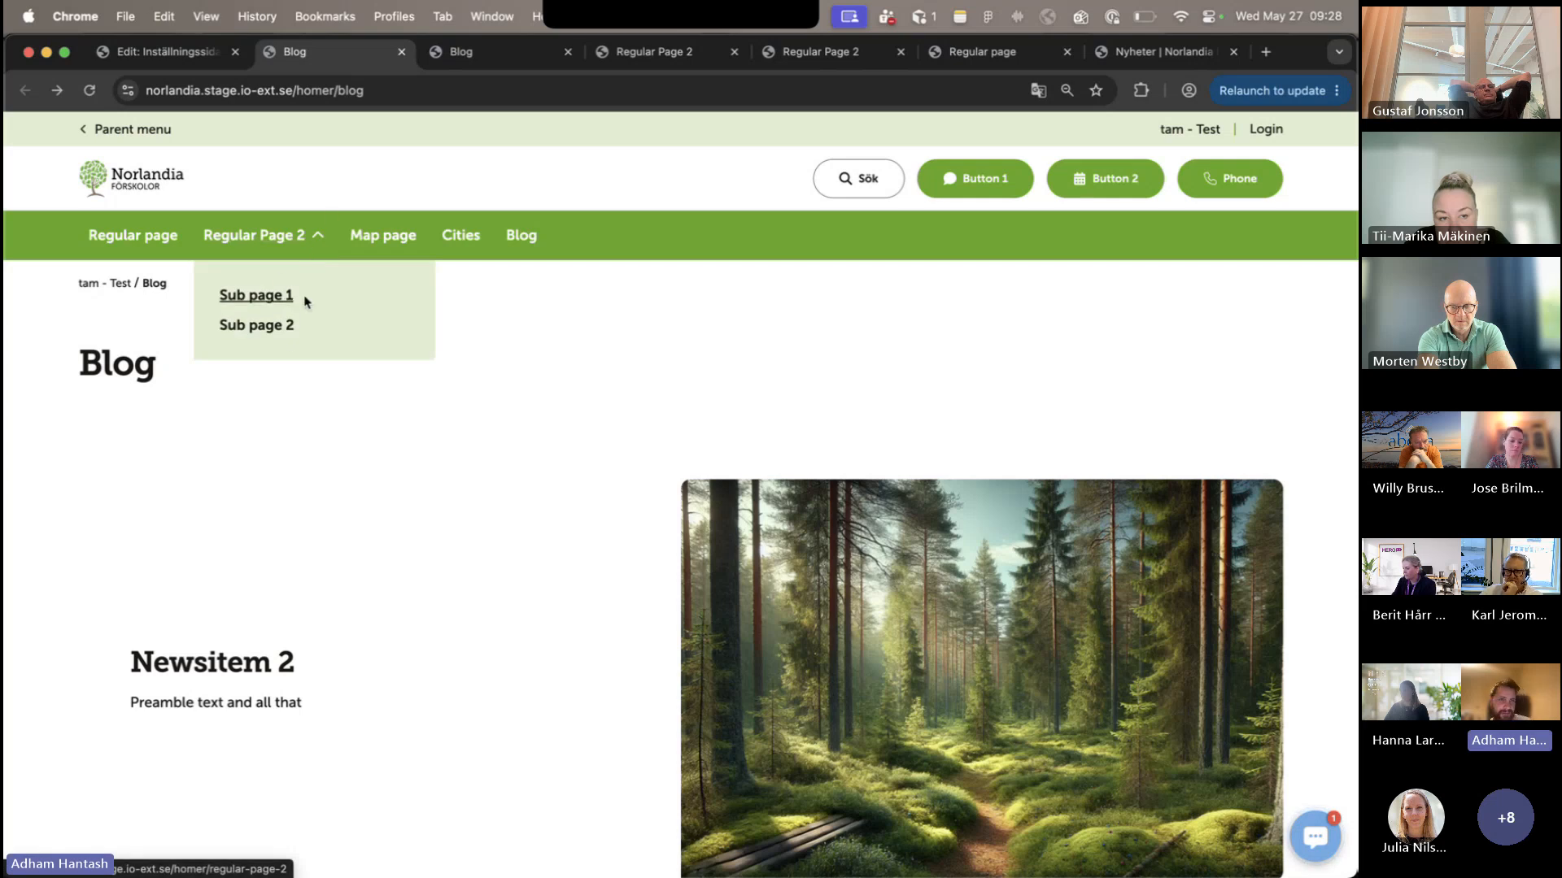
pyautogui.click(162, 51)
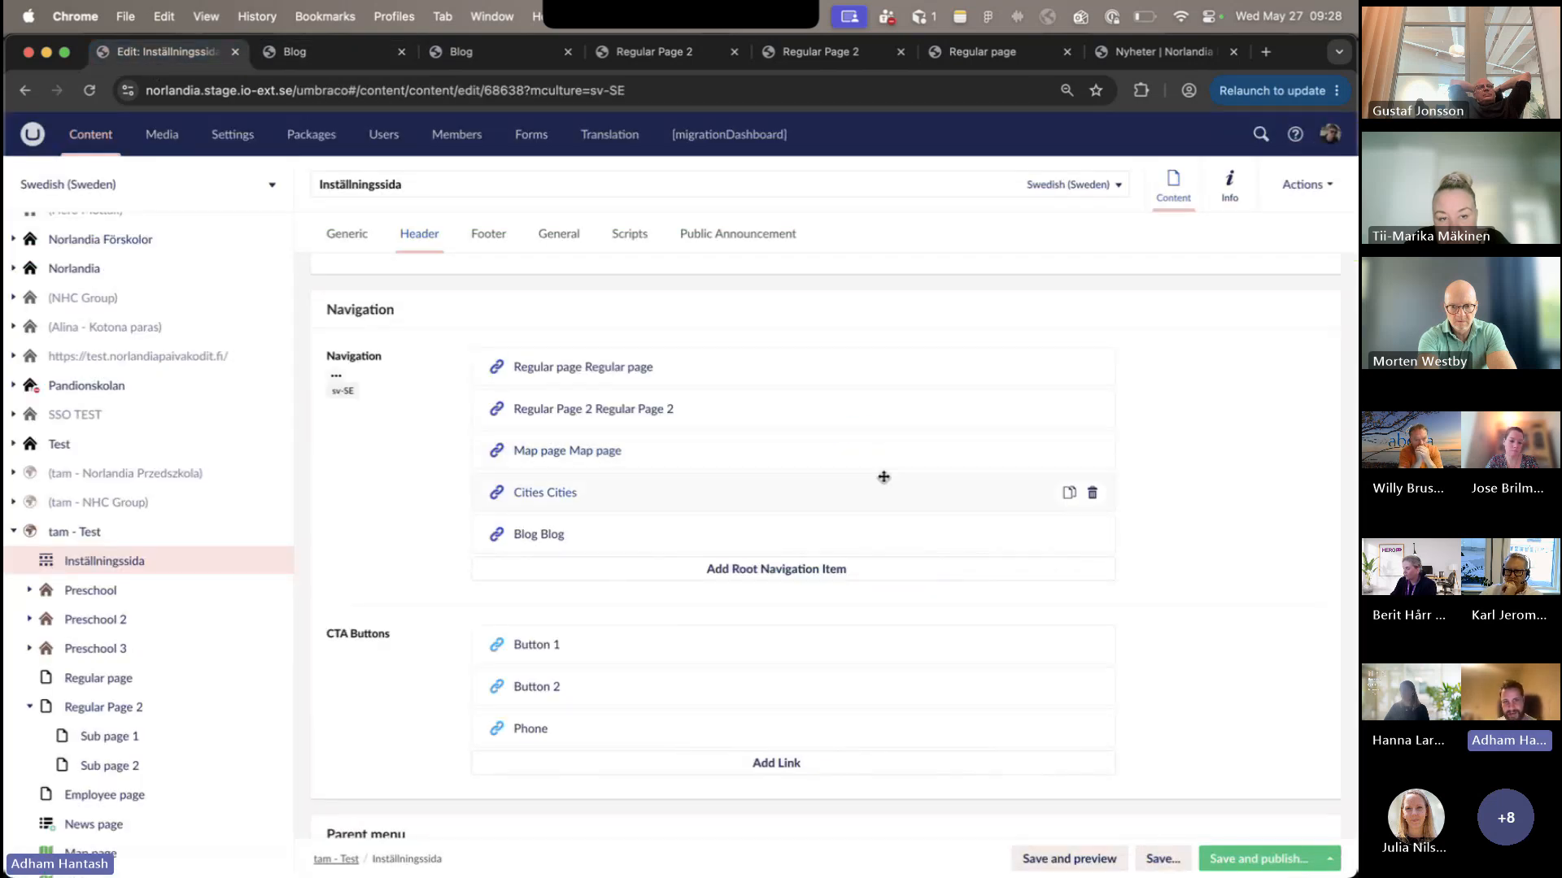
pyautogui.click(1252, 859)
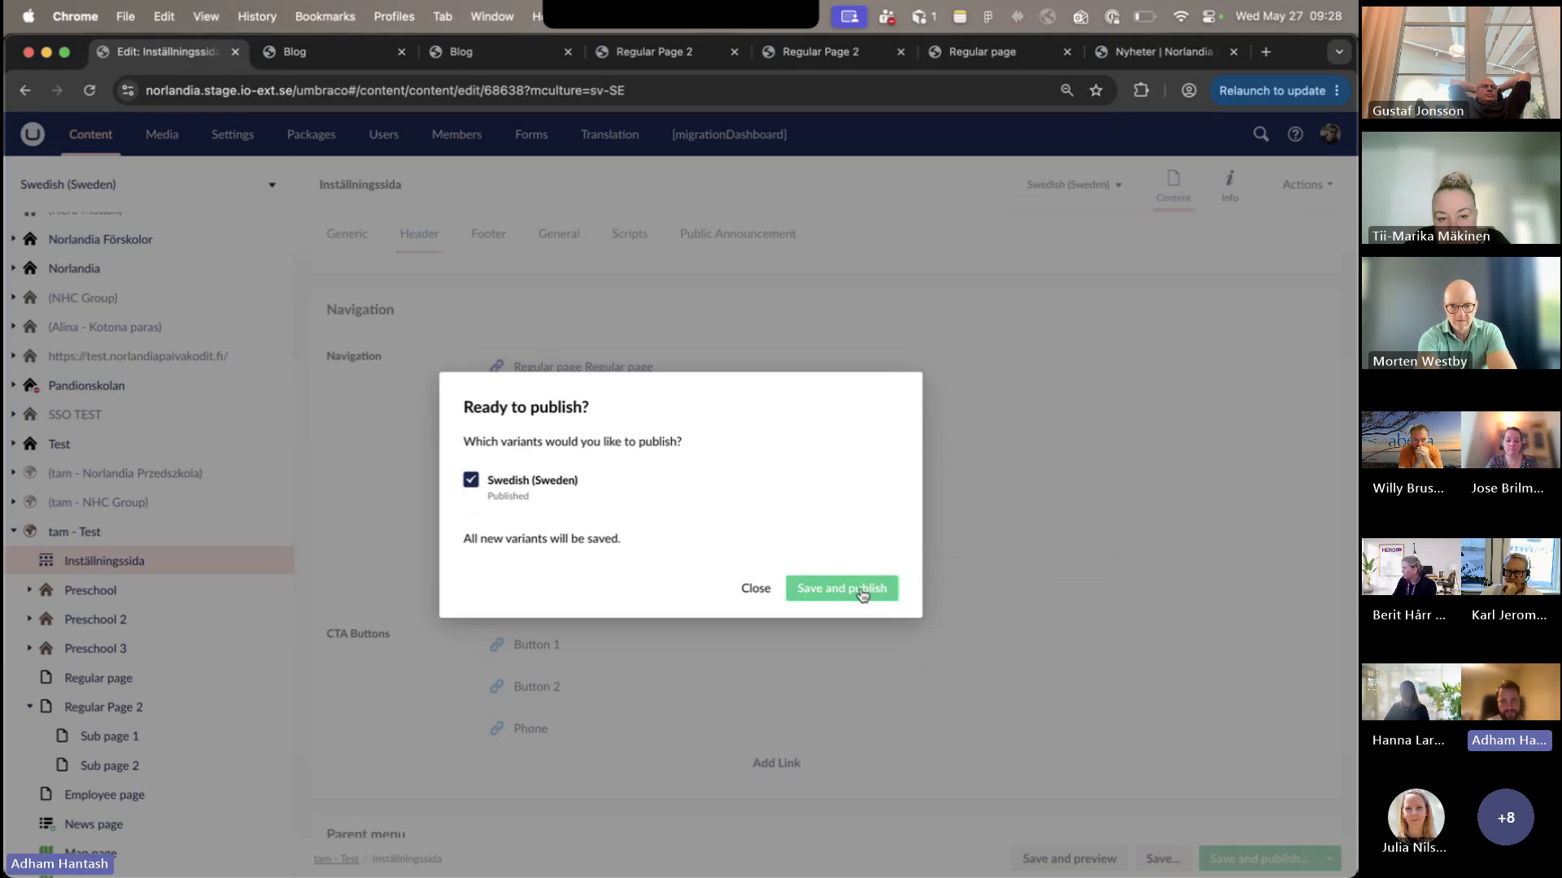
pyautogui.click(863, 595)
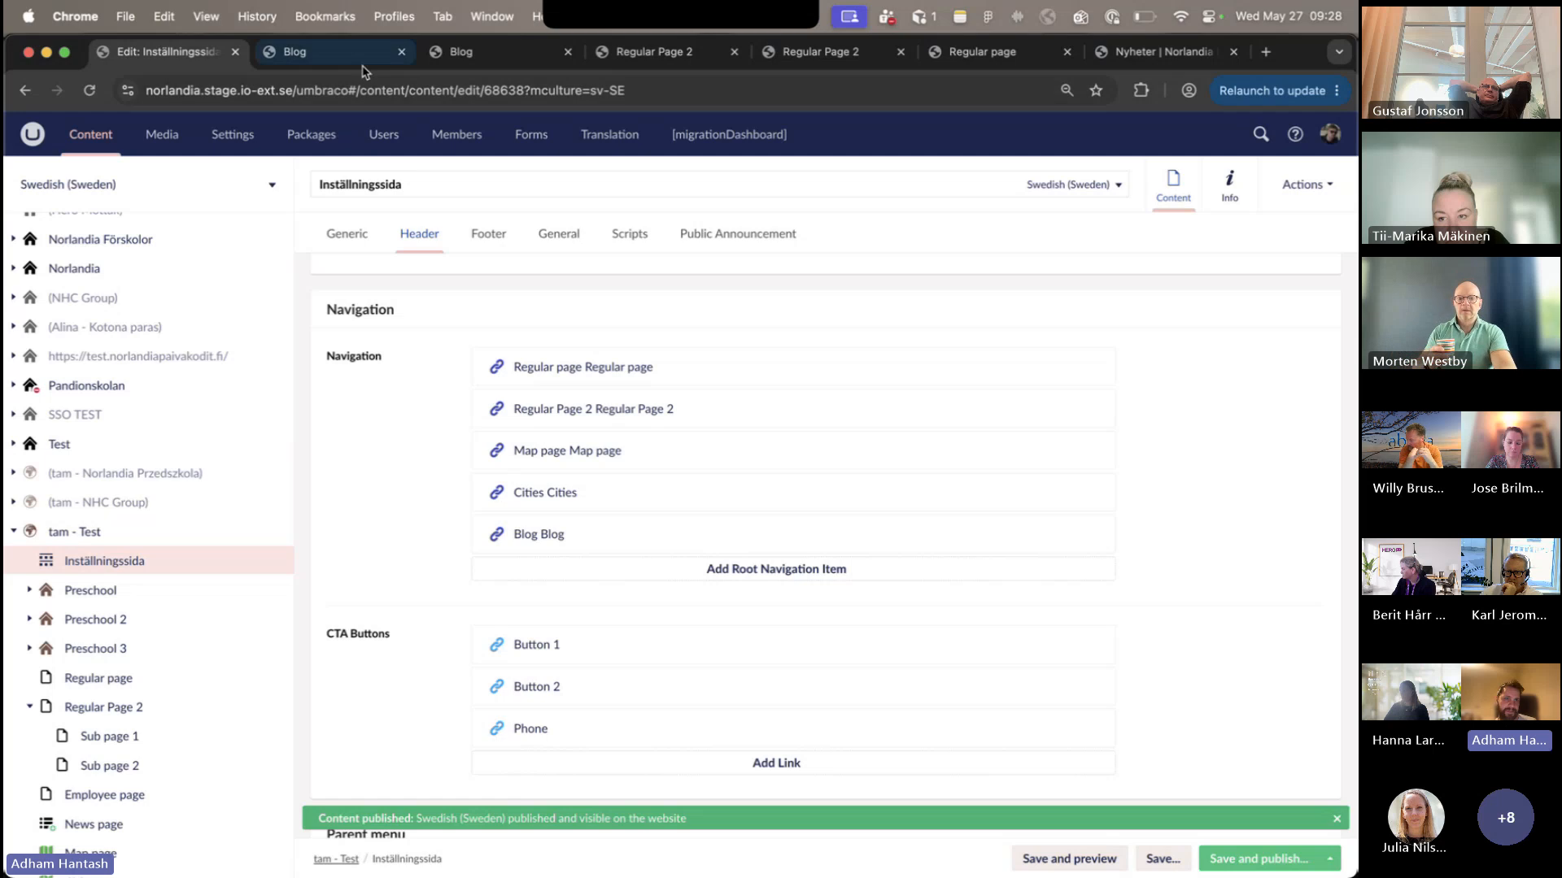
# - Reload the published Blog page and expand Sub page 1 in the Regular Page 2 submenu
pyautogui.click(294, 51)
pyautogui.click(90, 90)
pyautogui.moveTo(310, 247)
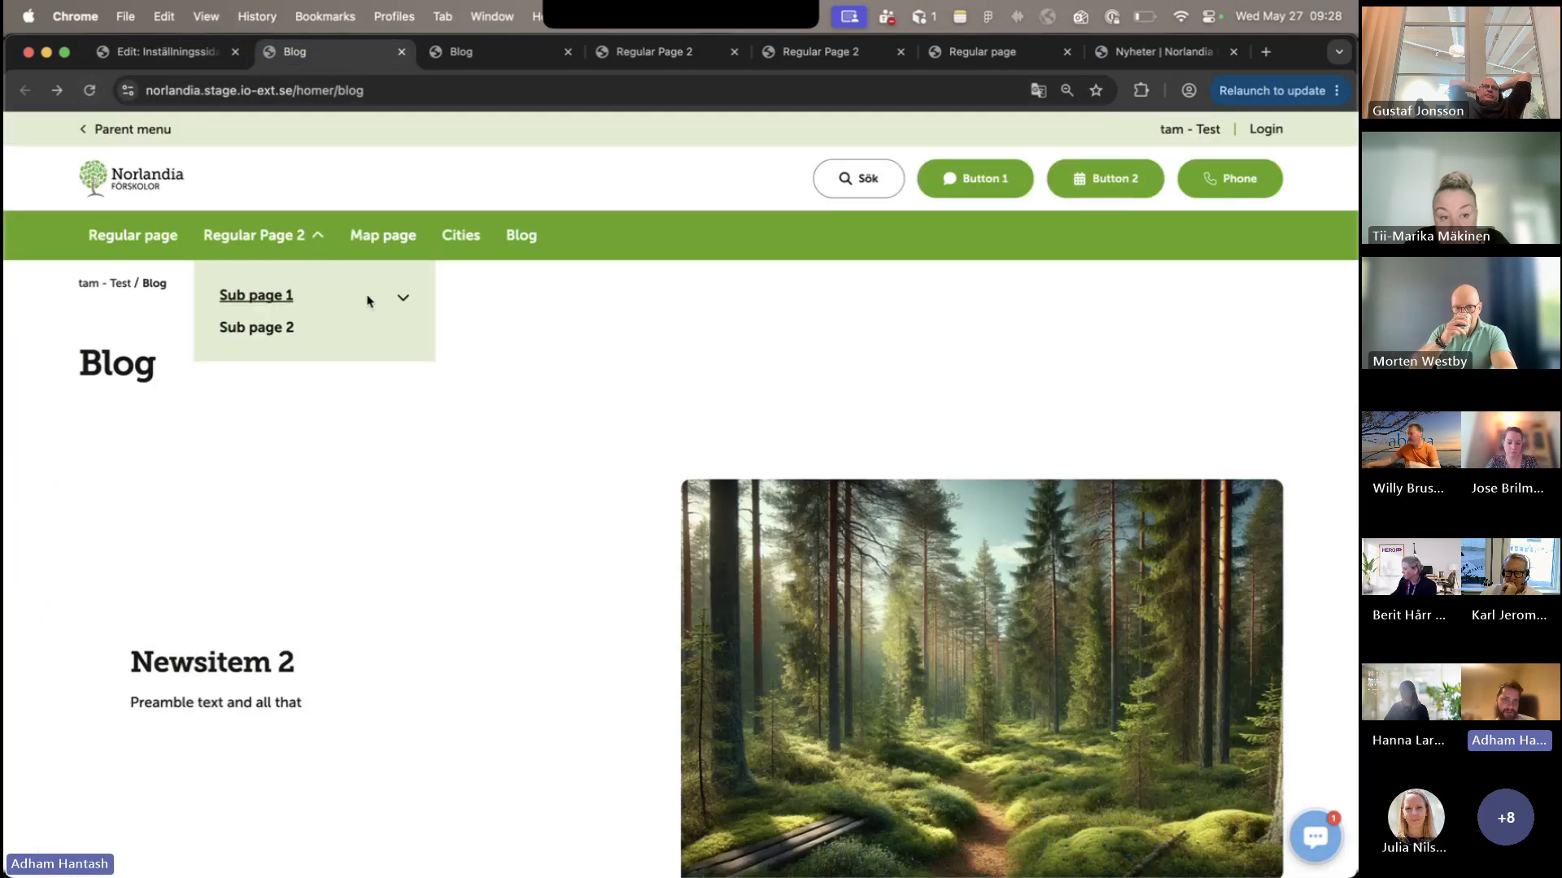
pyautogui.click(397, 298)
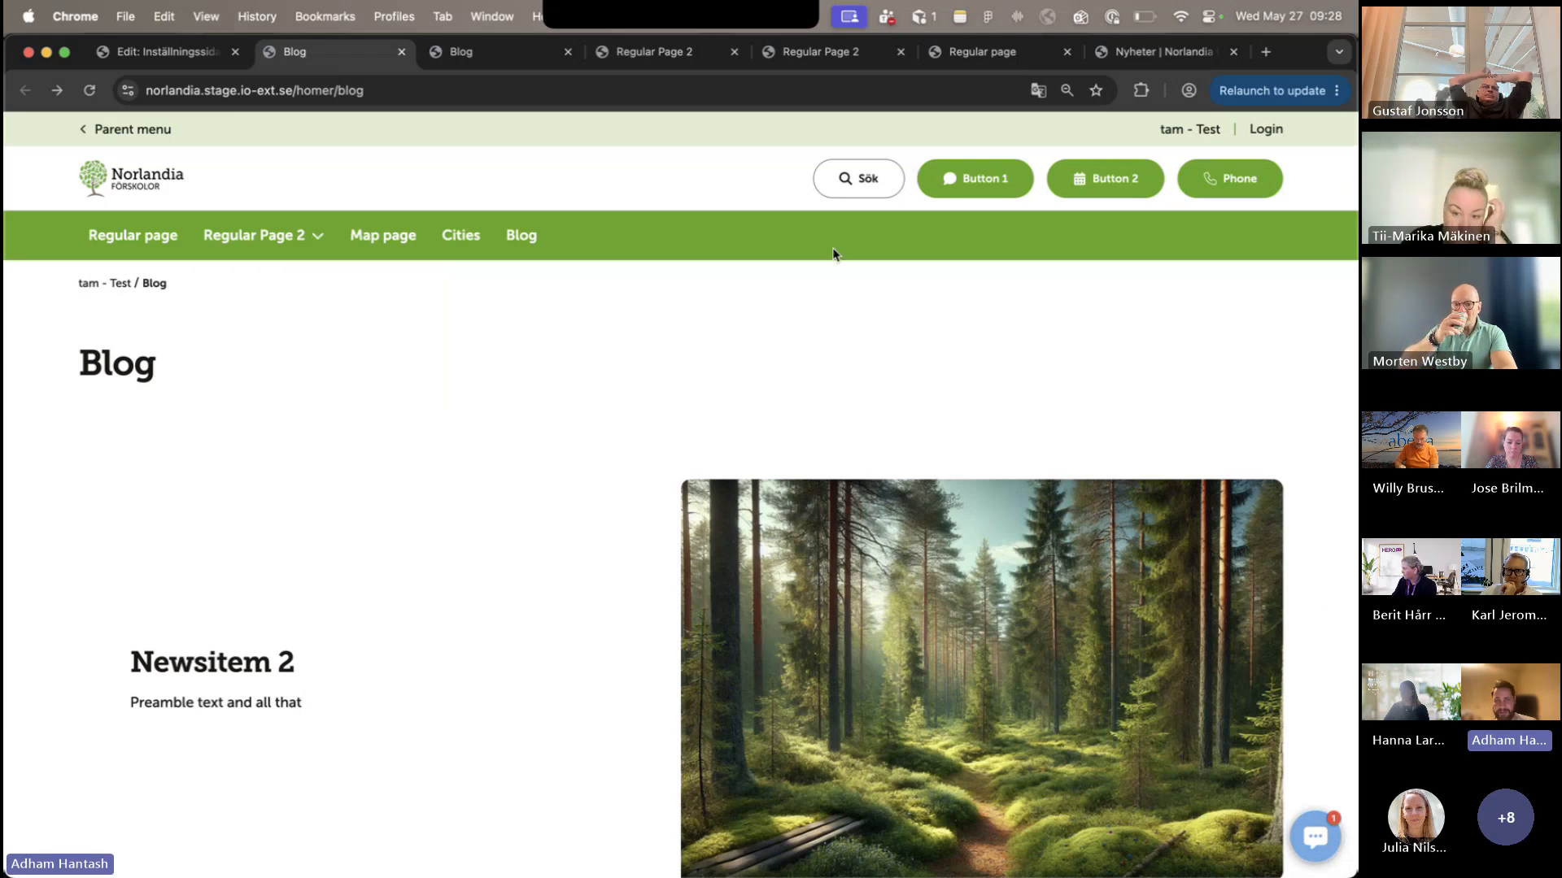
pyautogui.press('super+1')
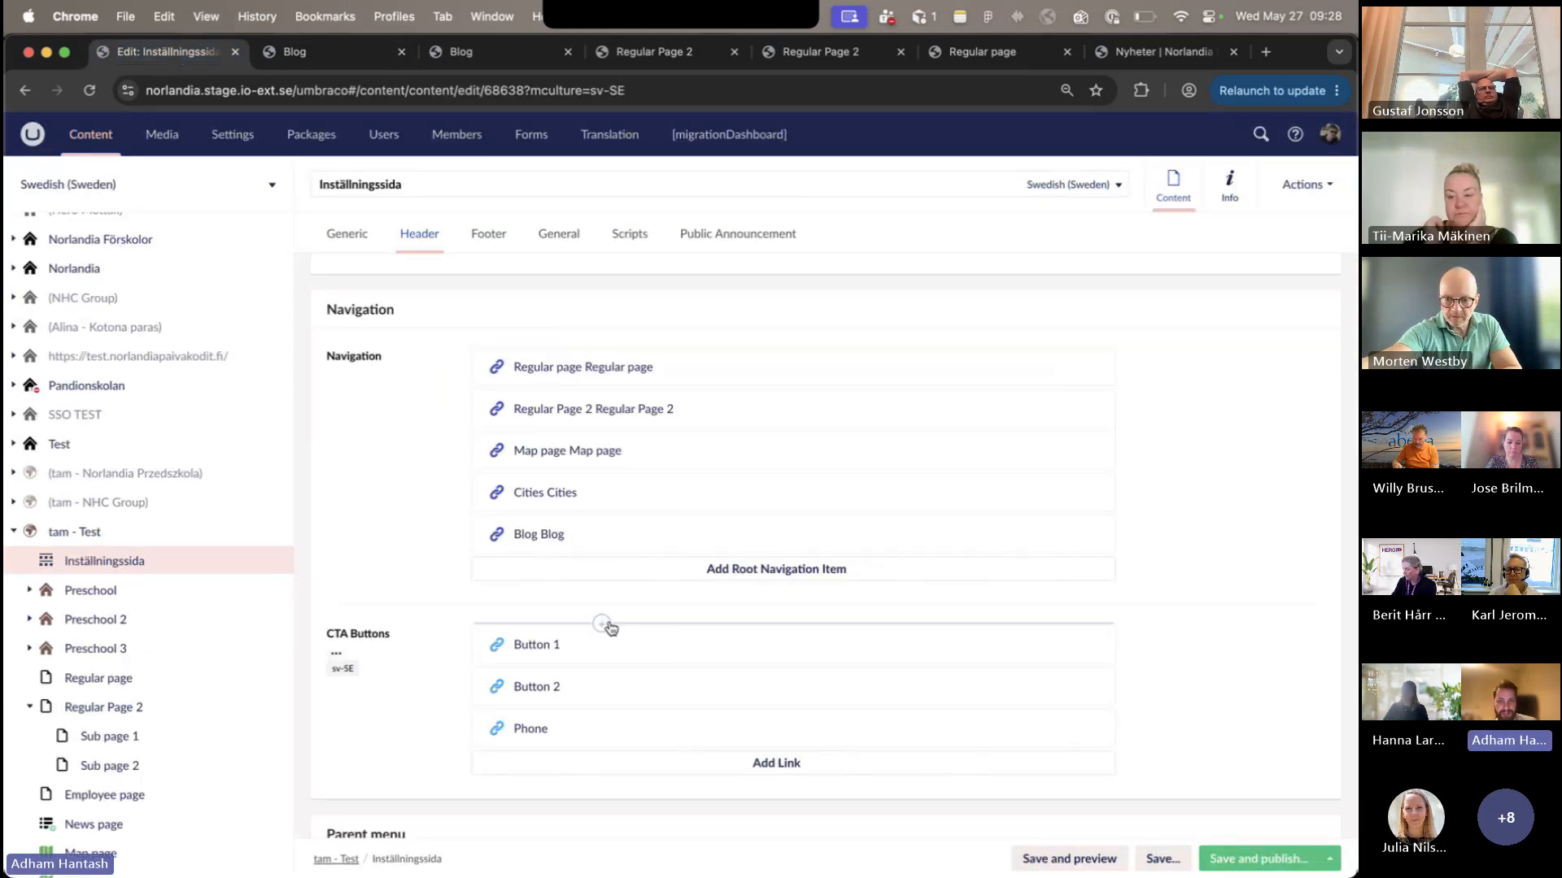
pyautogui.click(339, 57)
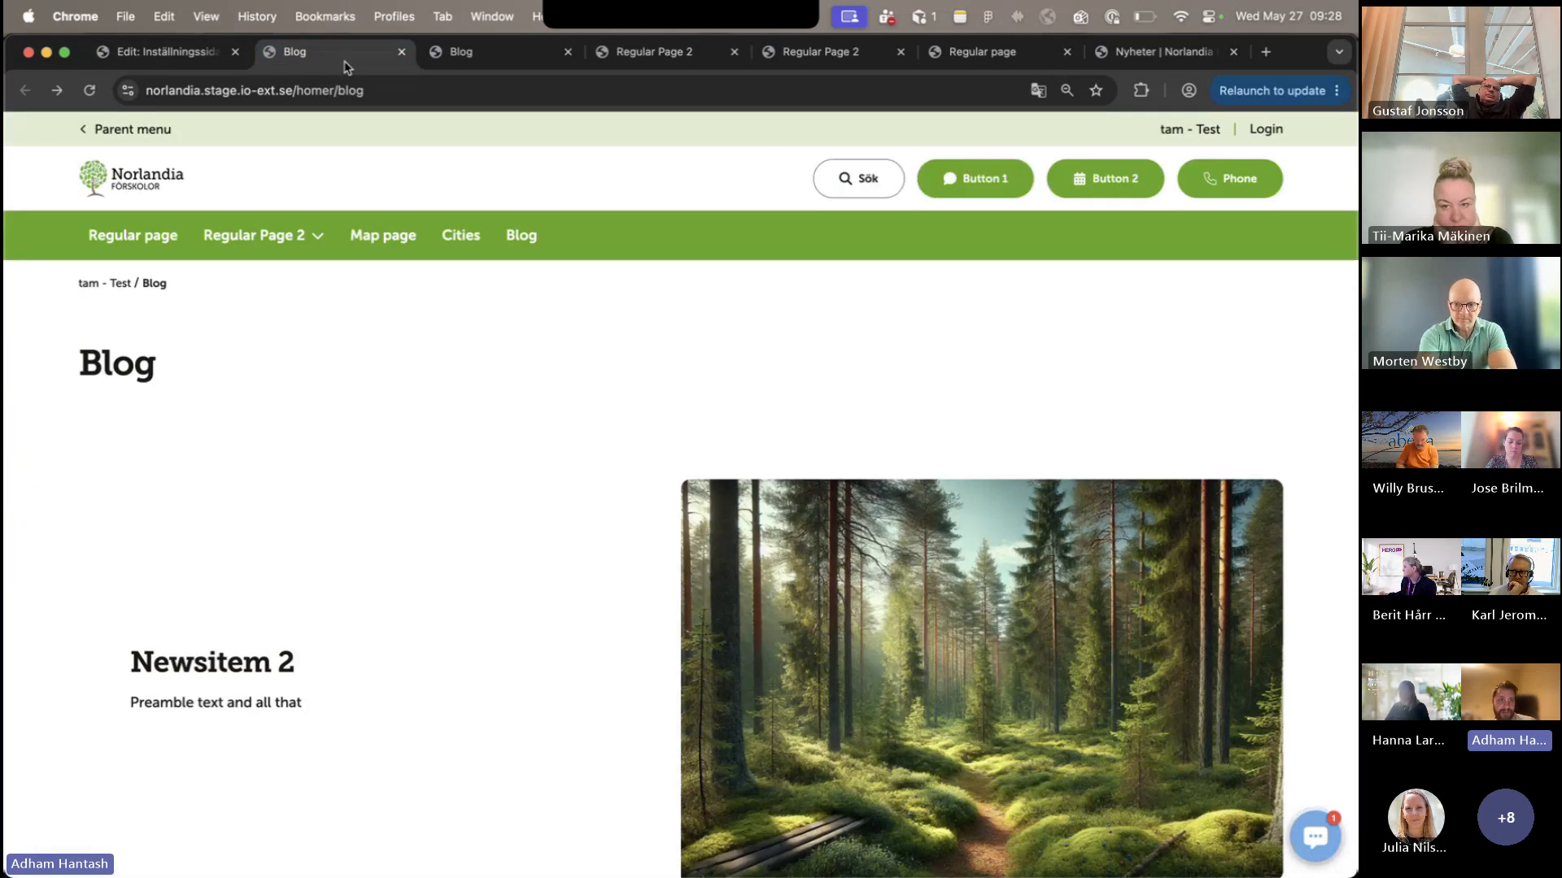
pyautogui.click(163, 52)
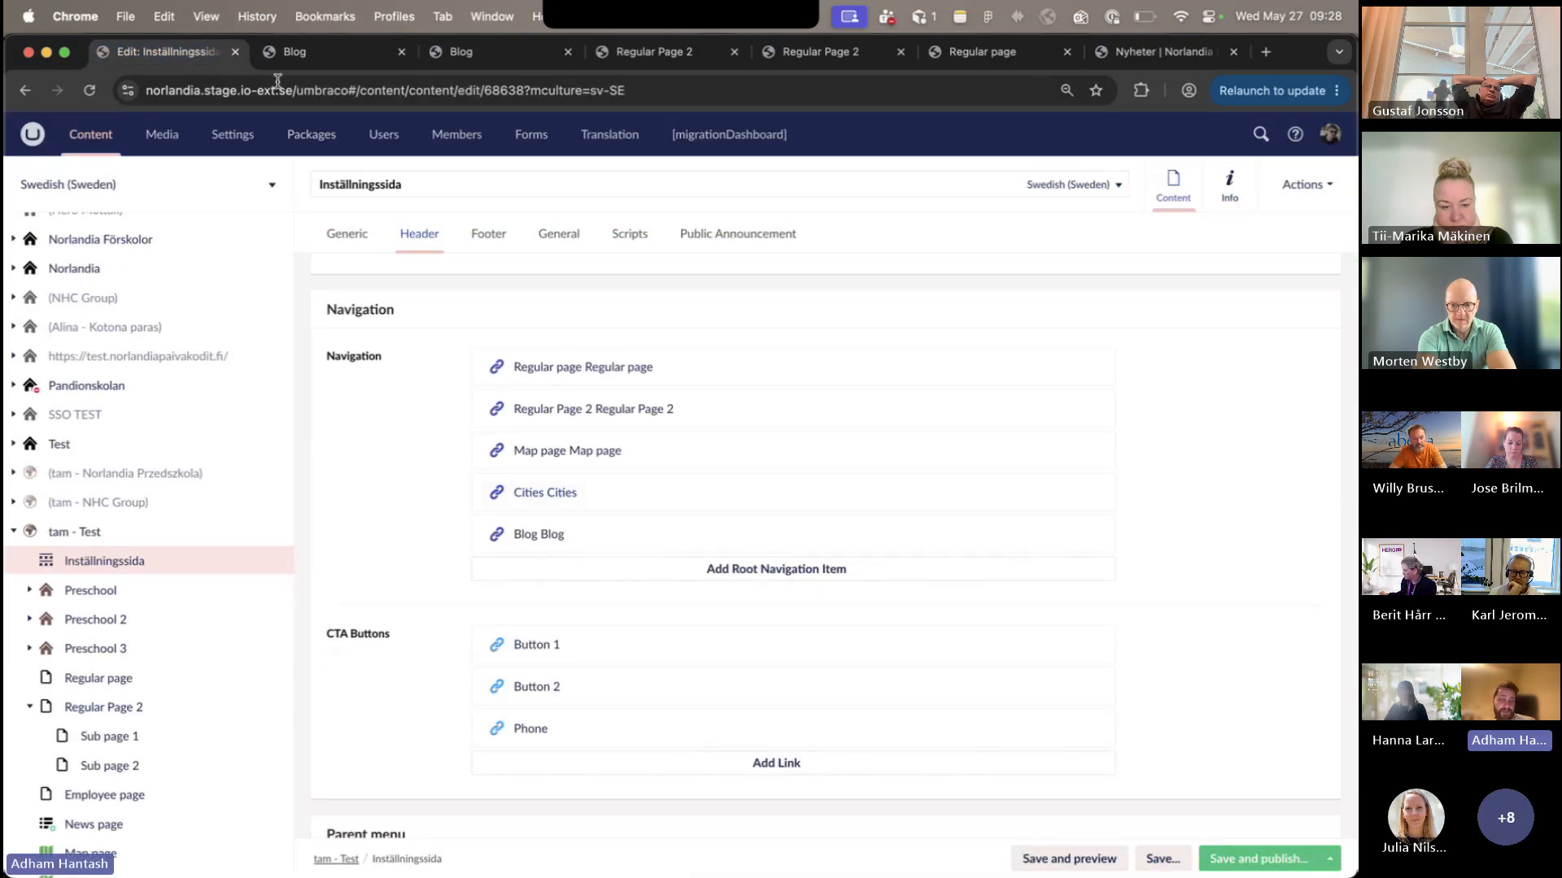
# - View the footer of the published Blog page and open the Footer settings of Inställningssida
pyautogui.click(308, 51)
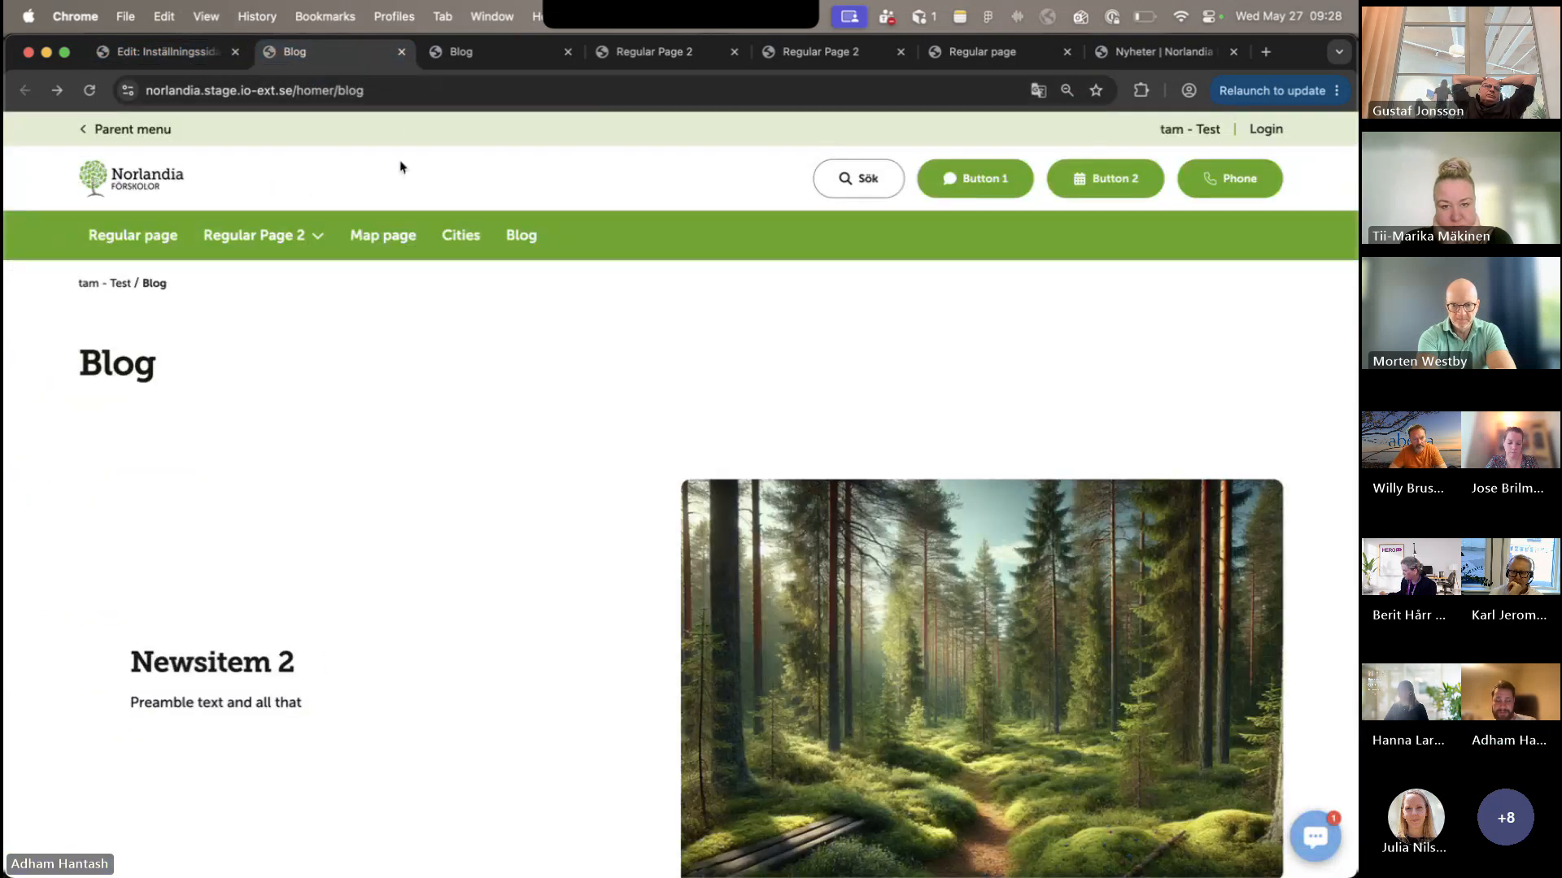
pyautogui.scroll(-15, 400, 167)
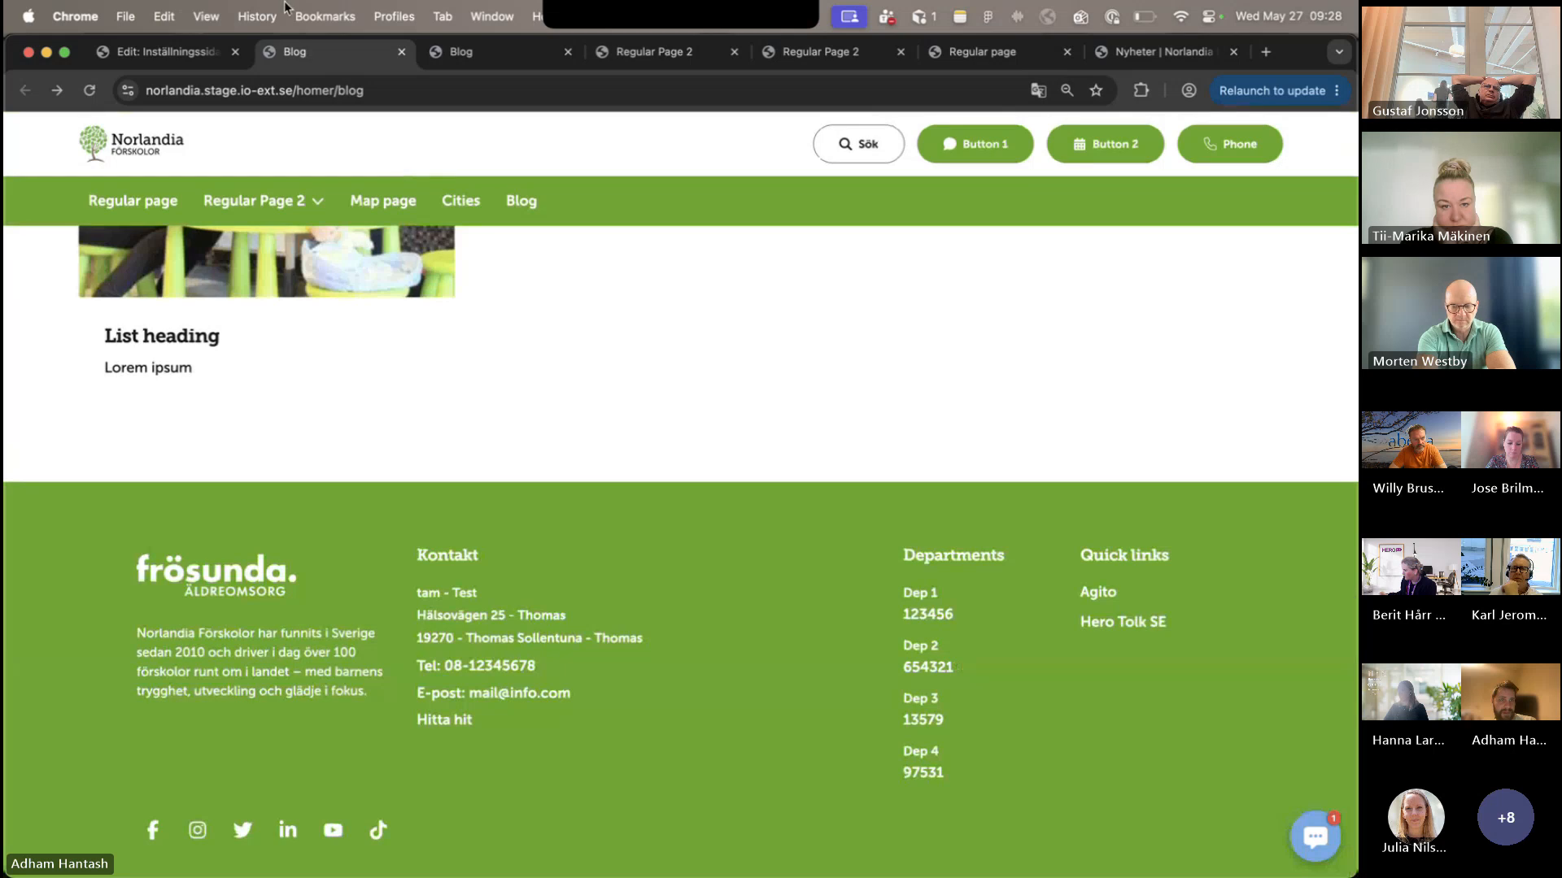
pyautogui.press('super+1')
pyautogui.click(488, 234)
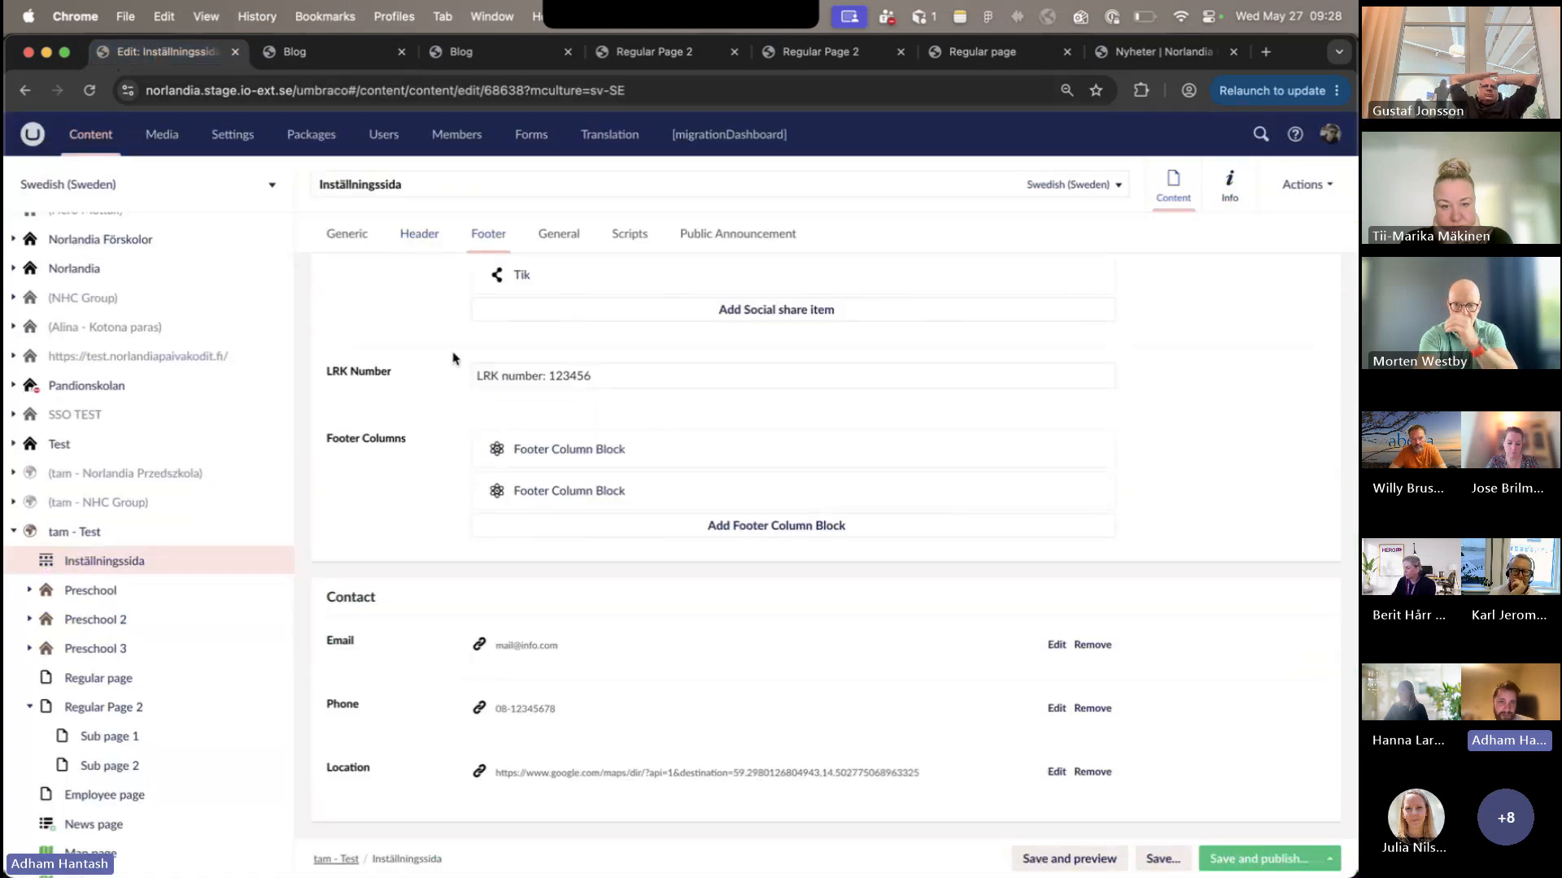
# - Inspect the Agito and Hero Tolk SE items in the Quick links footer column and close the block
pyautogui.click(521, 455)
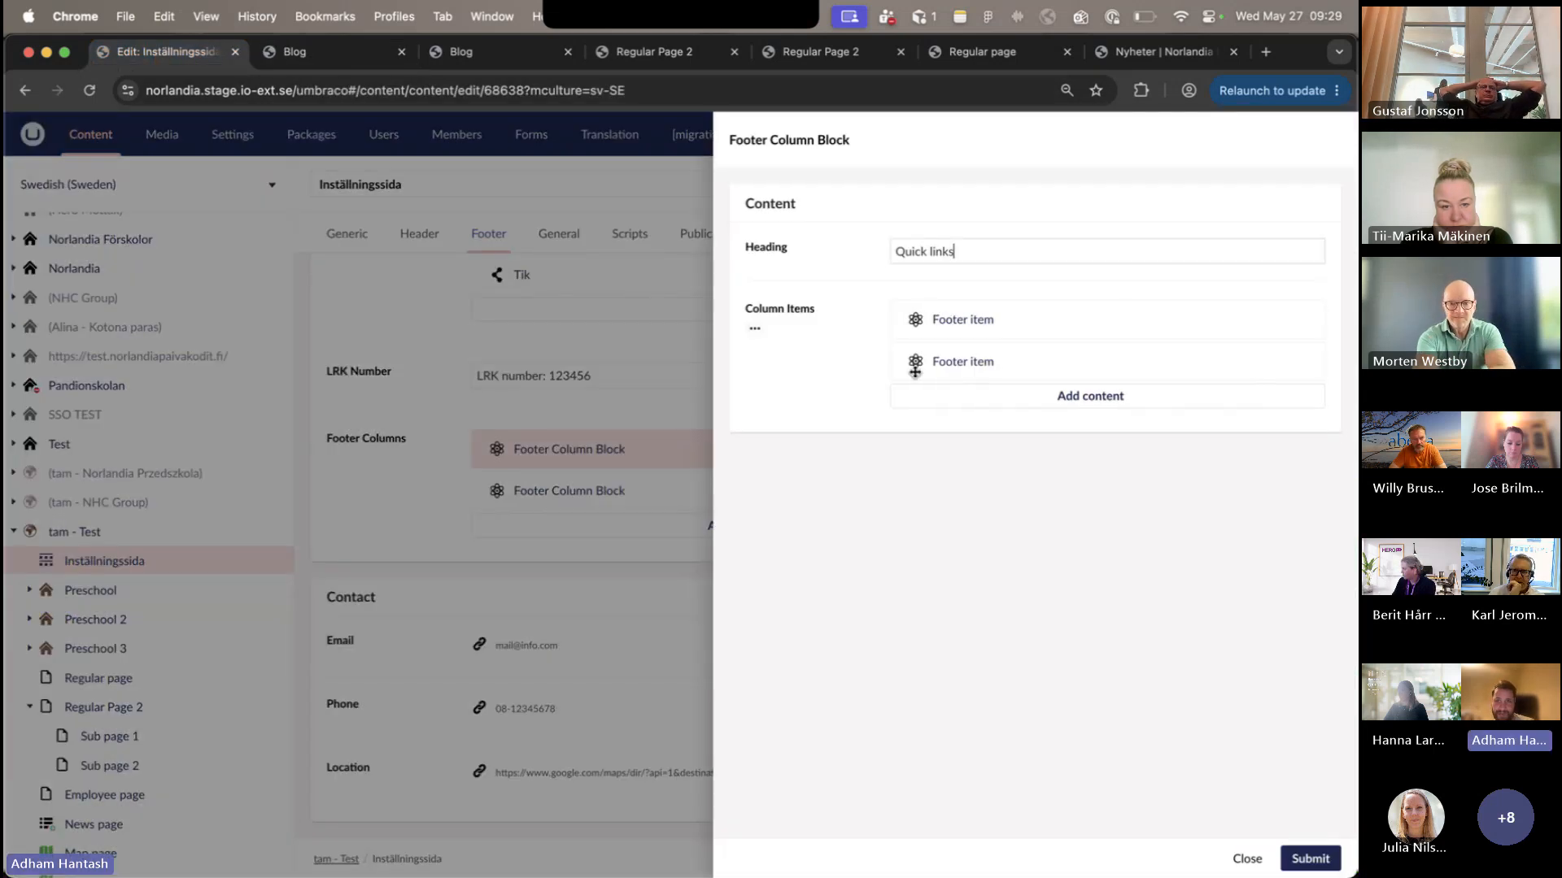
pyautogui.click(976, 321)
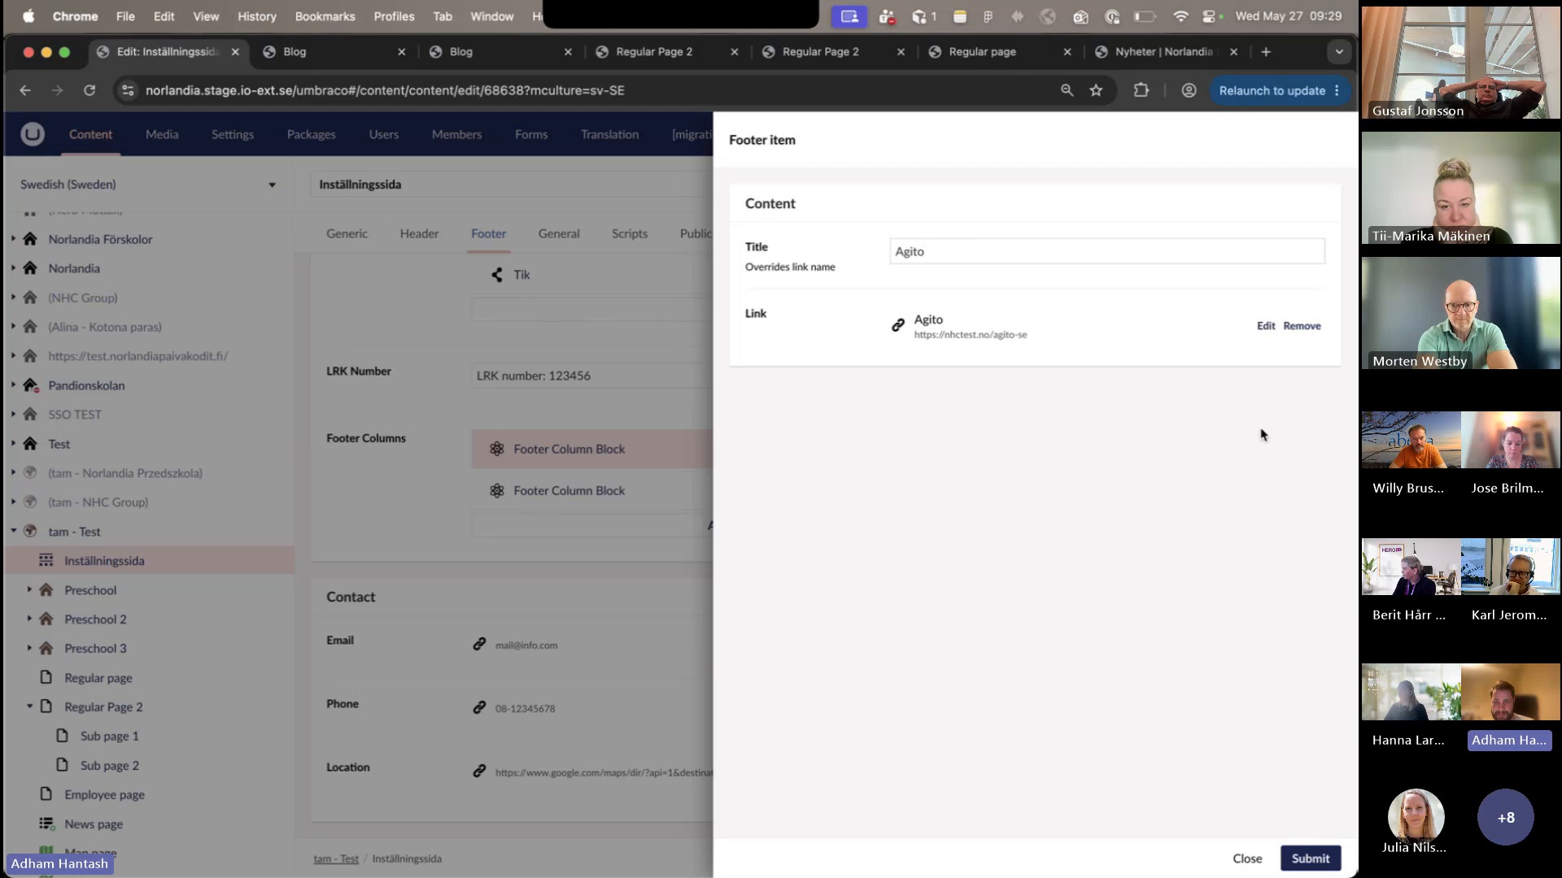
pyautogui.click(1243, 859)
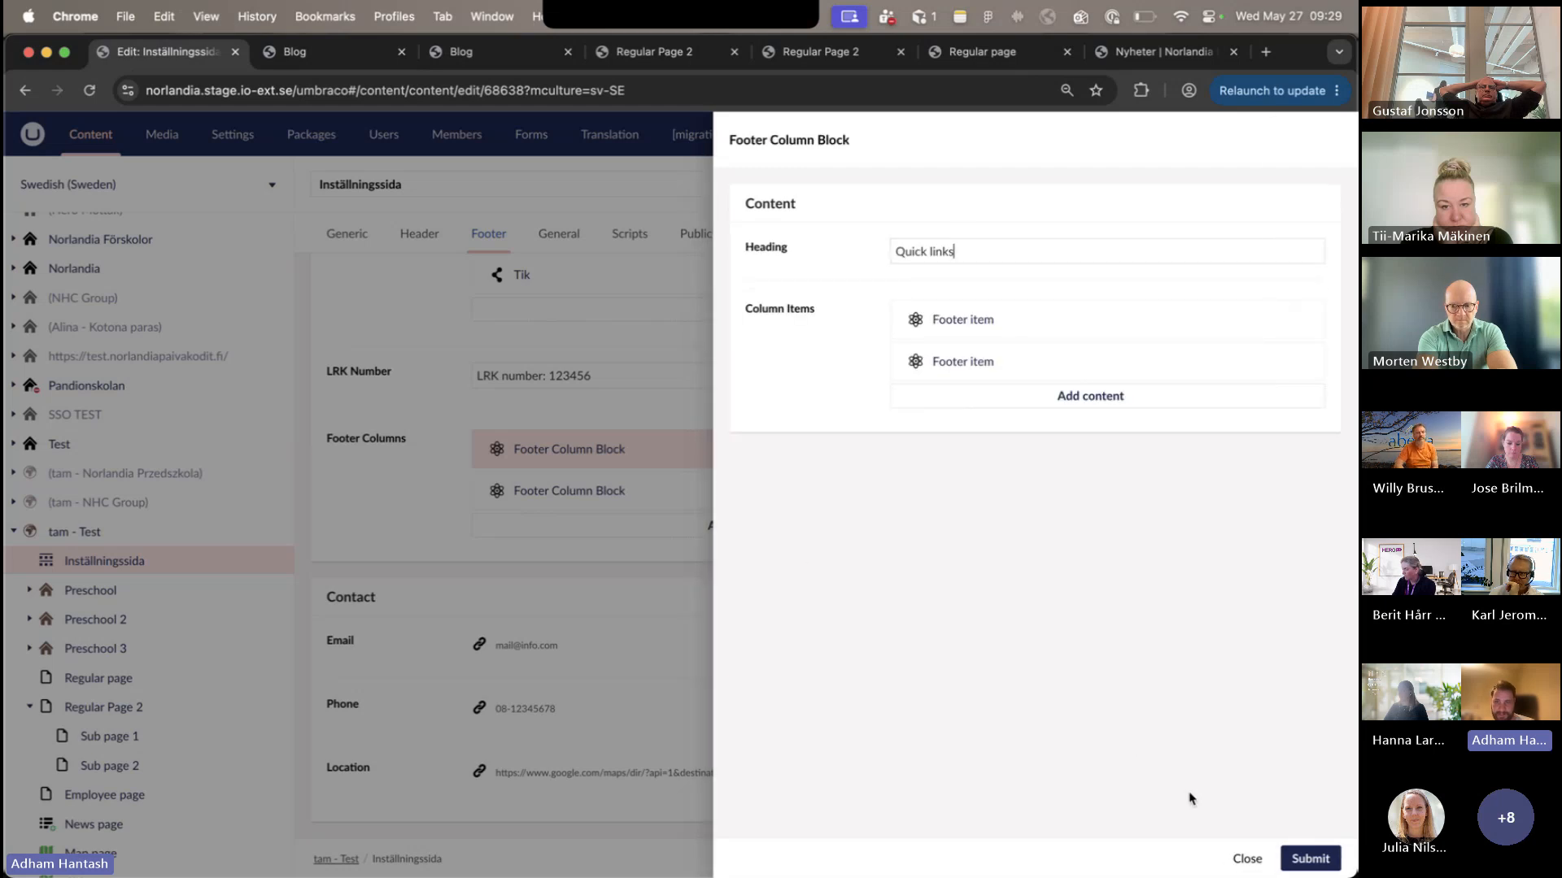
pyautogui.click(1109, 361)
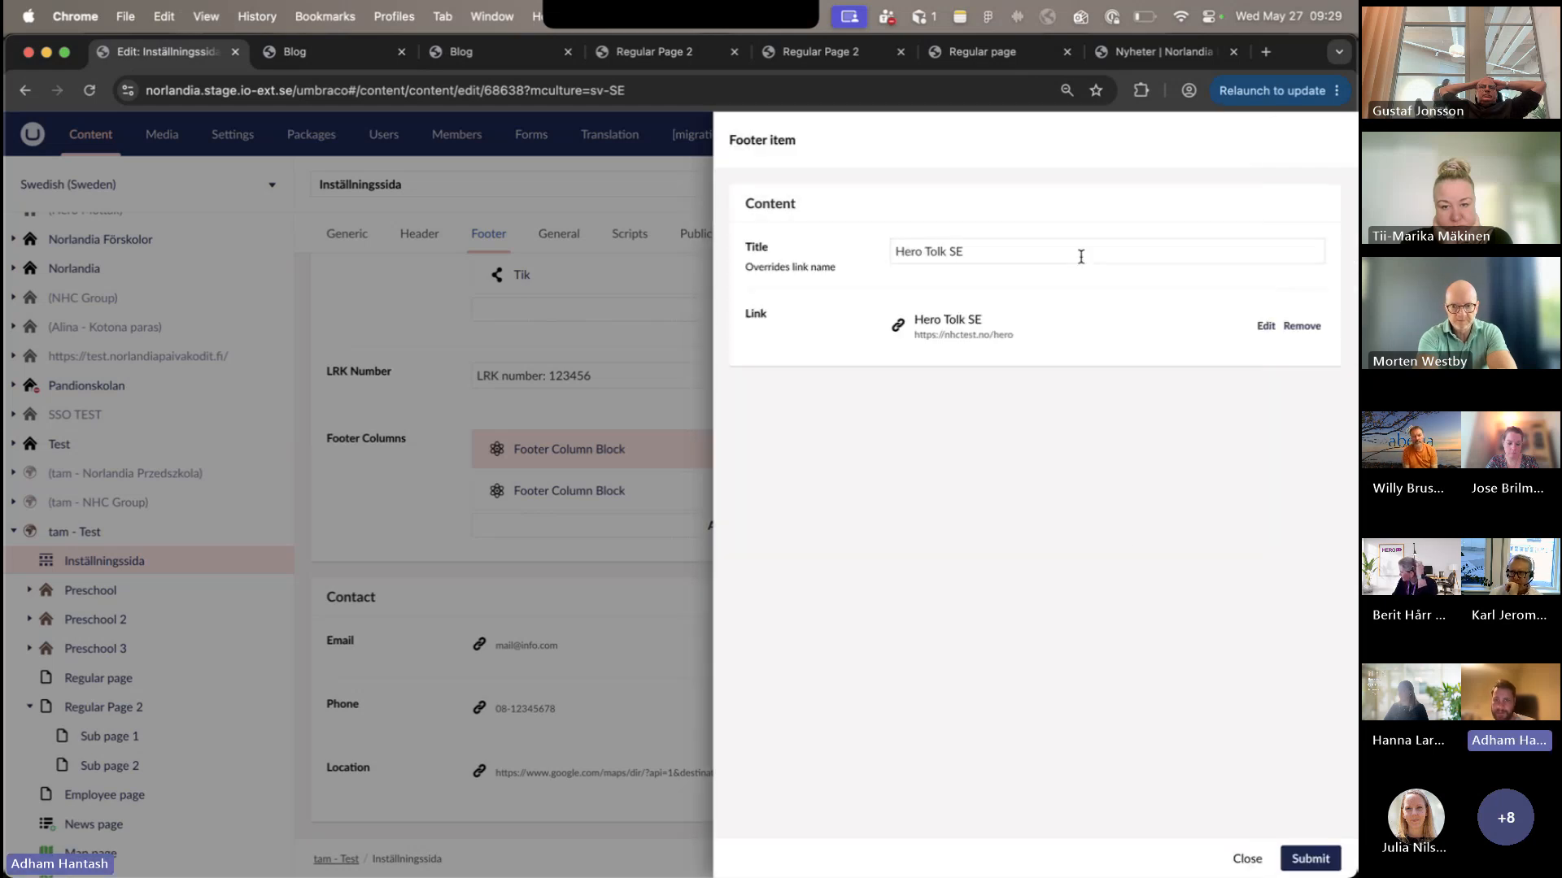
pyautogui.click(1236, 853)
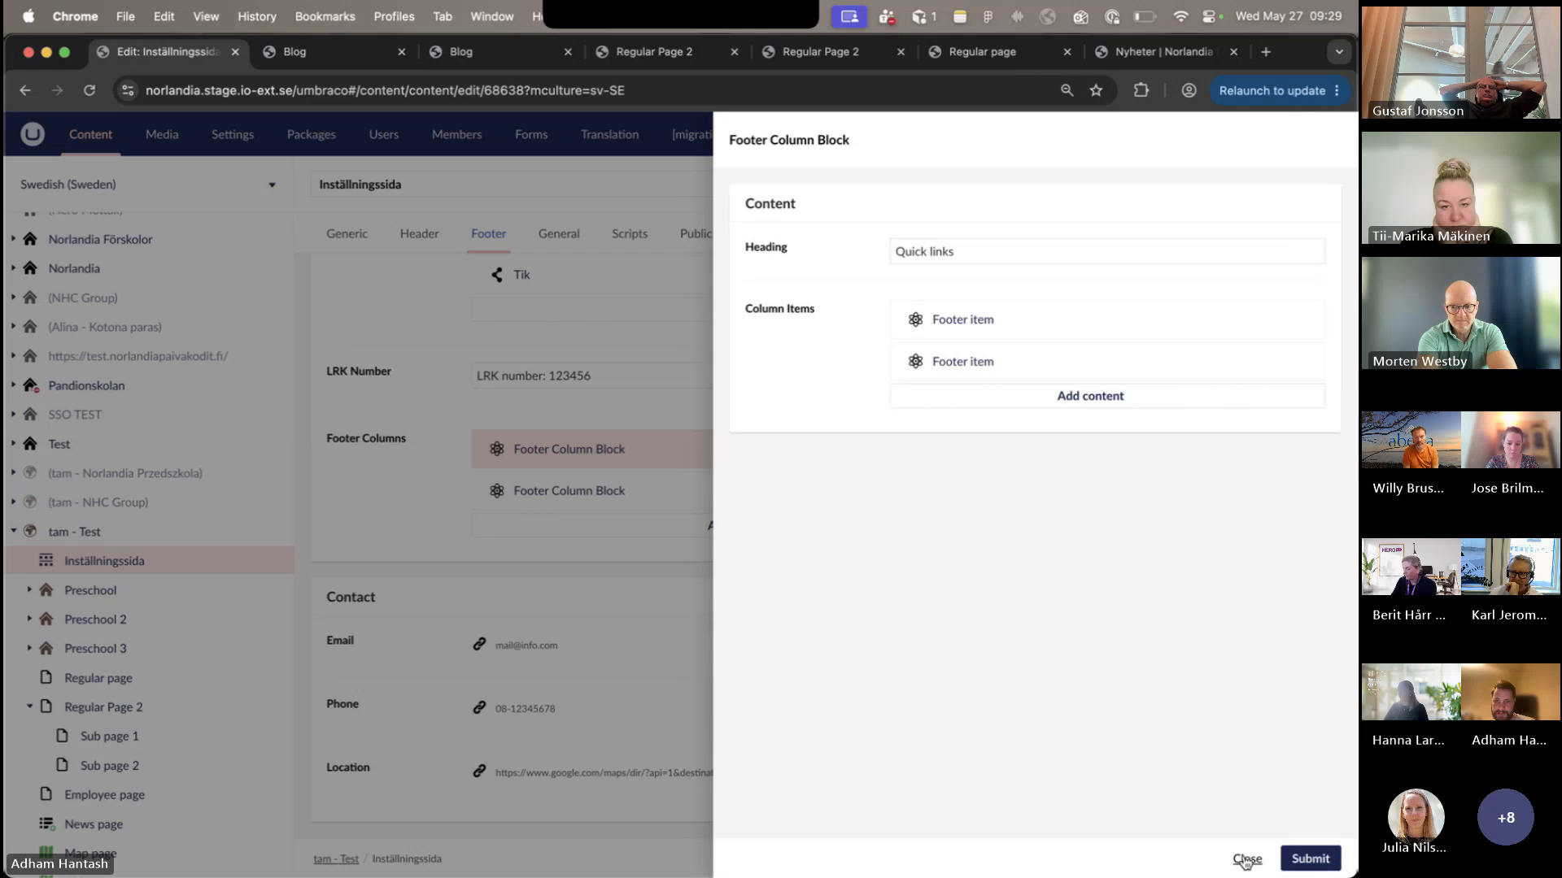
pyautogui.click(1244, 855)
# - Inspect the FB item under Social media links, compare it with the published Blog footer, and close it without changes
pyautogui.scroll(5, 890, 736)
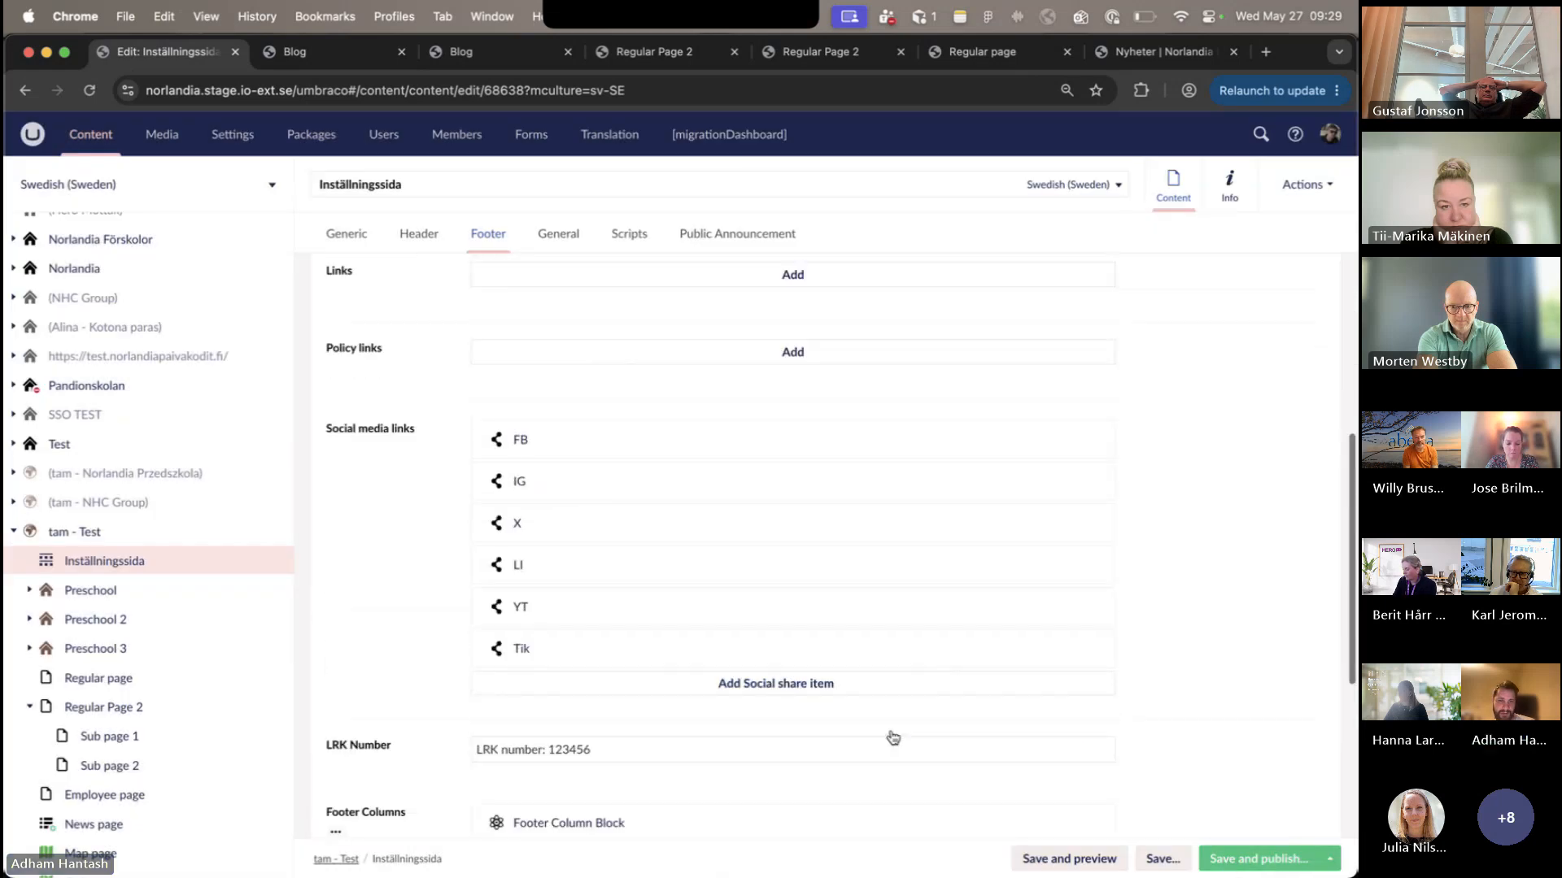
pyautogui.click(812, 379)
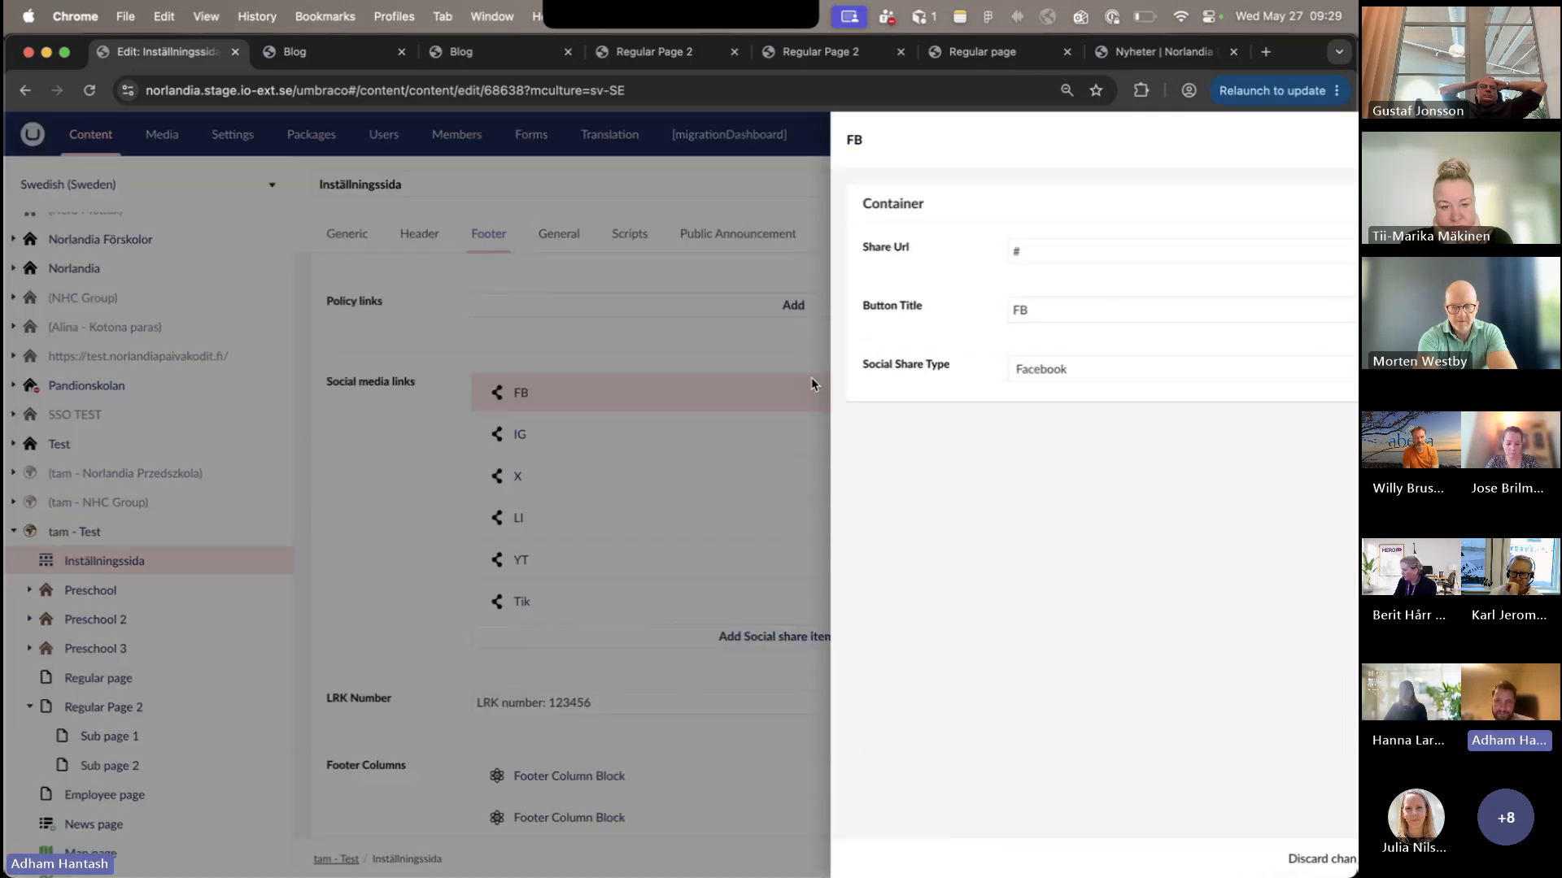
pyautogui.click(294, 51)
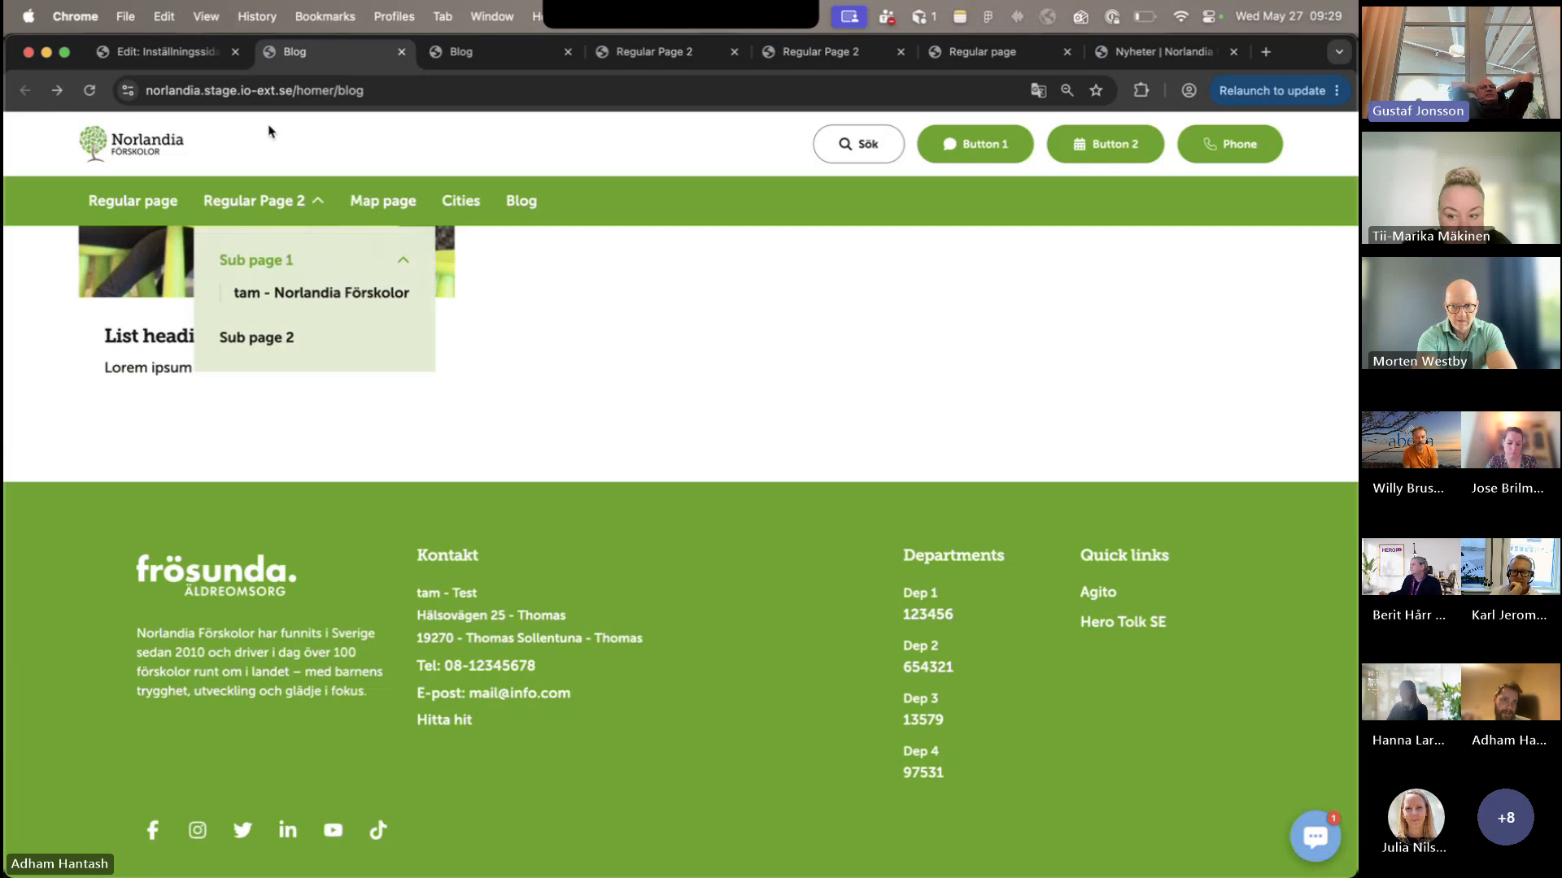
pyautogui.click(162, 51)
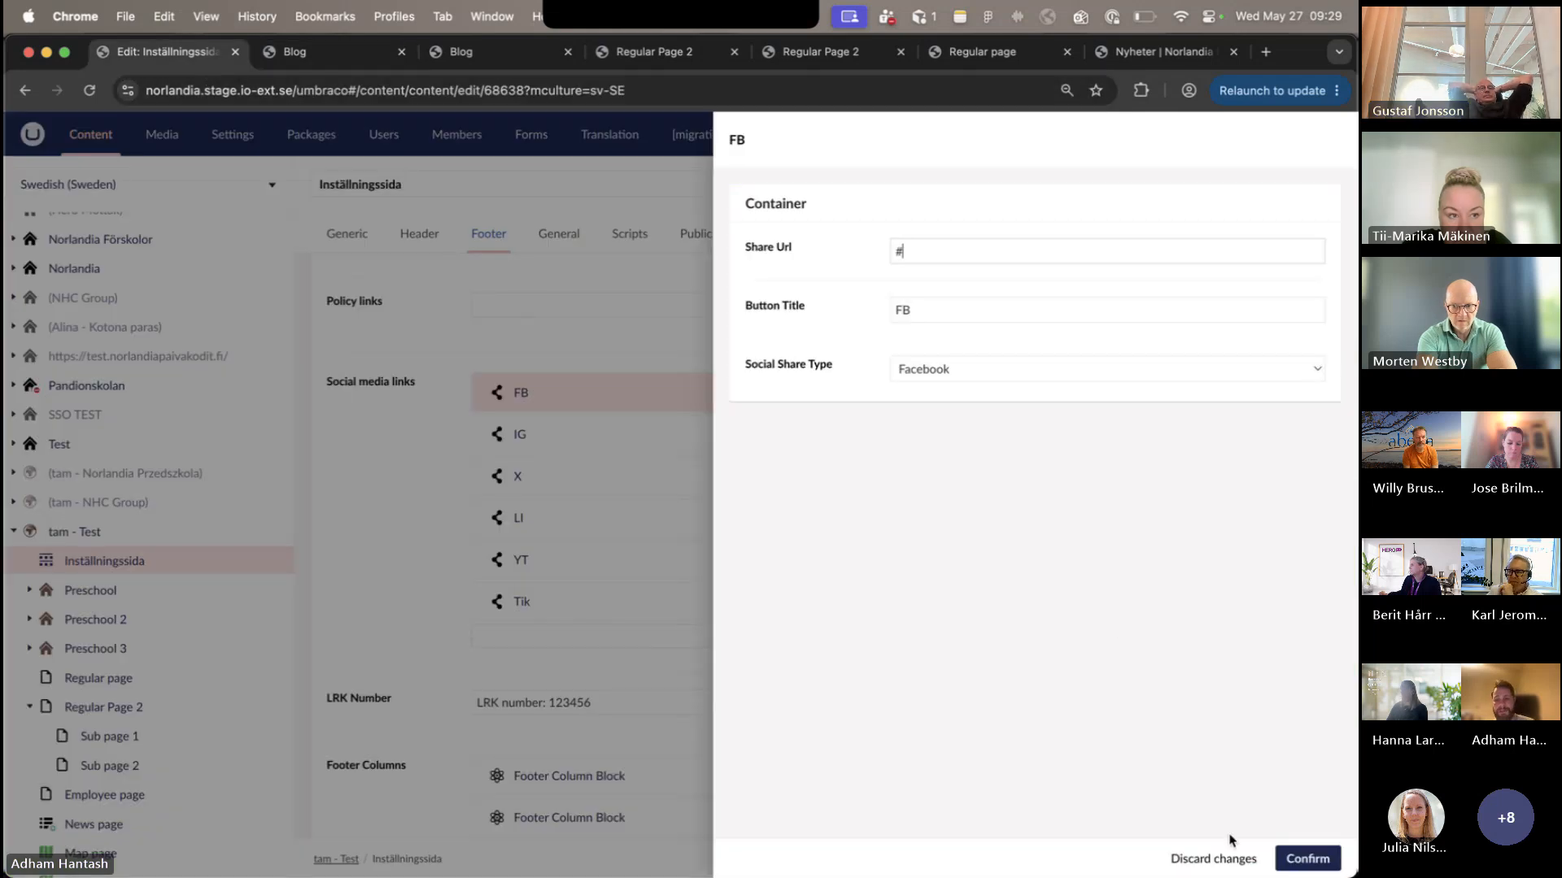
pyautogui.click(1212, 859)
# - Open the published Så jobbar vi page from tam - Norlandia Förskolor and look through its sections down to NorlandiaSkuttet
pyautogui.scroll(-10, 53, 707)
pyautogui.scroll(10, 53, 707)
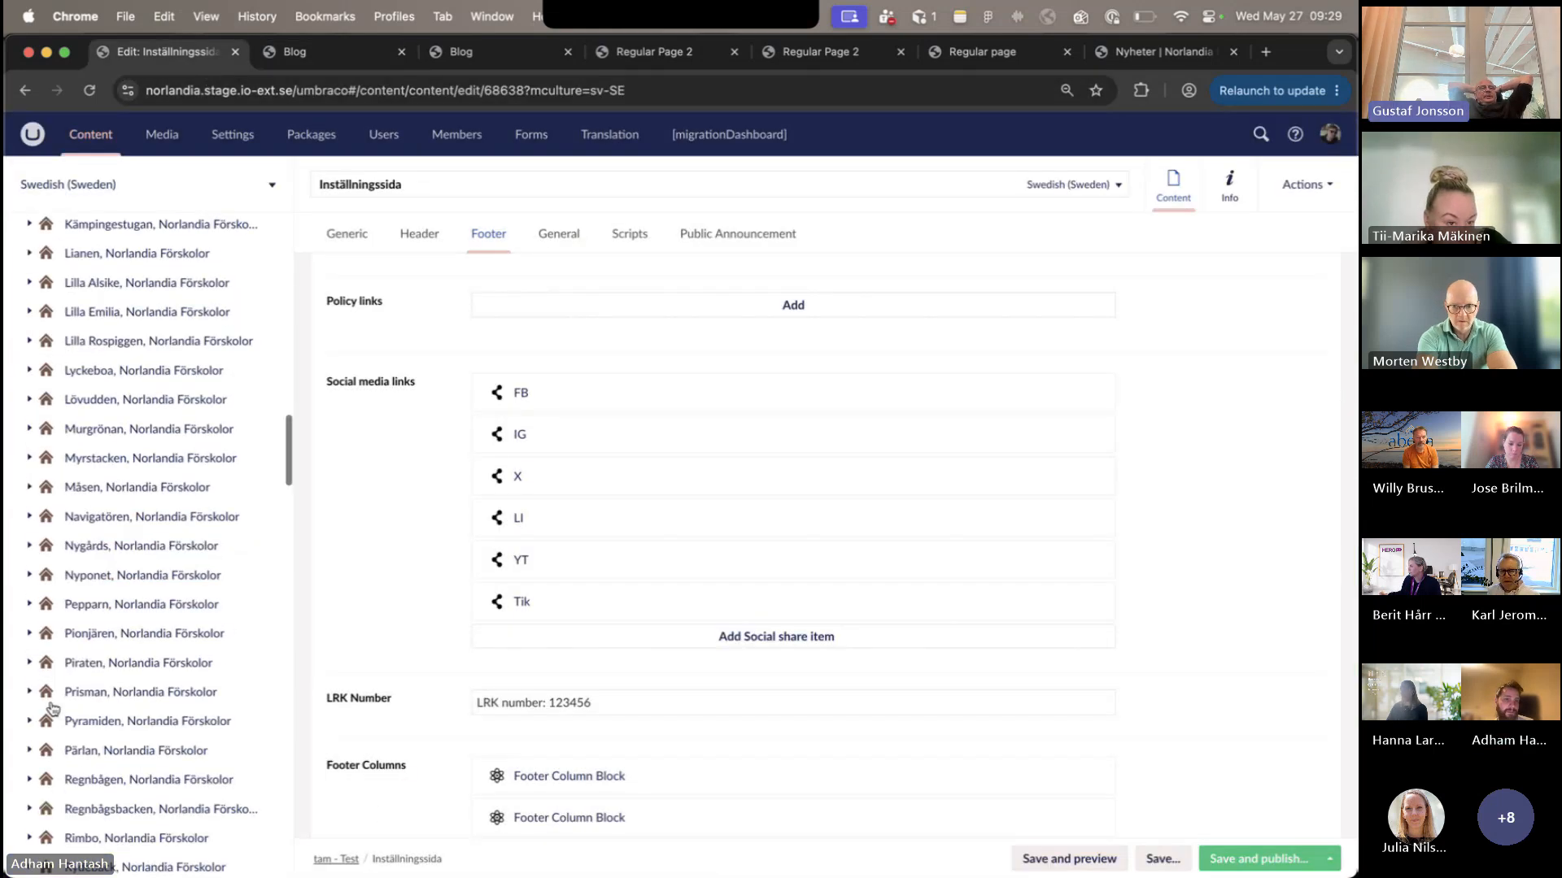
pyautogui.click(193, 281)
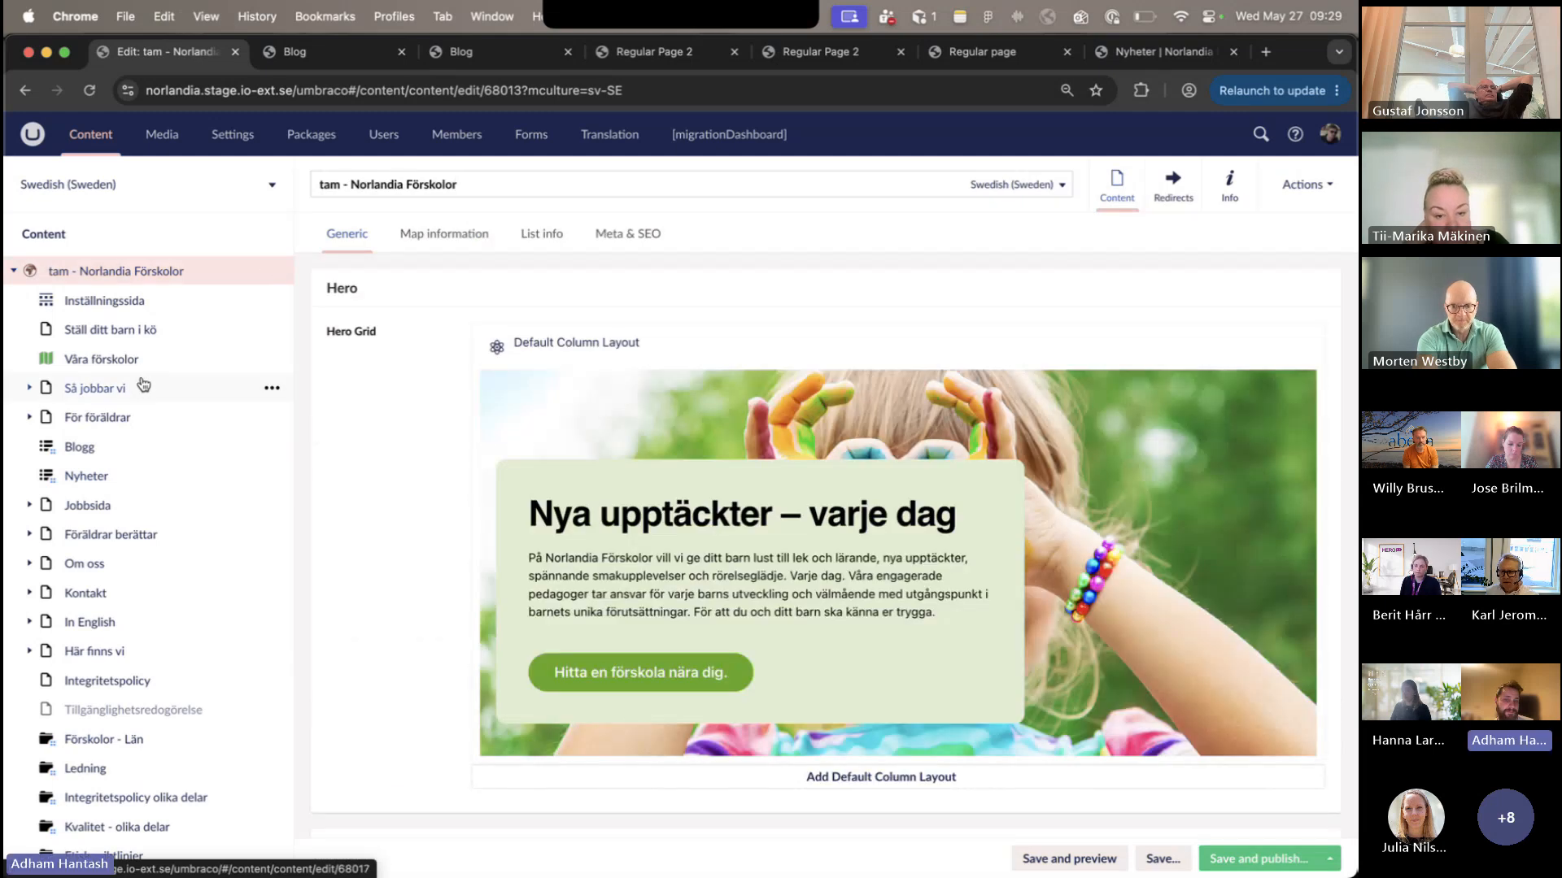
pyautogui.click(107, 403)
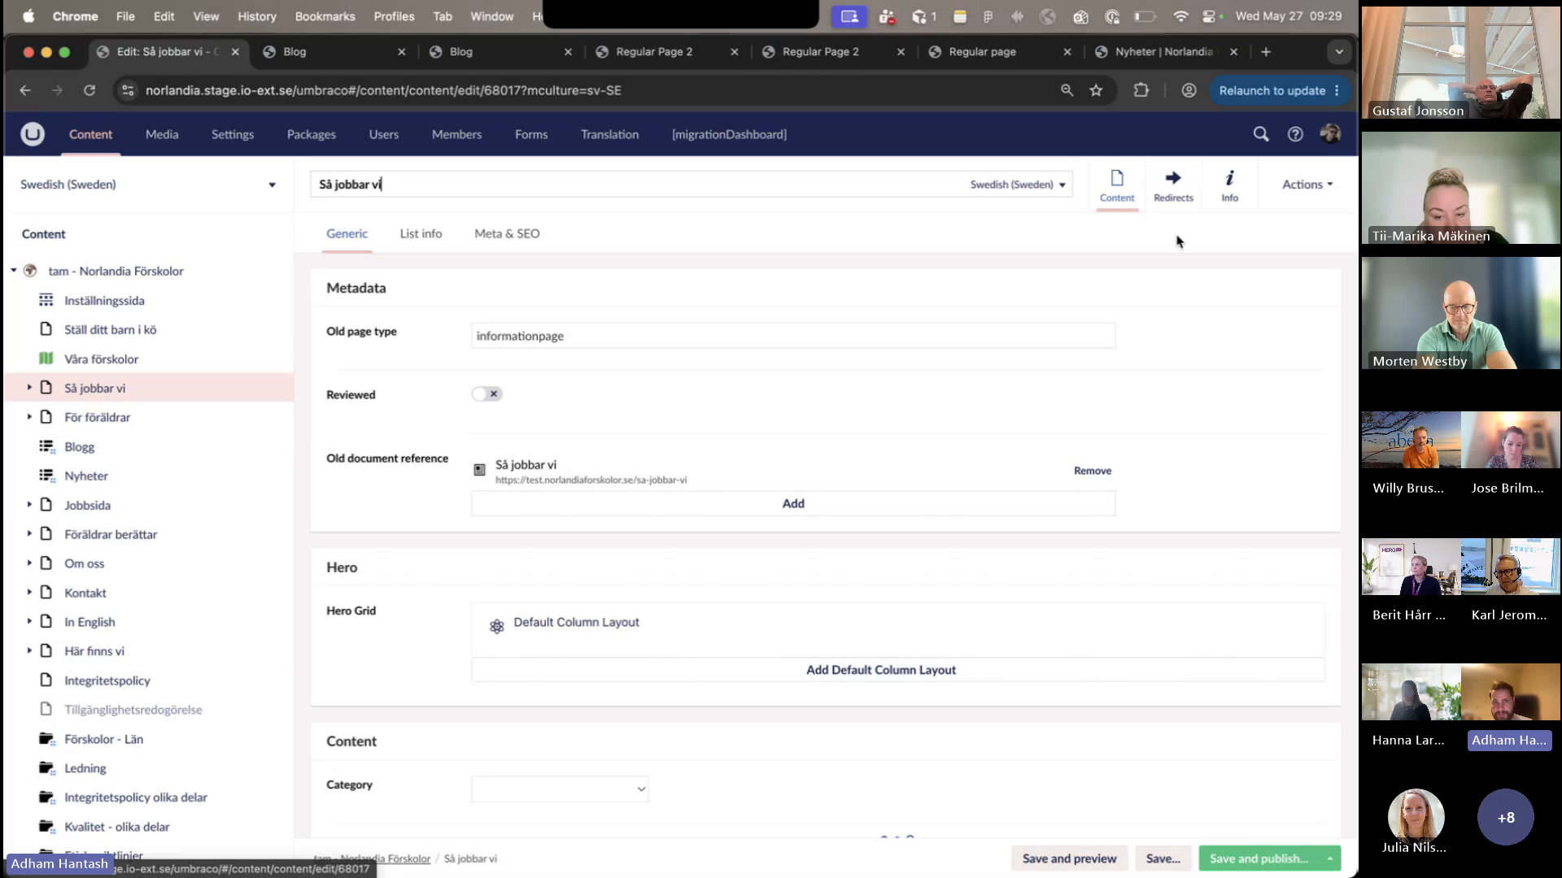
pyautogui.click(1206, 201)
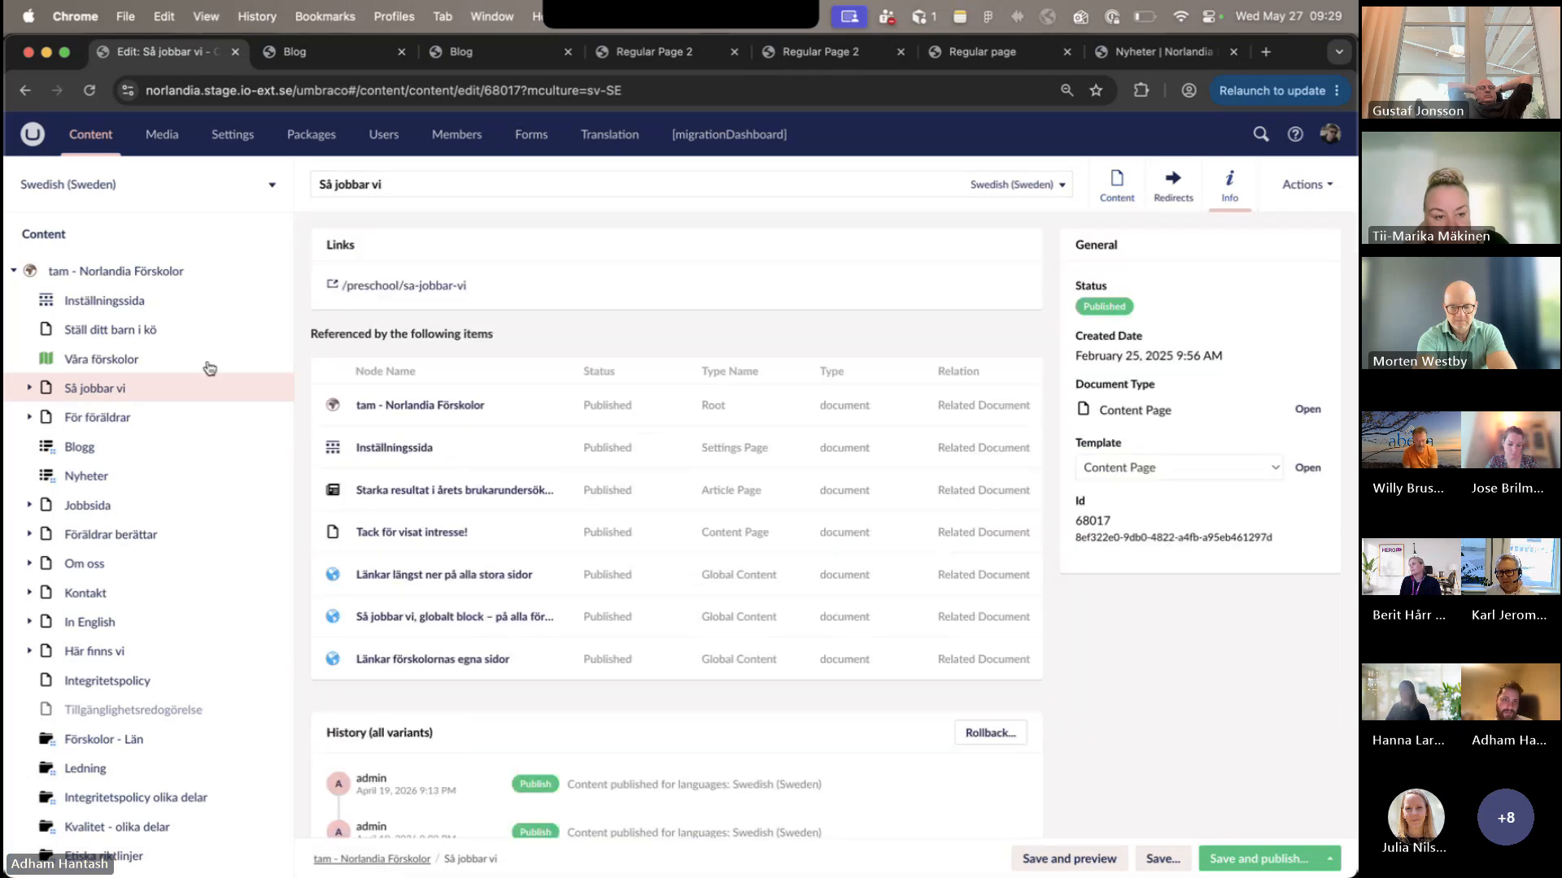
pyautogui.click(377, 286)
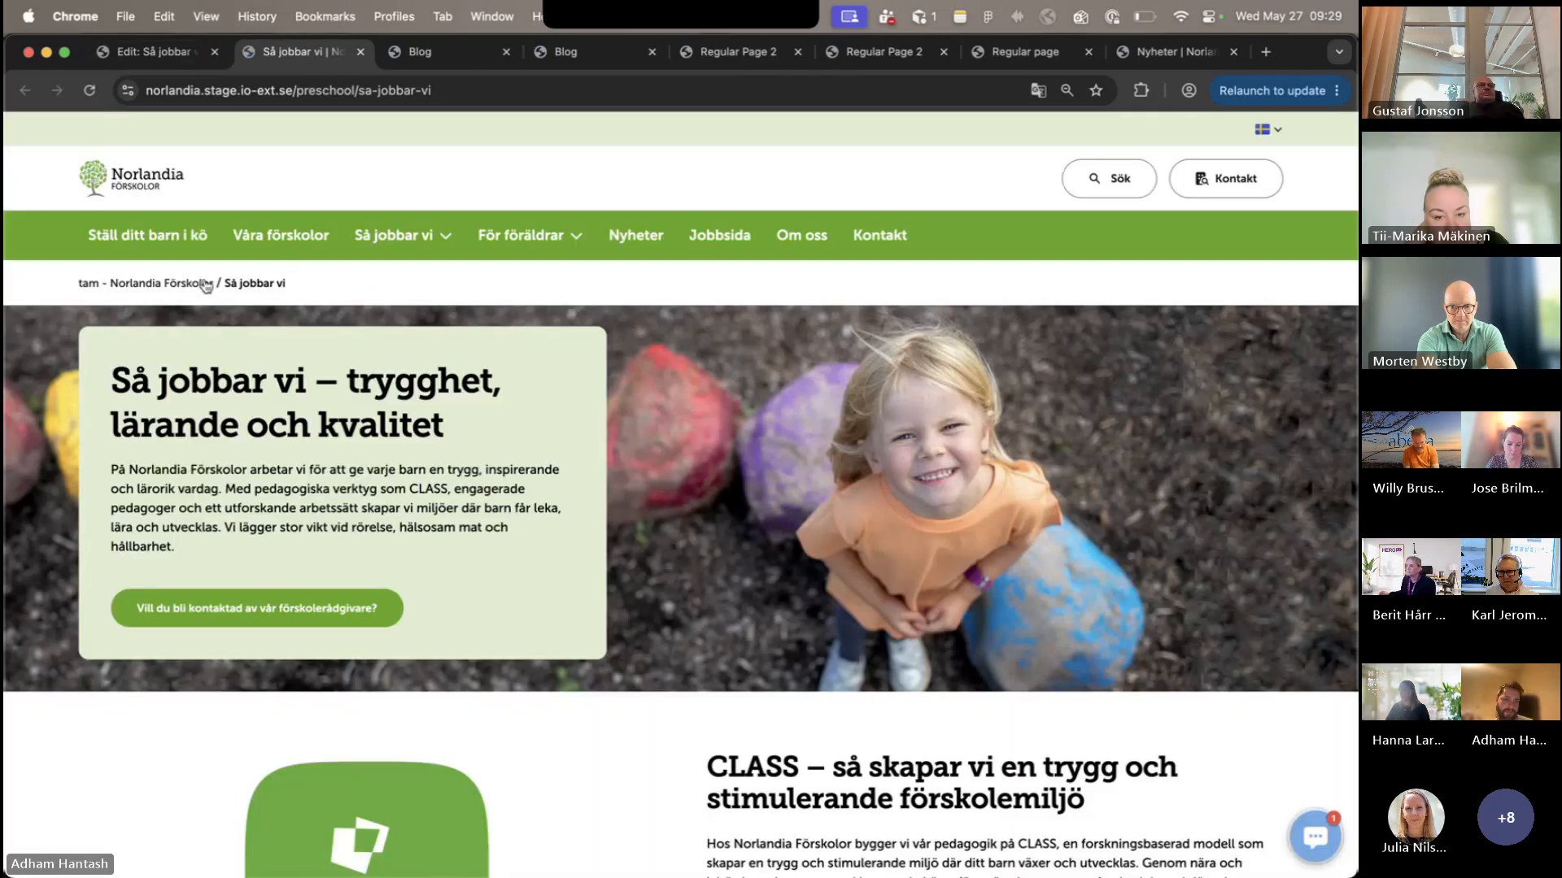
pyautogui.scroll(-10, 208, 282)
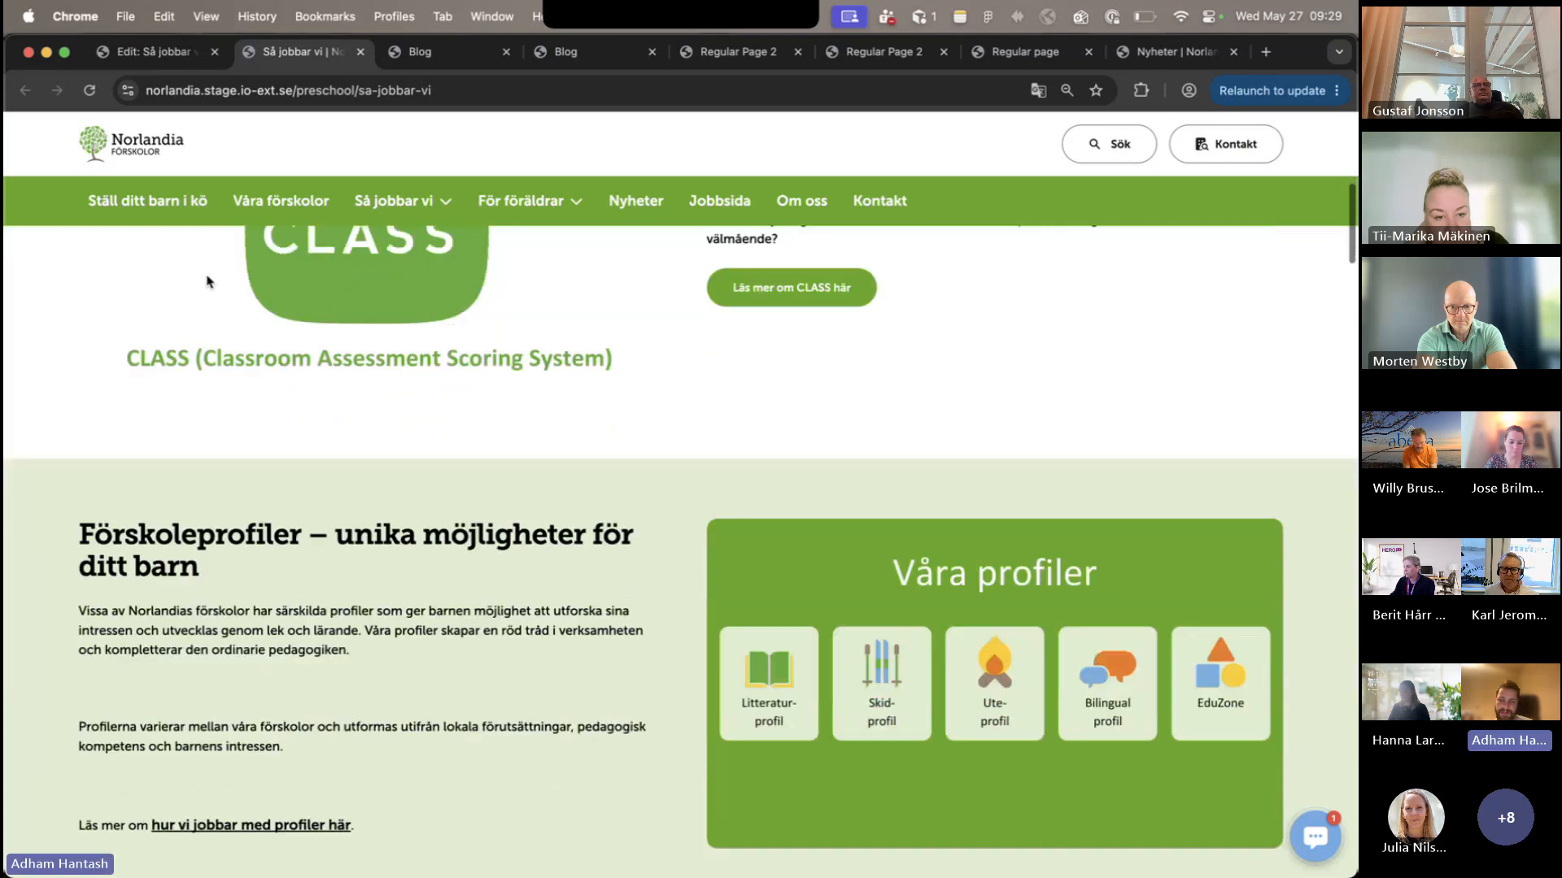
pyautogui.scroll(-8, 208, 283)
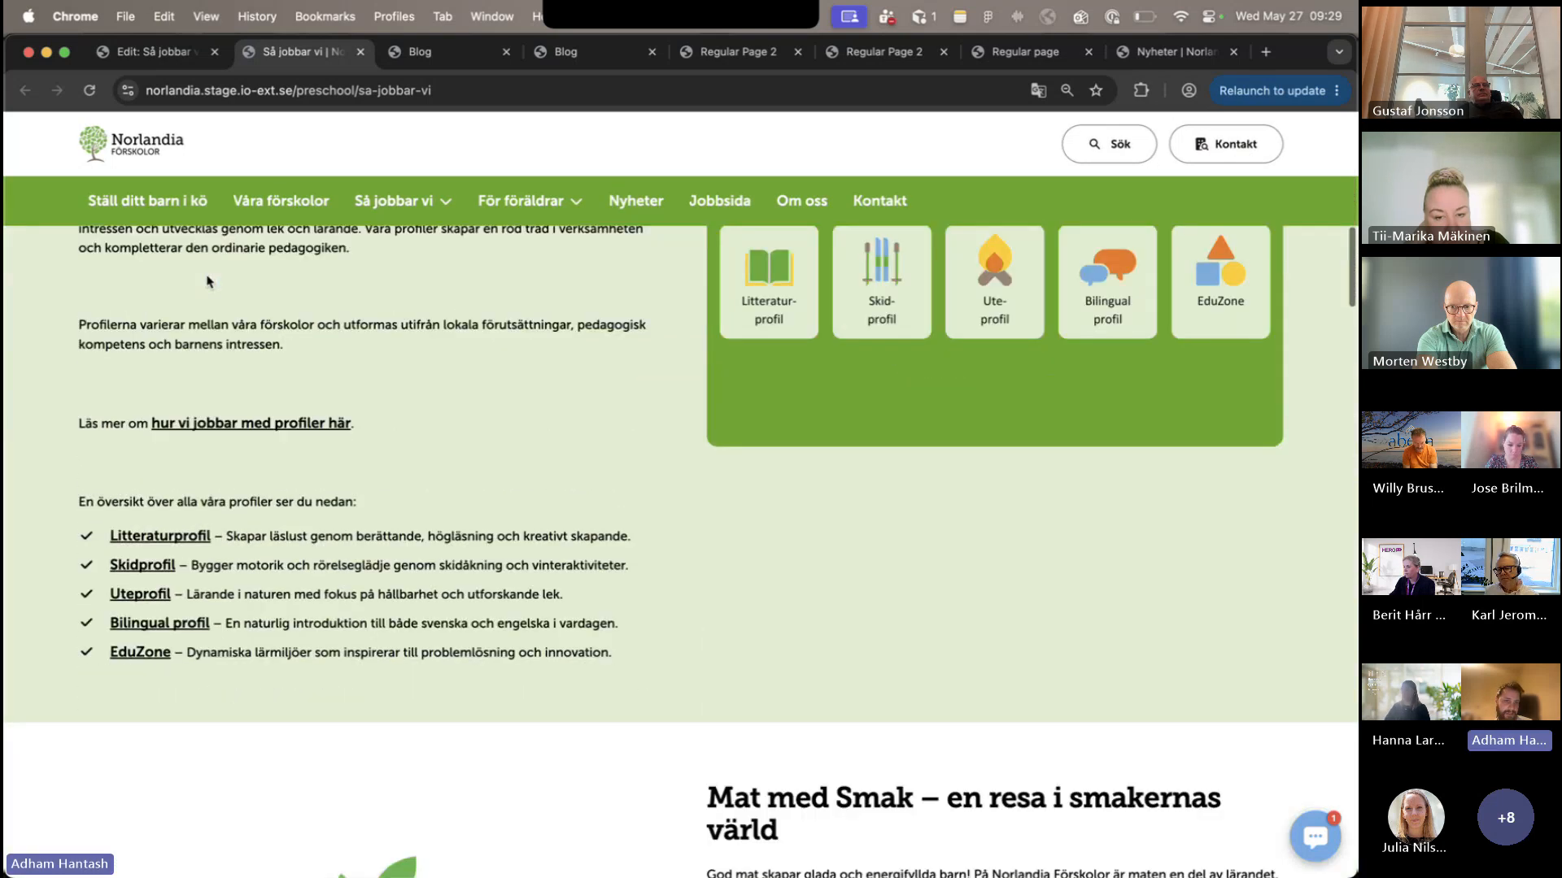
pyautogui.scroll(-8, 208, 282)
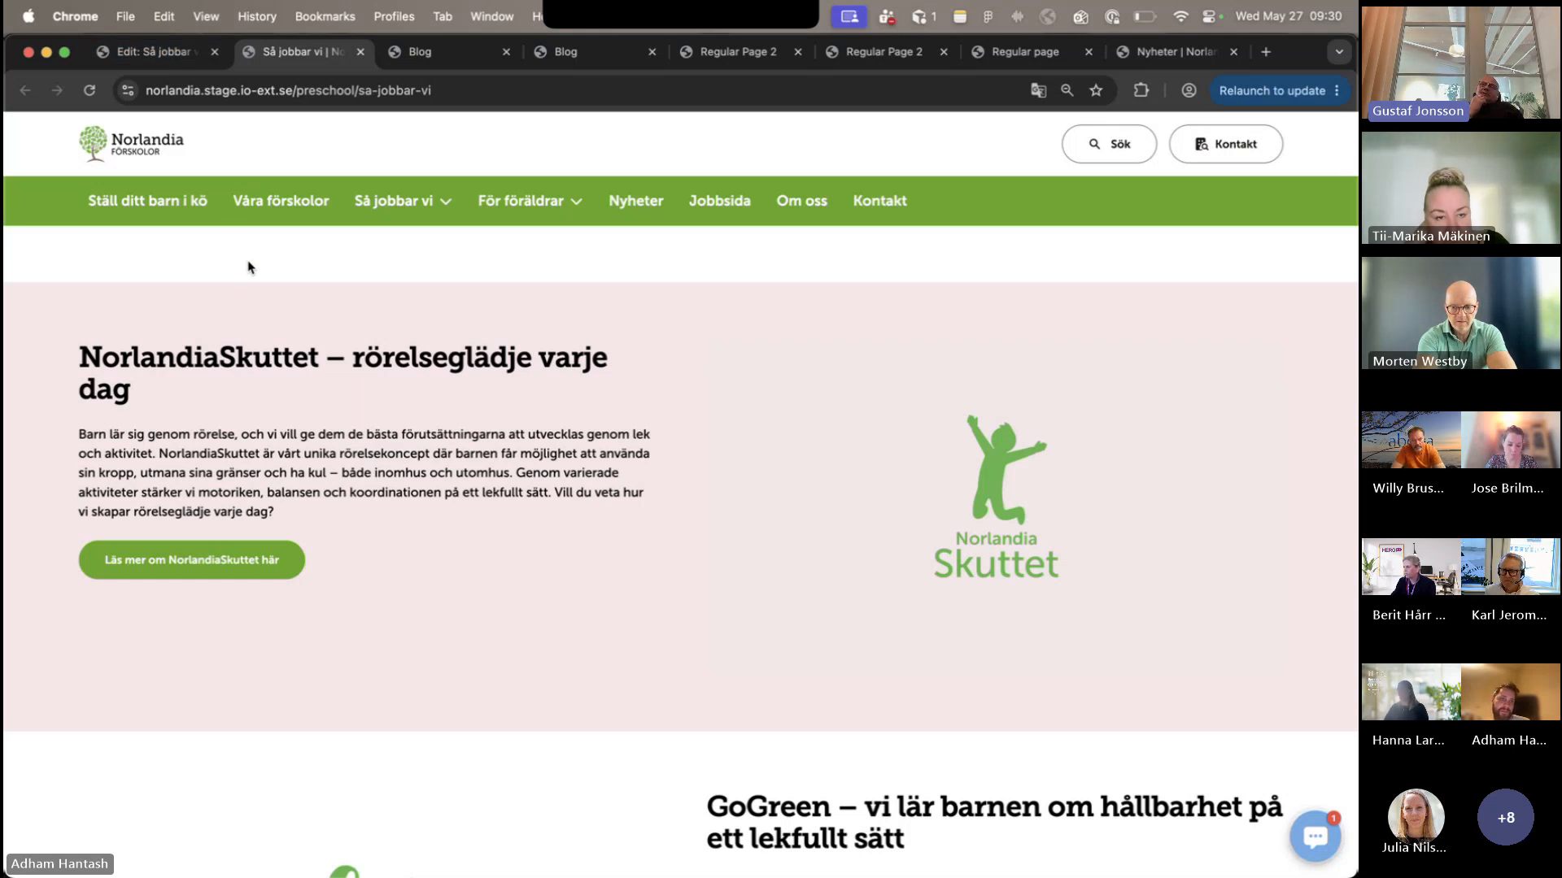
# - Examine the Hero Grid and the Two Column Layout blocks in the content of Så jobbar vi, down to Norlandia Quest
pyautogui.click(155, 51)
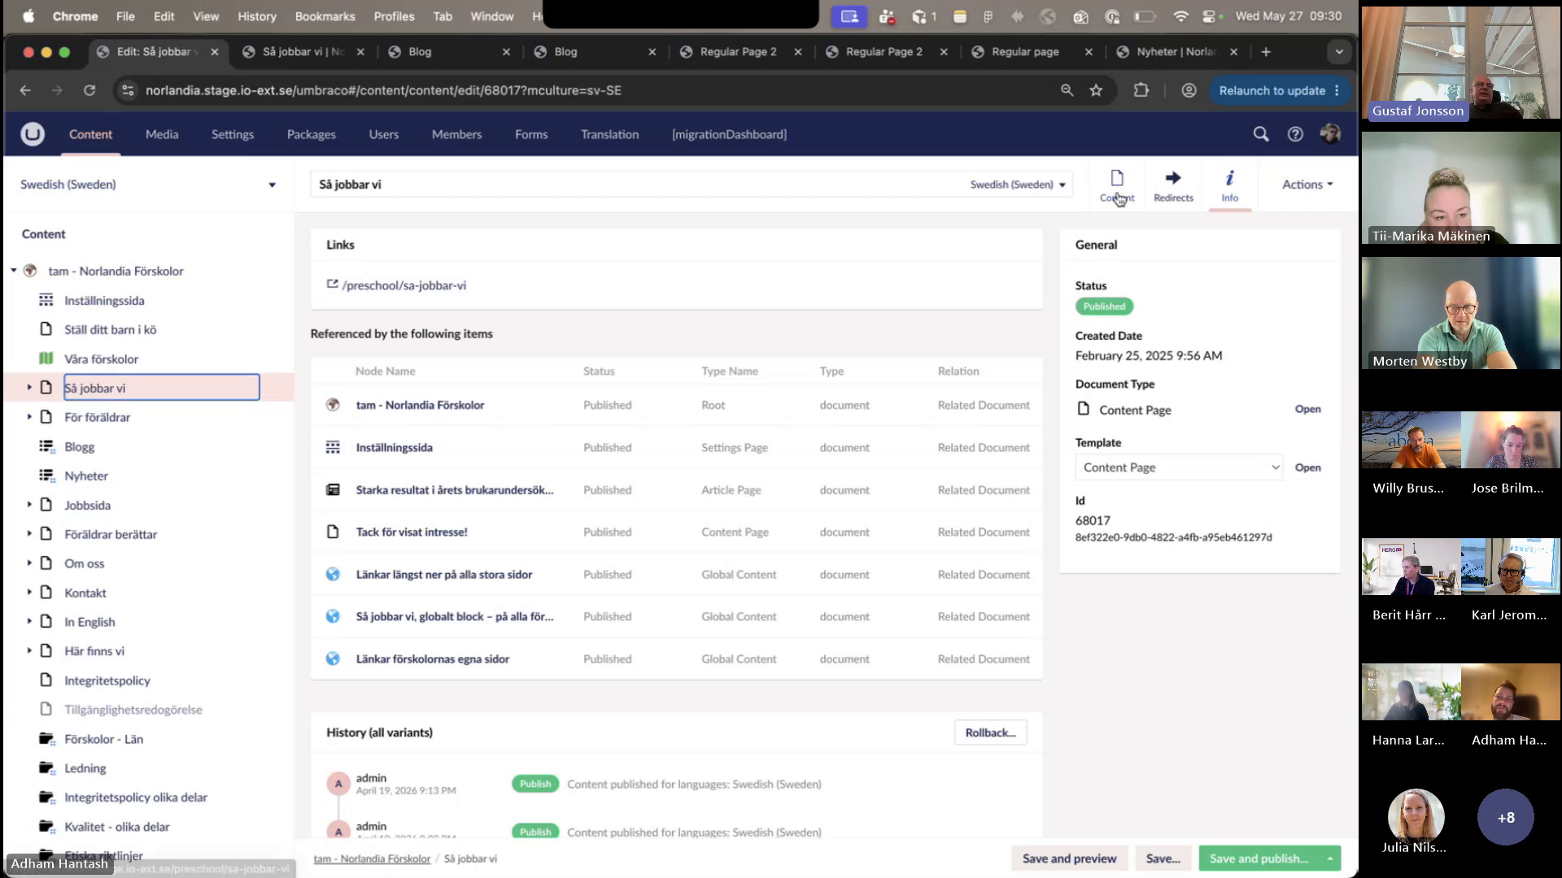
pyautogui.click(1119, 198)
pyautogui.scroll(-3, 1023, 382)
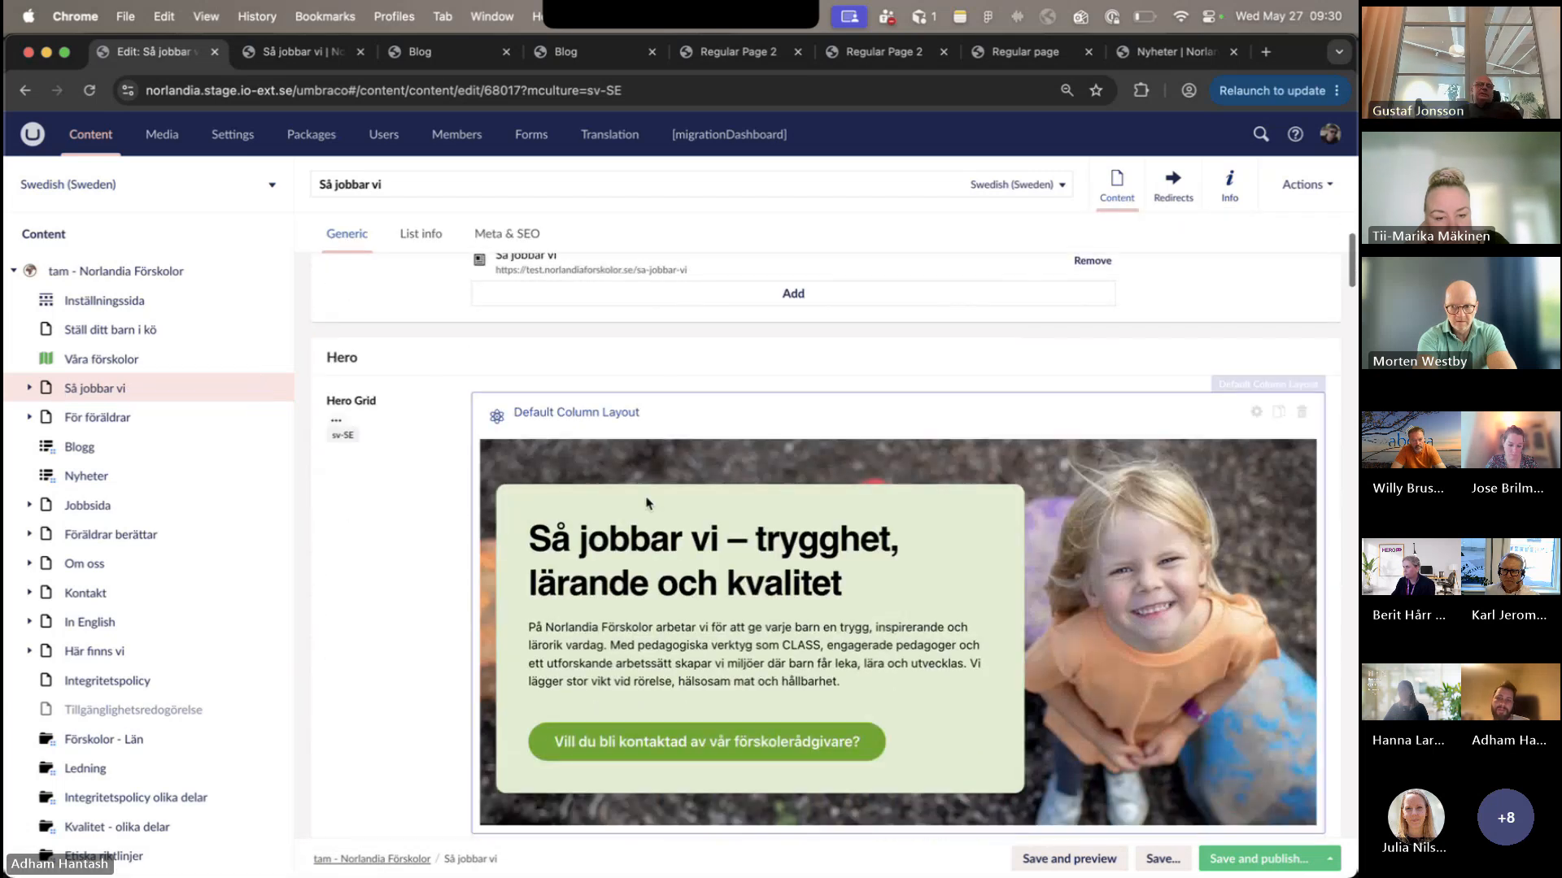
pyautogui.scroll(2, 1334, 312)
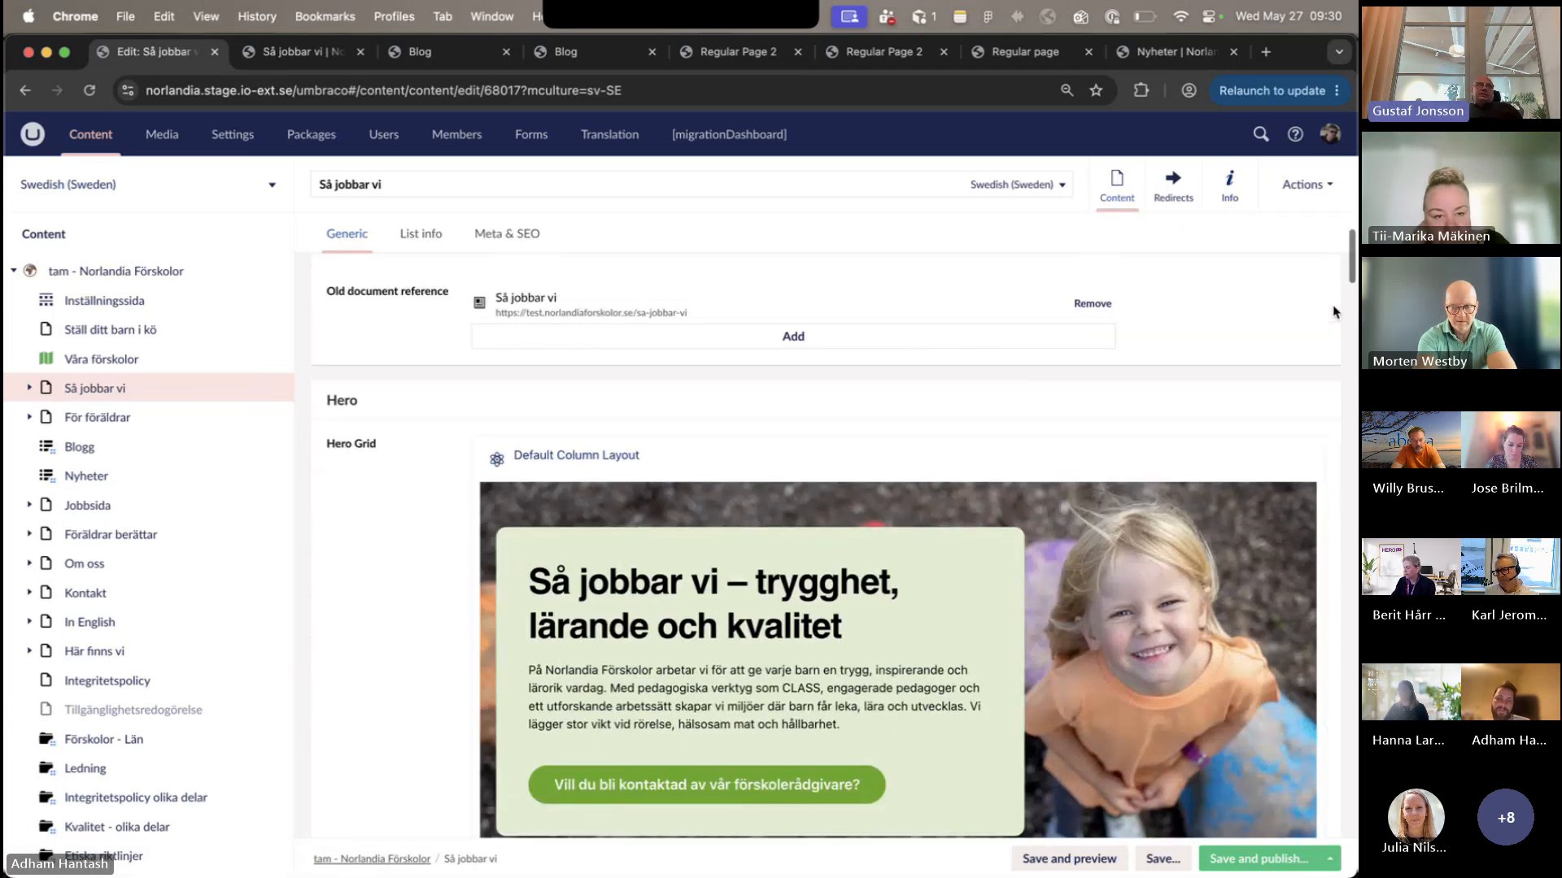
pyautogui.scroll(-3, 1334, 311)
pyautogui.scroll(-1, 1334, 311)
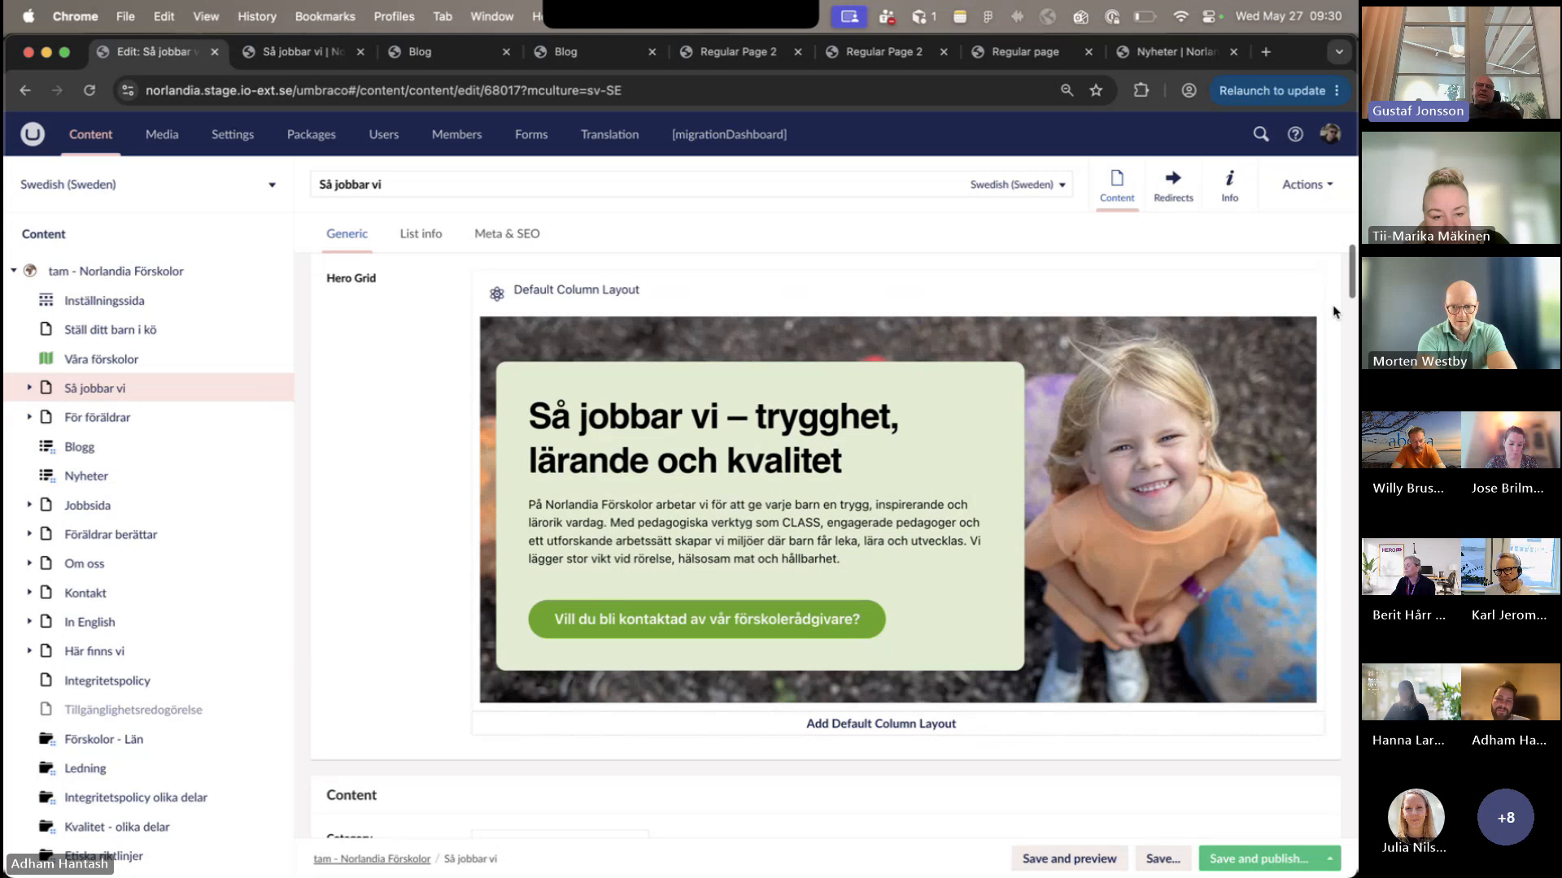
pyautogui.scroll(-3, 1334, 311)
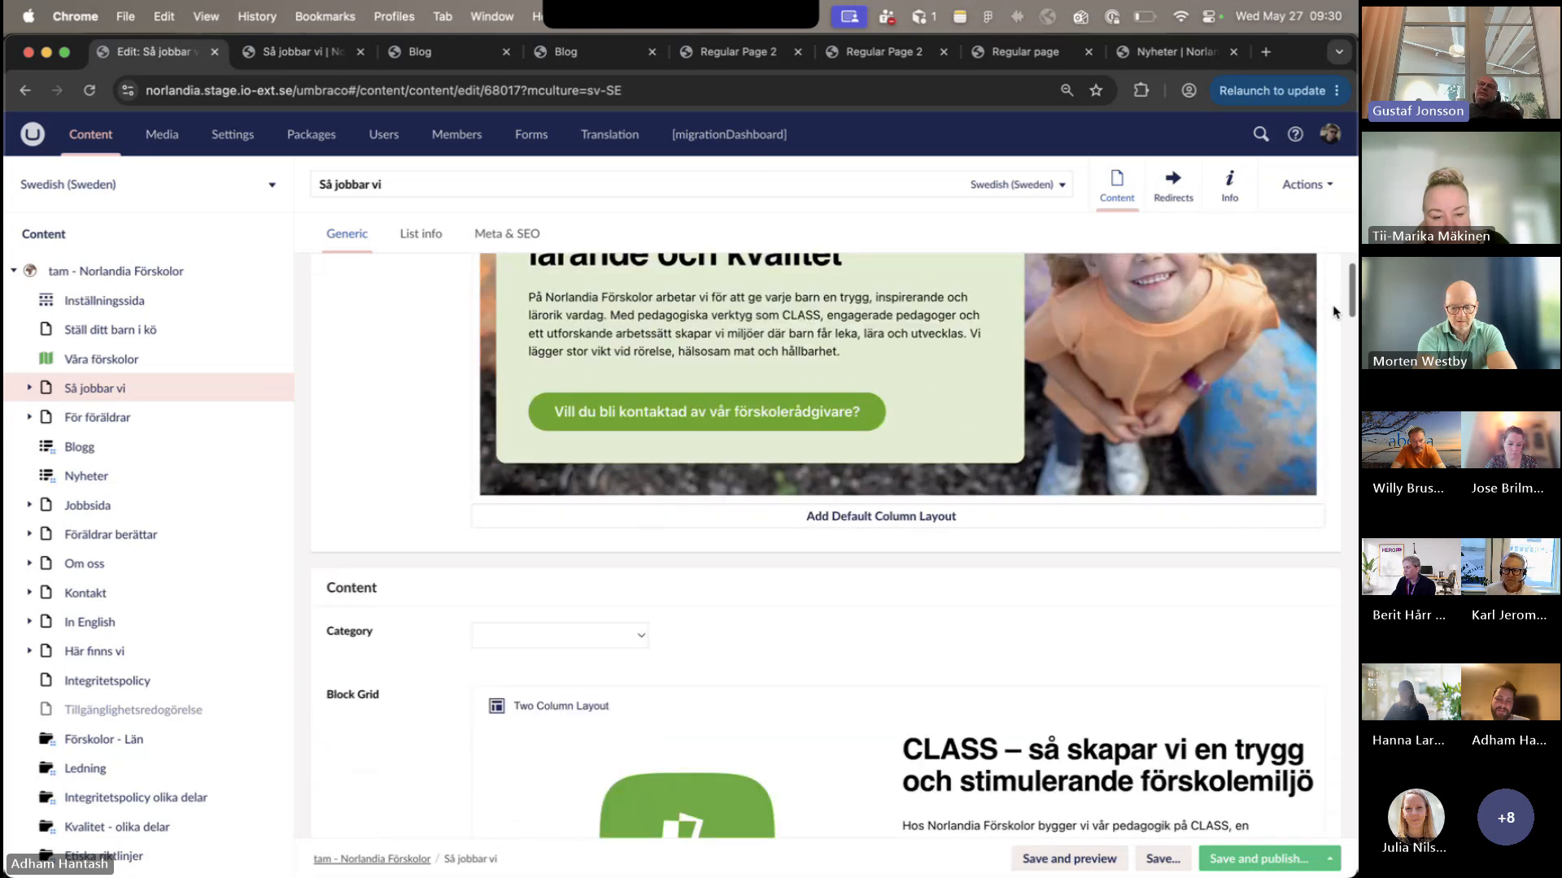
pyautogui.scroll(-2, 1334, 311)
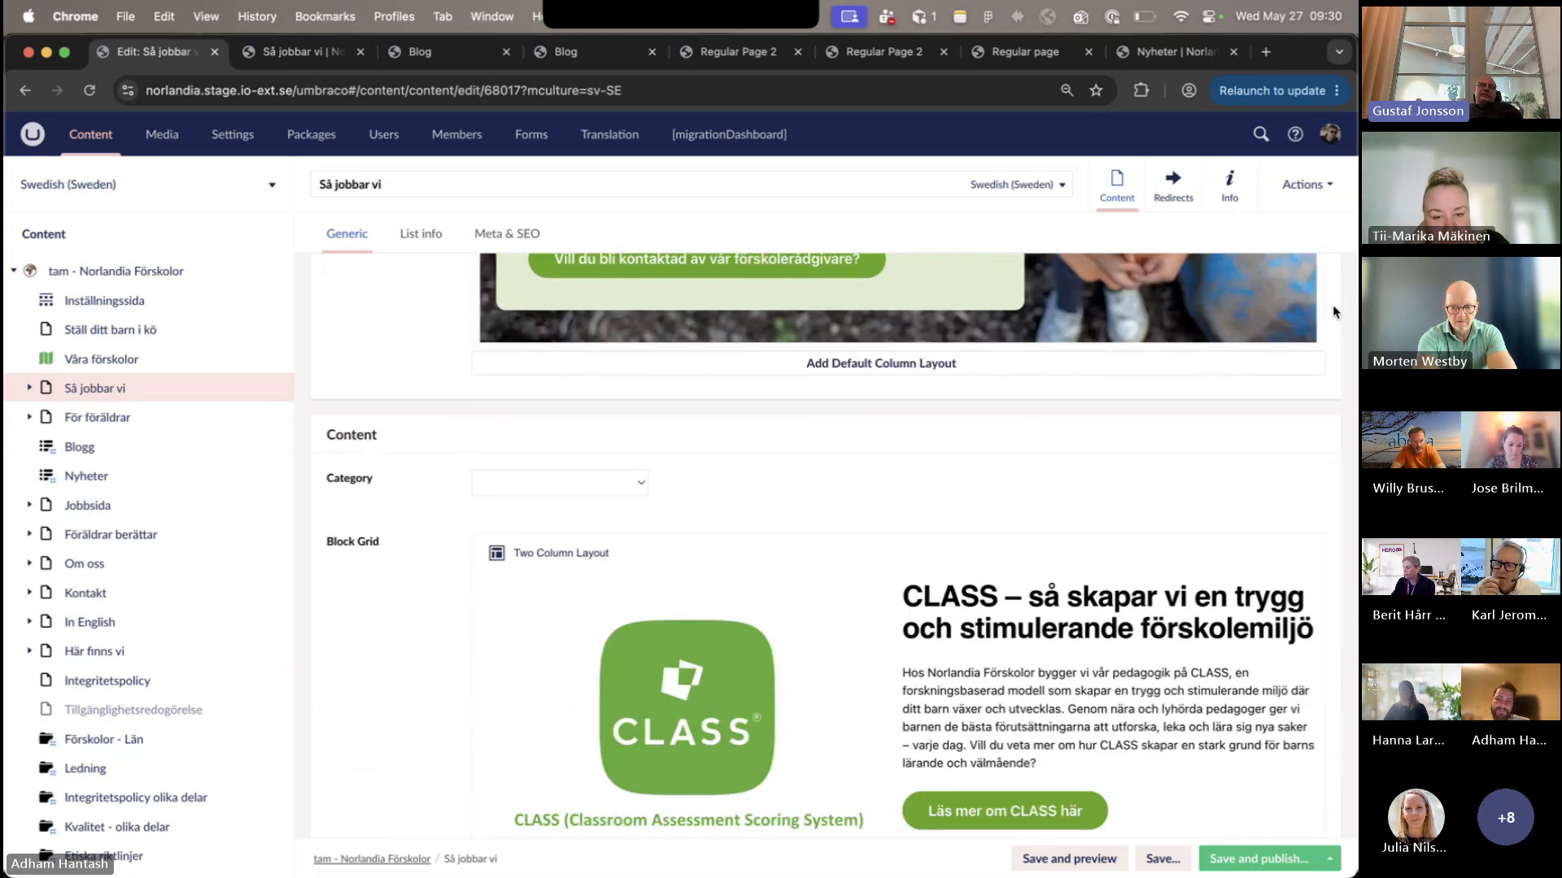
pyautogui.scroll(-4, 1334, 312)
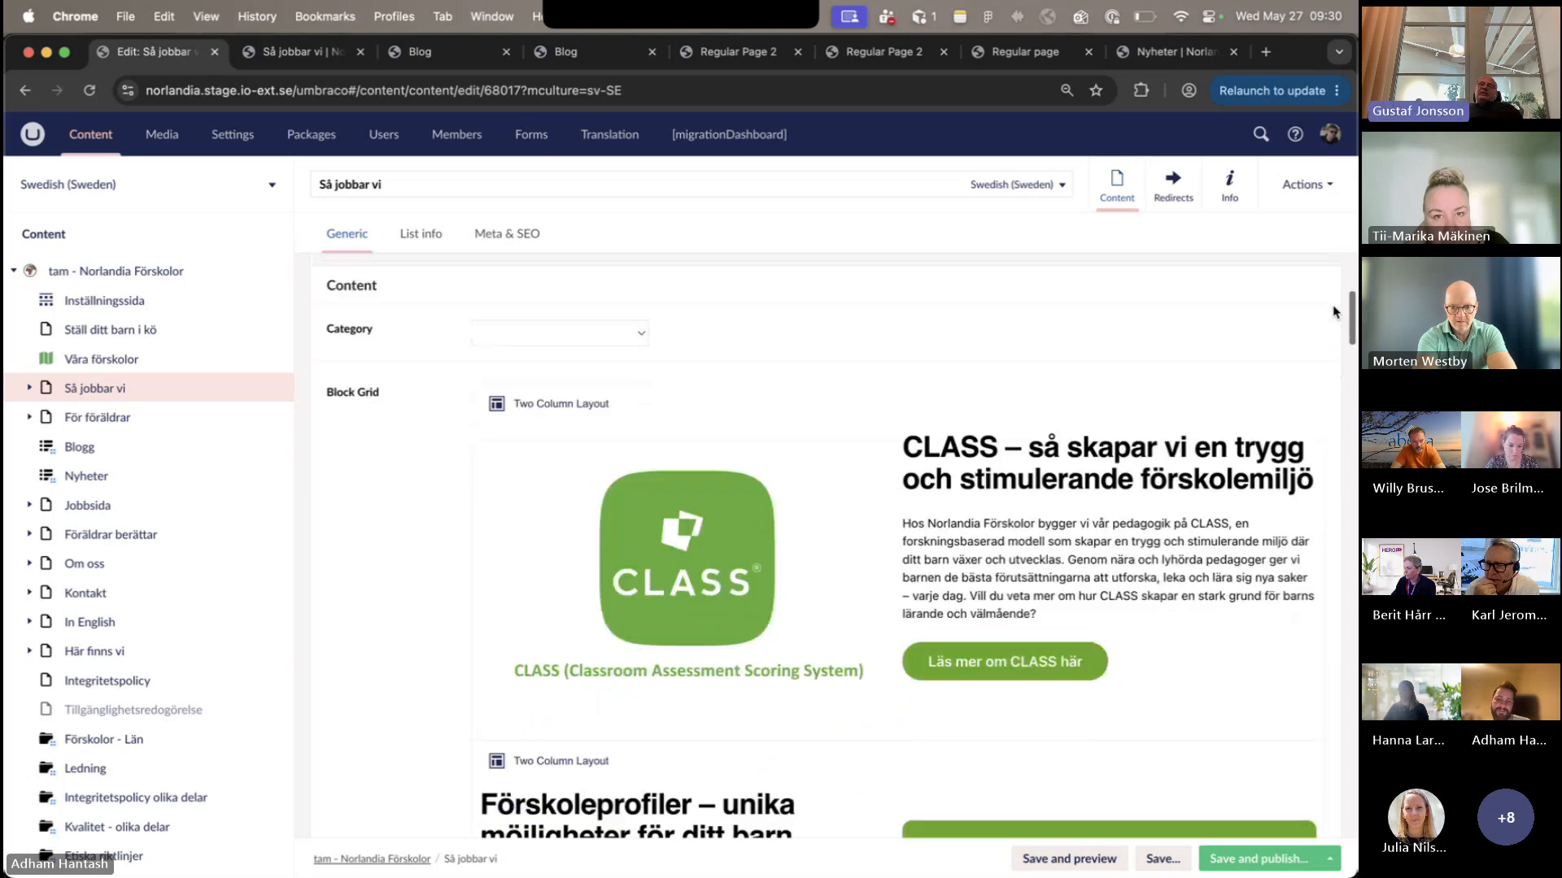
pyautogui.scroll(-2, 1334, 311)
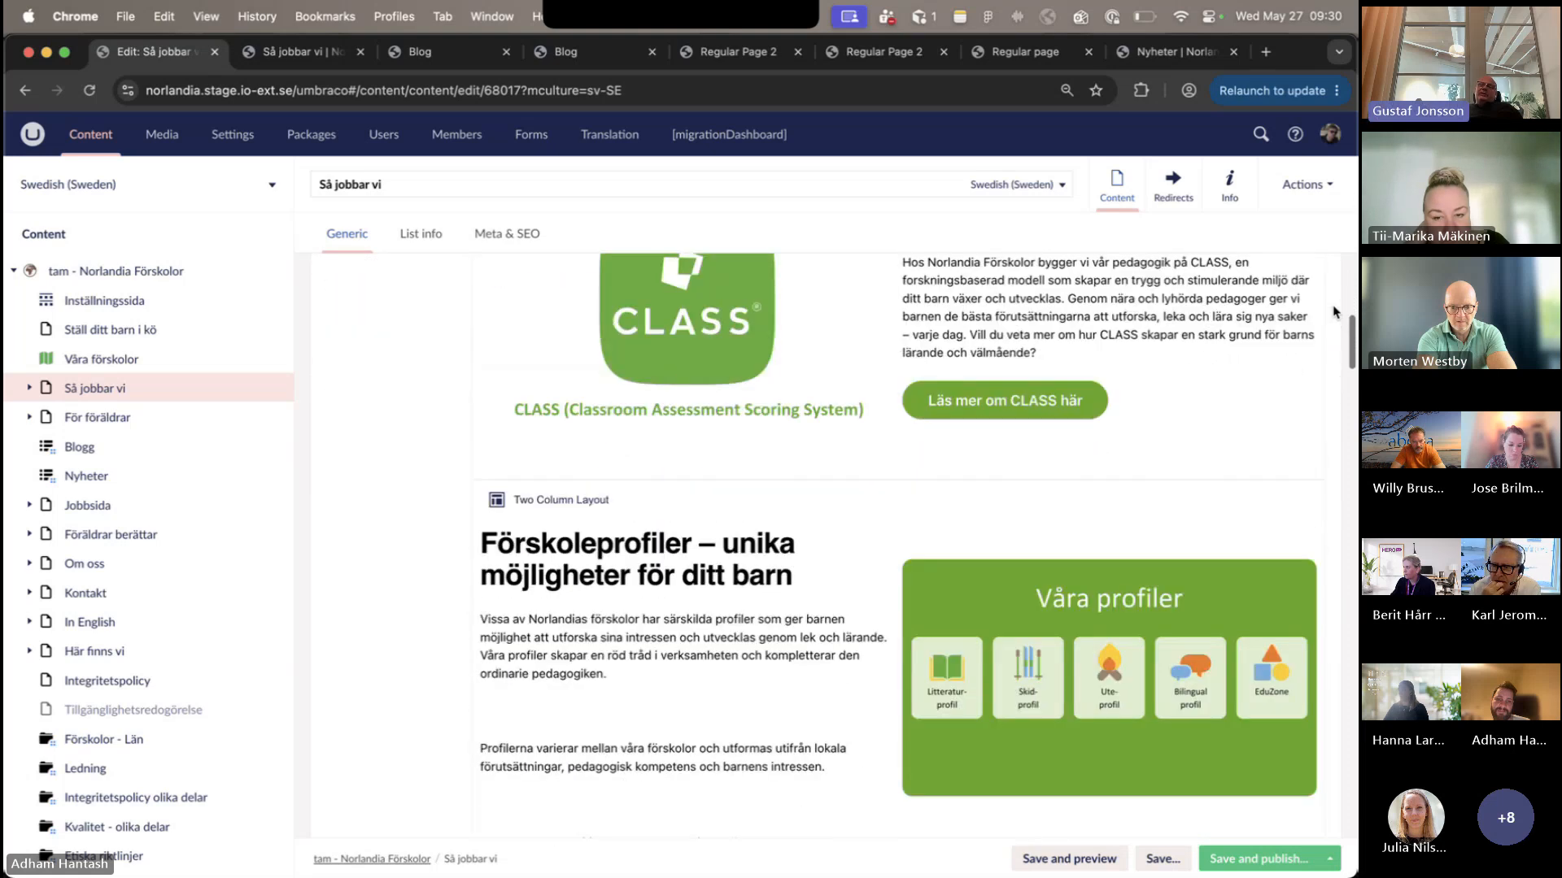
pyautogui.scroll(-2, 1334, 312)
pyautogui.scroll(-3, 1332, 311)
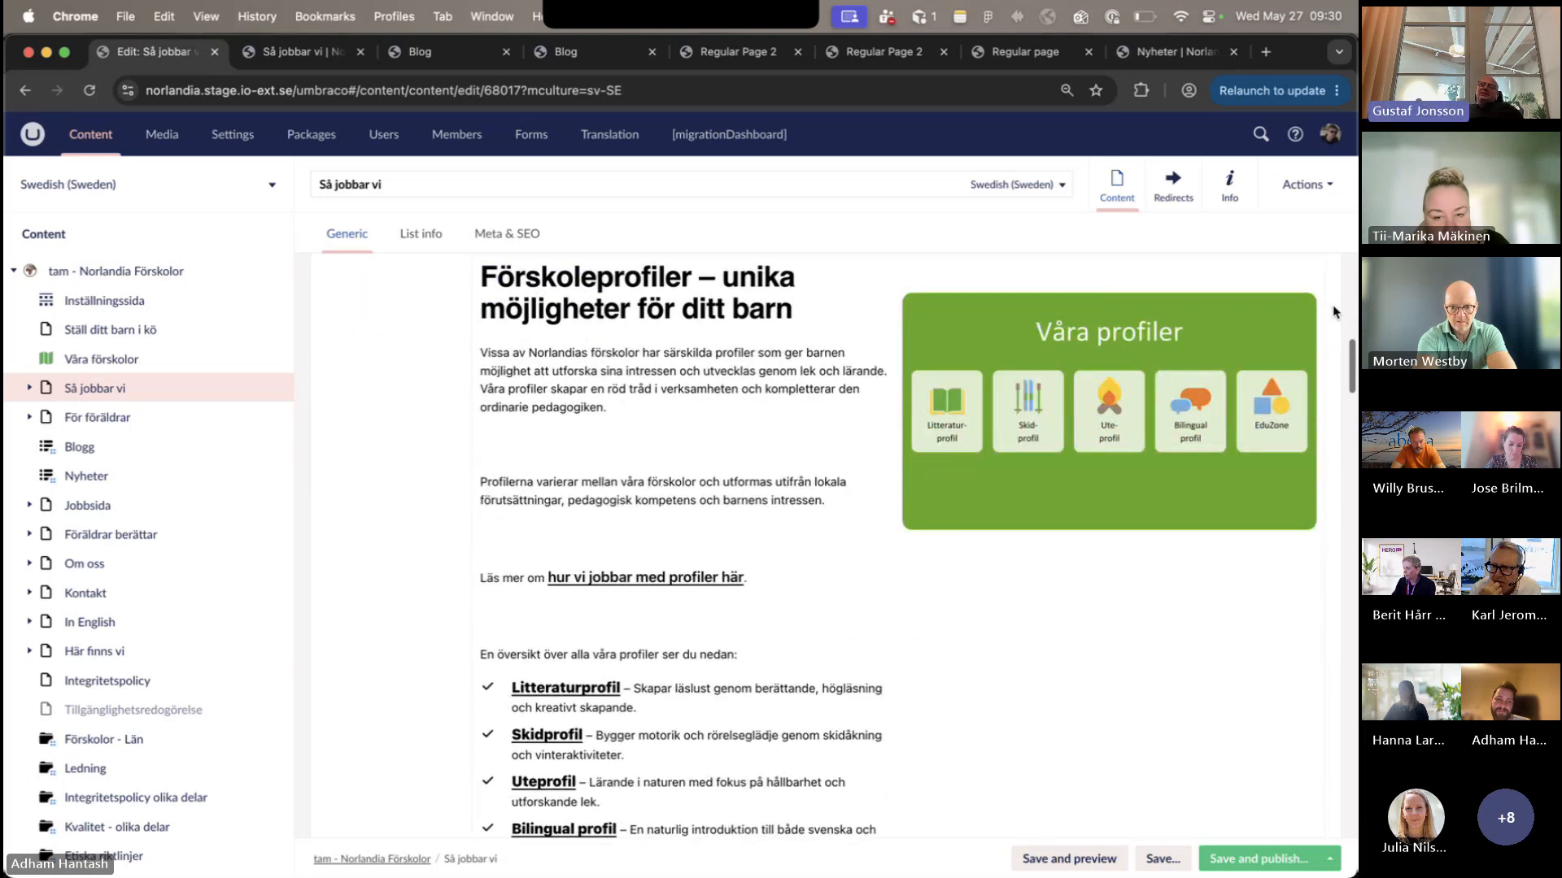
pyautogui.scroll(-2, 1334, 312)
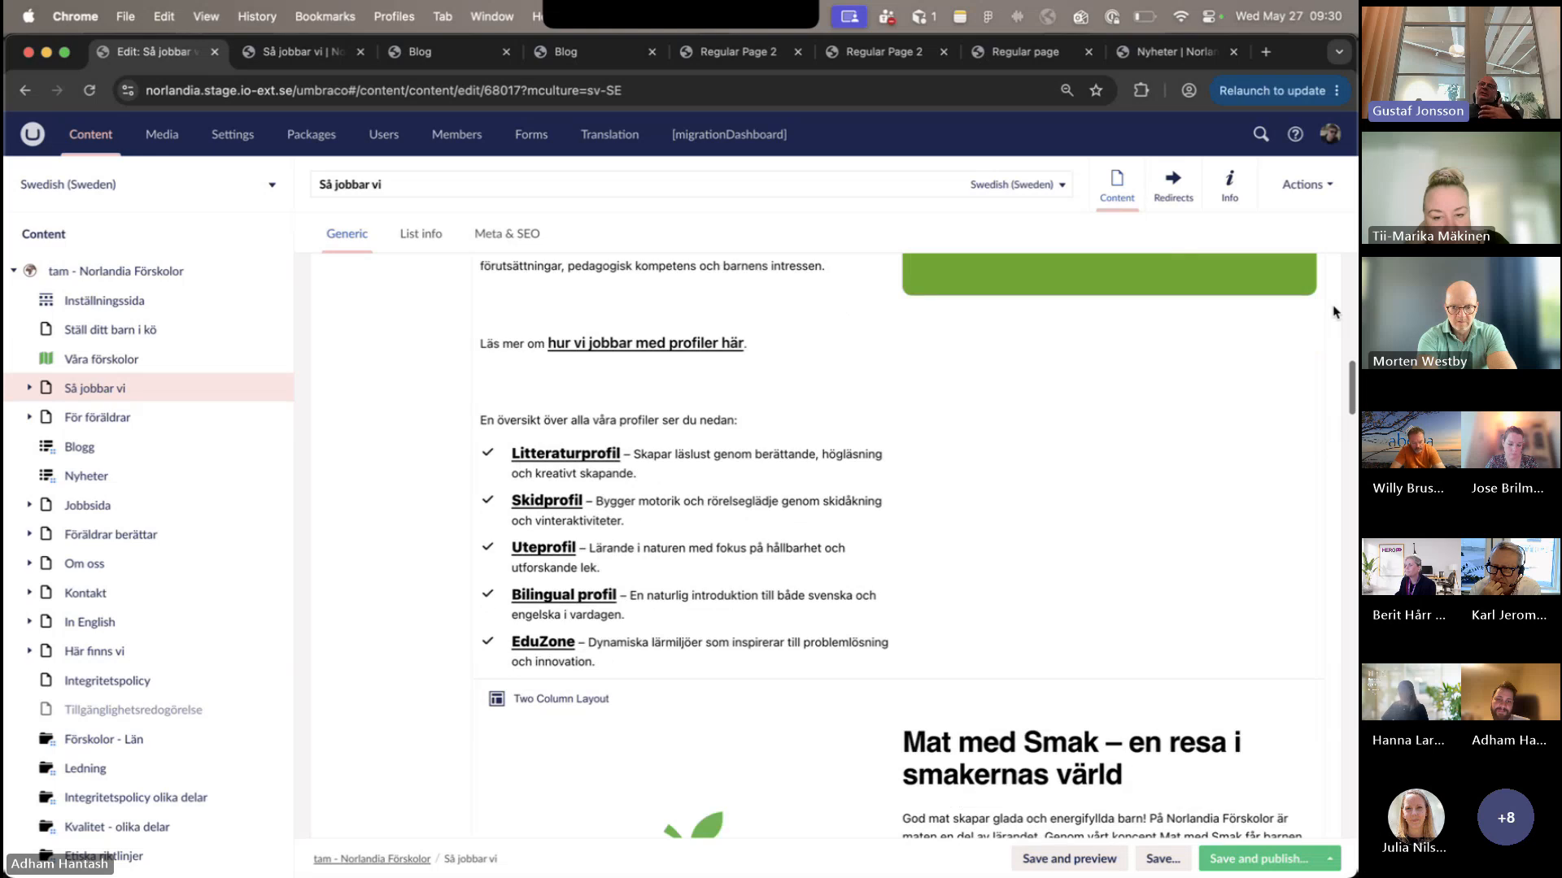
pyautogui.scroll(-2, 1334, 312)
pyautogui.scroll(-3, 1334, 312)
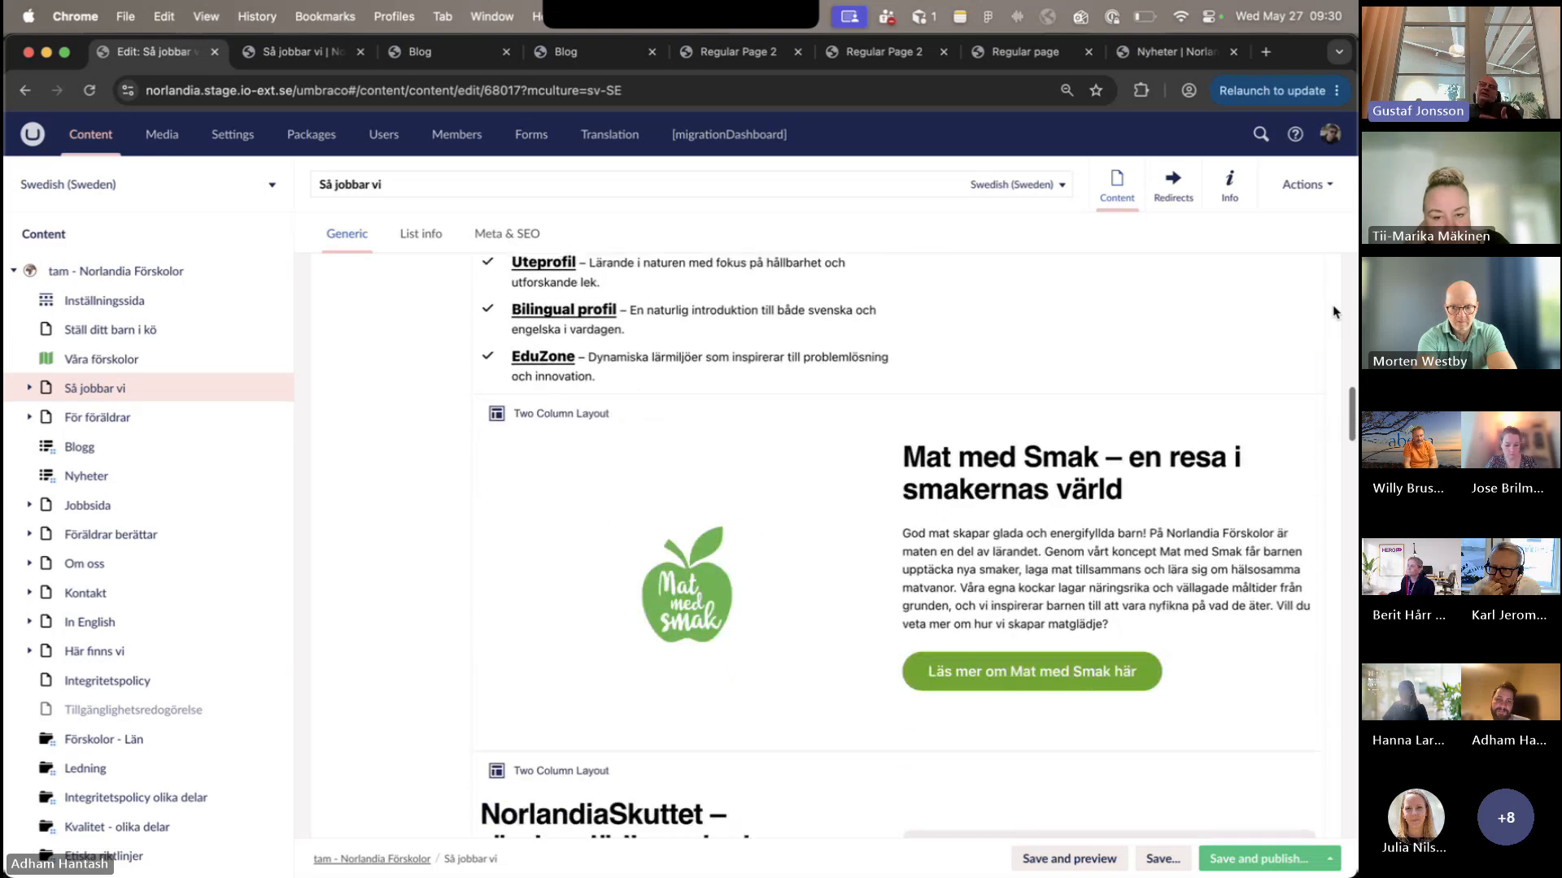
pyautogui.scroll(-3, 1334, 311)
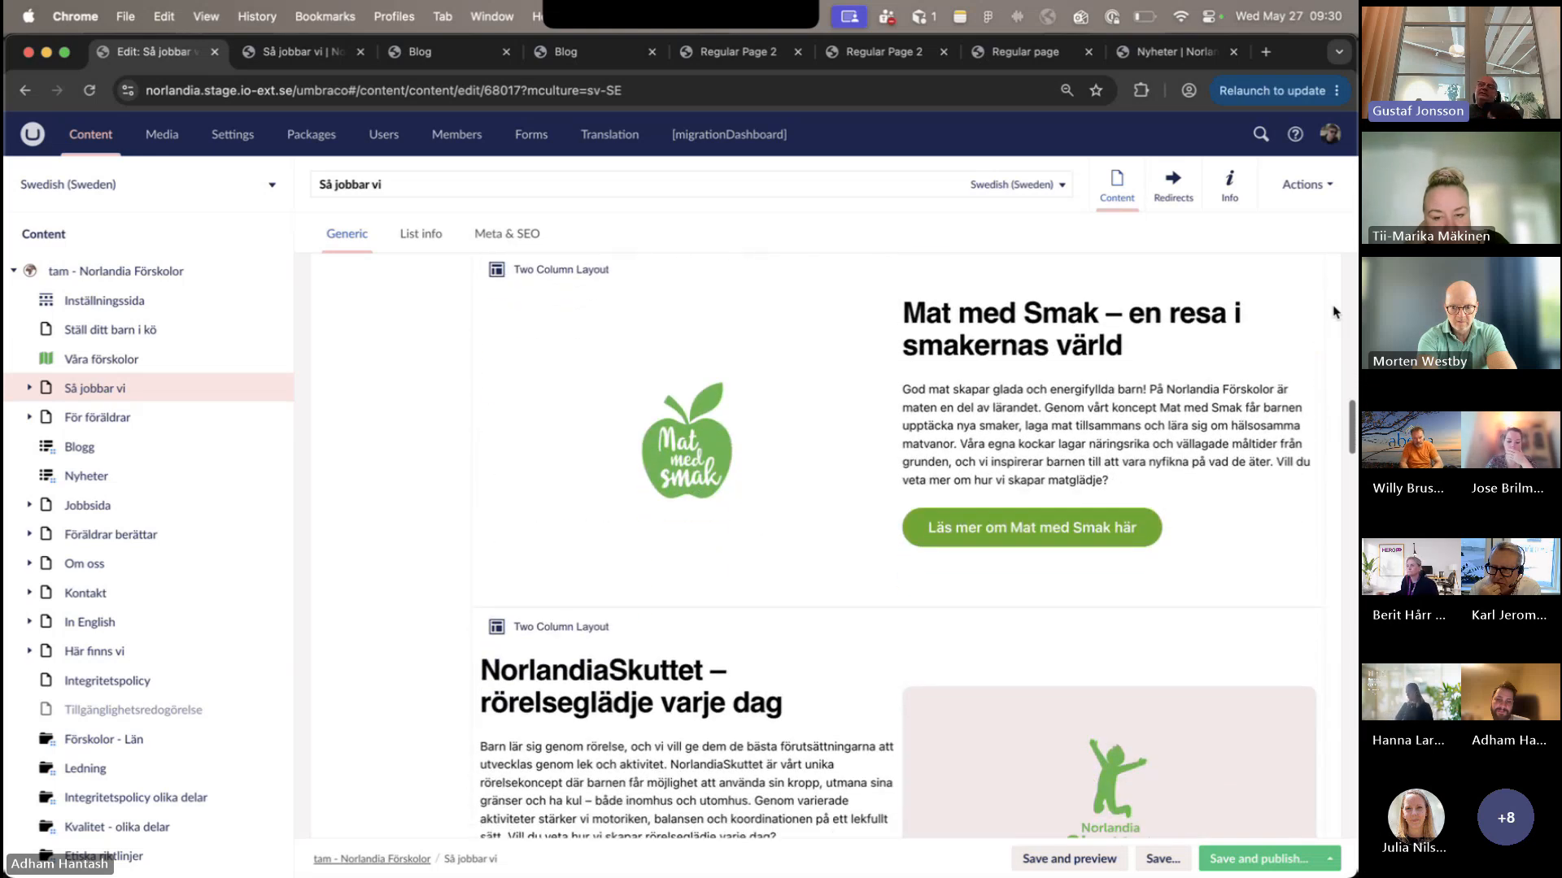
pyautogui.scroll(-3, 1334, 311)
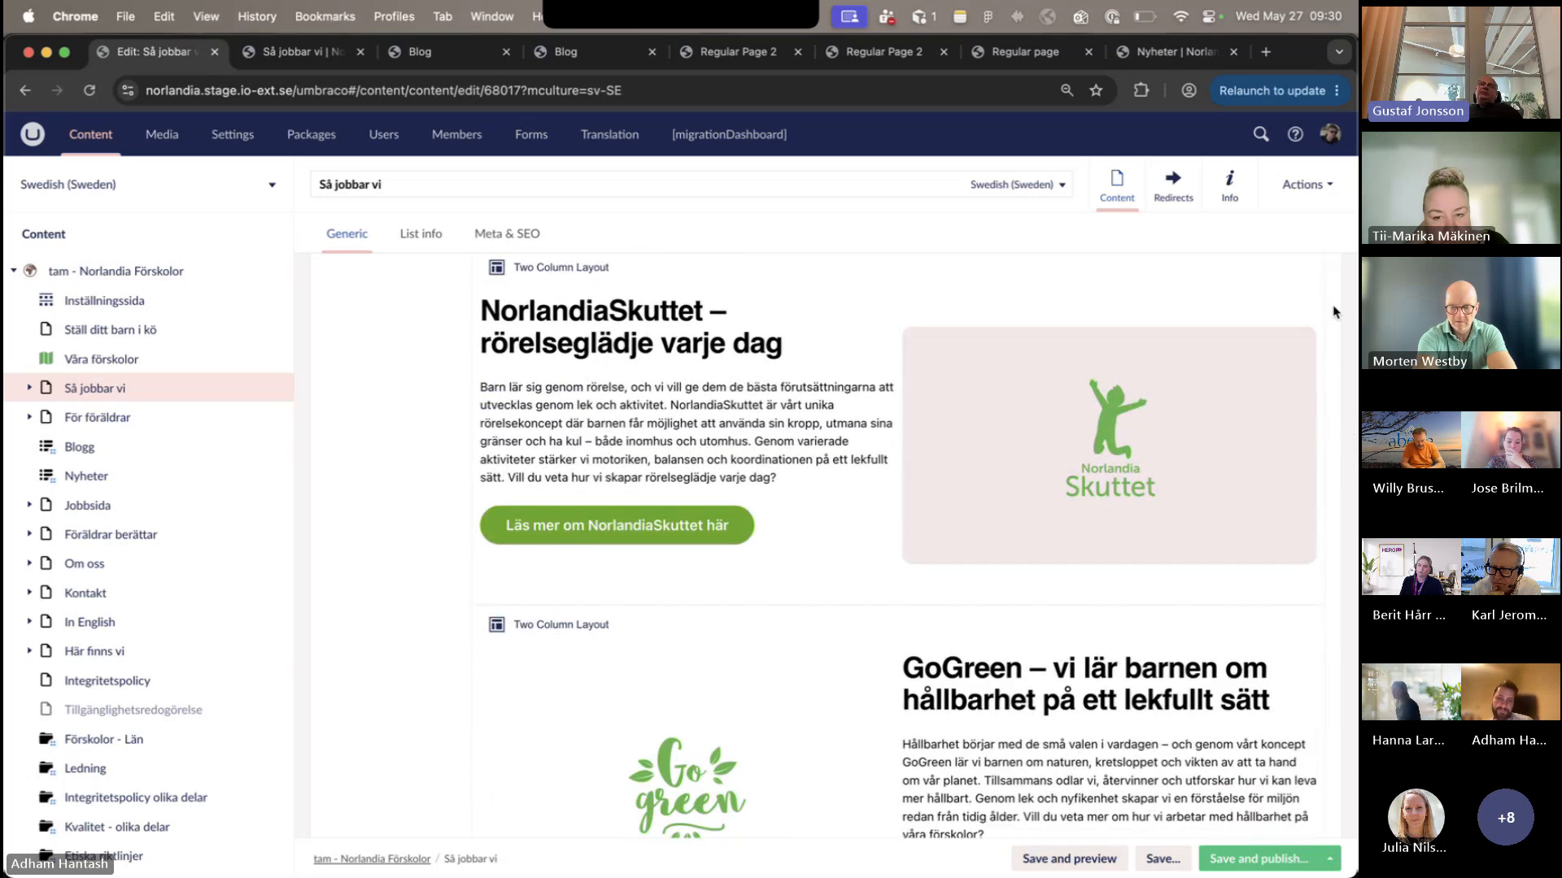
pyautogui.scroll(-3, 1334, 312)
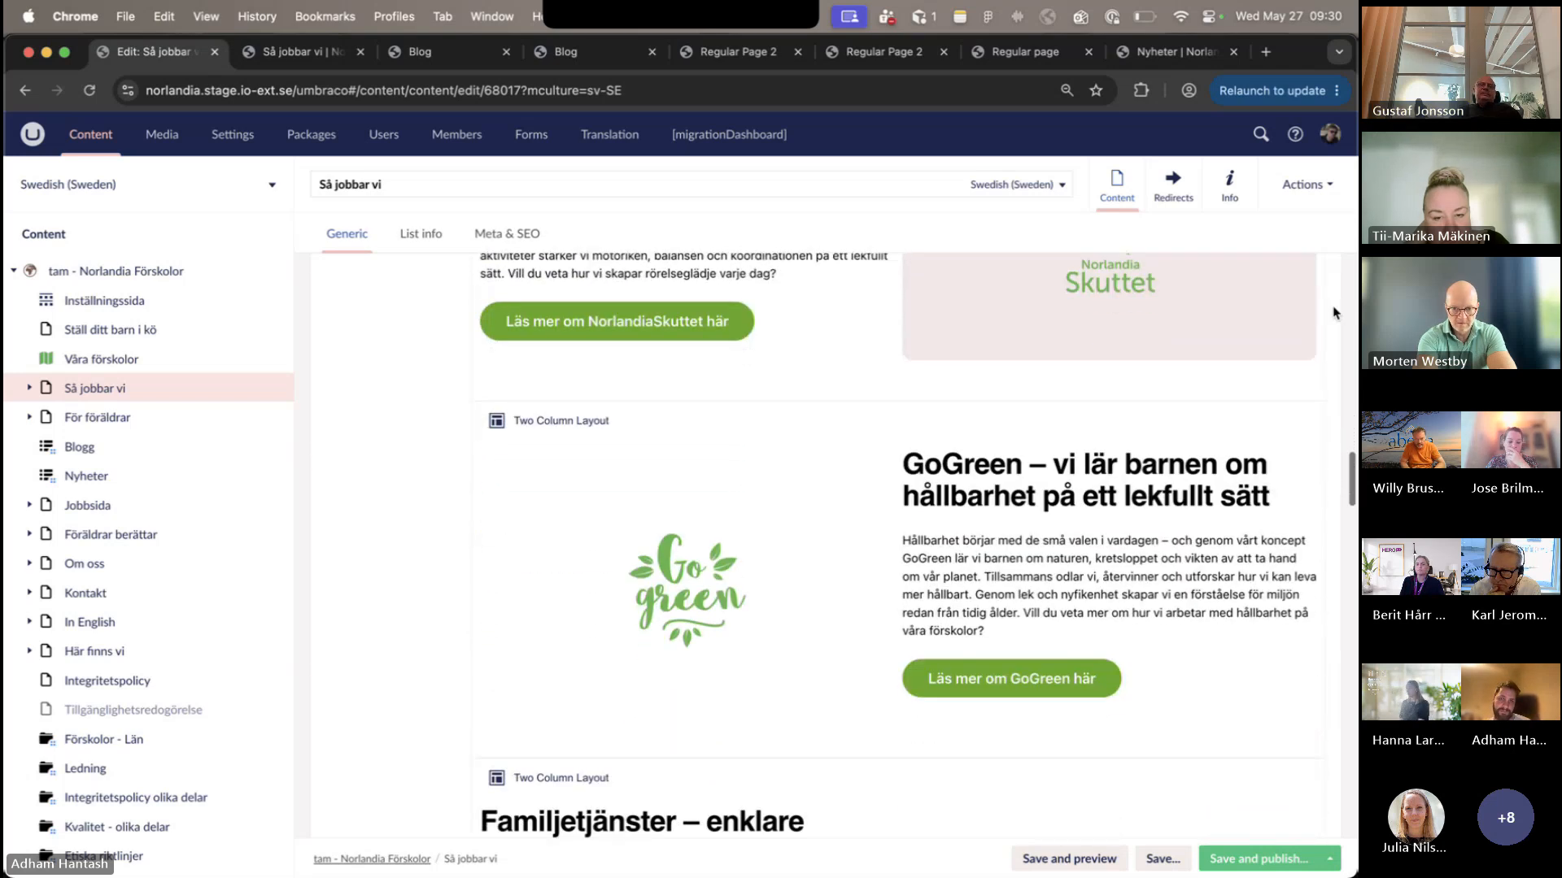
pyautogui.scroll(-2, 1334, 312)
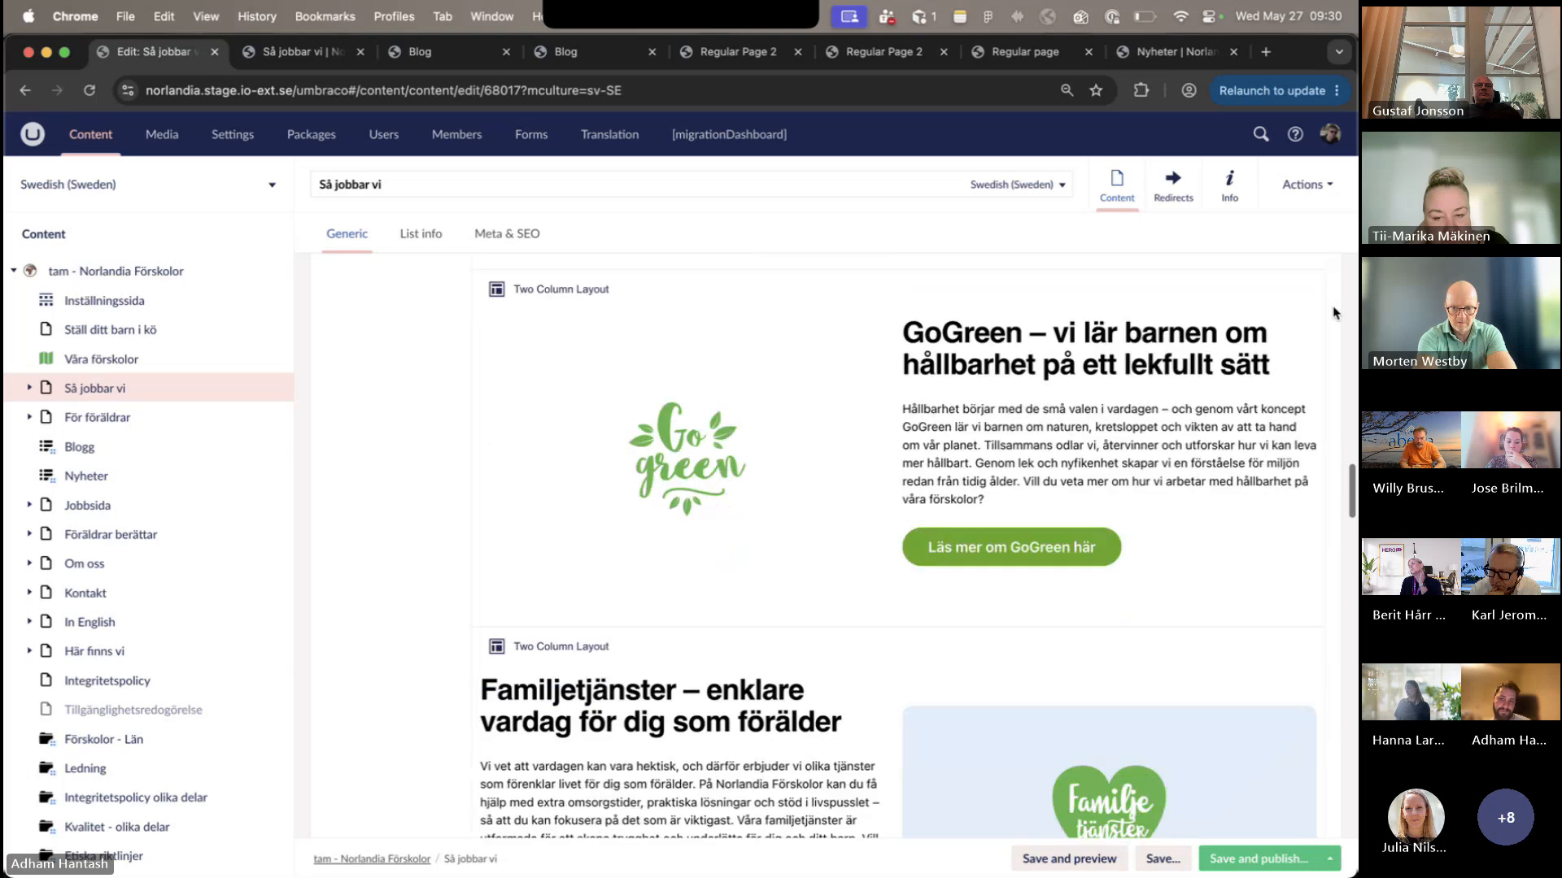
pyautogui.scroll(-1, 1334, 311)
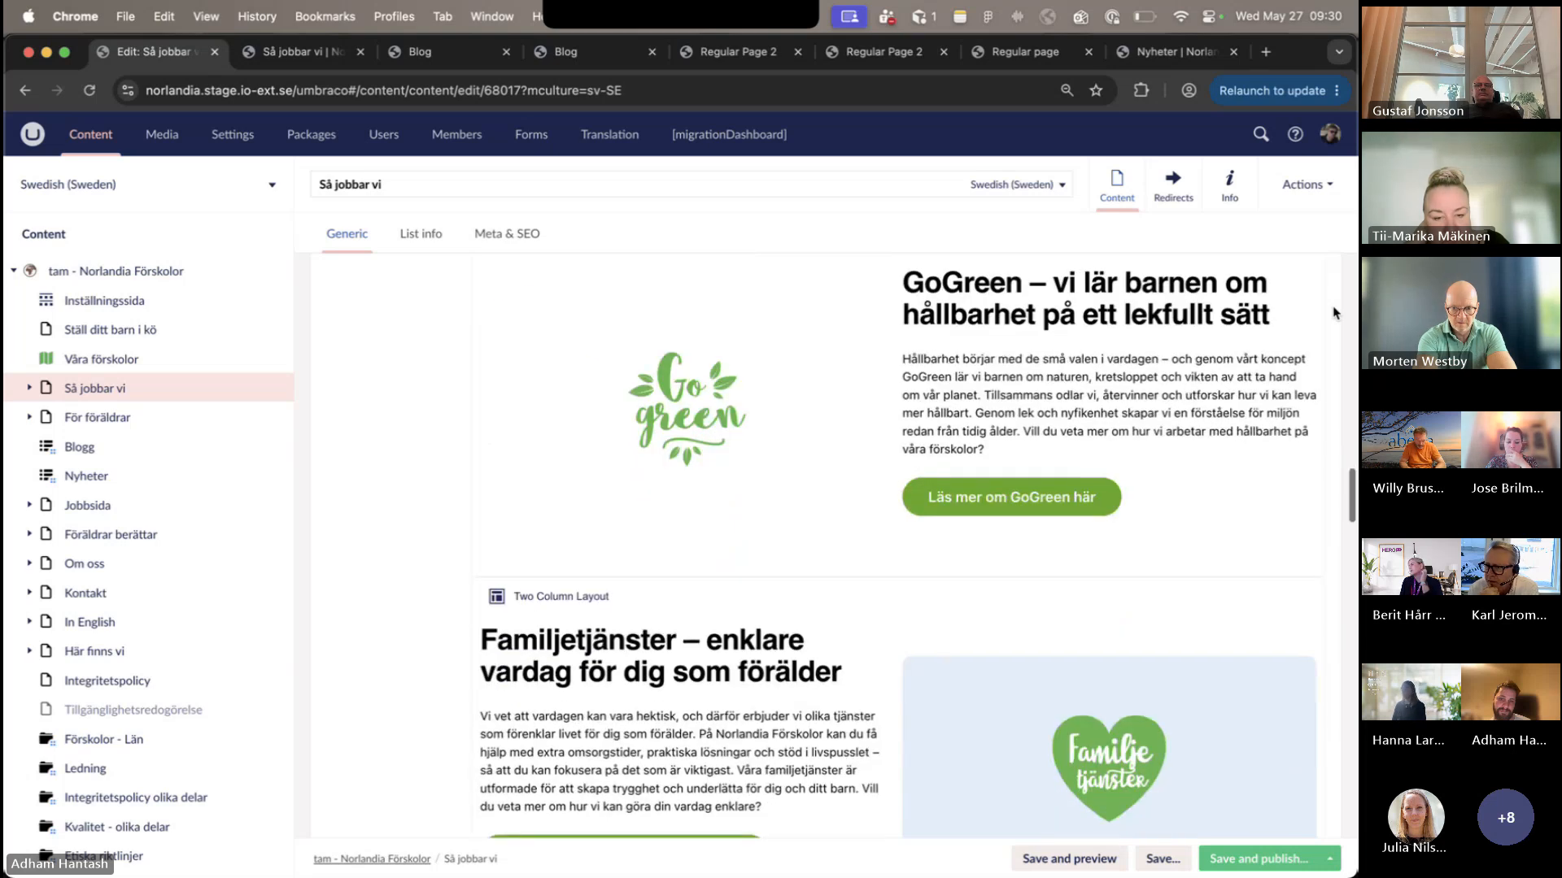
pyautogui.scroll(-2, 1334, 311)
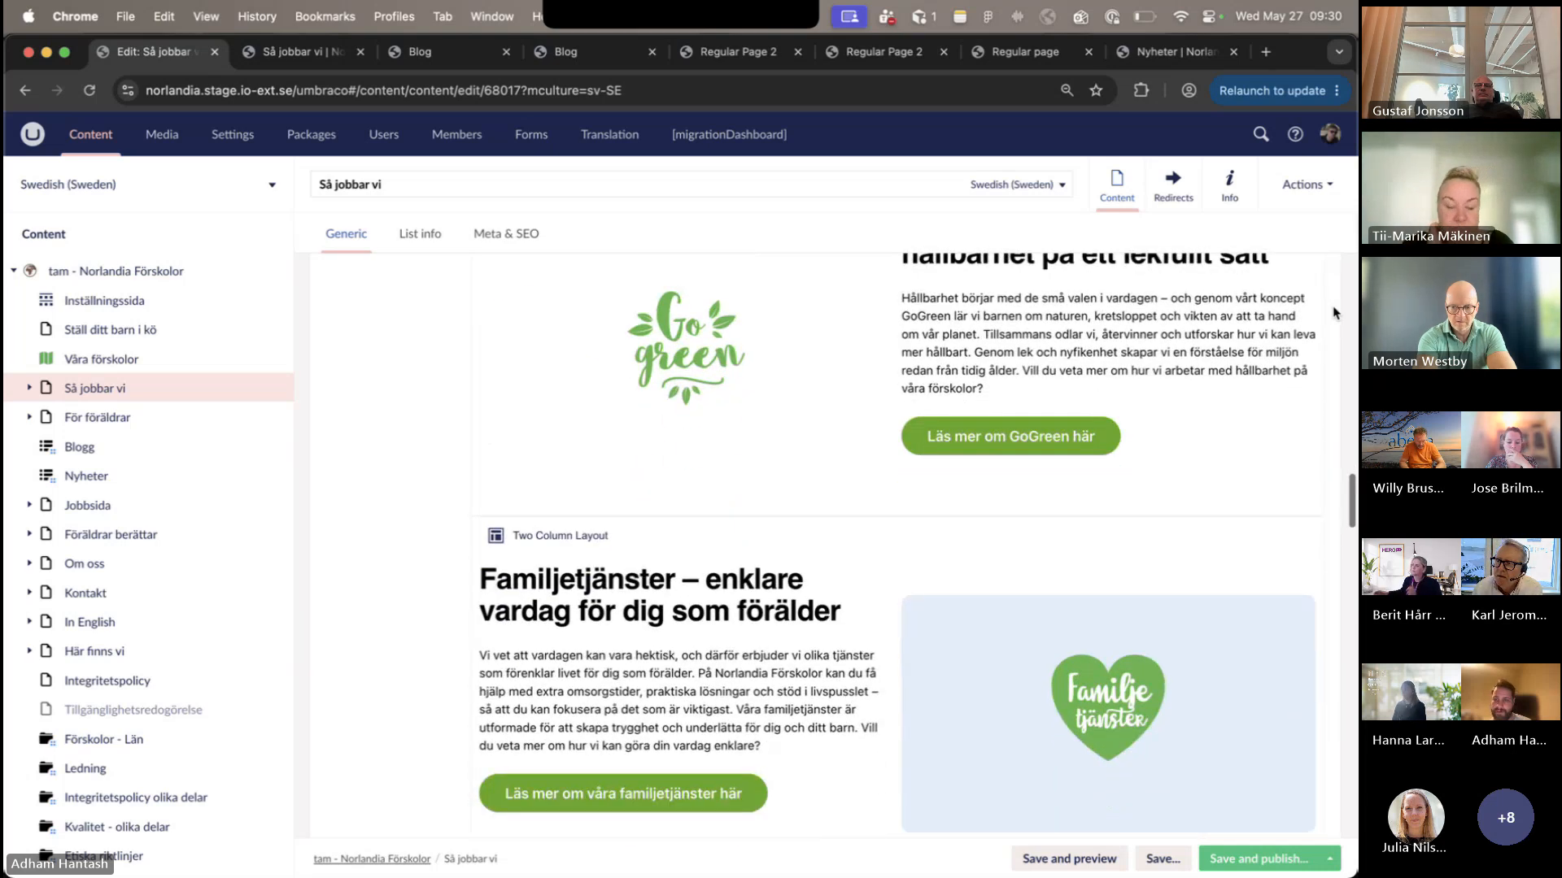
pyautogui.scroll(-12, 1179, 509)
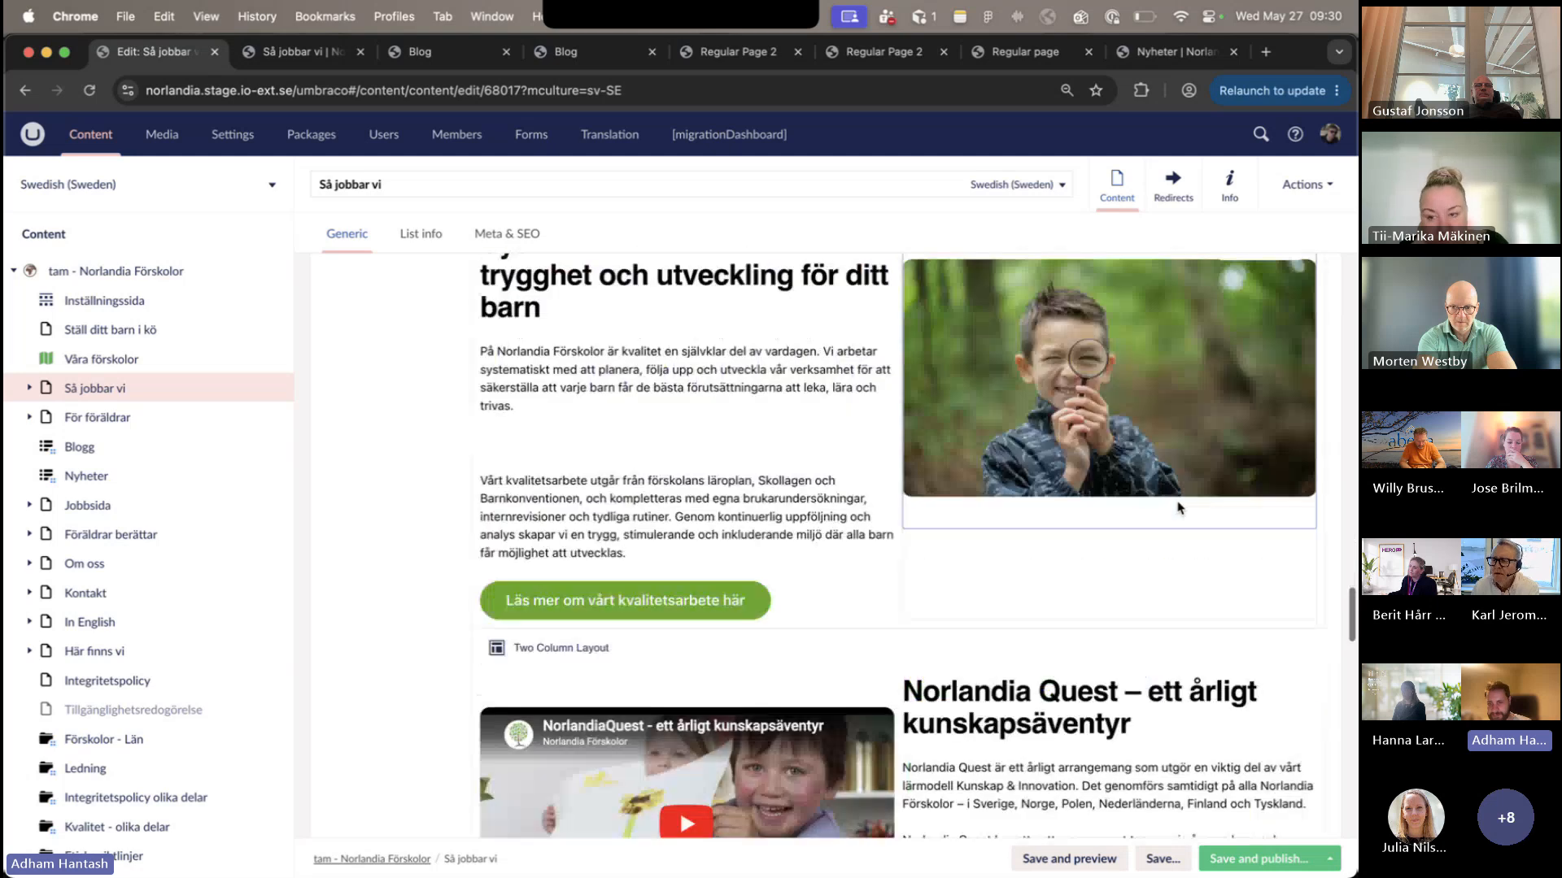
pyautogui.scroll(-10, 1122, 561)
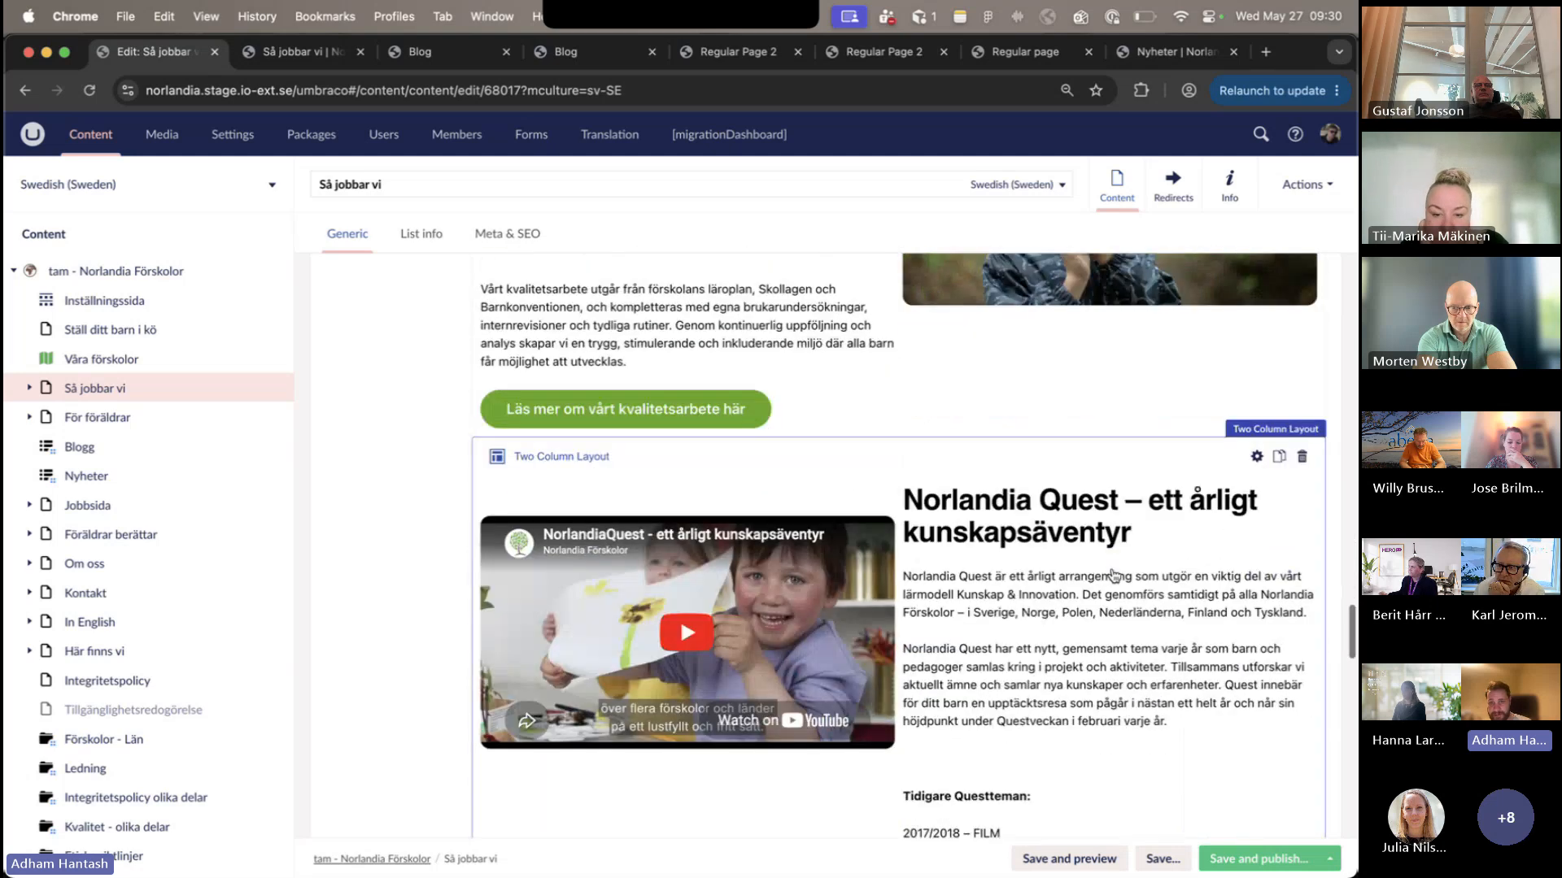
# - Return to the published Så jobbar vi page and review its sections from Mat med Smak back up to the hero
pyautogui.click(301, 52)
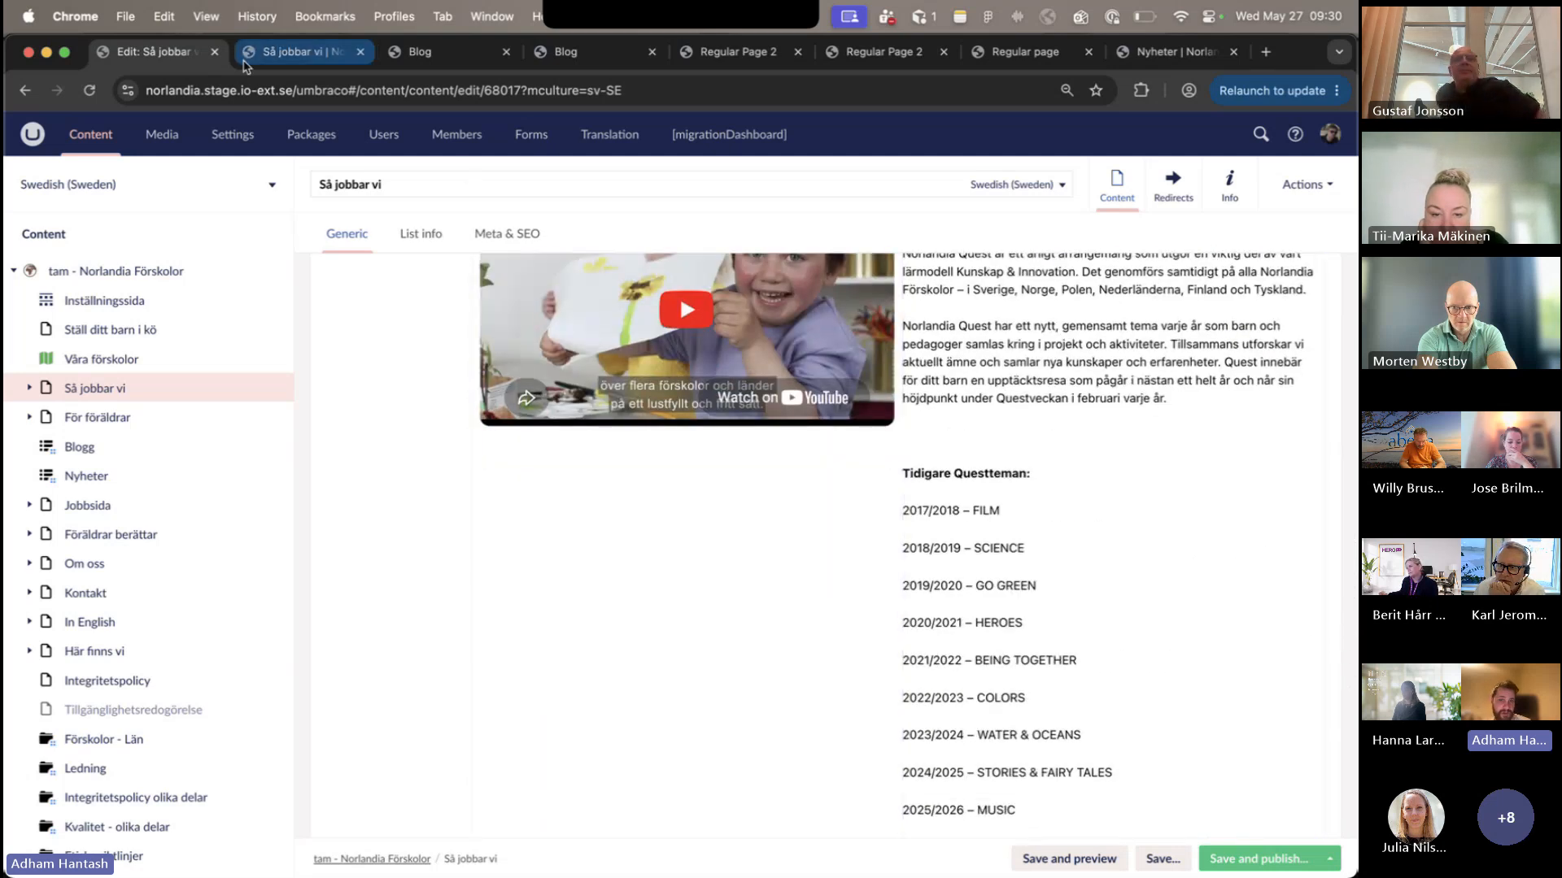
pyautogui.scroll(3, 480, 362)
pyautogui.scroll(6, 480, 362)
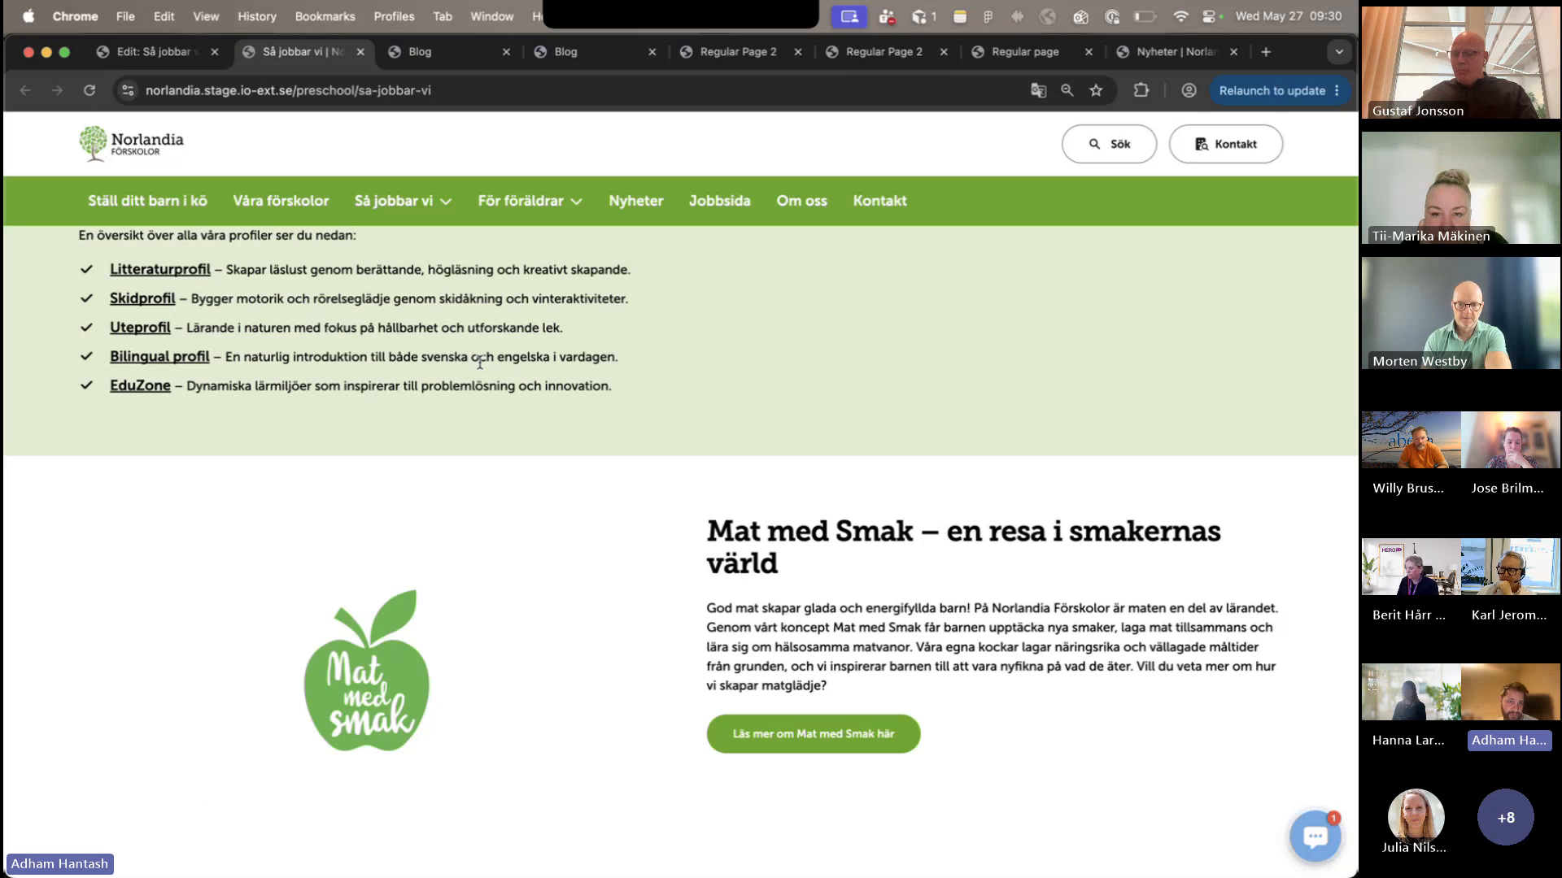
pyautogui.scroll(8, 480, 364)
pyautogui.scroll(6, 480, 369)
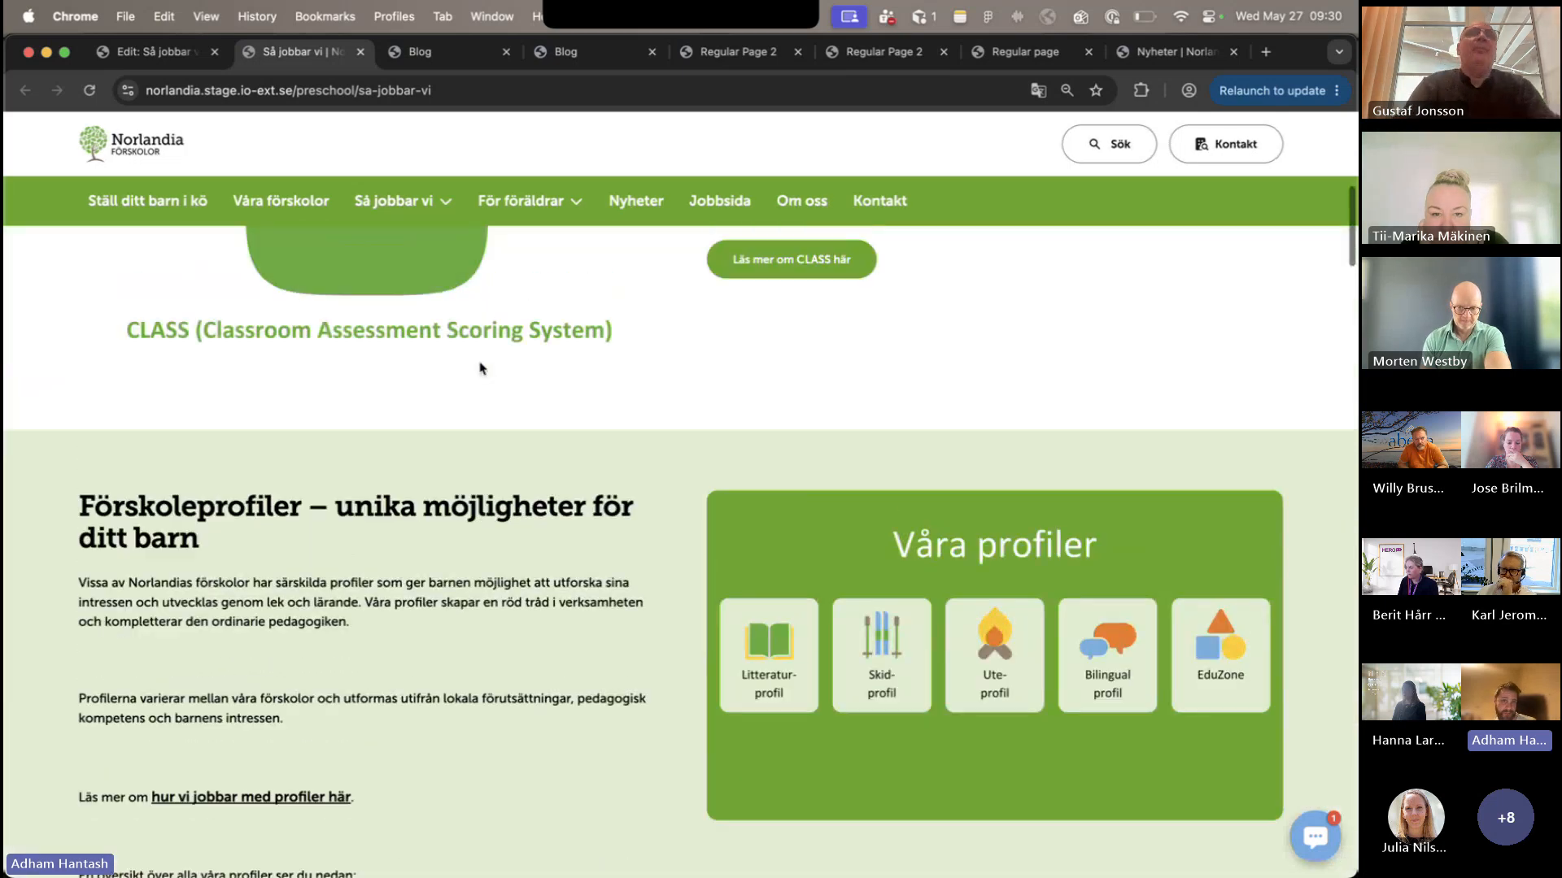
pyautogui.scroll(3, 480, 367)
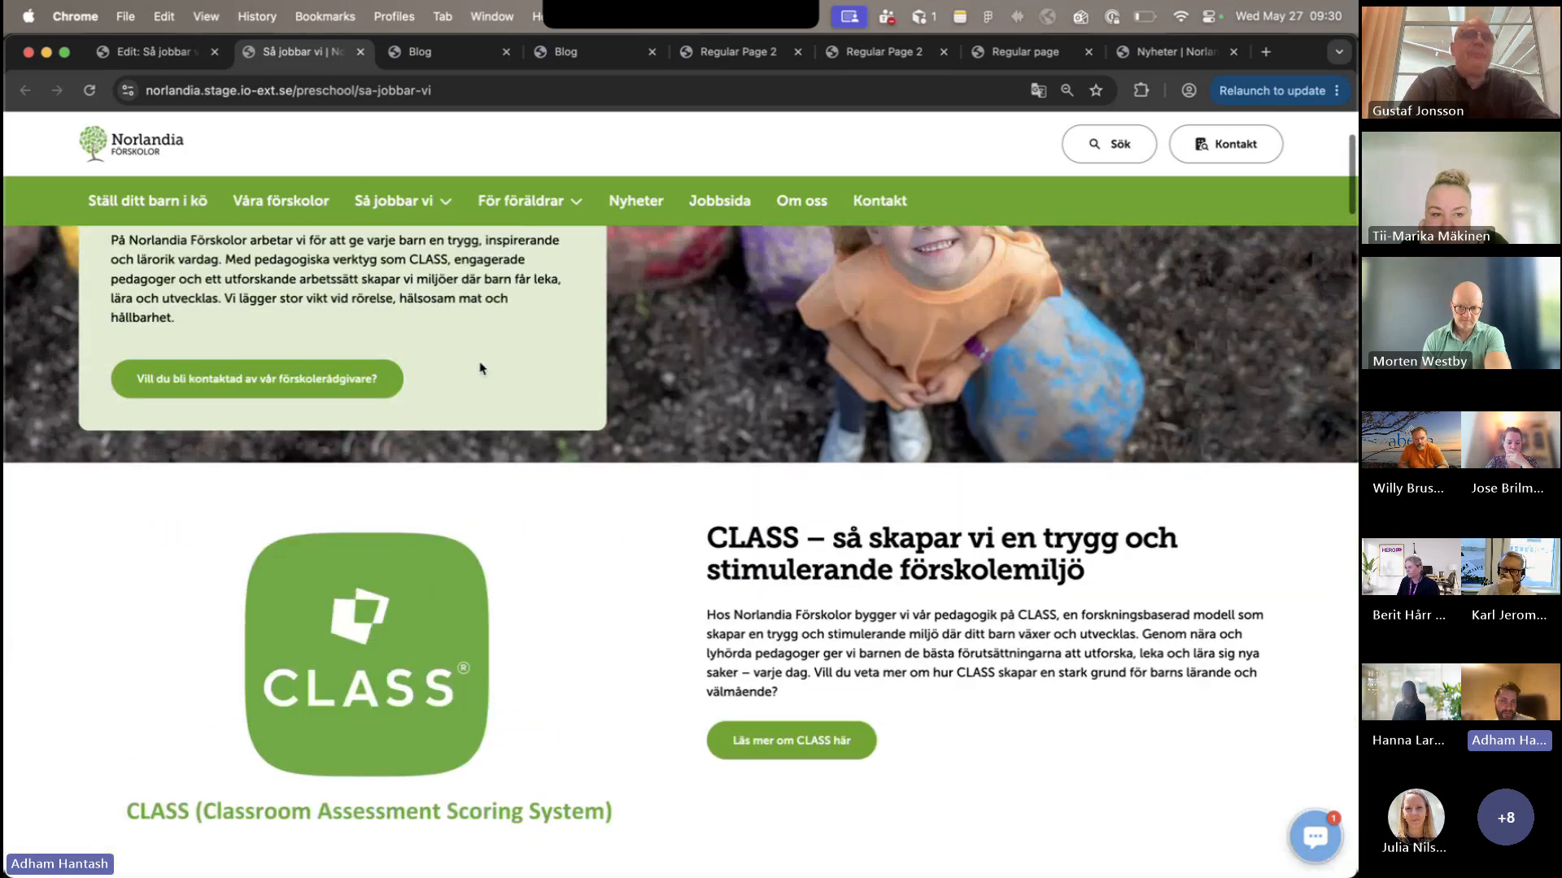
# - Compare the published Så jobbar vi page down to its footer with its Umbraco content blocks from Norlandia Quest to Läs mer här
pyautogui.scroll(-3, 480, 367)
pyautogui.scroll(-20, 480, 367)
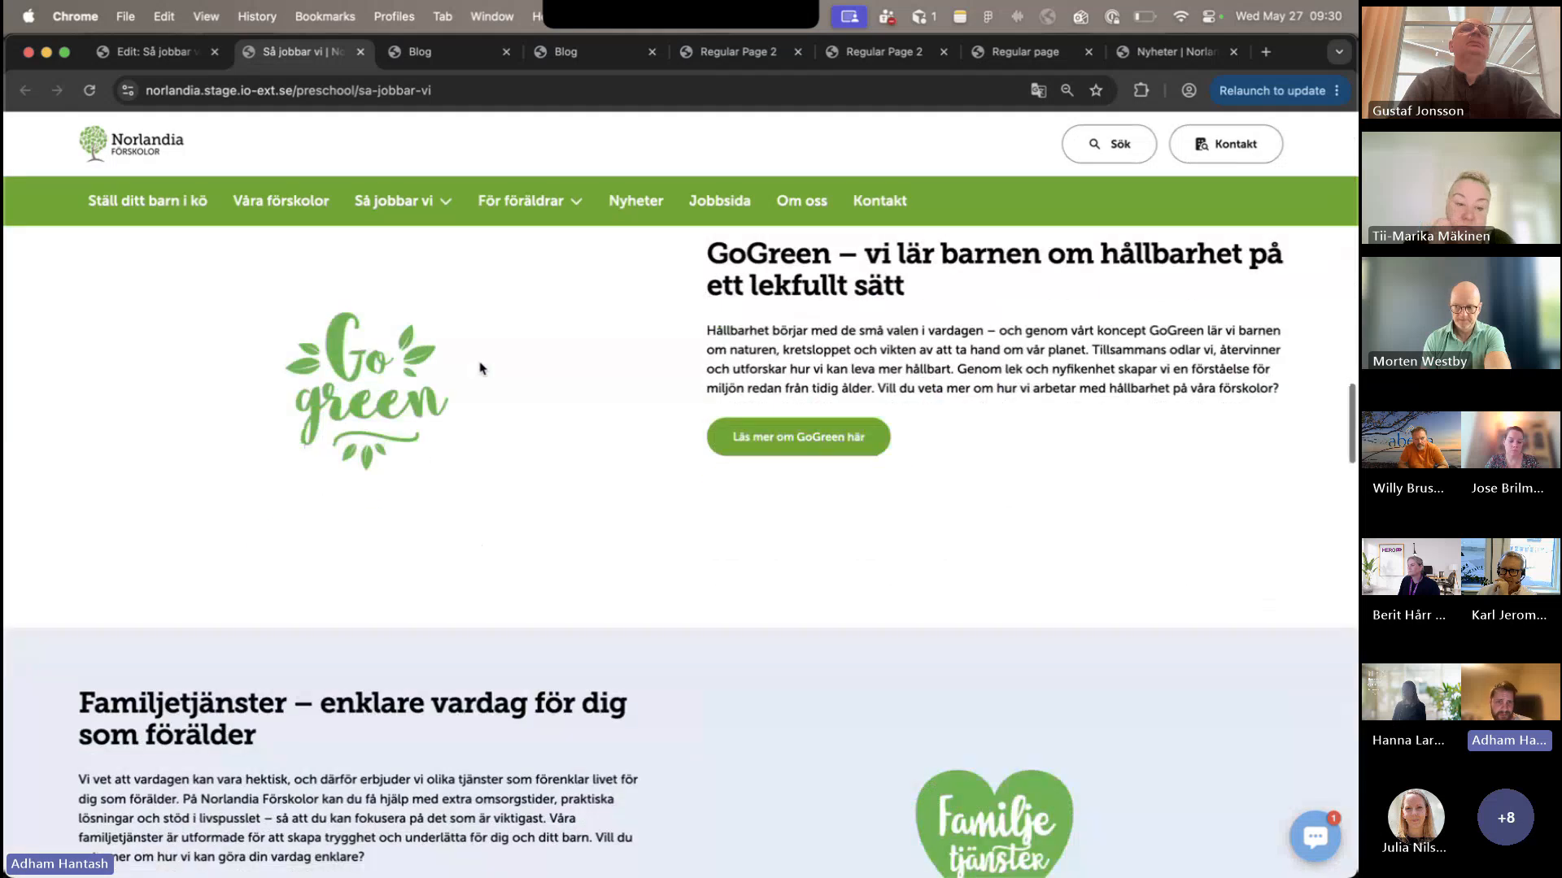
pyautogui.scroll(-15, 481, 369)
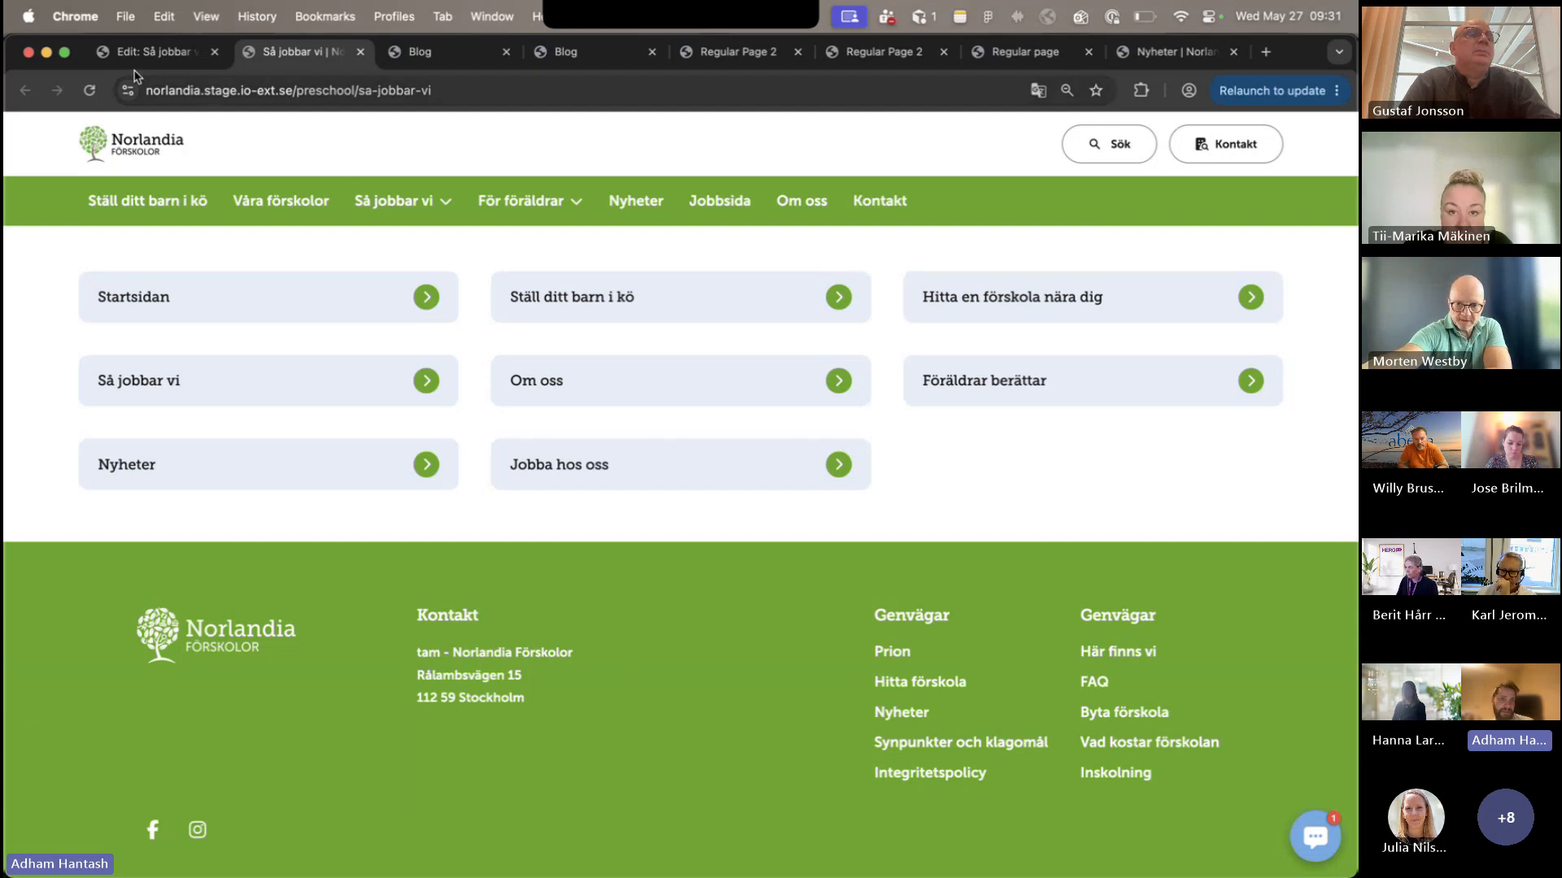
pyautogui.click(155, 51)
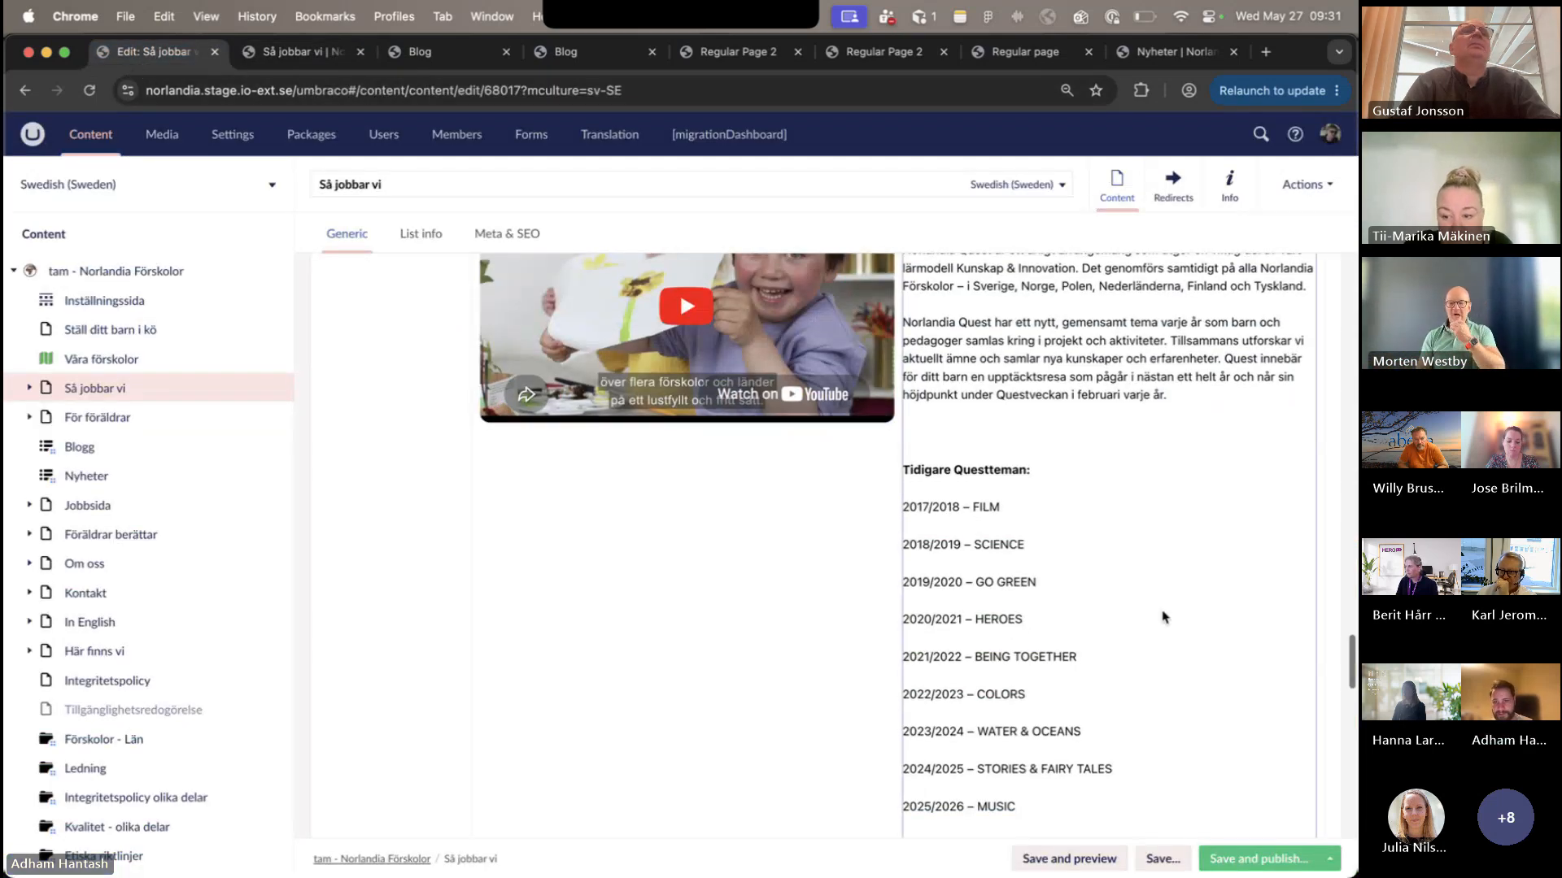
pyautogui.scroll(-7, 1163, 617)
pyautogui.scroll(-5, 896, 626)
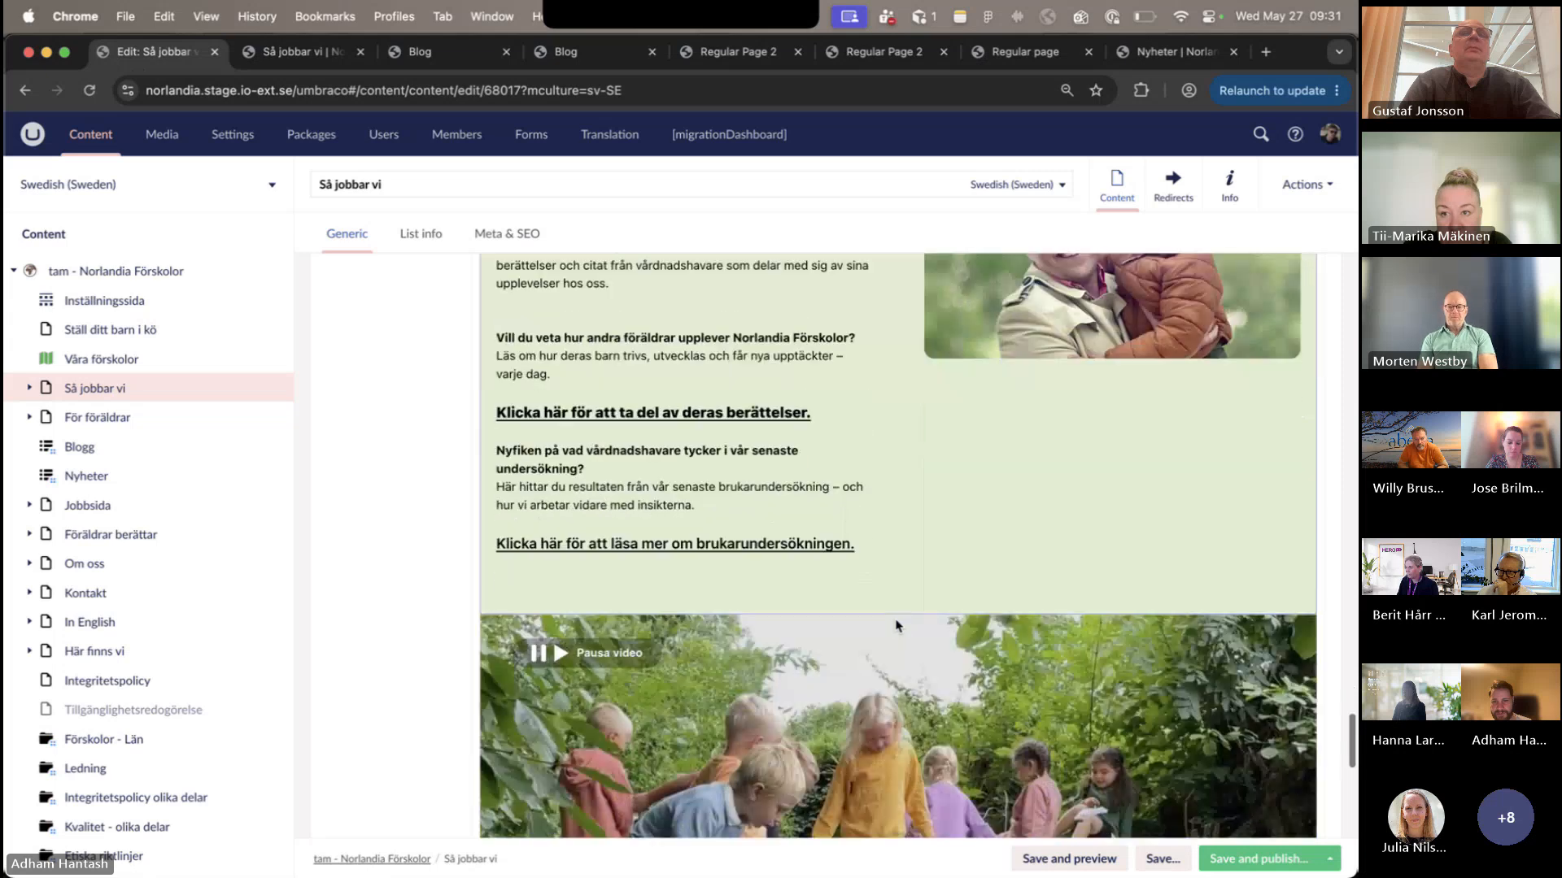
pyautogui.scroll(-6, 896, 626)
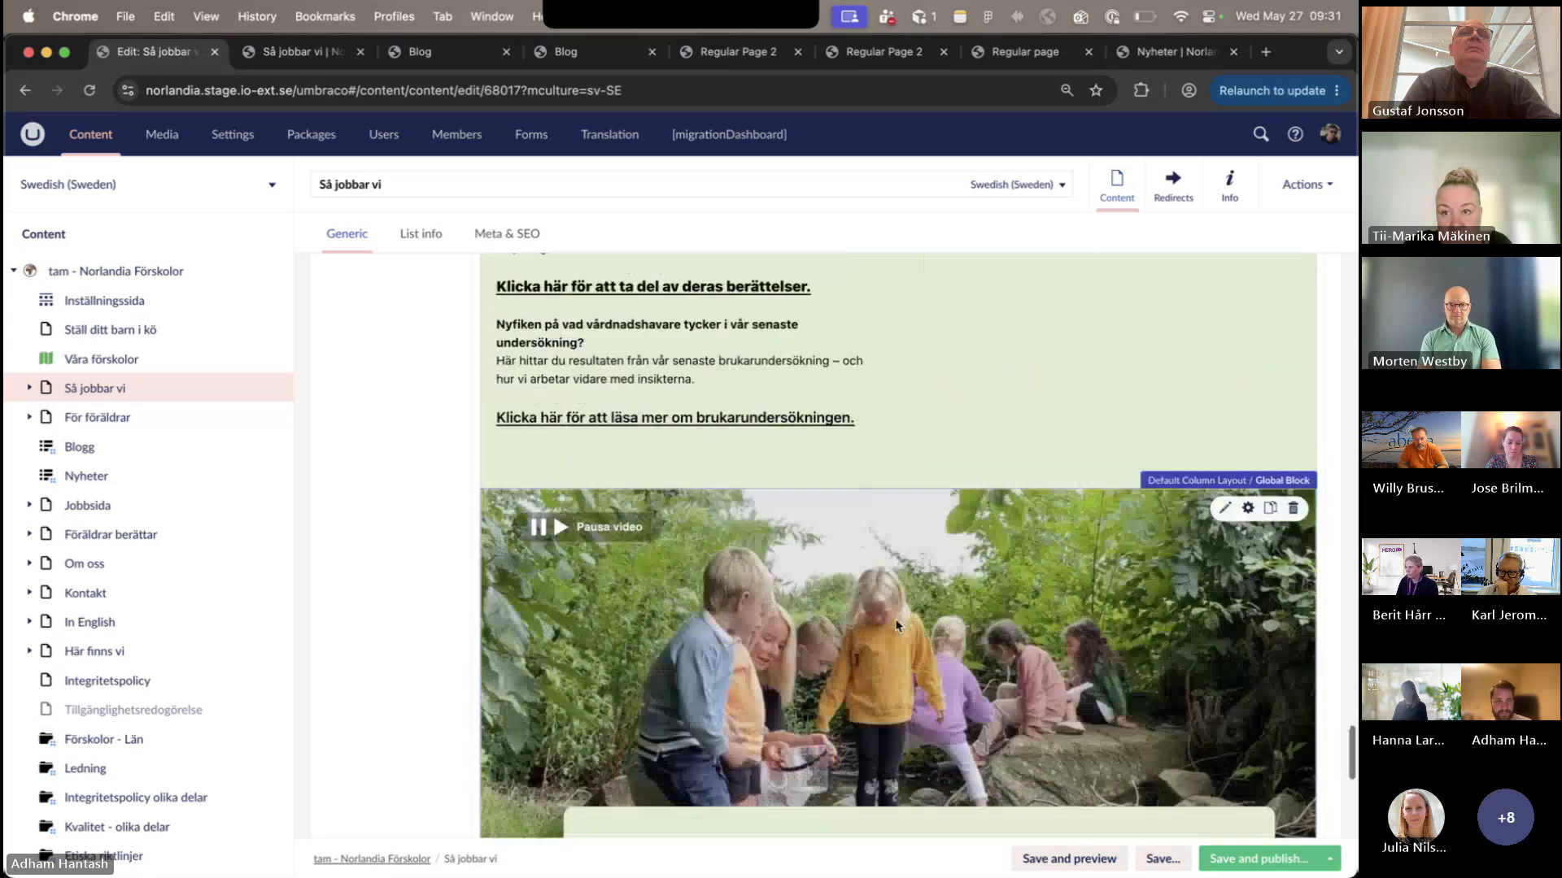
pyautogui.scroll(-3, 897, 639)
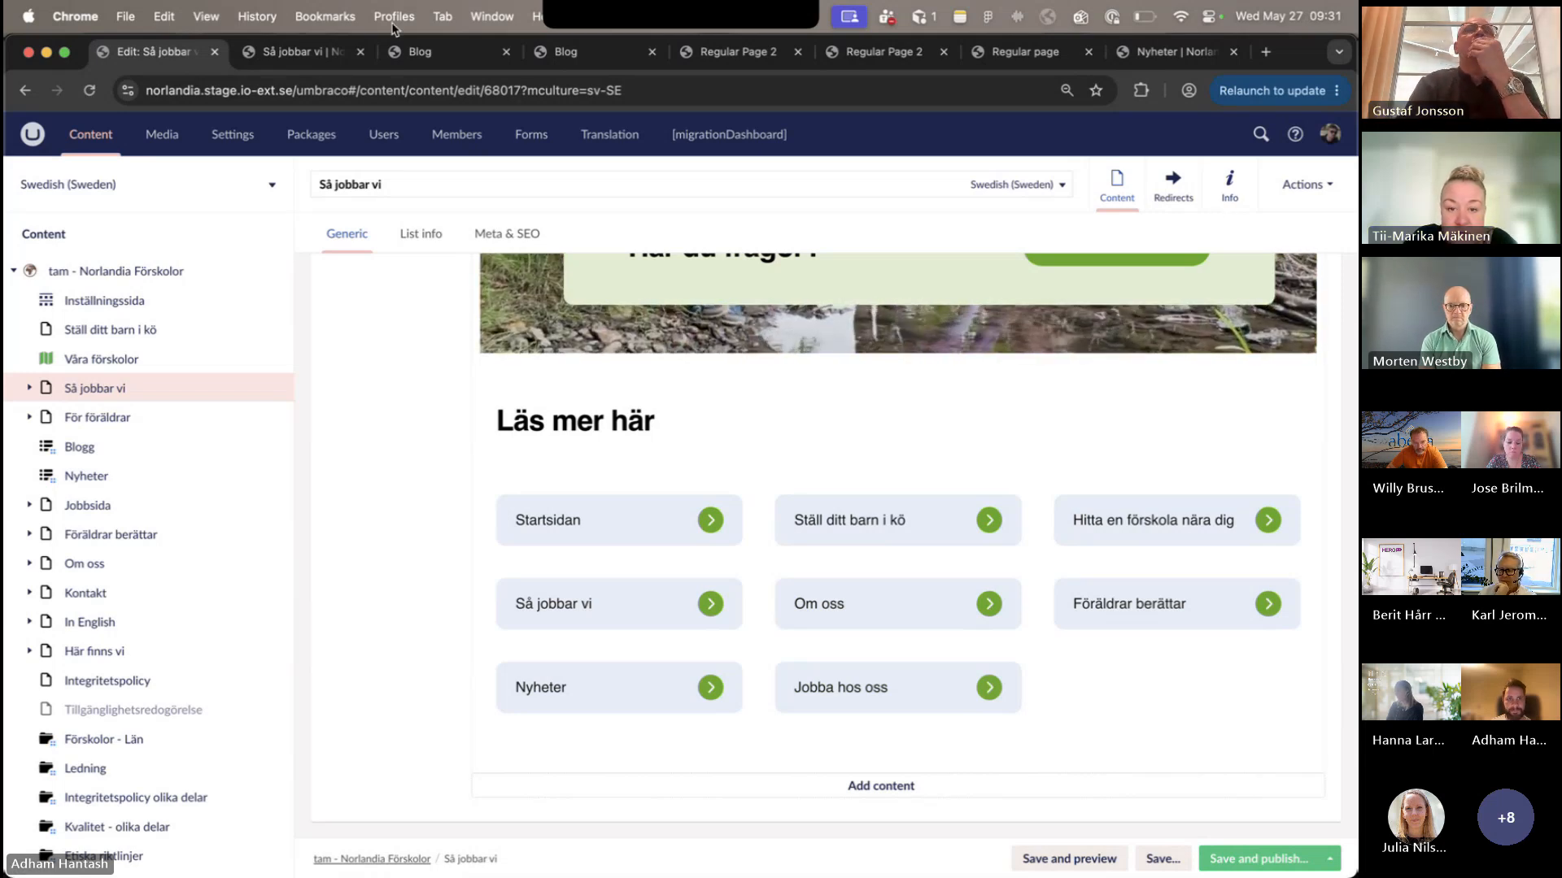
# - Inspect the published Så jobbar vi page with the developer tools and narrow its view to mobile width
pyautogui.click(345, 54)
pyautogui.rightClick(1187, 567)
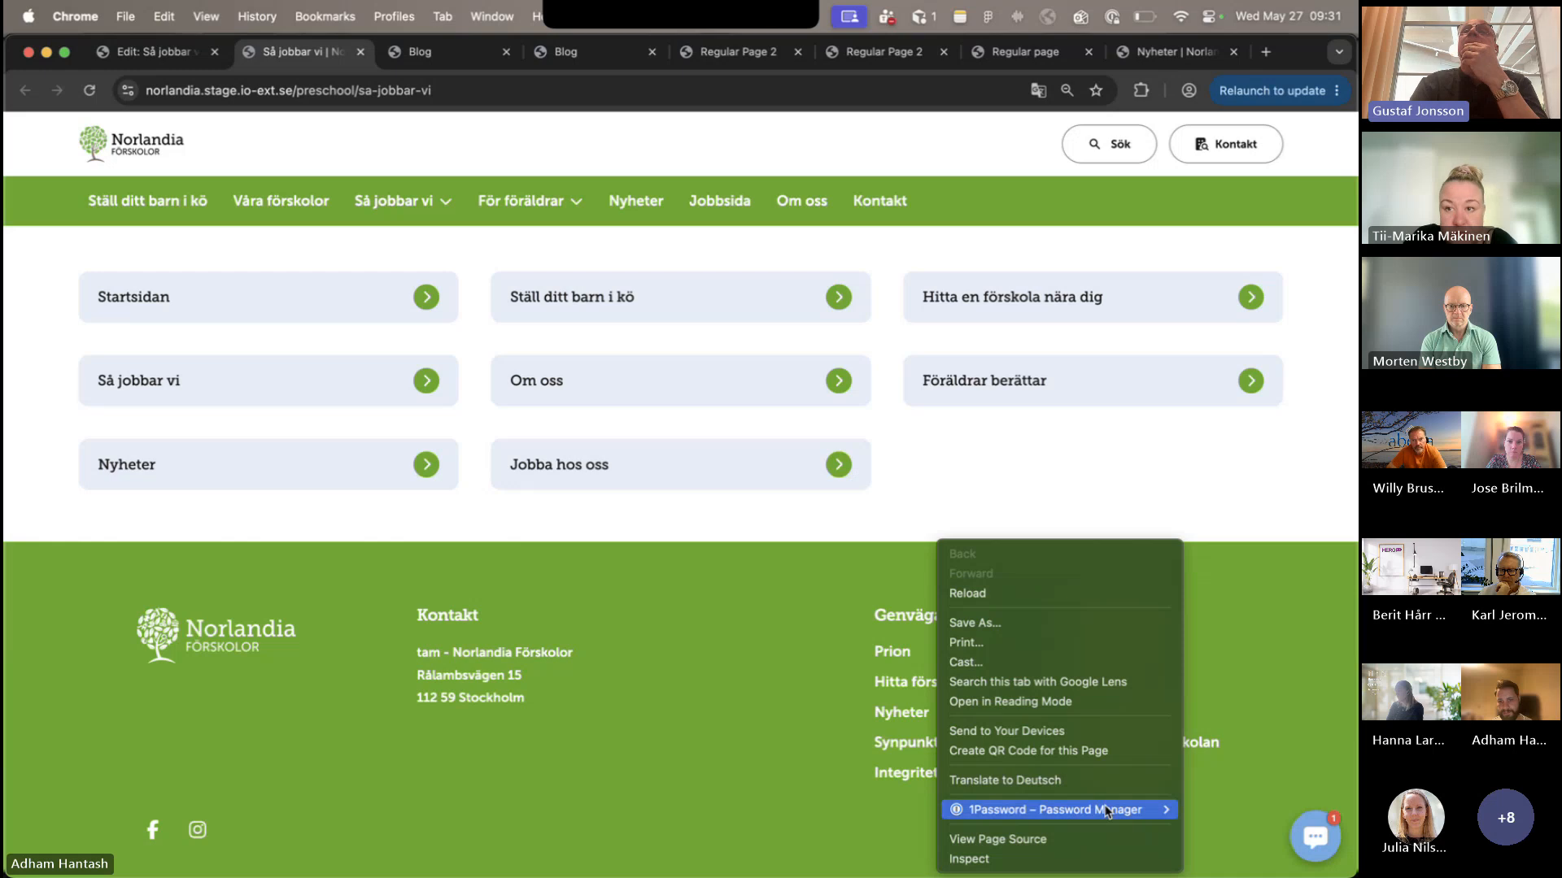
pyautogui.click(1050, 863)
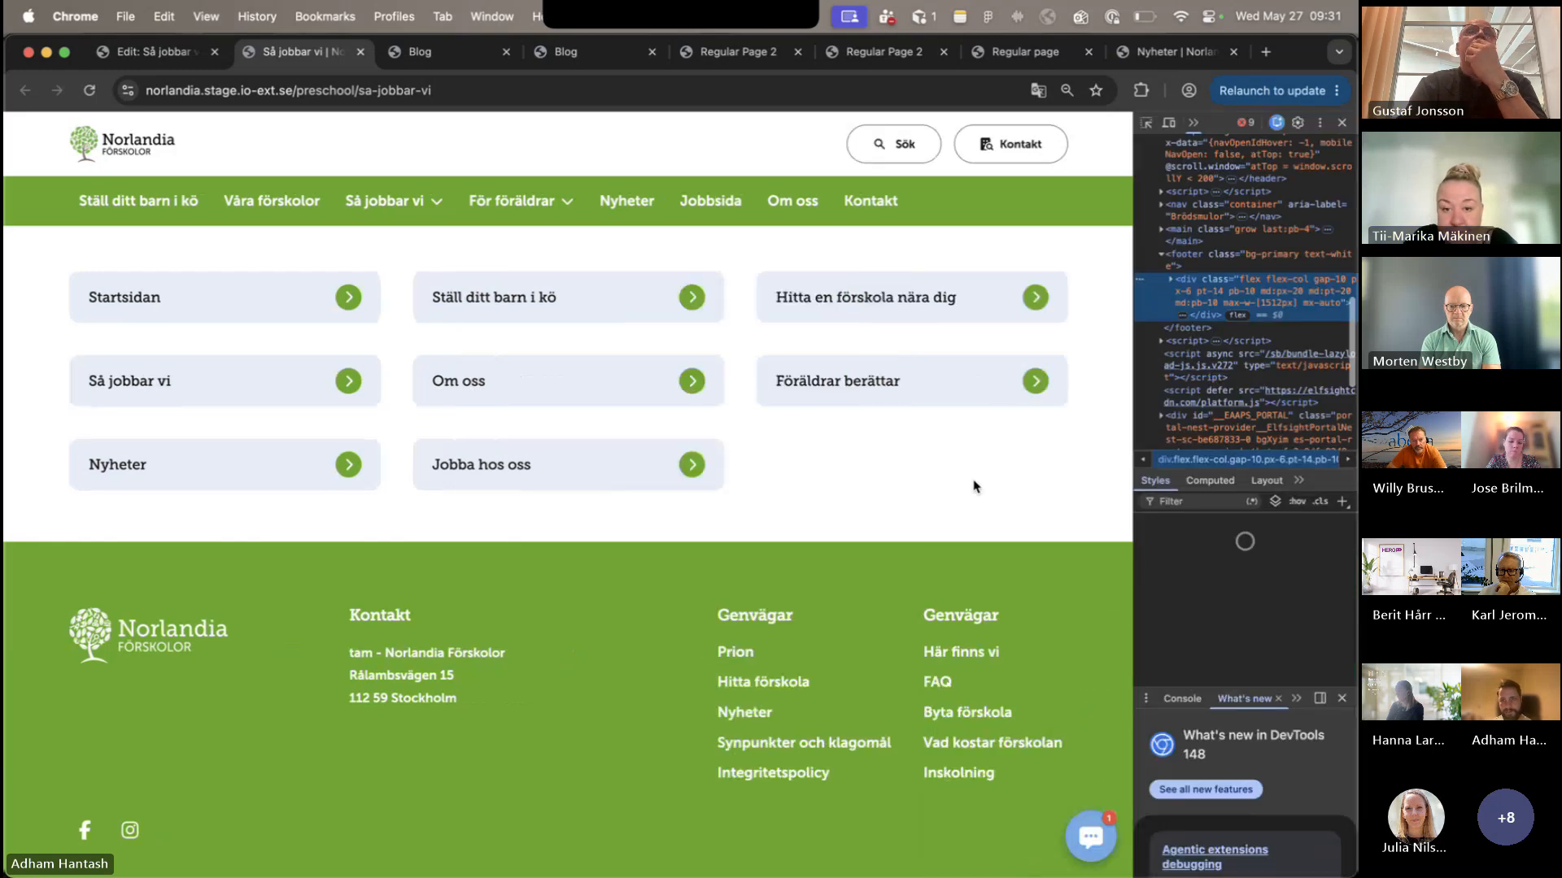
pyautogui.moveTo(697, 396); pyautogui.dragTo(444, 398)
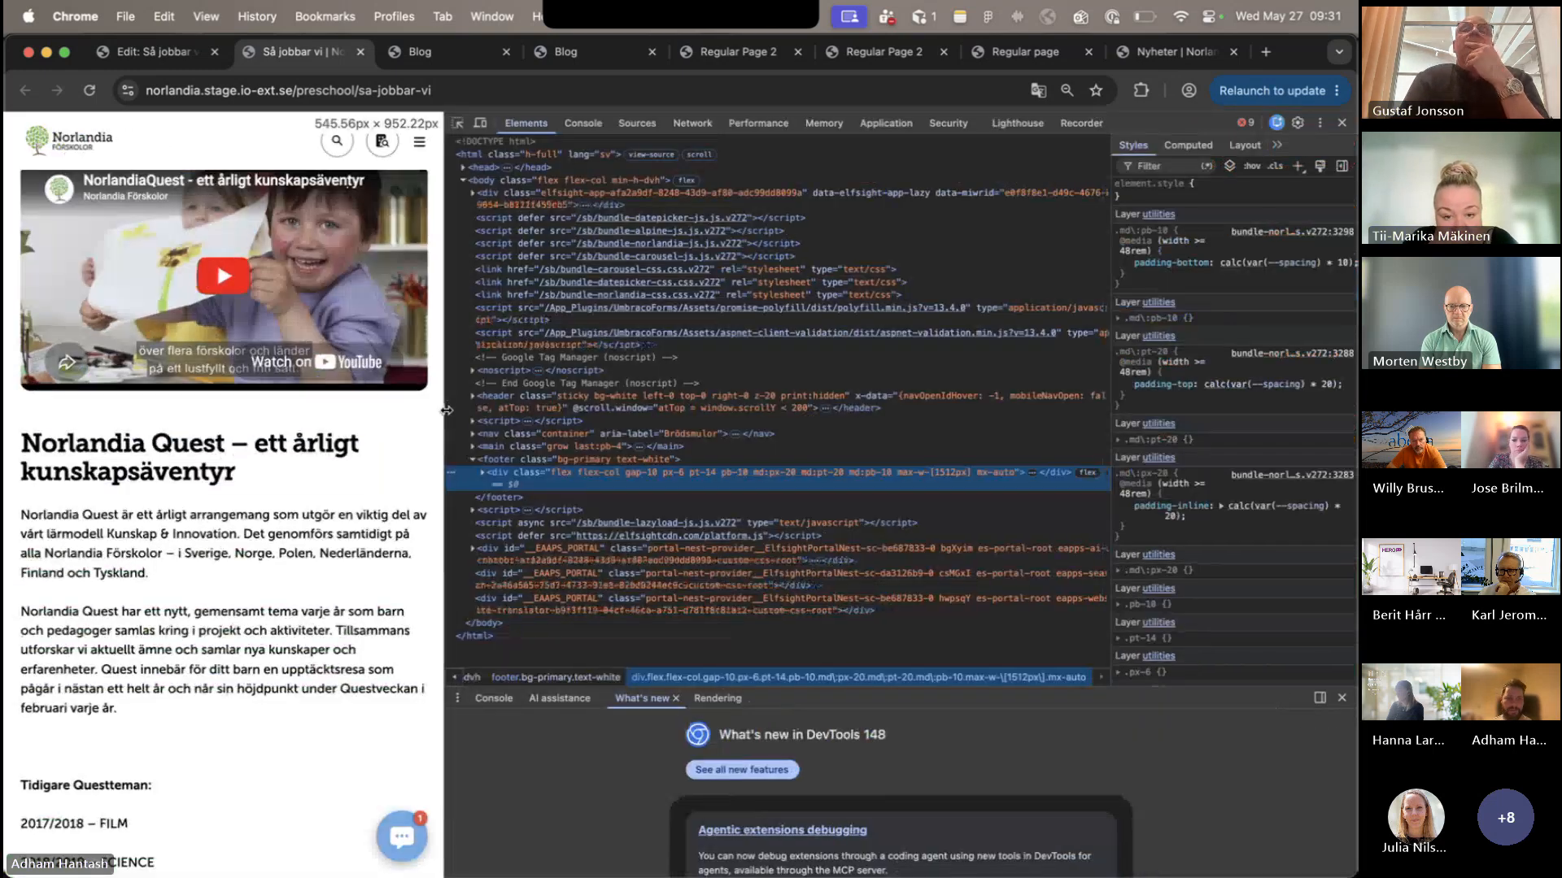
pyautogui.scroll(-5, 340, 533)
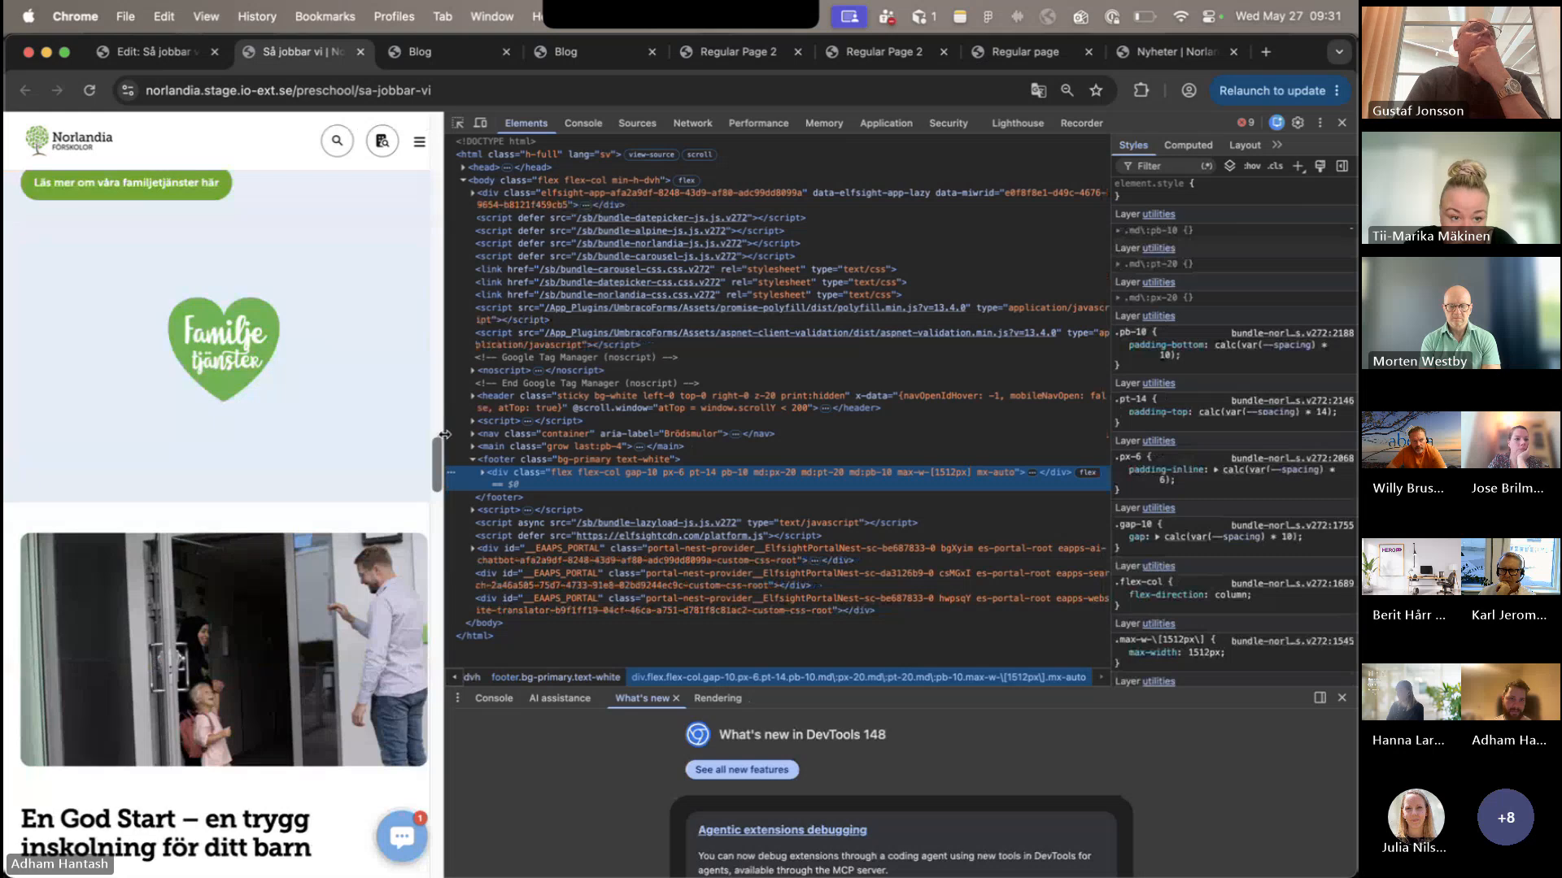
pyautogui.moveTo(445, 458); pyautogui.dragTo(379, 488)
pyautogui.scroll(10, 338, 520)
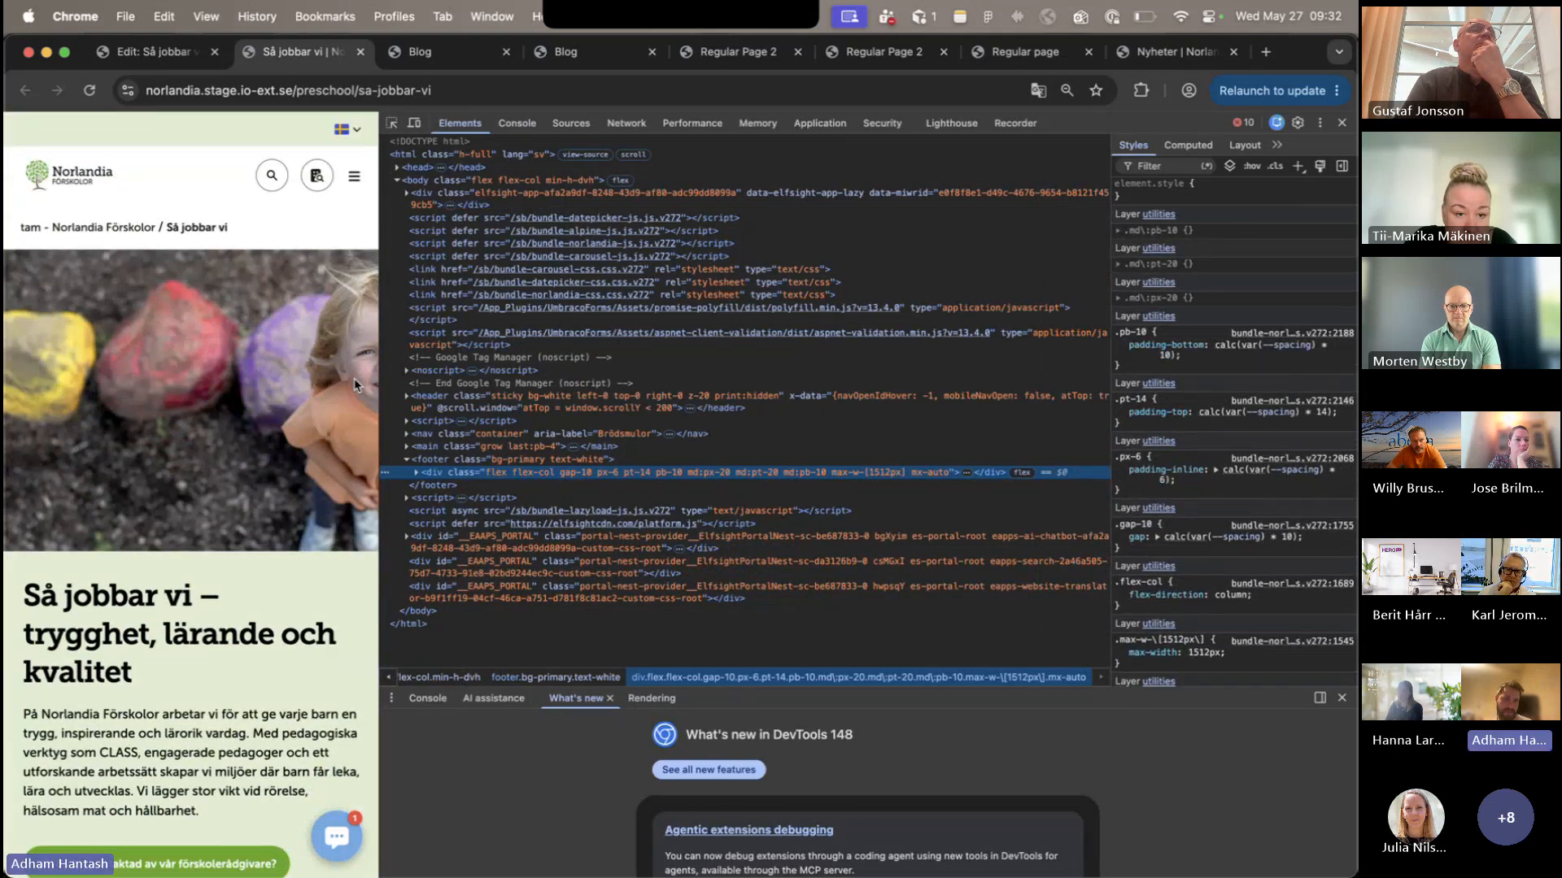
# - Examine how the Så jobbar vi sections stack at mobile width, from the hero image down to the Läs mer här links
pyautogui.scroll(-2, 235, 456)
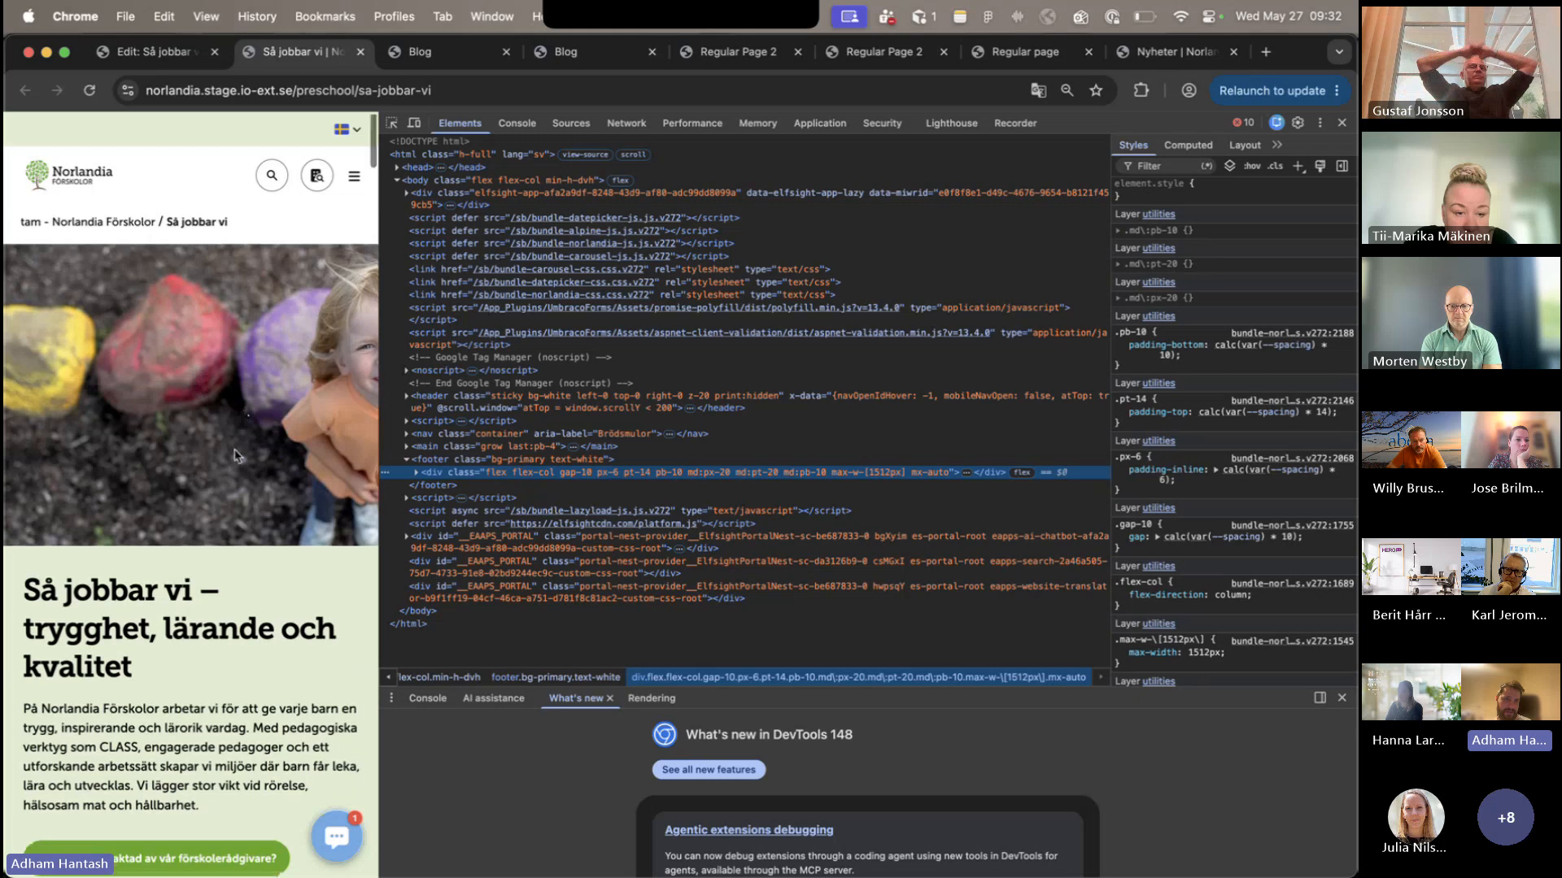
pyautogui.scroll(-3, 235, 456)
pyautogui.scroll(1, 235, 455)
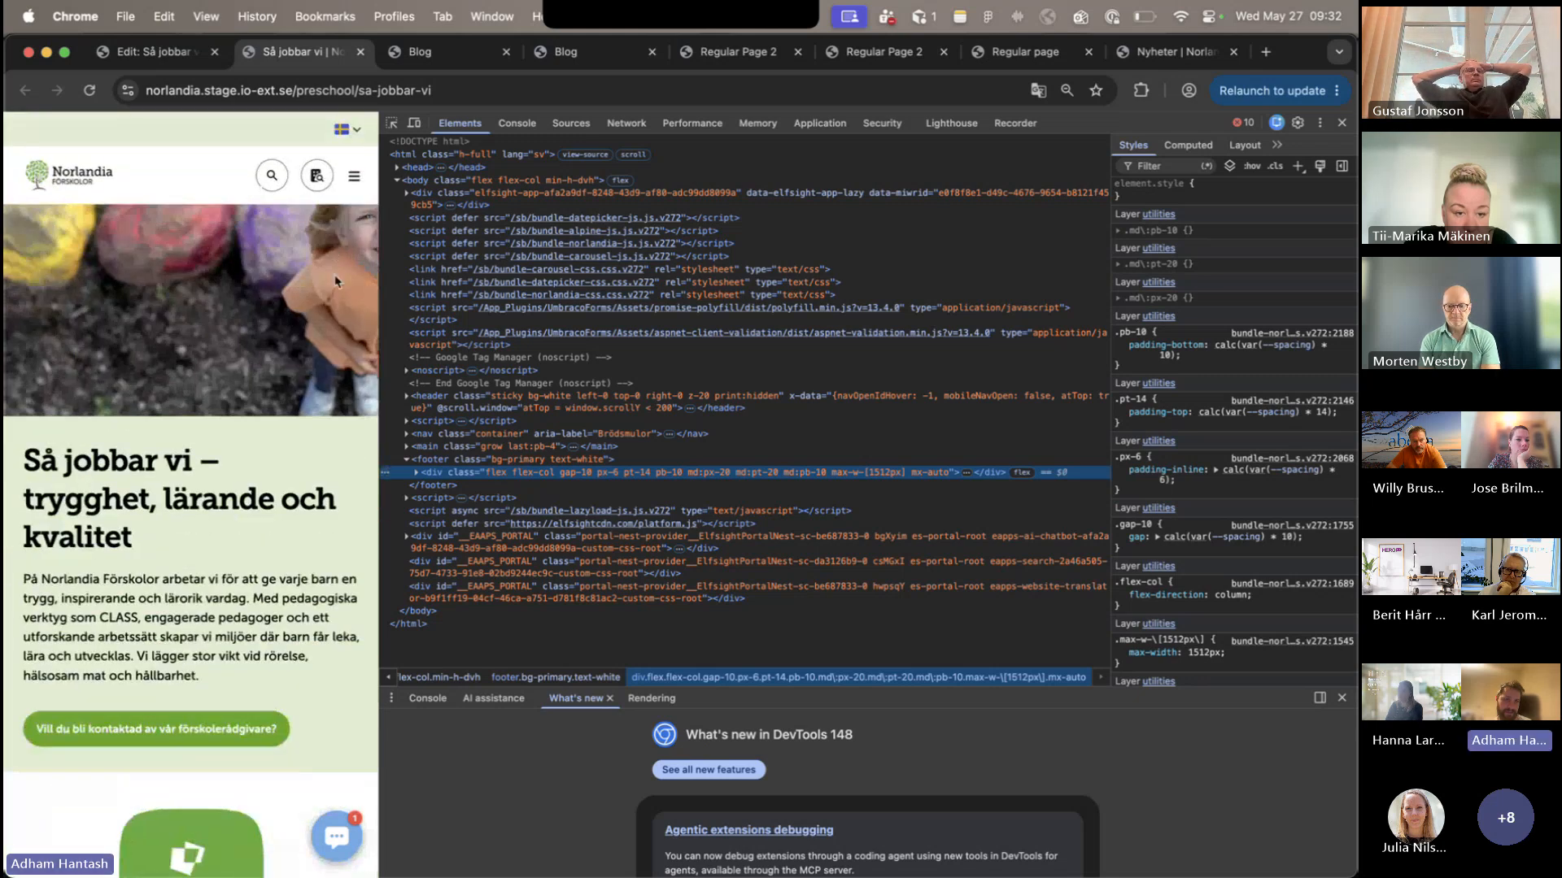
pyautogui.scroll(3, 275, 348)
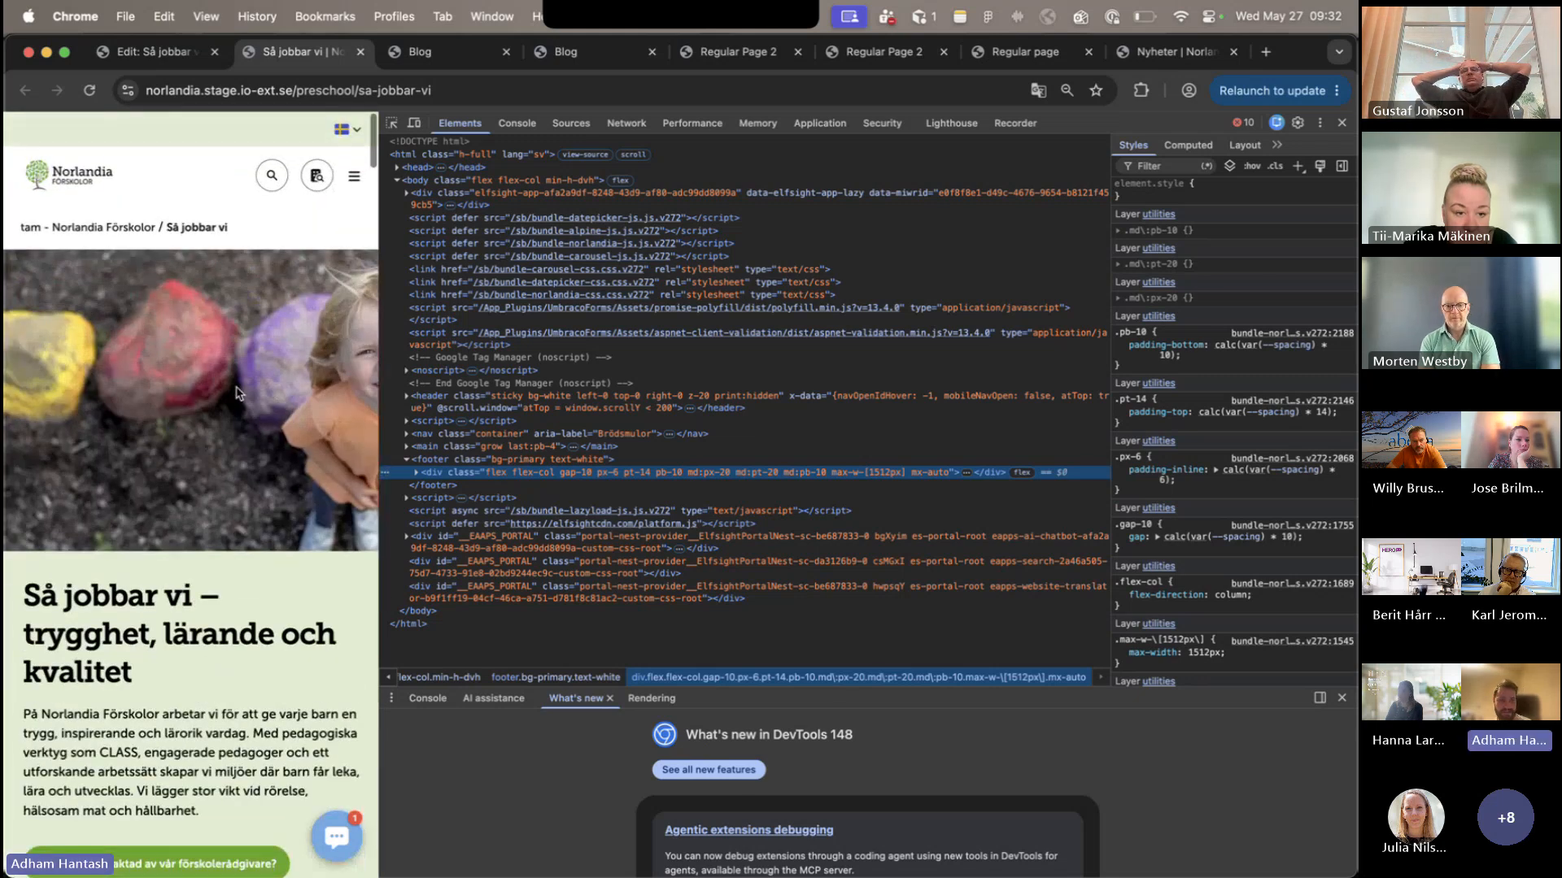
pyautogui.scroll(-4, 210, 450)
pyautogui.scroll(-5, 203, 406)
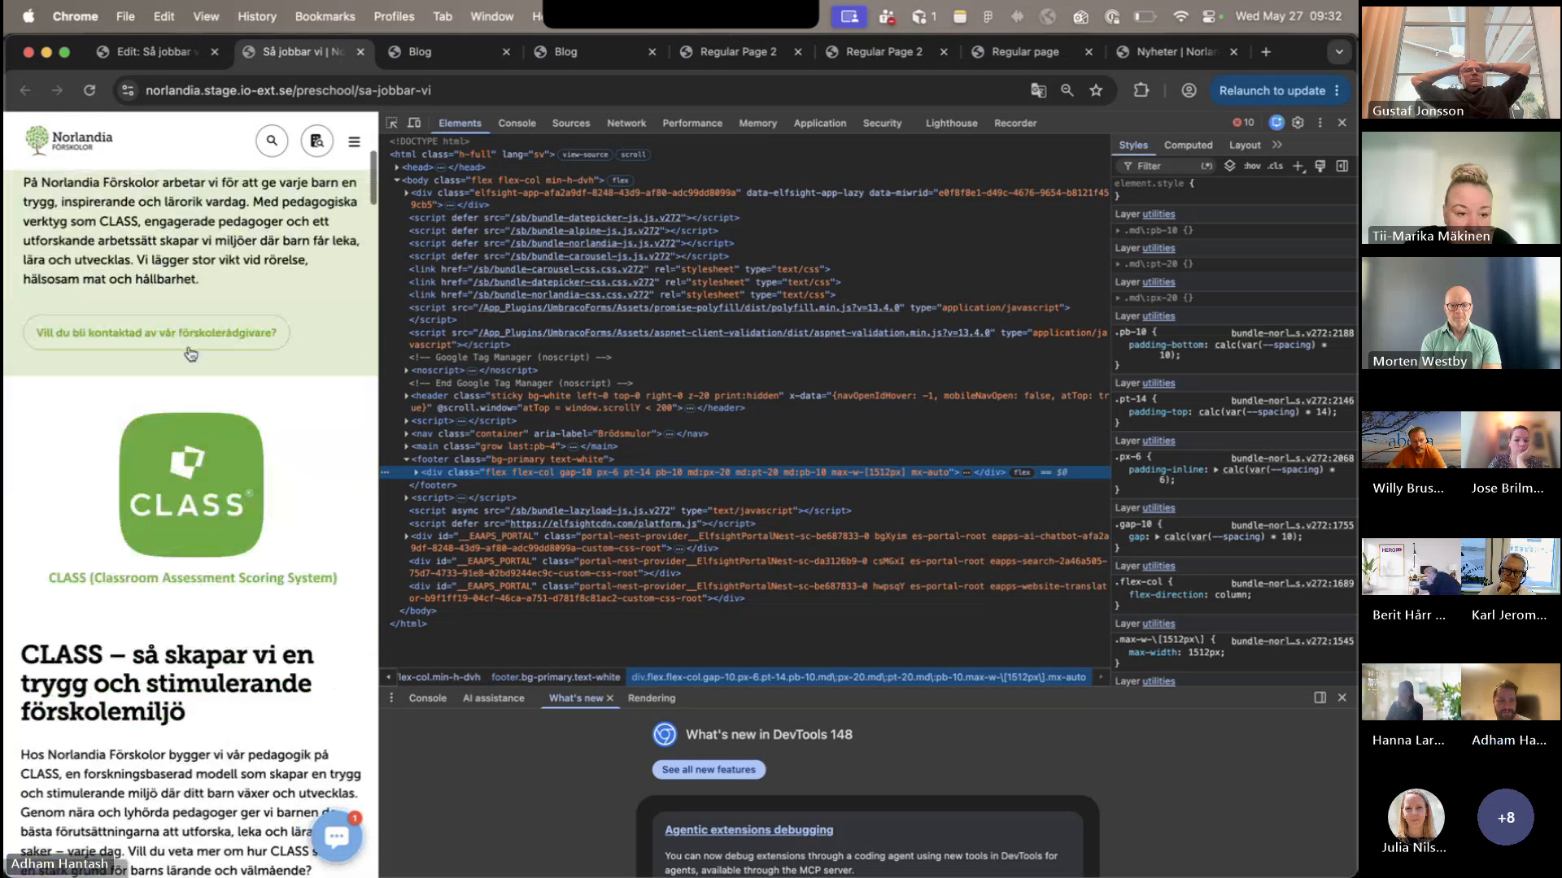
pyautogui.scroll(-10, 189, 353)
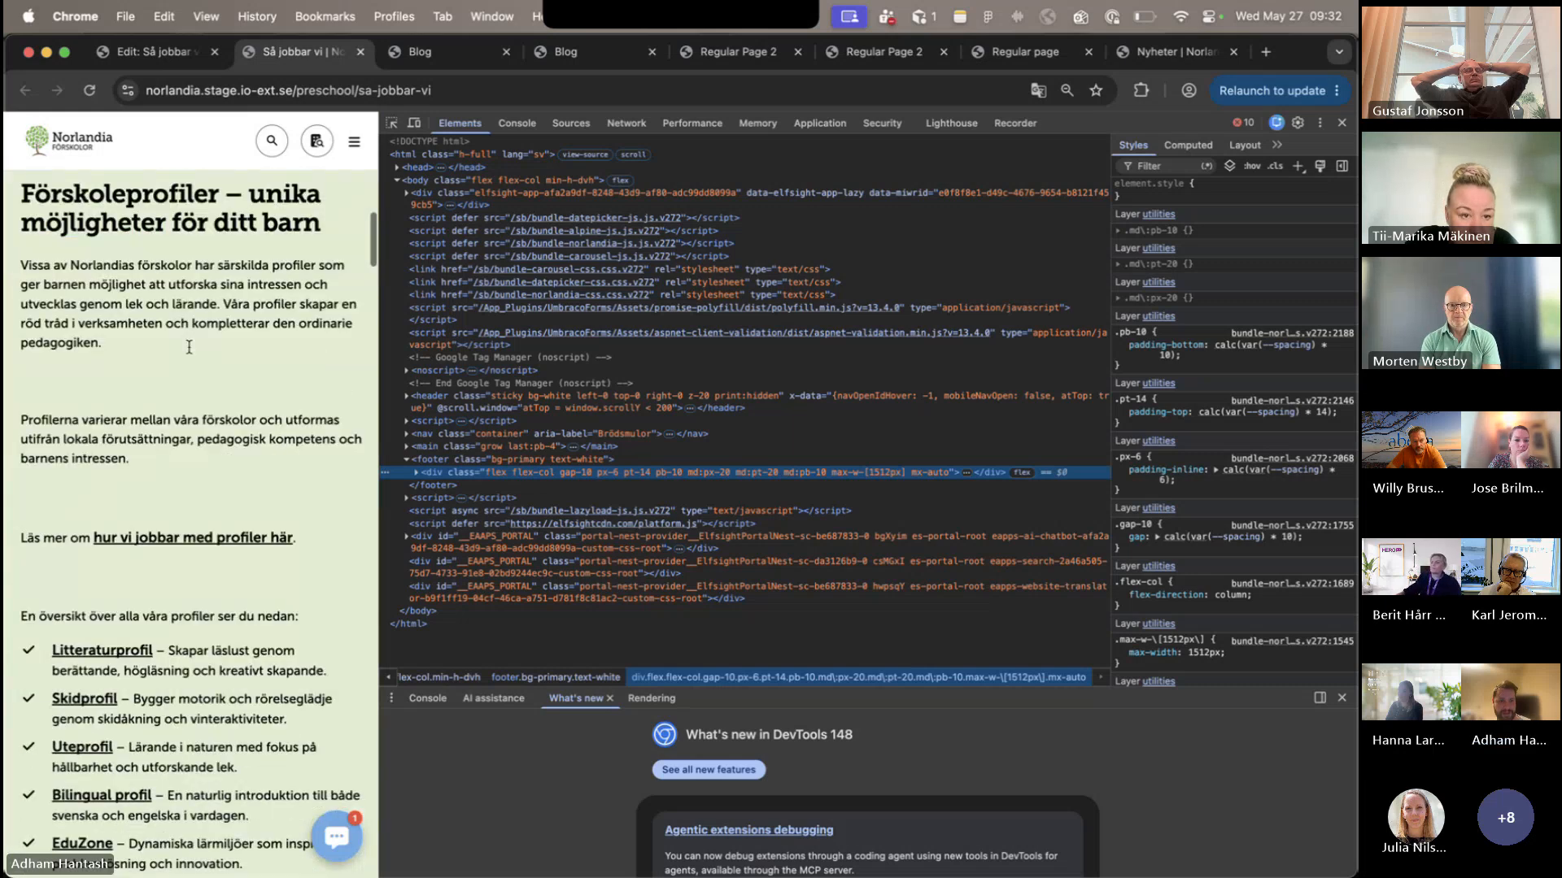
pyautogui.scroll(-10, 189, 353)
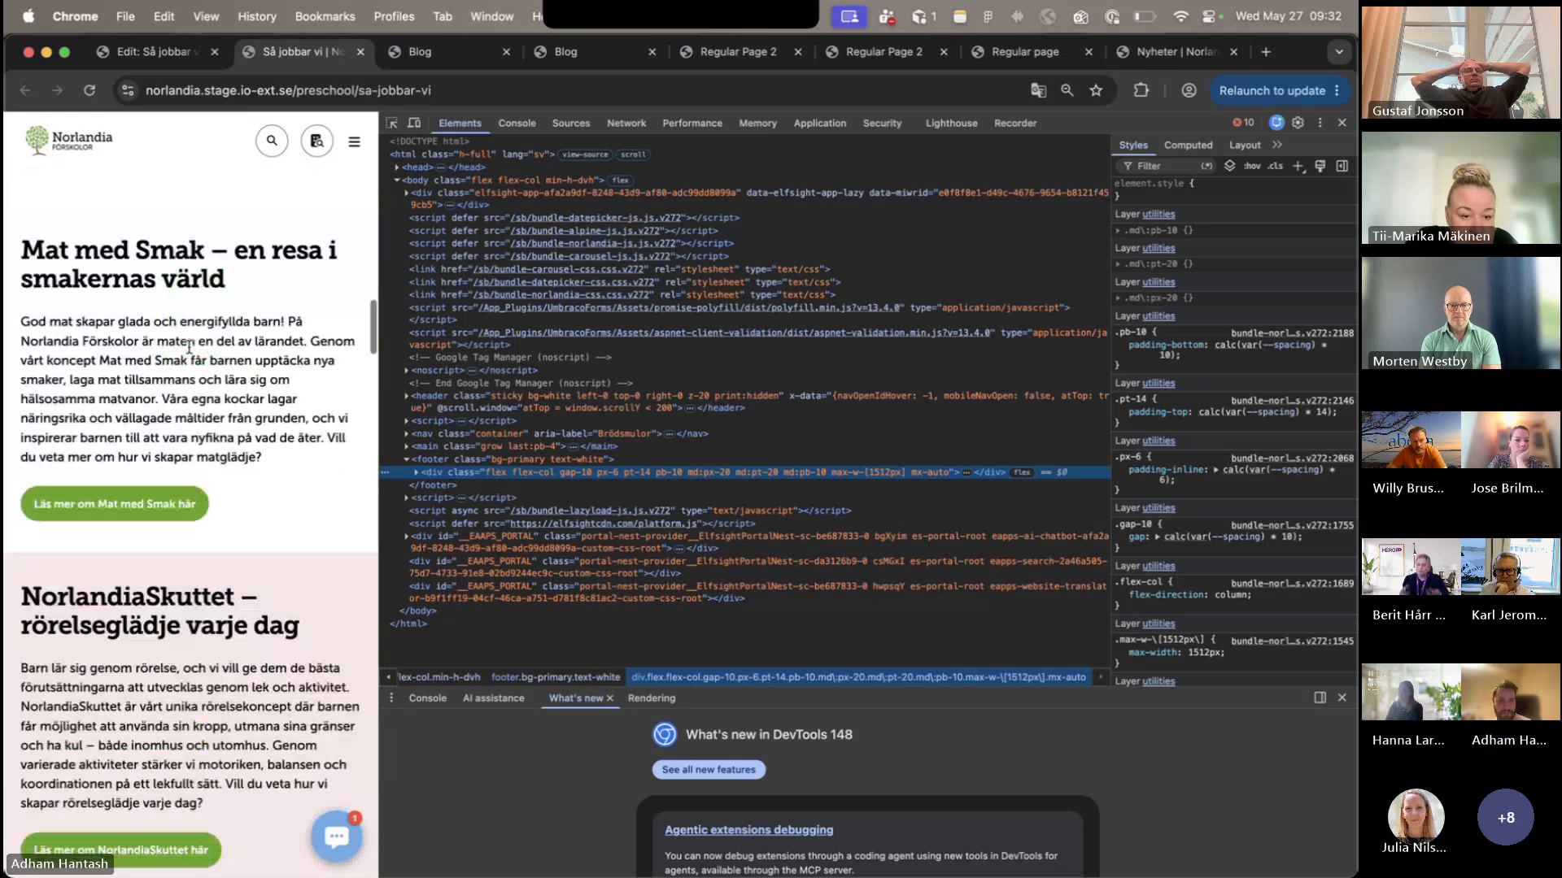
pyautogui.scroll(-5, 191, 353)
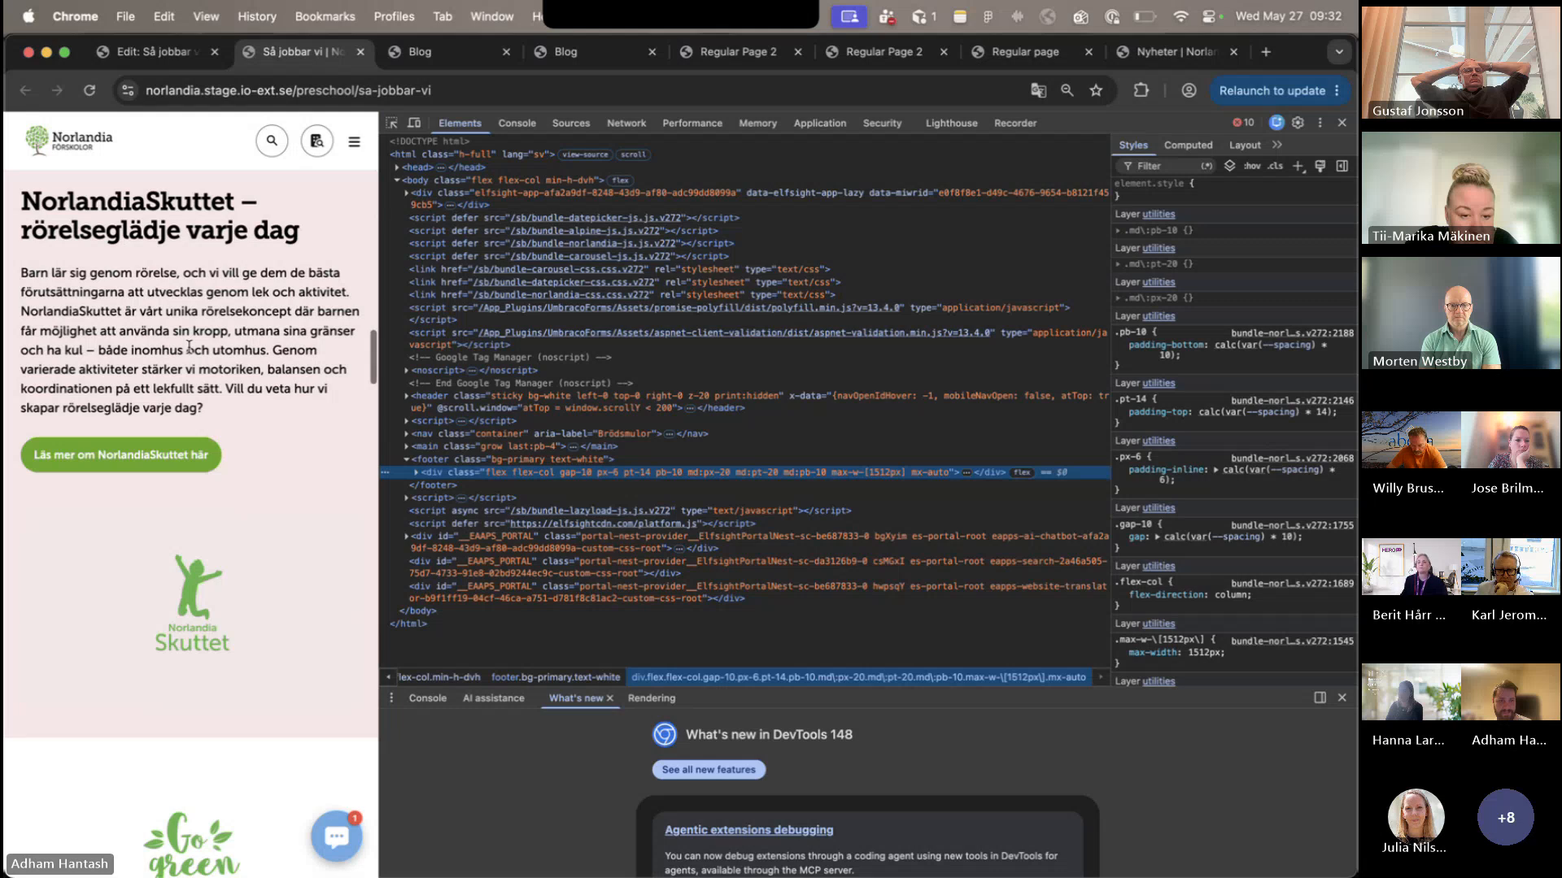
pyautogui.scroll(-15, 190, 347)
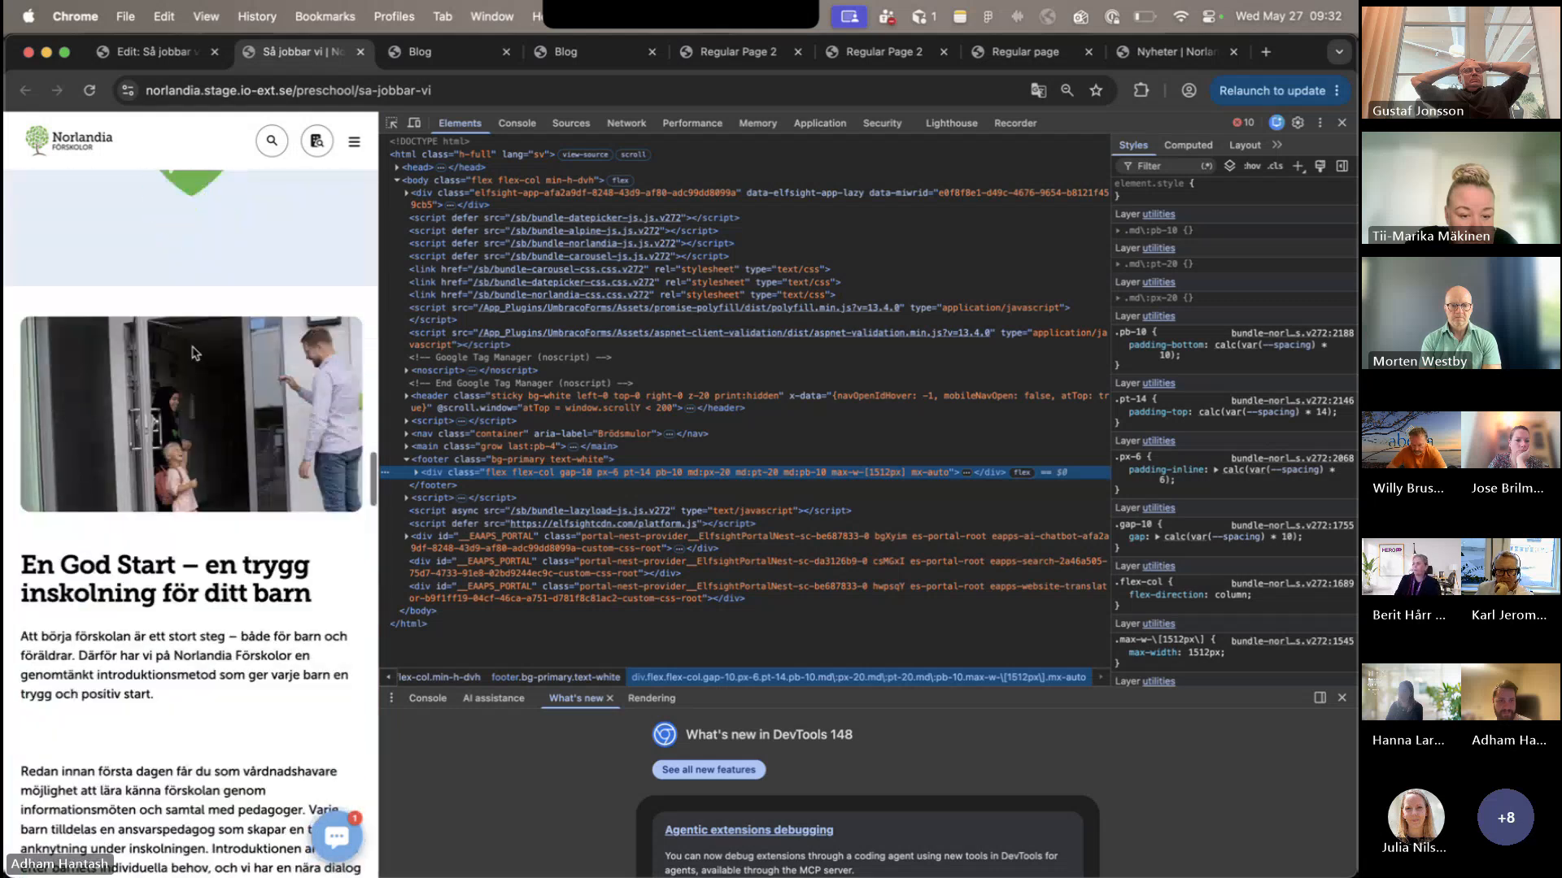
pyautogui.scroll(-5, 343, 741)
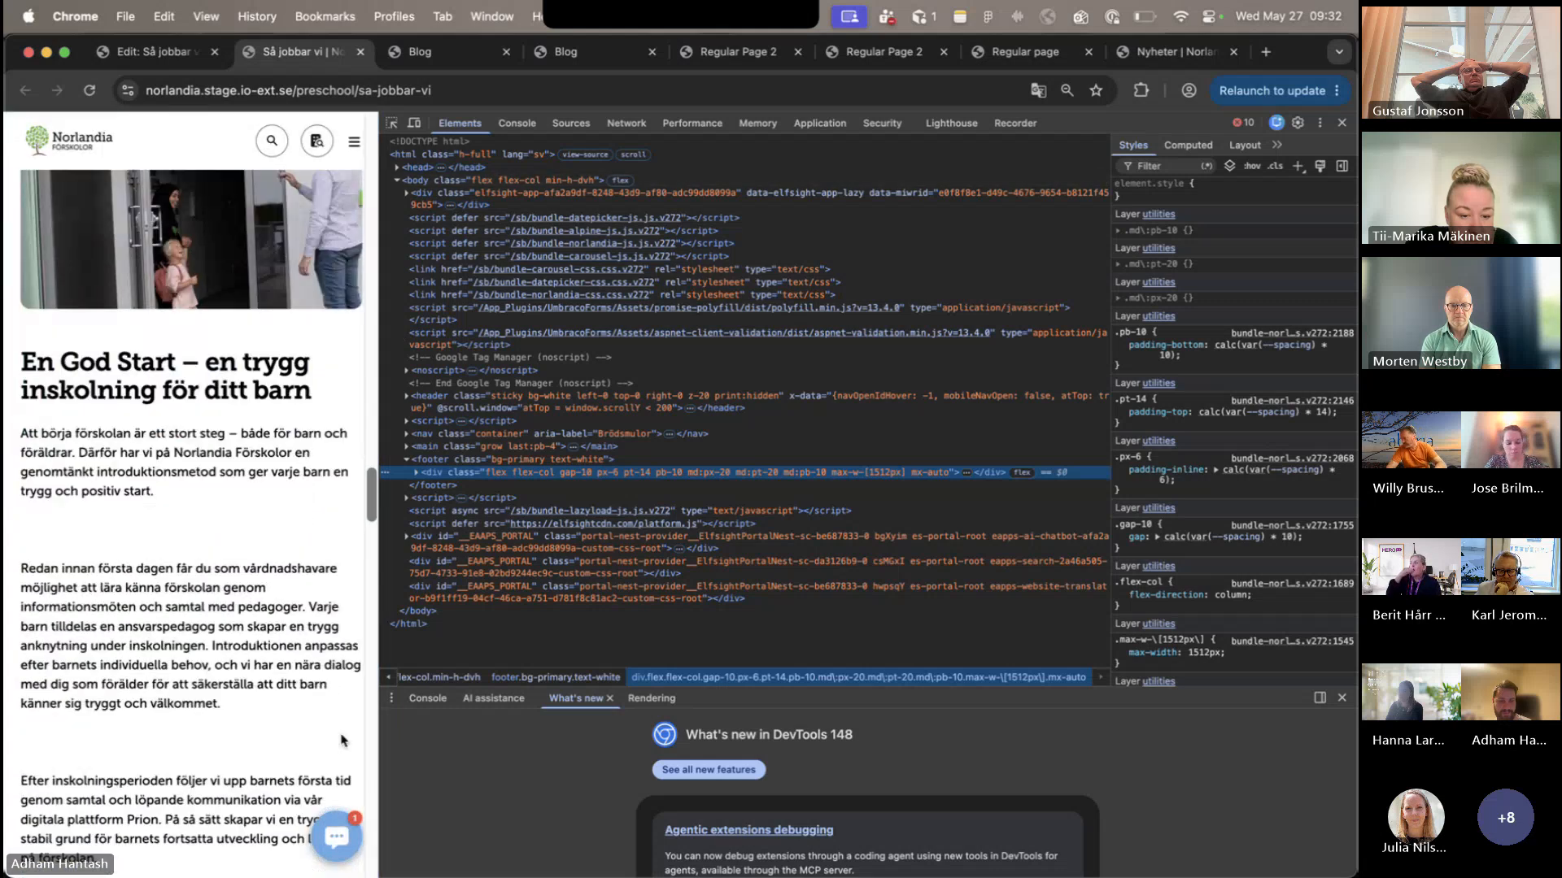
pyautogui.scroll(-20, 341, 740)
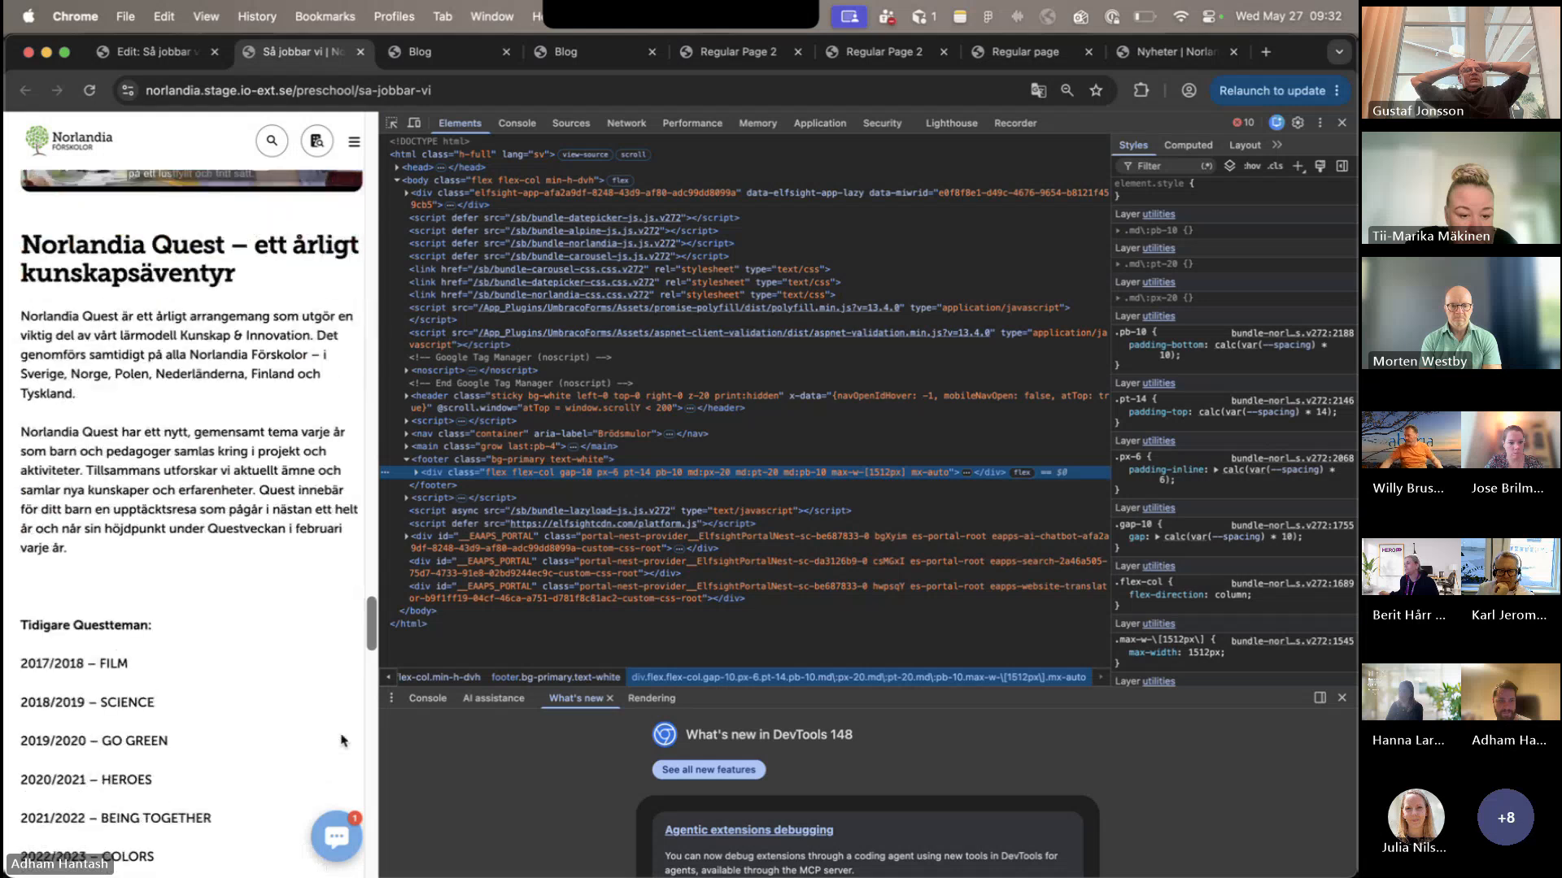
pyautogui.scroll(-14, 342, 740)
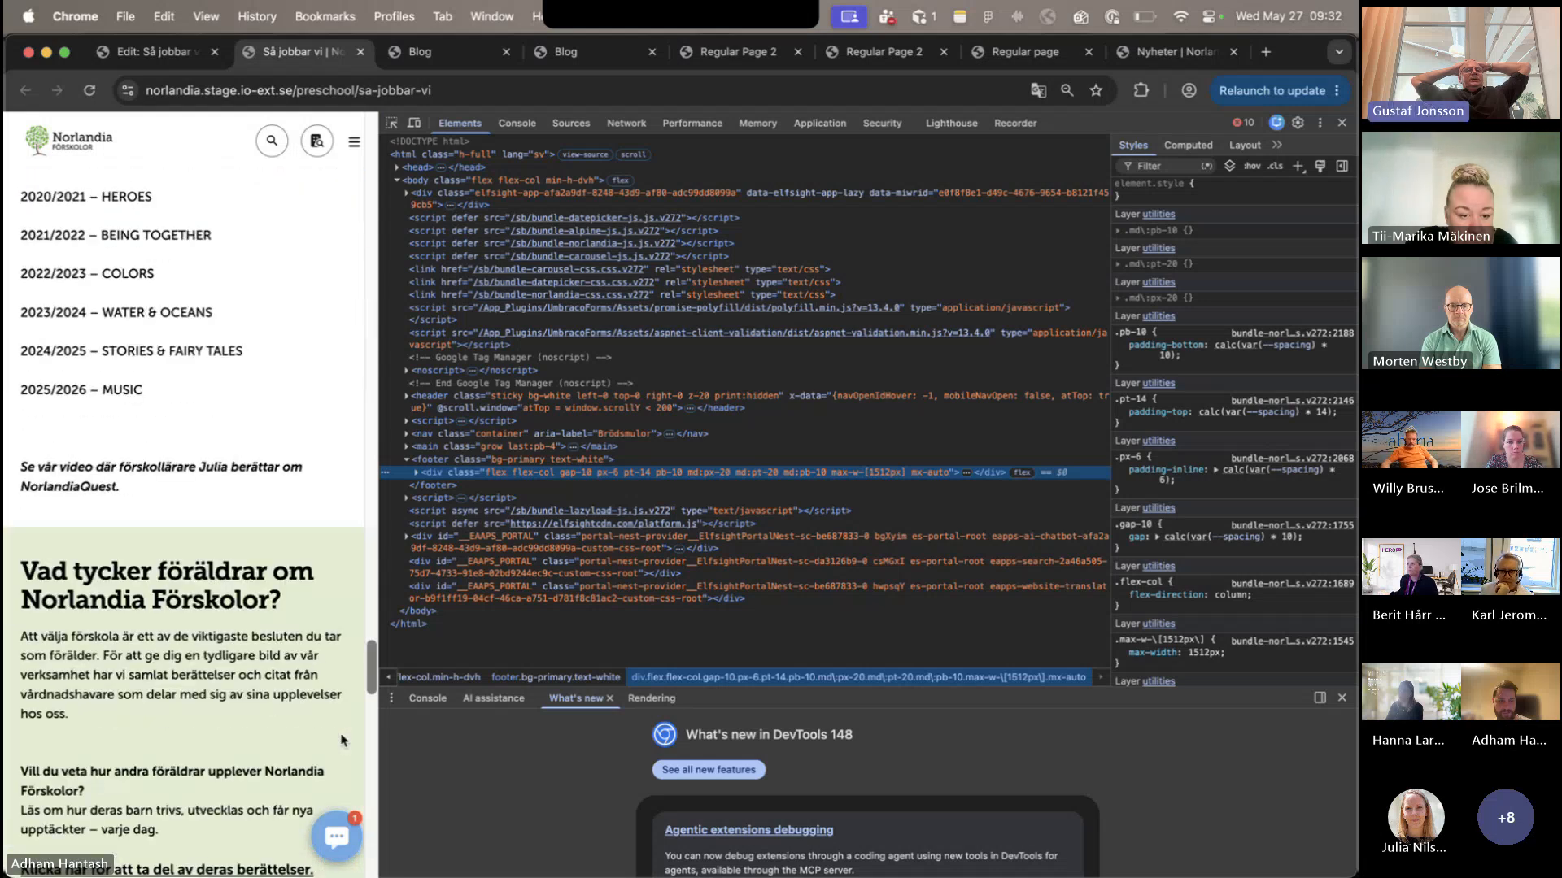
pyautogui.scroll(-4, 341, 740)
pyautogui.scroll(20, 342, 740)
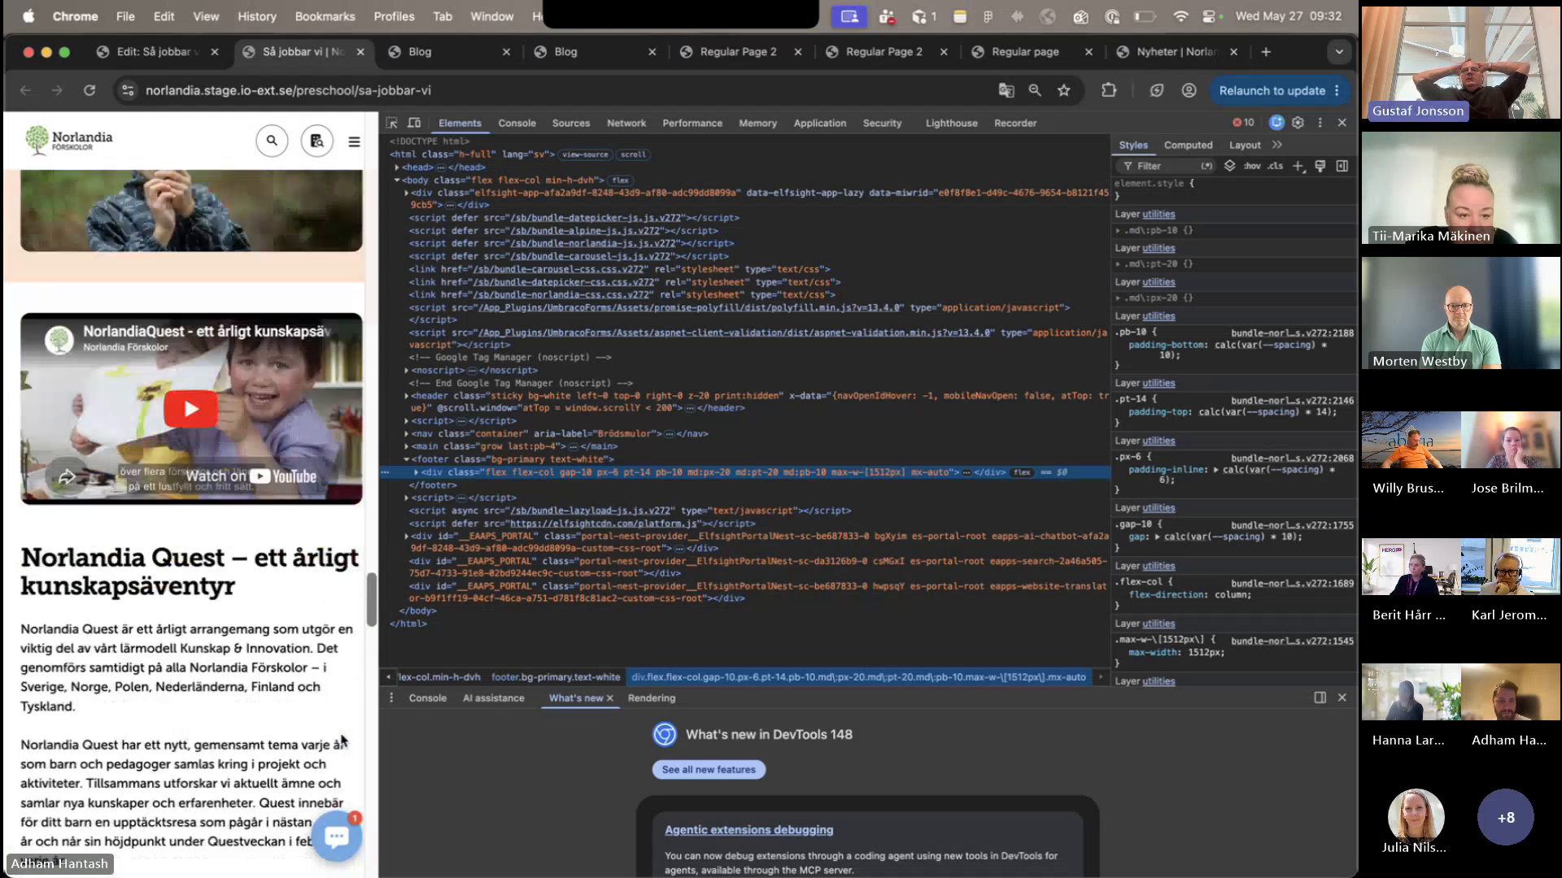
pyautogui.scroll(-20, 342, 740)
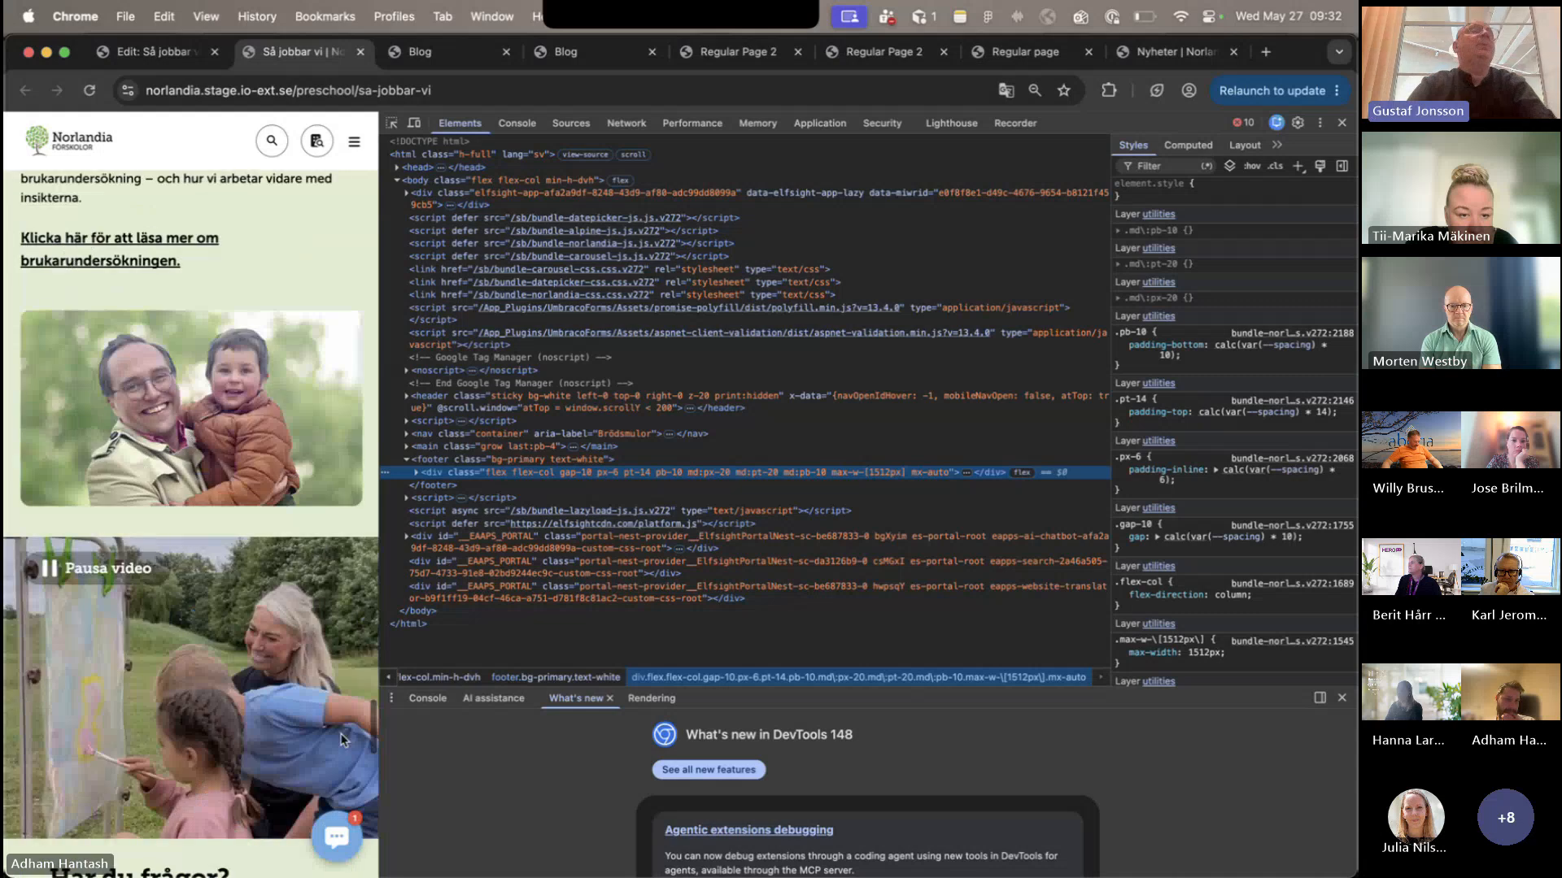
pyautogui.scroll(-10, 342, 741)
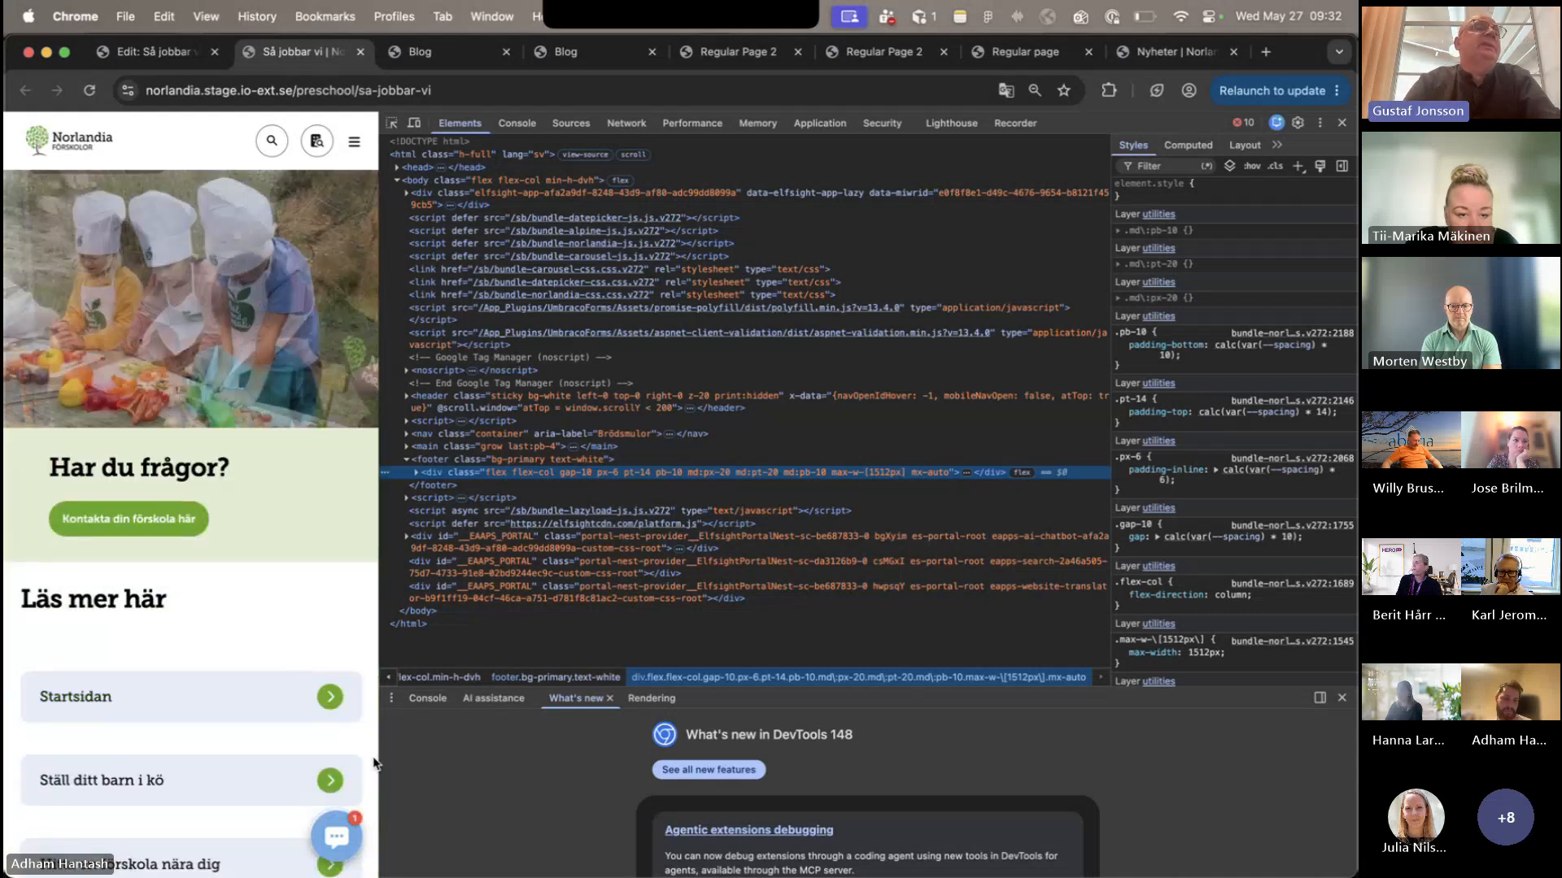
pyautogui.scroll(20, 370, 756)
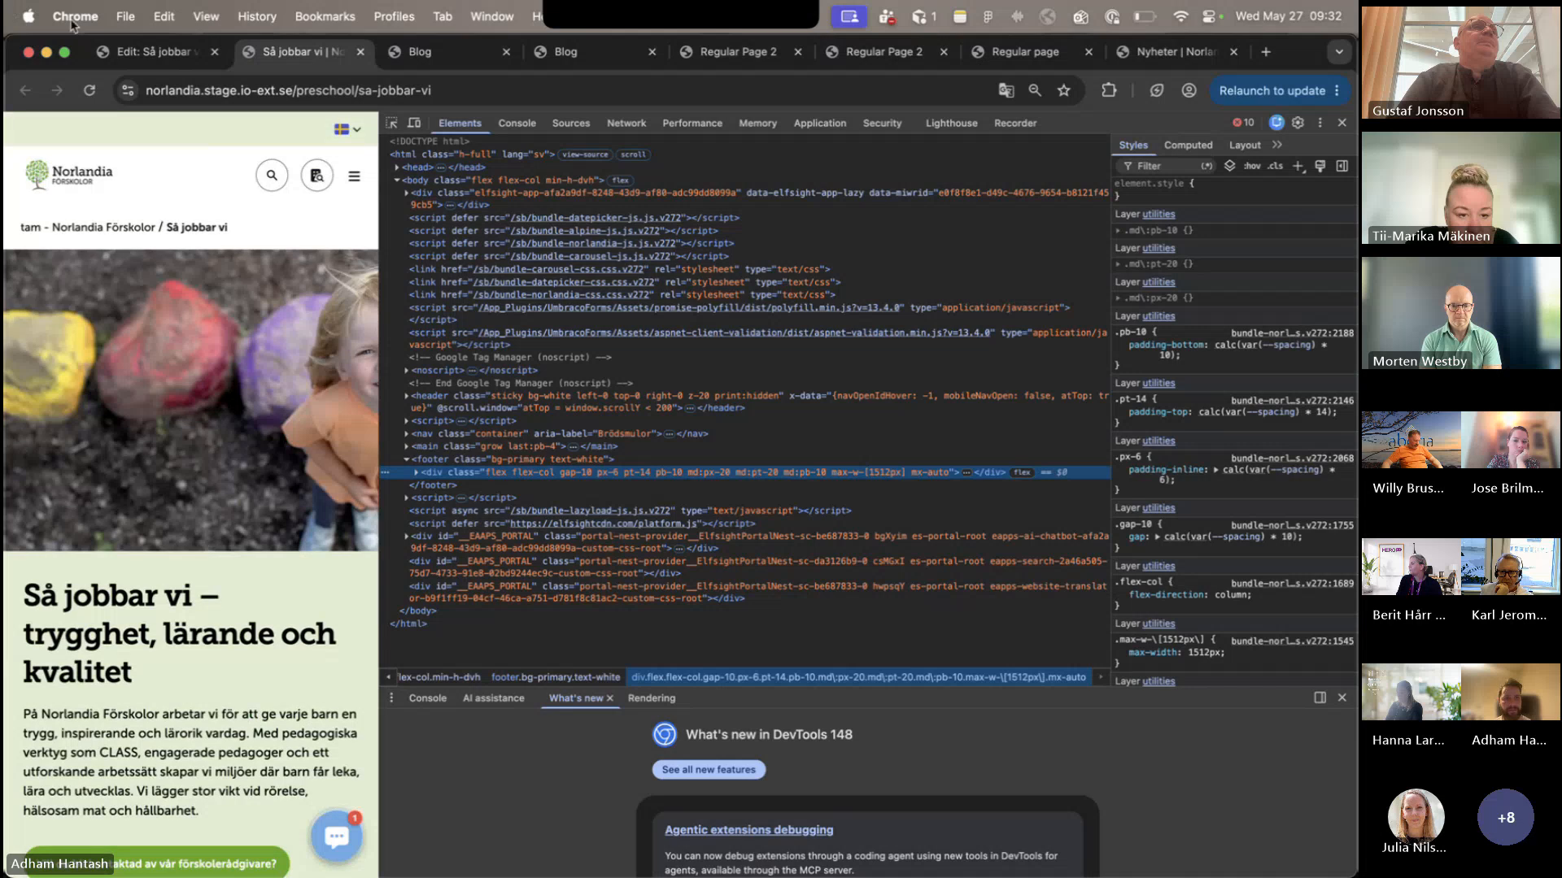
# - In the Så jobbar vi hero block, reposition the background image's Hero-Mobile and Hero-Tablet crops so the girl is in frame
pyautogui.click(153, 60)
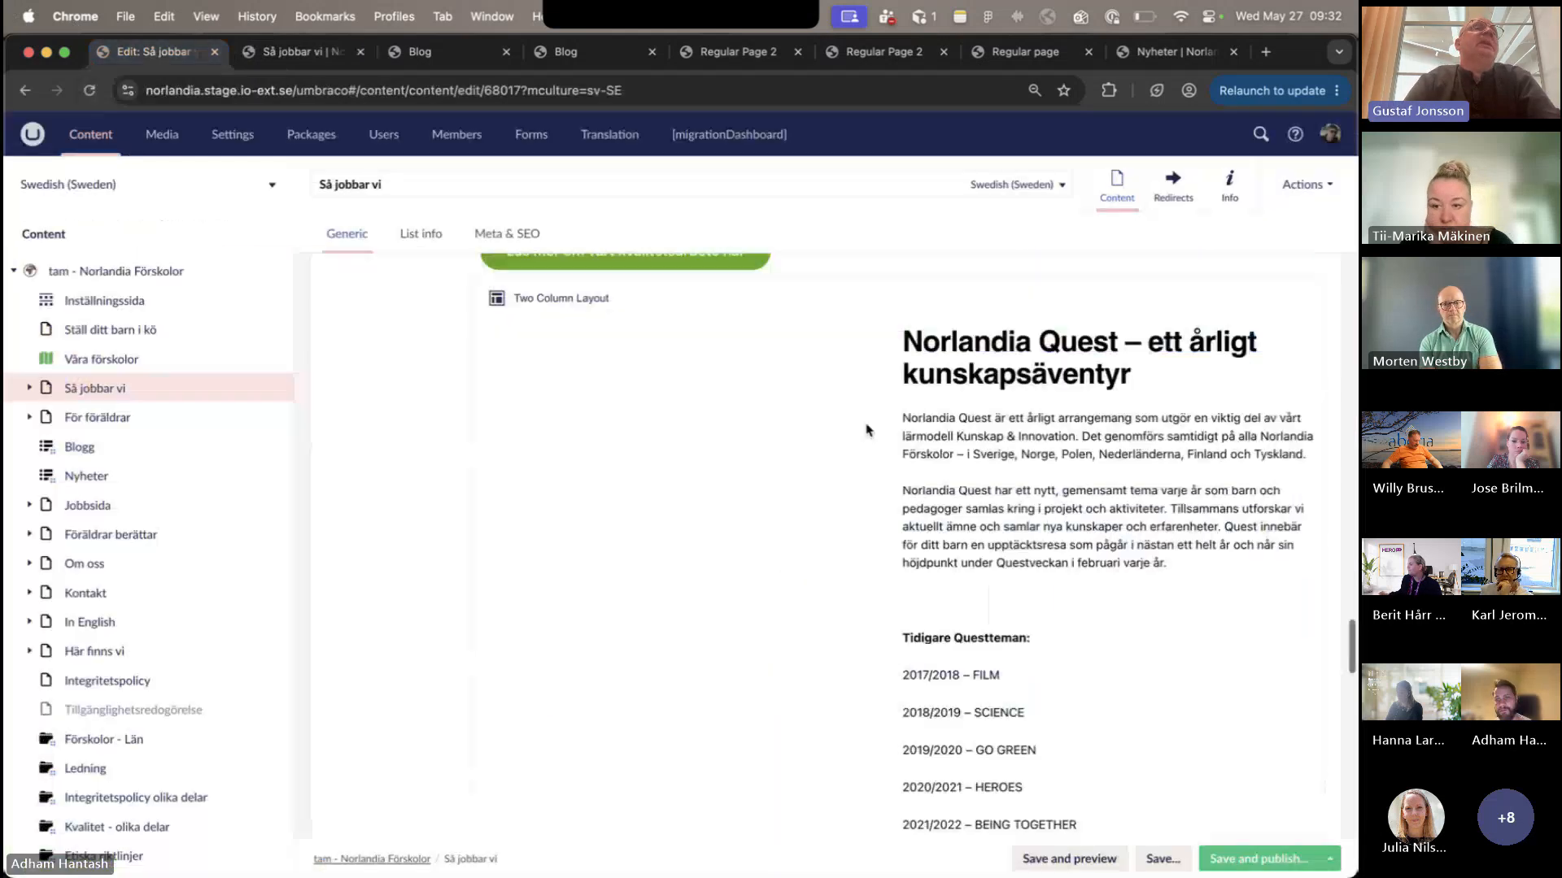
pyautogui.scroll(15, 867, 430)
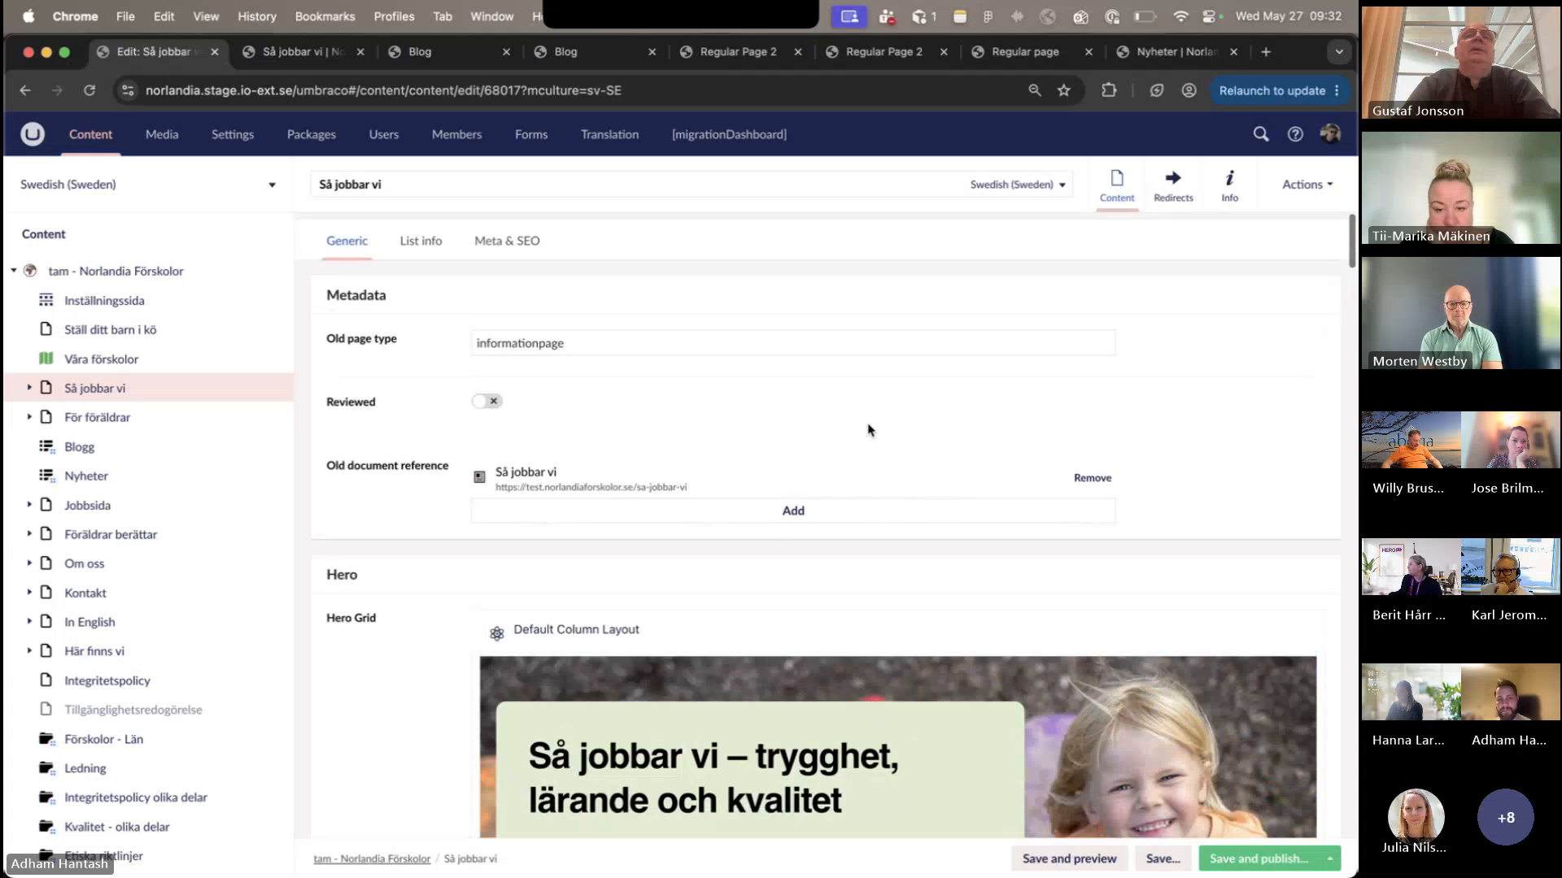
pyautogui.click(860, 691)
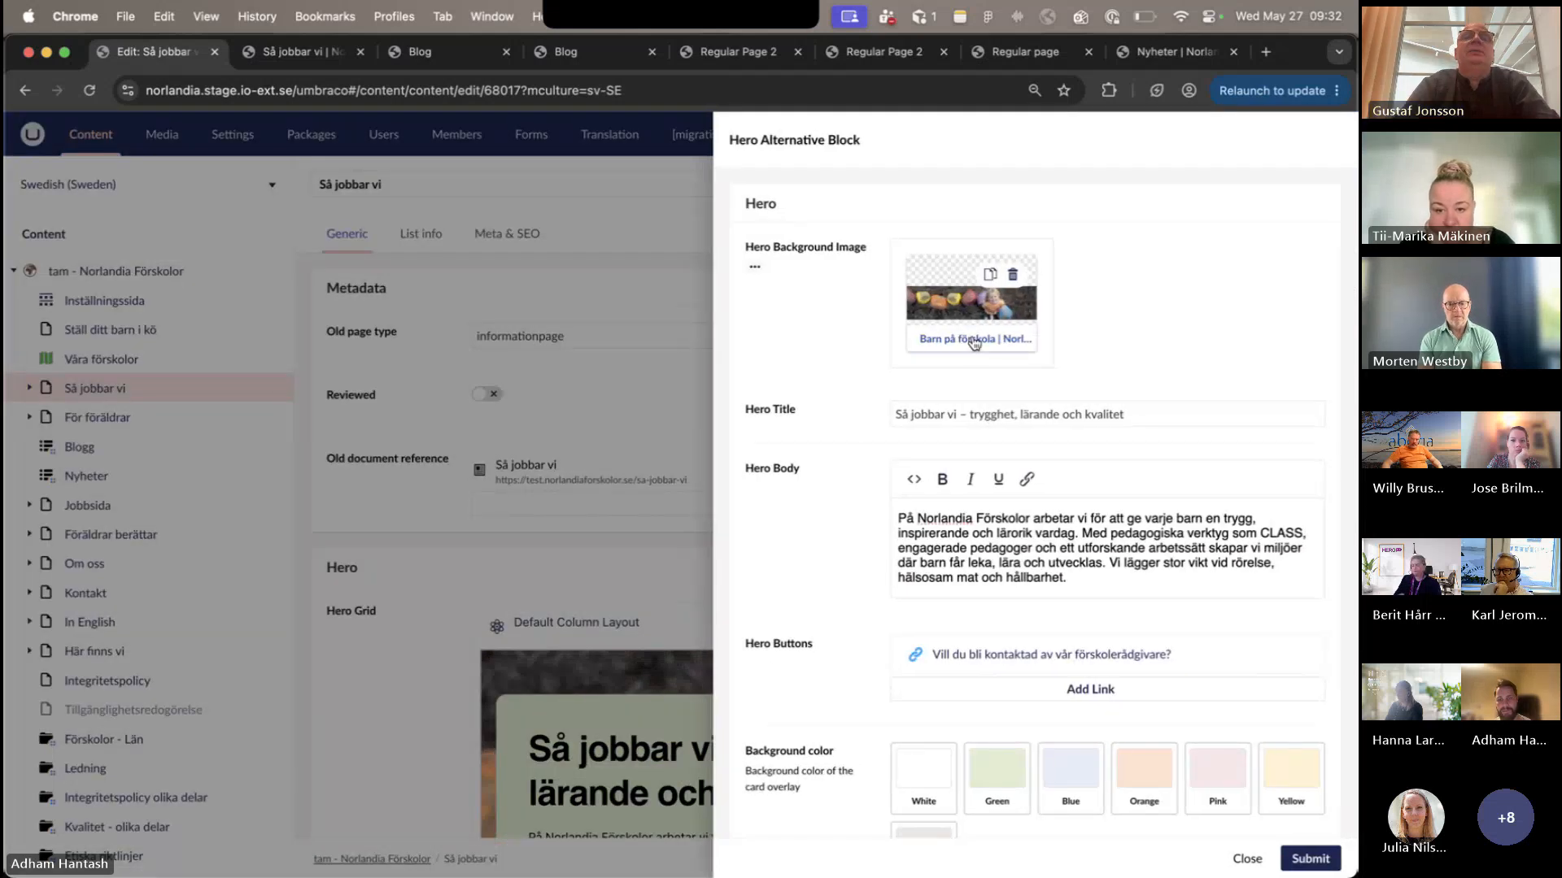
pyautogui.click(974, 338)
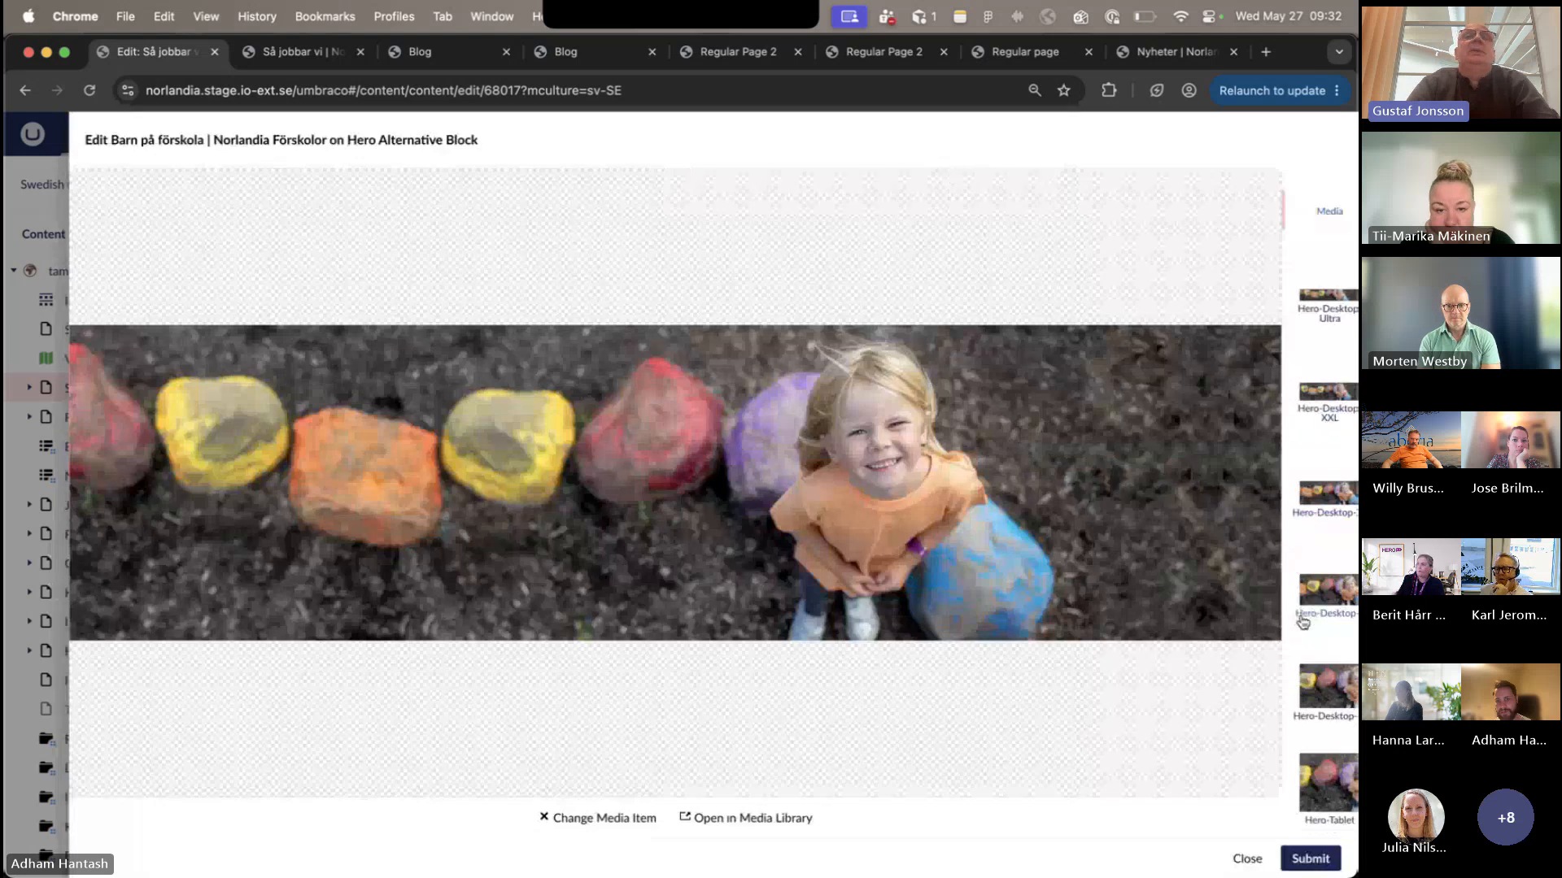
pyautogui.scroll(-2, 1314, 691)
pyautogui.click(1321, 781)
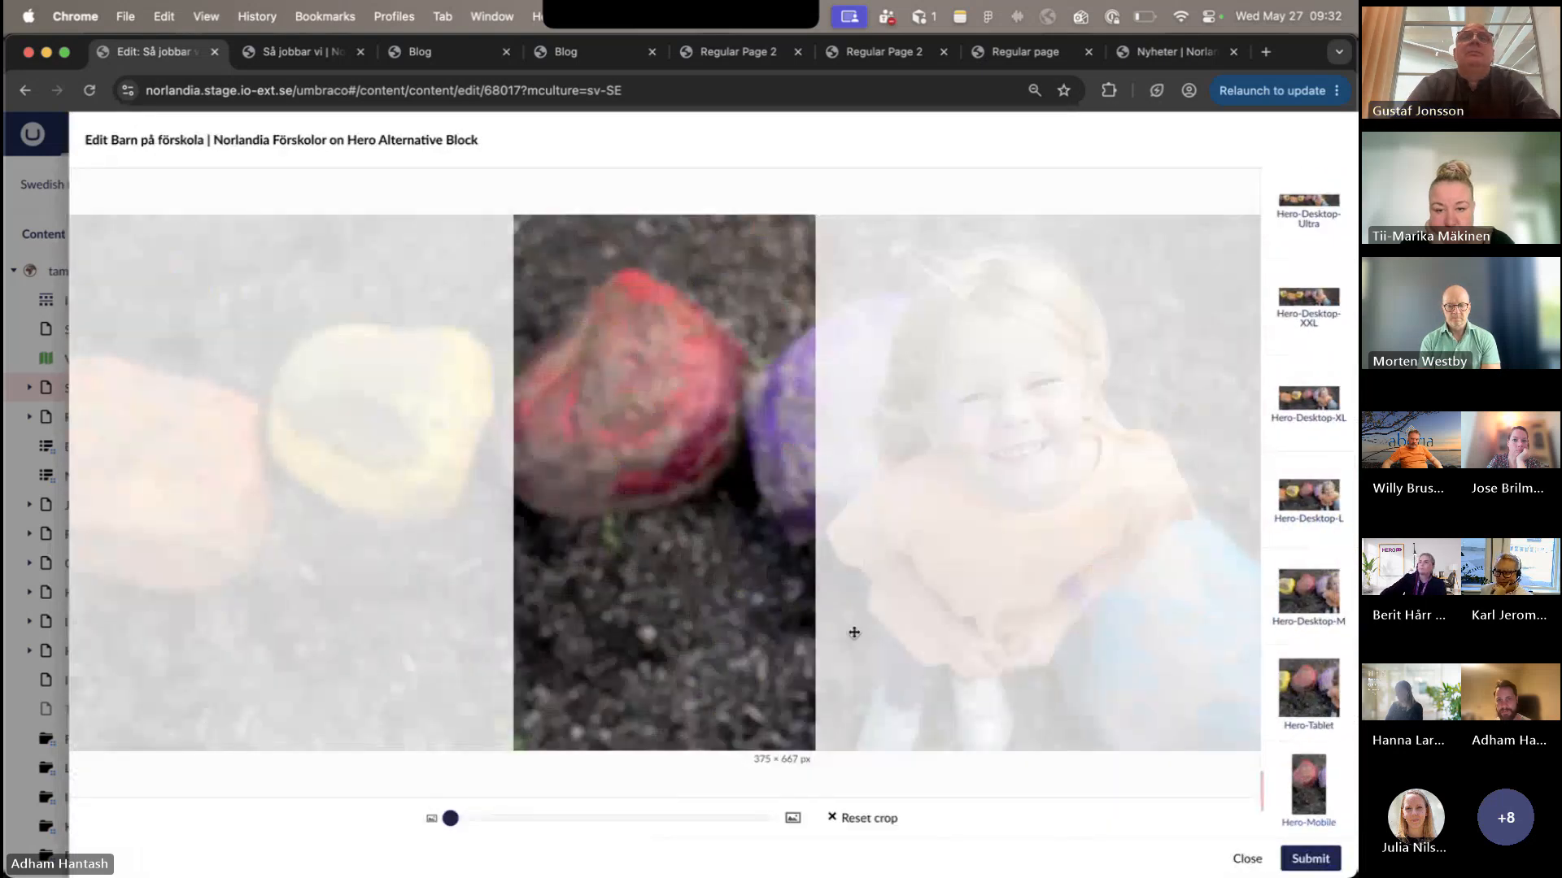
pyautogui.moveTo(854, 633); pyautogui.dragTo(599, 656)
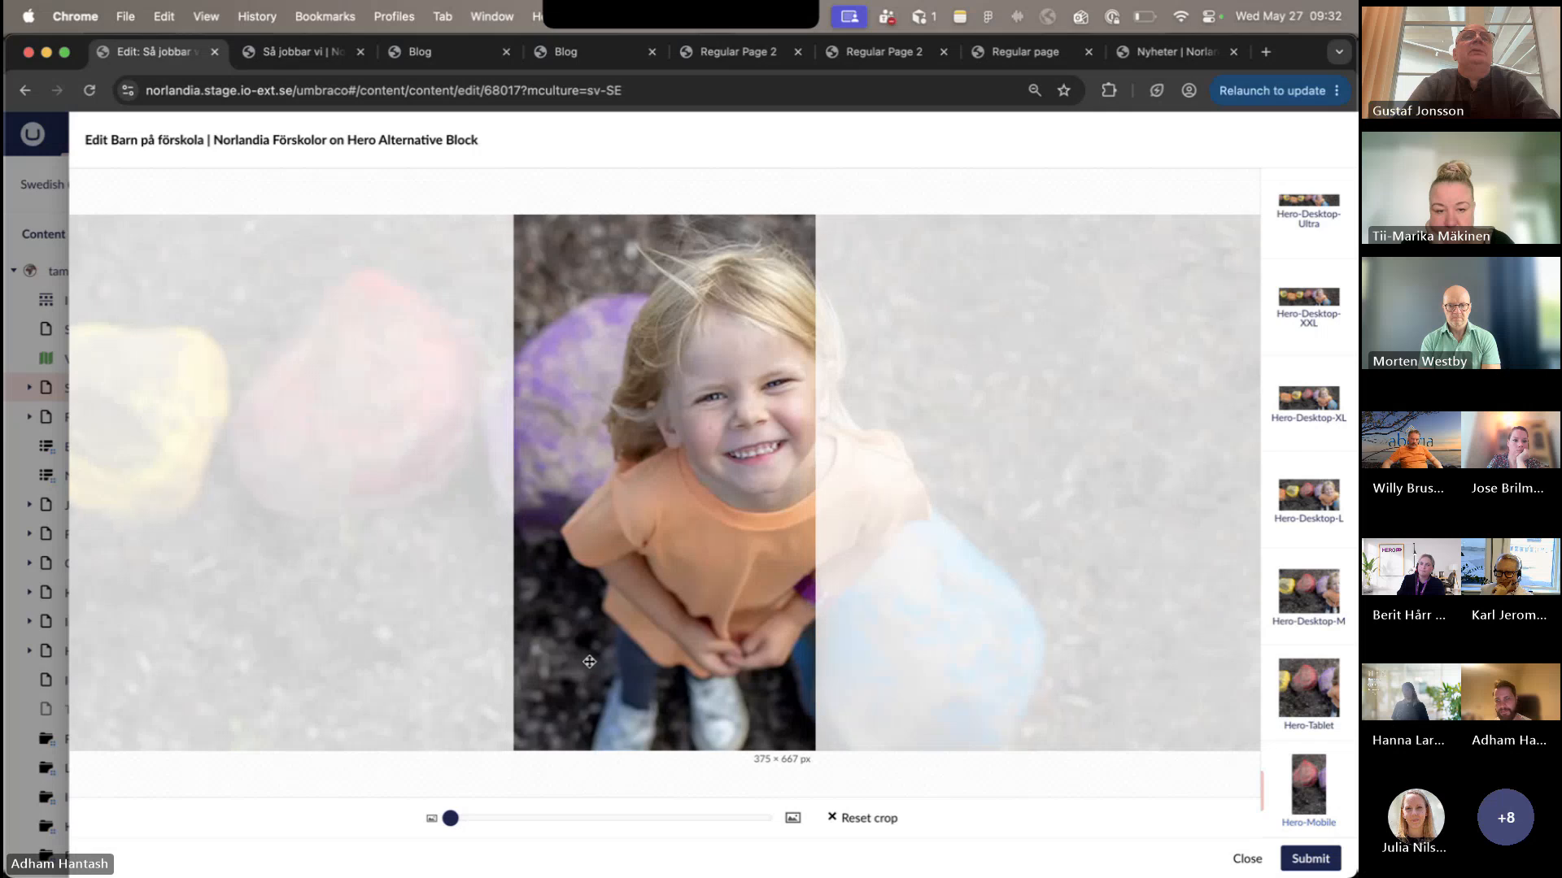
pyautogui.click(1308, 691)
pyautogui.moveTo(869, 610); pyautogui.dragTo(719, 612)
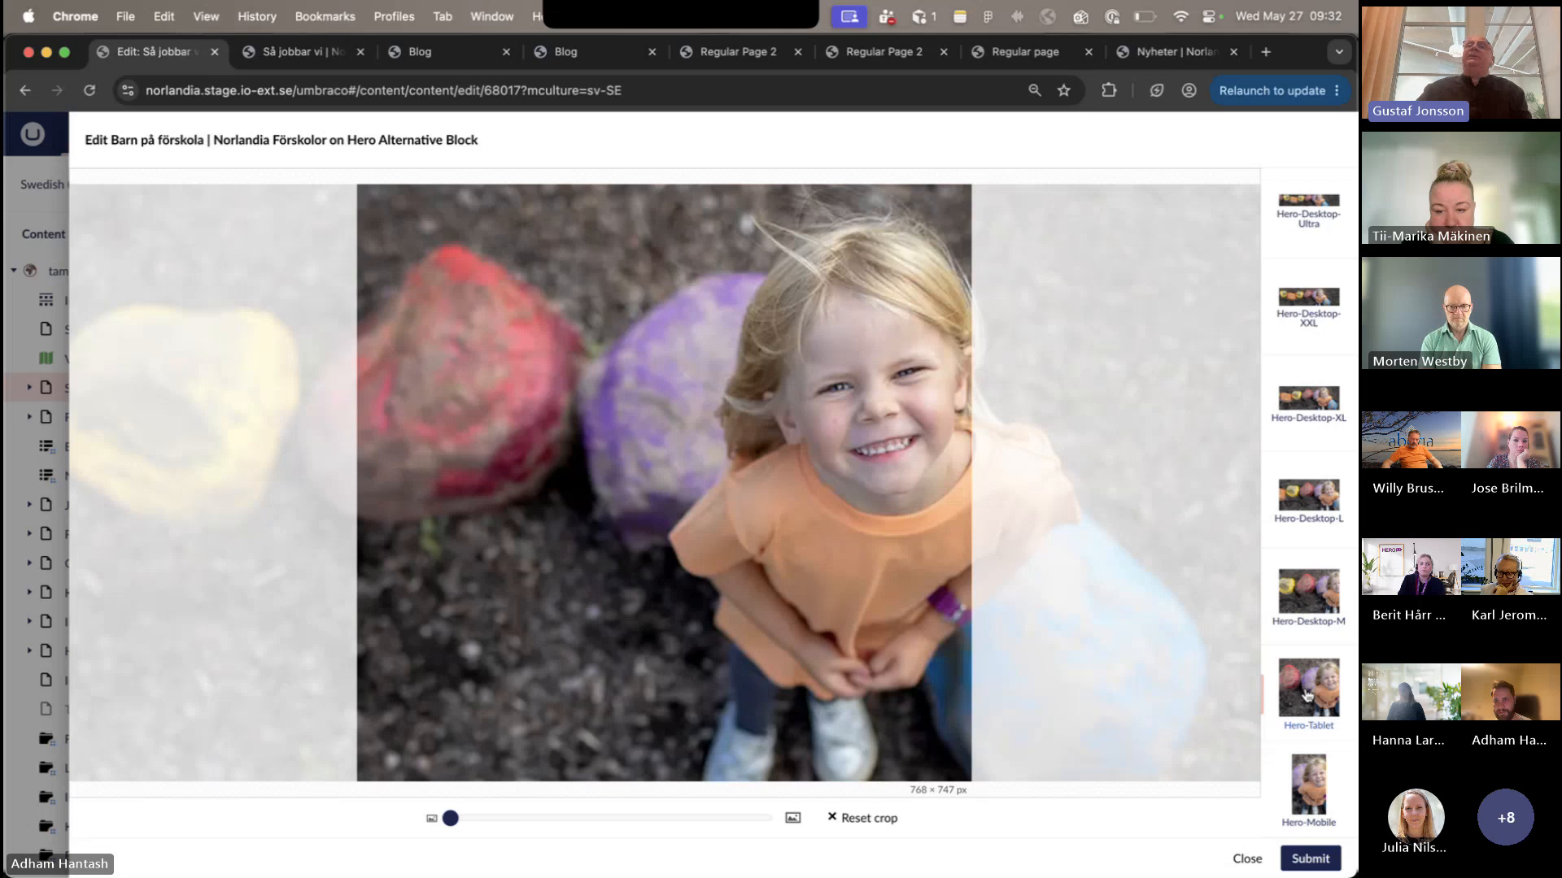
# - Publish the Swedish (Sweden) variant of Så jobbar vi with the repositioned hero crops and reload its published page
pyautogui.click(1309, 858)
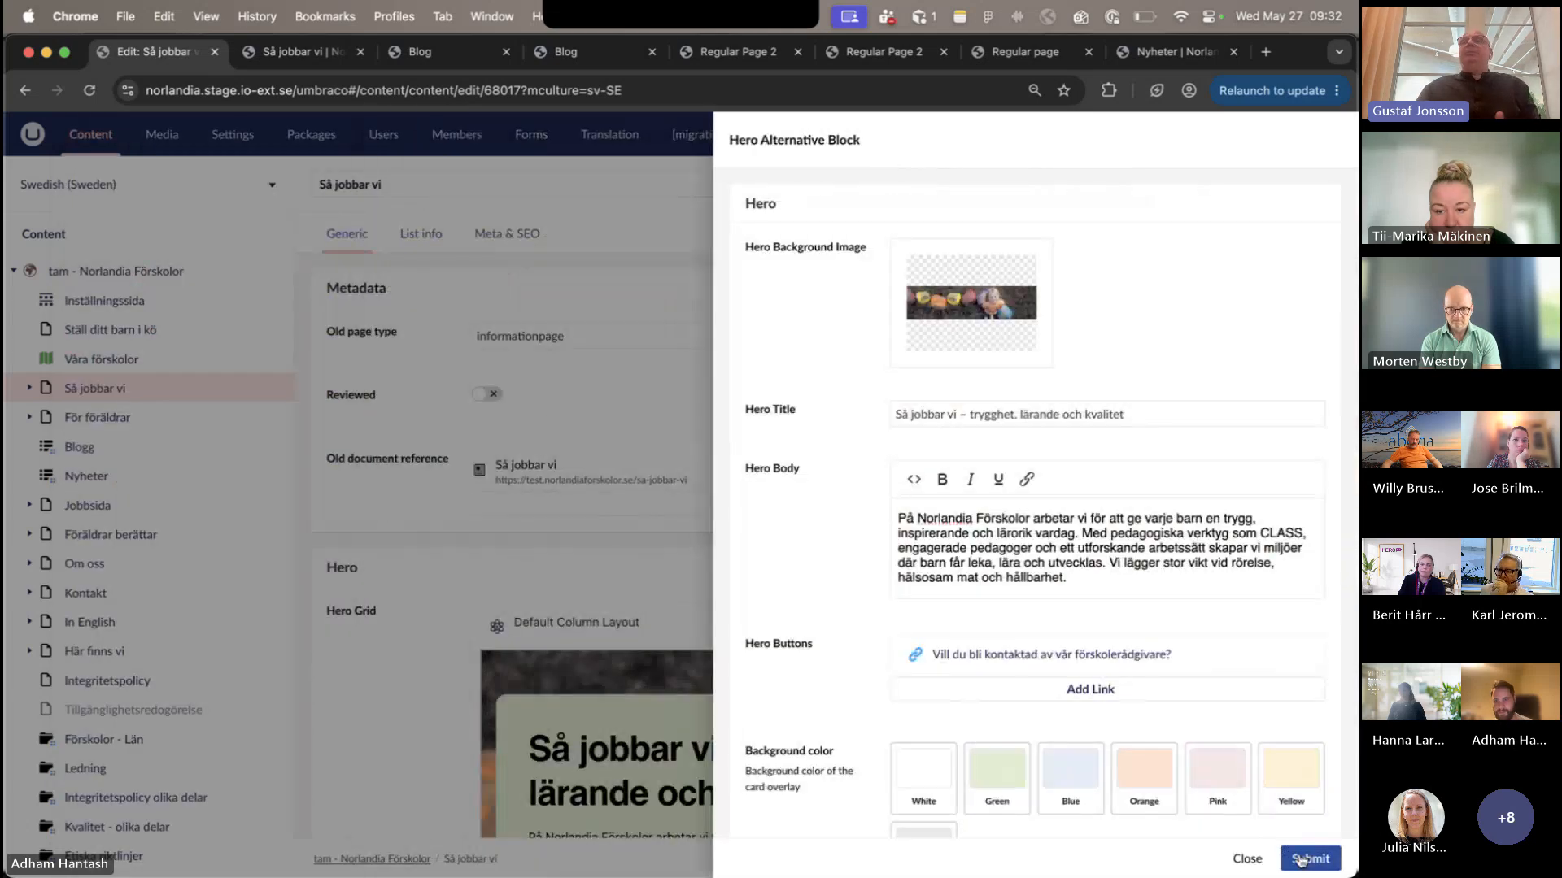
pyautogui.click(1305, 858)
pyautogui.click(1302, 859)
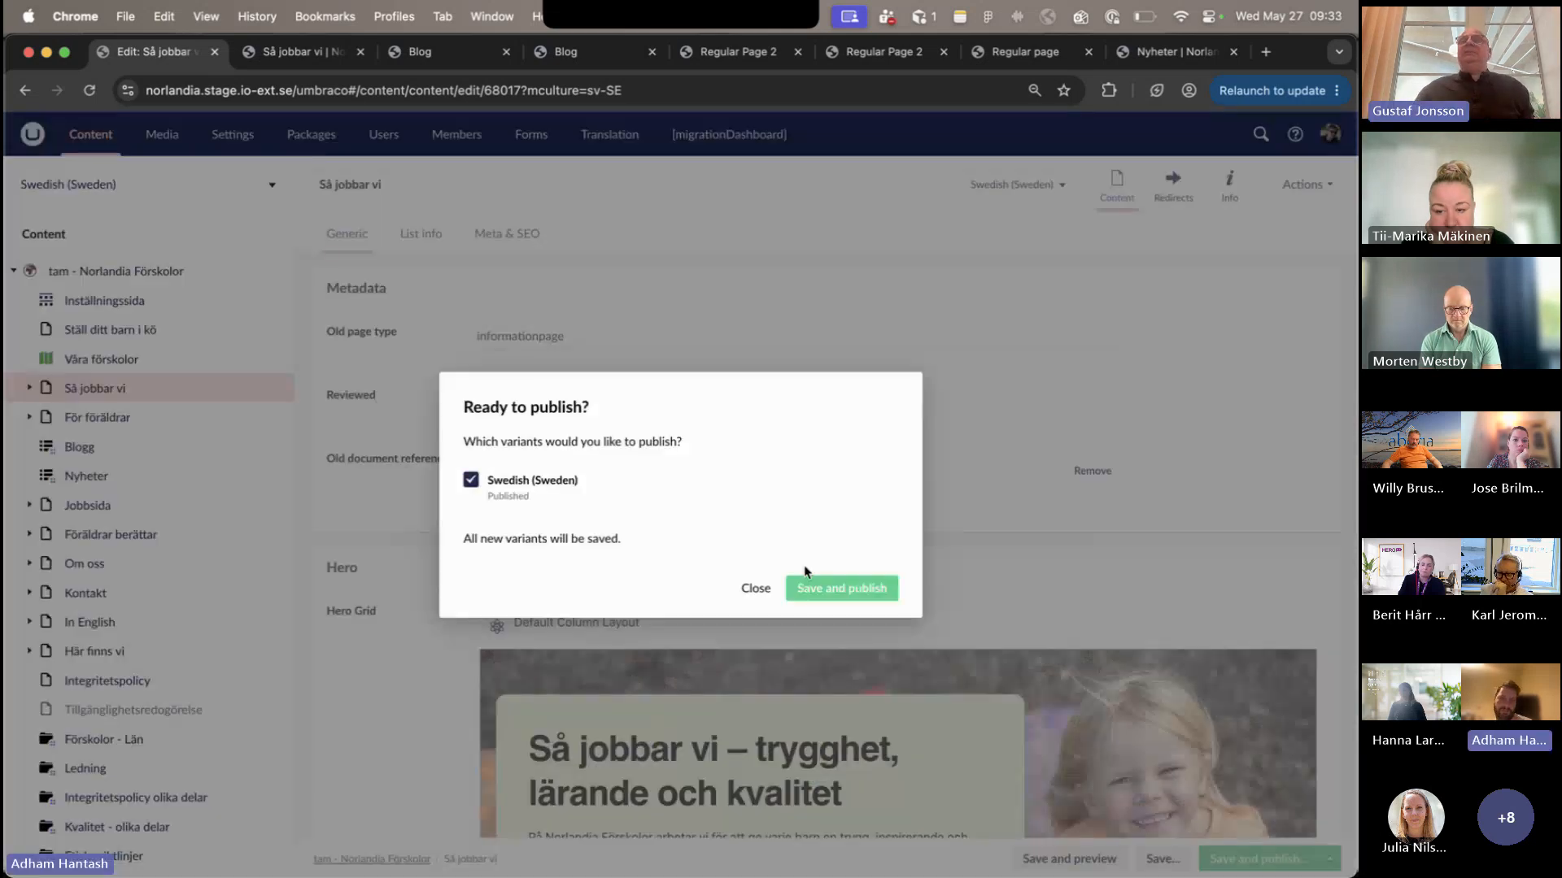
pyautogui.click(877, 589)
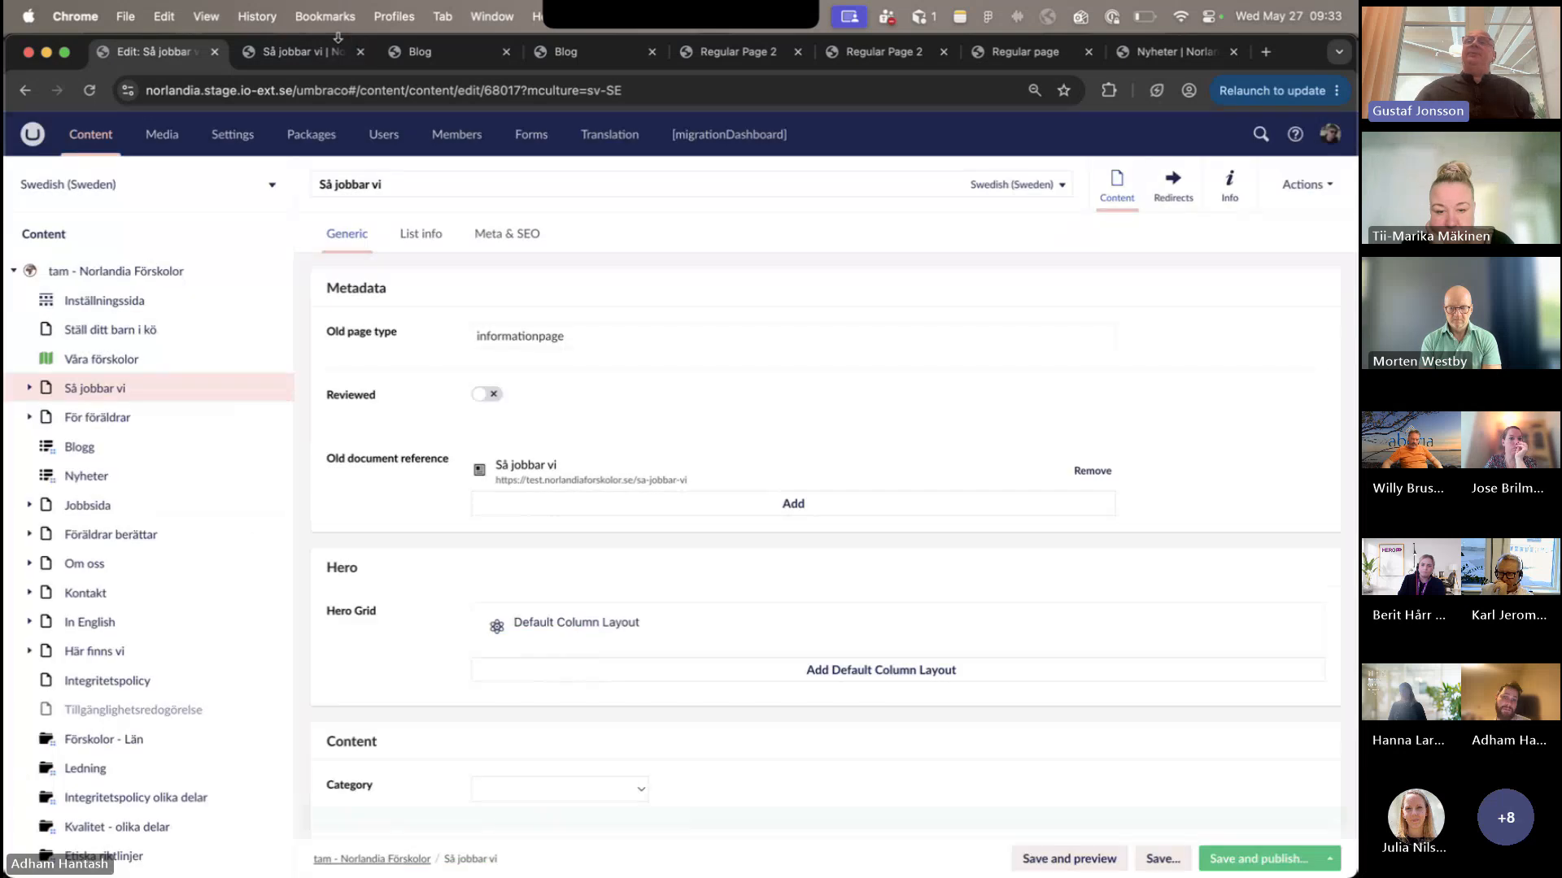
pyautogui.click(319, 54)
pyautogui.click(90, 91)
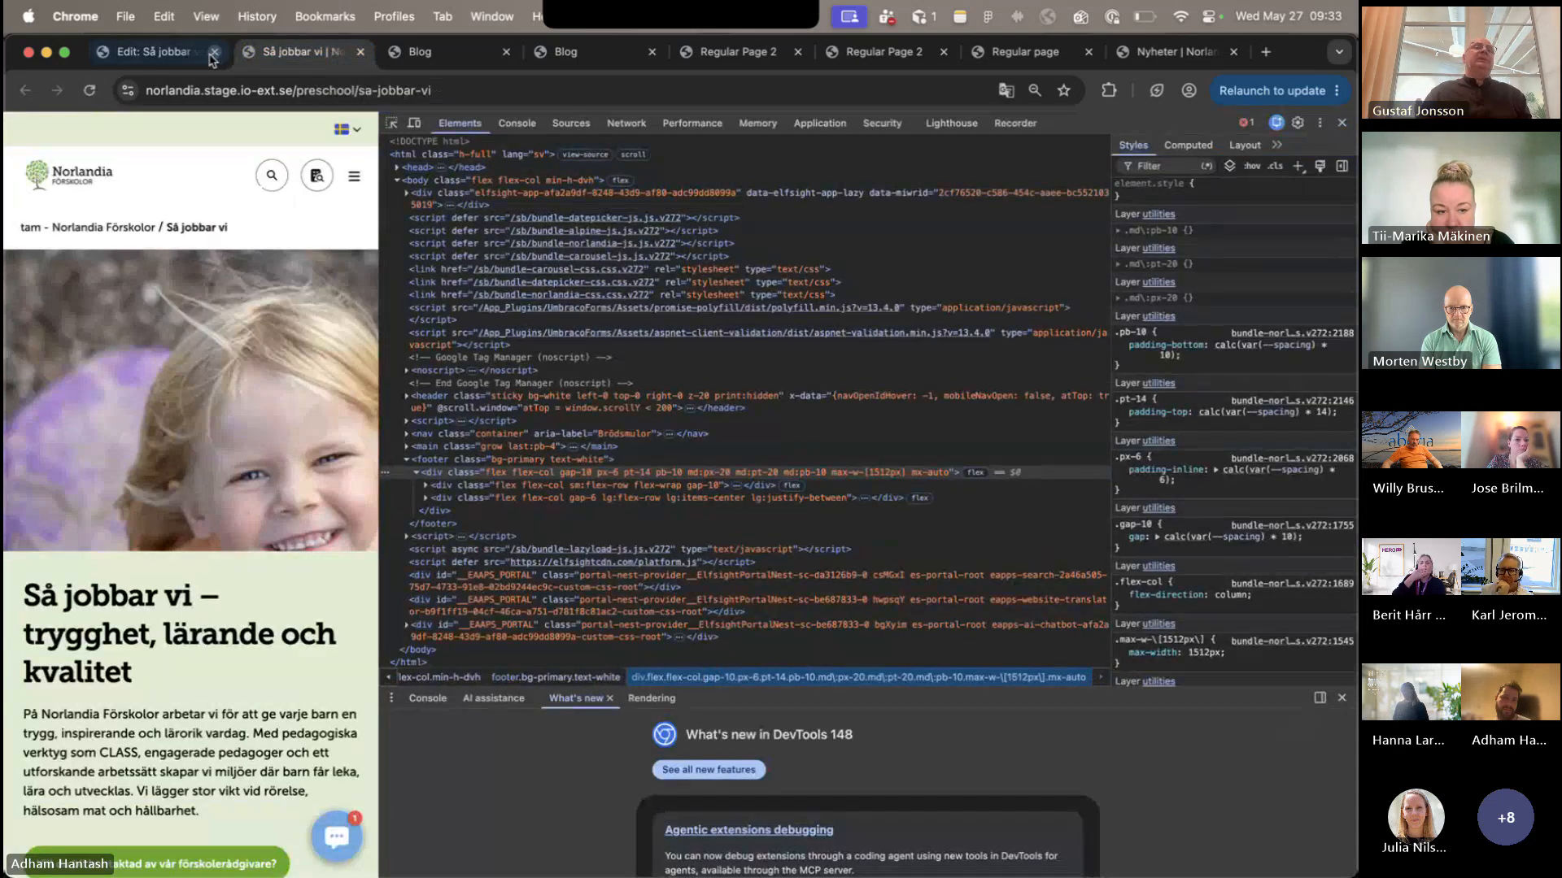
# - Reopen the hero block's background image, shift the Hero-Mobile crop slightly, and submit the image and block changes
pyautogui.click(172, 56)
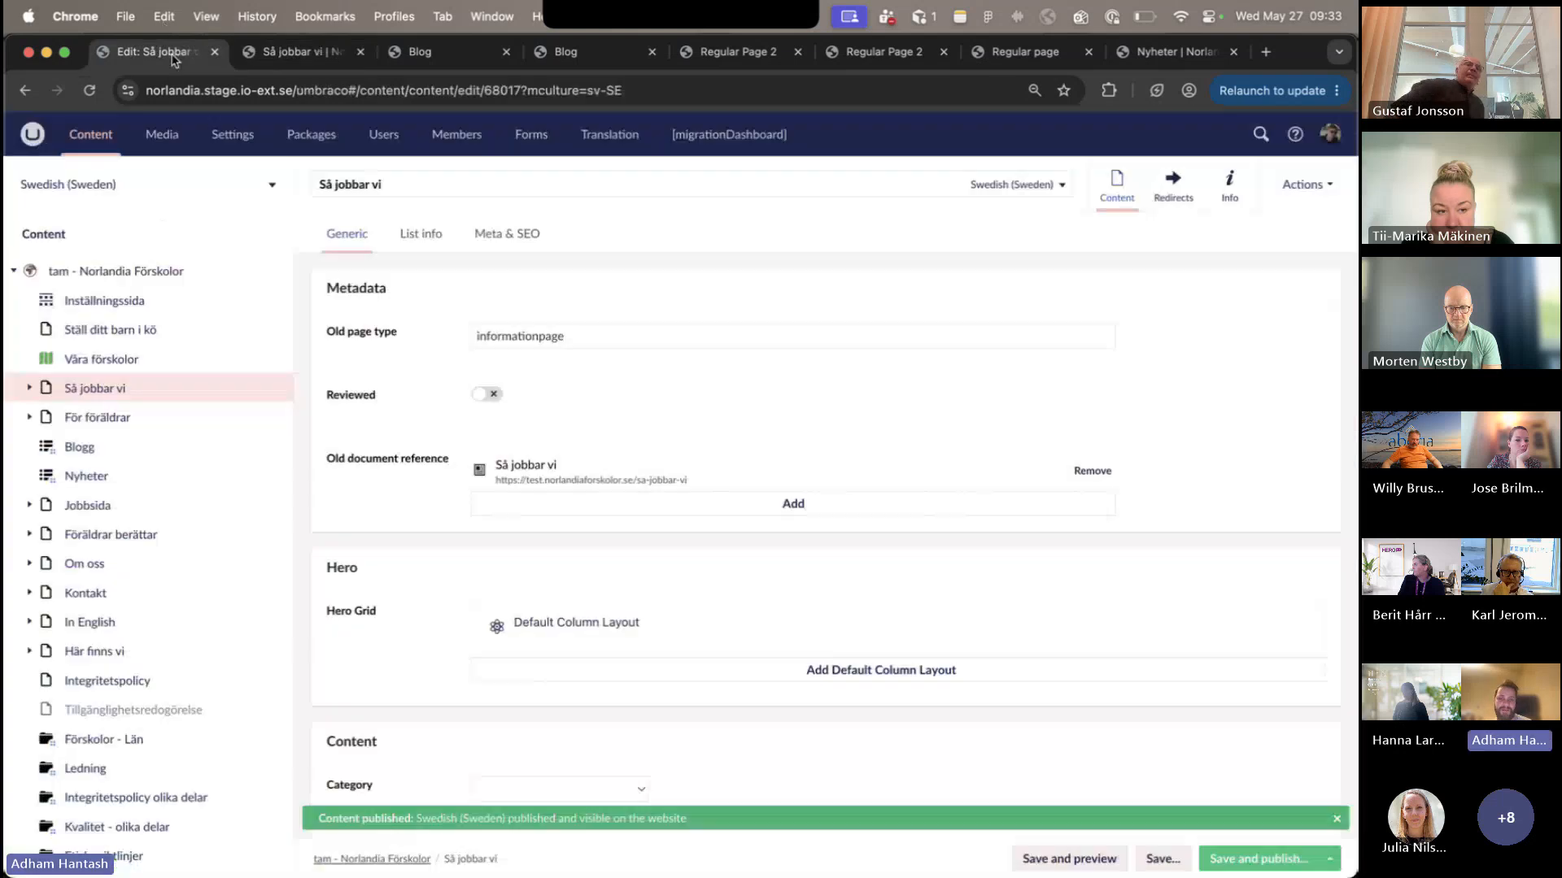
pyautogui.click(1090, 635)
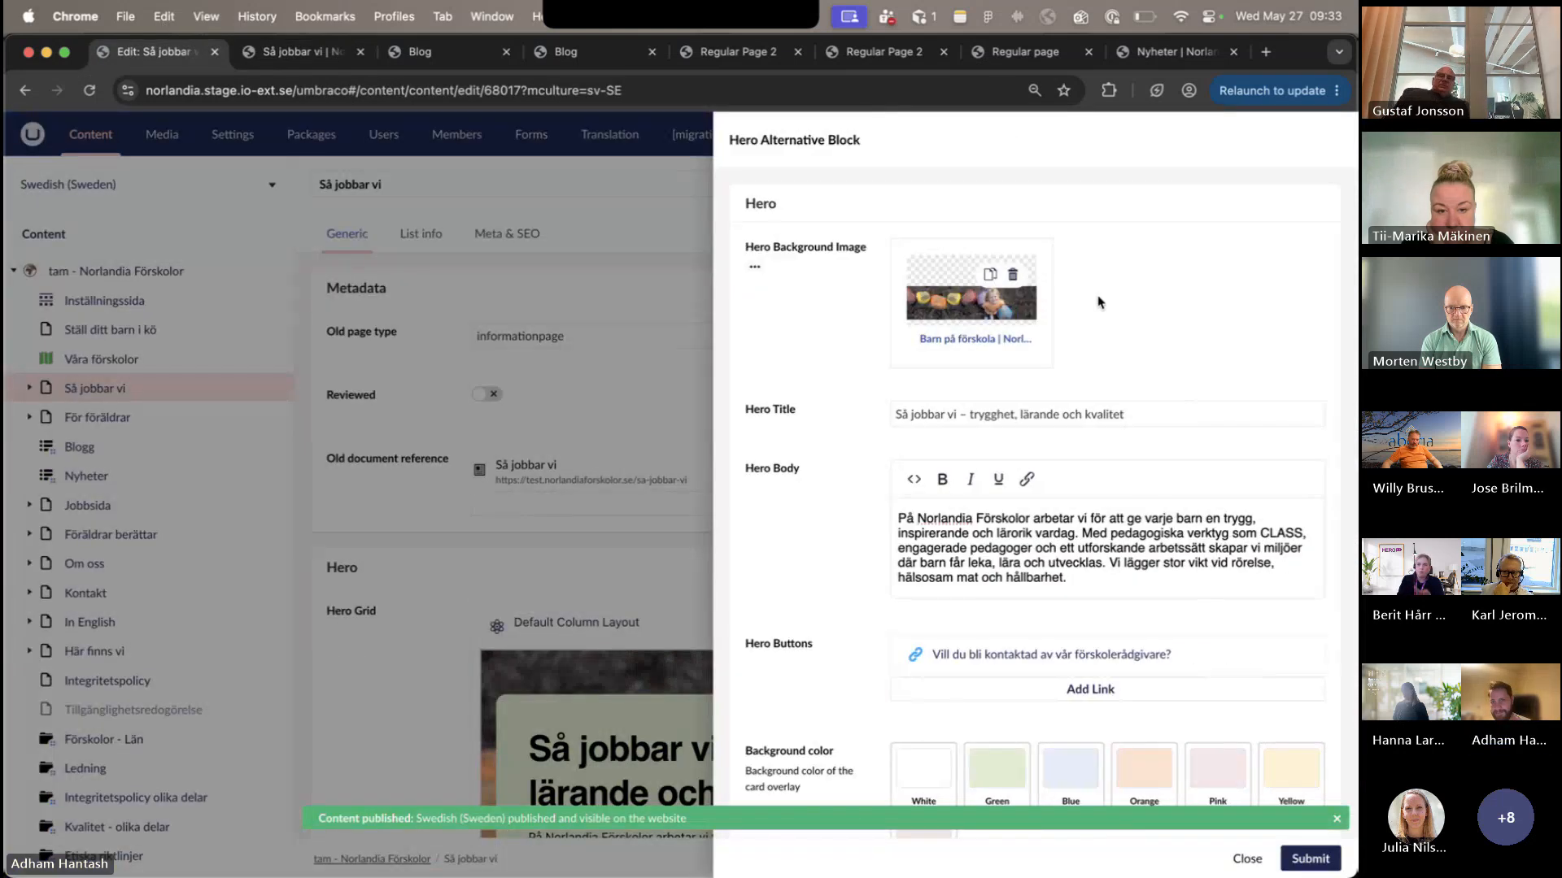
pyautogui.click(994, 332)
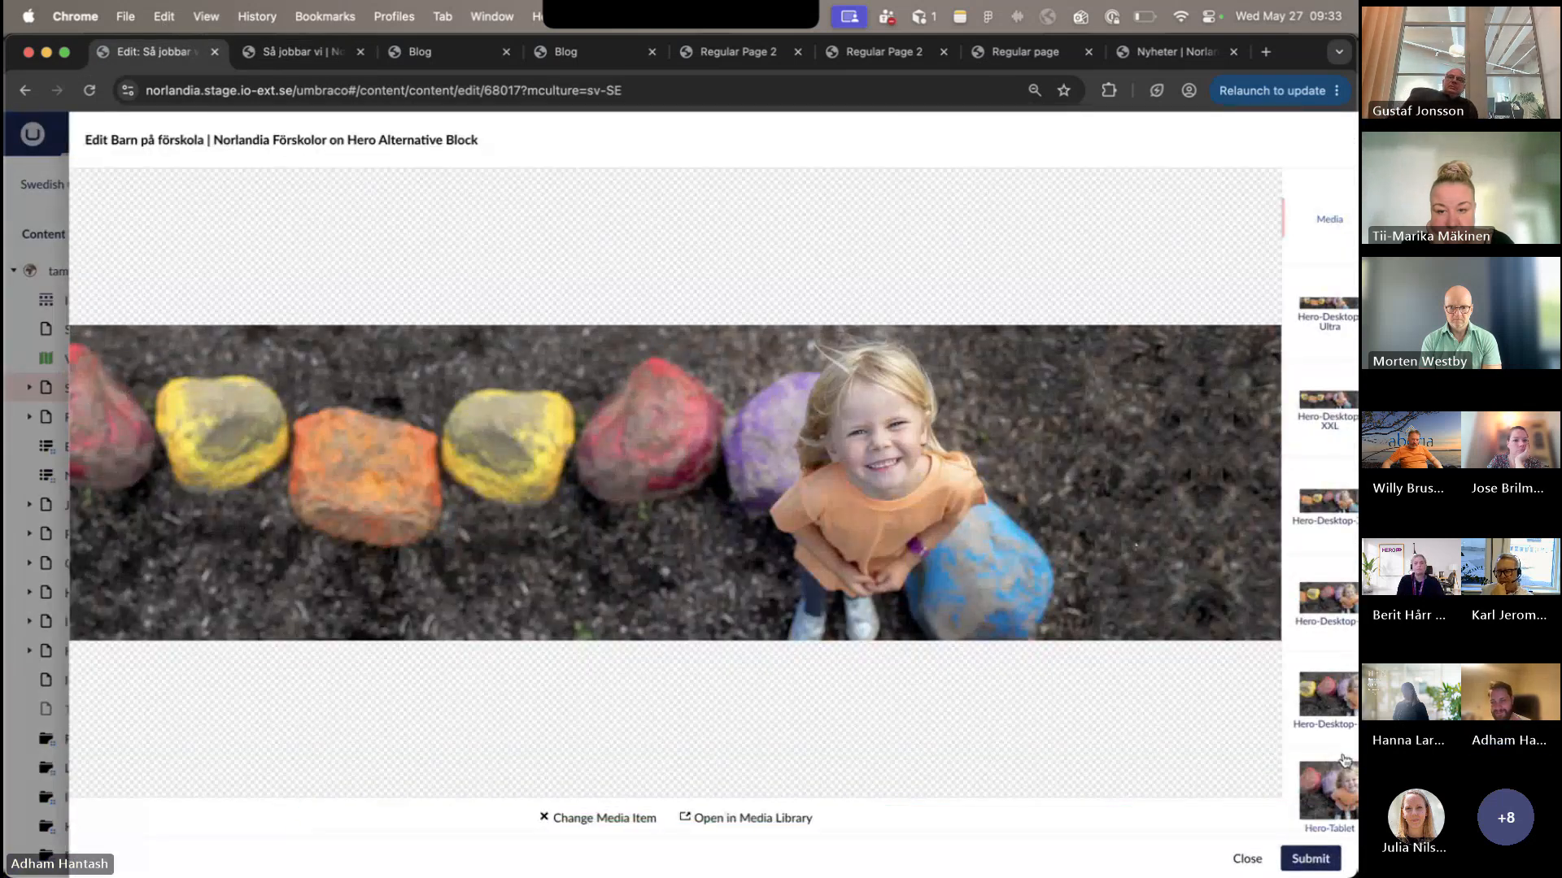
pyautogui.click(1320, 777)
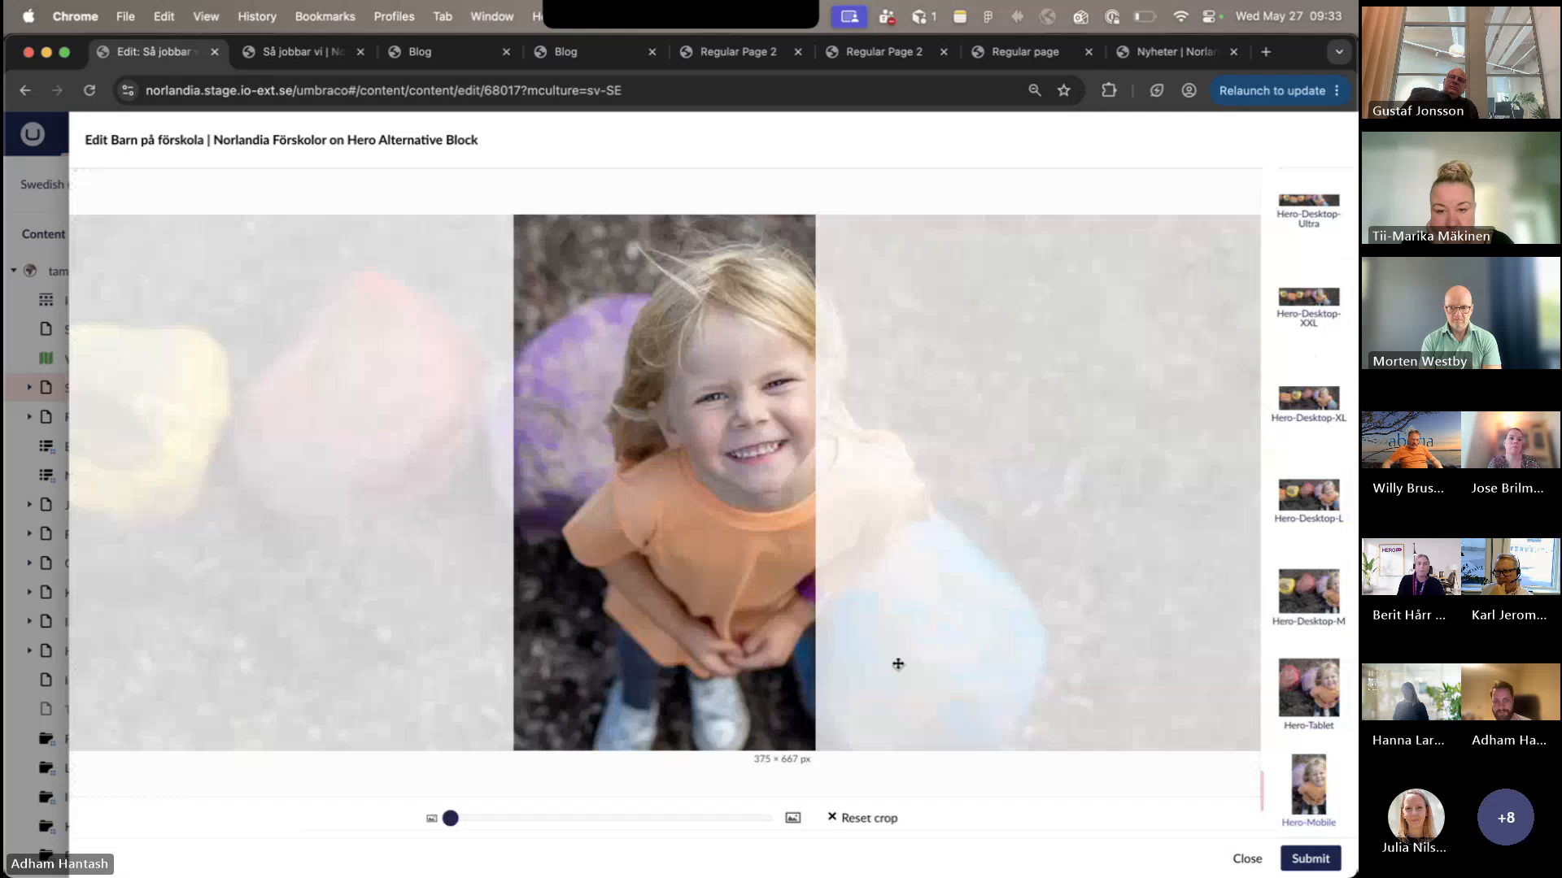
pyautogui.moveTo(691, 685); pyautogui.dragTo(696, 686)
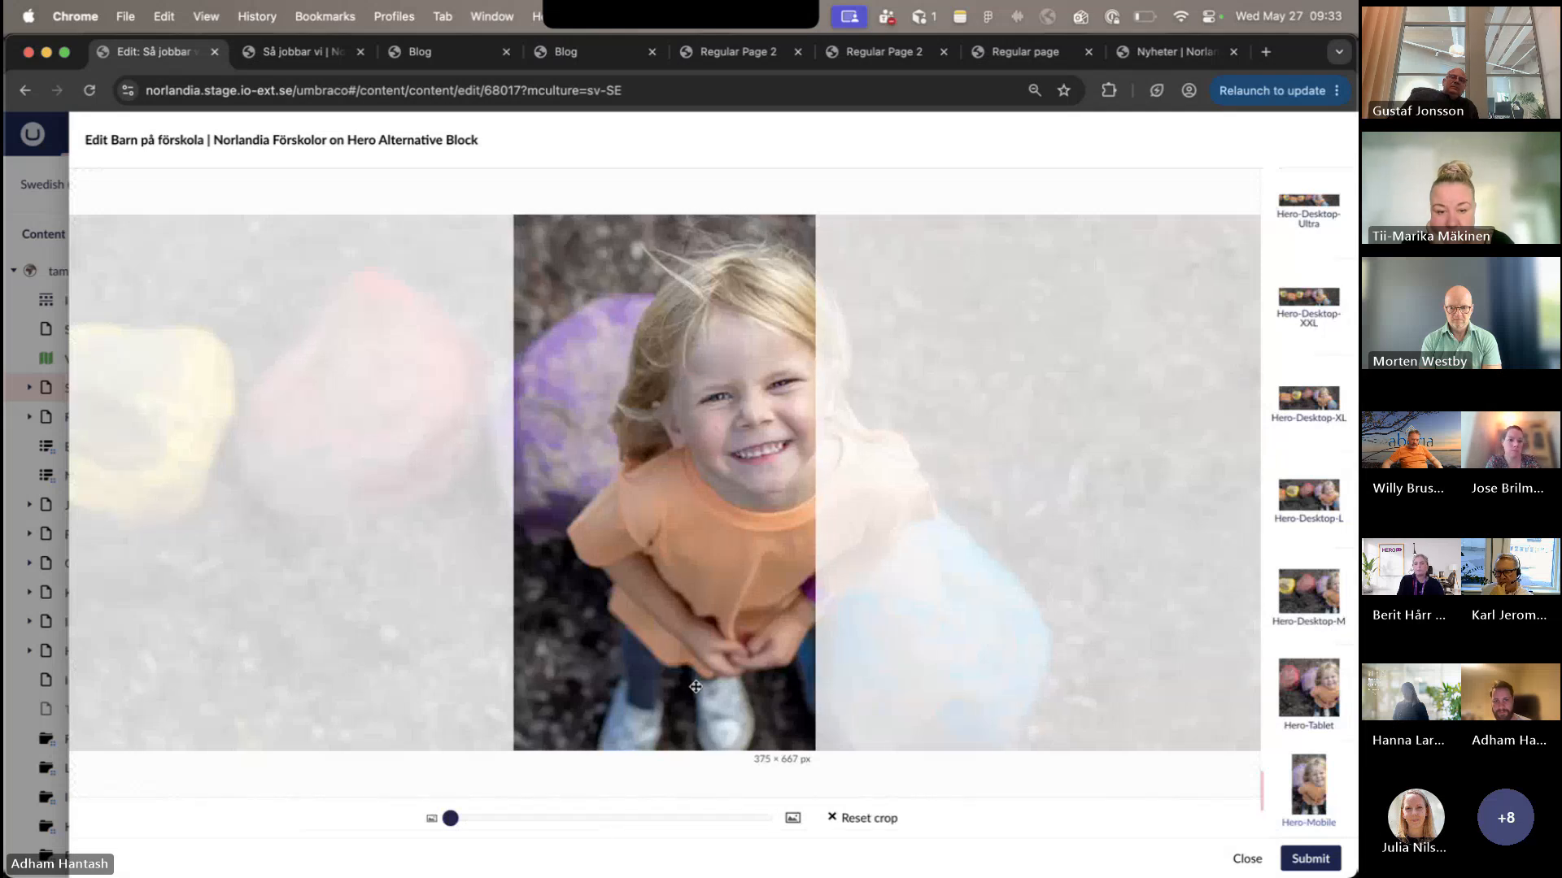
pyautogui.click(1309, 858)
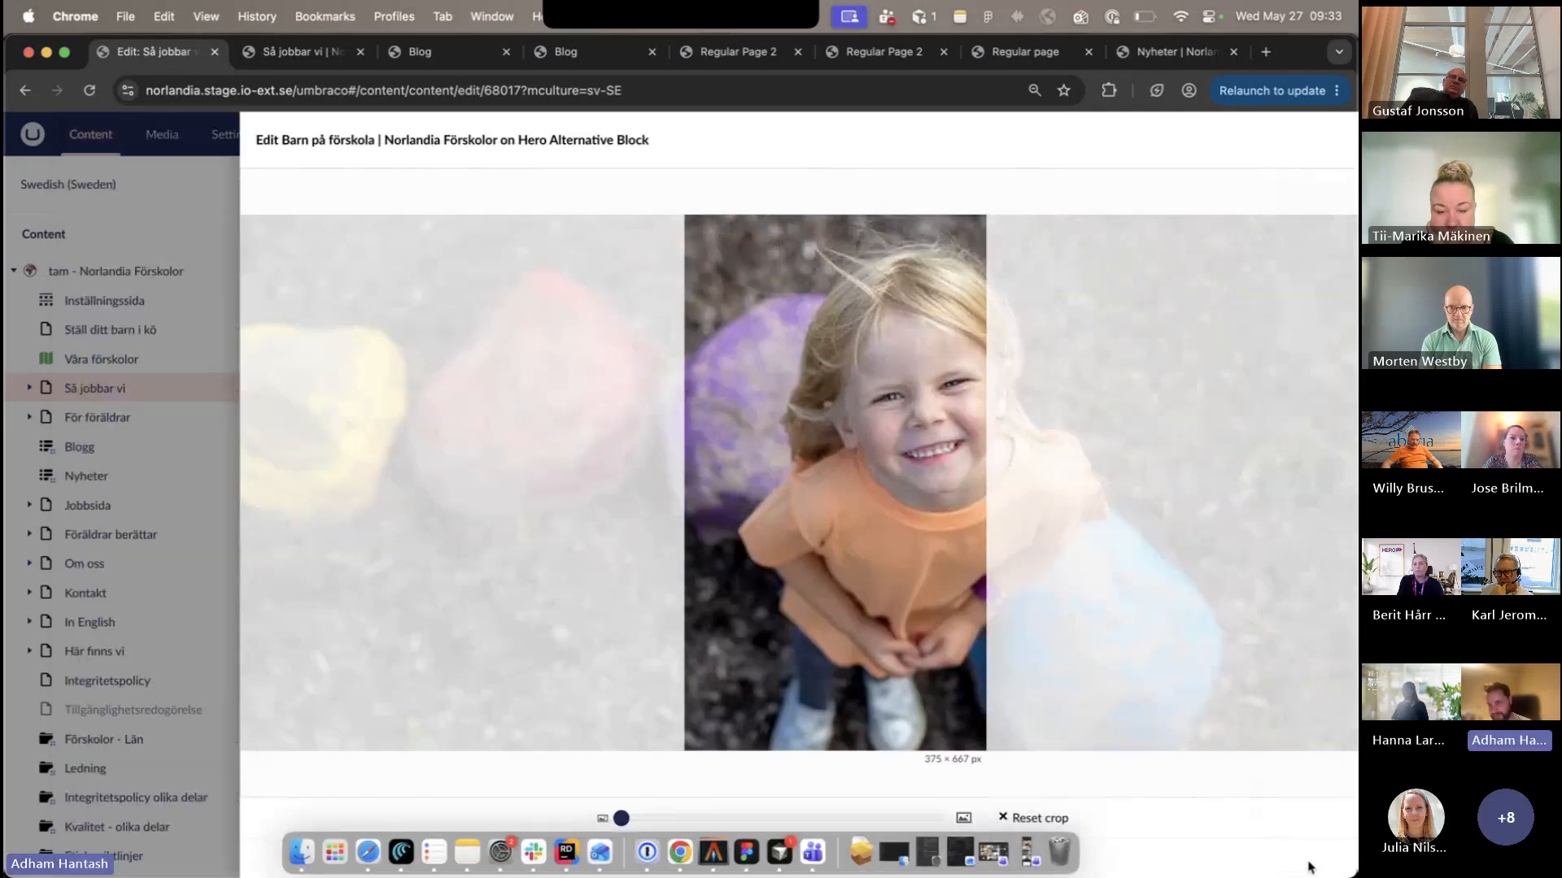
pyautogui.click(1310, 858)
# - Publish Så jobbar vi in Swedish (Sweden) again and refresh the published page to check the mobile hero image
pyautogui.click(1269, 859)
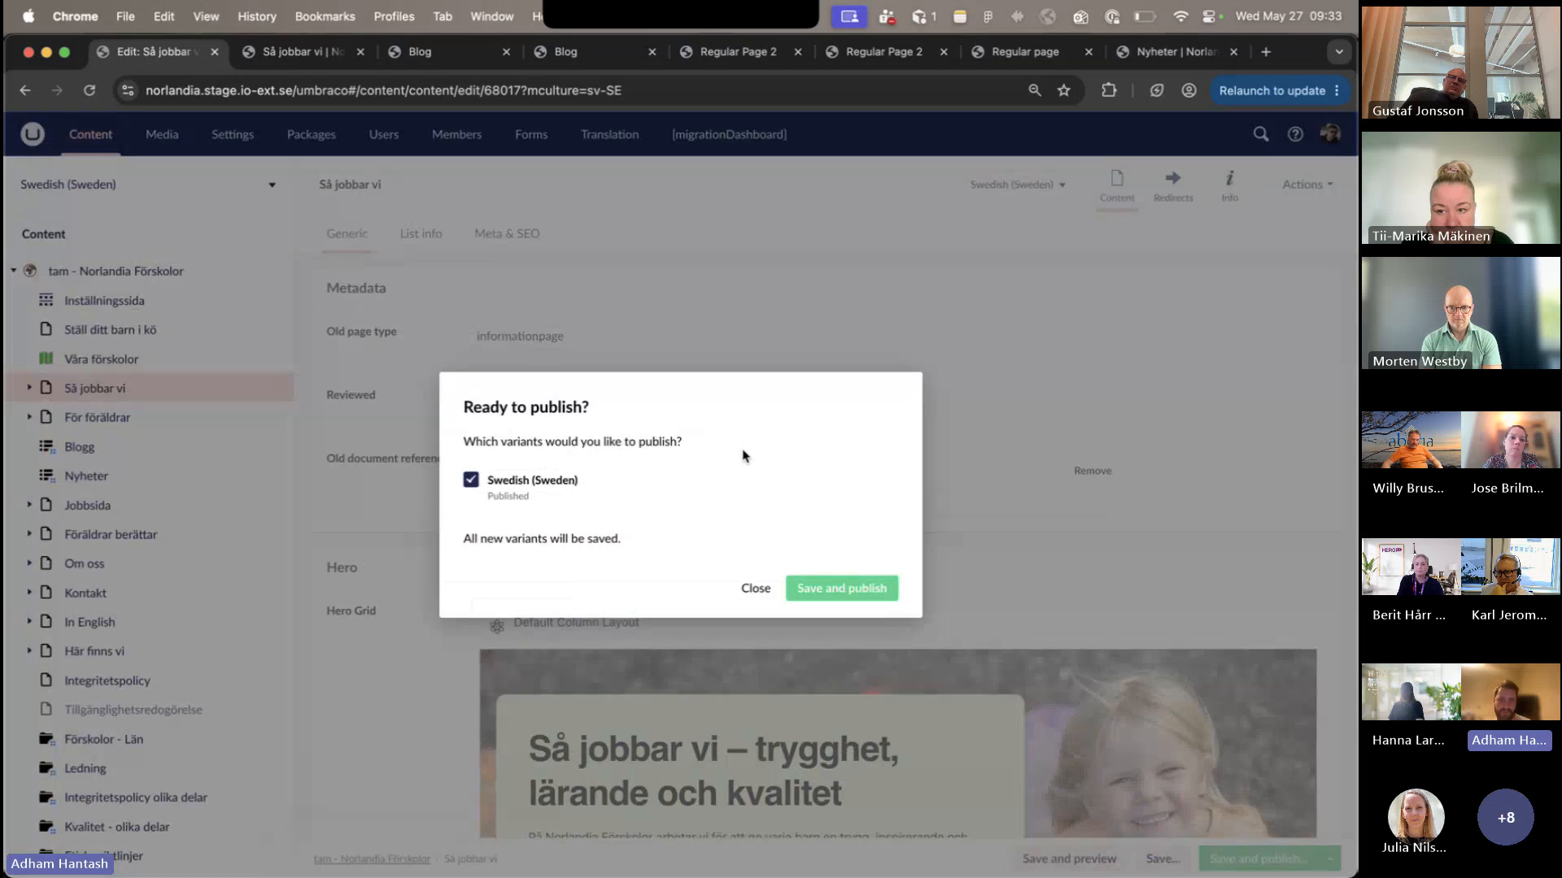
pyautogui.click(819, 602)
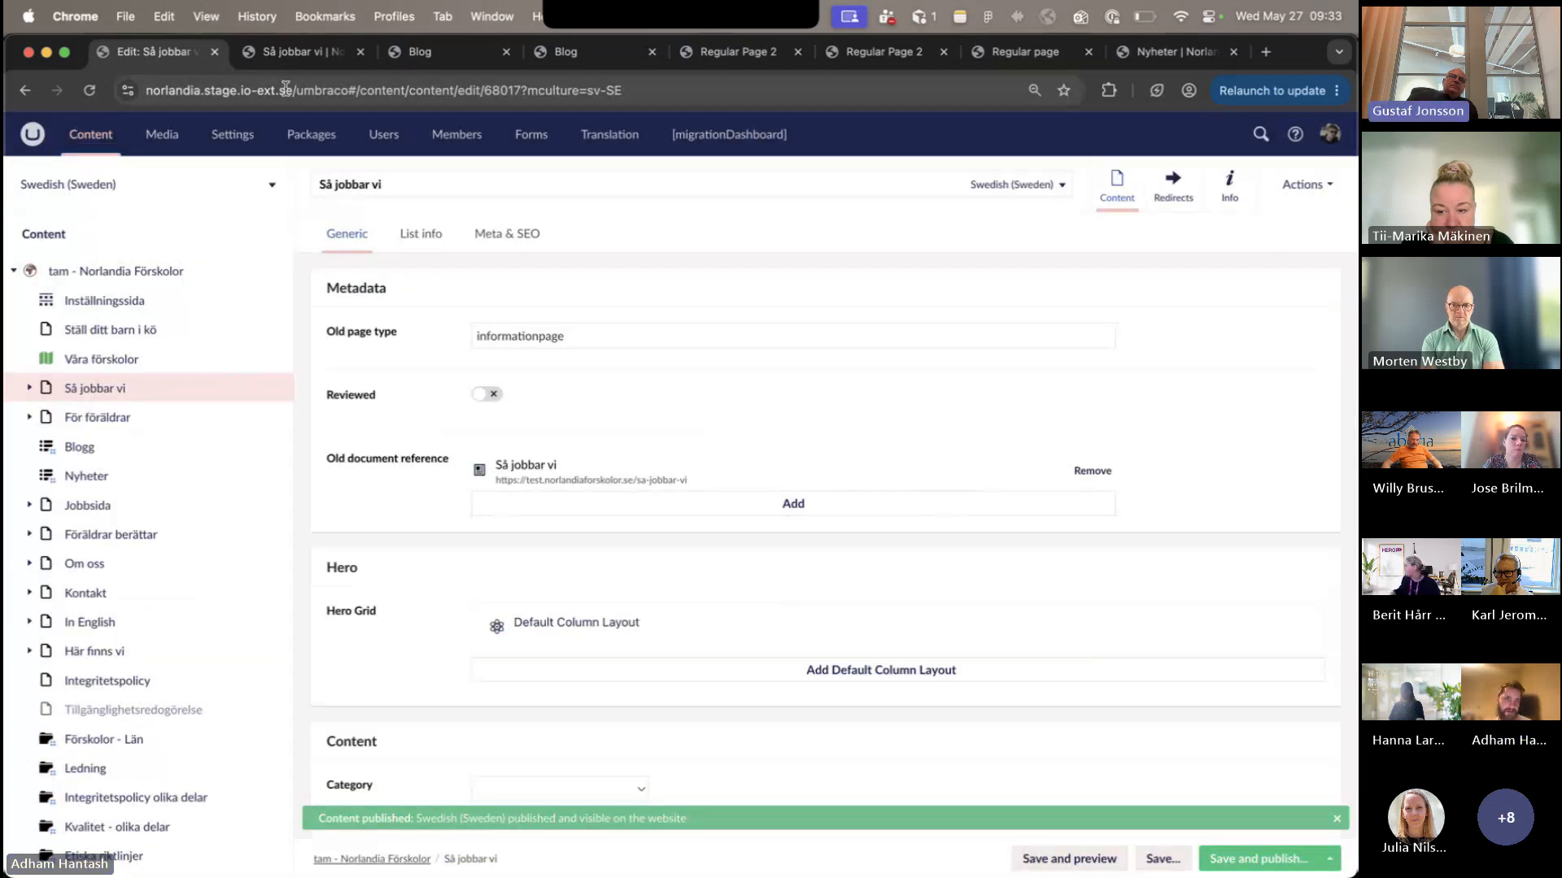
pyautogui.hotkey('ctrl', 'Tab')
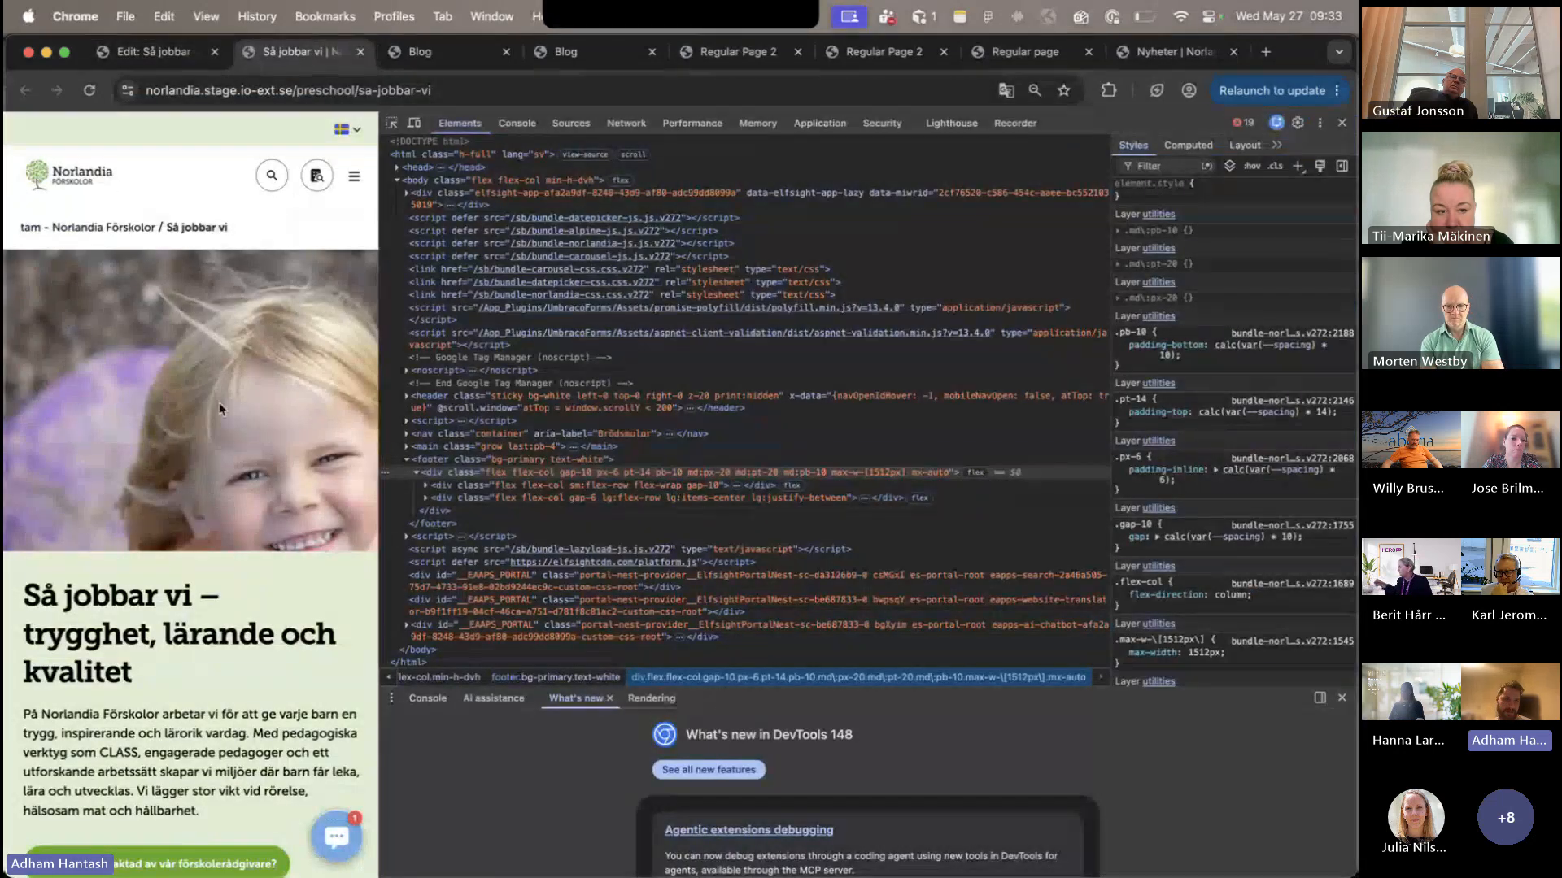
pyautogui.click(89, 91)
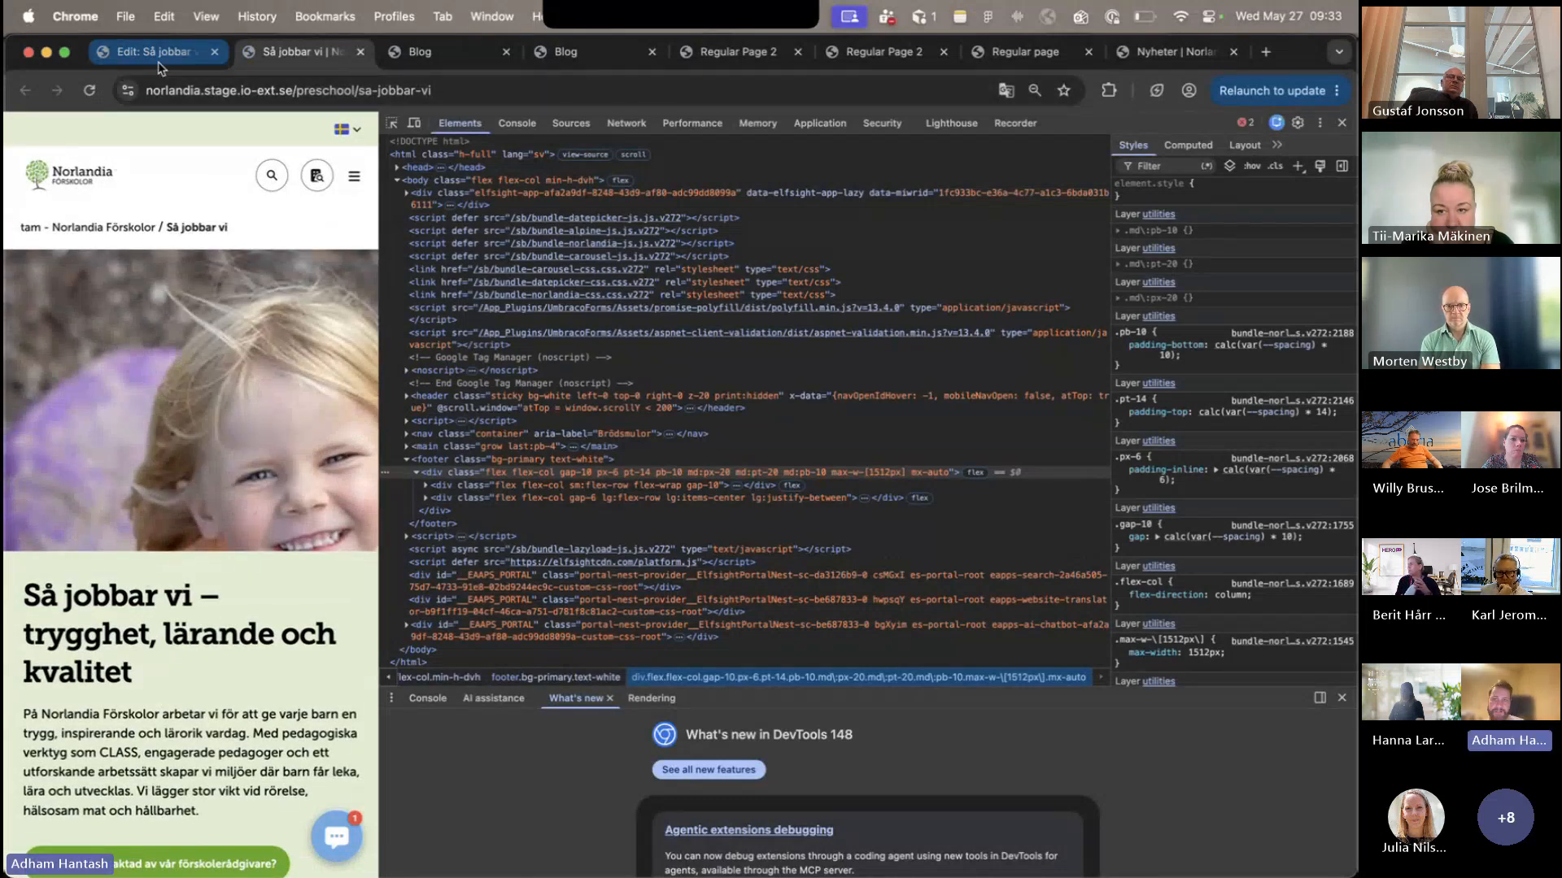
# - In the hero background image, view the desktop crops and reposition Hero-Desktop-XL so the girl sits closer to the centre
pyautogui.hotkey('ctrl', 'shift', 'Tab')
pyautogui.click(963, 736)
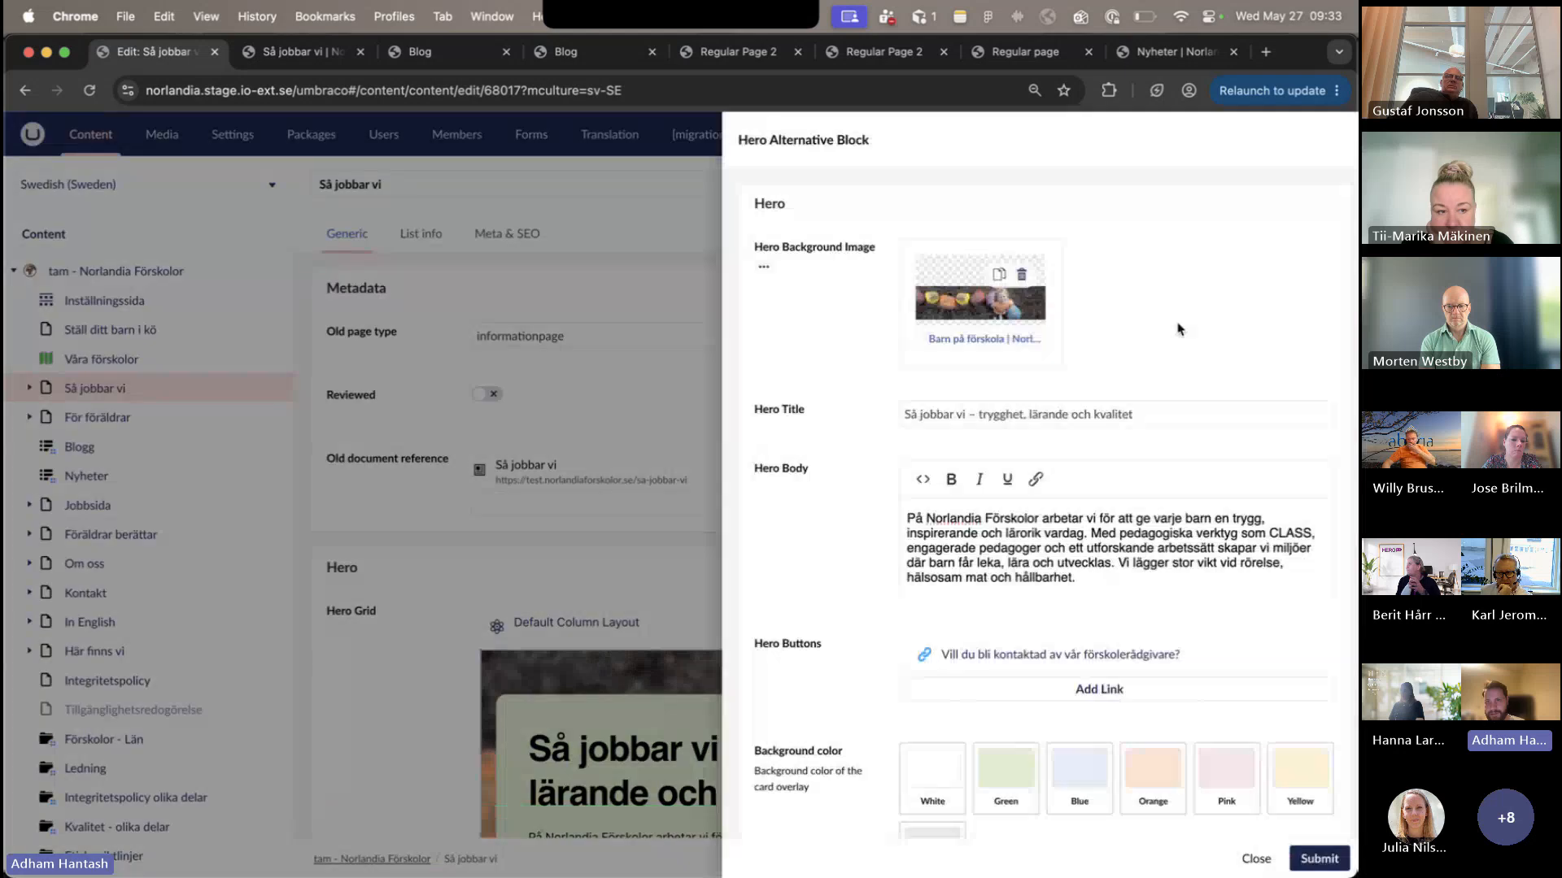
pyautogui.click(1029, 340)
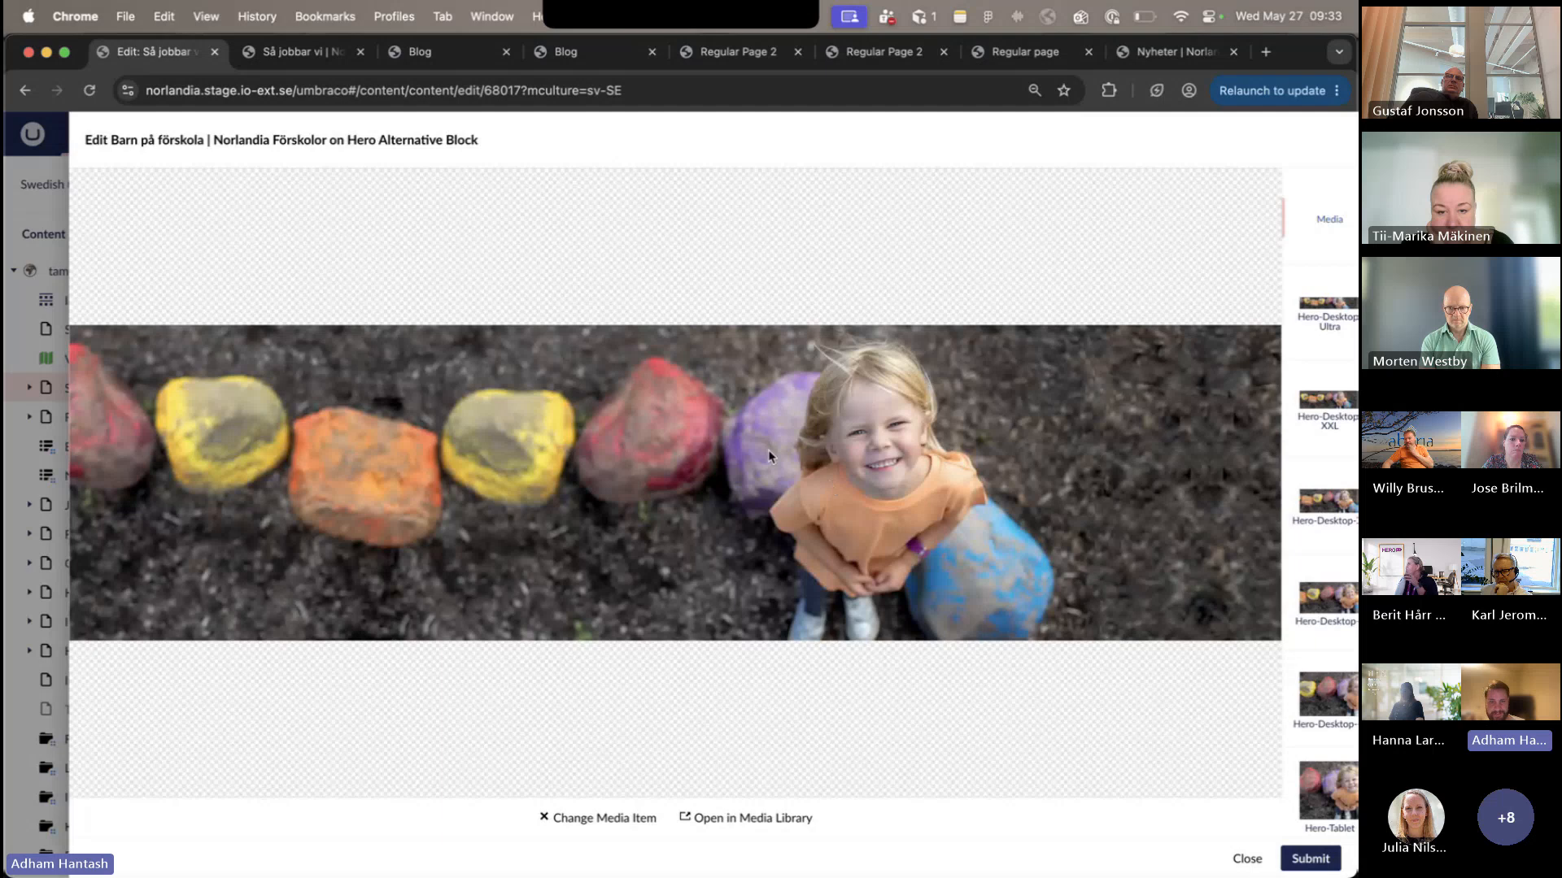
pyautogui.click(1319, 333)
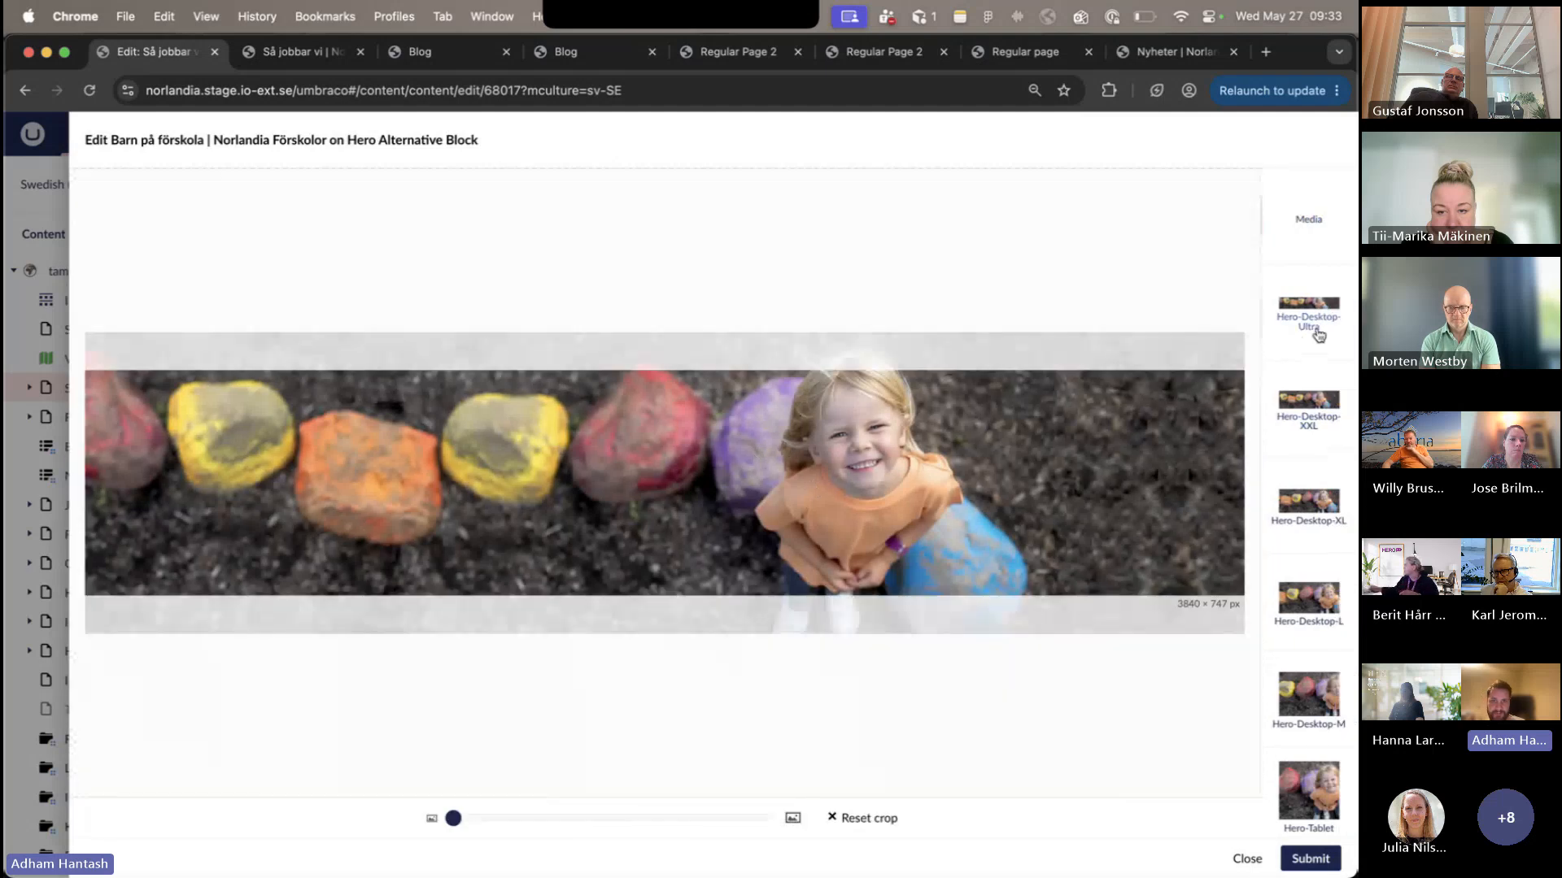
pyautogui.click(1305, 519)
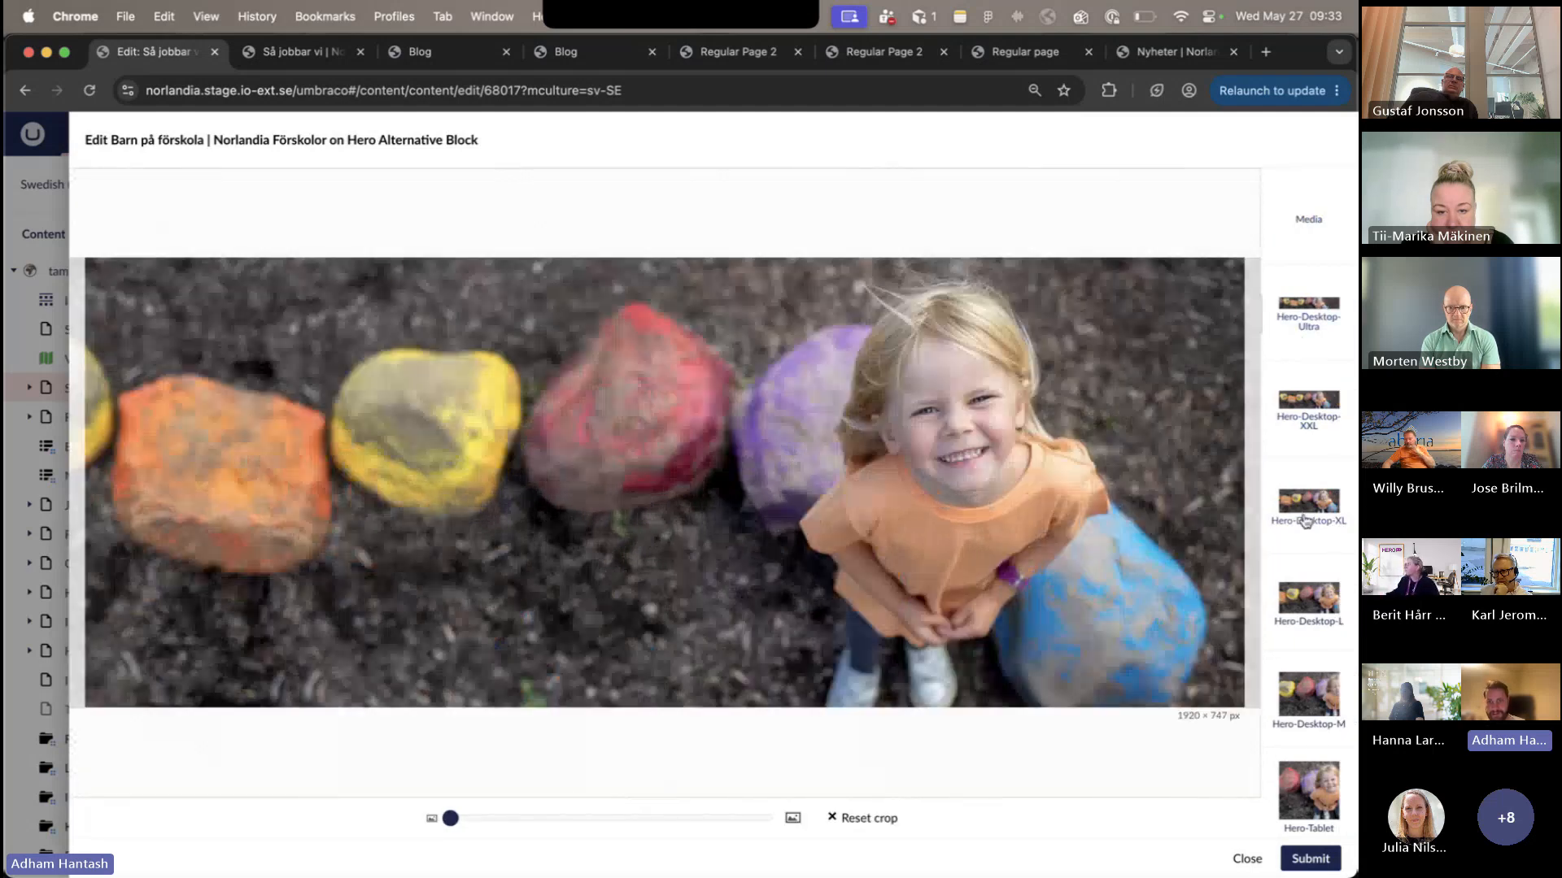
pyautogui.moveTo(1000, 507); pyautogui.dragTo(917, 510)
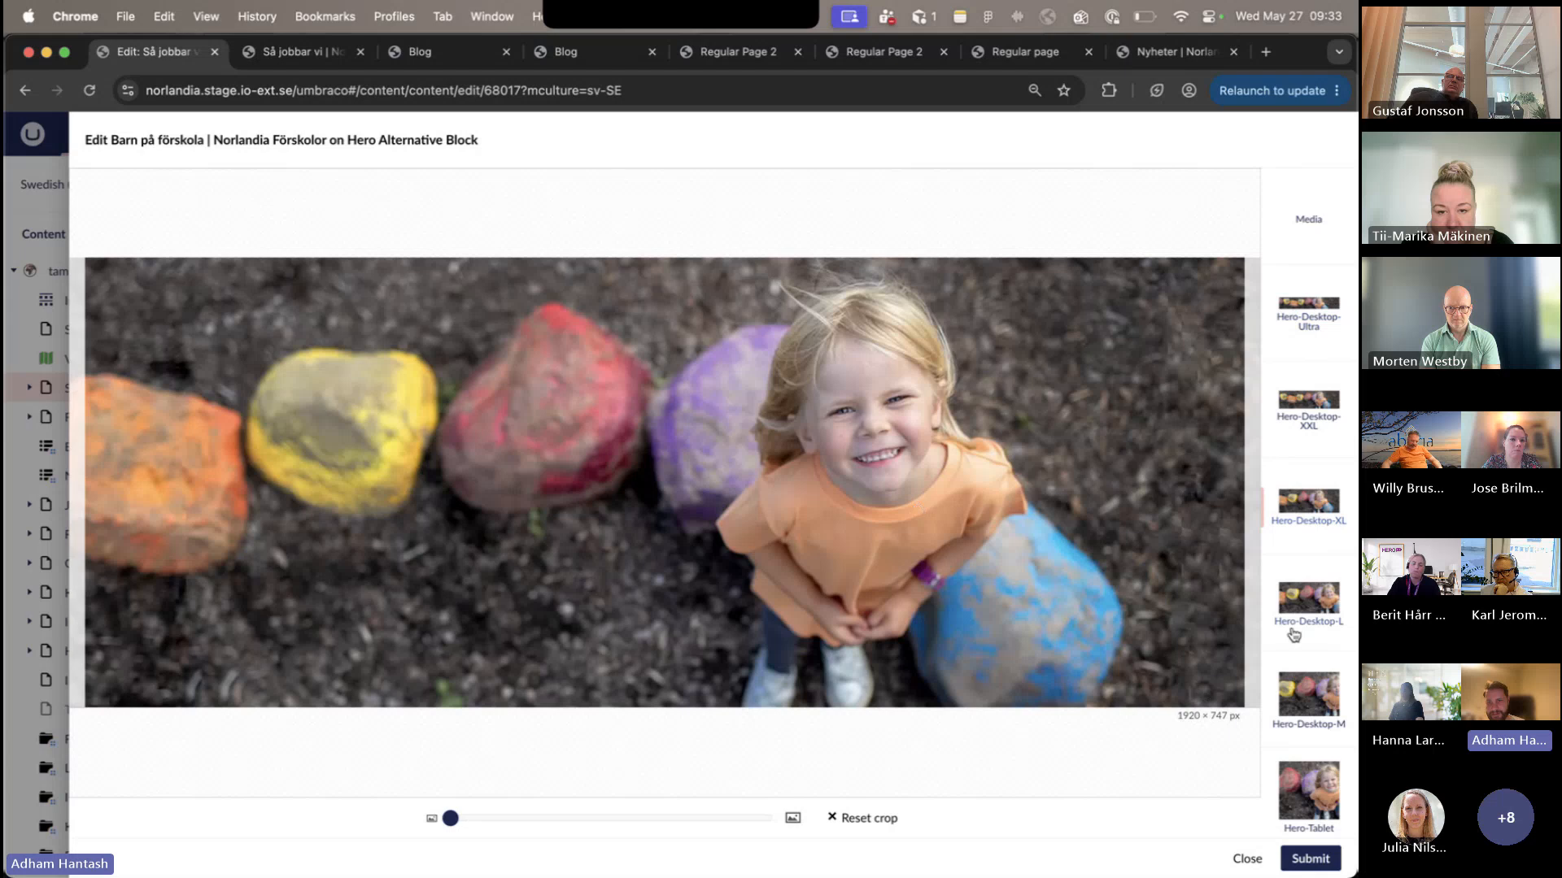
pyautogui.click(1299, 635)
pyautogui.click(1303, 251)
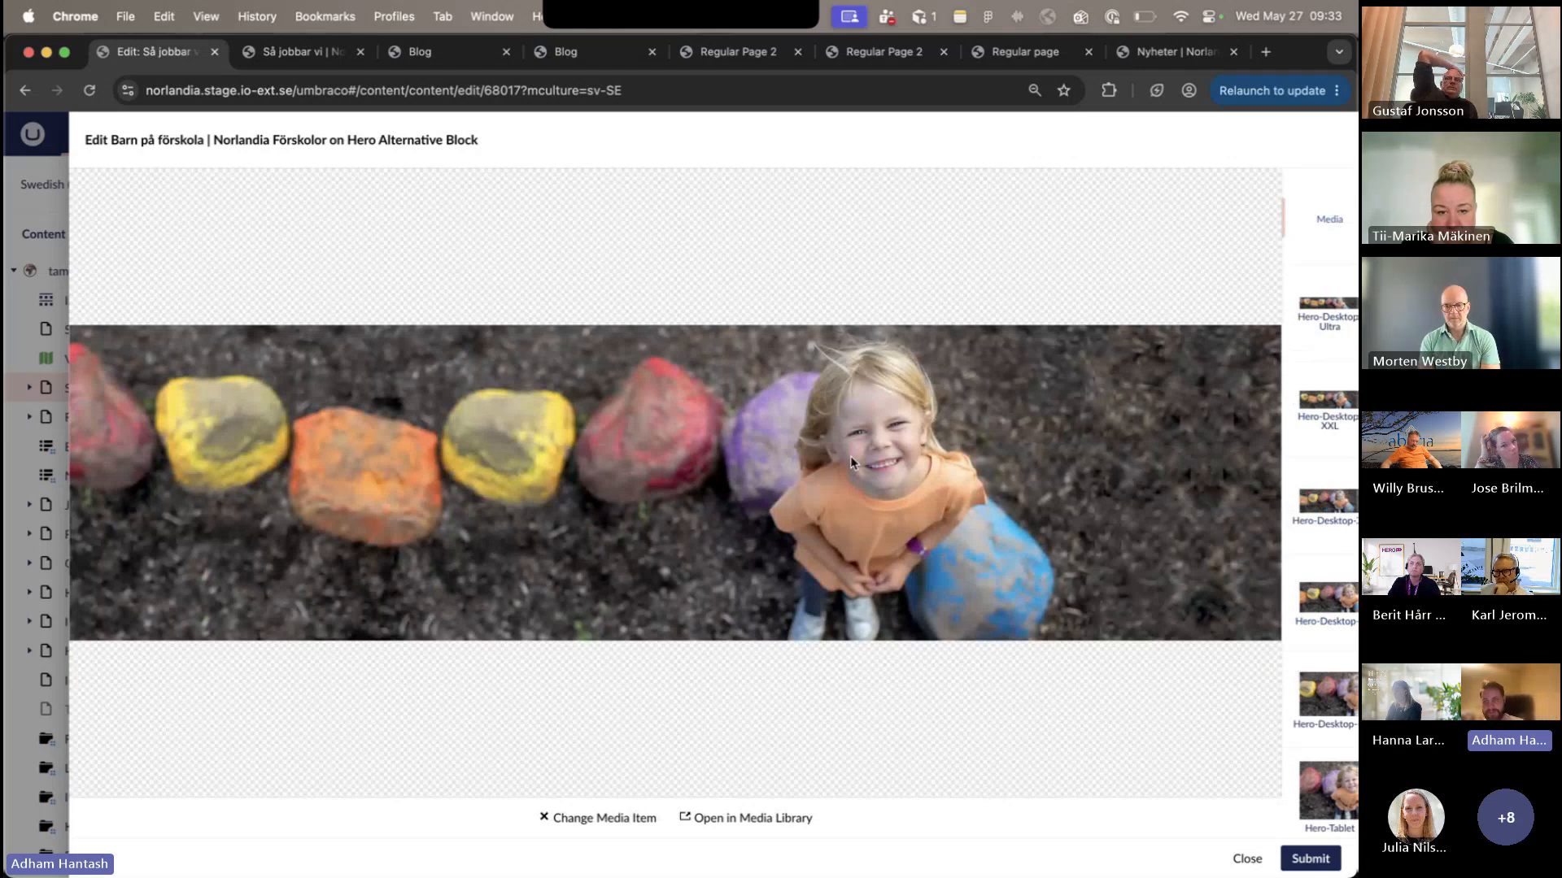
# - Reset the background image's Hero-Mobile crop and reposition it so the girl is centred in the frame
pyautogui.scroll(-2, 1302, 493)
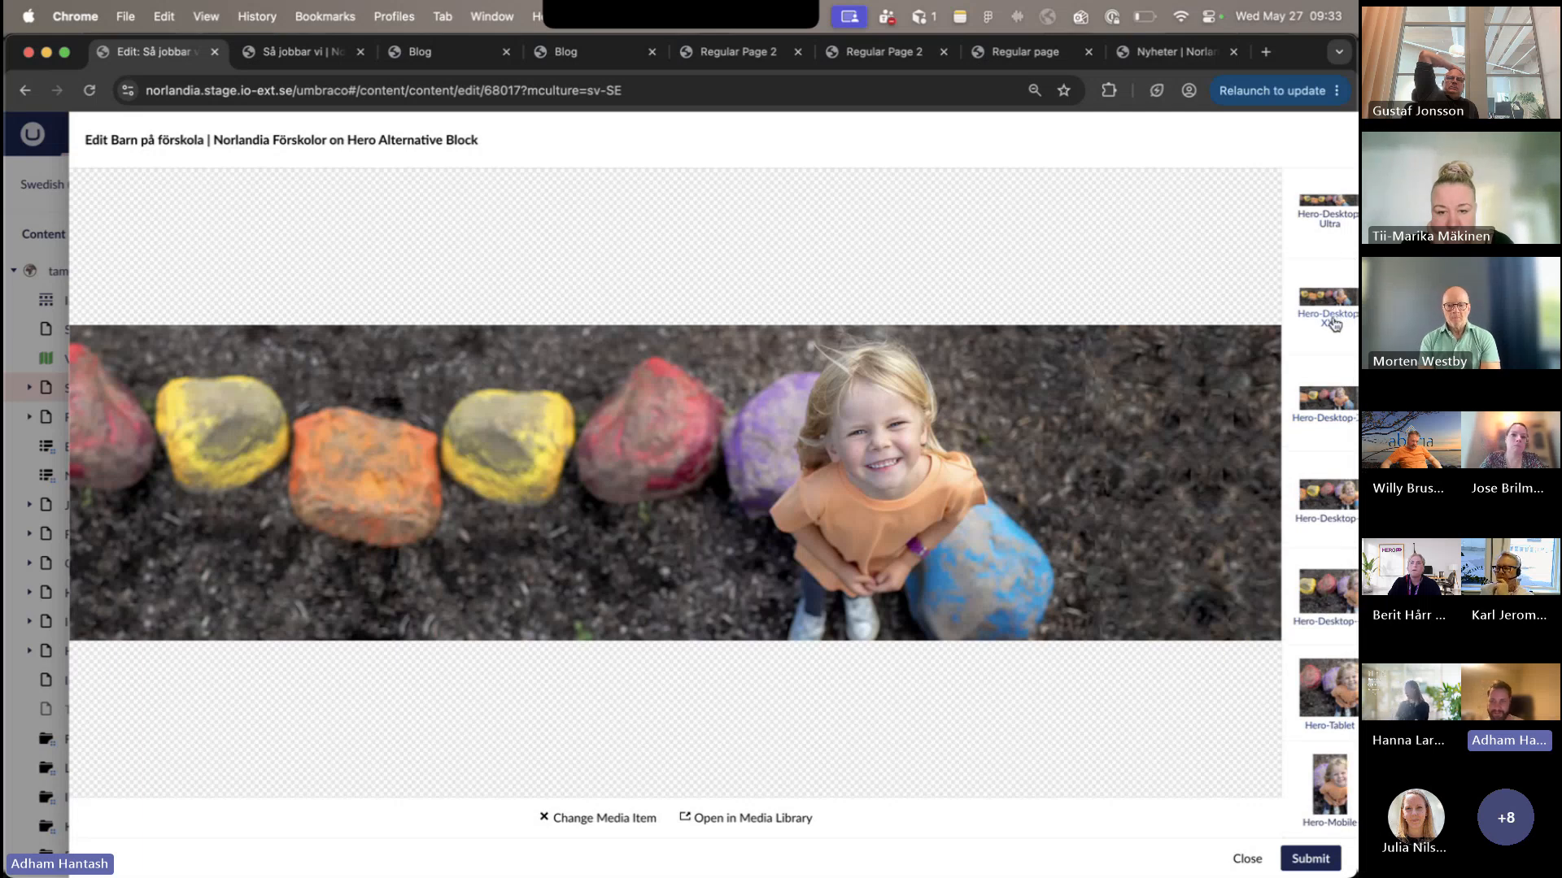
pyautogui.scroll(2, 1329, 566)
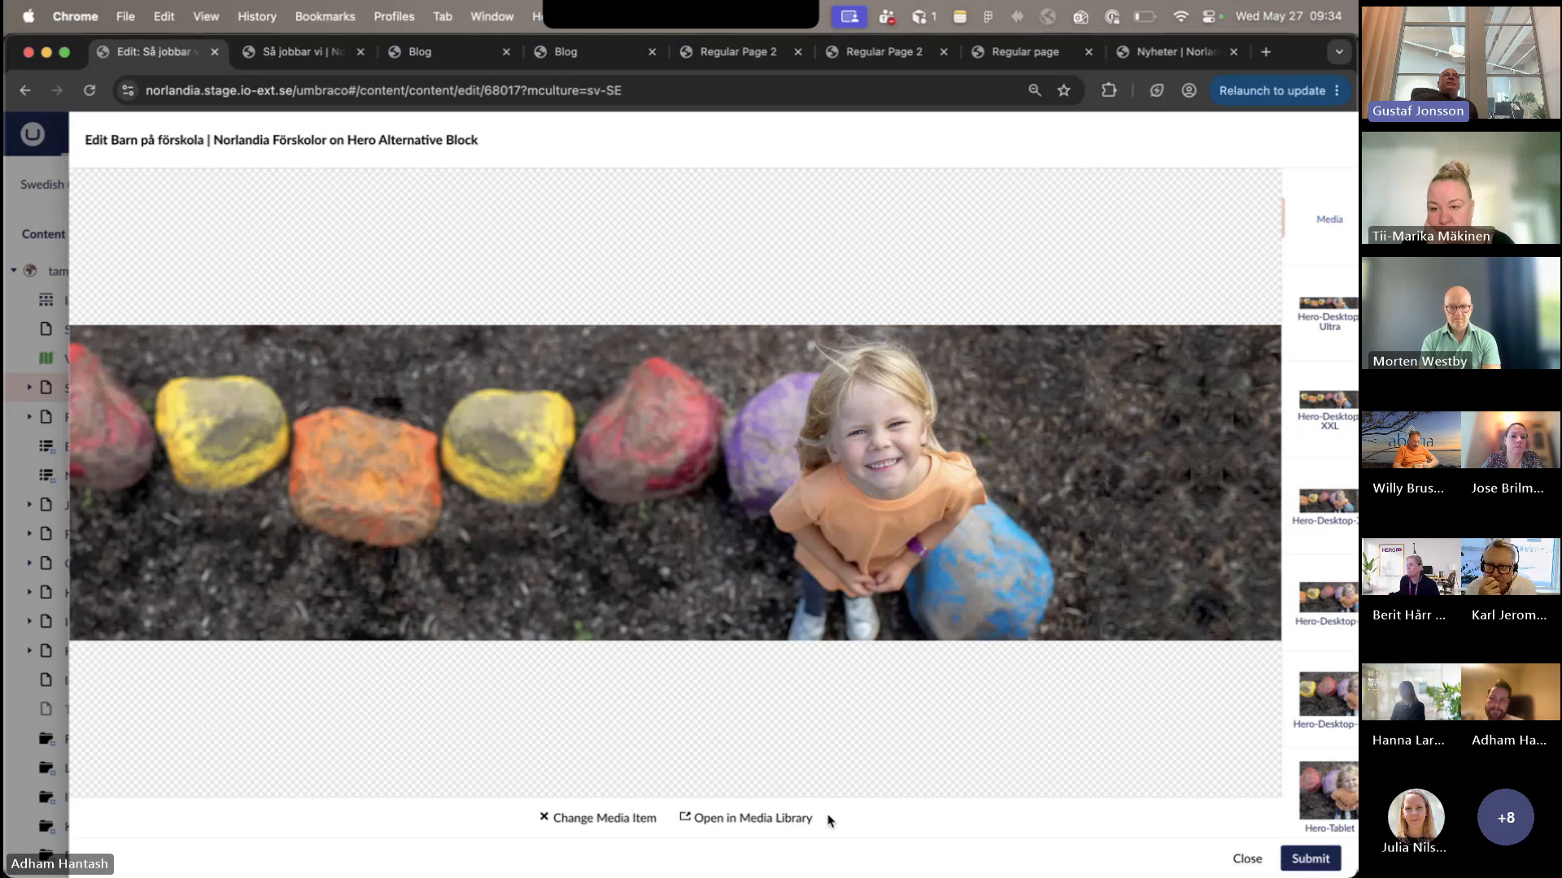
pyautogui.scroll(-3, 1310, 655)
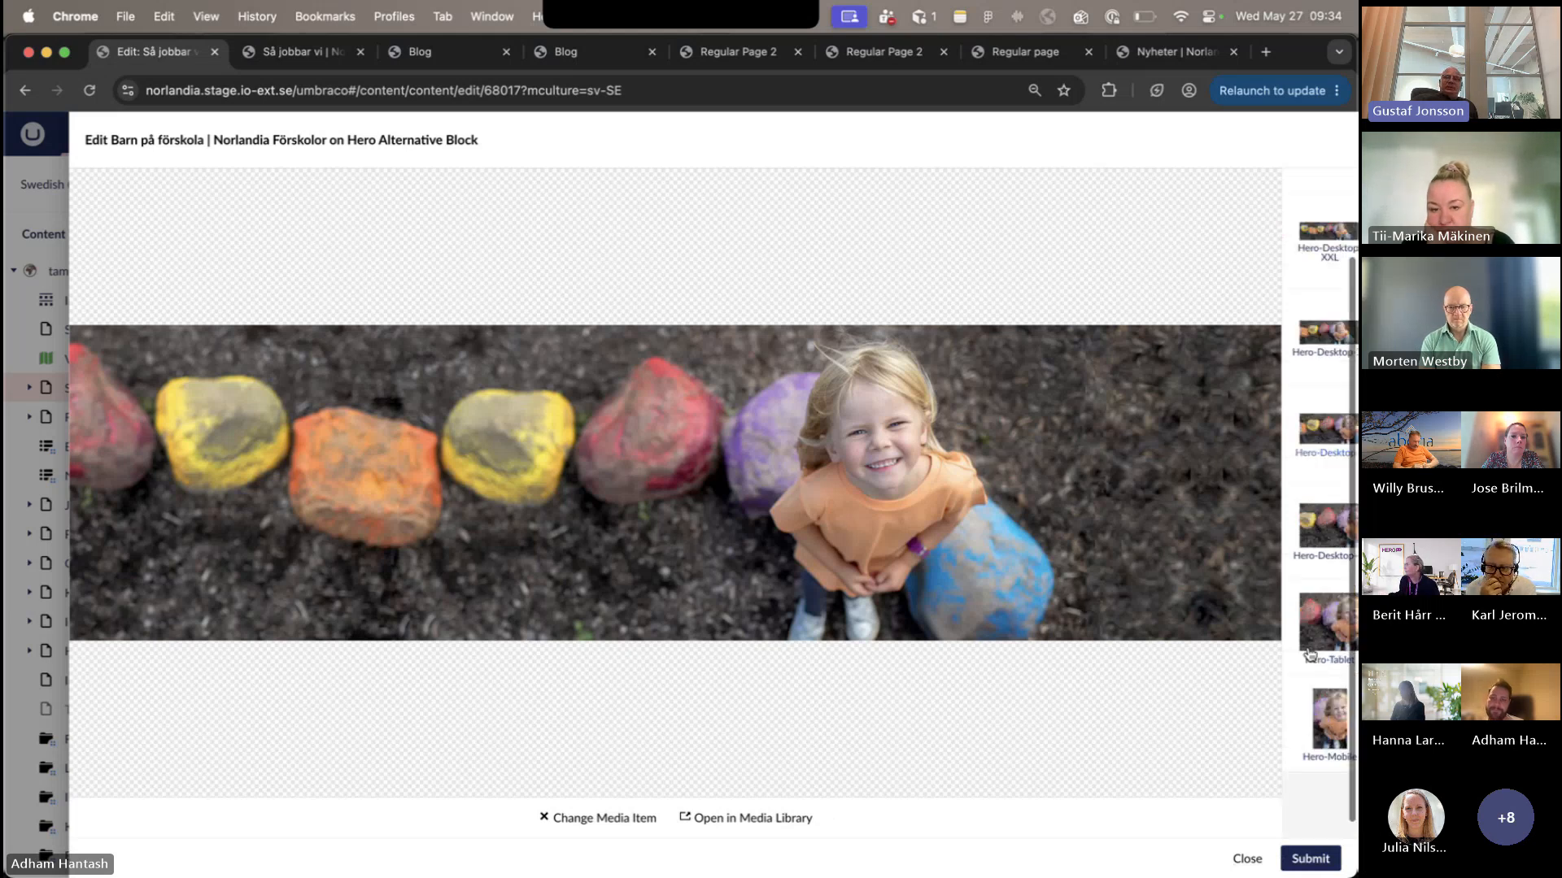
pyautogui.click(1320, 769)
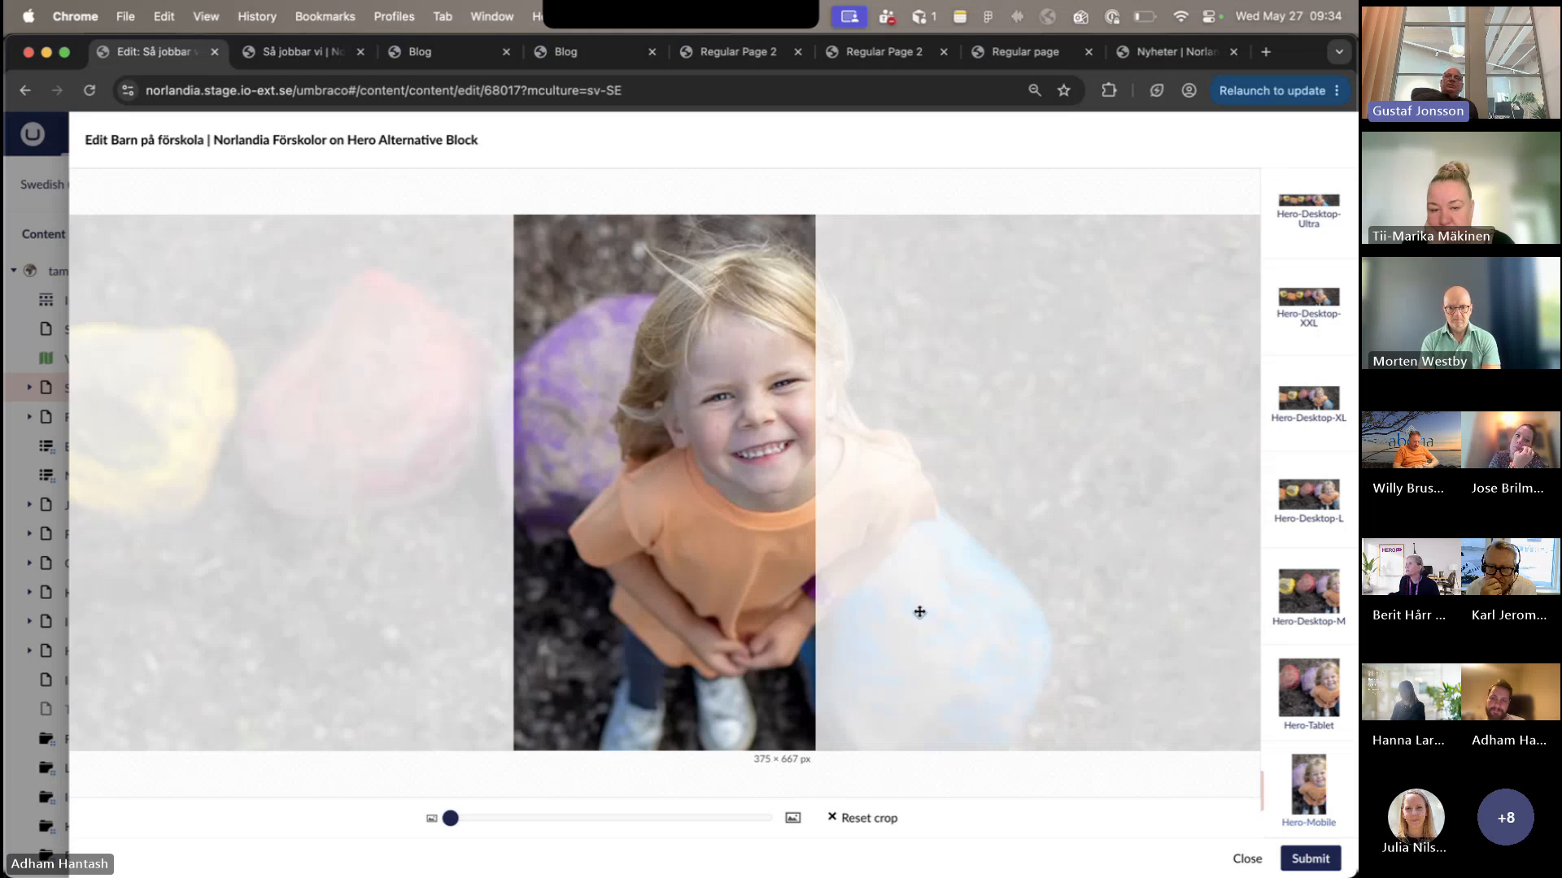
pyautogui.click(860, 819)
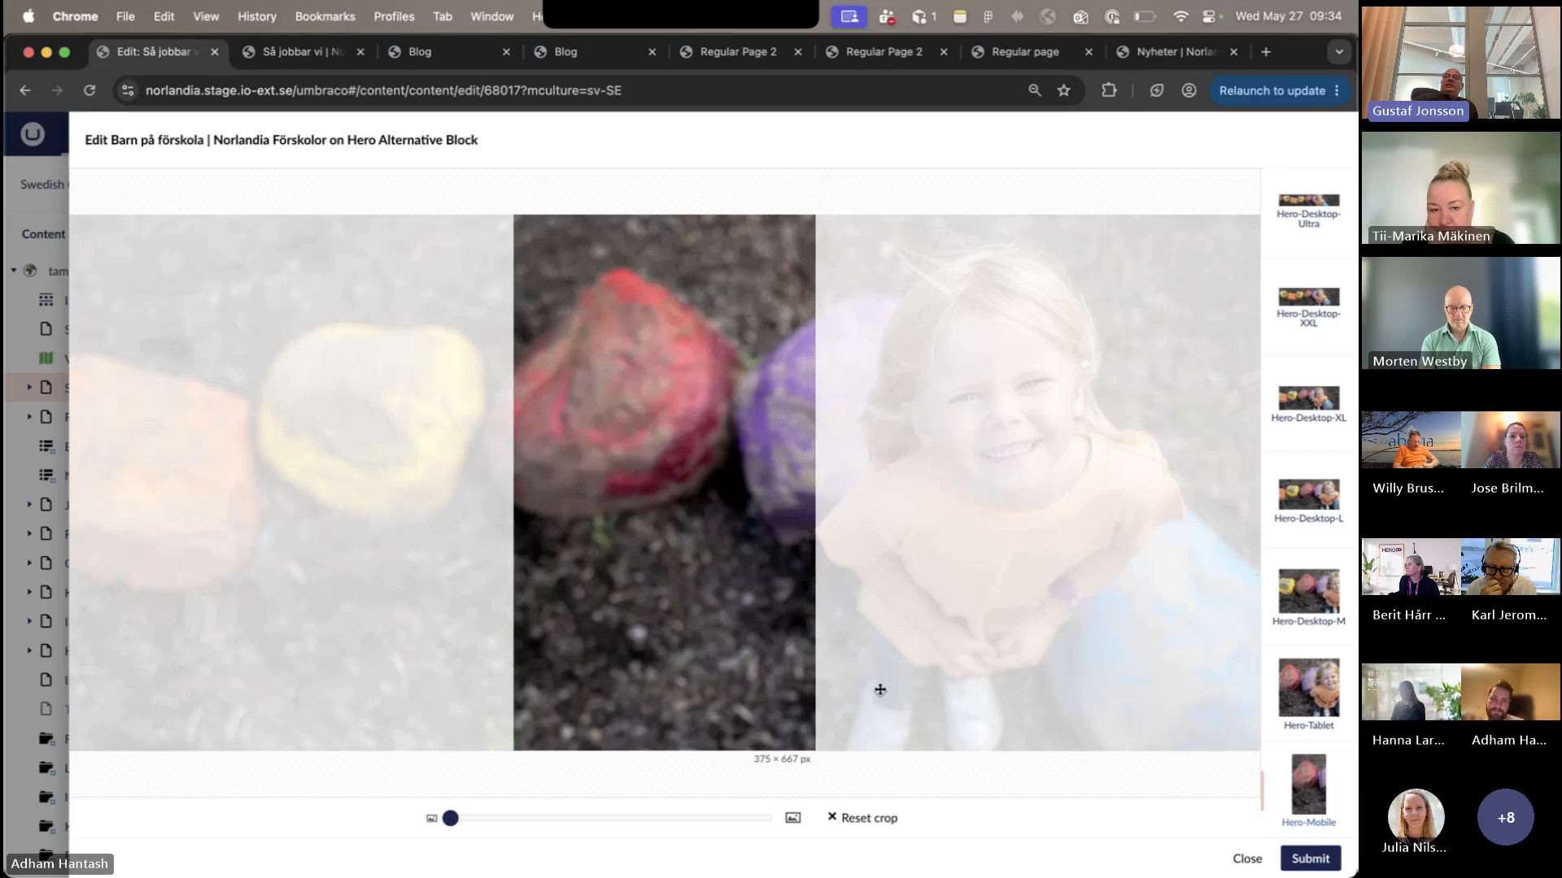
pyautogui.moveTo(880, 690); pyautogui.dragTo(586, 694)
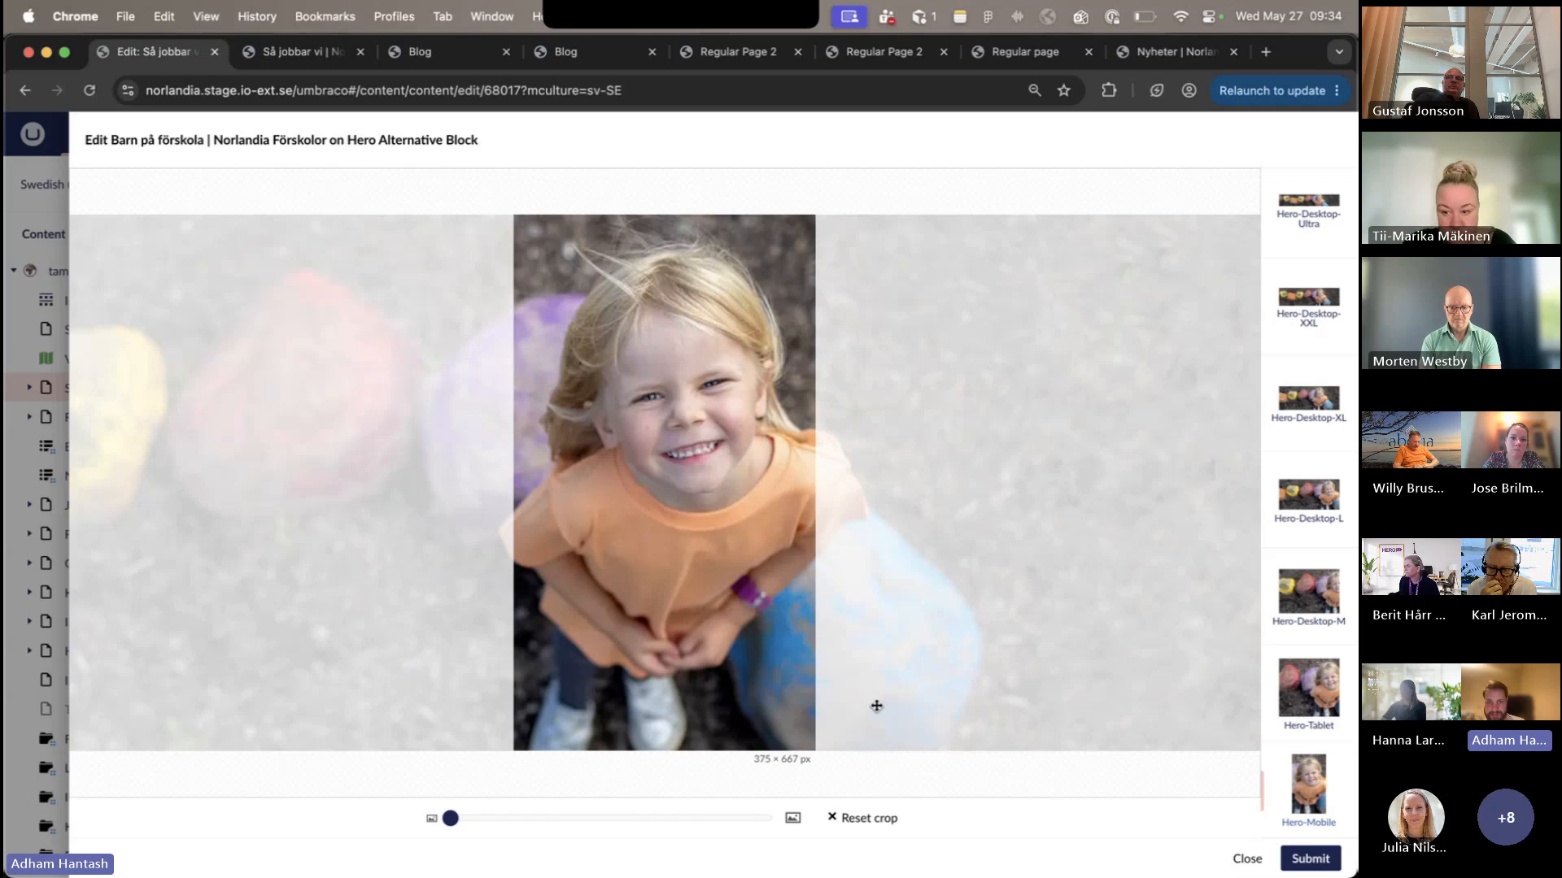
pyautogui.moveTo(973, 689); pyautogui.dragTo(938, 700)
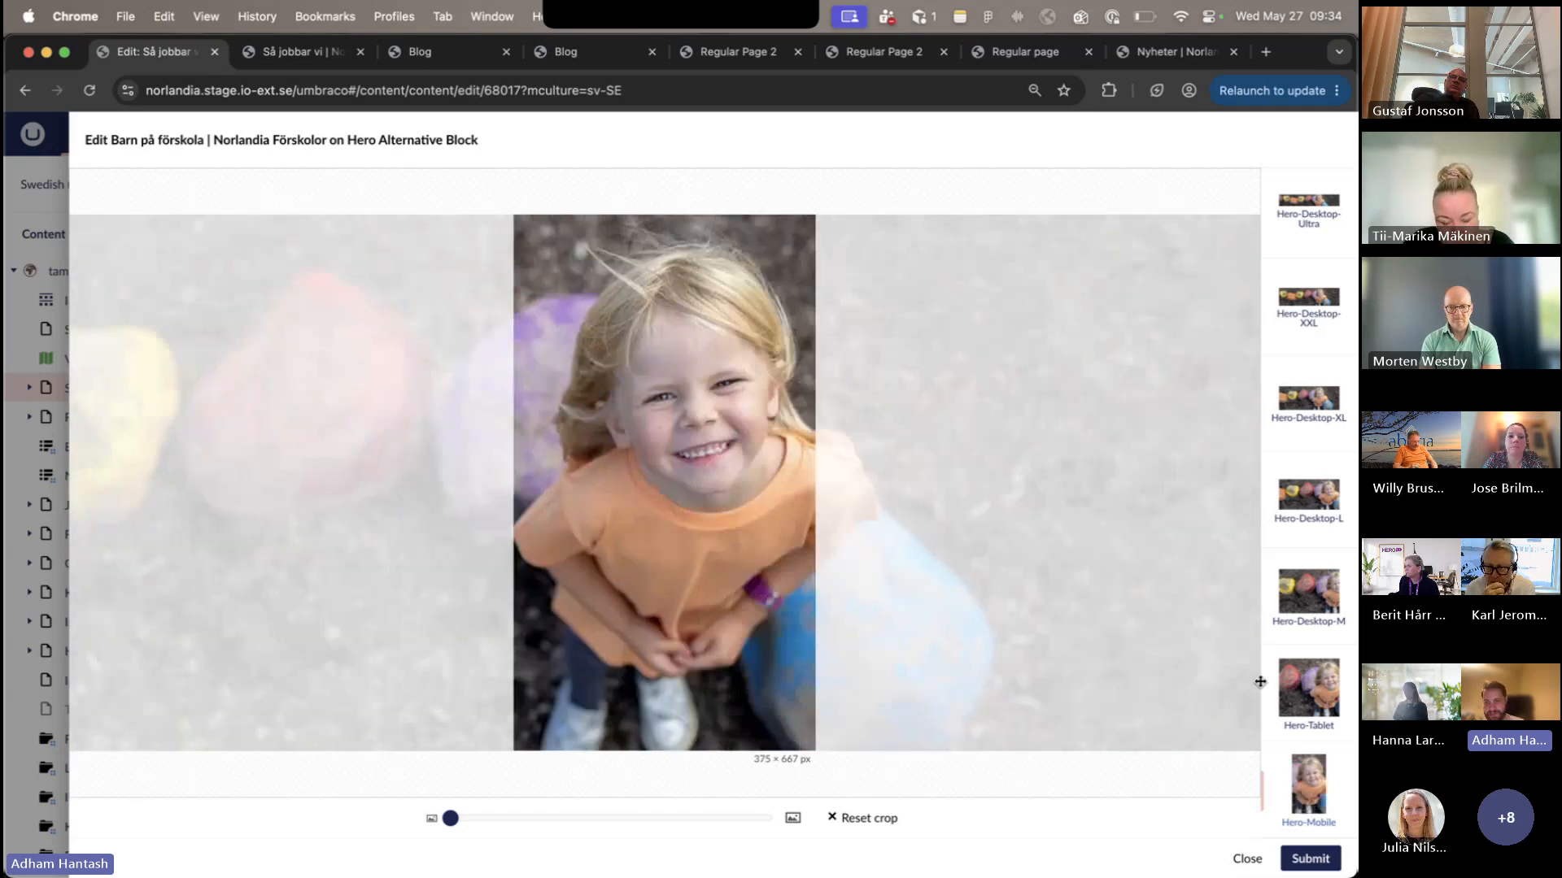
# - Reposition the Hero-Desktop-M crop so the girl is fully in frame and submit the image and hero block changes
pyautogui.click(1293, 704)
pyautogui.click(1301, 591)
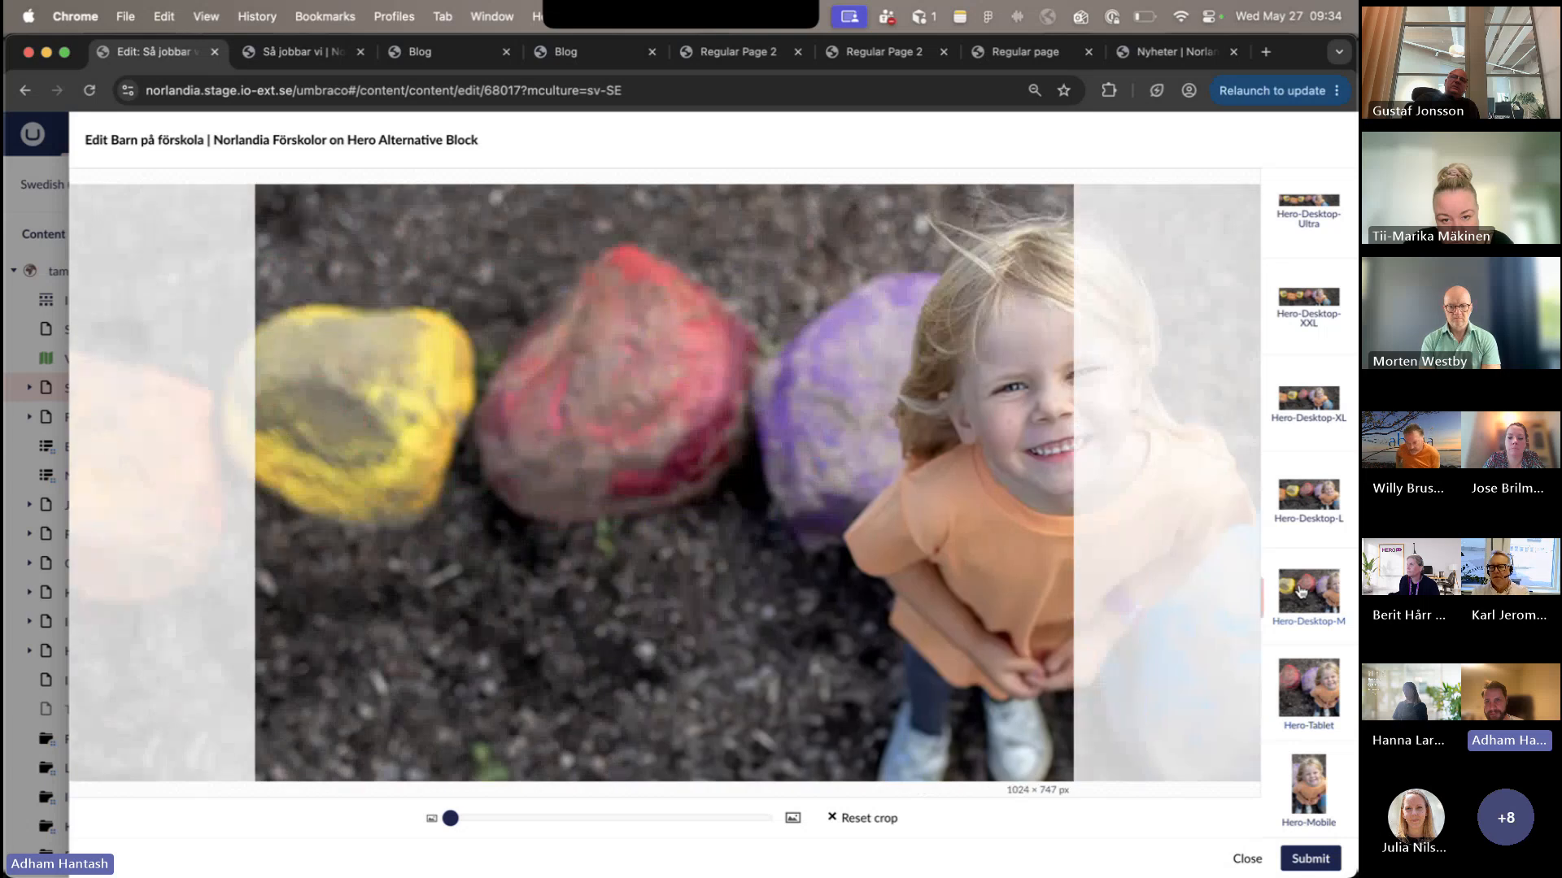
pyautogui.scroll(2, 1296, 428)
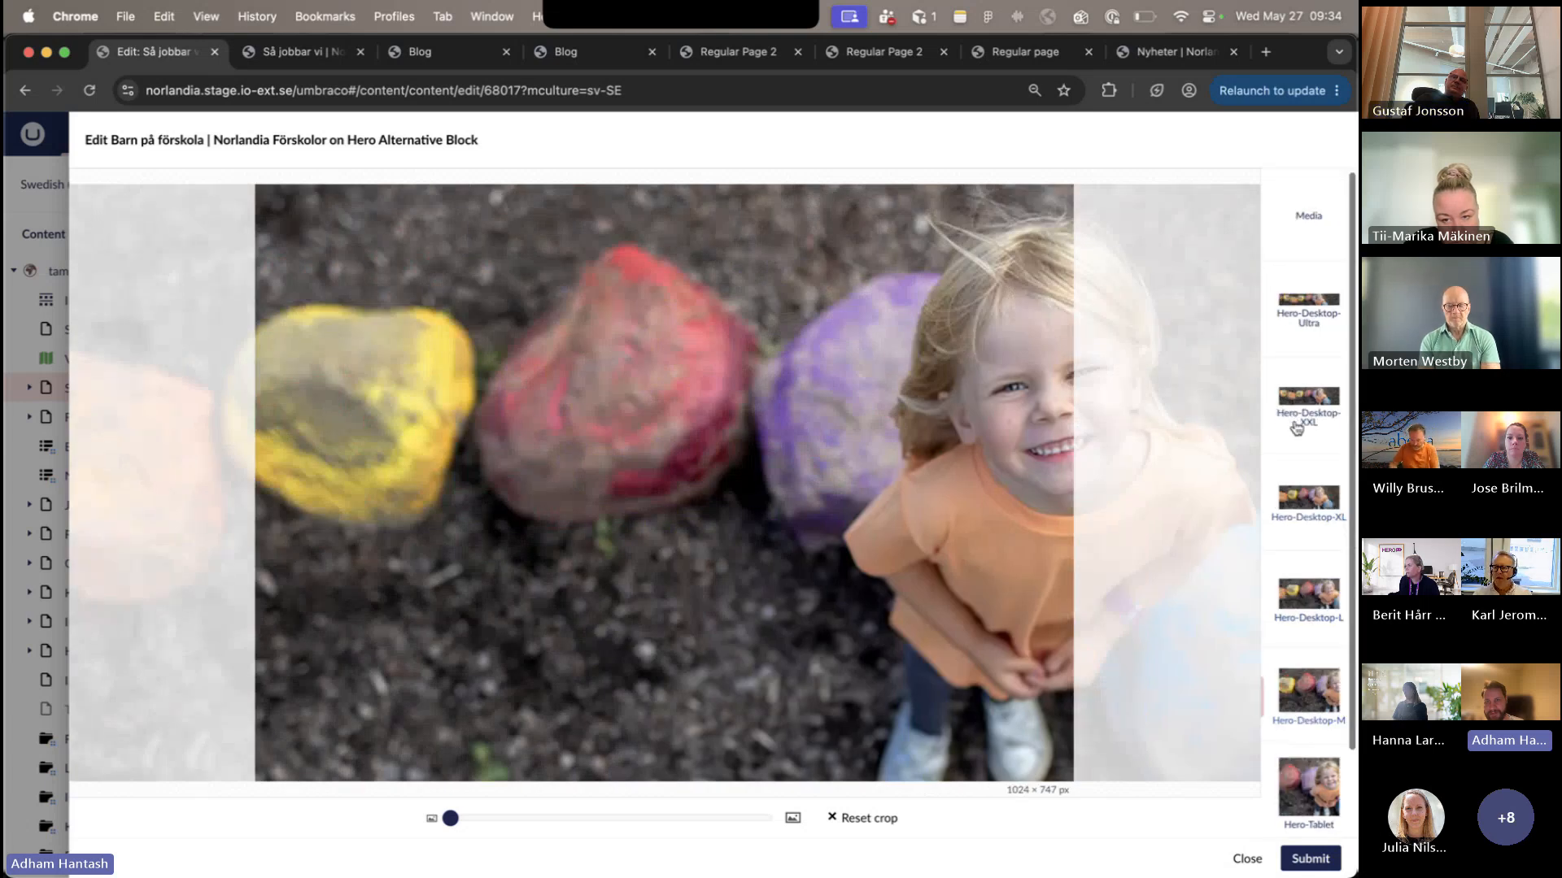
pyautogui.moveTo(1151, 621); pyautogui.dragTo(998, 623)
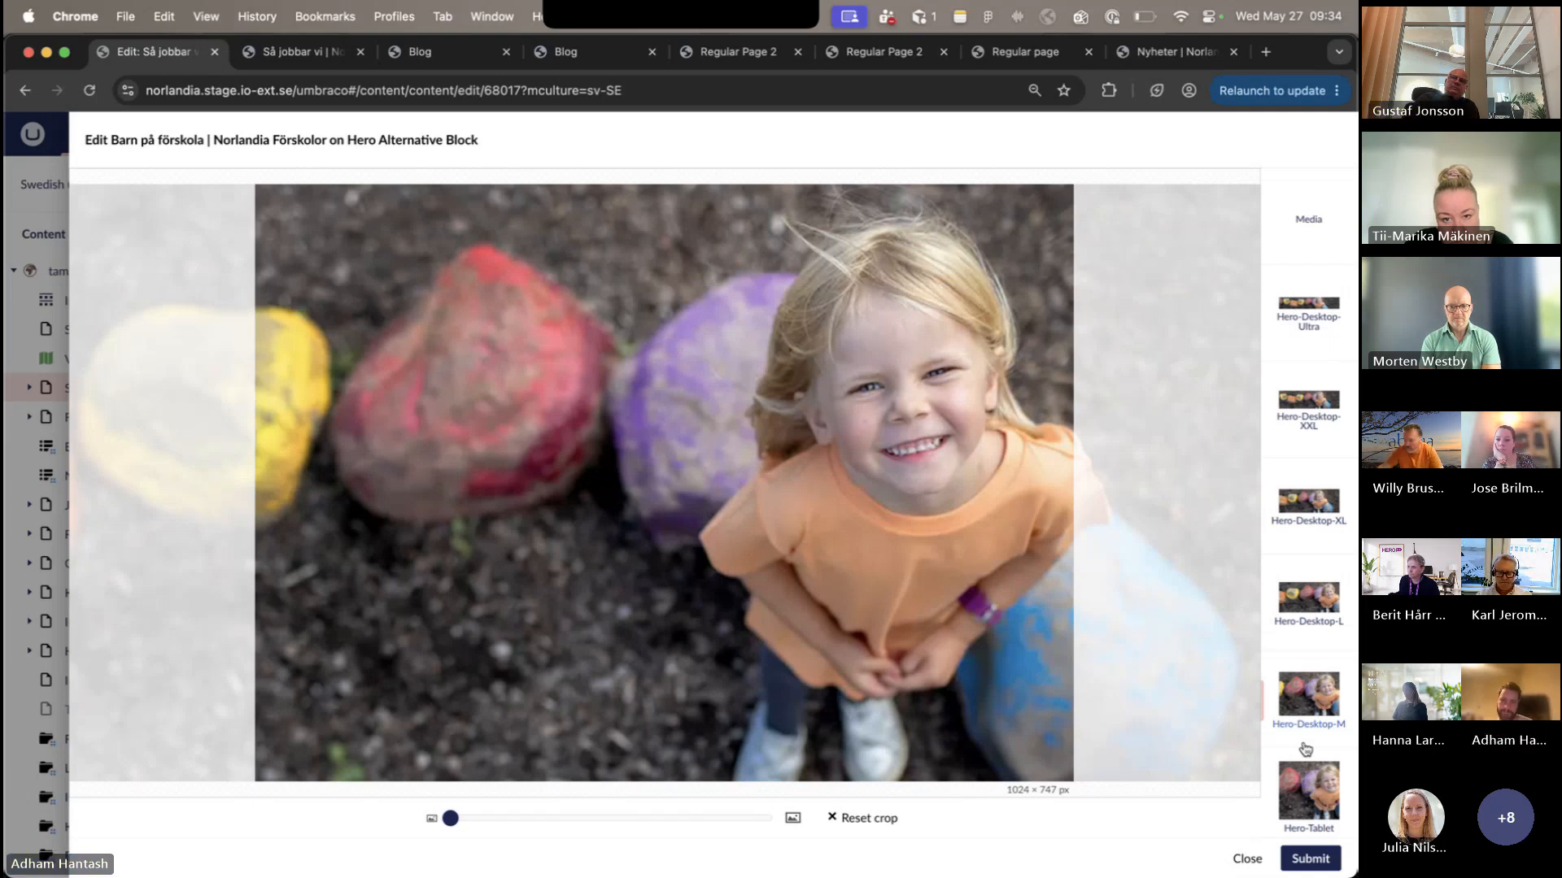
pyautogui.click(1306, 861)
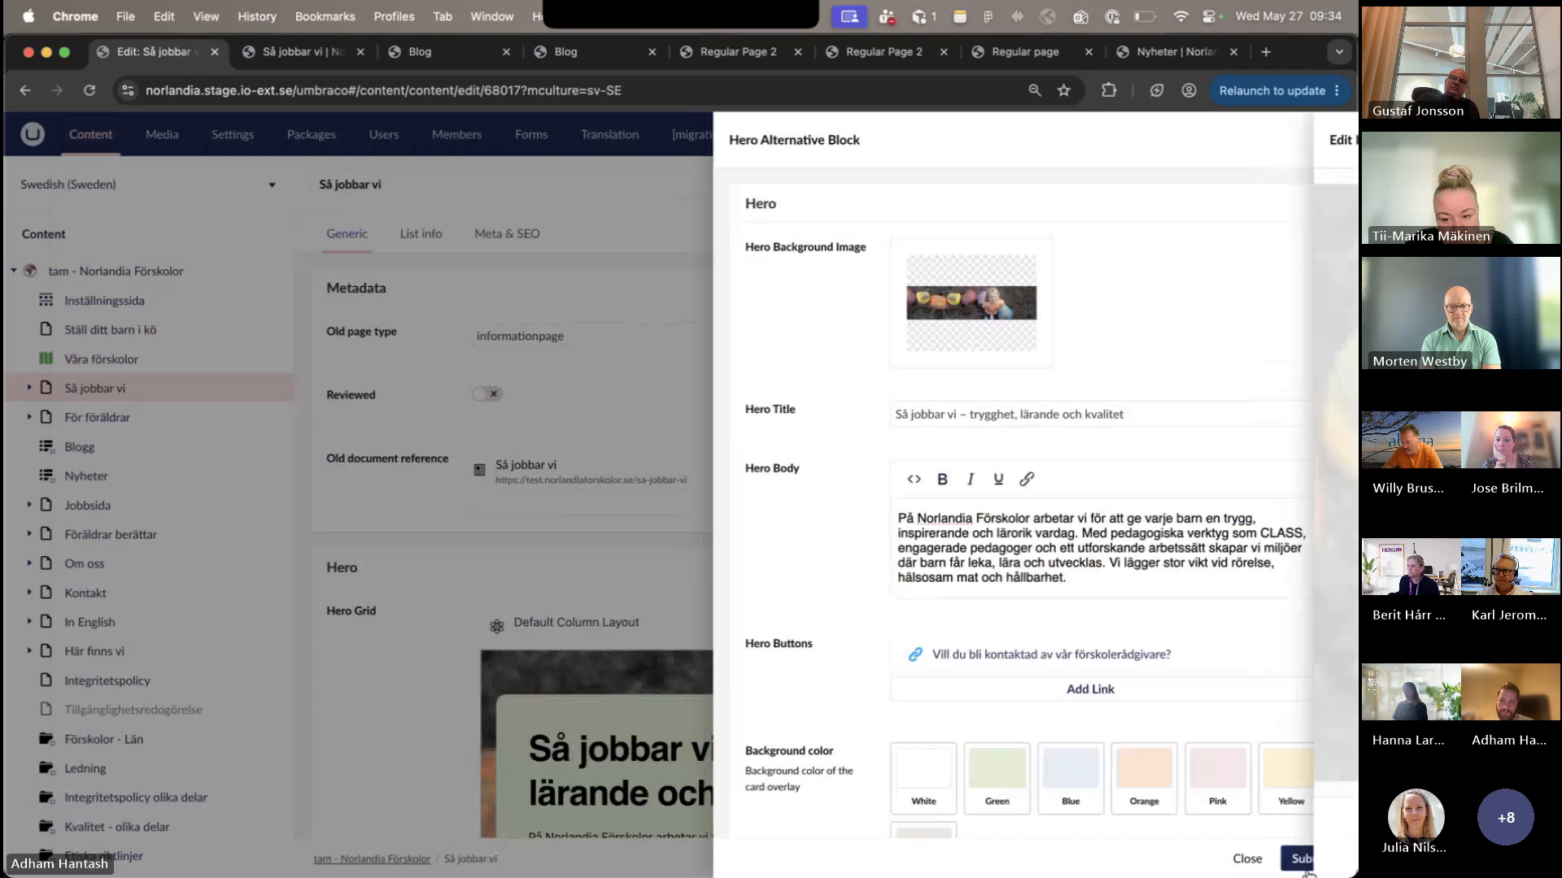
pyautogui.click(1304, 856)
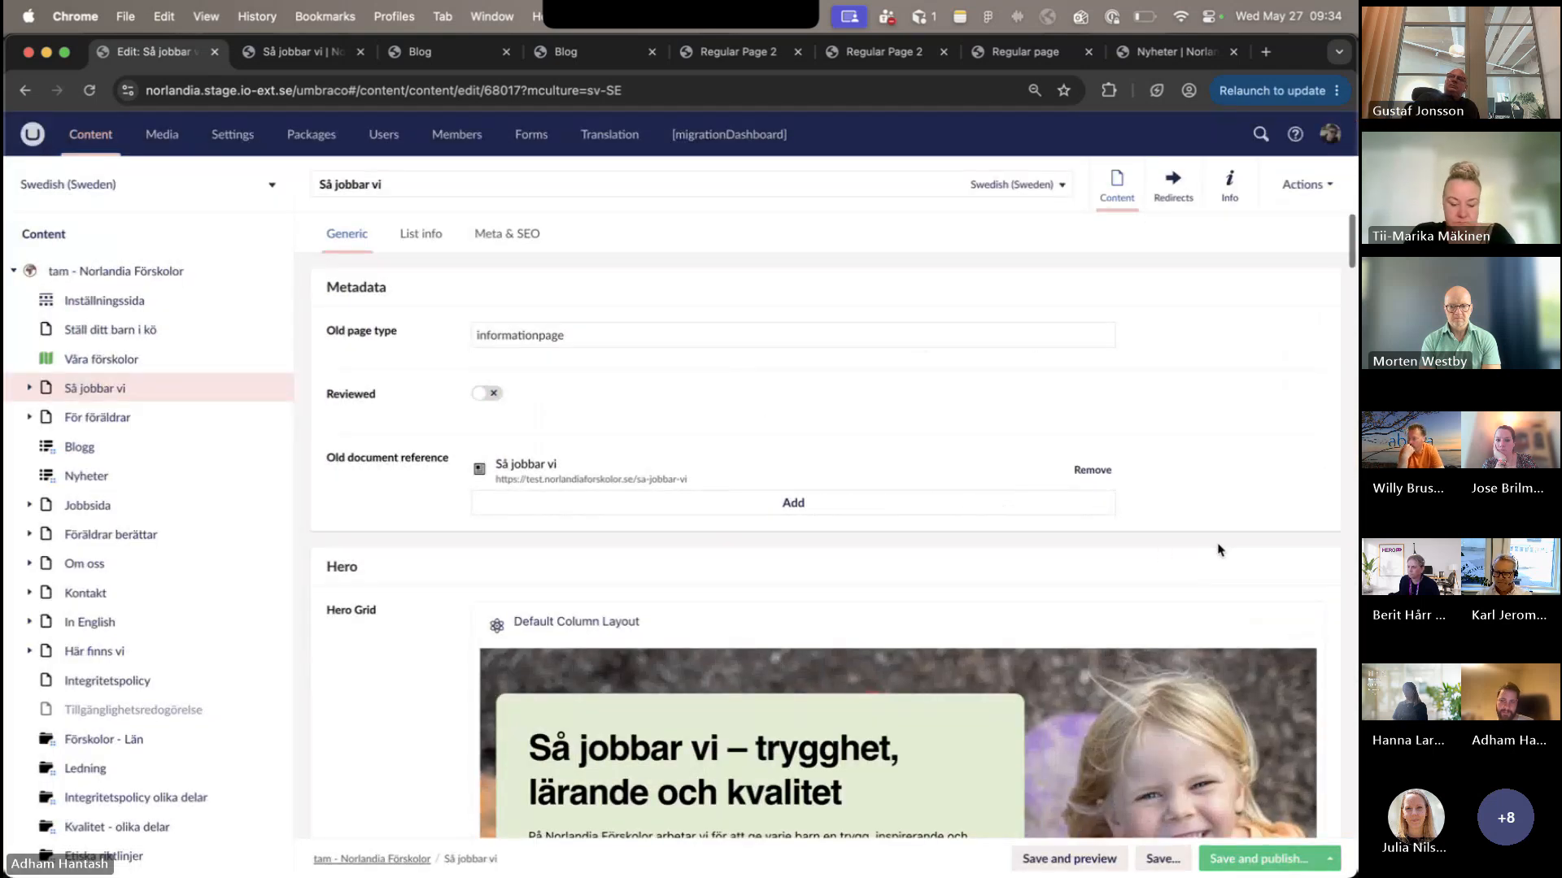
# - Examine how the content sections of the published Så jobbar vi page stack in the mobile-width view, down to the page links
pyautogui.scroll(-10, 1161, 551)
pyautogui.scroll(-3, 1162, 553)
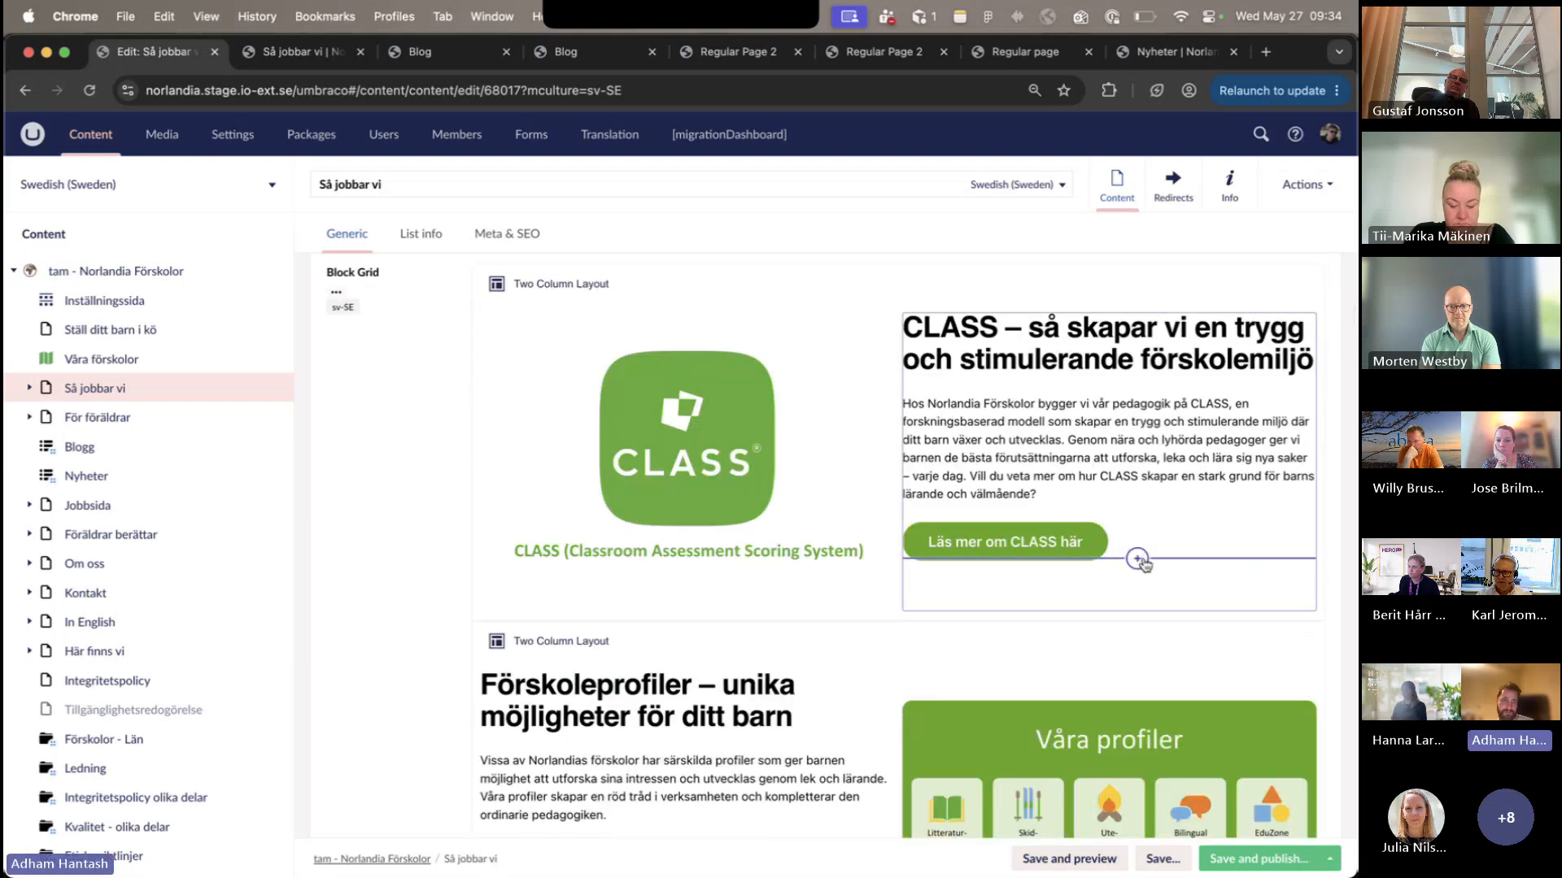
pyautogui.click(297, 57)
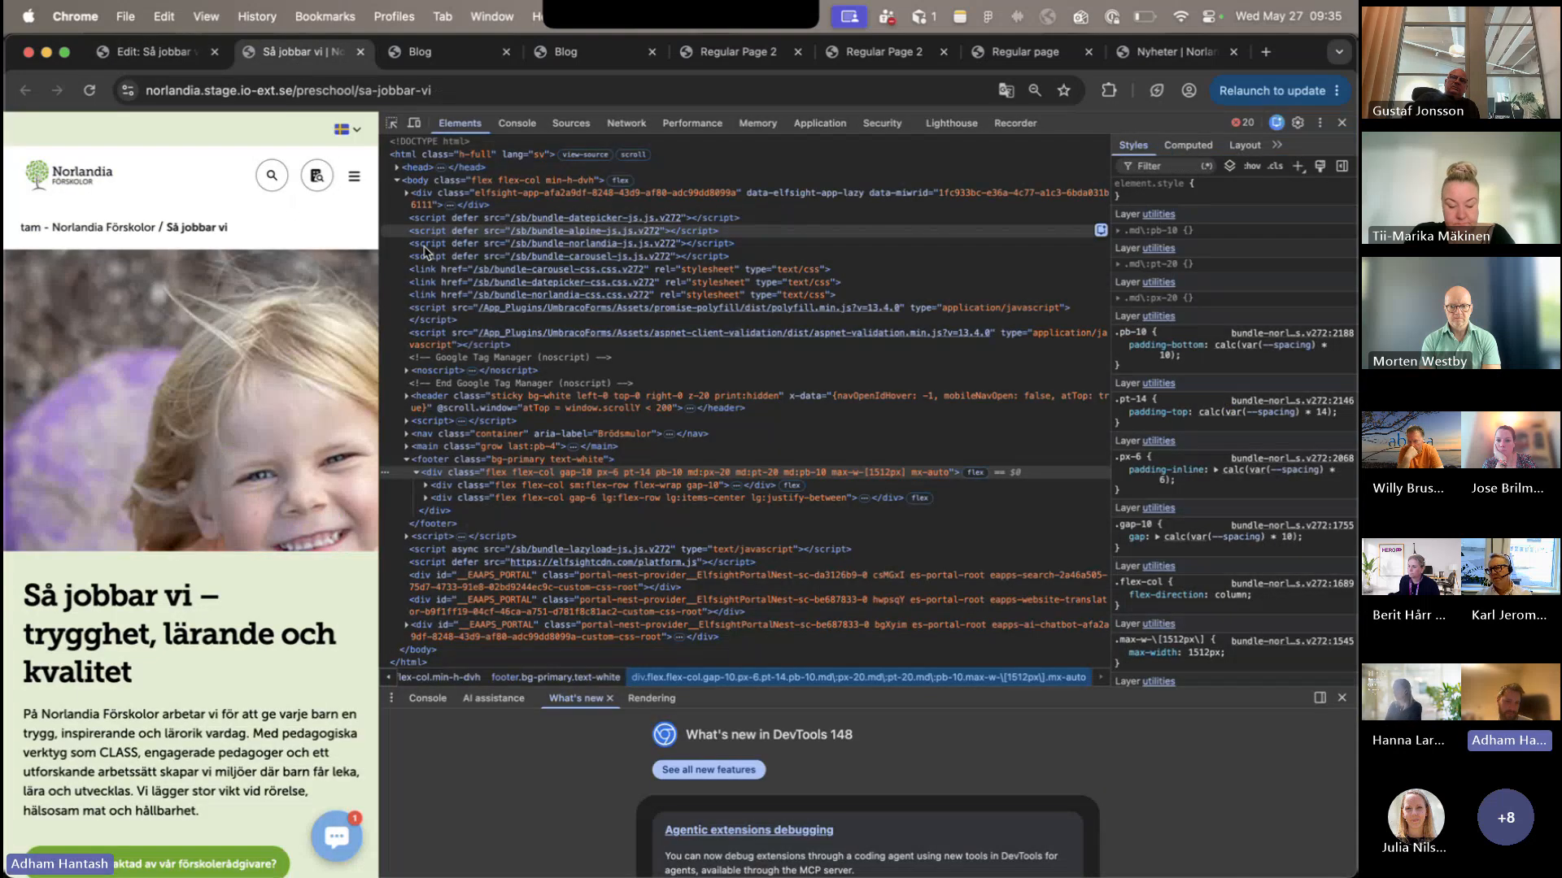
pyautogui.scroll(-15, 319, 449)
pyautogui.scroll(-10, 321, 452)
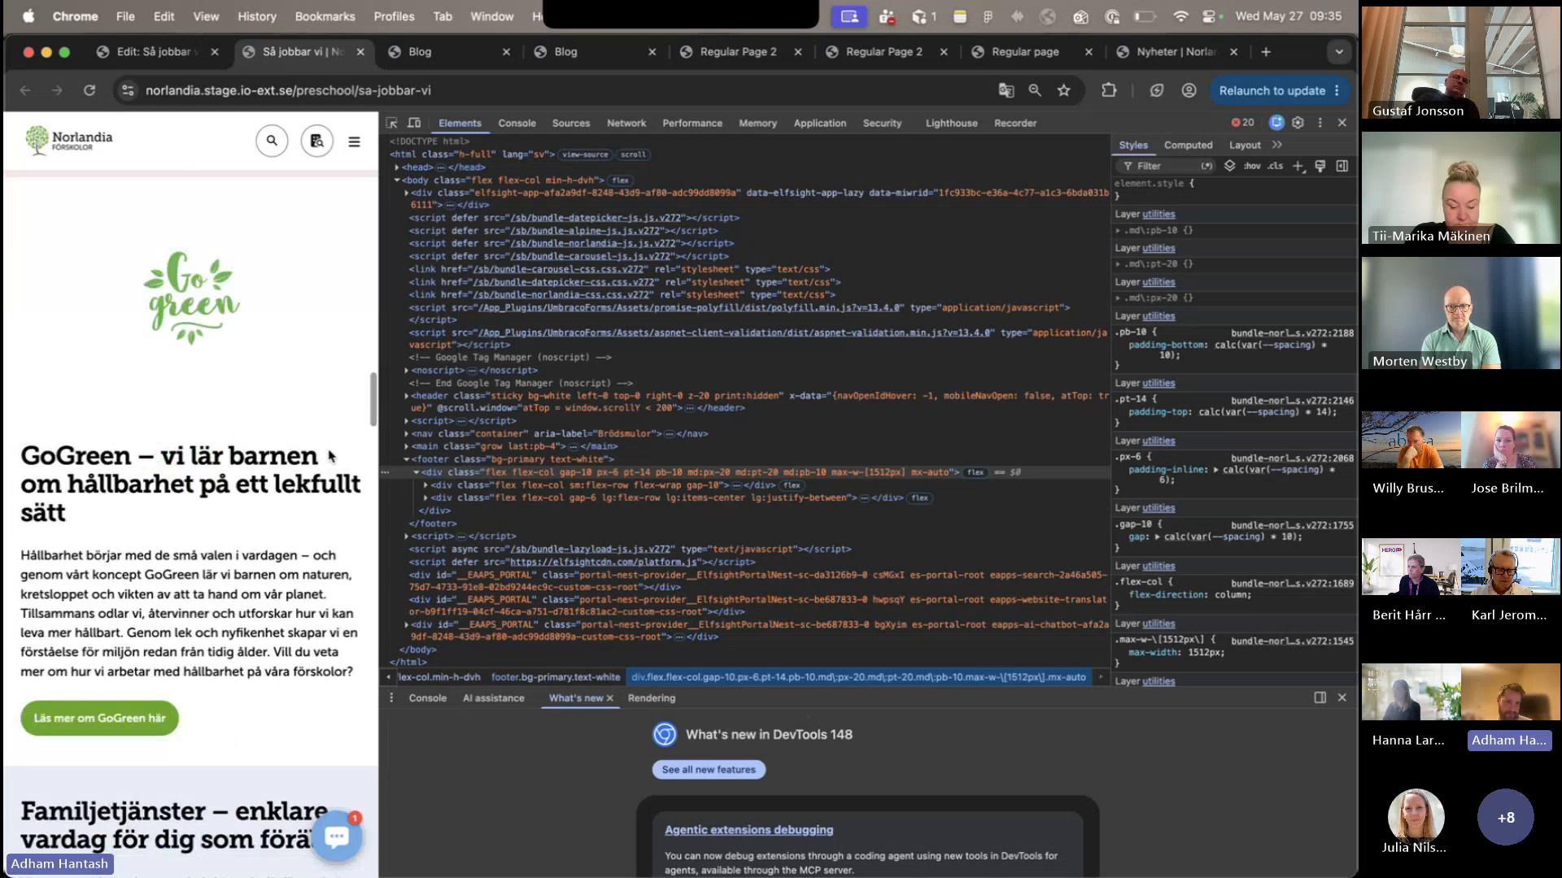
pyautogui.moveTo(370, 490); pyautogui.dragTo(350, 584)
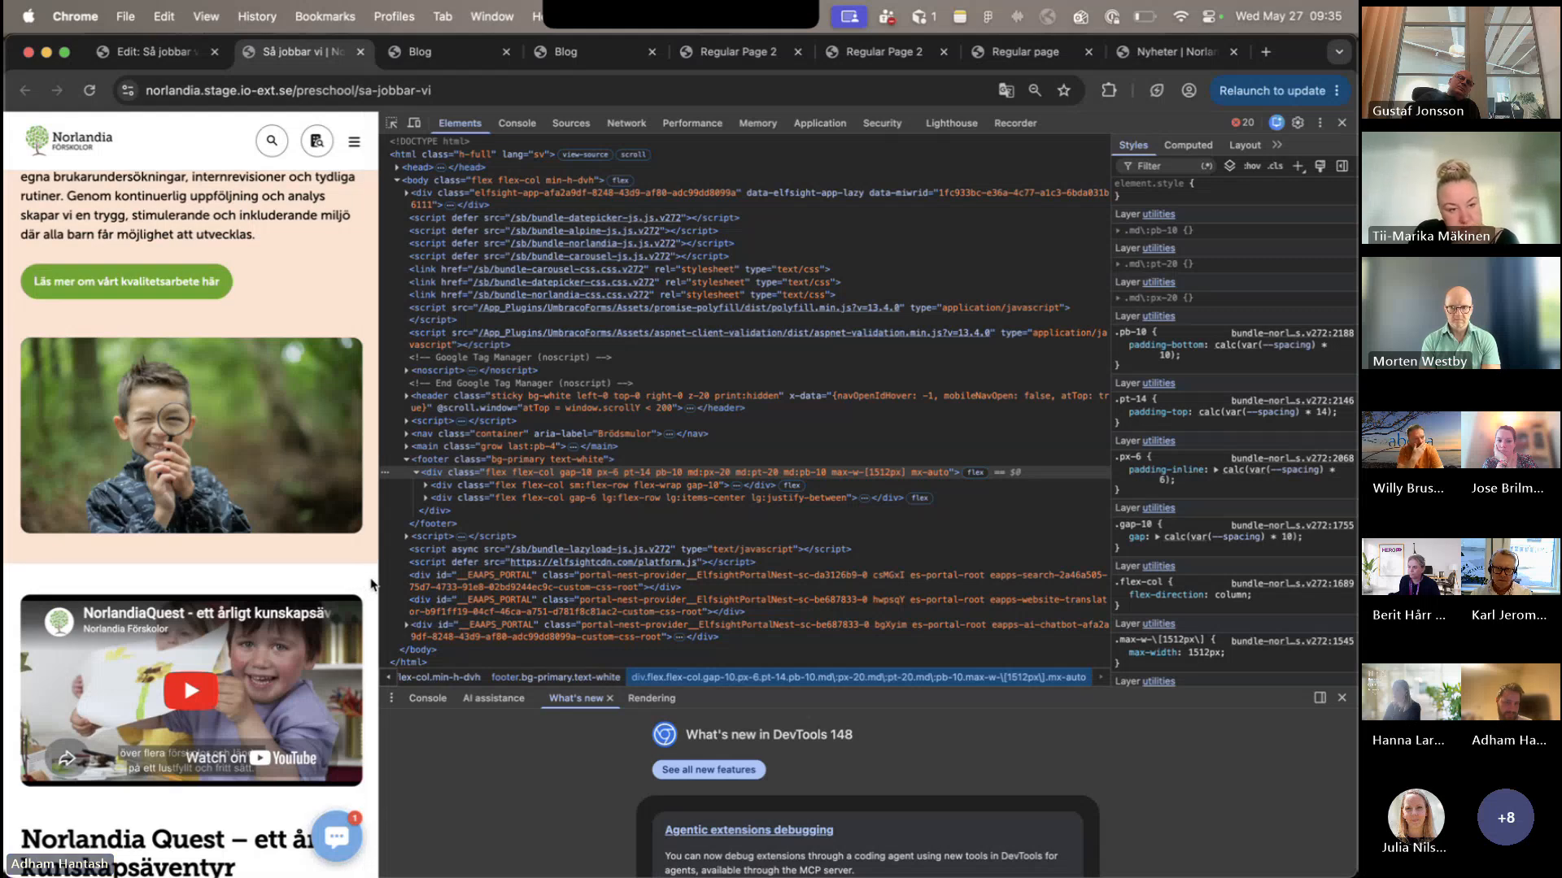
pyautogui.scroll(-6, 370, 584)
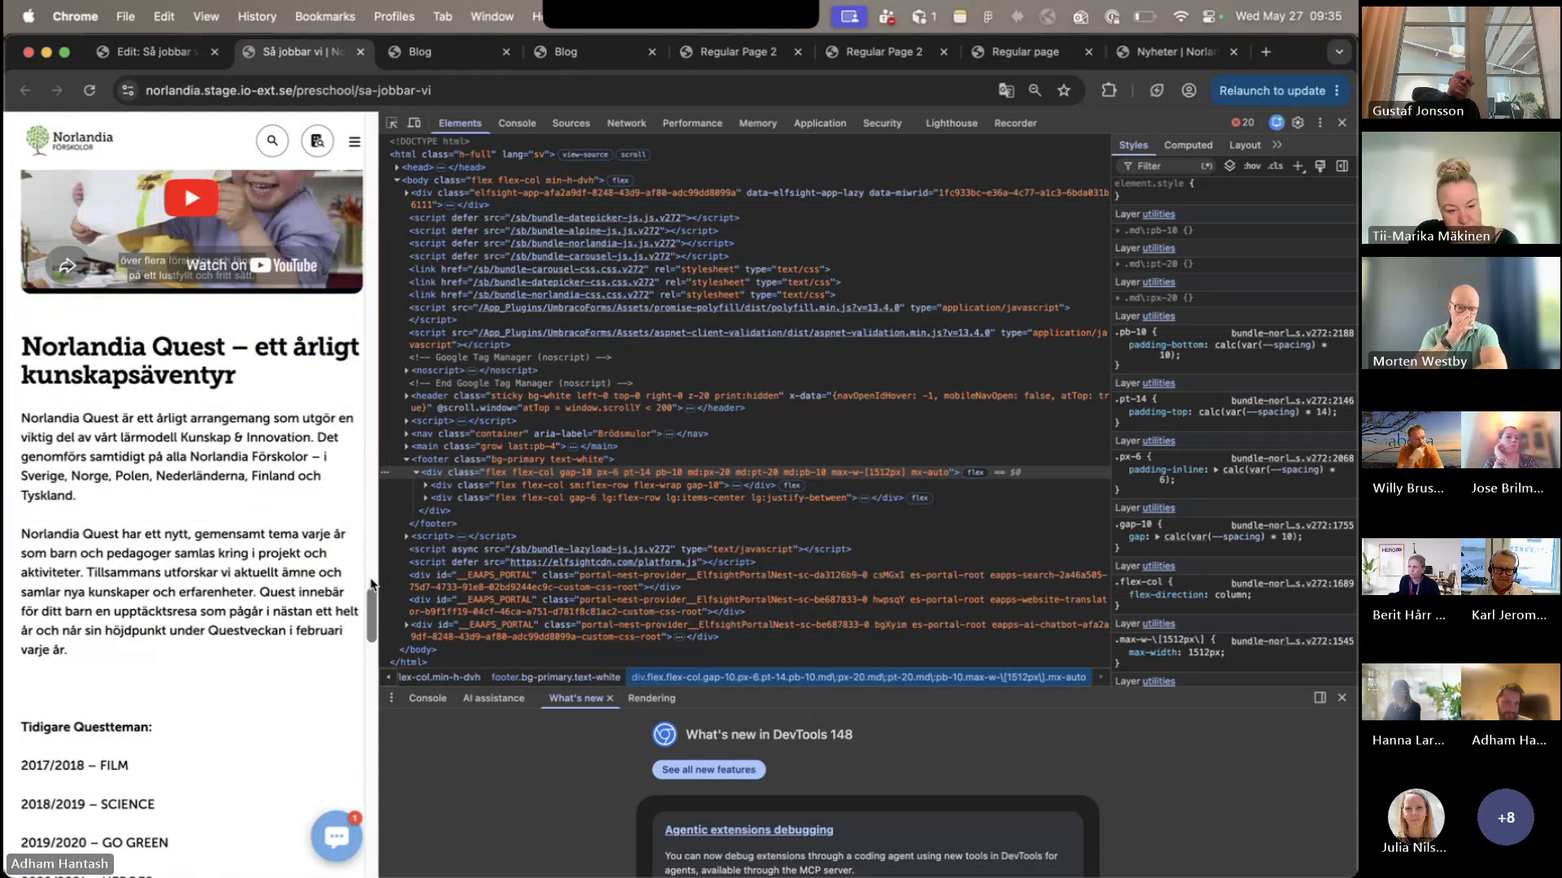
pyautogui.scroll(-10, 371, 584)
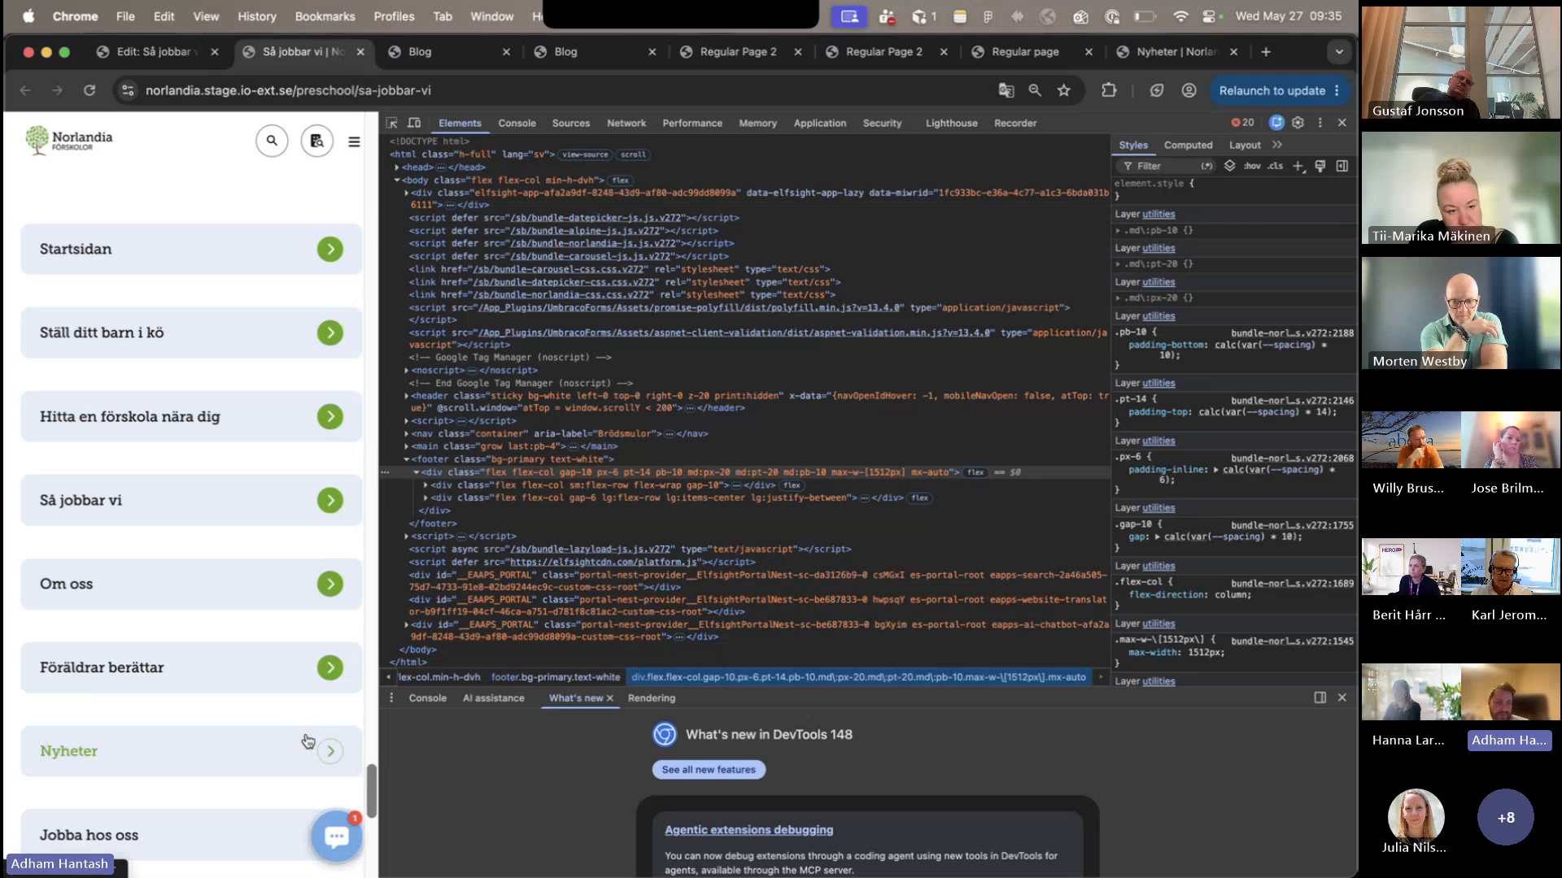
pyautogui.scroll(10, 307, 740)
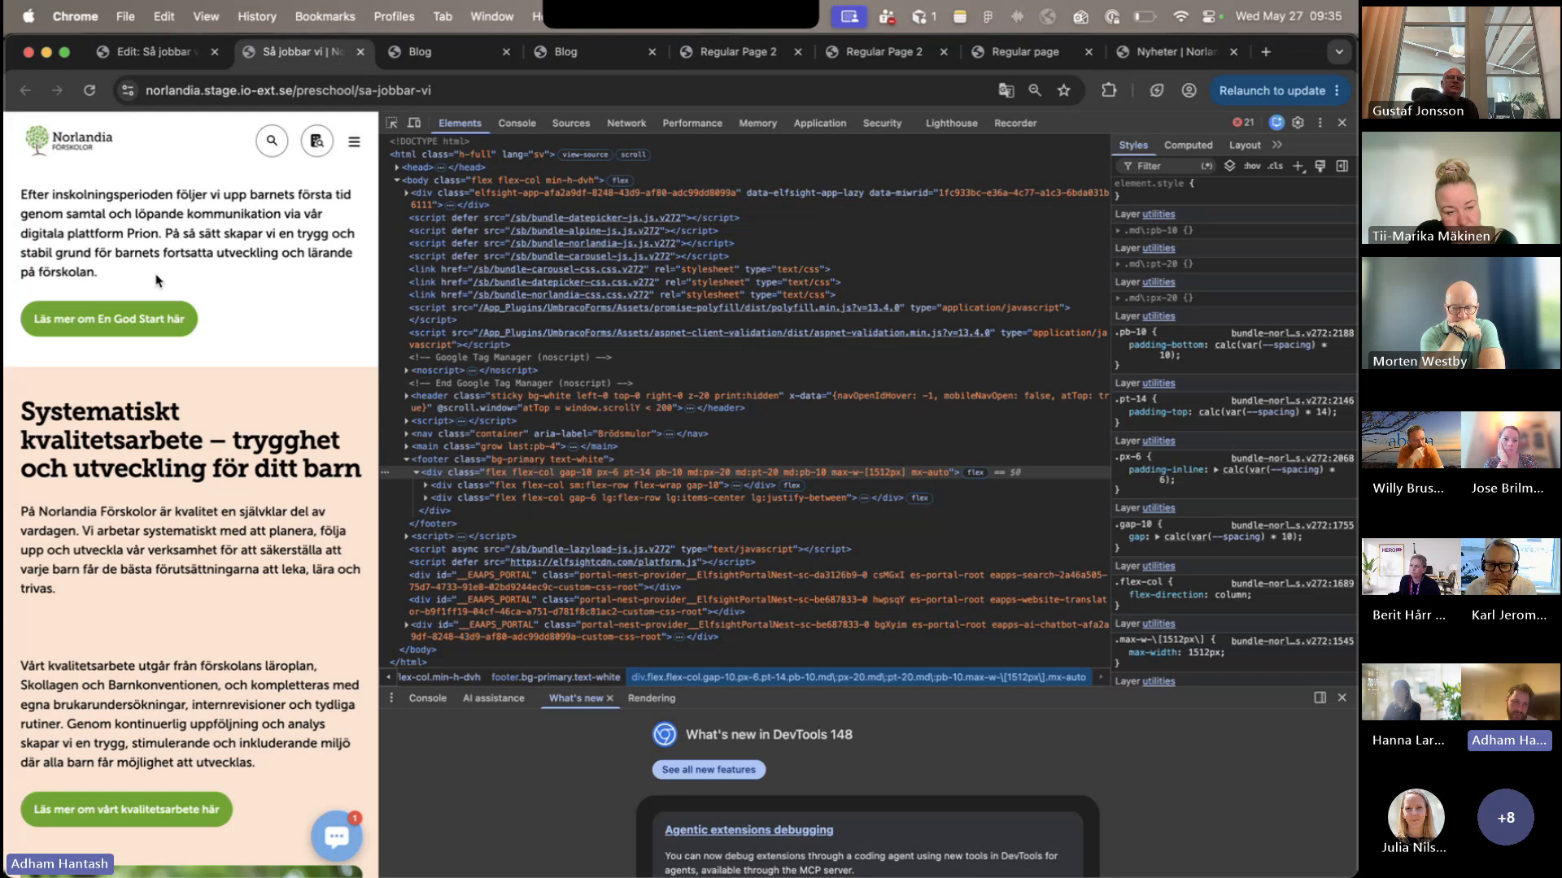
# - Widen the published Så jobbar vi page to its two-column layout and examine the Systematiskt kvalitetsarbete and En God Start sections
pyautogui.click(155, 51)
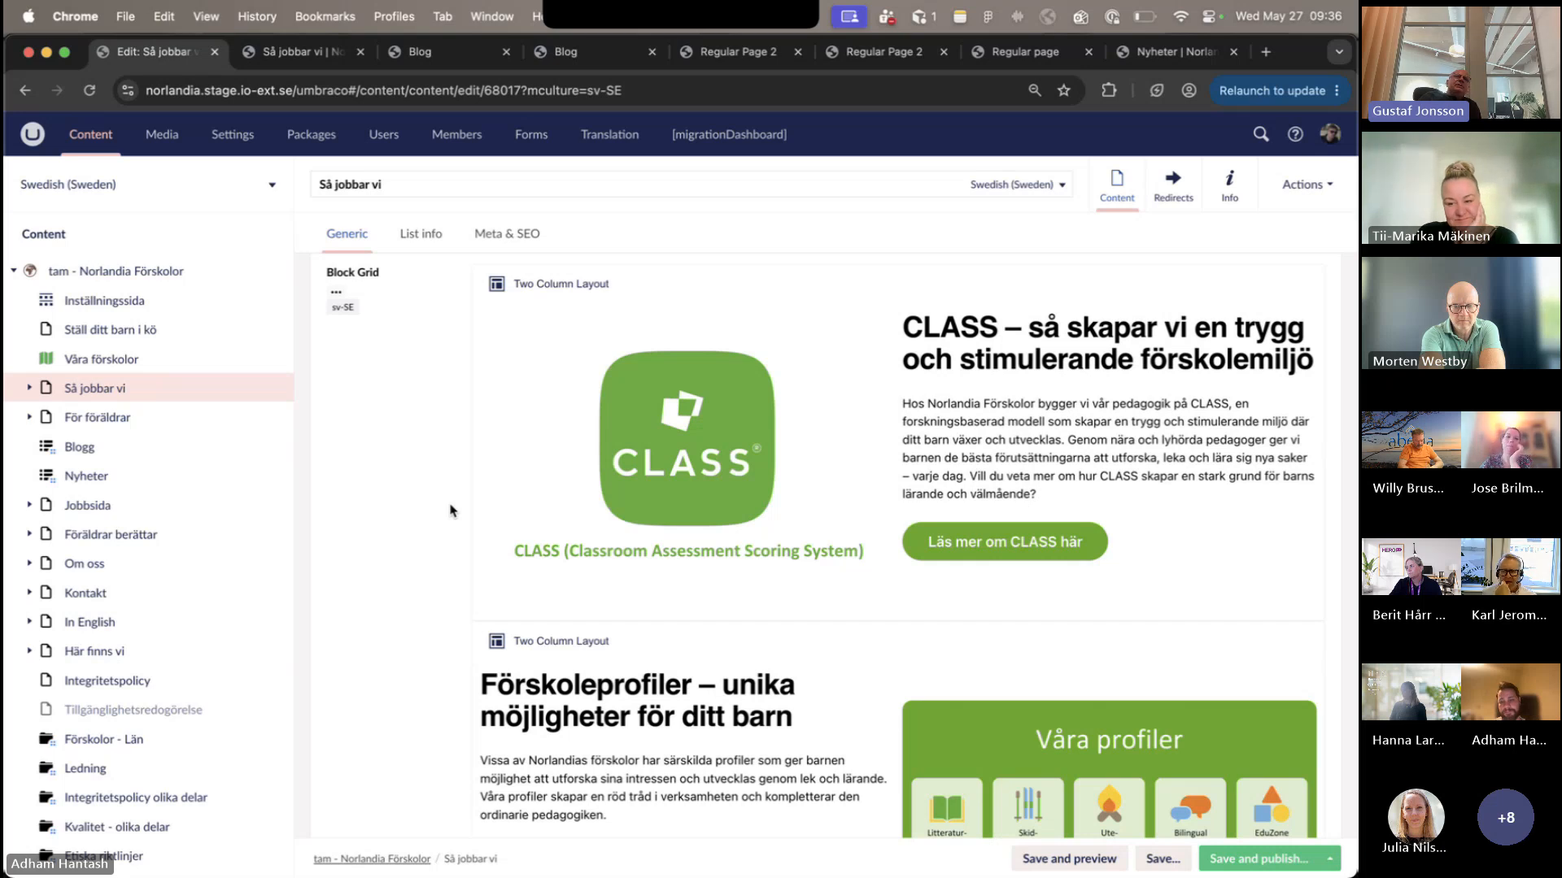
pyautogui.click(305, 52)
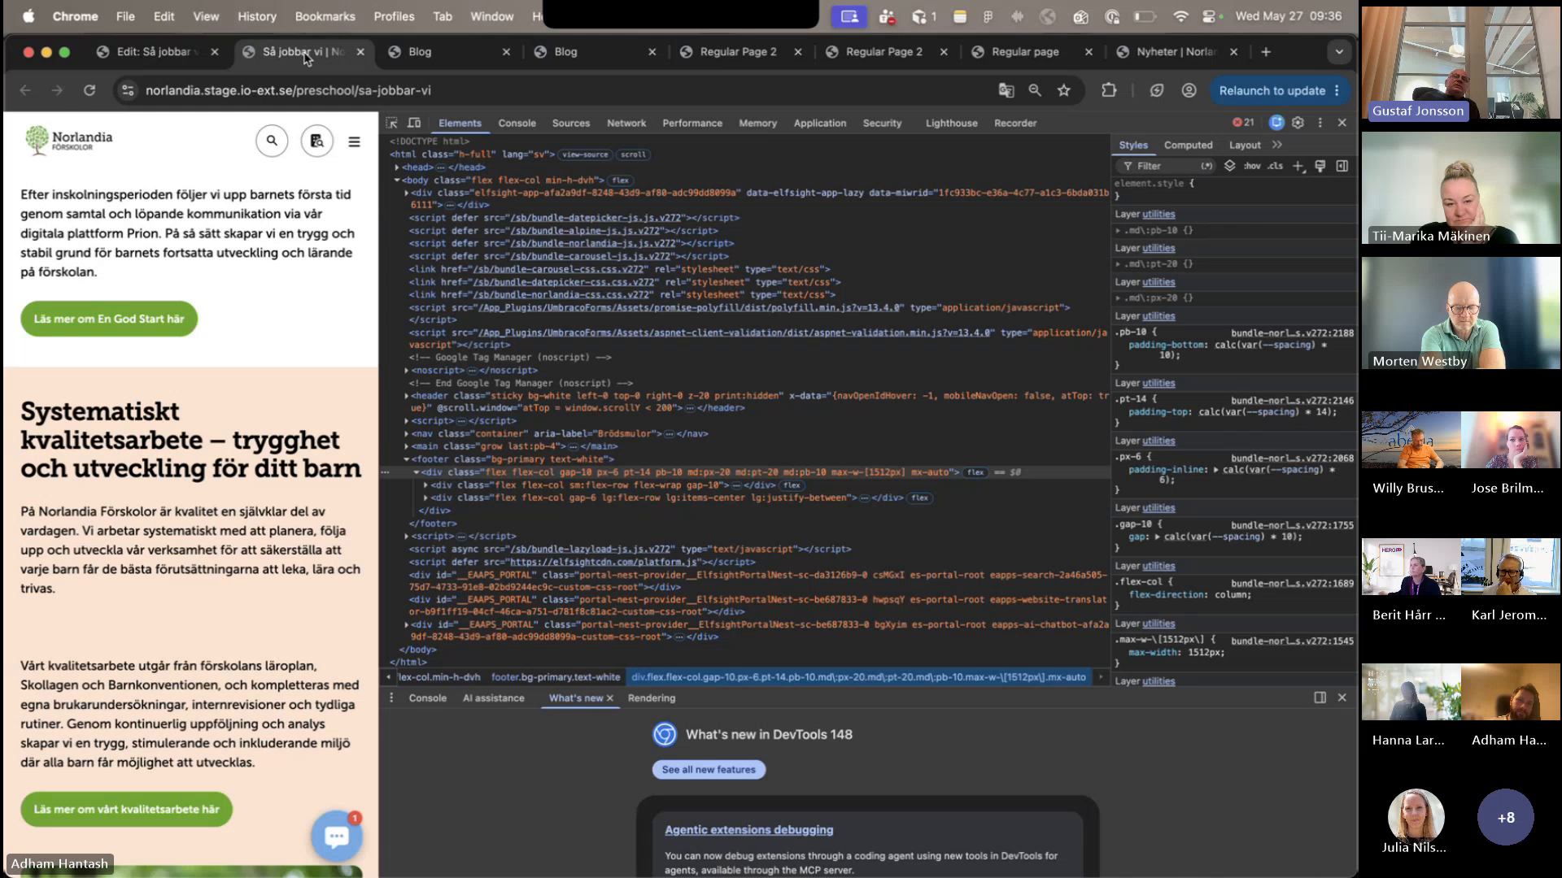
pyautogui.moveTo(380, 348); pyautogui.dragTo(879, 409)
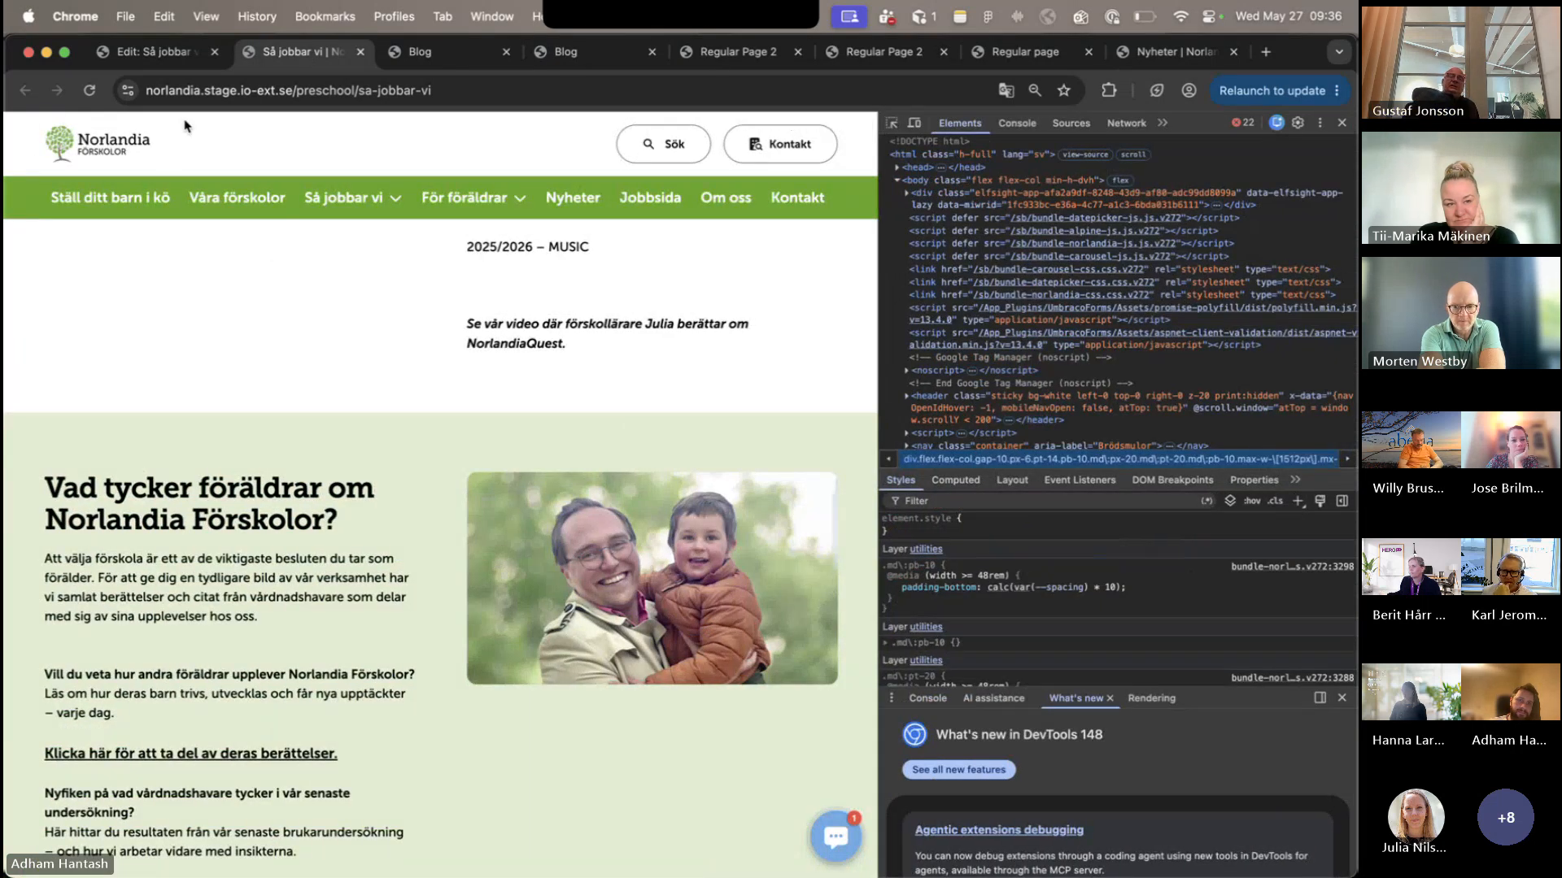
pyautogui.click(163, 52)
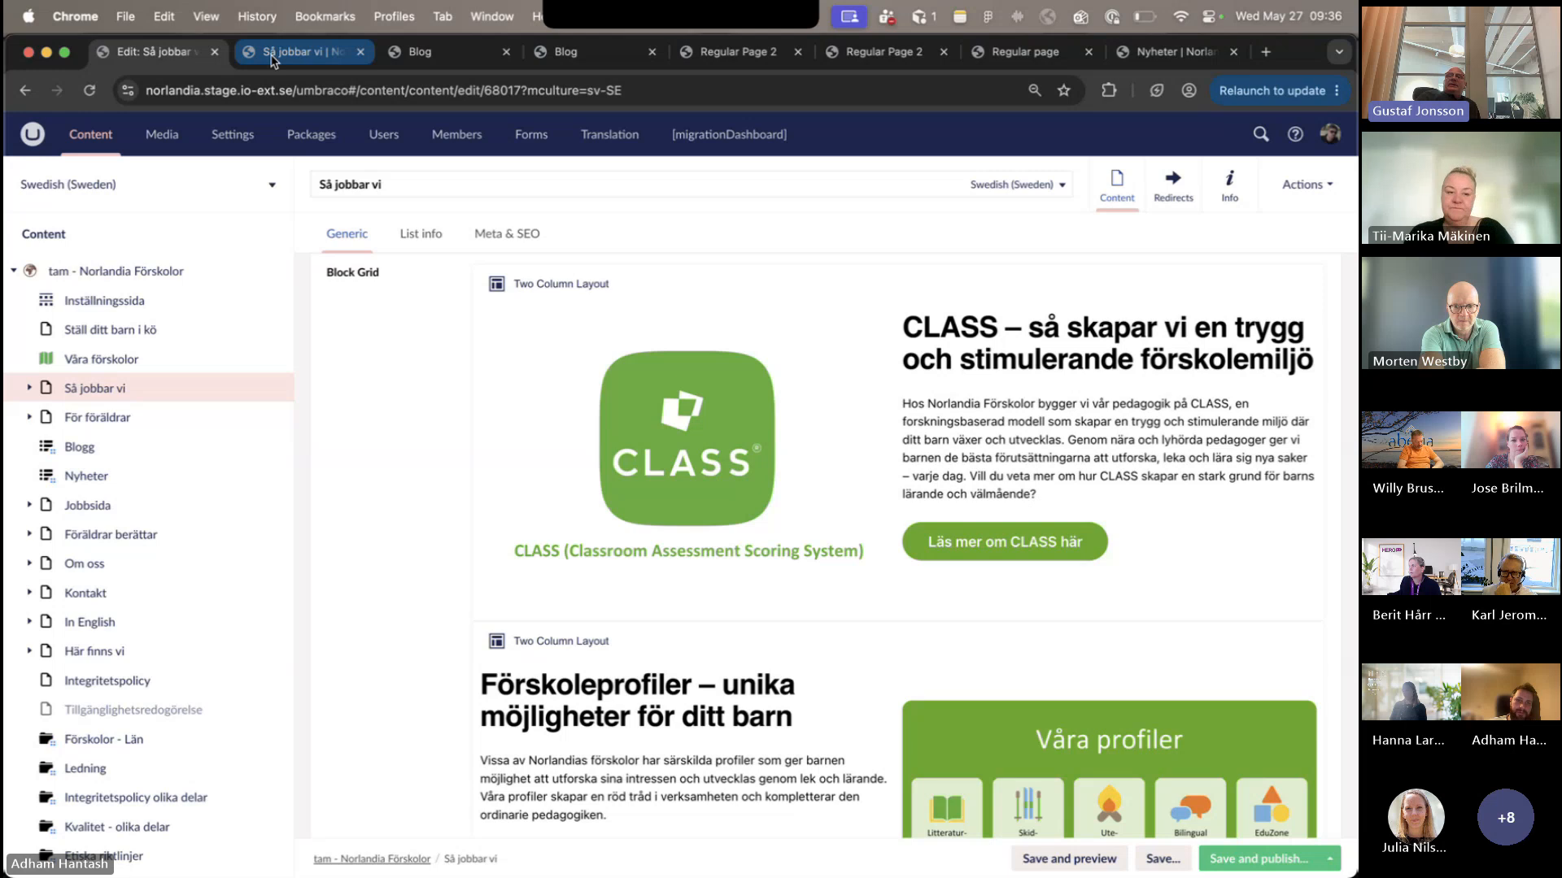
pyautogui.click(273, 53)
pyautogui.scroll(4, 261, 699)
pyautogui.scroll(10, 261, 700)
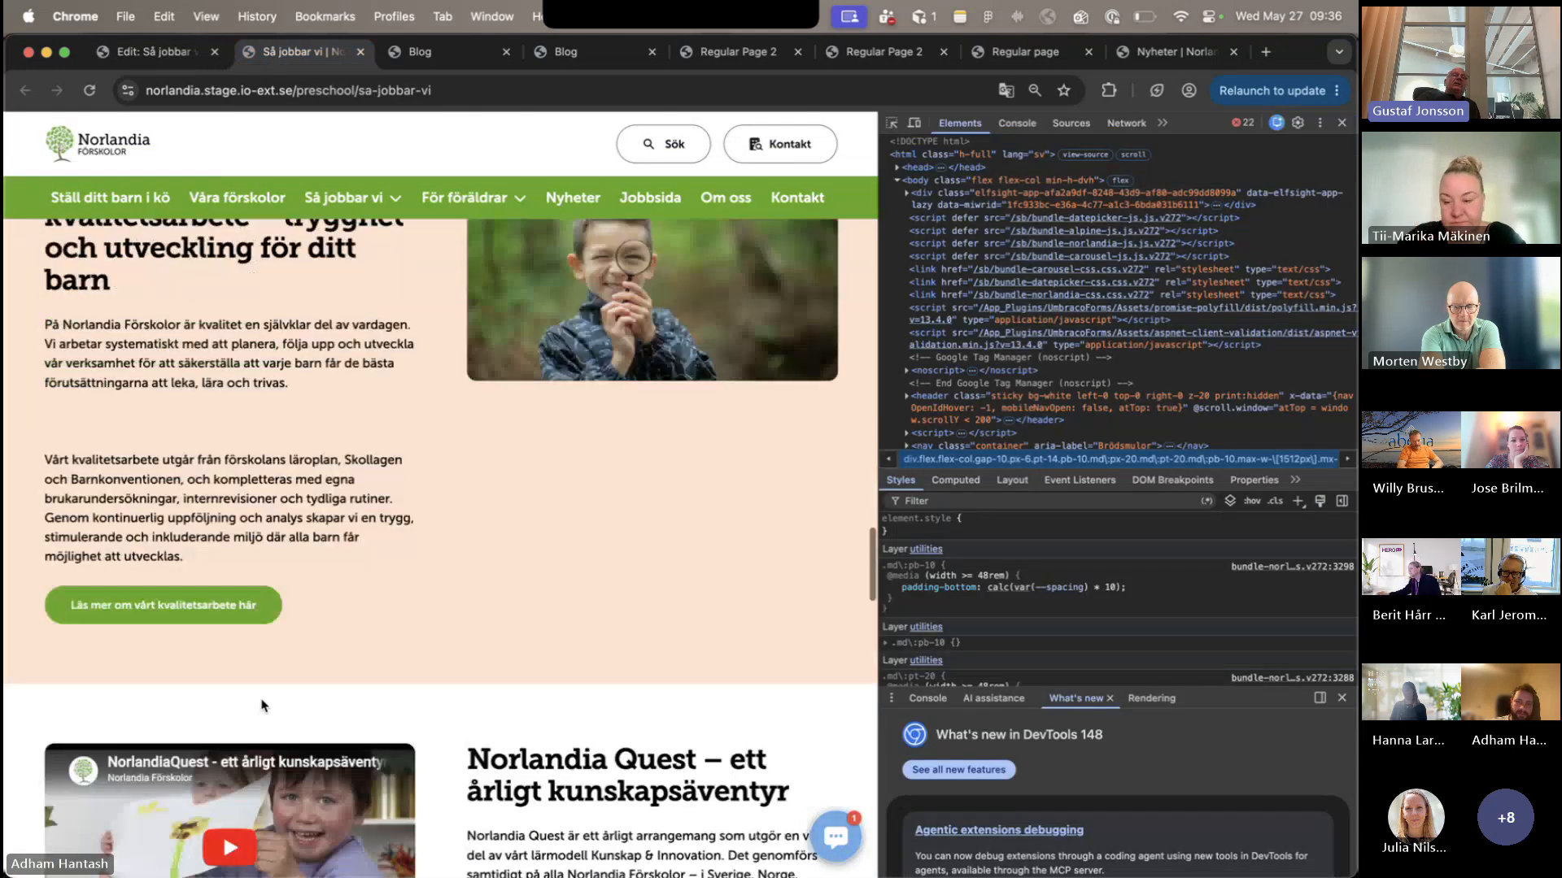
pyautogui.scroll(5, 261, 702)
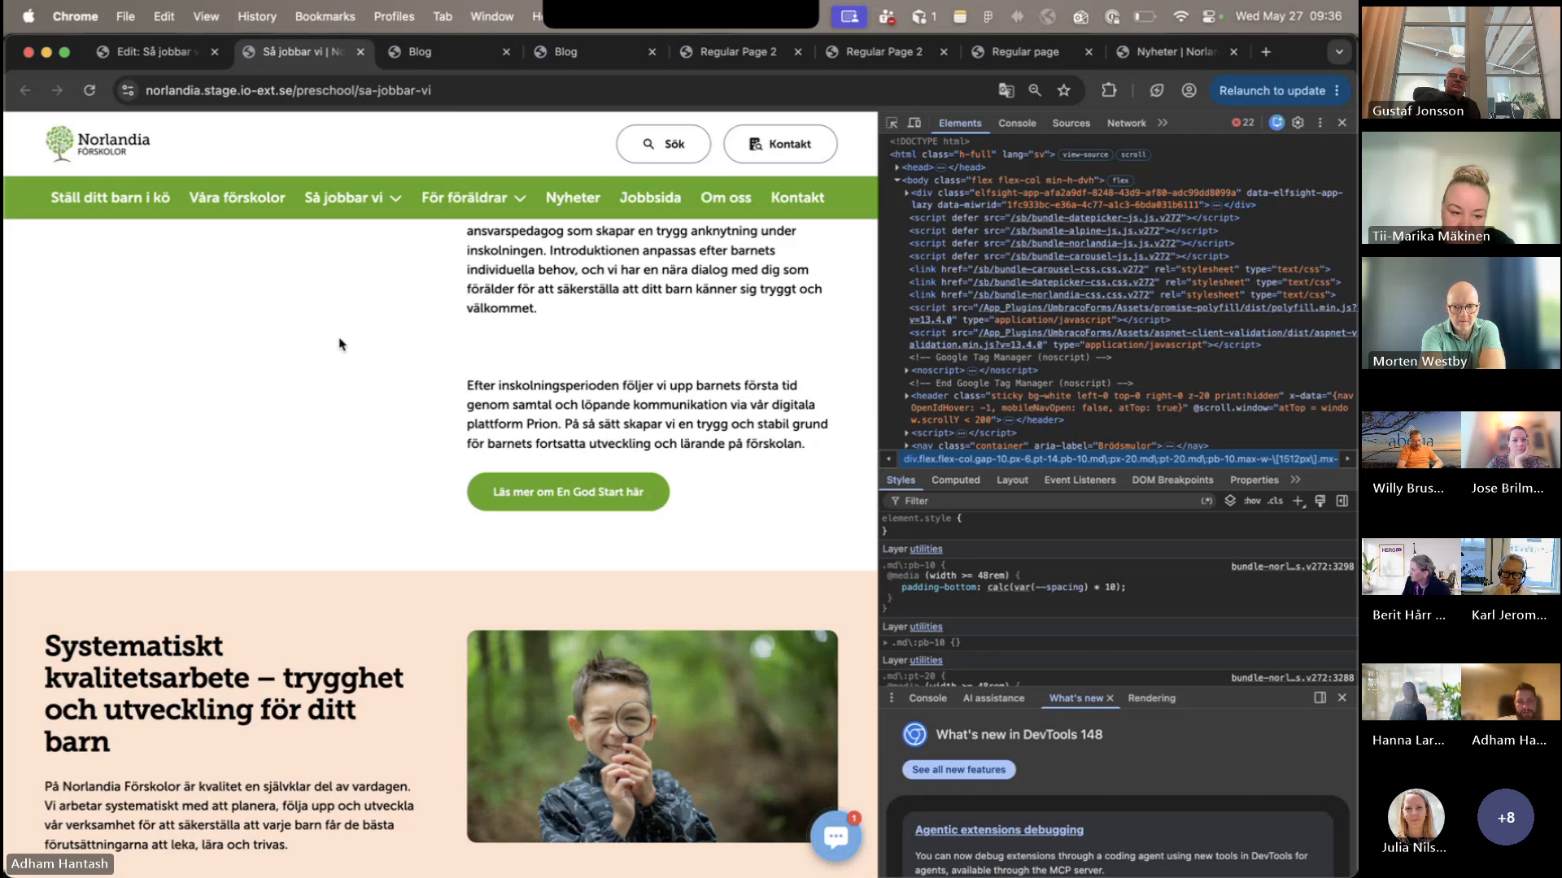
pyautogui.scroll(5, 339, 344)
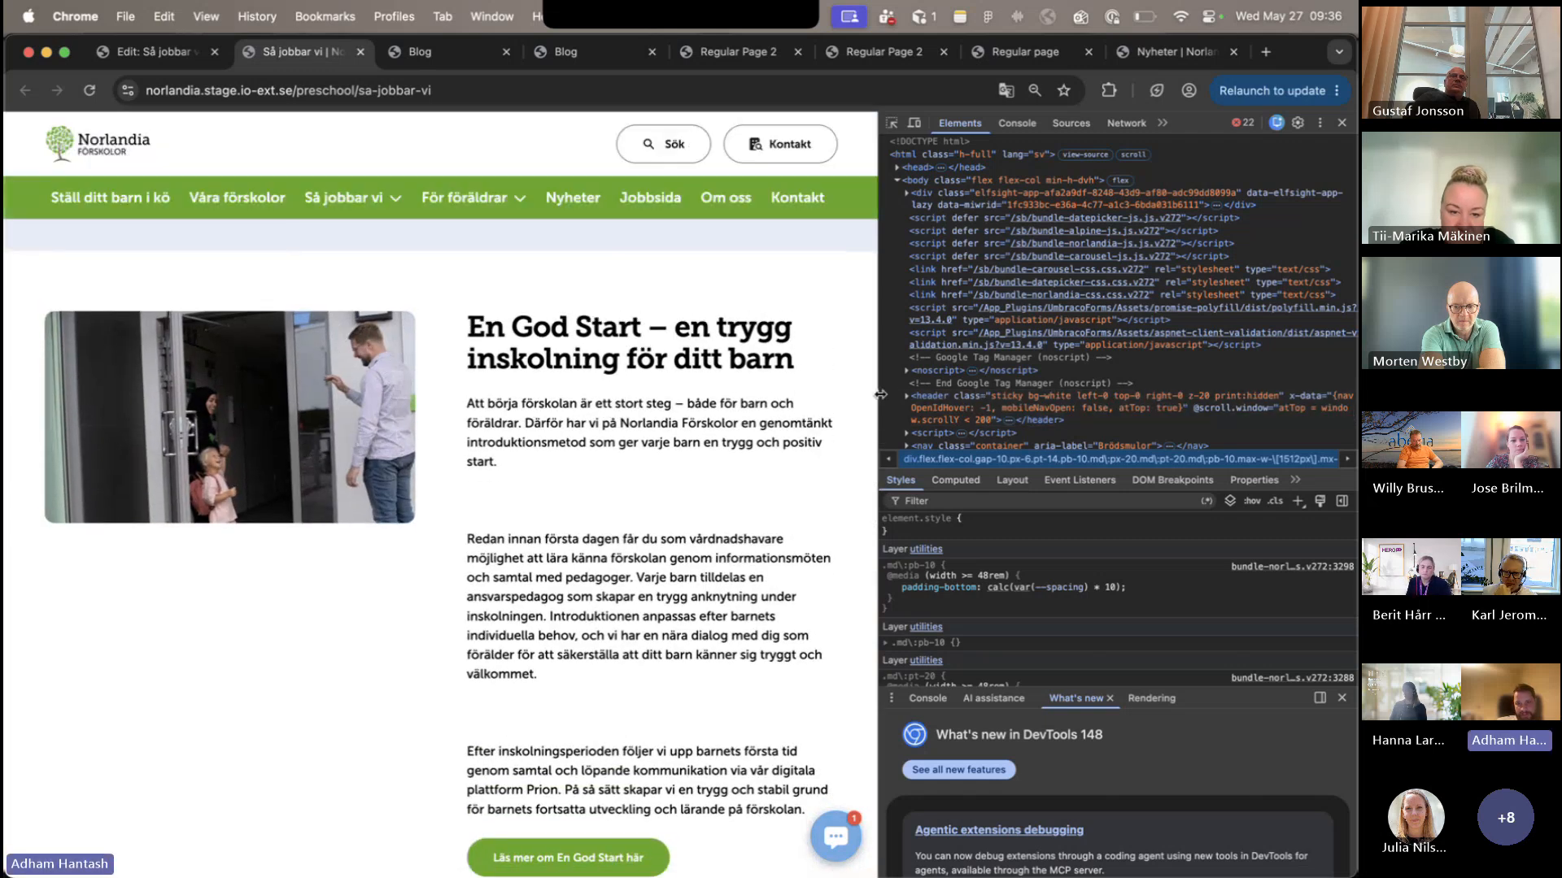
# - Widen the published page further and examine its sections from Familjetjänster to Norlandia Quest and the list of earlier Quest themes
pyautogui.moveTo(879, 415); pyautogui.dragTo(1134, 415)
pyautogui.scroll(3, 714, 456)
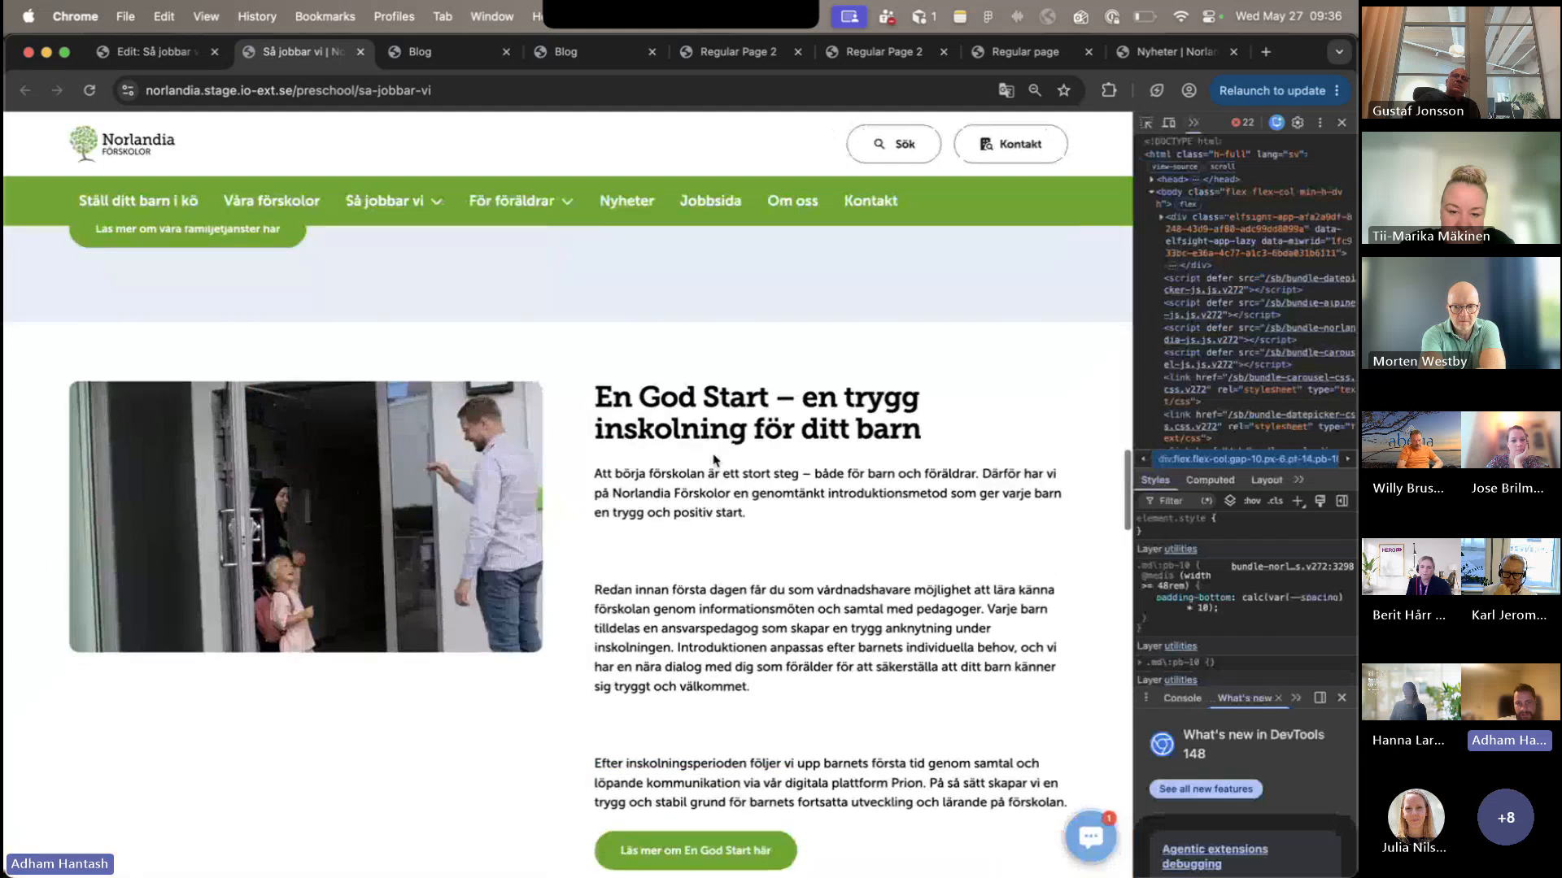
pyautogui.scroll(5, 715, 458)
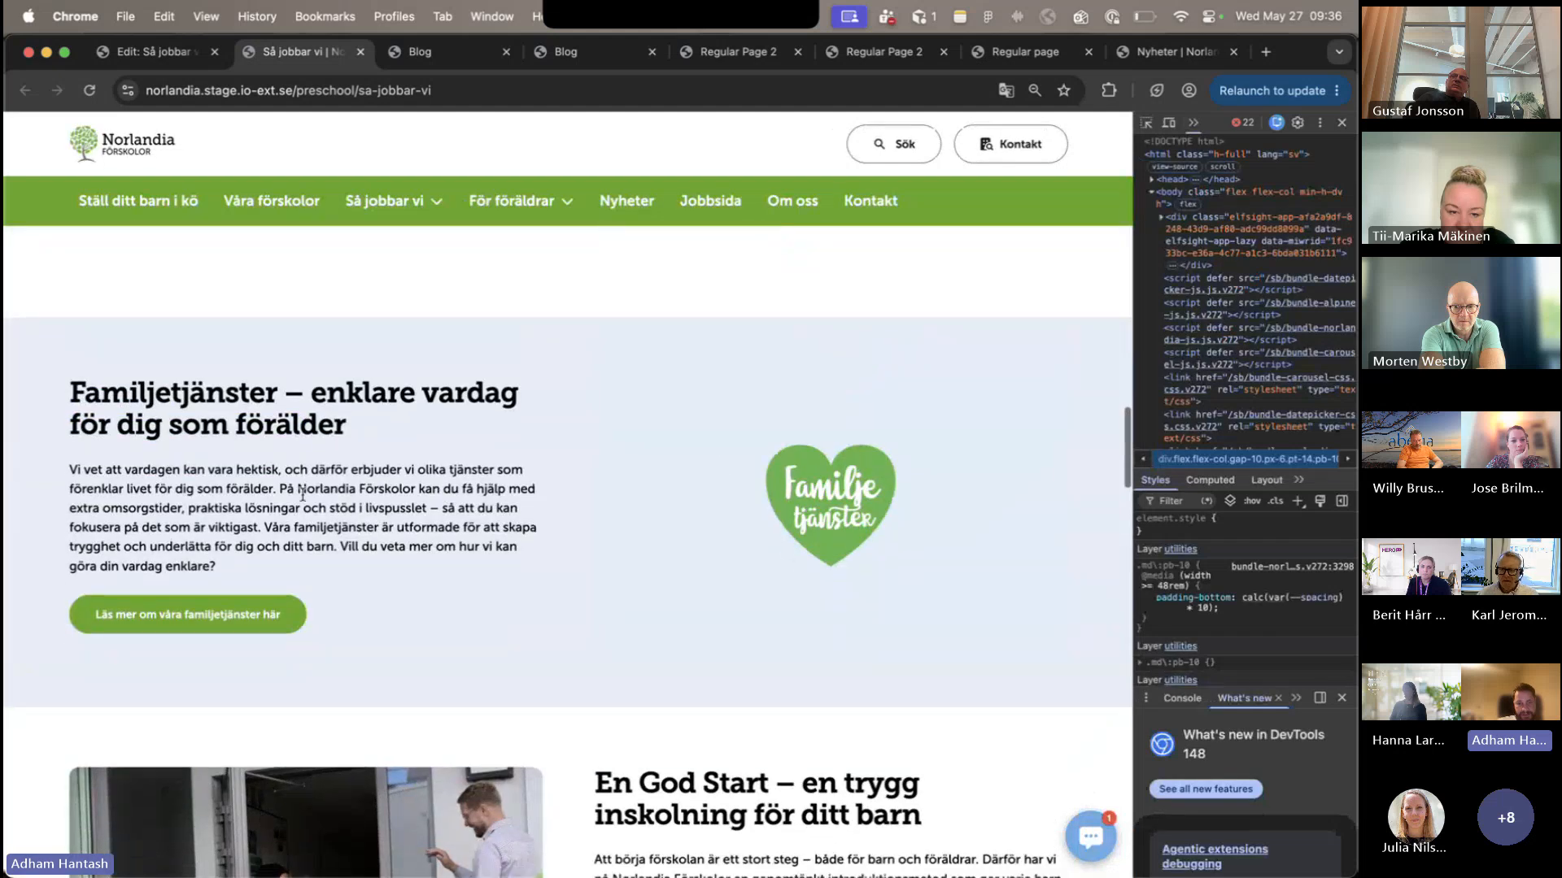
pyautogui.scroll(-10, 320, 511)
pyautogui.scroll(-5, 319, 511)
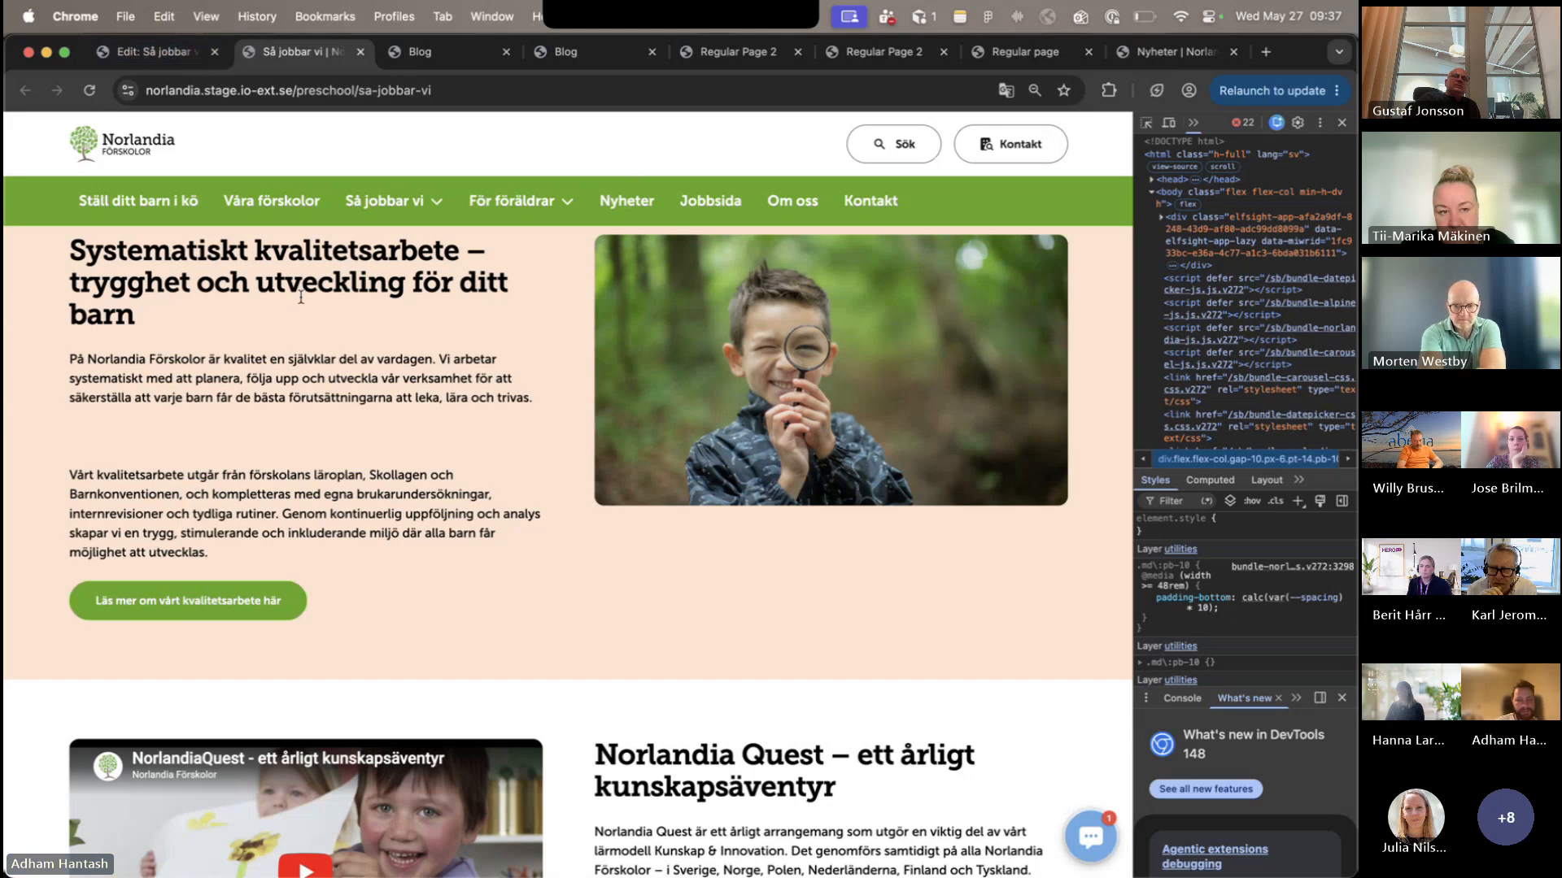
pyautogui.scroll(-5, 302, 302)
pyautogui.scroll(-6, 301, 302)
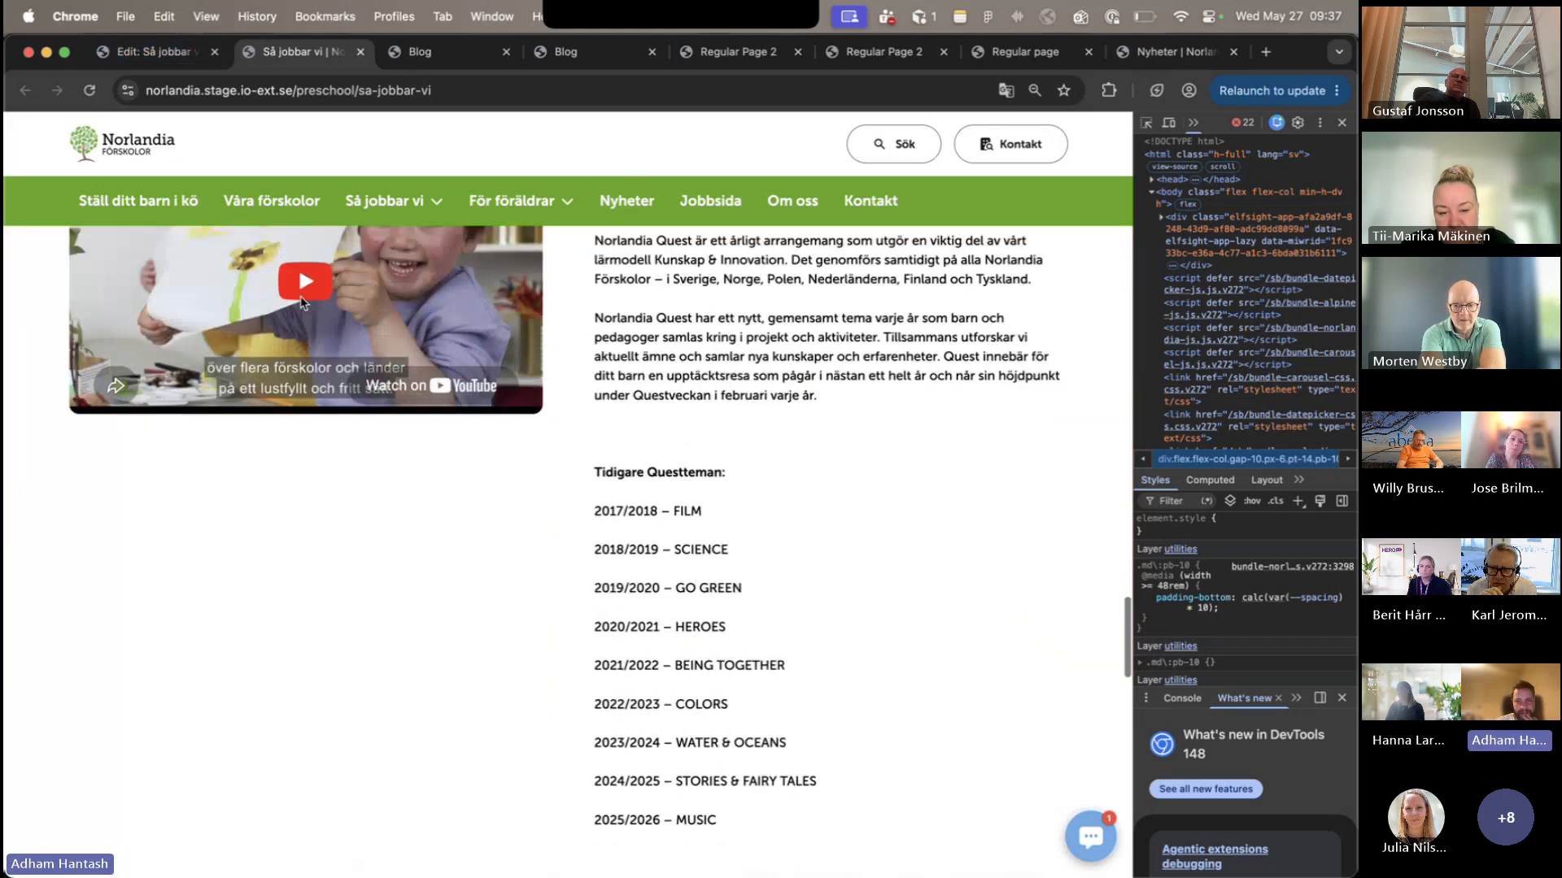
pyautogui.tripleClick(716, 361)
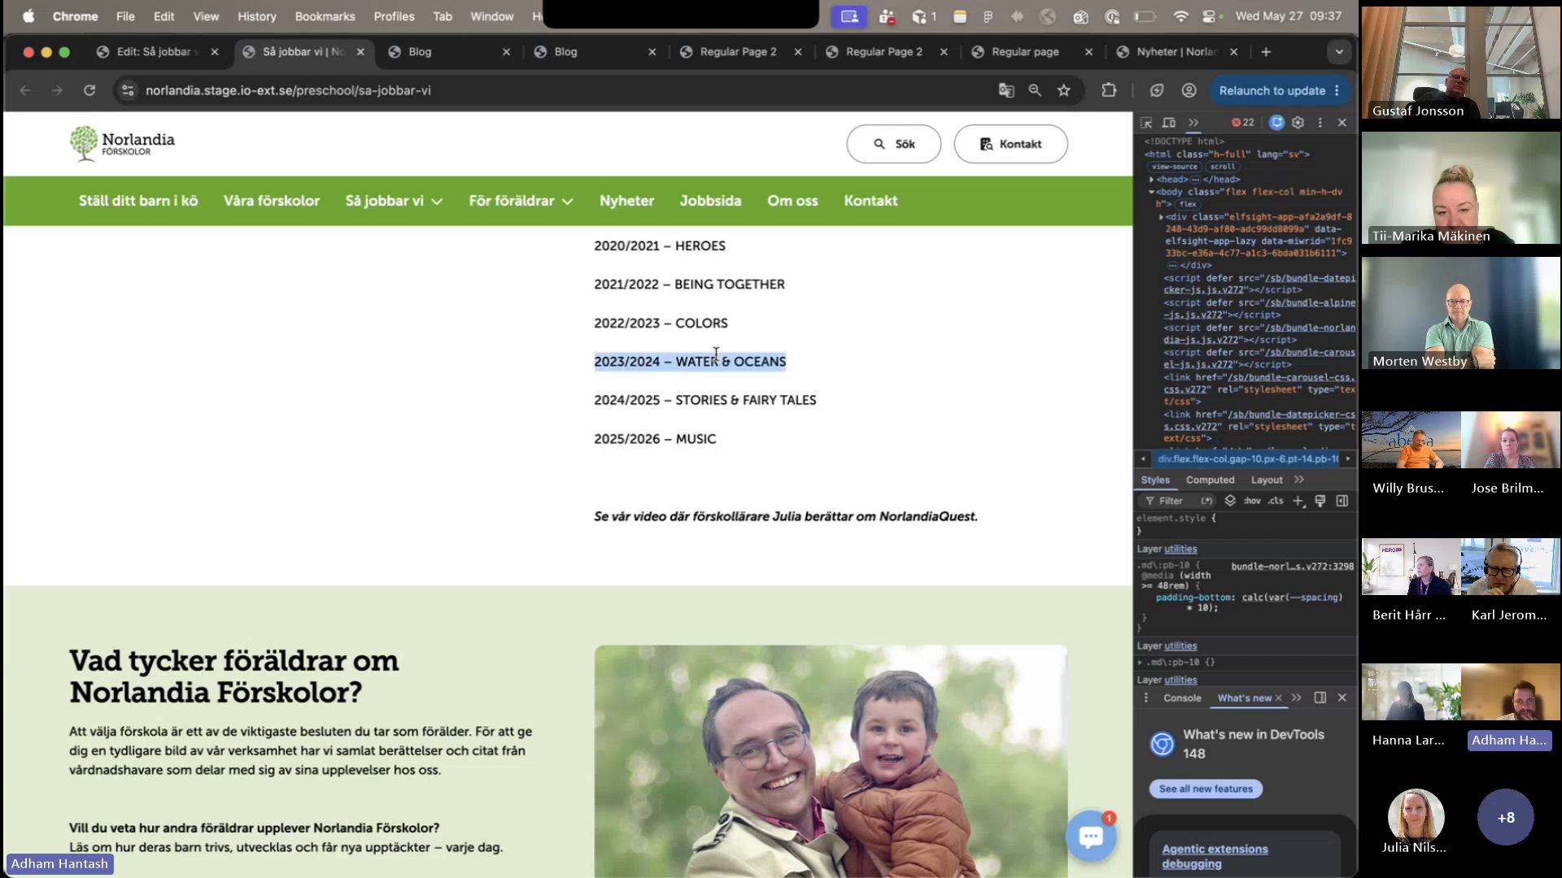
pyautogui.moveTo(520, 200)
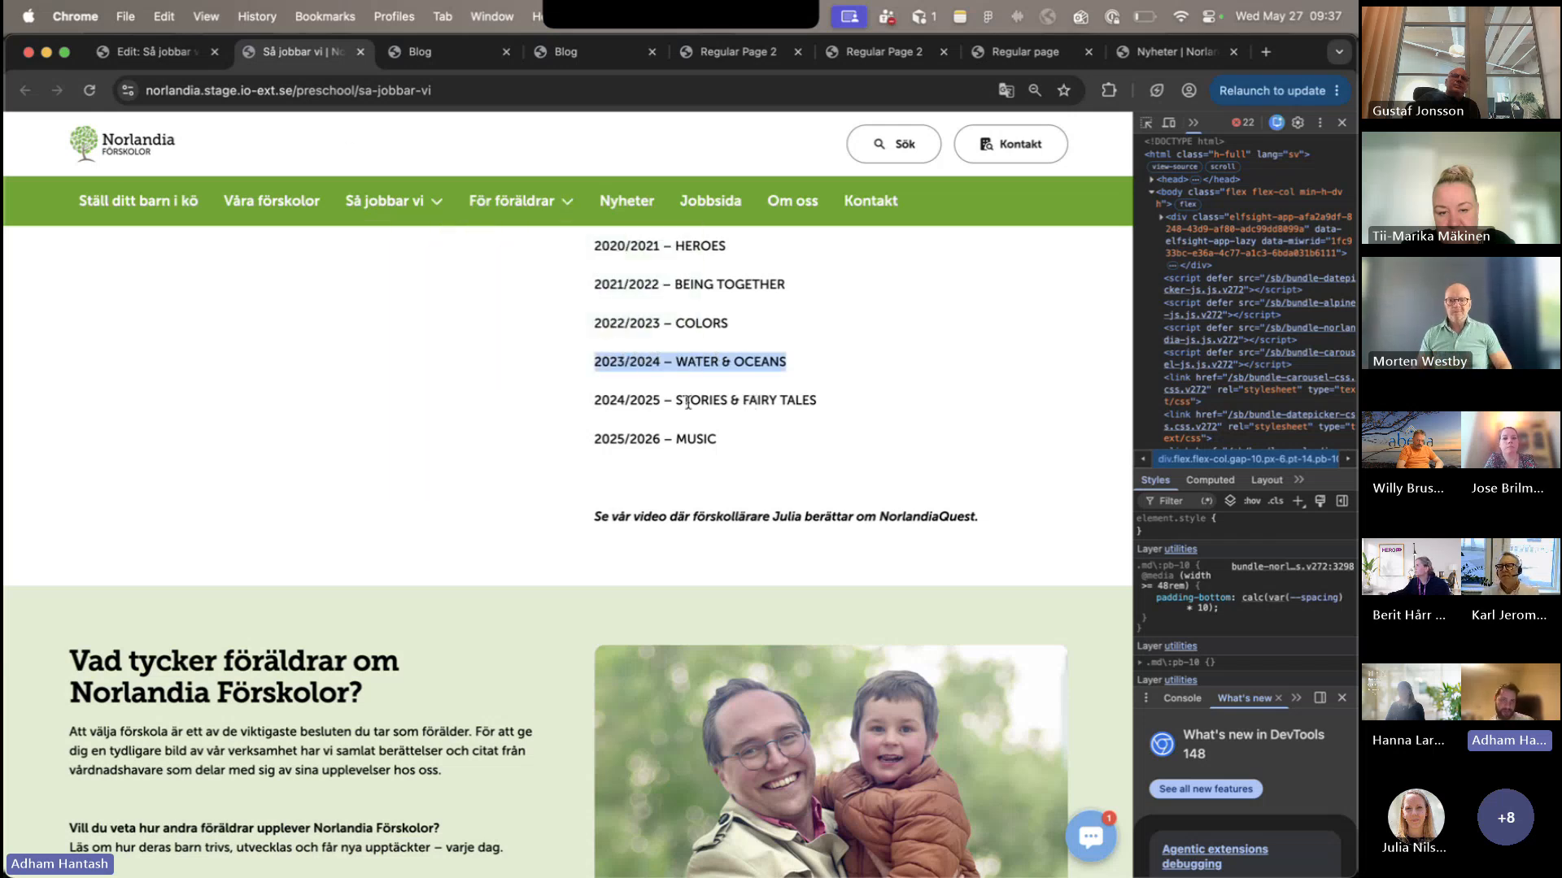
pyautogui.scroll(4, 687, 403)
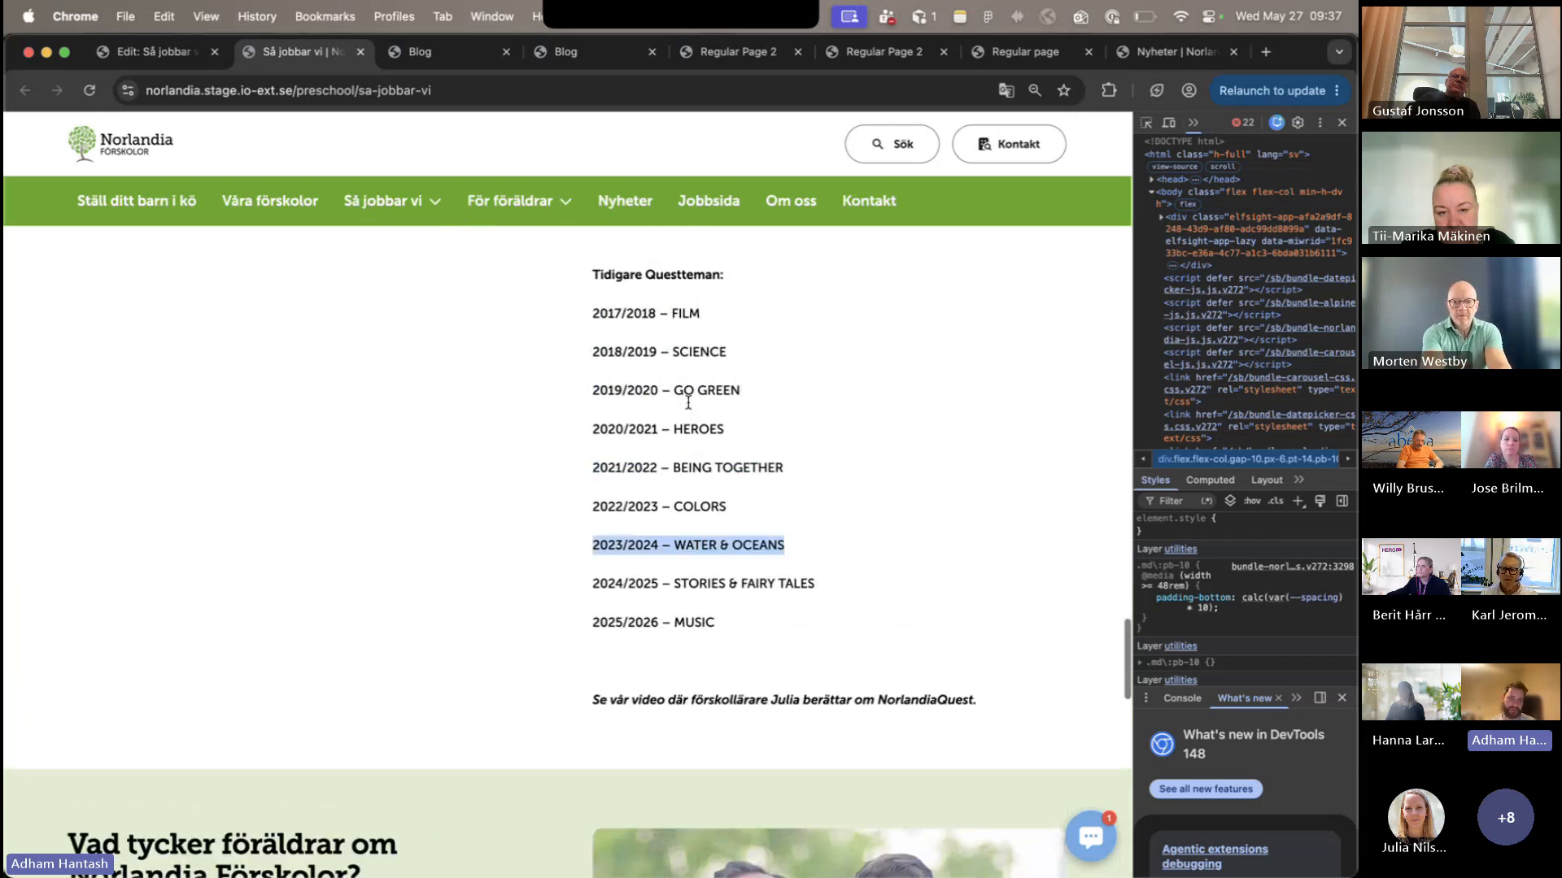
pyautogui.scroll(7, 688, 403)
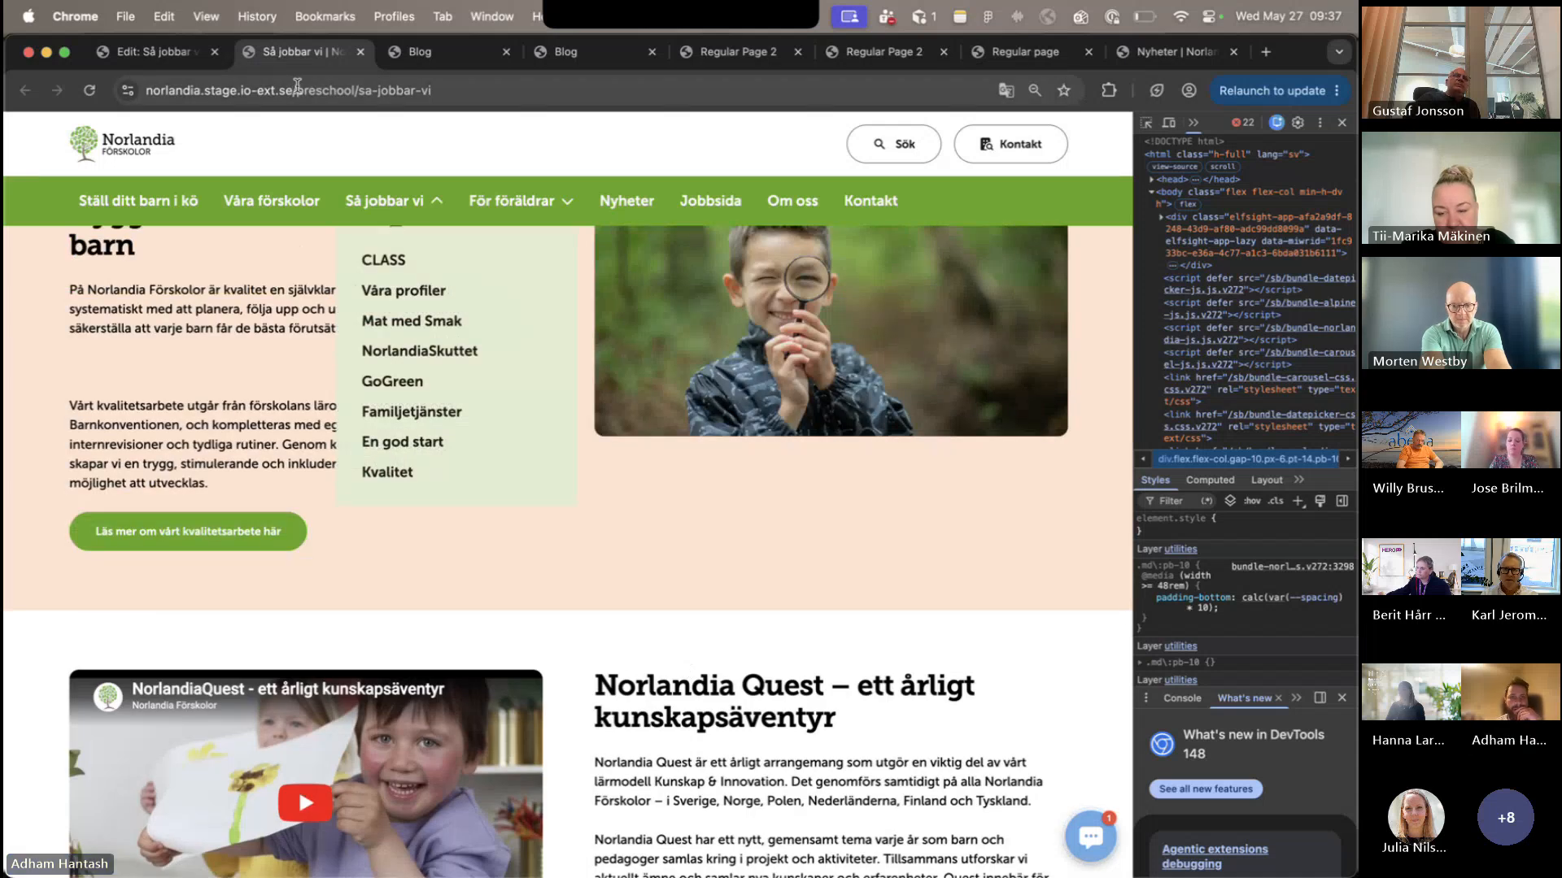
# - Return to the Umbraco editor and collapse the tam - Norlandia Förskolor and tam - Test sites in the content tree
pyautogui.click(150, 51)
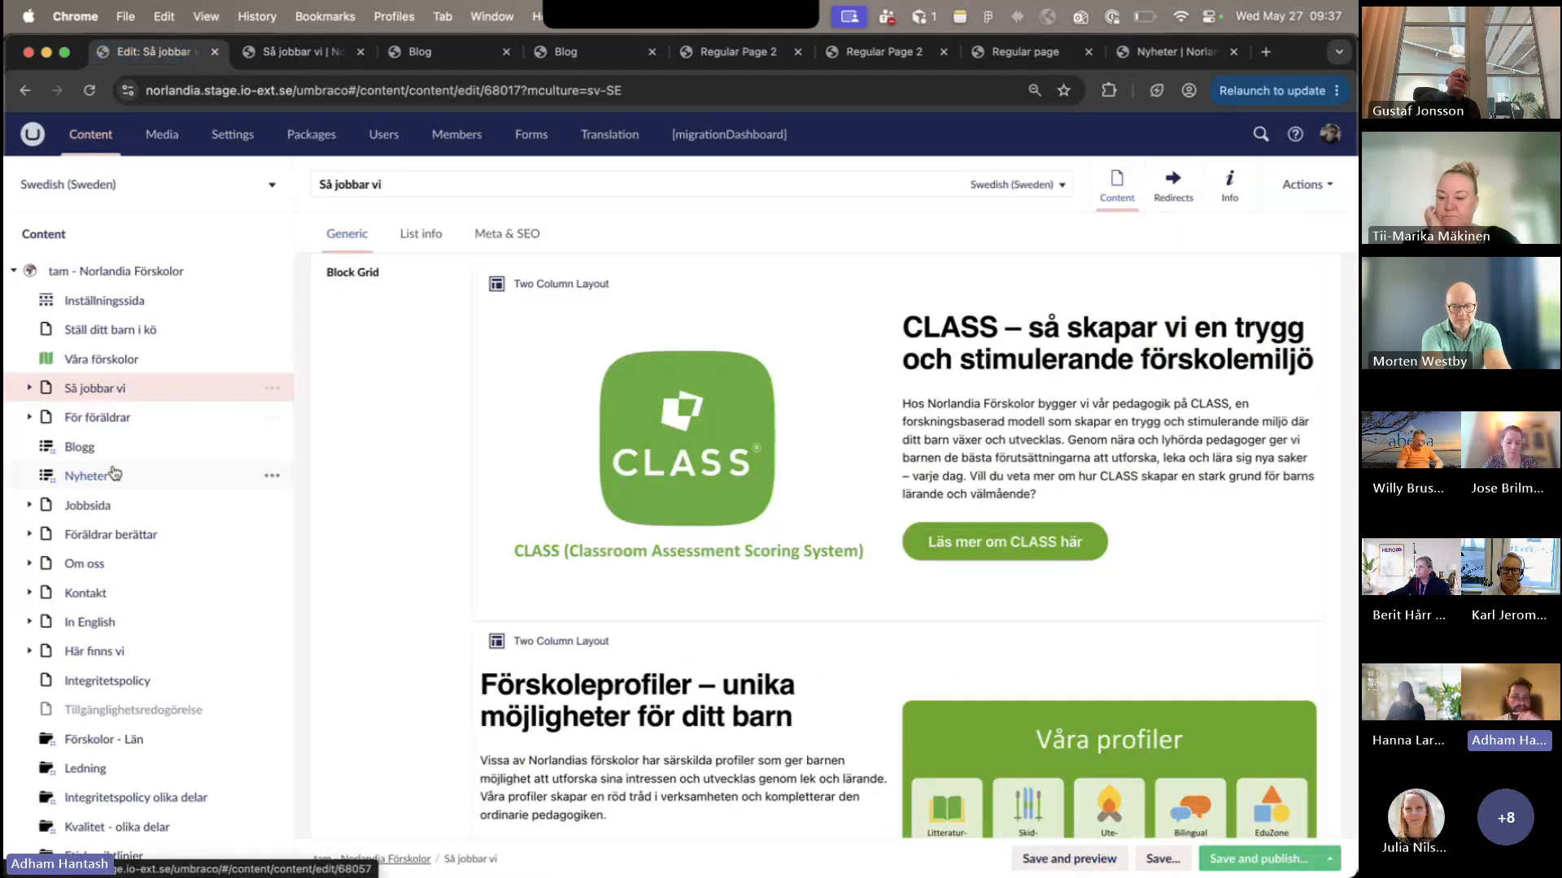
pyautogui.scroll(-5, 114, 472)
pyautogui.scroll(15, 112, 472)
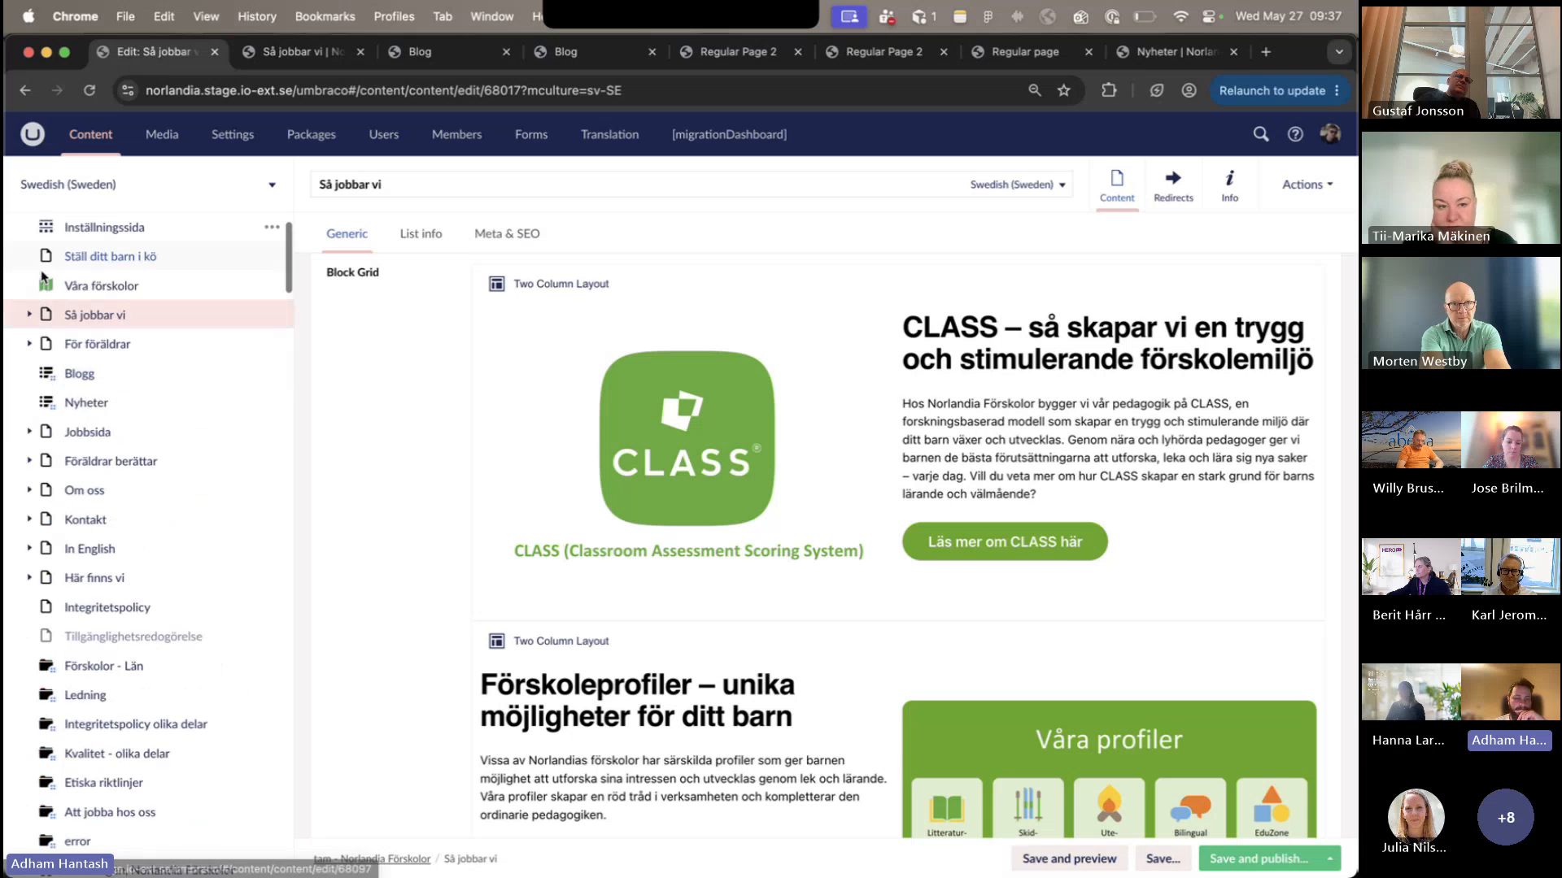
pyautogui.scroll(-10, 65, 451)
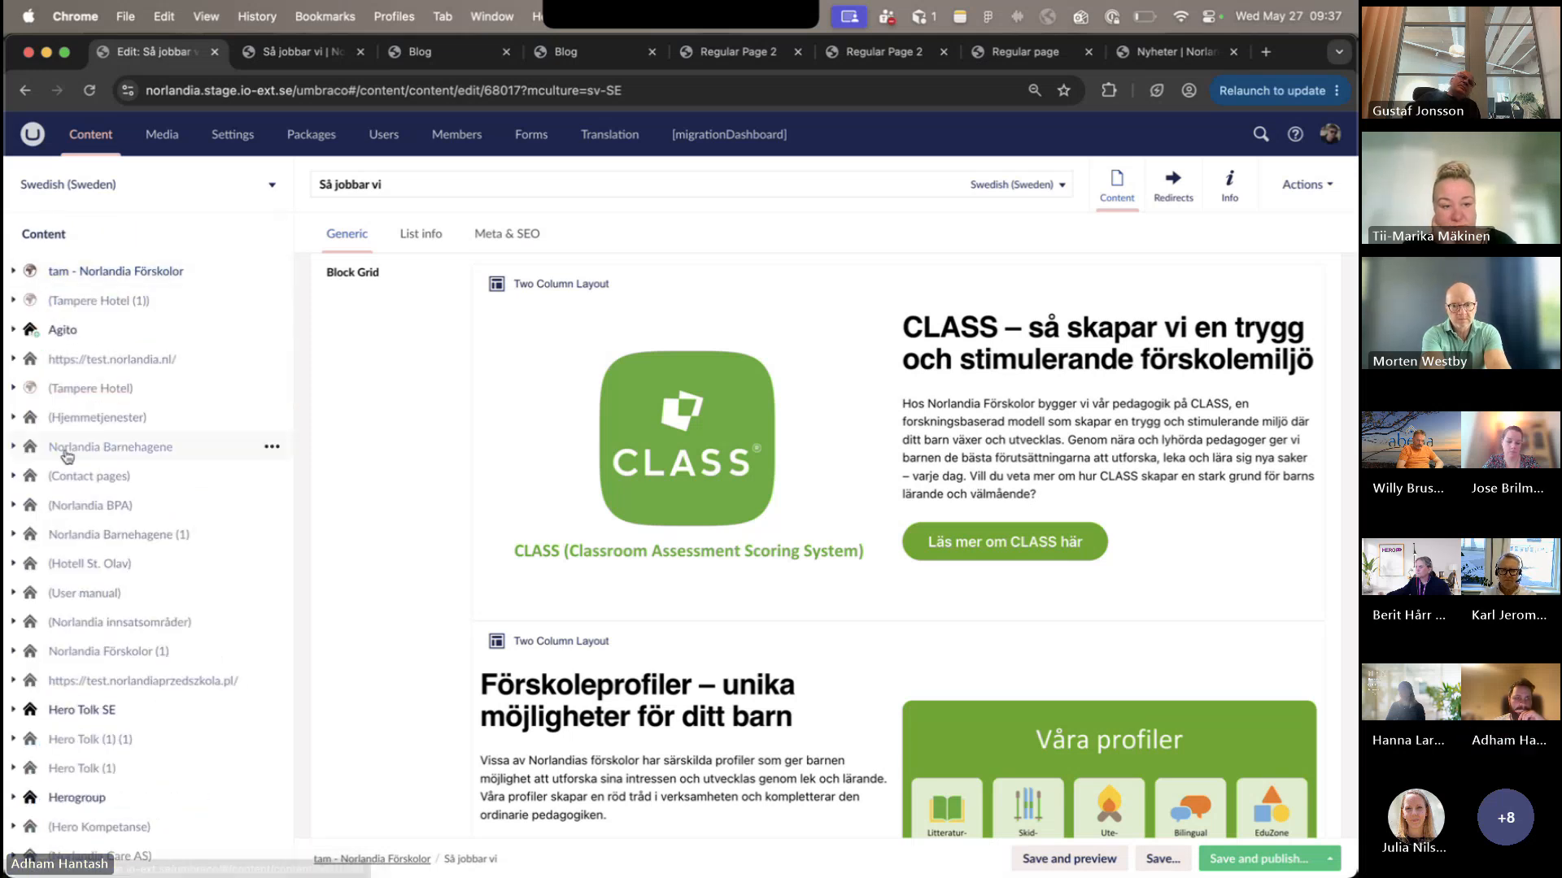
pyautogui.scroll(-15, 66, 456)
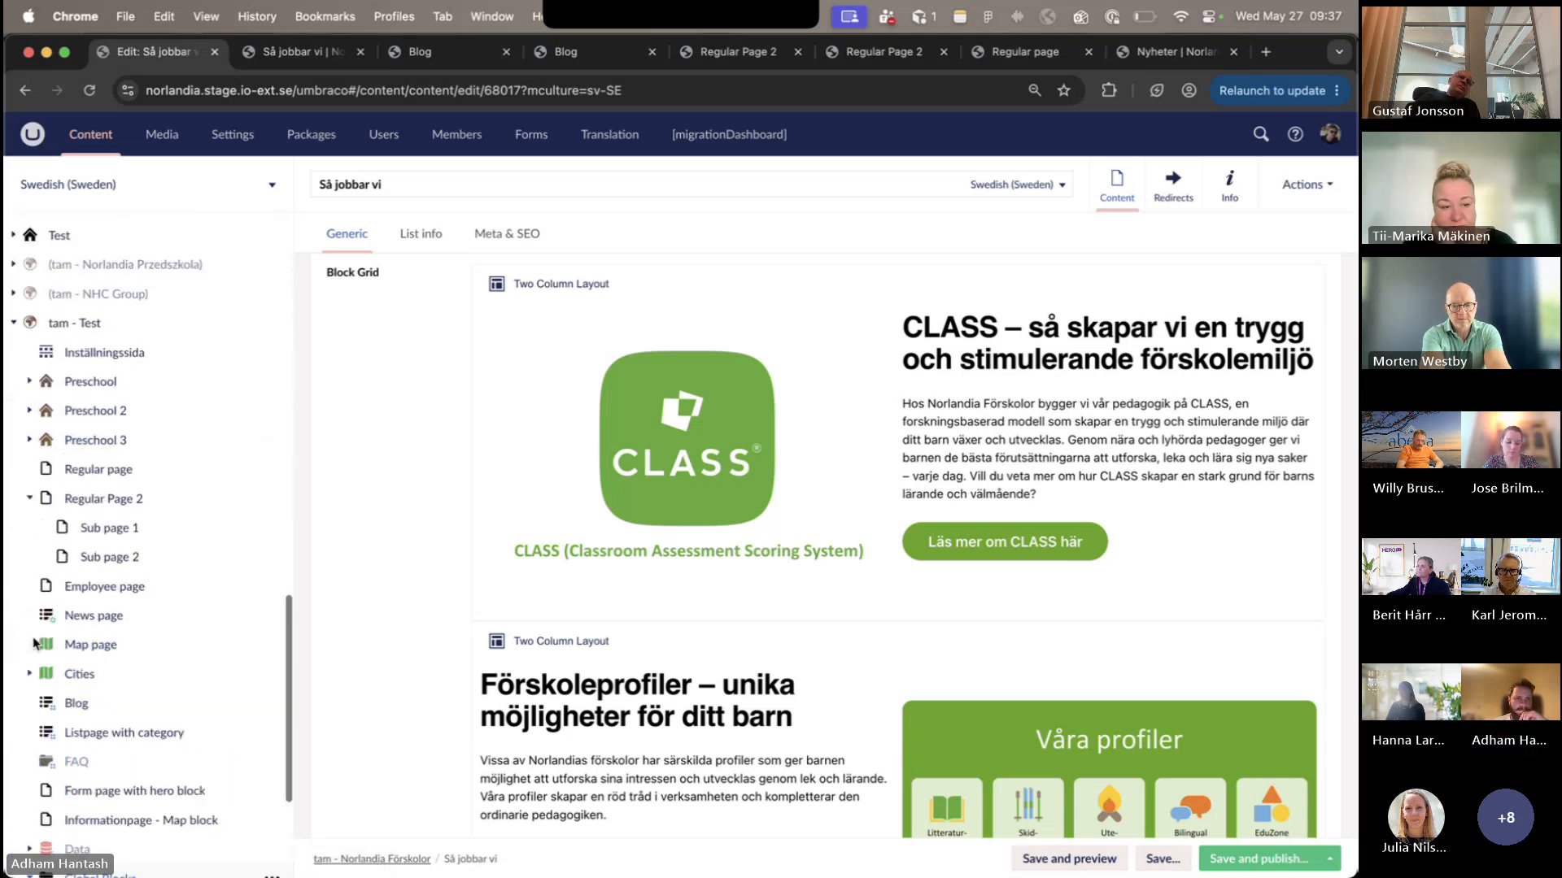
pyautogui.click(13, 447)
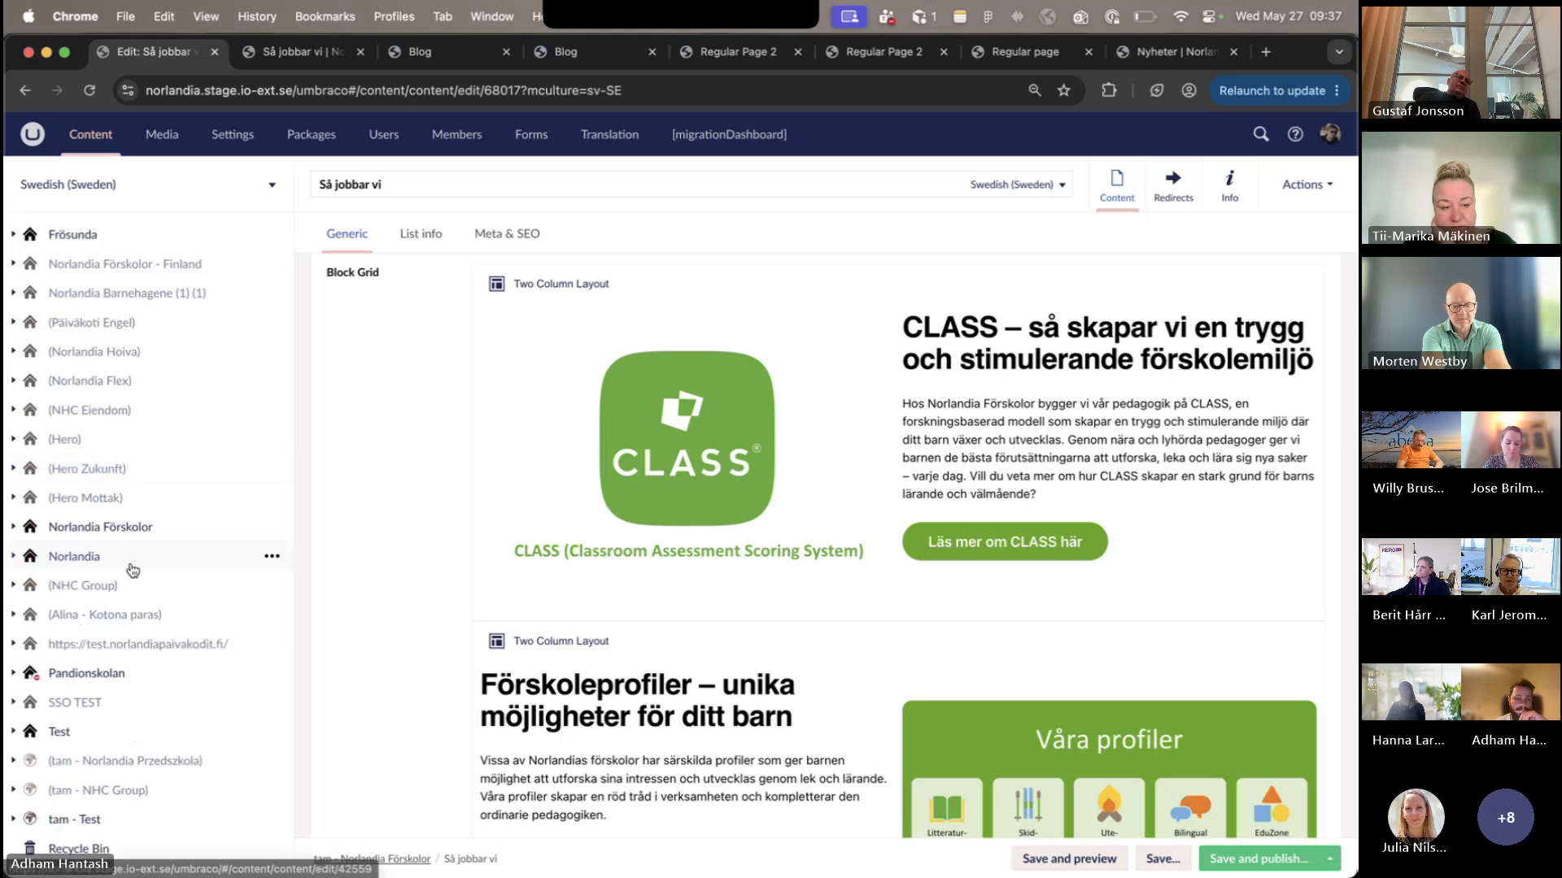
# - Expand the old Norlandia Förskolor site in the content tree and open its Så jobbar vi page
pyautogui.scroll(2, 119, 631)
pyautogui.click(13, 608)
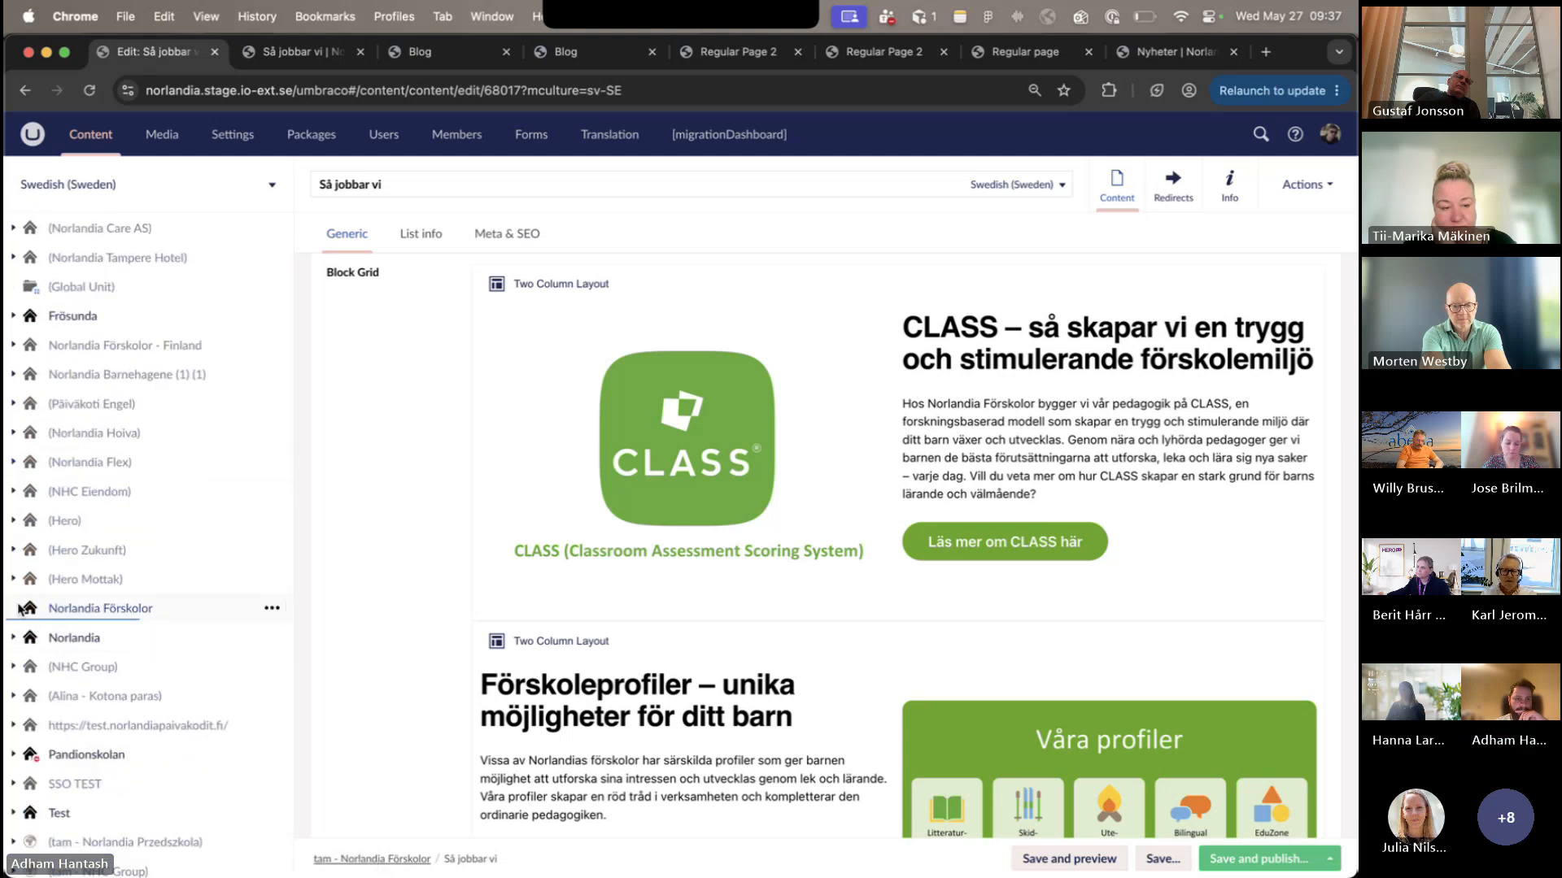
pyautogui.scroll(-2, 166, 660)
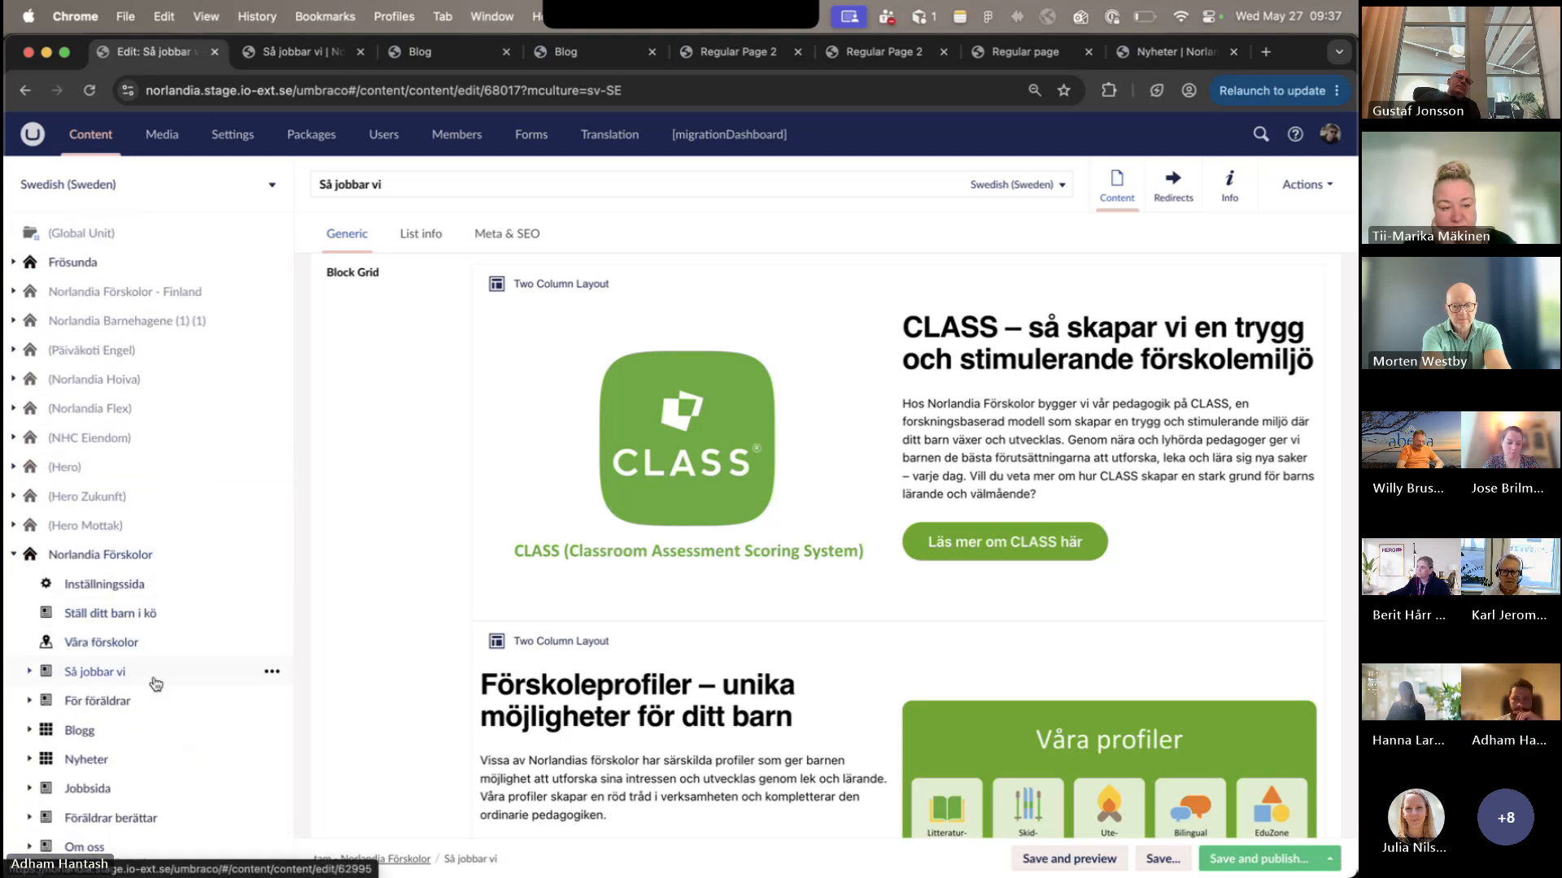
pyautogui.click(150, 674)
pyautogui.click(827, 543)
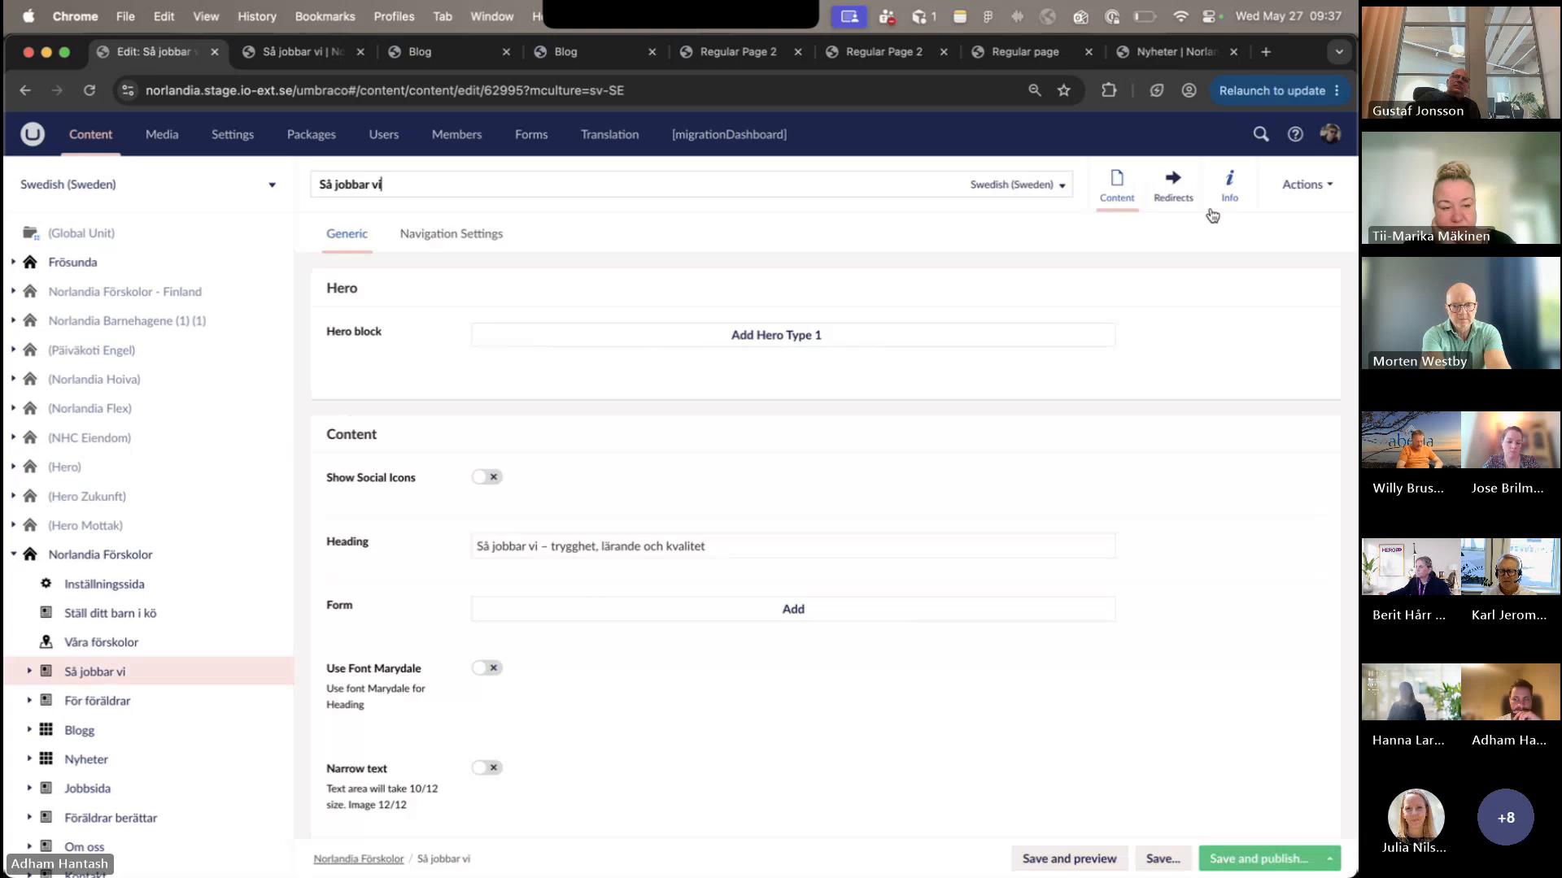
# - Open the old Så jobbar vi page's published link and sign in to the test site with the username and password
pyautogui.click(1229, 191)
pyautogui.click(528, 297)
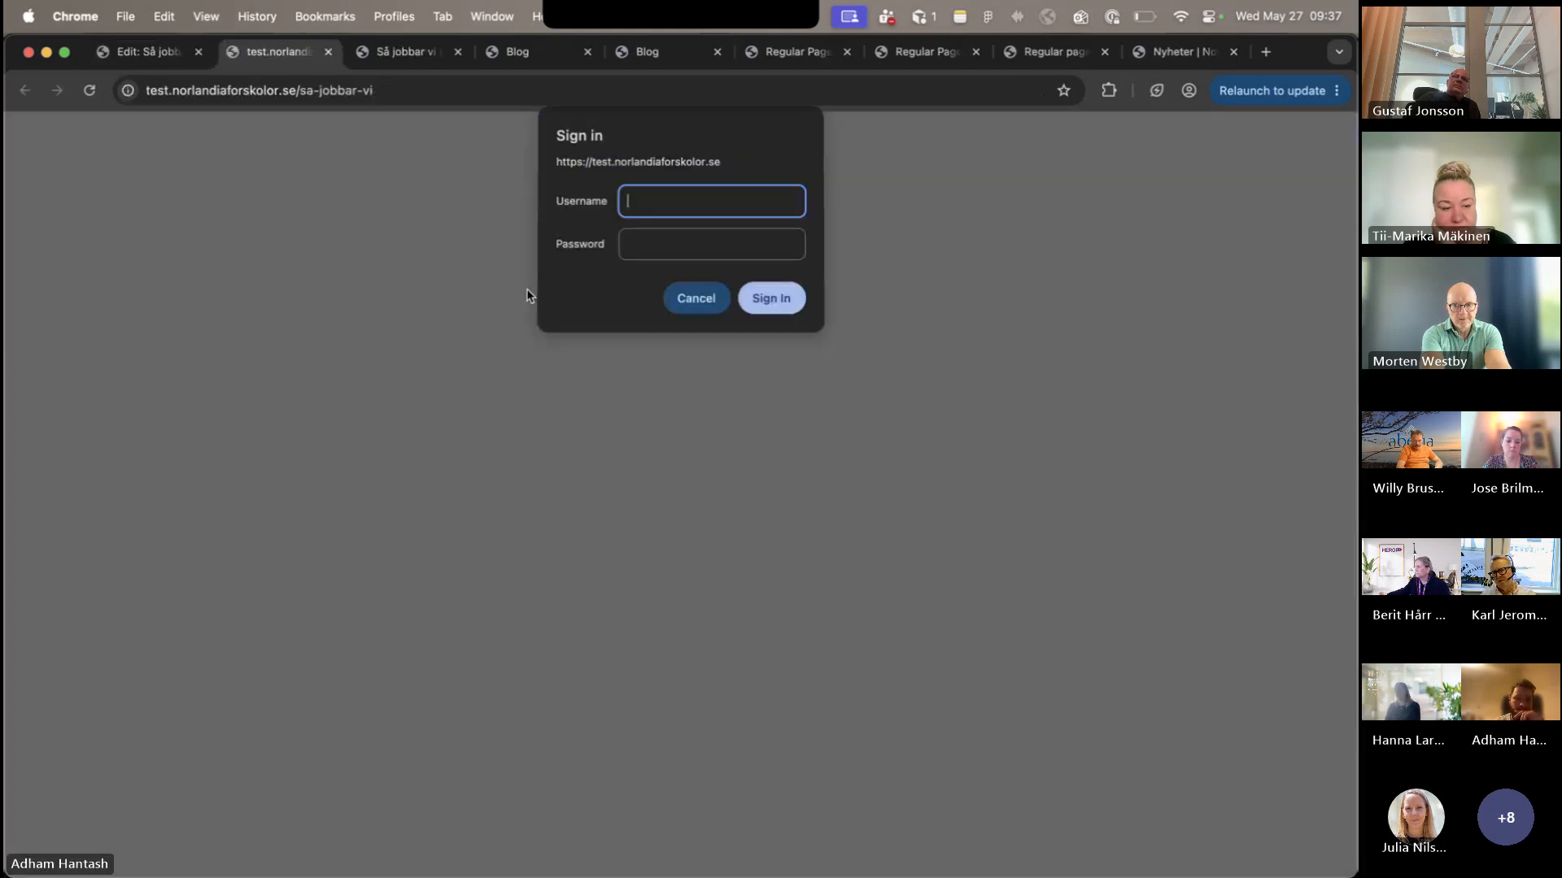
pyautogui.write('a')
pyautogui.press('Tab')
pyautogui.write('••')
pyautogui.press('Return')
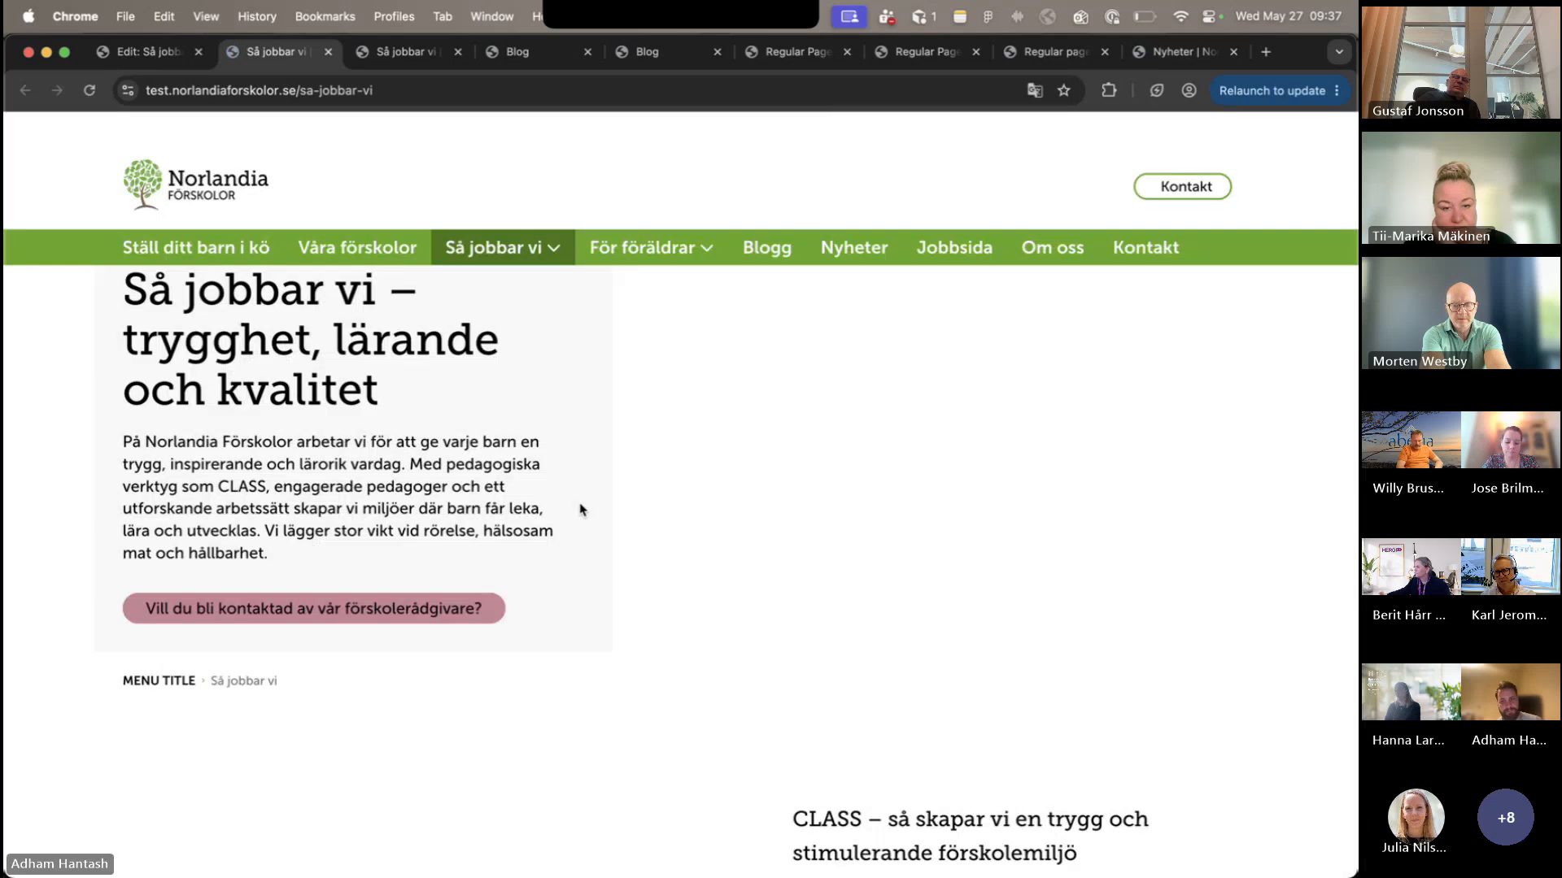
# - Examine the Förskoleprofiler section on the old test page and highlight its text from the introduction through the profile list
pyautogui.scroll(-5, 579, 510)
pyautogui.scroll(-9, 580, 510)
pyautogui.scroll(2, 579, 510)
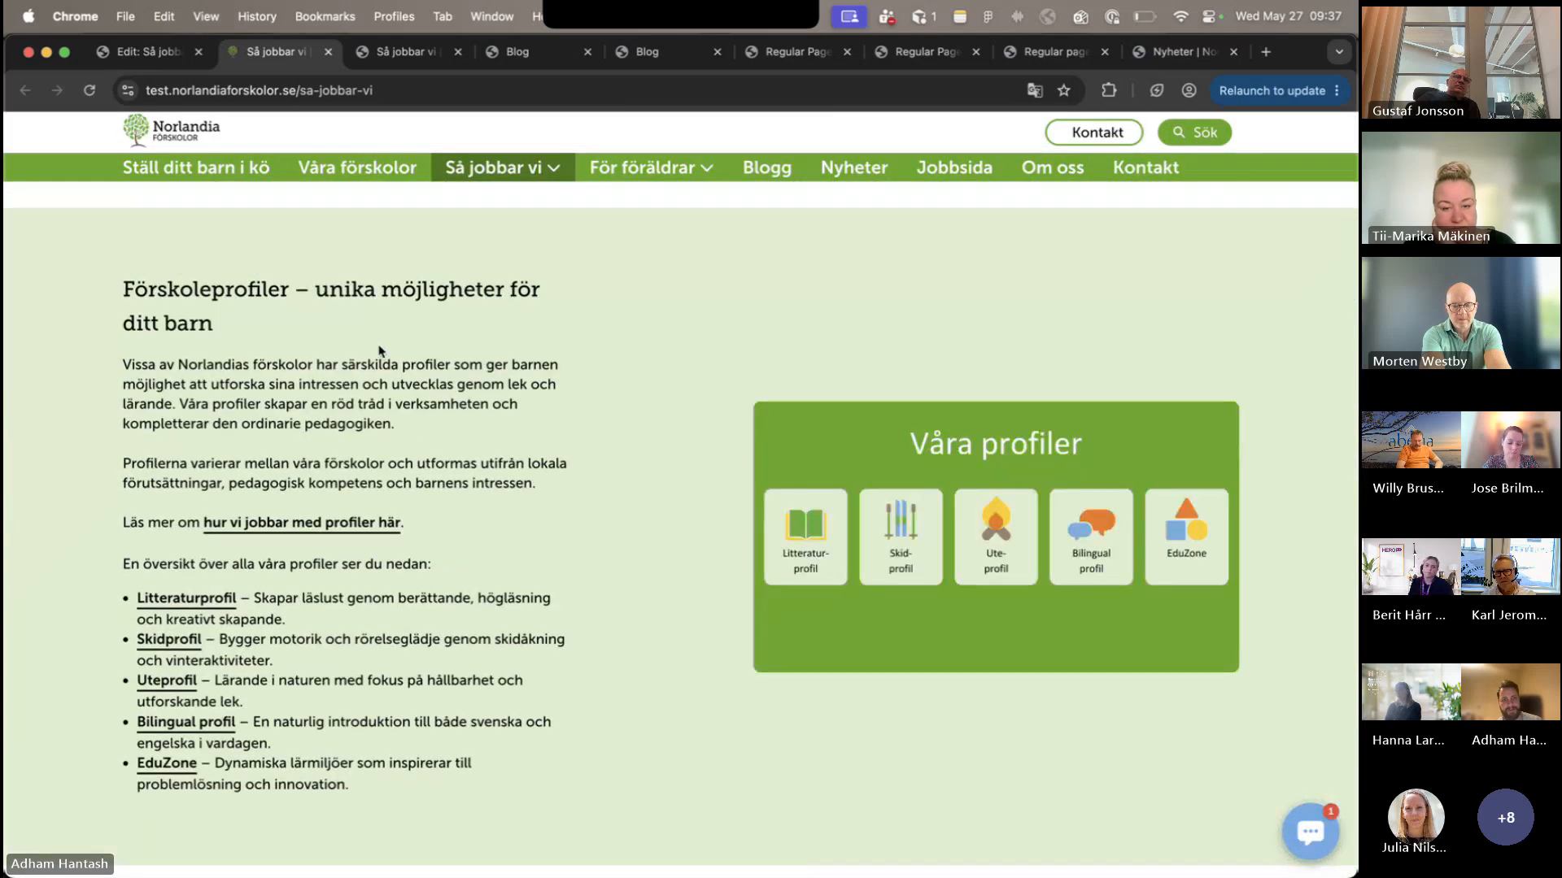
pyautogui.scroll(-2, 408, 481)
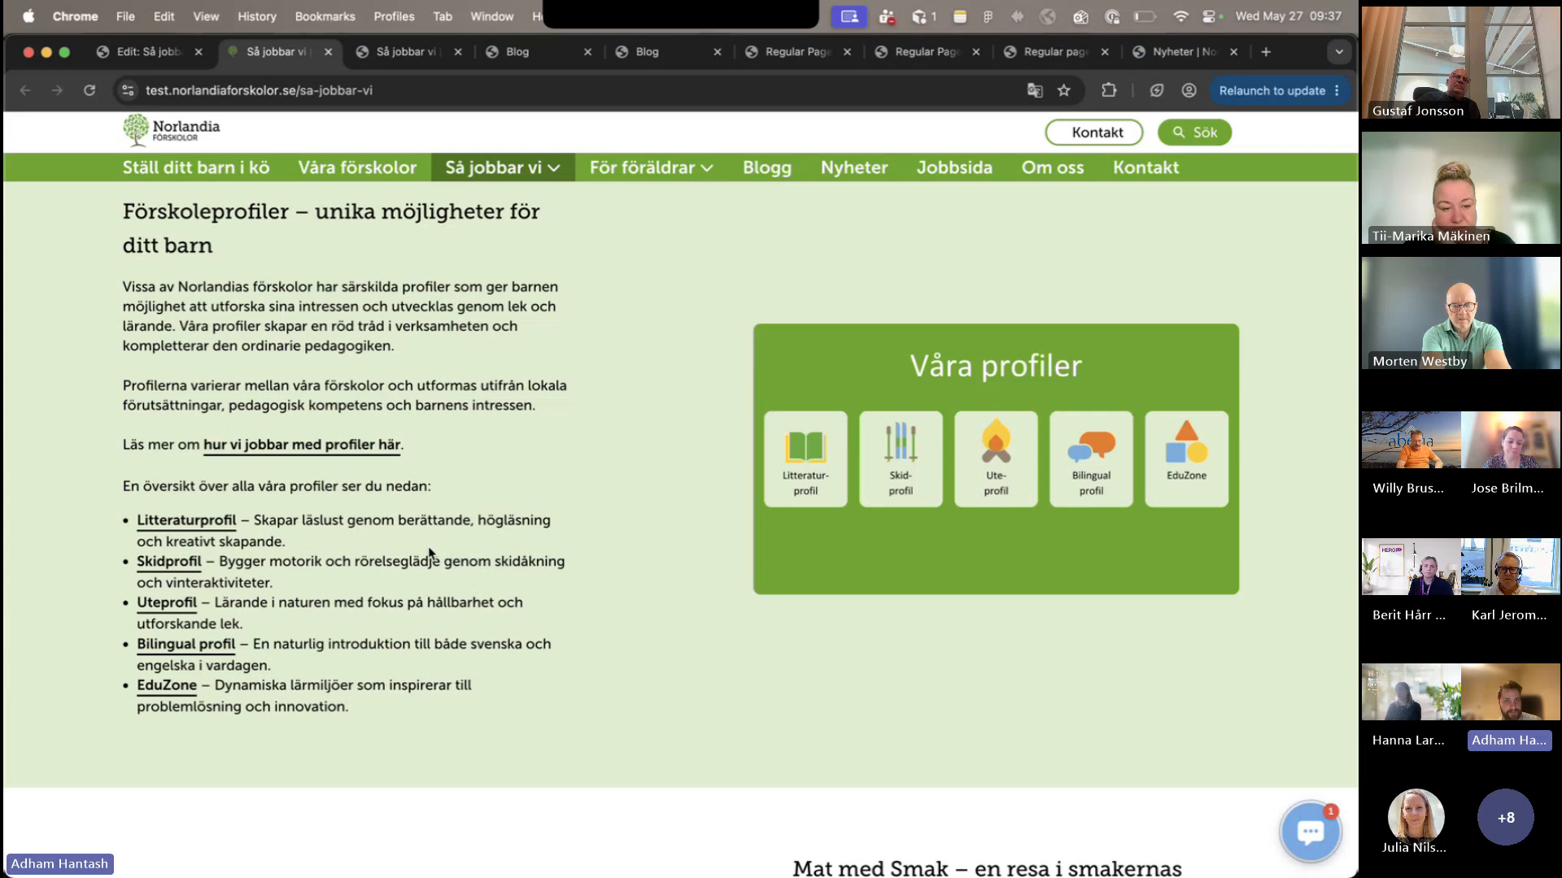
pyautogui.moveTo(427, 553); pyautogui.dragTo(333, 277)
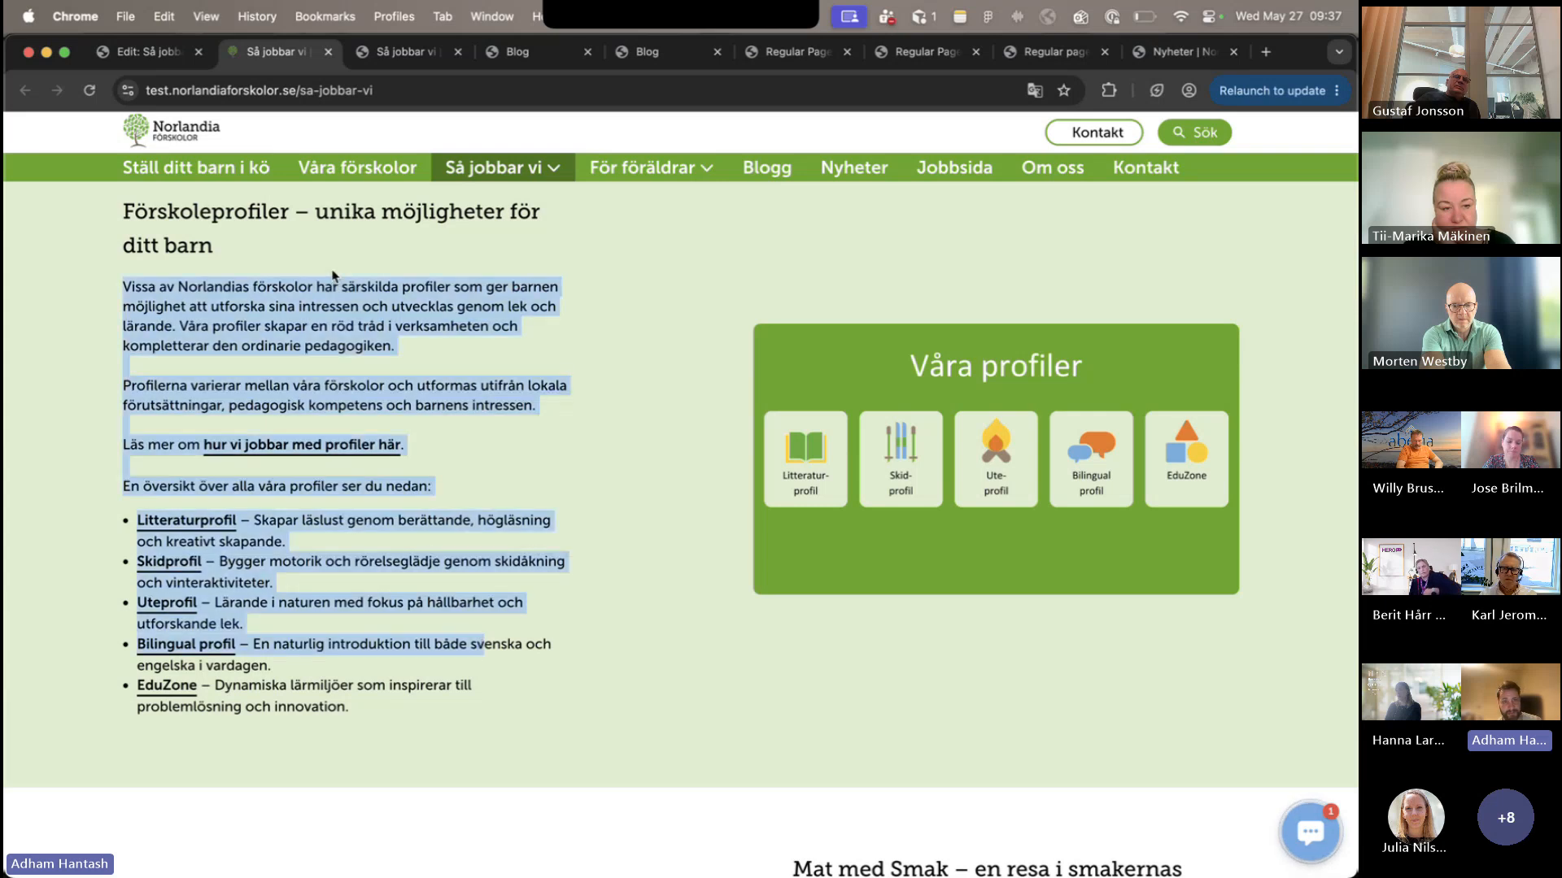
# - Clear the text highlight and review the old test page's remaining sections down to Norlandia Quest with its video and theme list
pyautogui.click(332, 276)
pyautogui.scroll(-15, 332, 277)
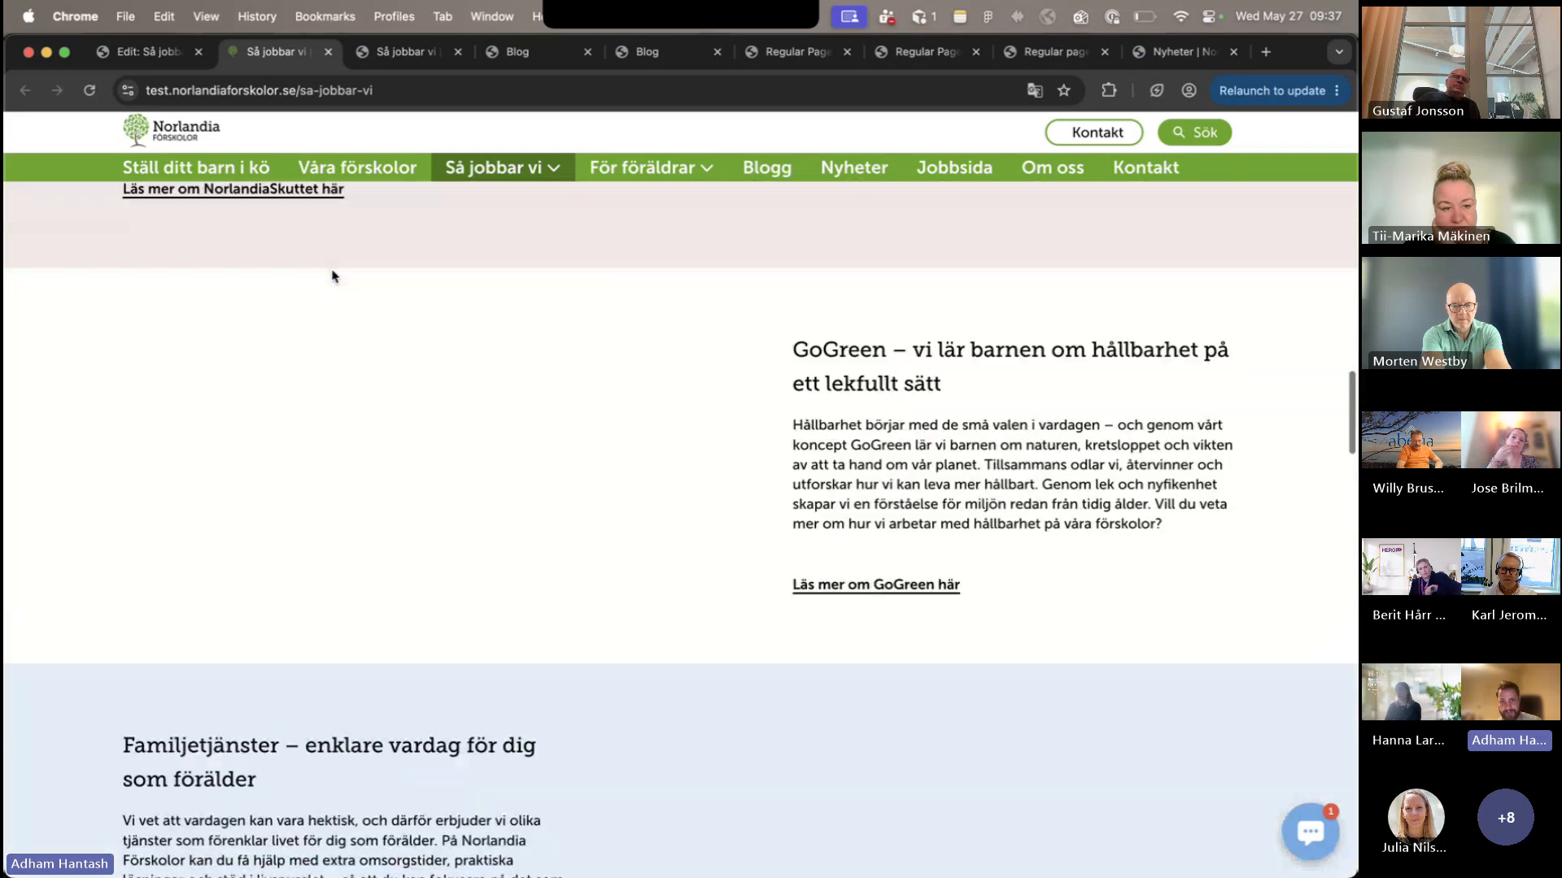
pyautogui.scroll(-15, 332, 277)
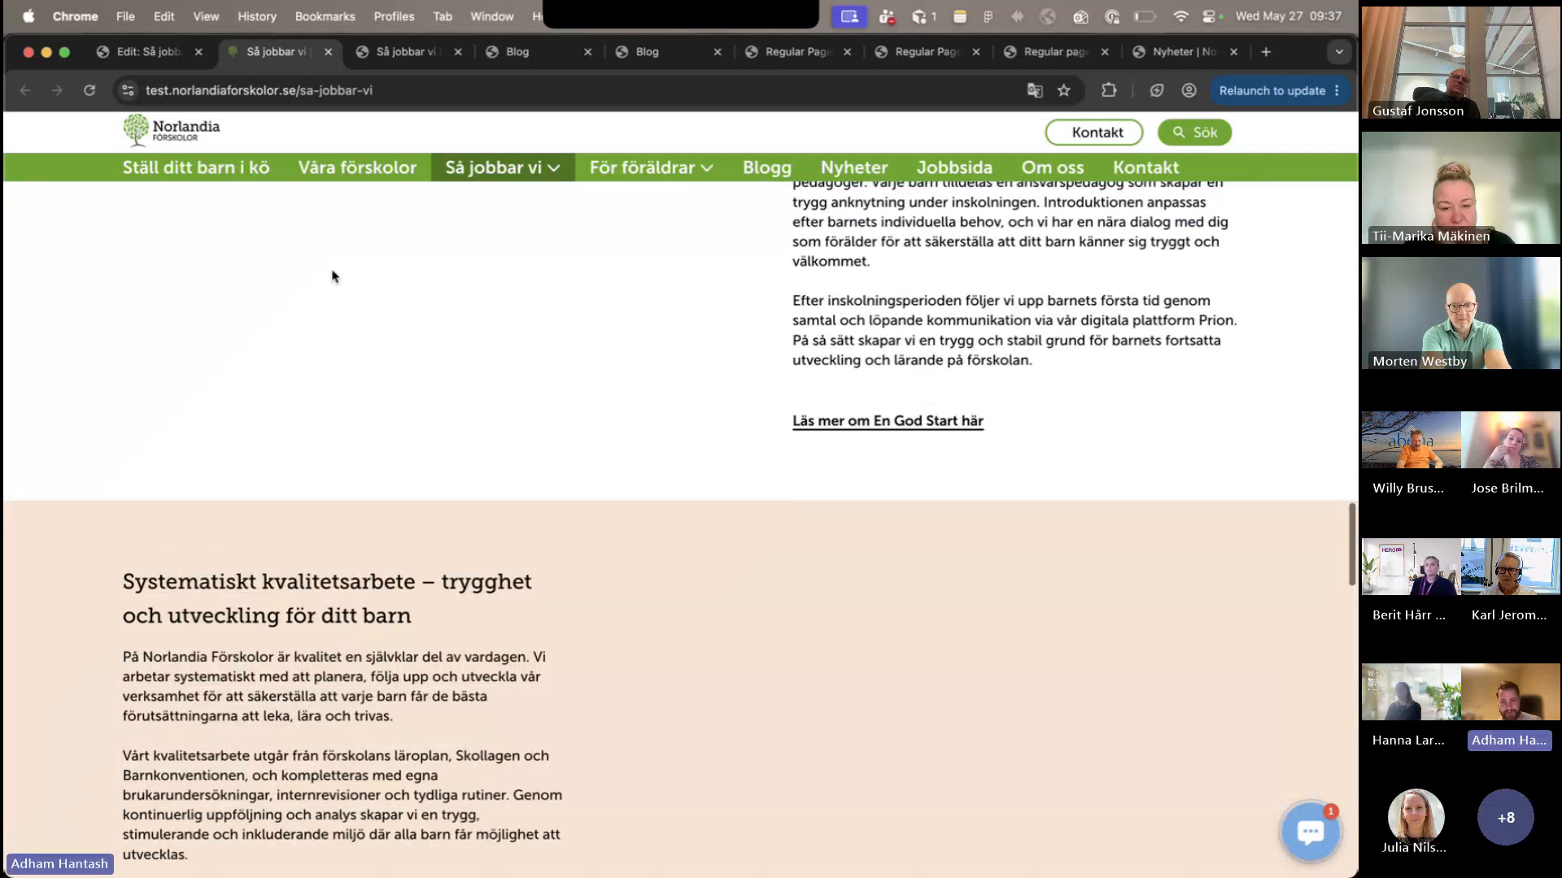
pyautogui.scroll(-10, 332, 276)
pyautogui.scroll(3, 333, 277)
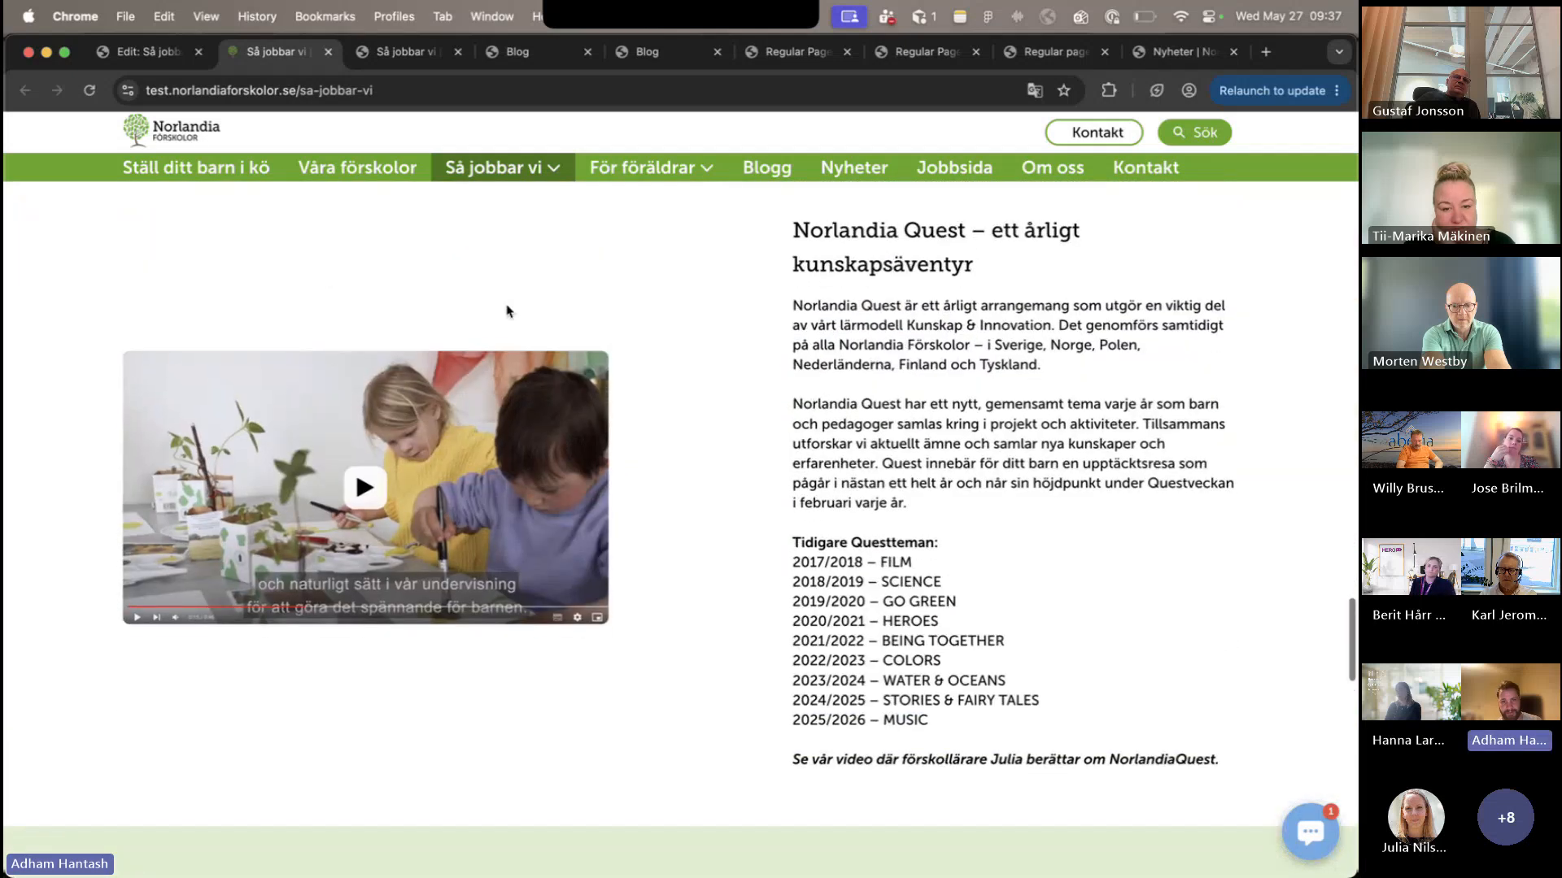
pyautogui.scroll(-1, 507, 311)
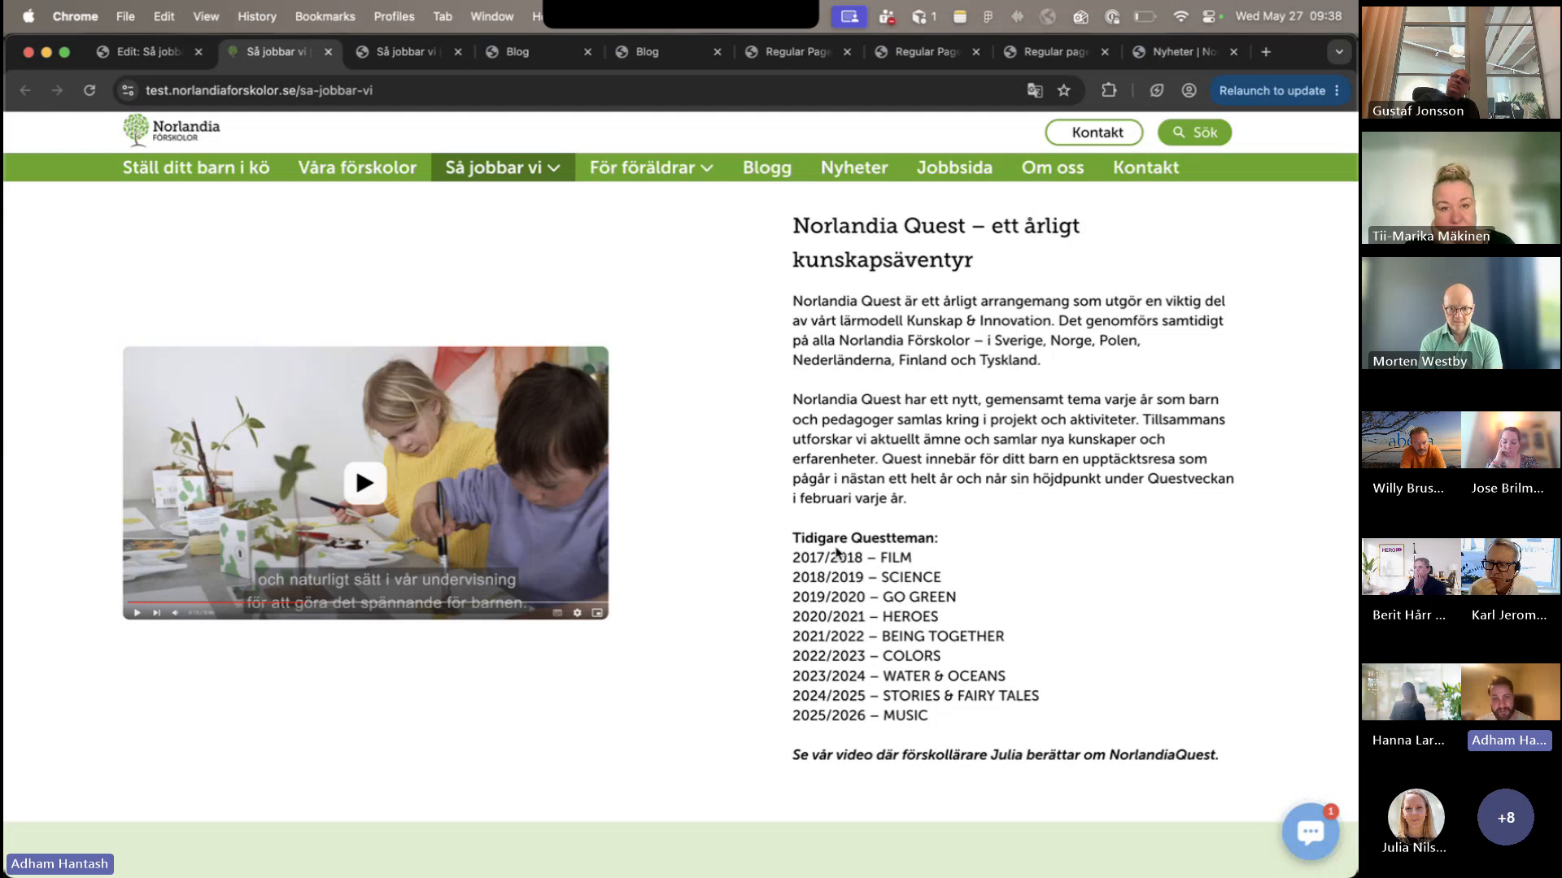
pyautogui.scroll(2, 653, 556)
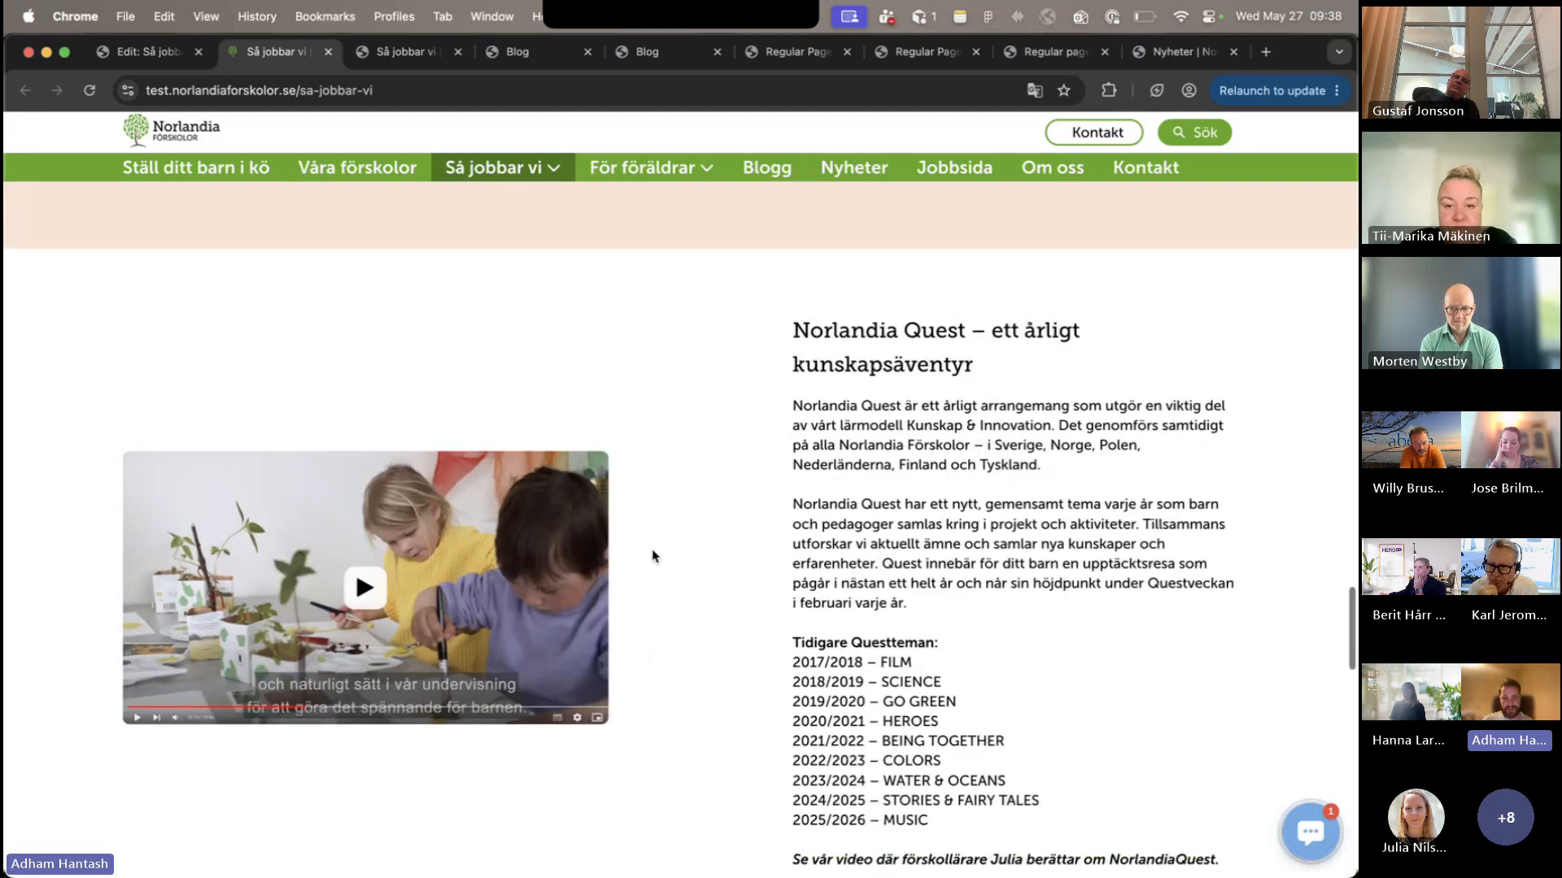
pyautogui.scroll(-1, 764, 587)
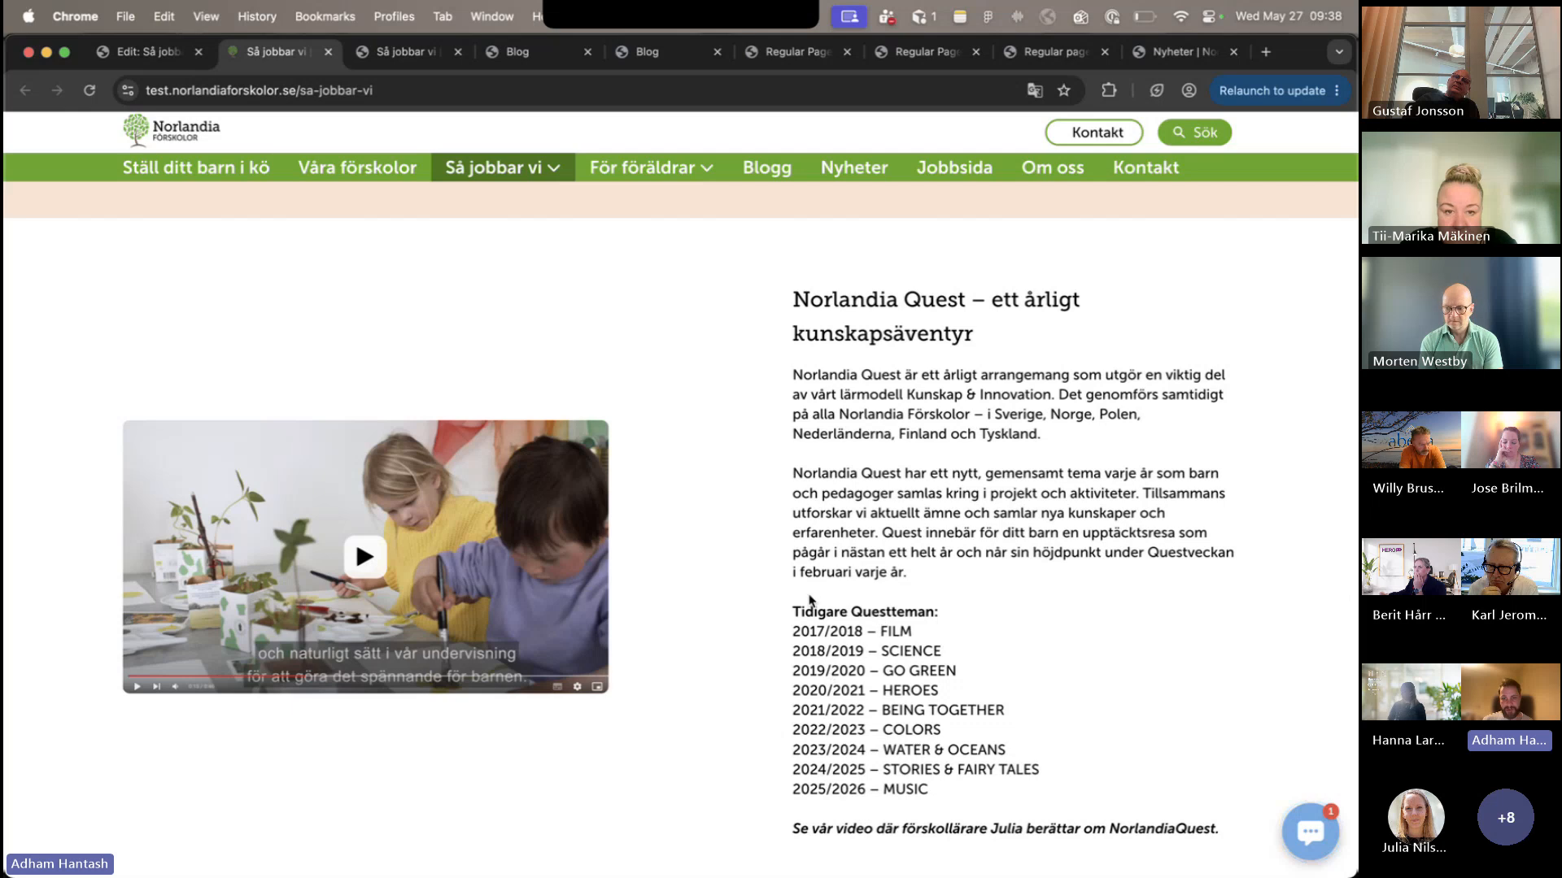
pyautogui.scroll(-5, 814, 599)
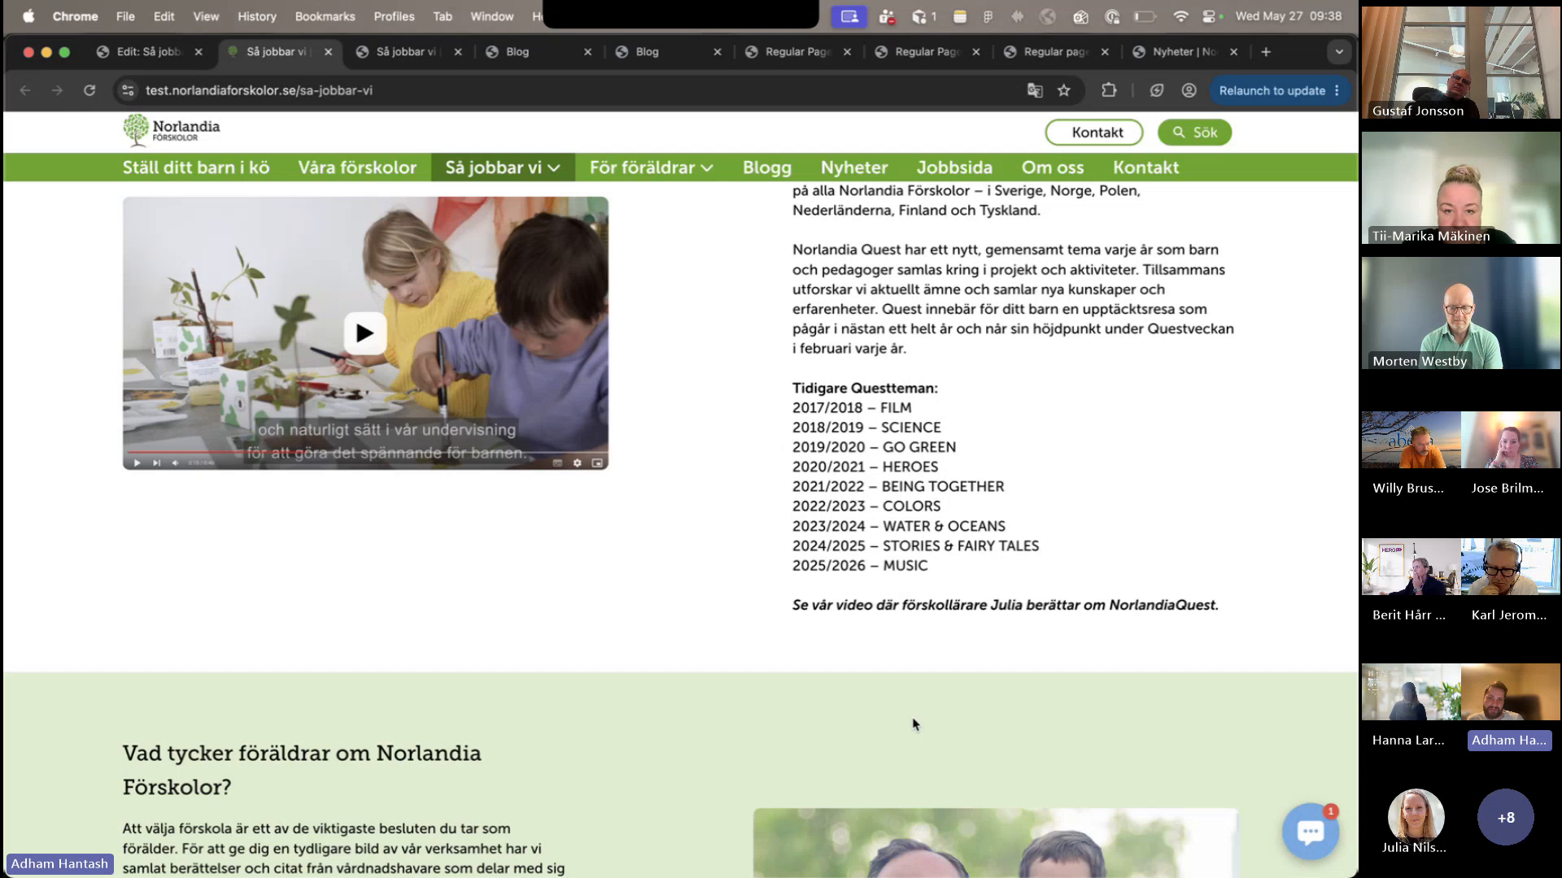
pyautogui.scroll(2, 914, 724)
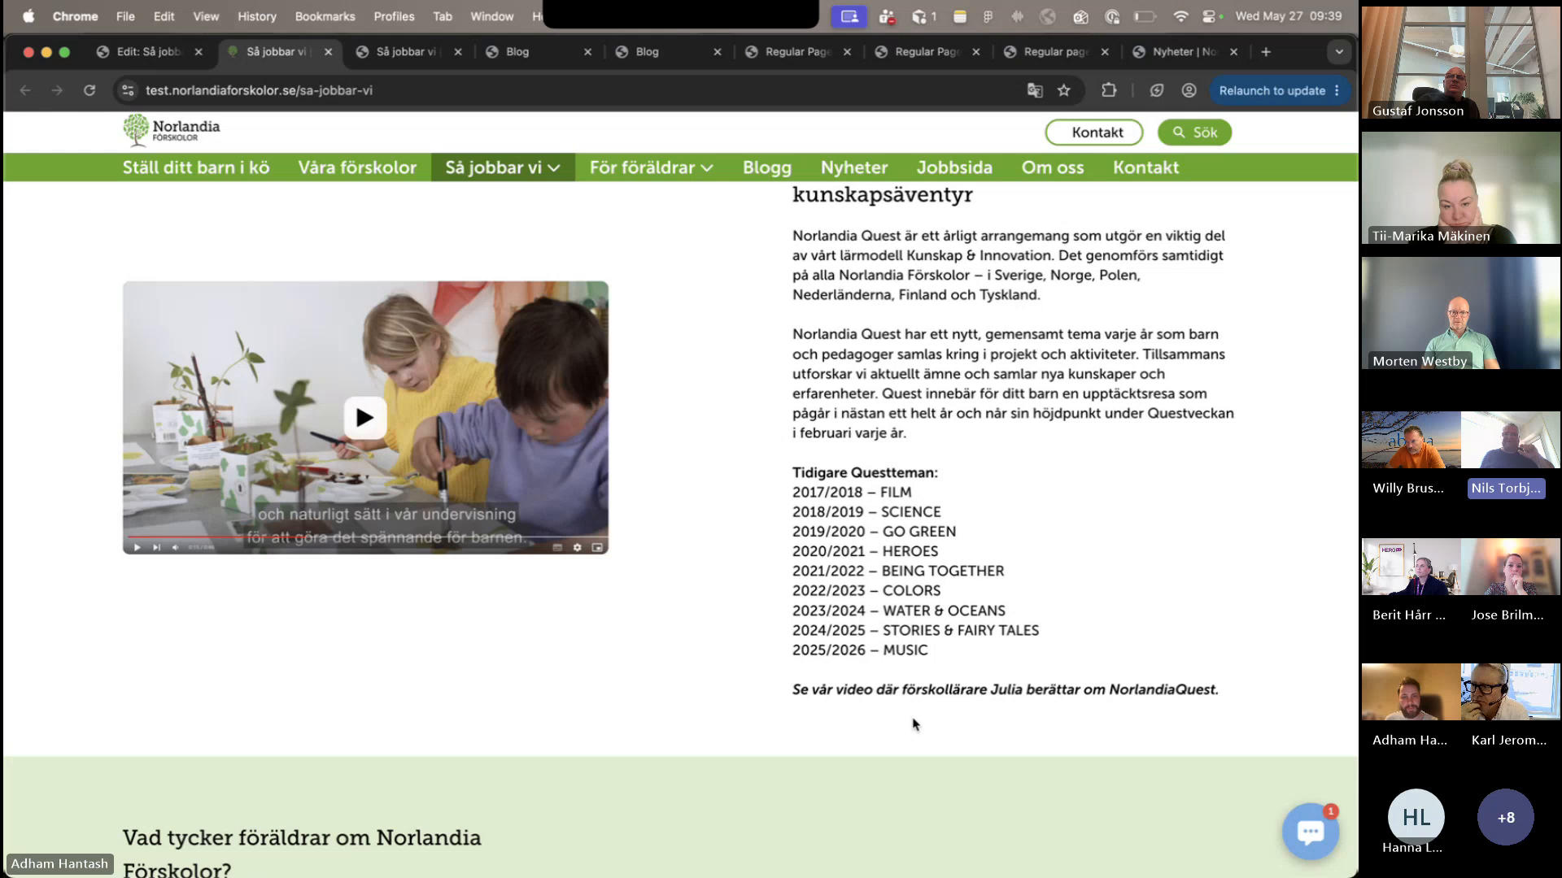
pyautogui.scroll(3, 913, 723)
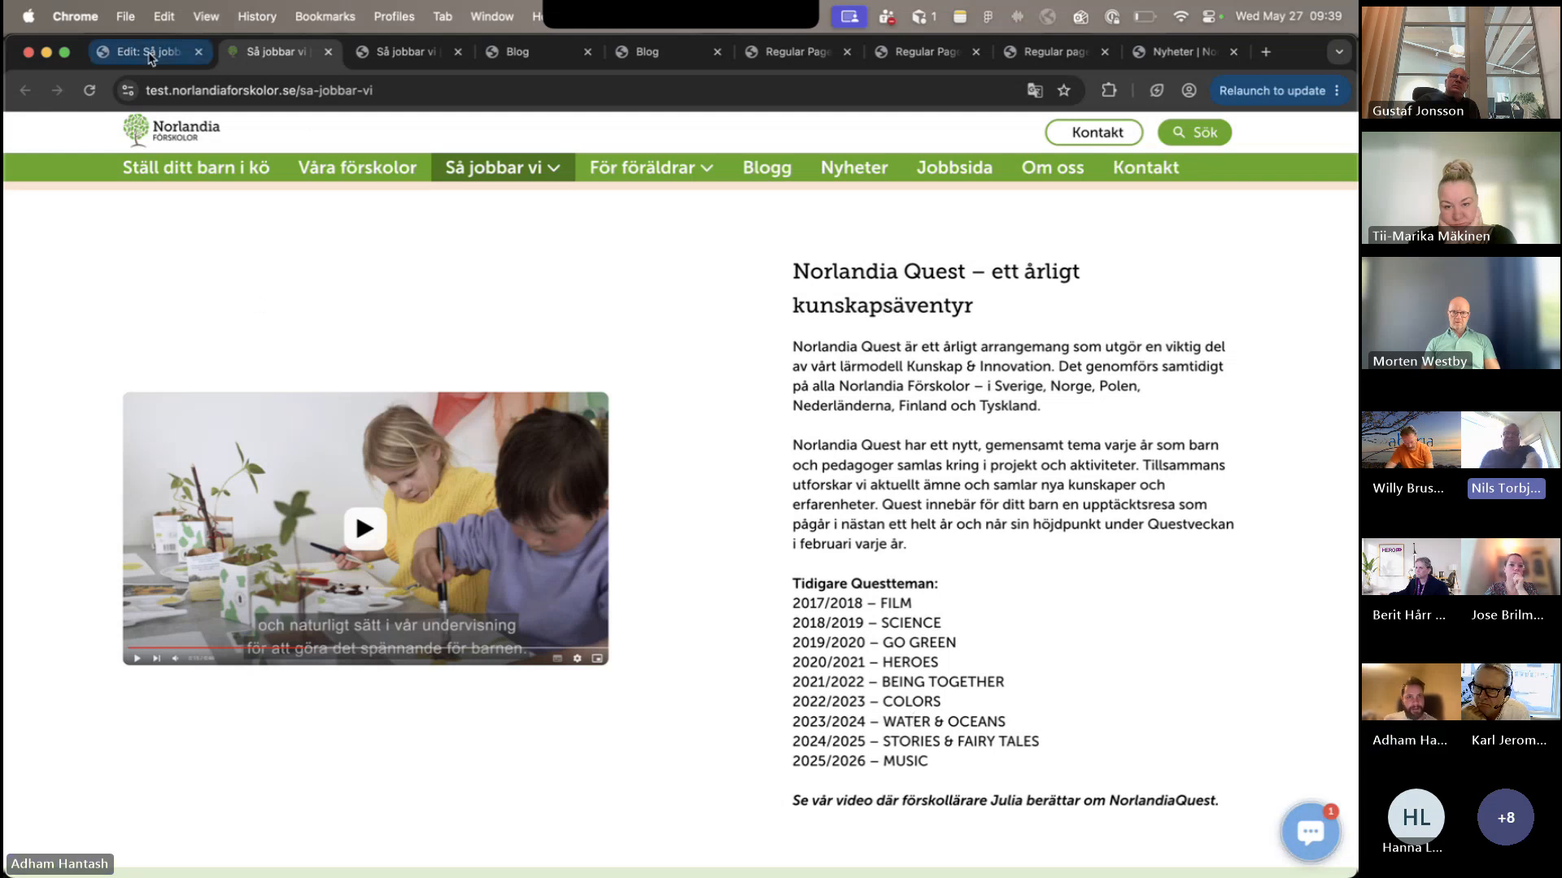
# - Switch to the staging Så jobbar vi page and examine the gap between the two Systematiskt kvalitetsarbete paragraphs
pyautogui.click(382, 51)
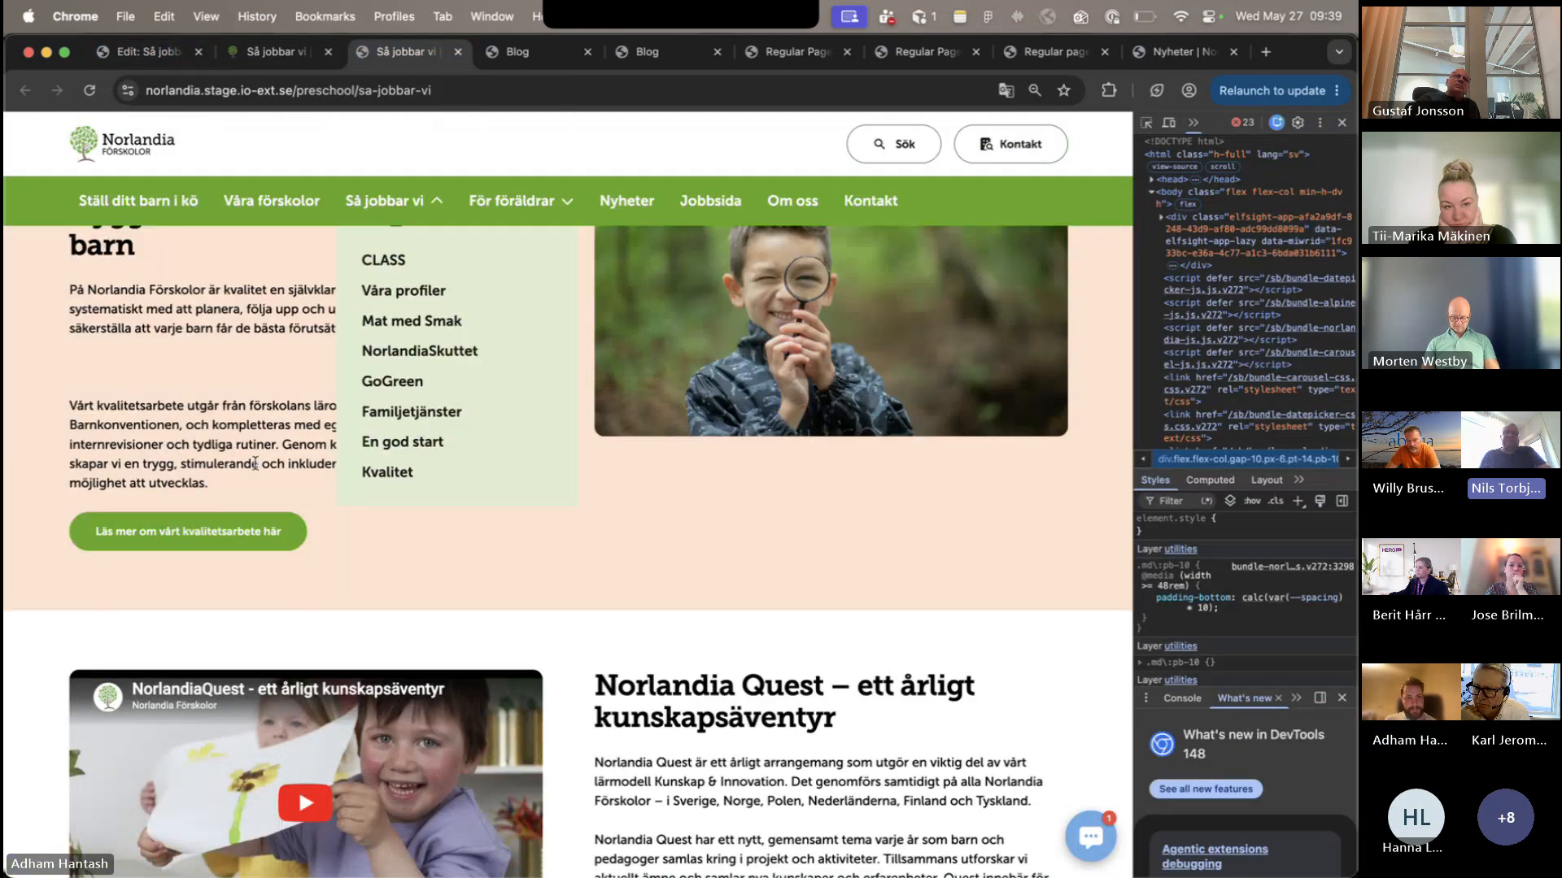
pyautogui.scroll(3, 163, 362)
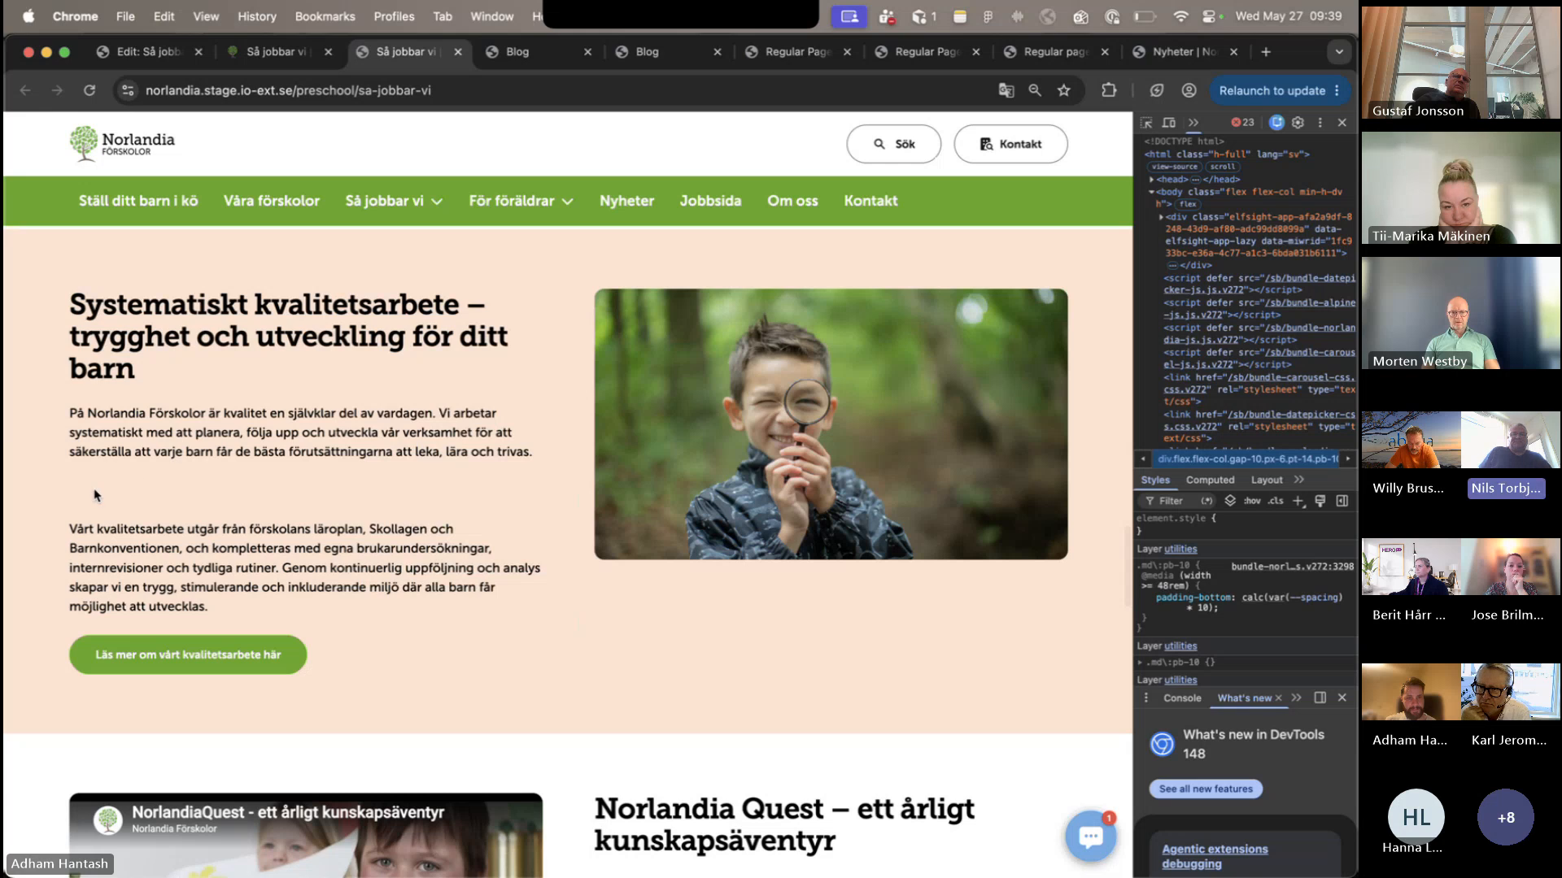
pyautogui.moveTo(77, 483); pyautogui.dragTo(104, 523)
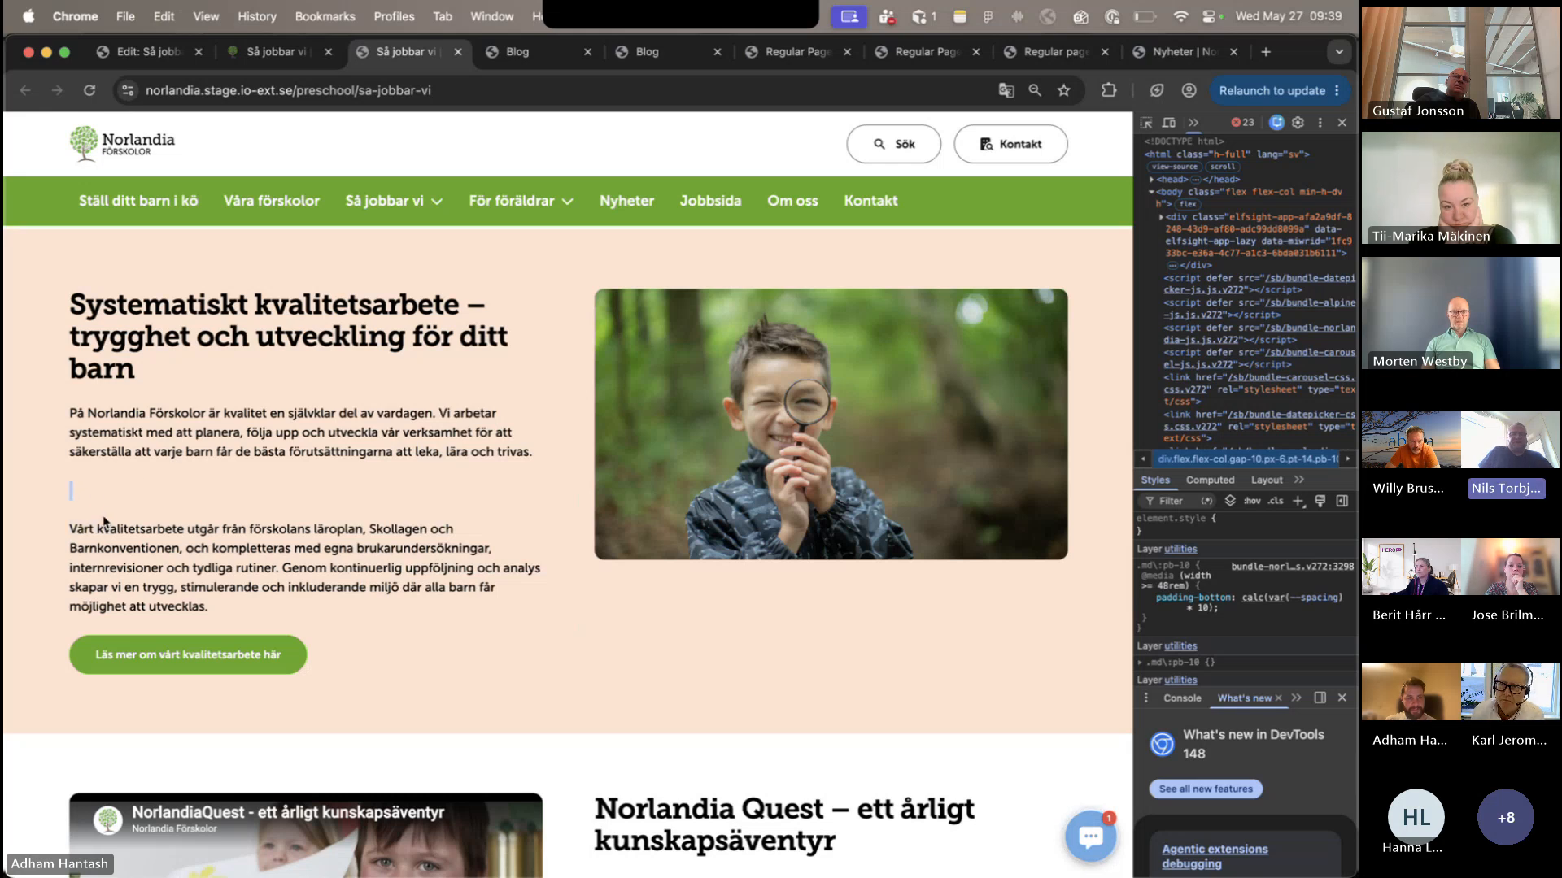
pyautogui.doubleClick(82, 525)
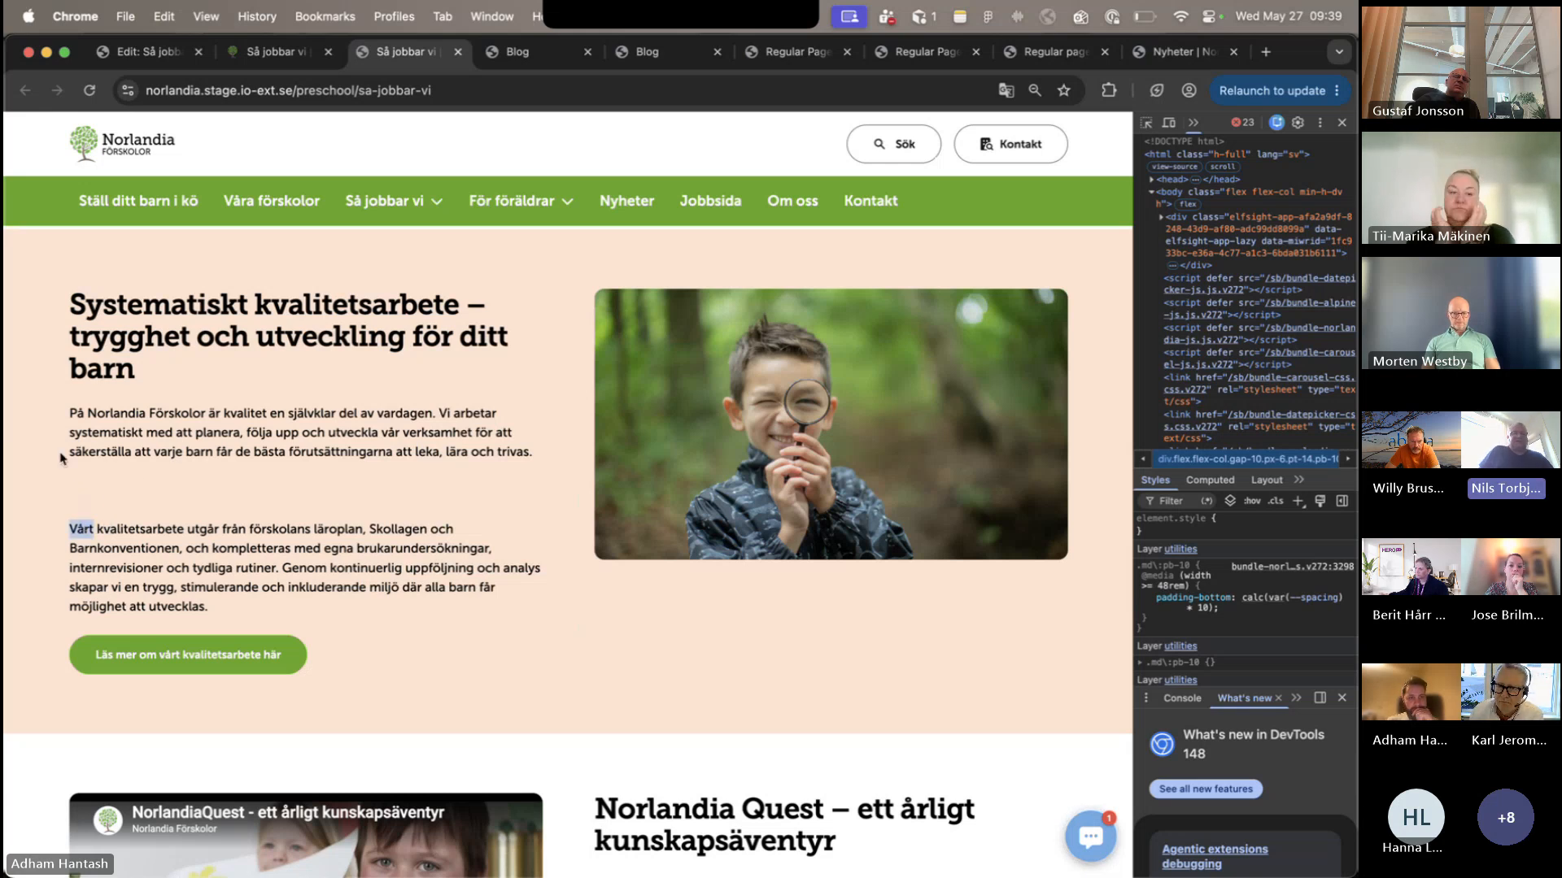
pyautogui.click(77, 492)
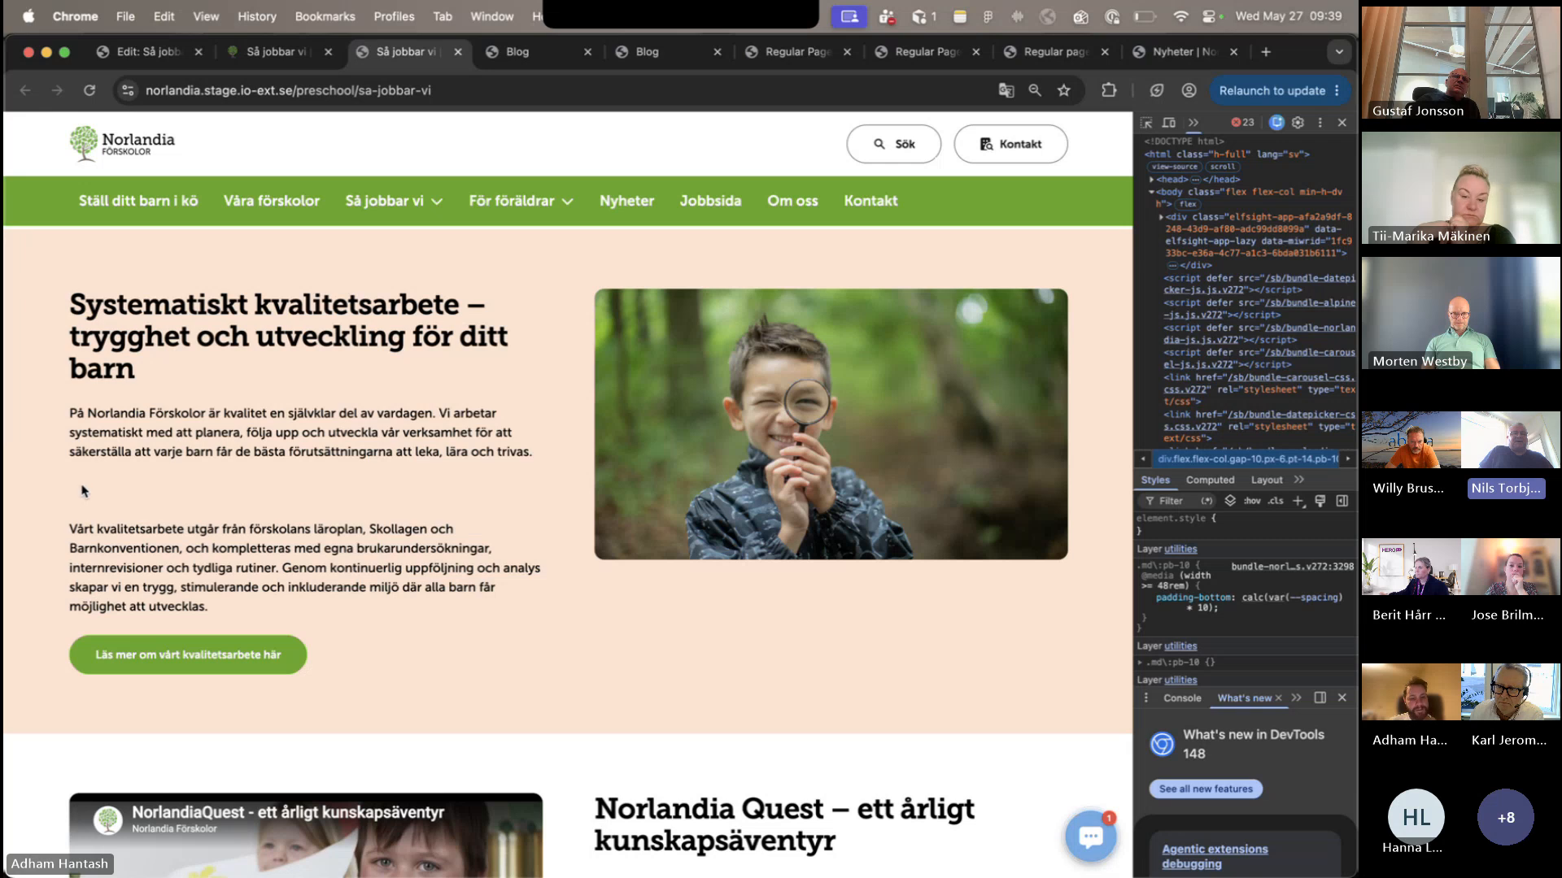
# - Inspect the empty p2 paragraph in the Systematiskt kvalitetsarbete section, delete it from the page markup, and review the section's spacing
pyautogui.rightClick(108, 482)
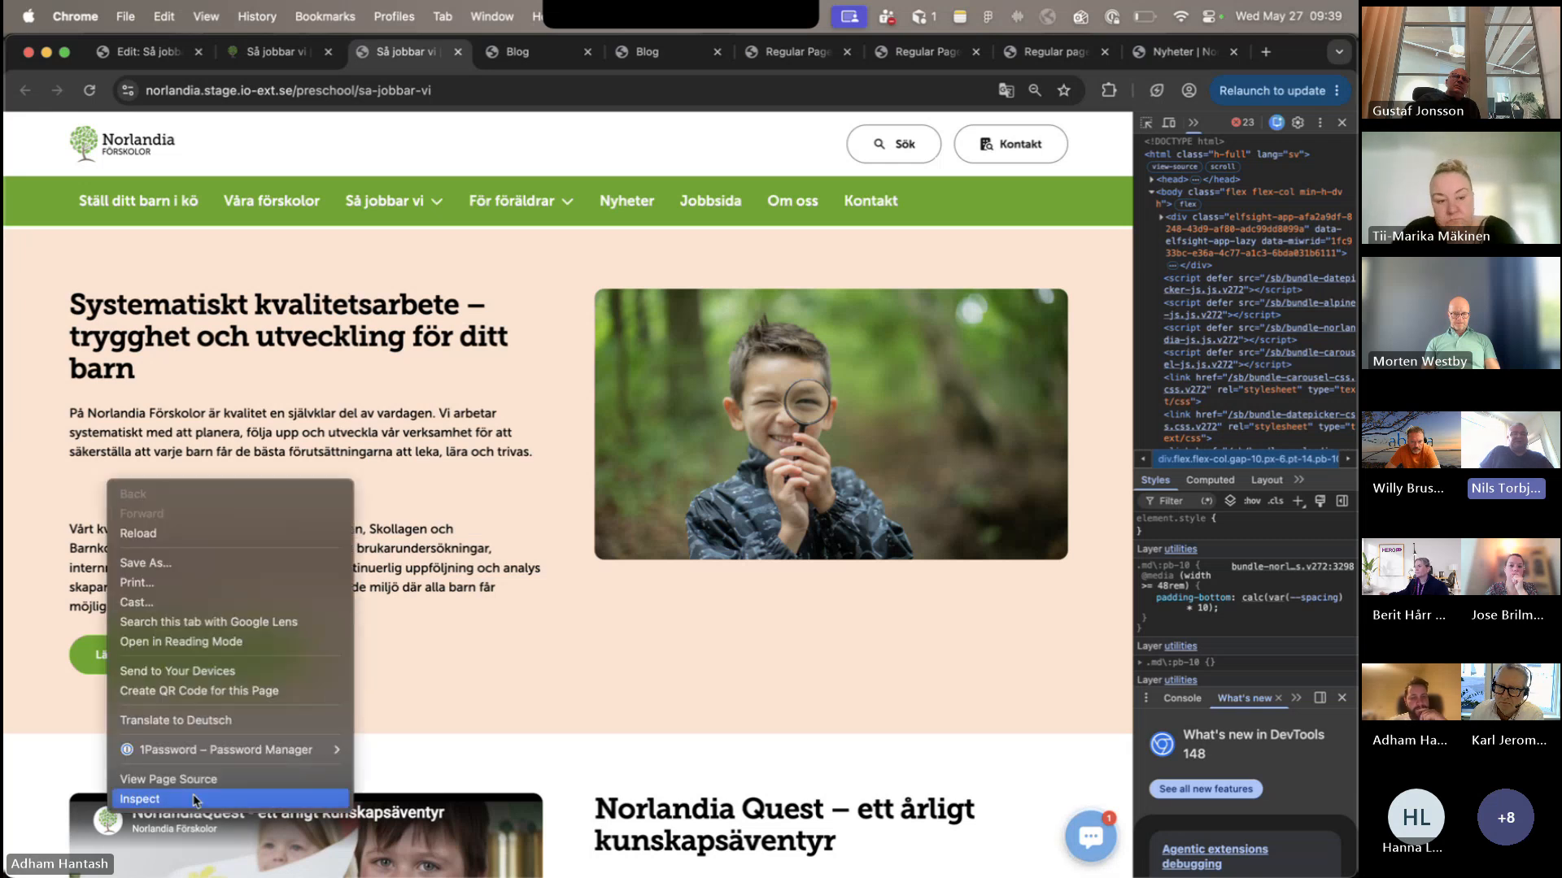
pyautogui.click(139, 798)
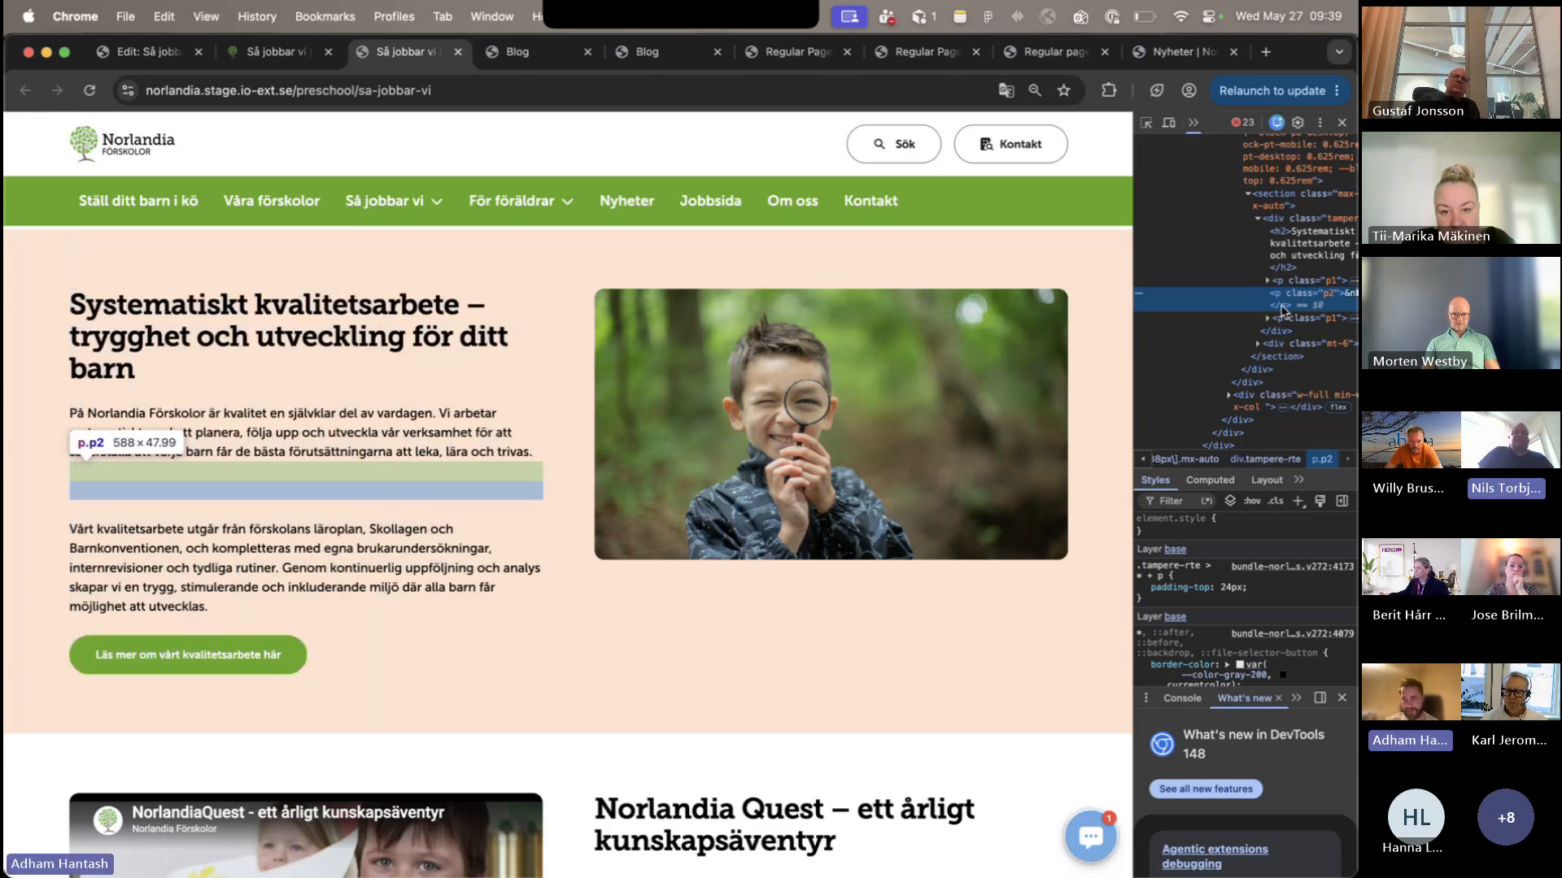
pyautogui.press('Delete')
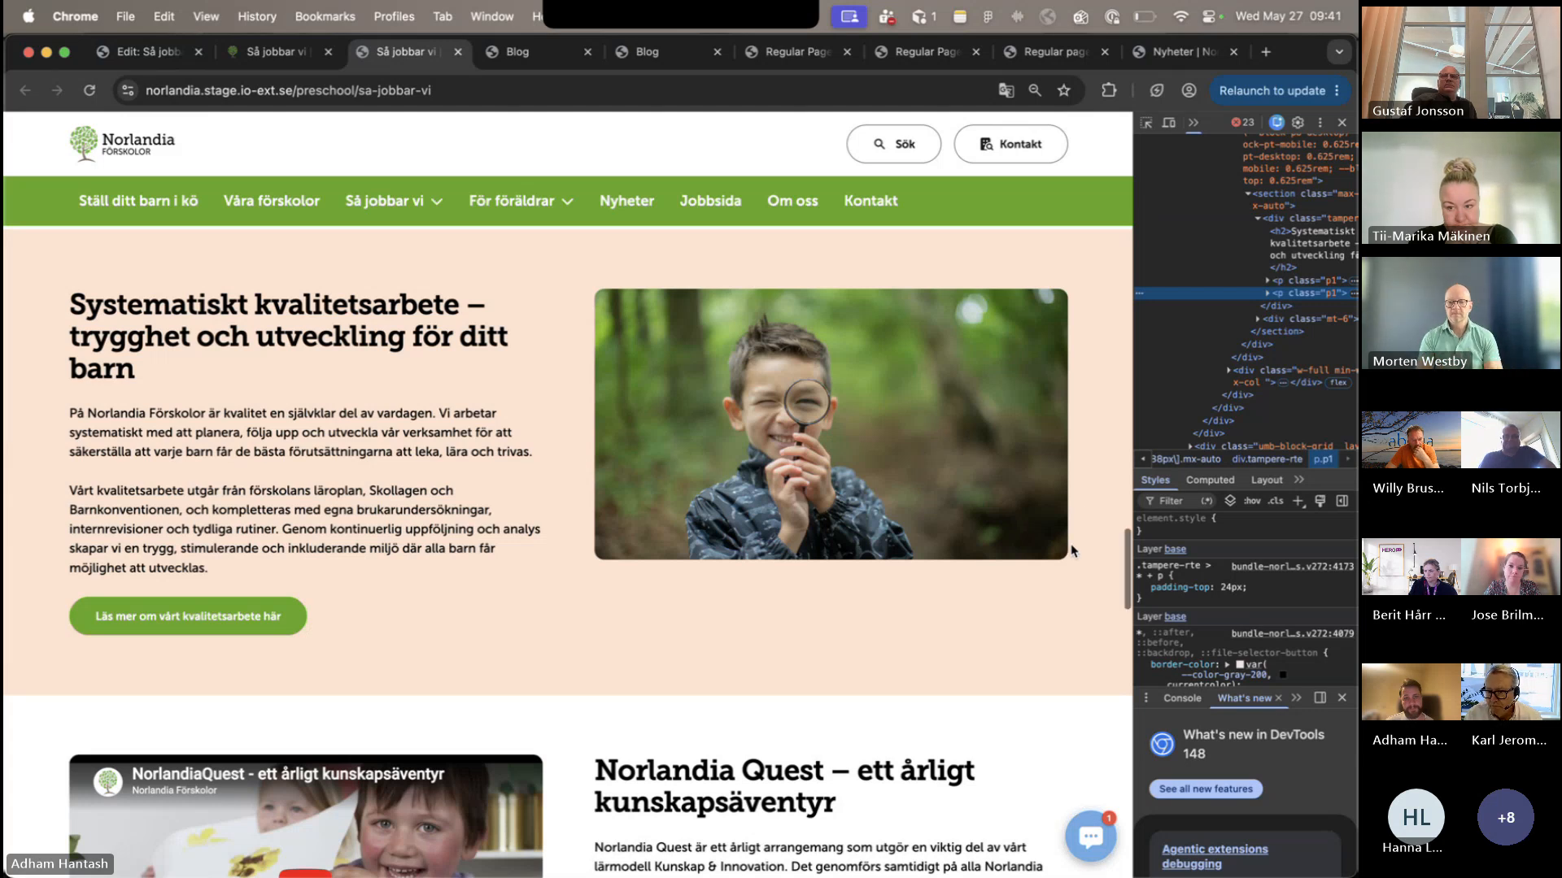
pyautogui.scroll(2, 1071, 551)
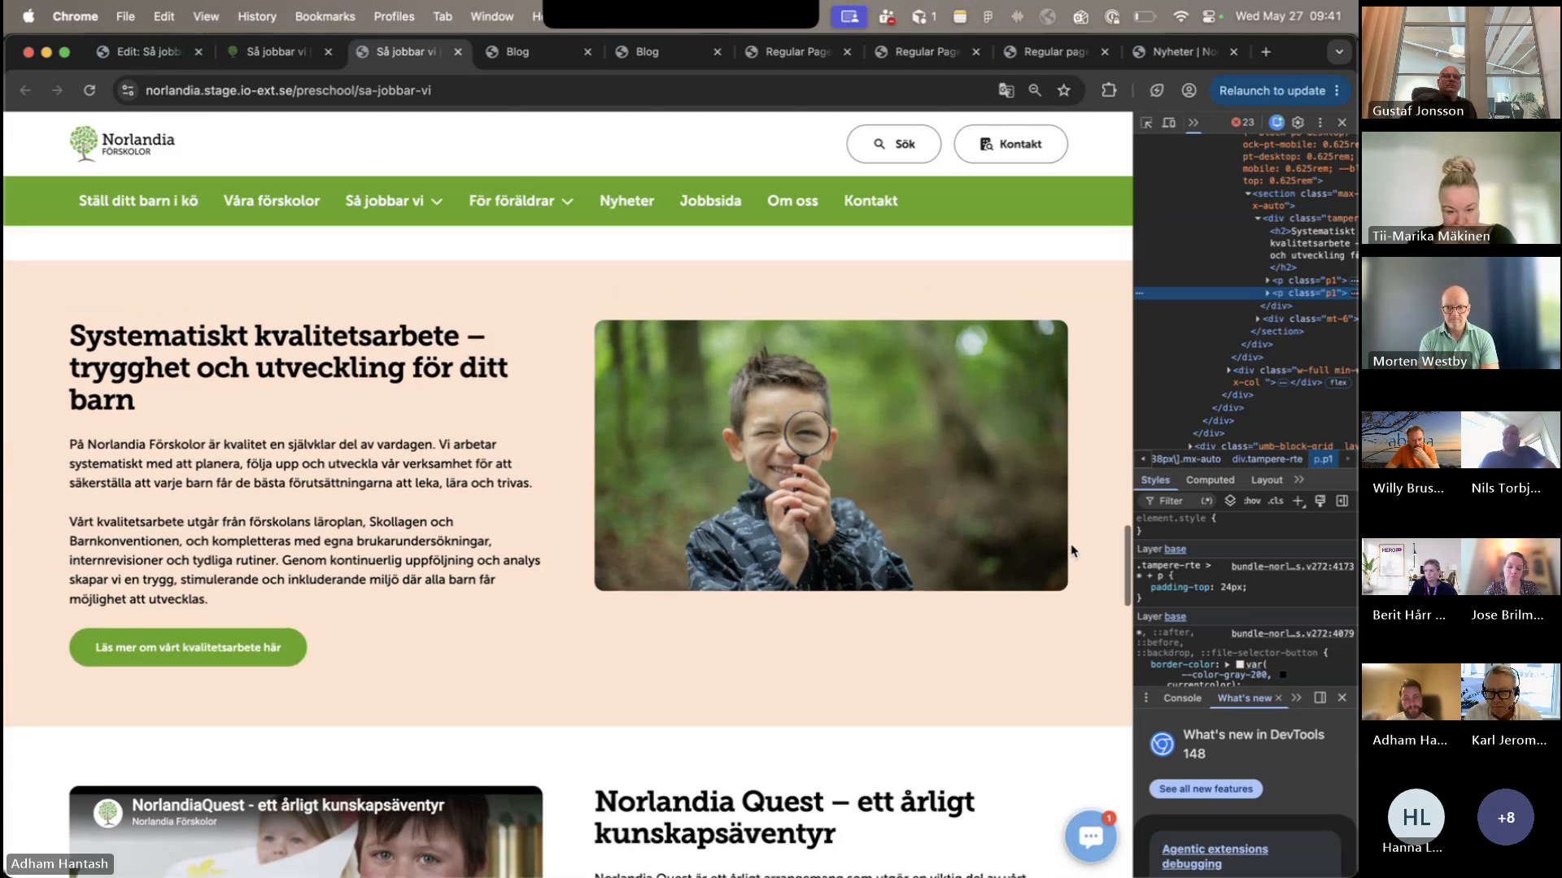
pyautogui.scroll(2, 1071, 550)
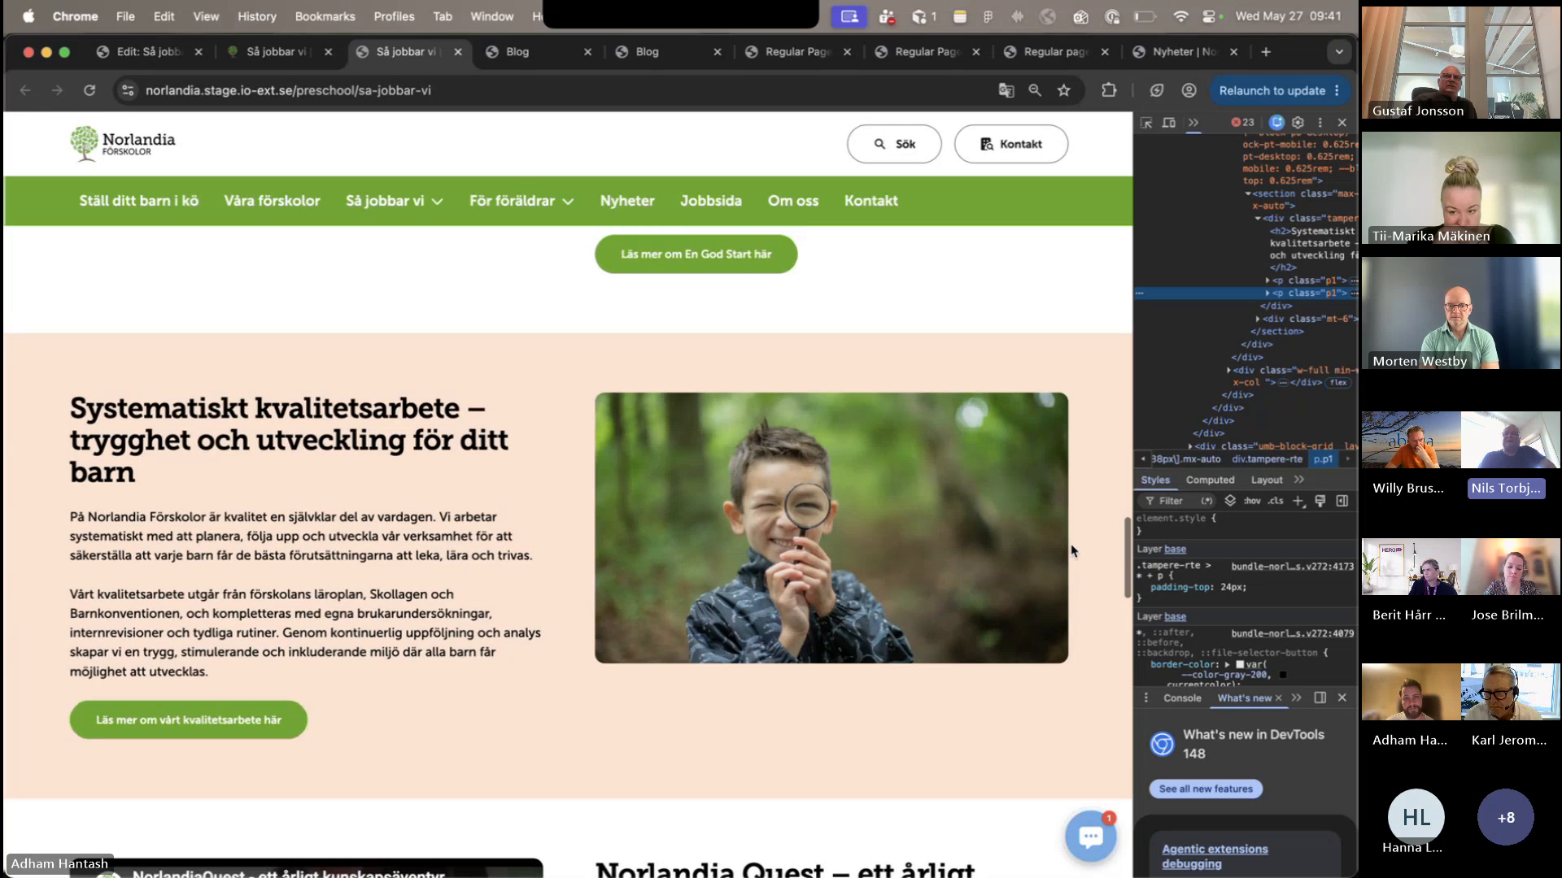
pyautogui.scroll(-1, 1071, 551)
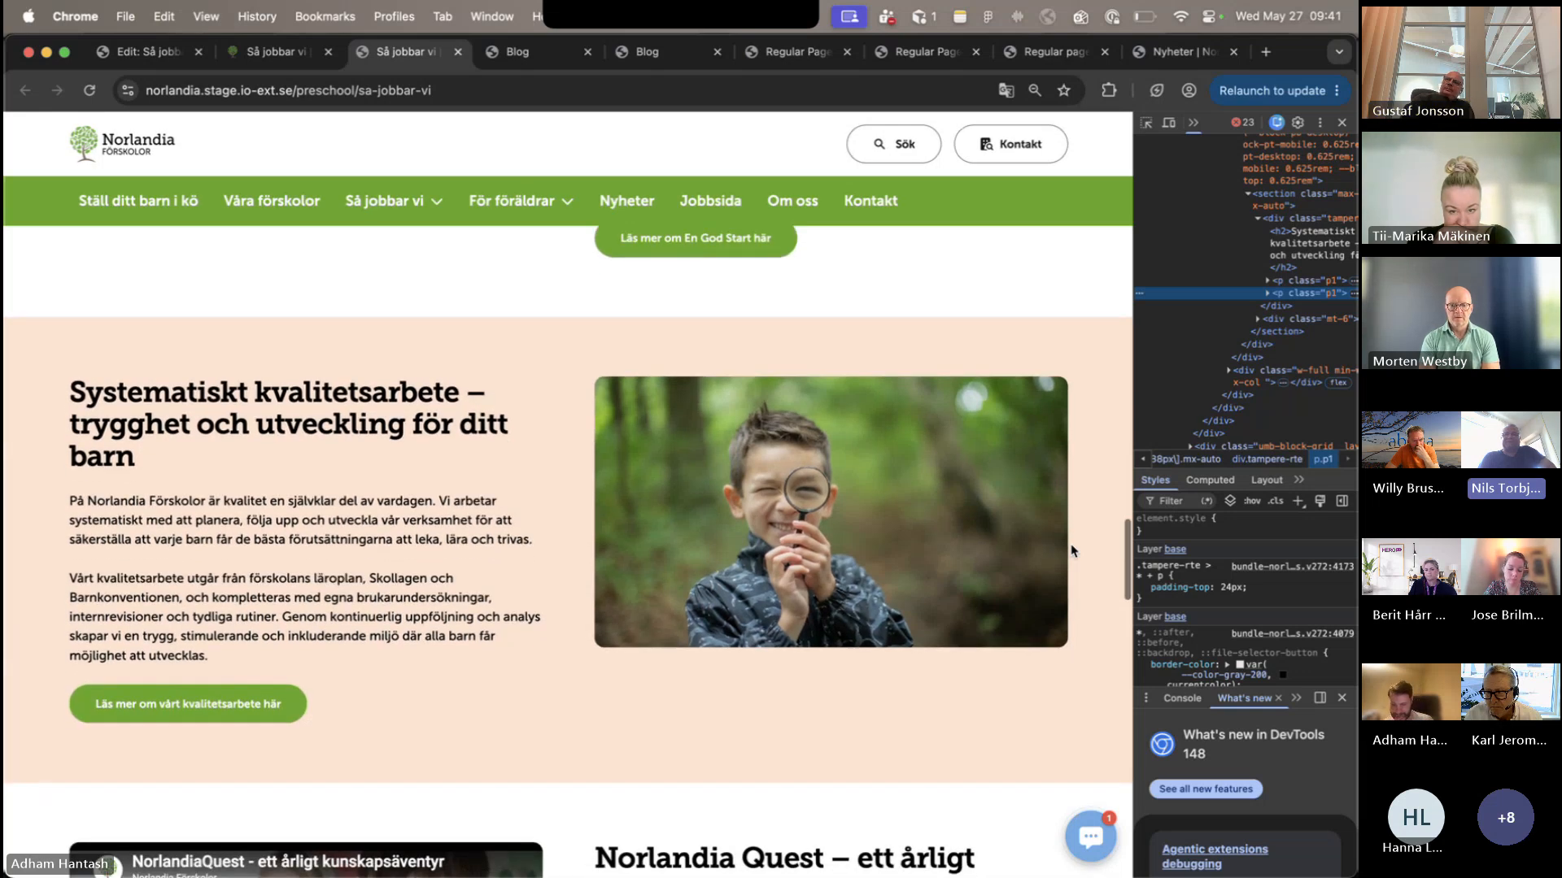